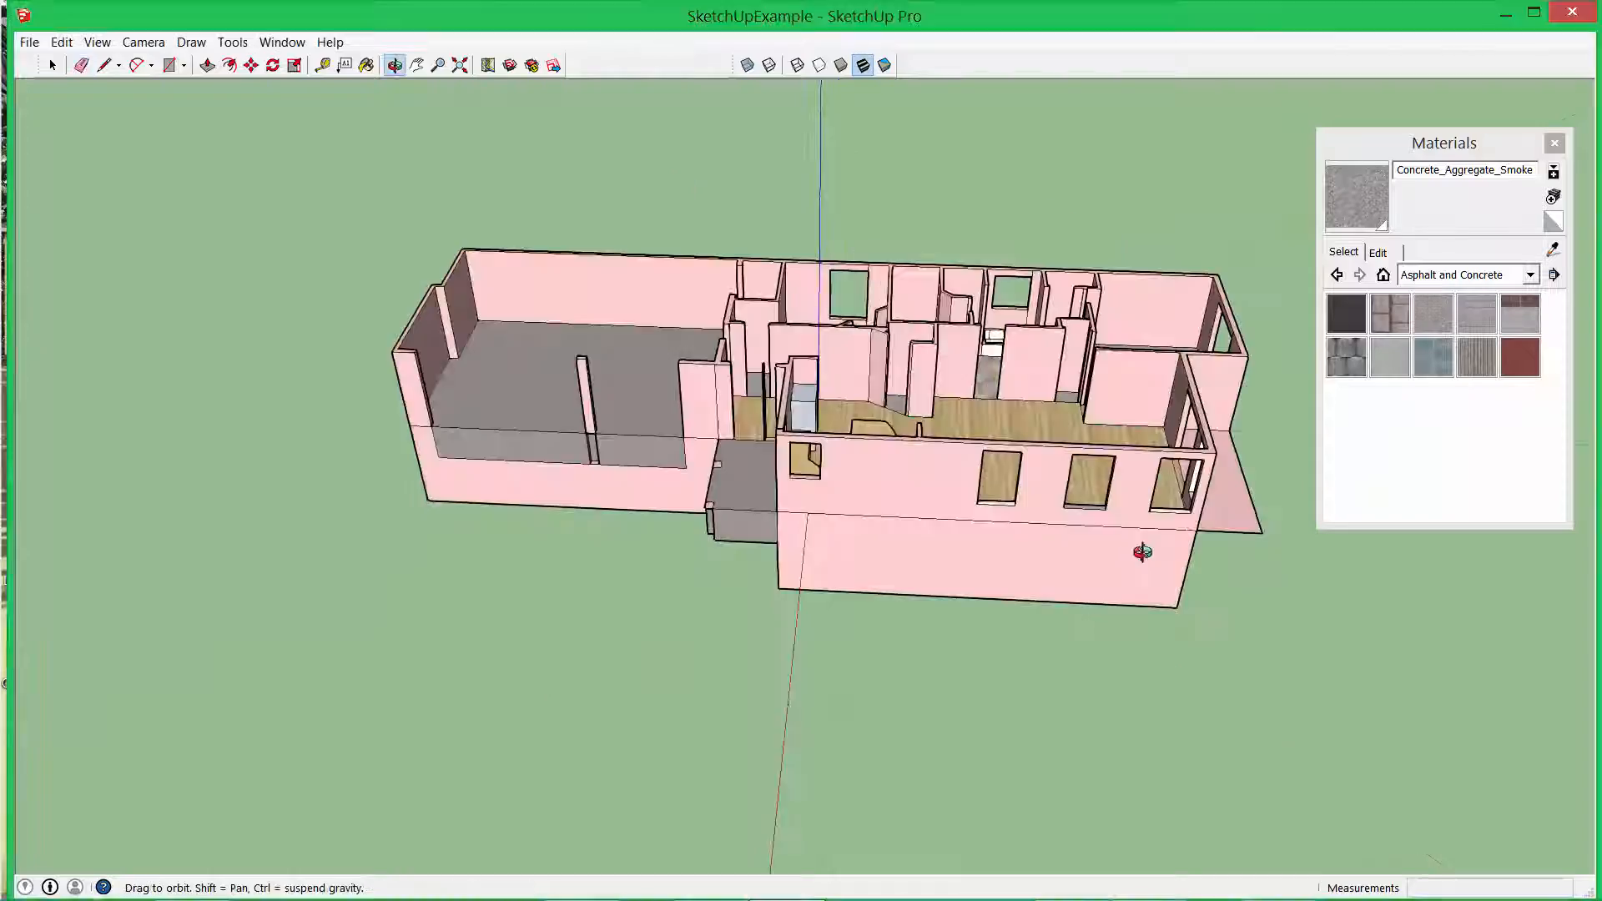
# Choose the white Color_000 swatch from the Colors material library.
pyautogui.moveTo(925, 493); pyautogui.dragTo(1202, 530, button='middle')
pyautogui.scroll(5, 929, 469)
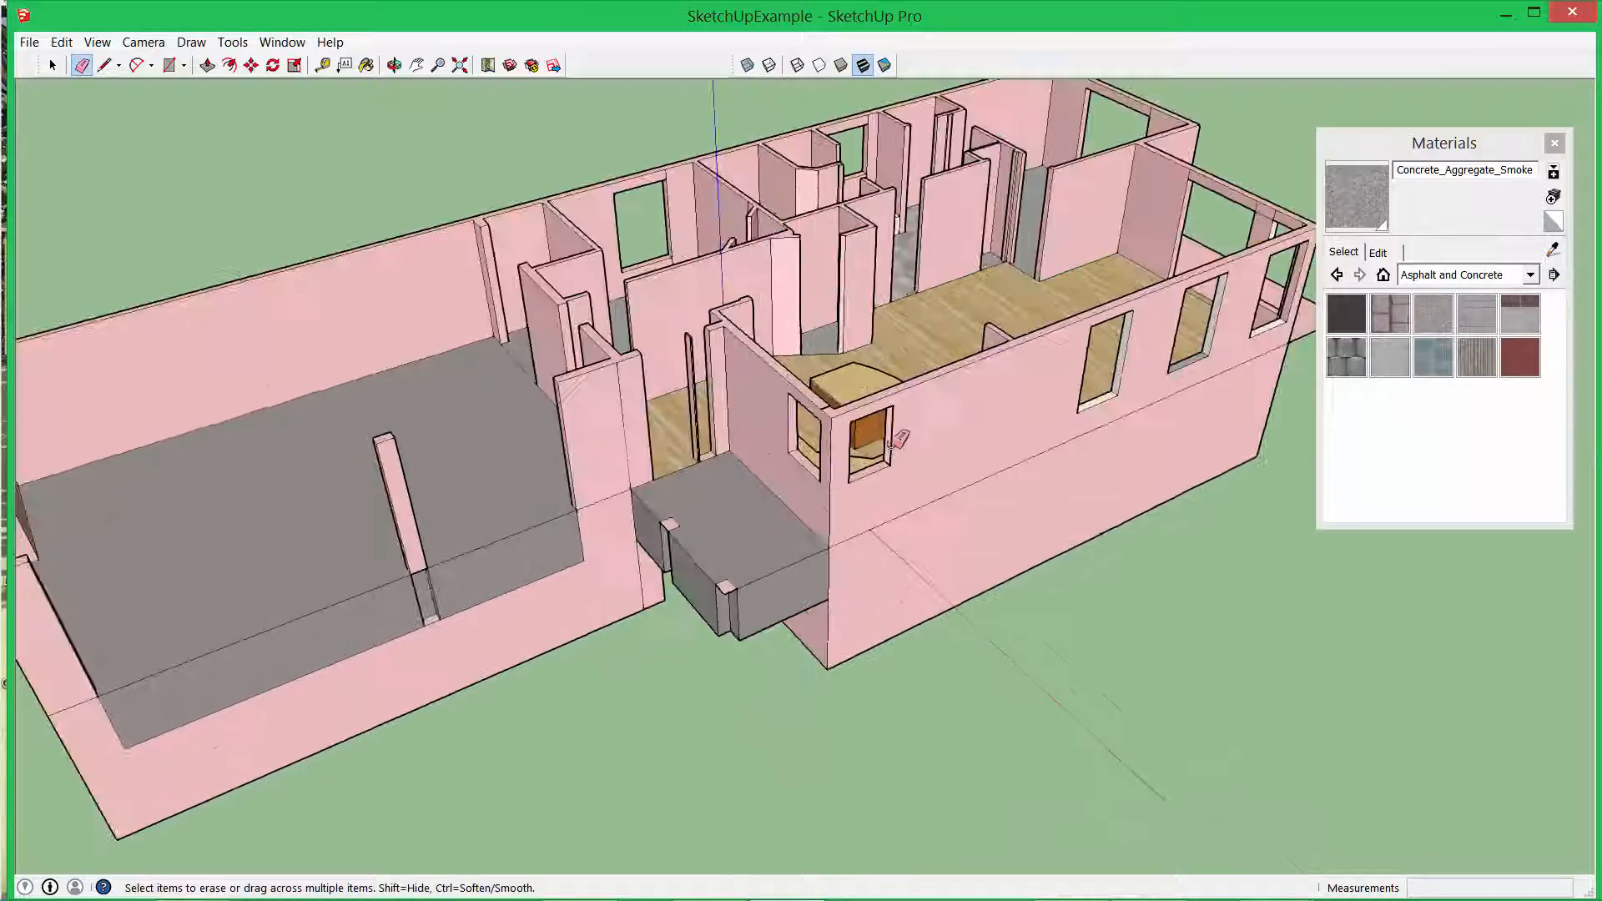
pyautogui.moveTo(874, 476)
pyautogui.mouseDown(button='middle')
pyautogui.moveTo(977, 258)
pyautogui.moveTo(1091, 286)
pyautogui.moveTo(862, 342)
pyautogui.moveTo(833, 320)
pyautogui.moveTo(844, 354)
pyautogui.moveTo(870, 332)
pyautogui.moveTo(990, 304)
pyautogui.moveTo(1055, 297)
pyautogui.moveTo(1106, 327)
pyautogui.mouseUp(button='middle')
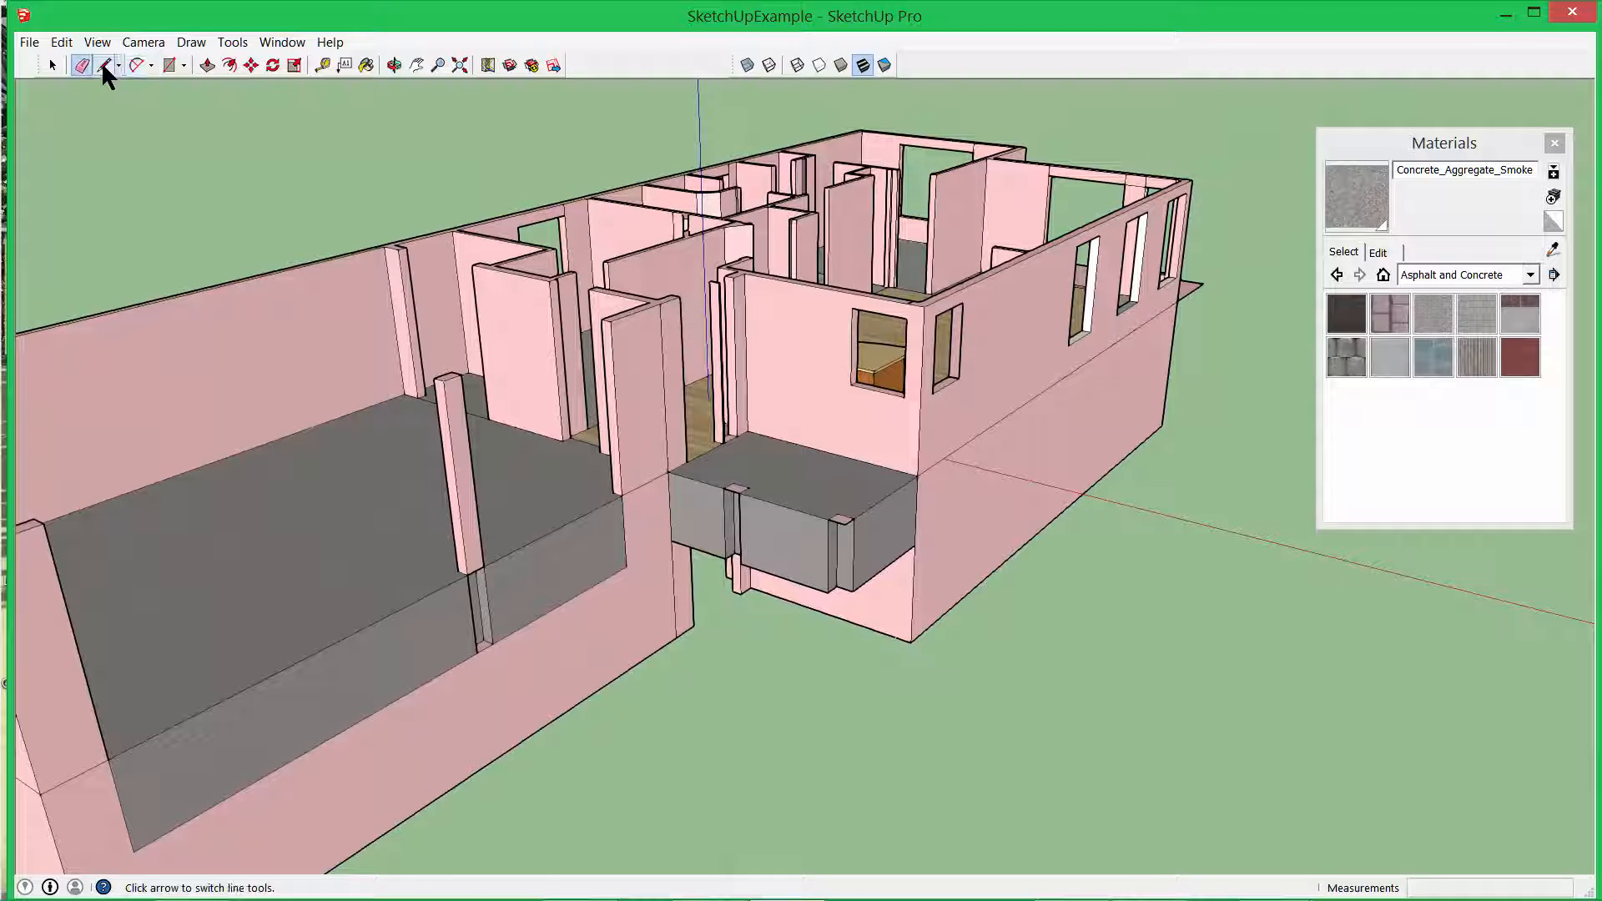
pyautogui.click(1532, 274)
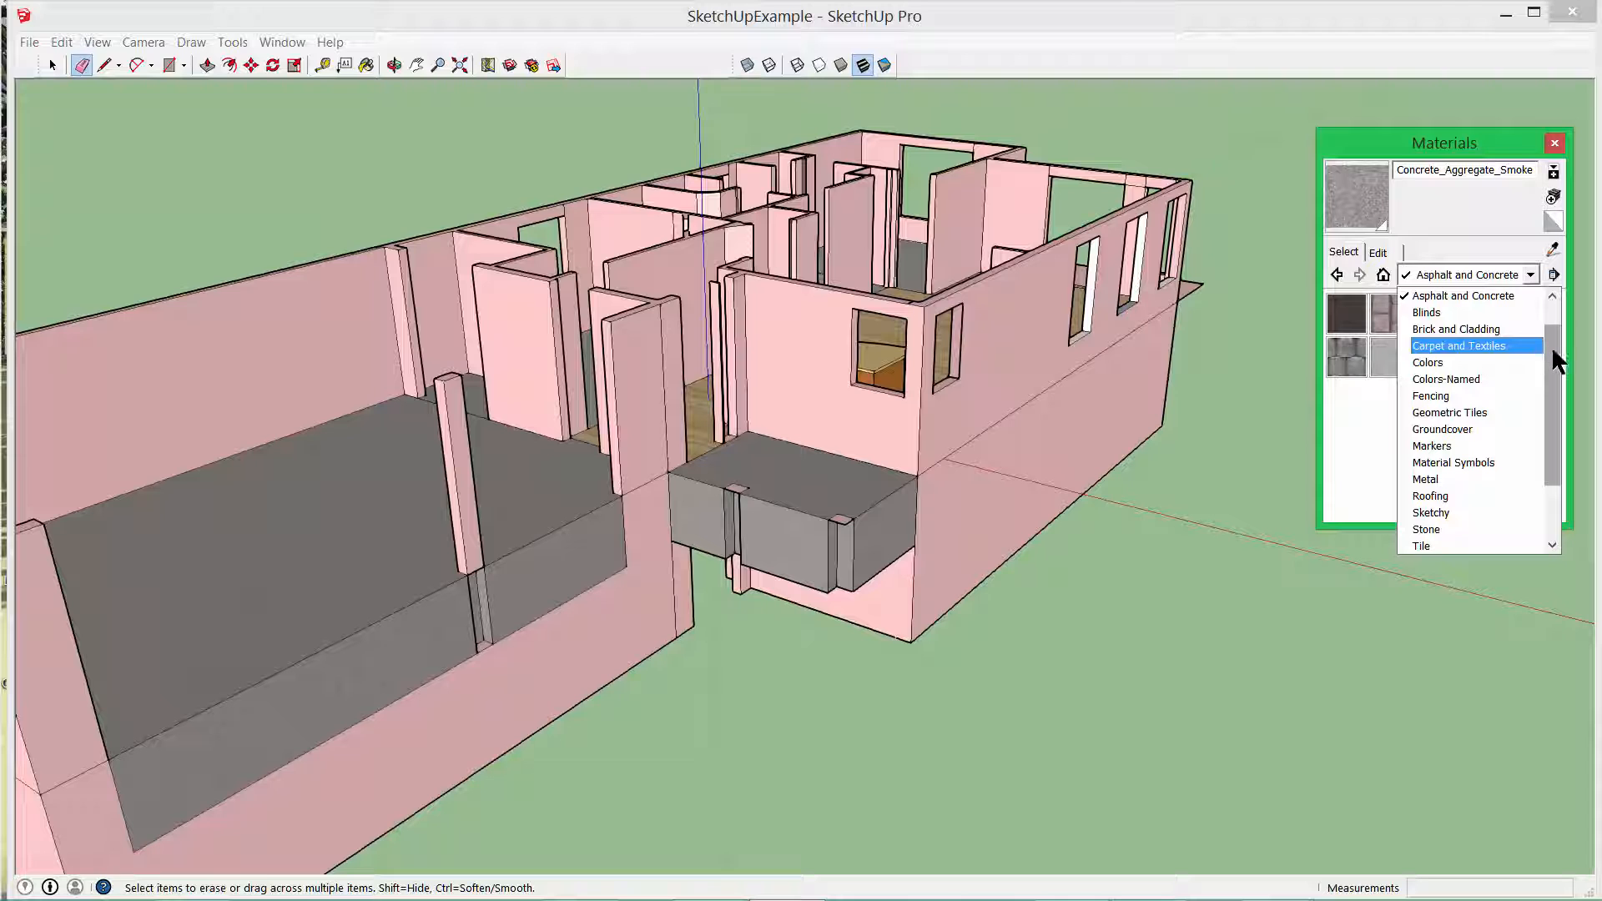
pyautogui.click(1464, 362)
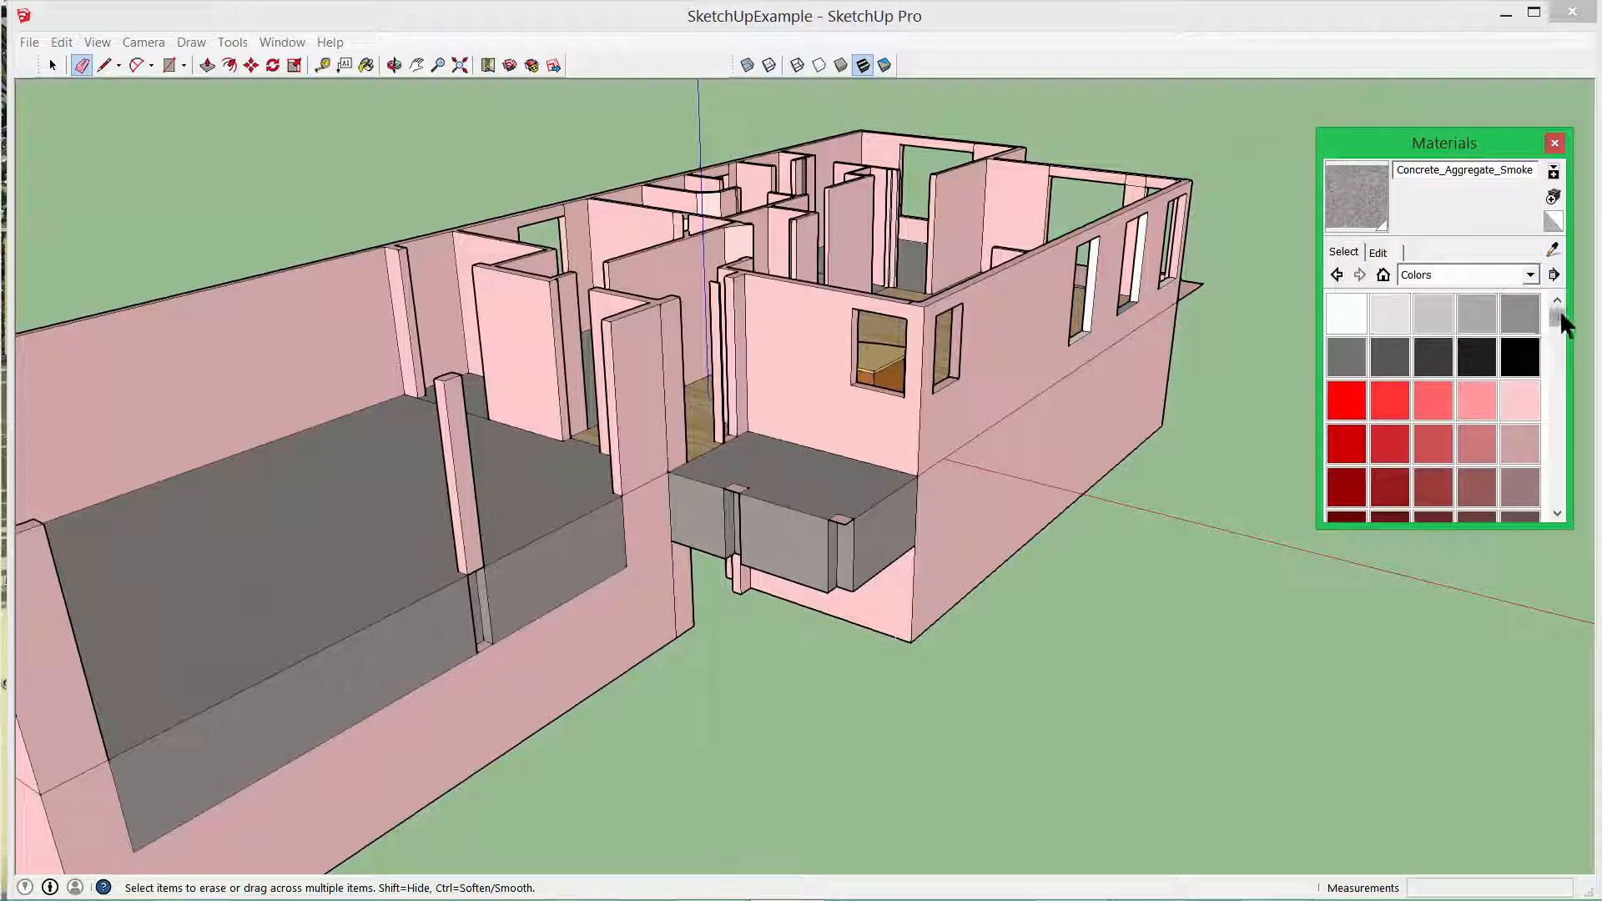
pyautogui.click(1347, 323)
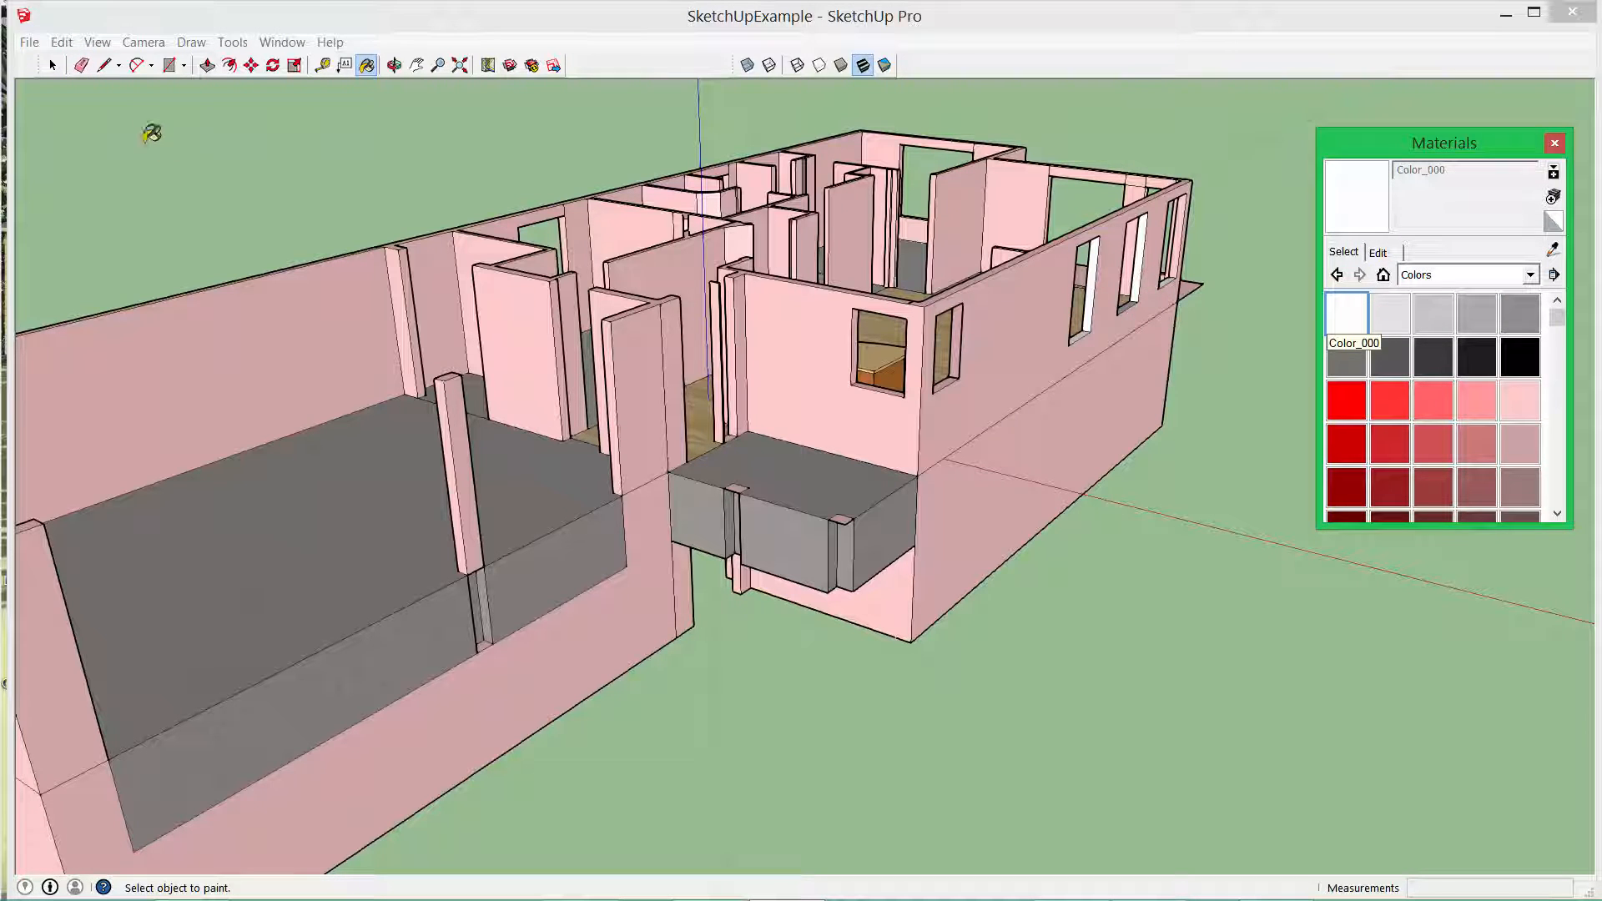
# Close the window opening above the porch slab and the four on the adjoining long side wall by tracing an edge of each with the Line tool.
pyautogui.click(103, 65)
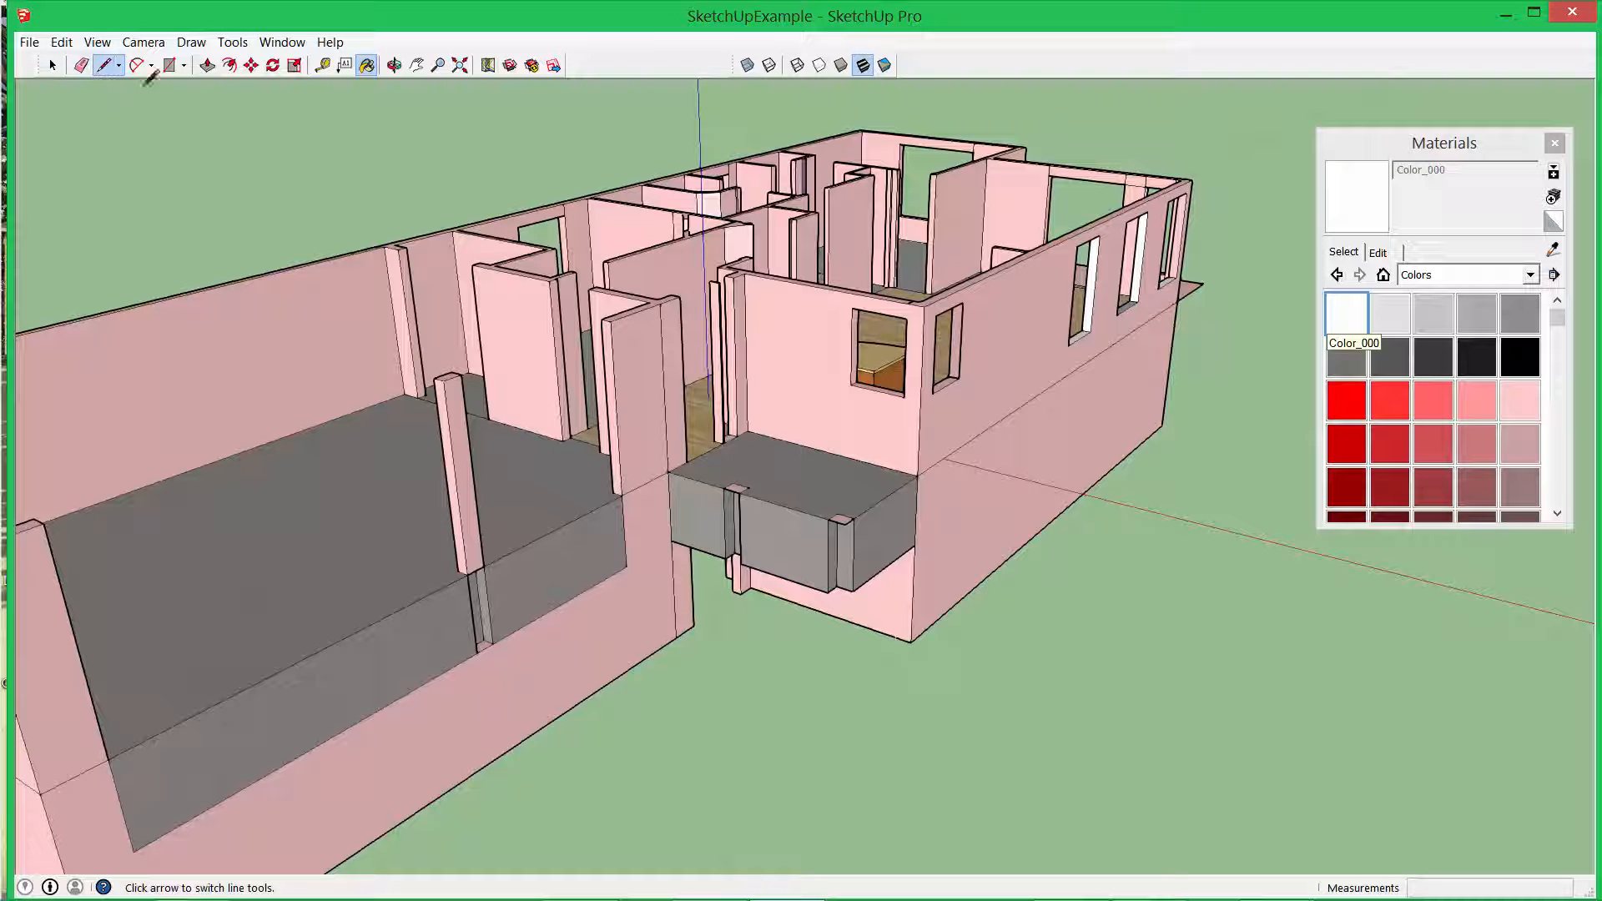
pyautogui.click(852, 308)
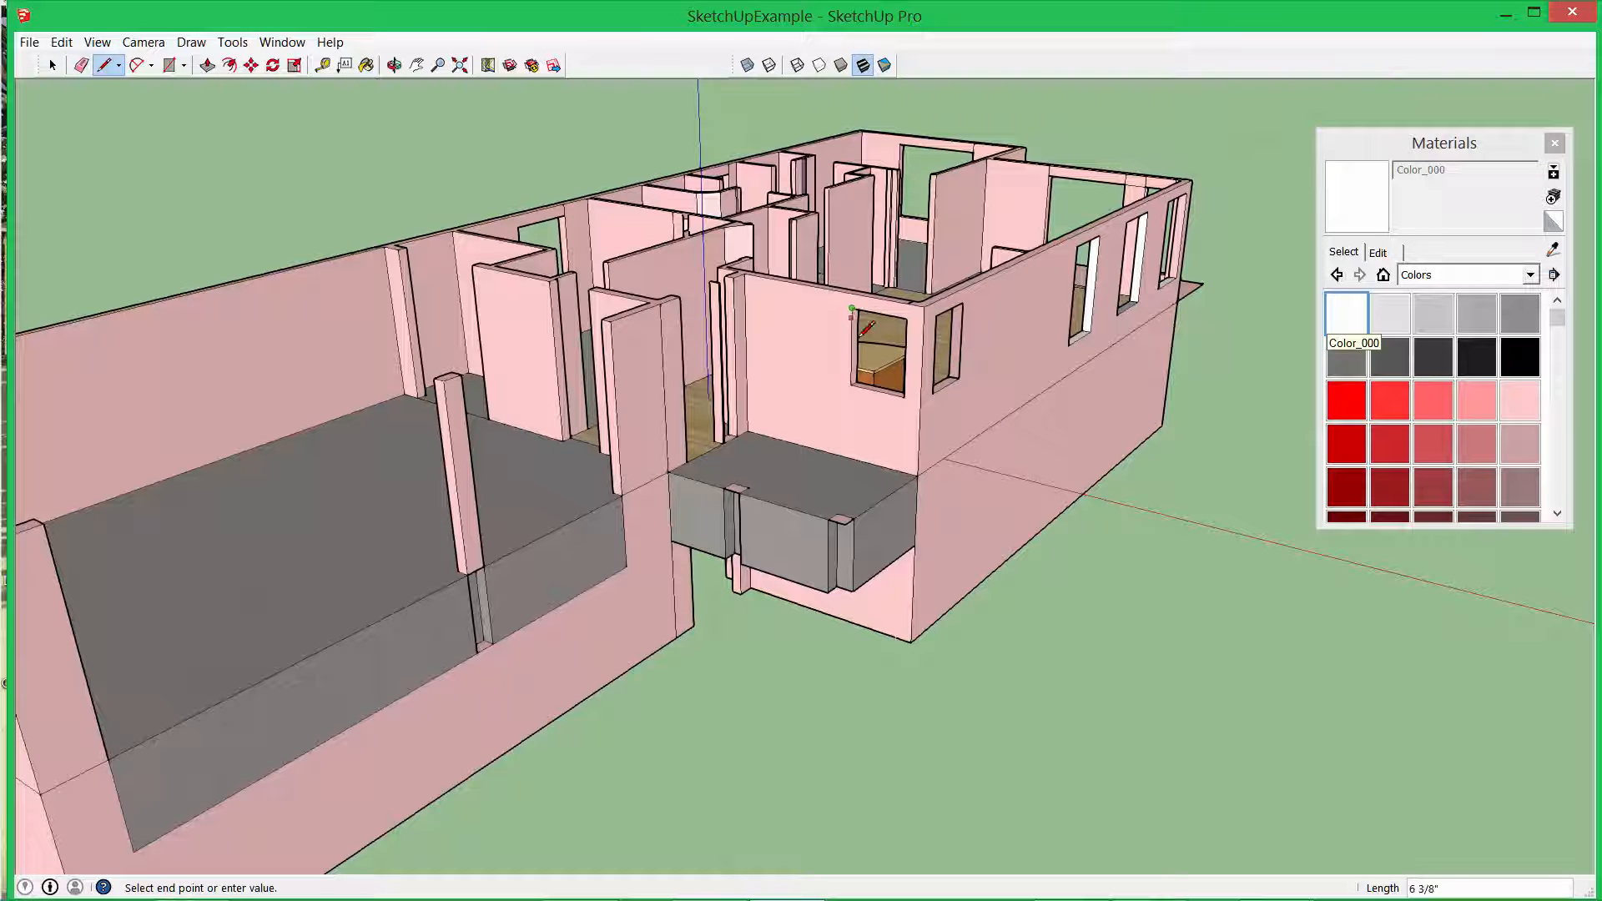
pyautogui.click(852, 384)
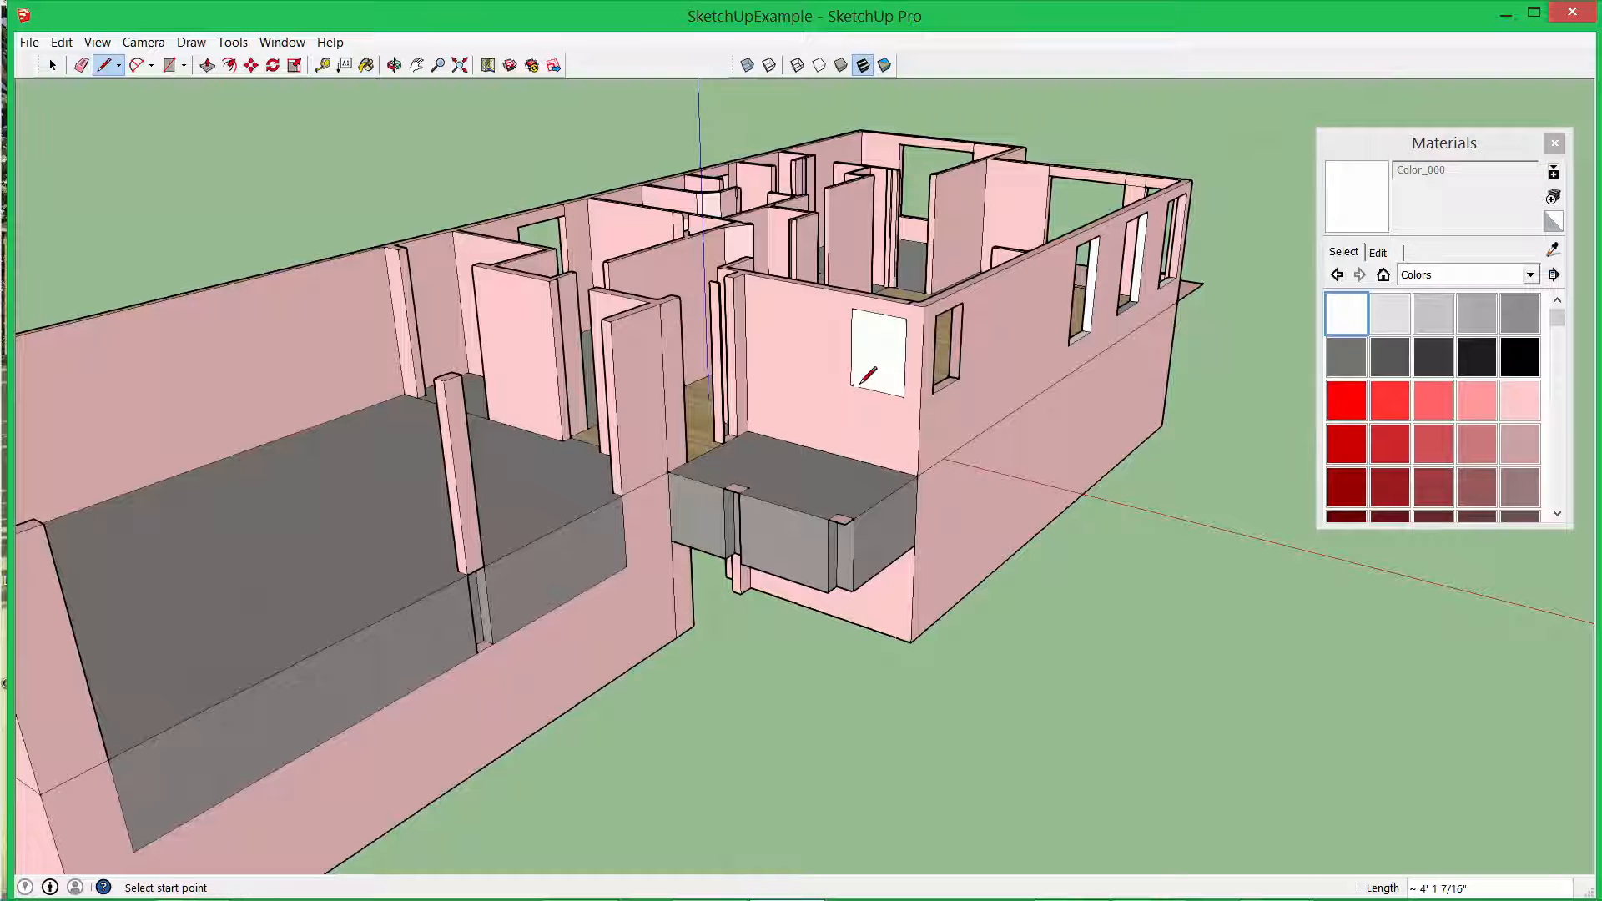
pyautogui.click(959, 376)
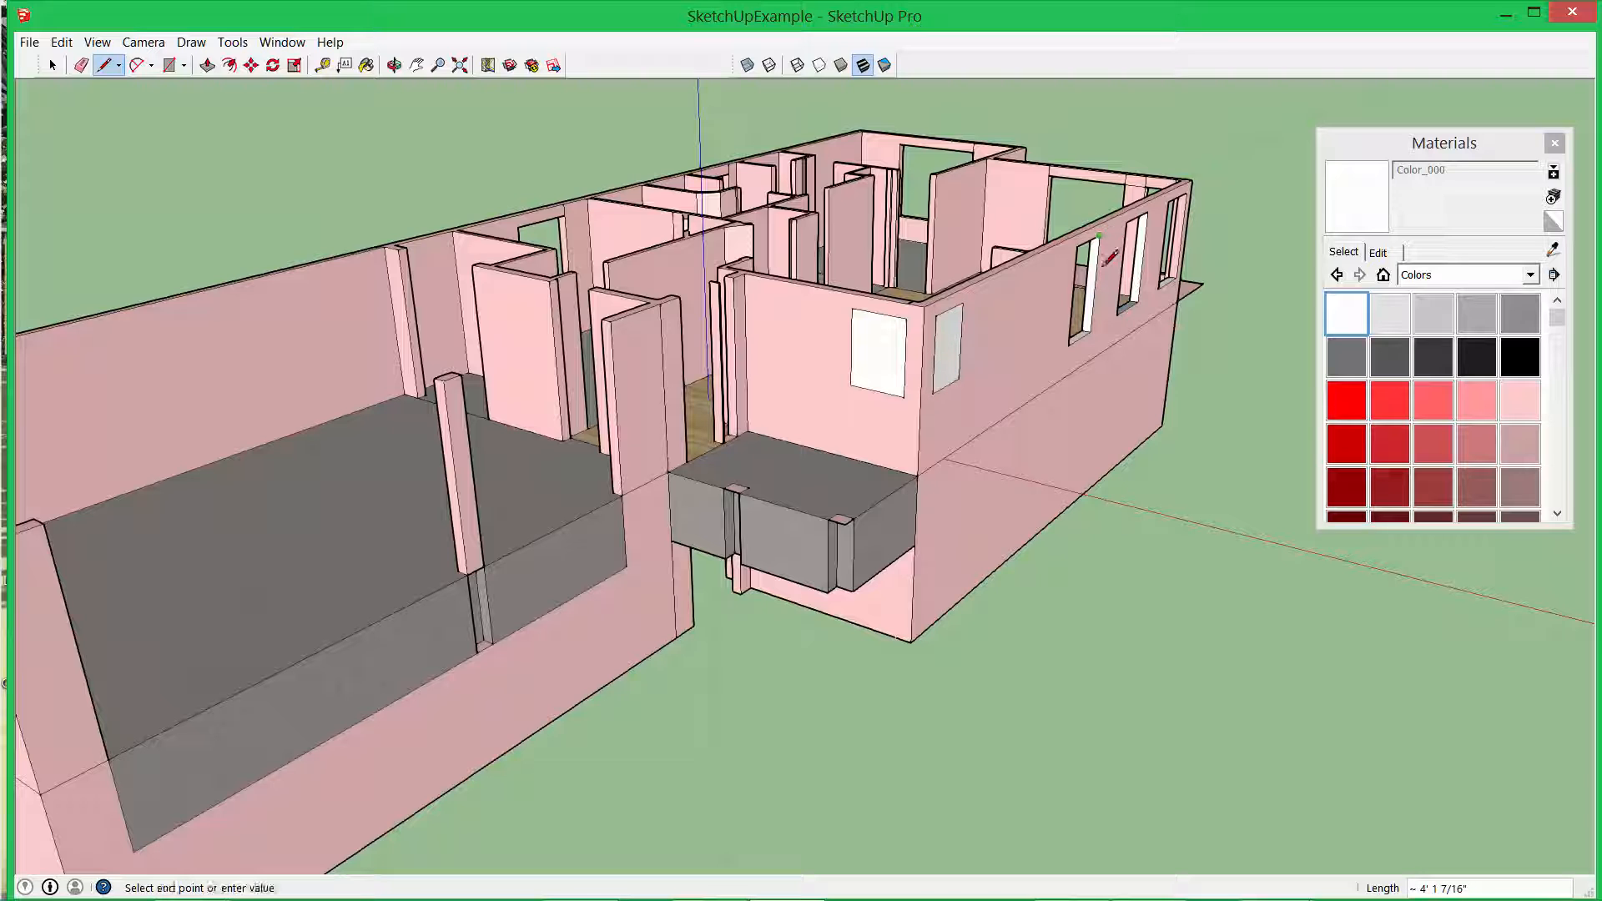
pyautogui.click(1091, 329)
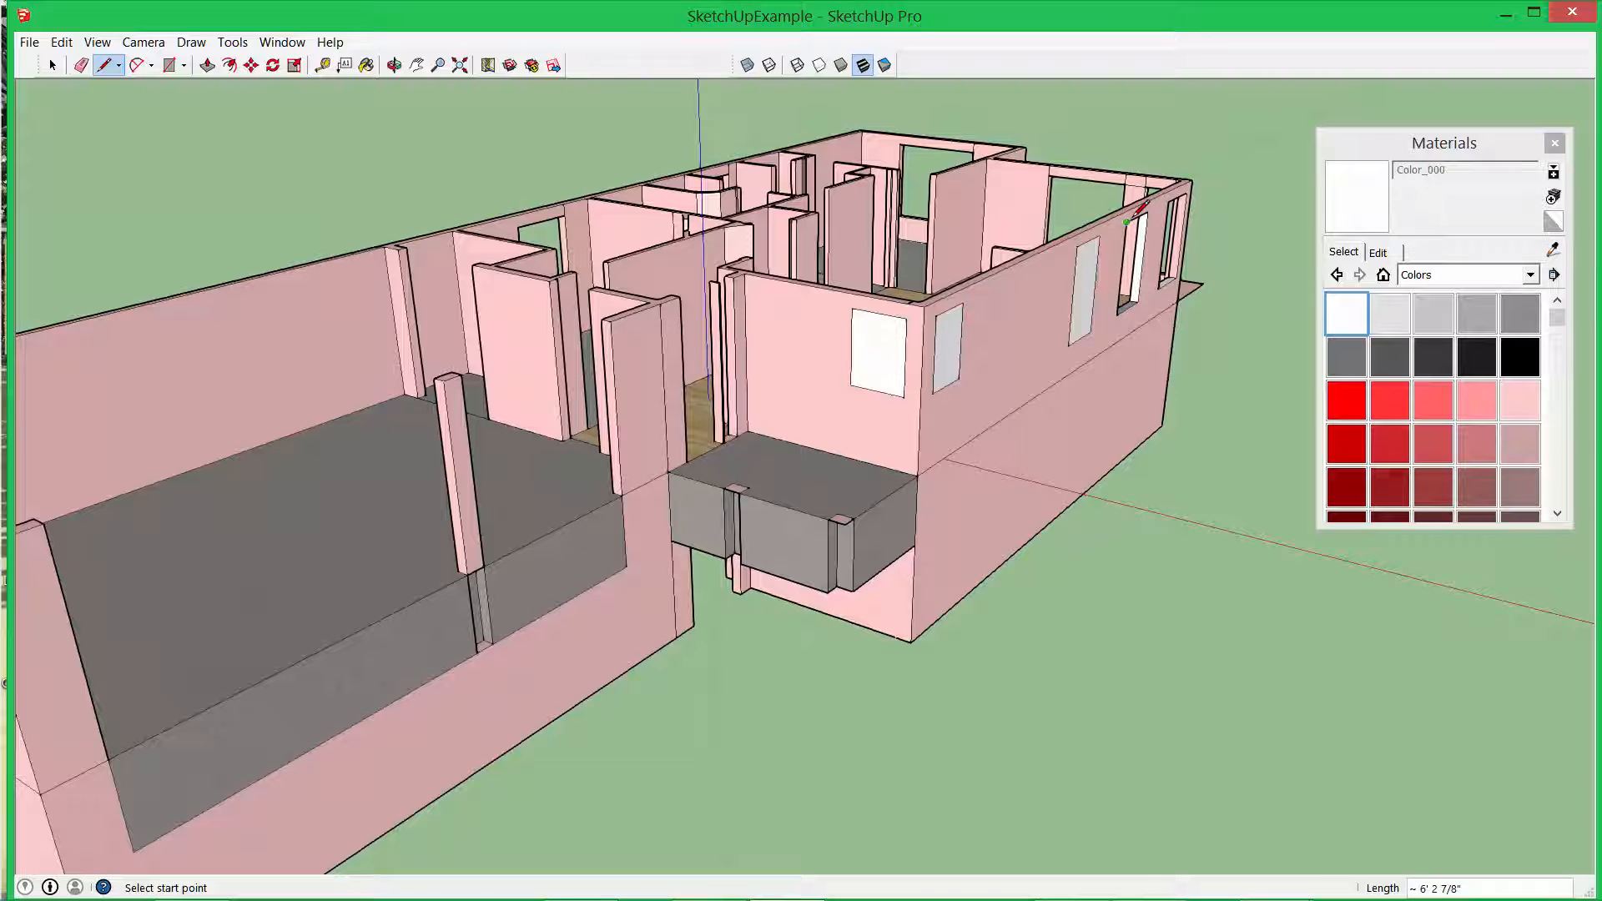
pyautogui.click(1118, 315)
pyautogui.click(1175, 204)
pyautogui.click(1159, 289)
# Fill the narrow window beside the wide doorway and the large end-wall window with faces by retracing one vertical edge of each.
pyautogui.moveTo(1073, 249); pyautogui.dragTo(5, 285, button='middle')
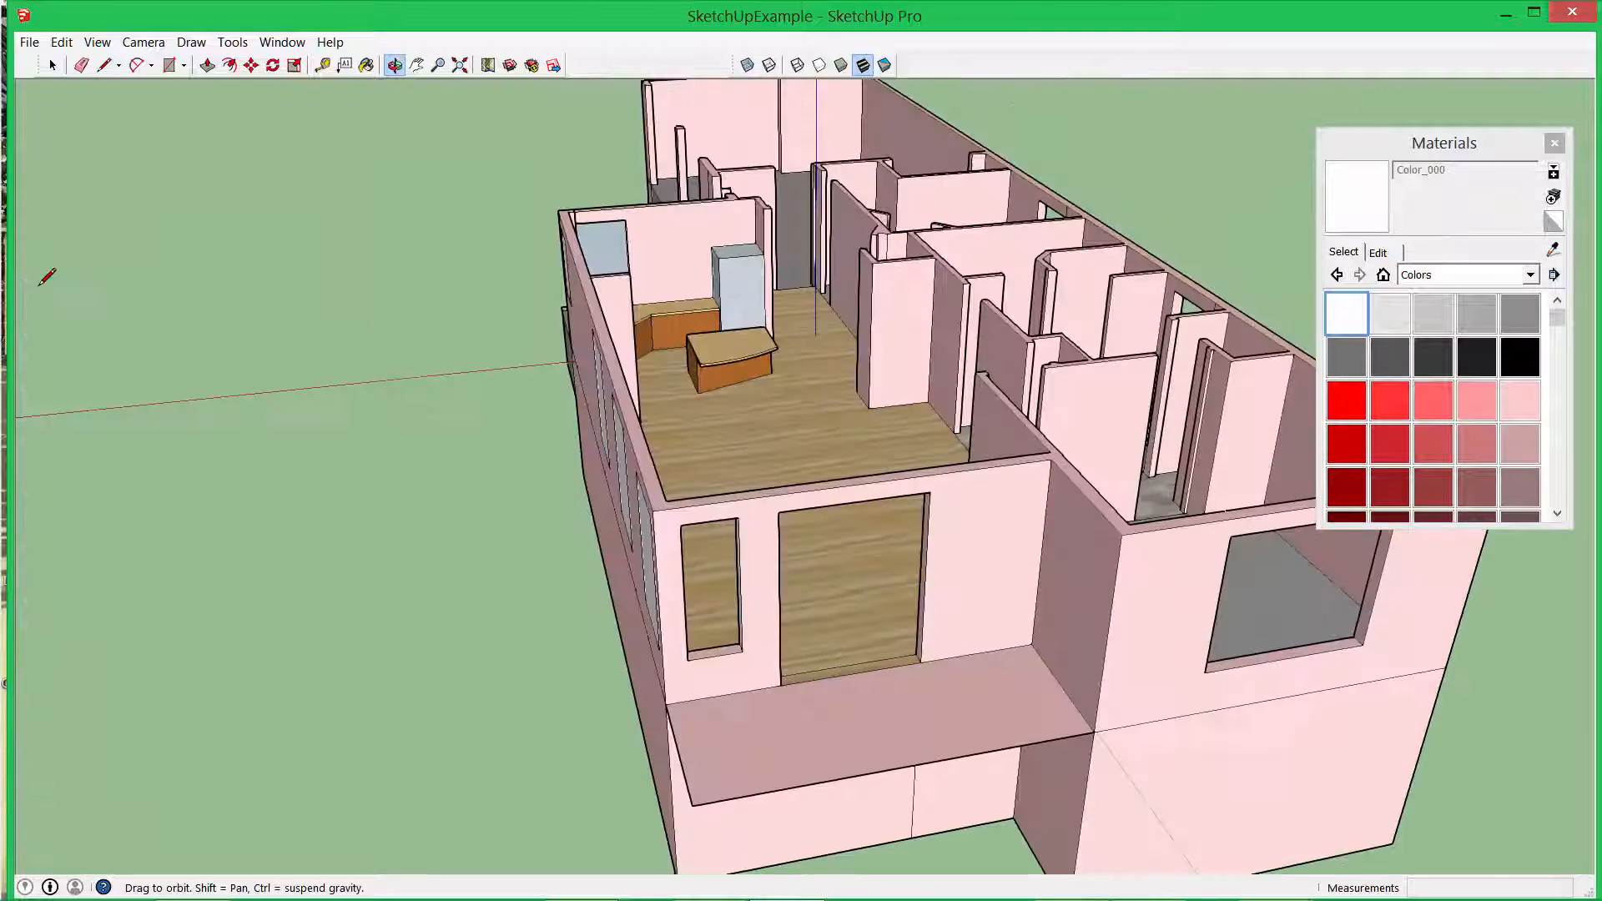
pyautogui.moveTo(554, 489); pyautogui.dragTo(630, 321, button='middle')
pyautogui.click(635, 320)
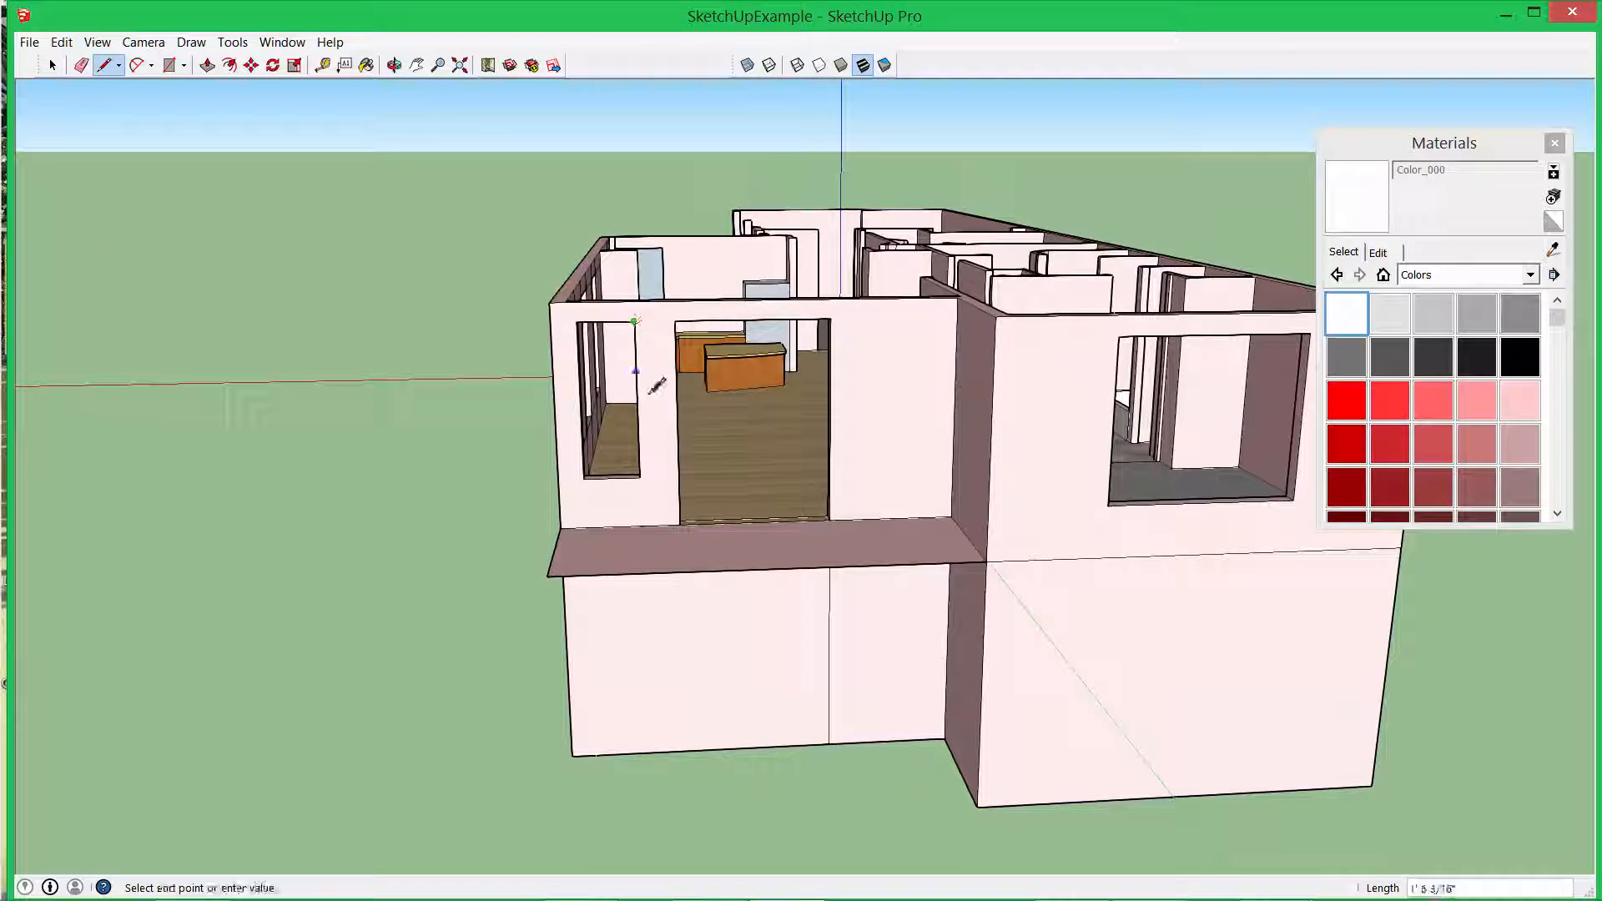
pyautogui.click(640, 476)
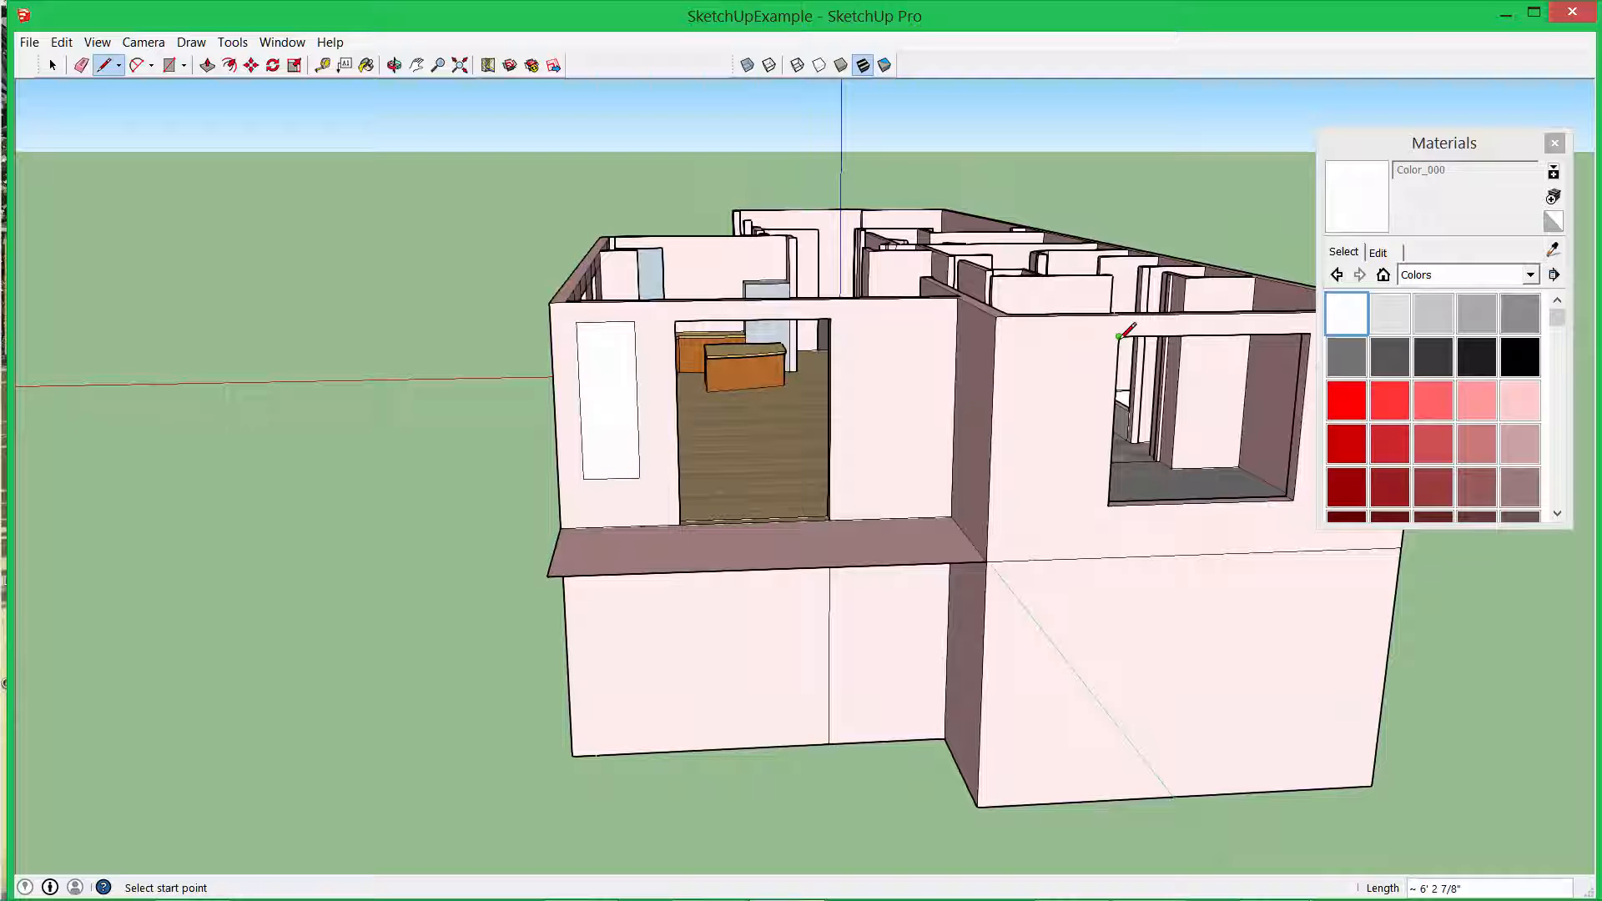
pyautogui.click(1109, 503)
# Fill the two window openings in the long rear wall with faces by drawing a line along one vertical edge of each.
pyautogui.moveTo(1109, 503); pyautogui.dragTo(665, 403, button='middle')
pyautogui.click(1022, 310)
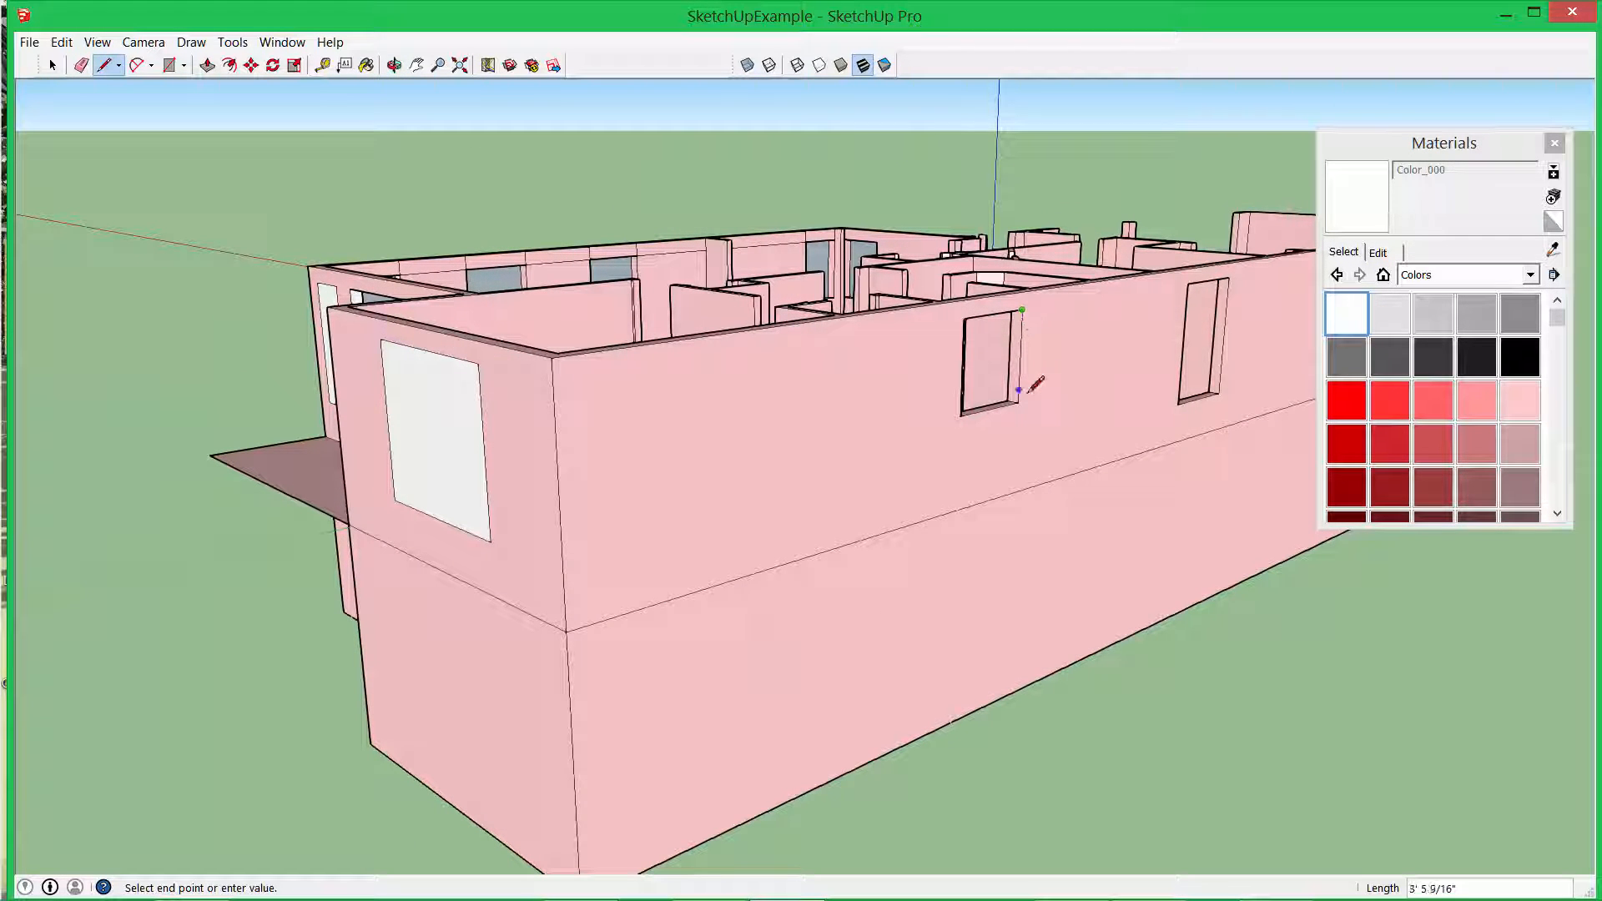
pyautogui.click(1018, 403)
pyautogui.click(1229, 276)
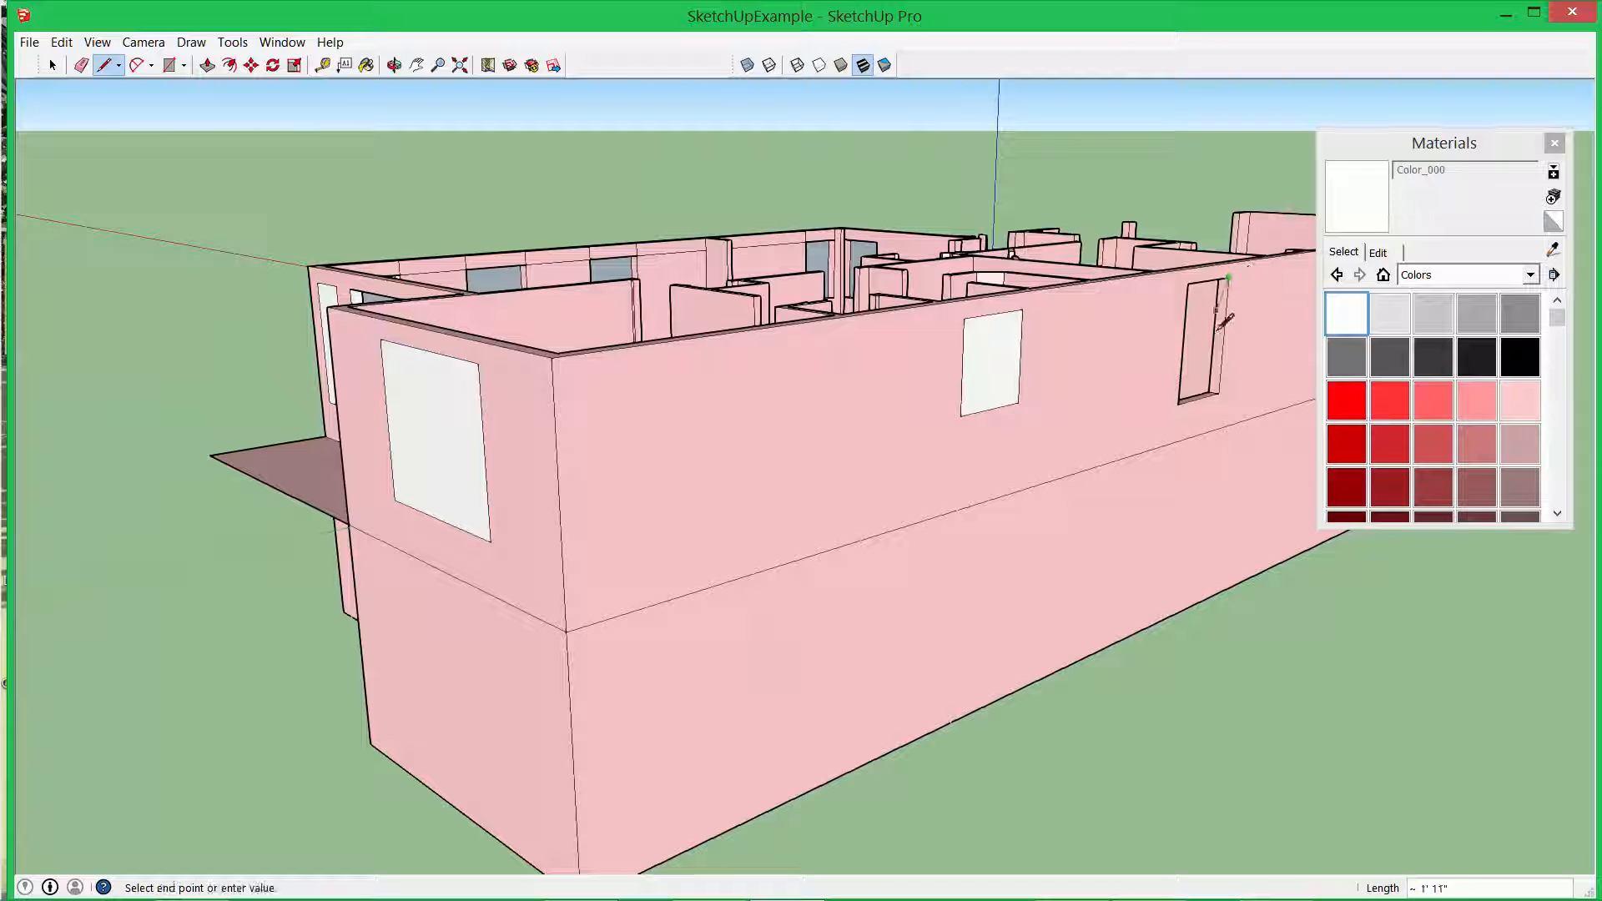
pyautogui.click(1223, 391)
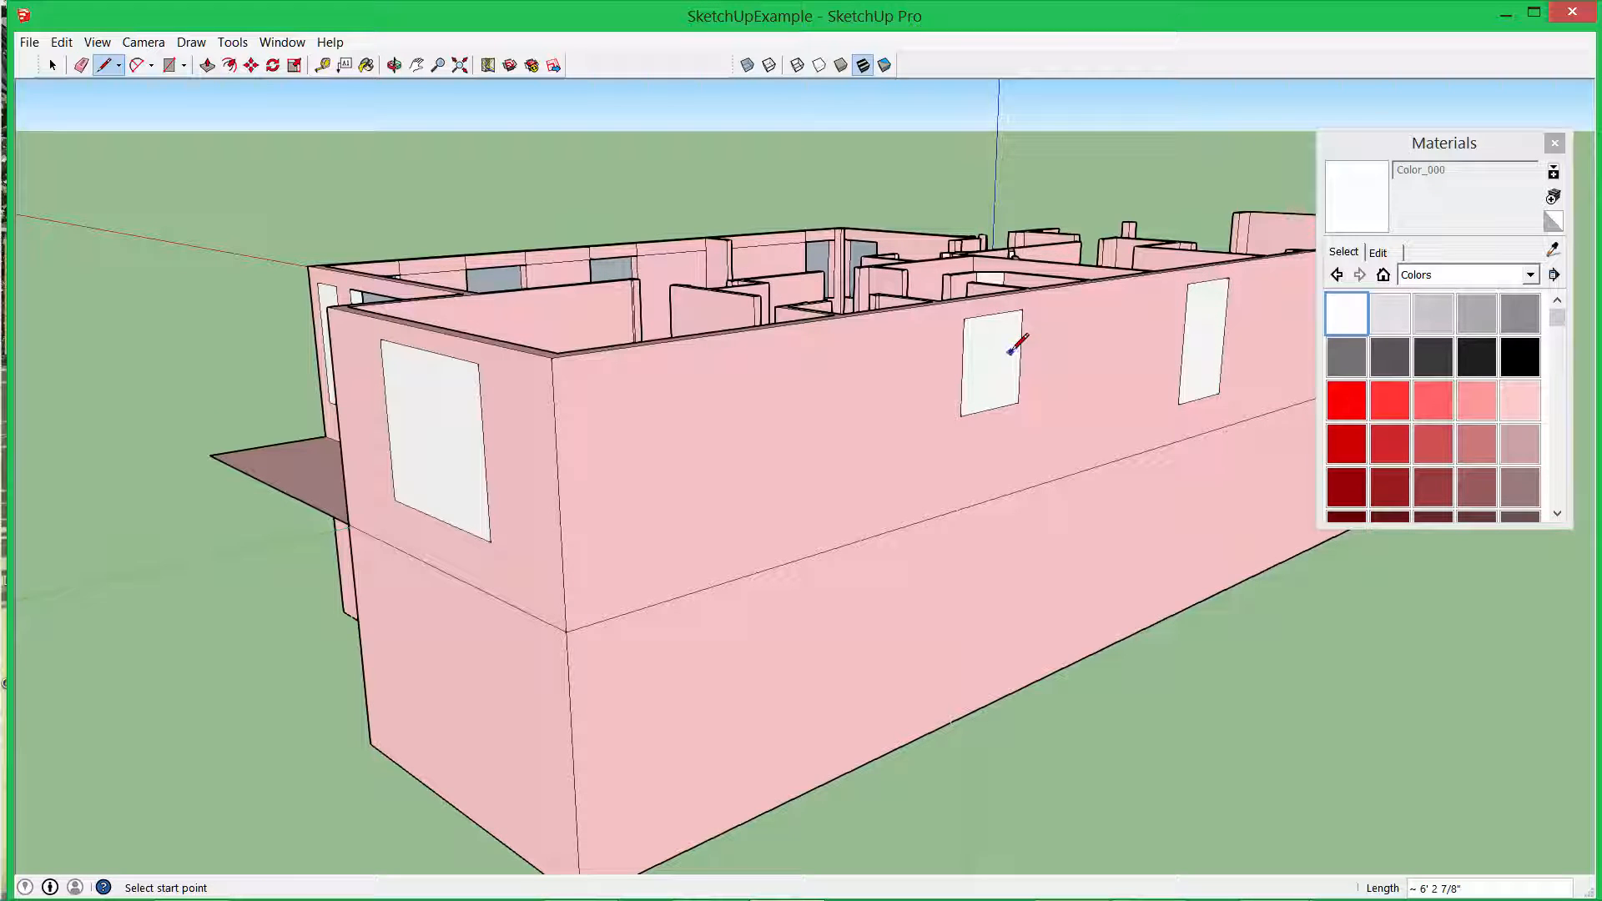
# Paint the exterior window faces white with Color_000.
pyautogui.click(1339, 327)
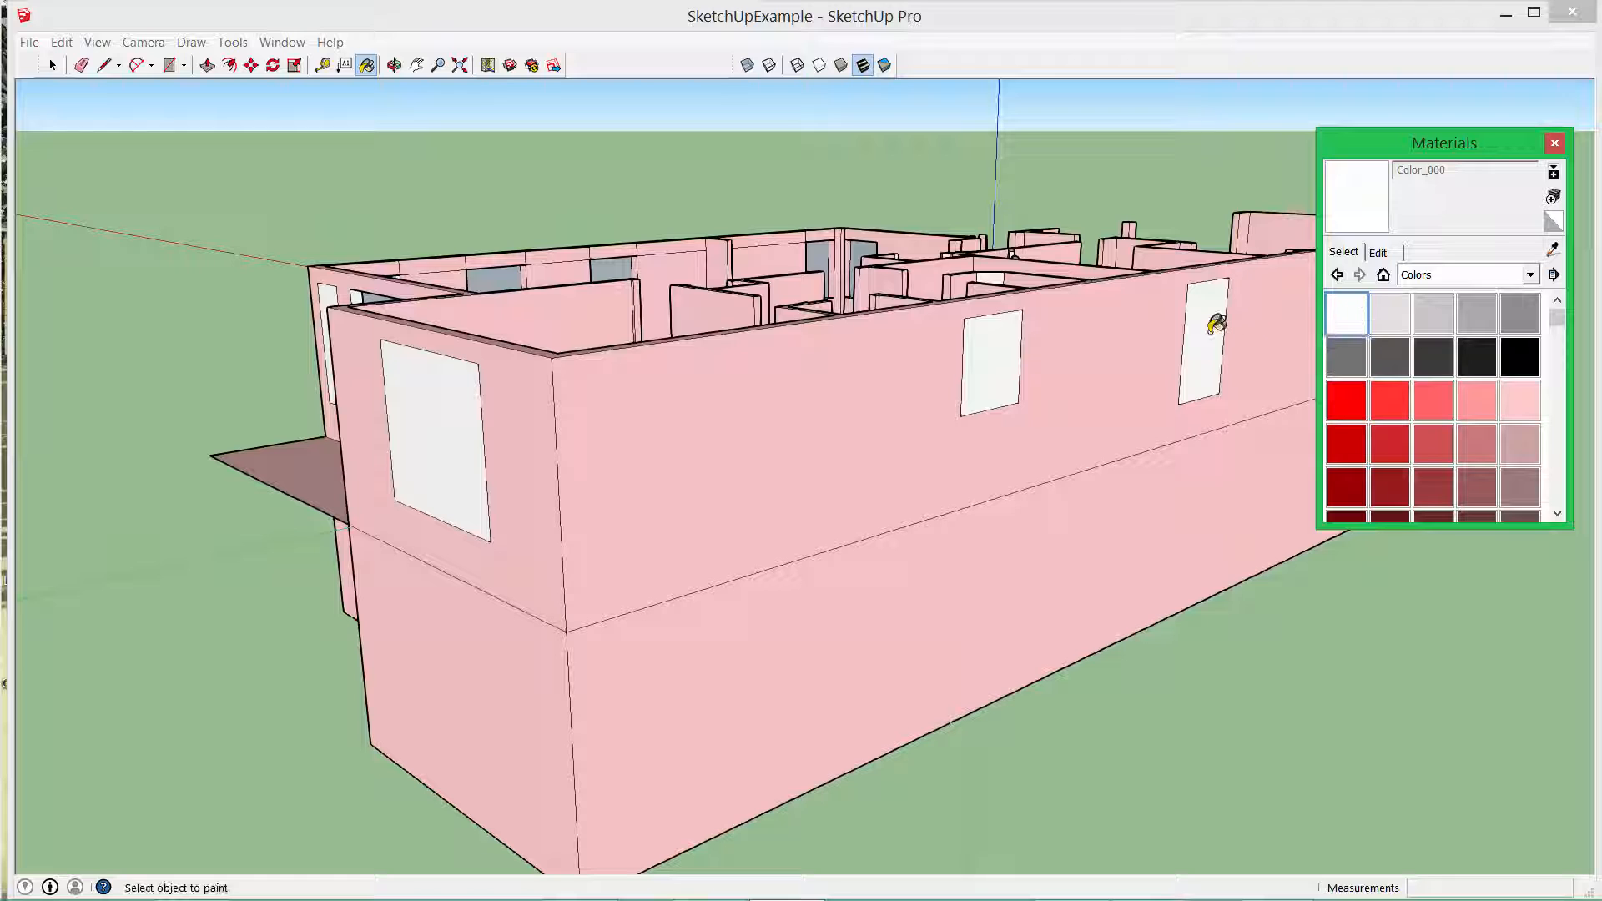
pyautogui.moveTo(405, 368)
pyautogui.mouseDown(button='middle')
pyautogui.moveTo(751, 383)
pyautogui.moveTo(722, 417)
pyautogui.mouseUp(button='middle')
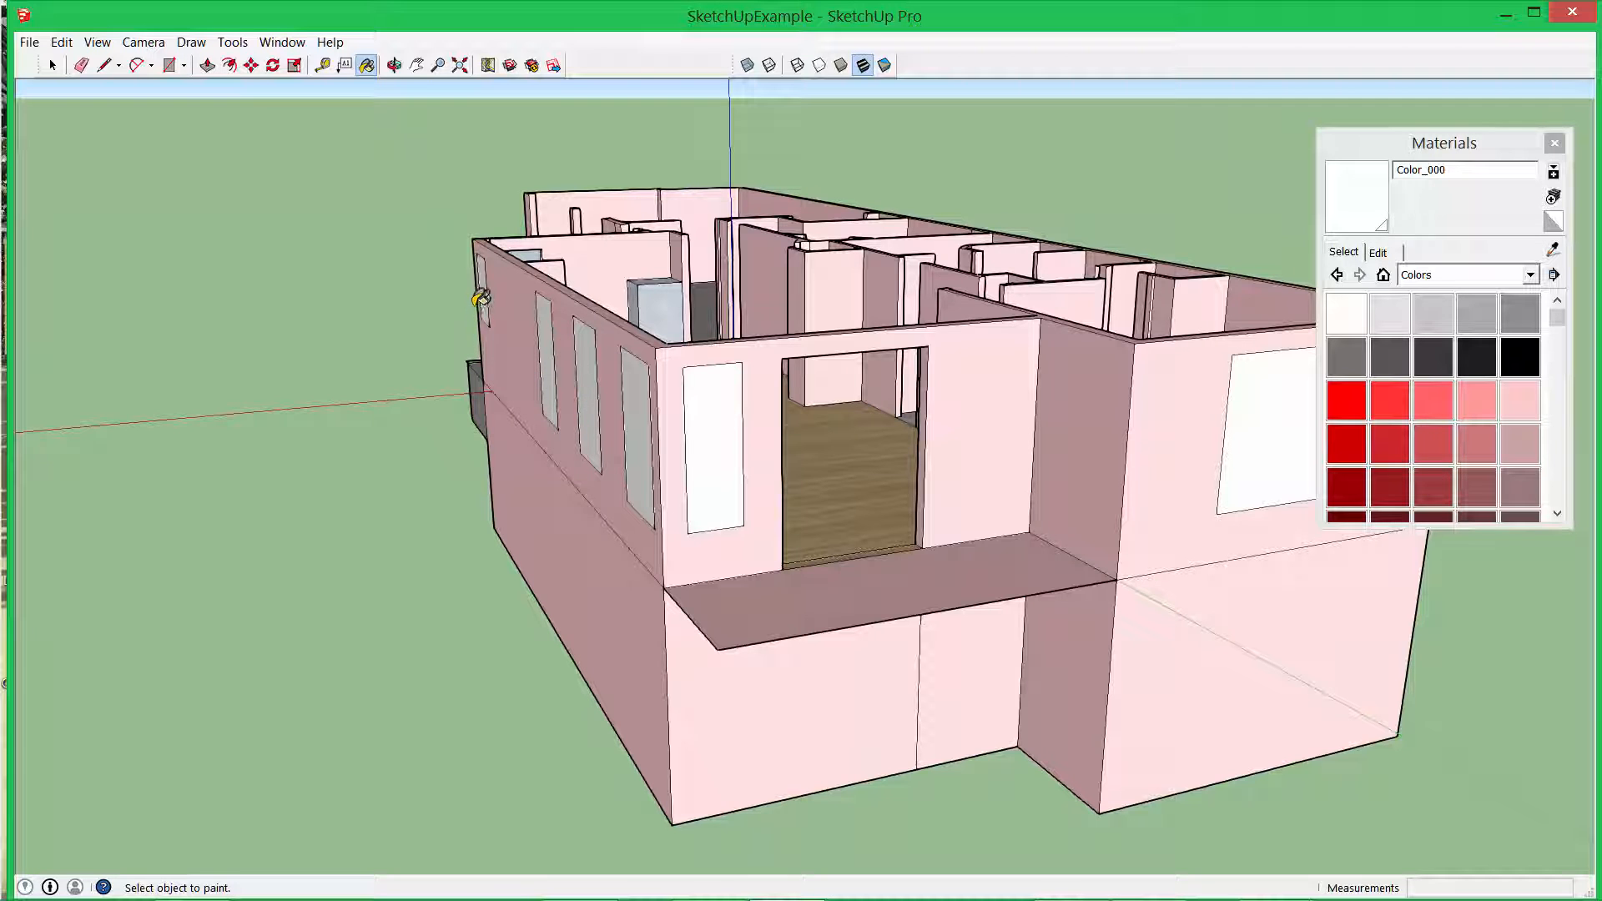
pyautogui.moveTo(491, 292)
pyautogui.mouseDown(button='middle')
pyautogui.moveTo(1033, 314)
pyautogui.moveTo(665, 357)
pyautogui.moveTo(601, 386)
pyautogui.moveTo(973, 382)
pyautogui.moveTo(442, 283)
pyautogui.mouseUp(button='middle')
pyautogui.click(426, 275)
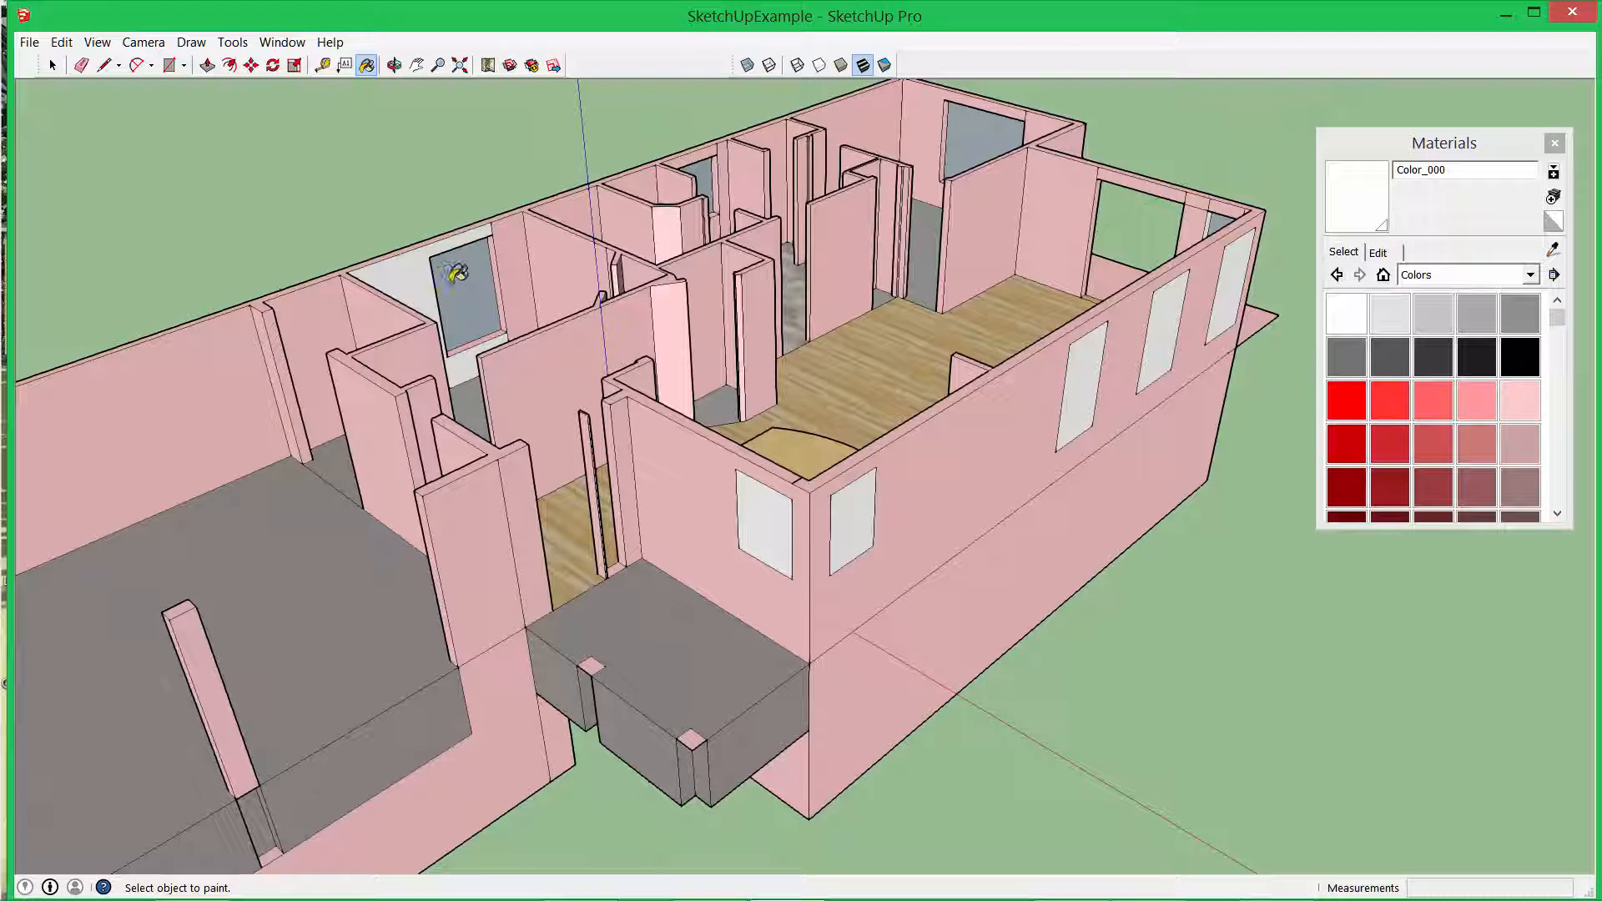
pyautogui.click(62, 42)
pyautogui.click(88, 63)
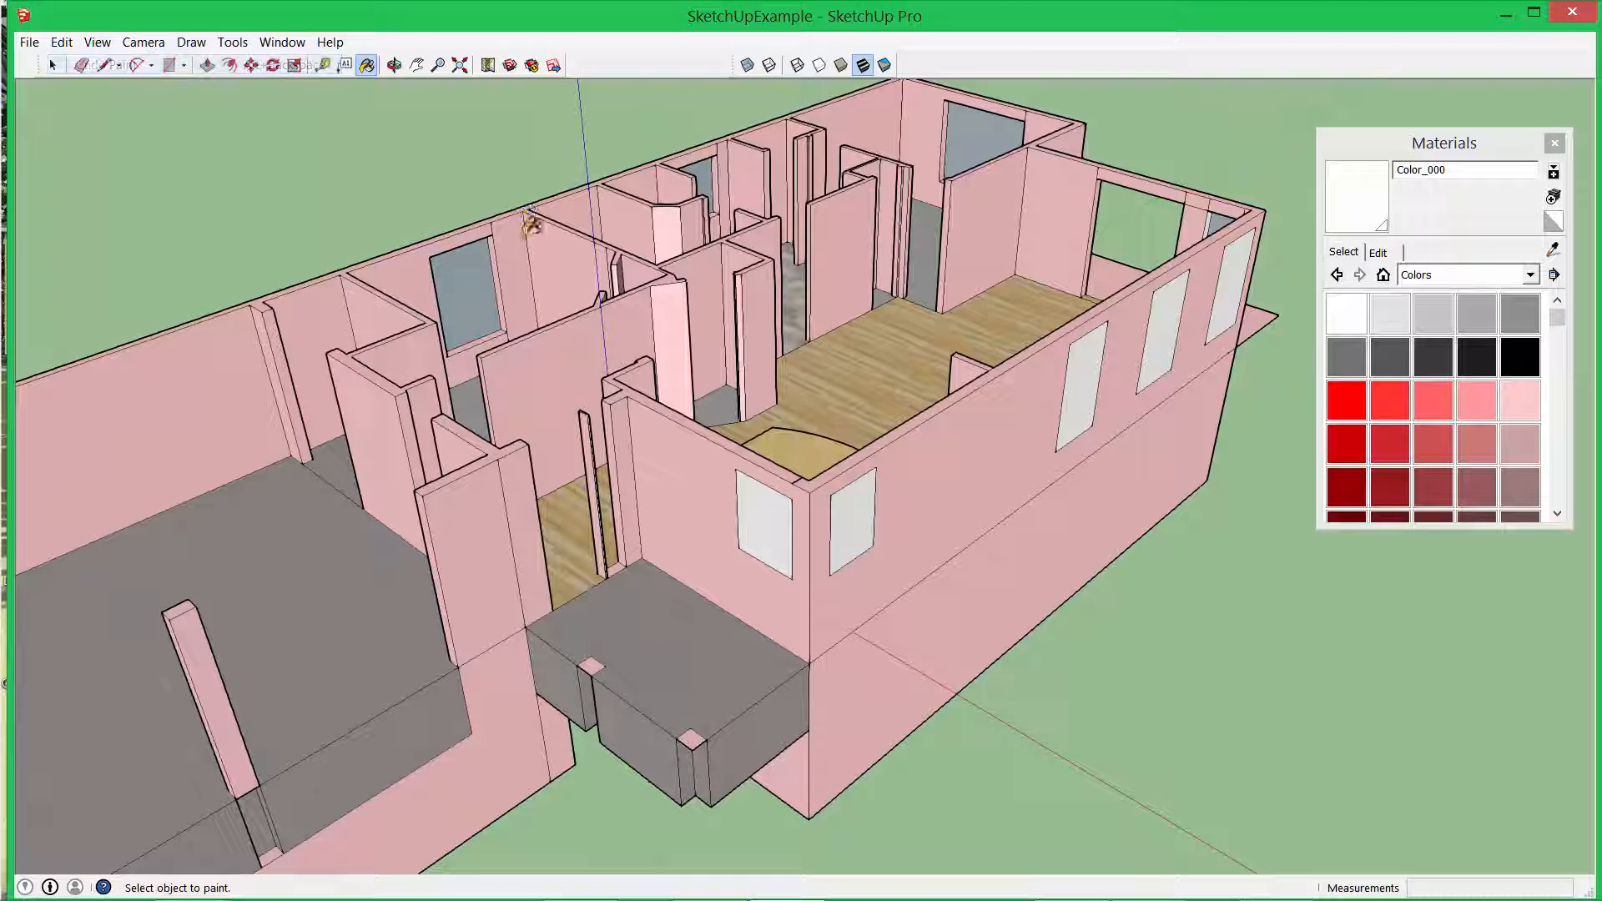
# Paint the interior sides of the window faces in the rear, end, front and long side walls white with Color_000.
pyautogui.click(476, 281)
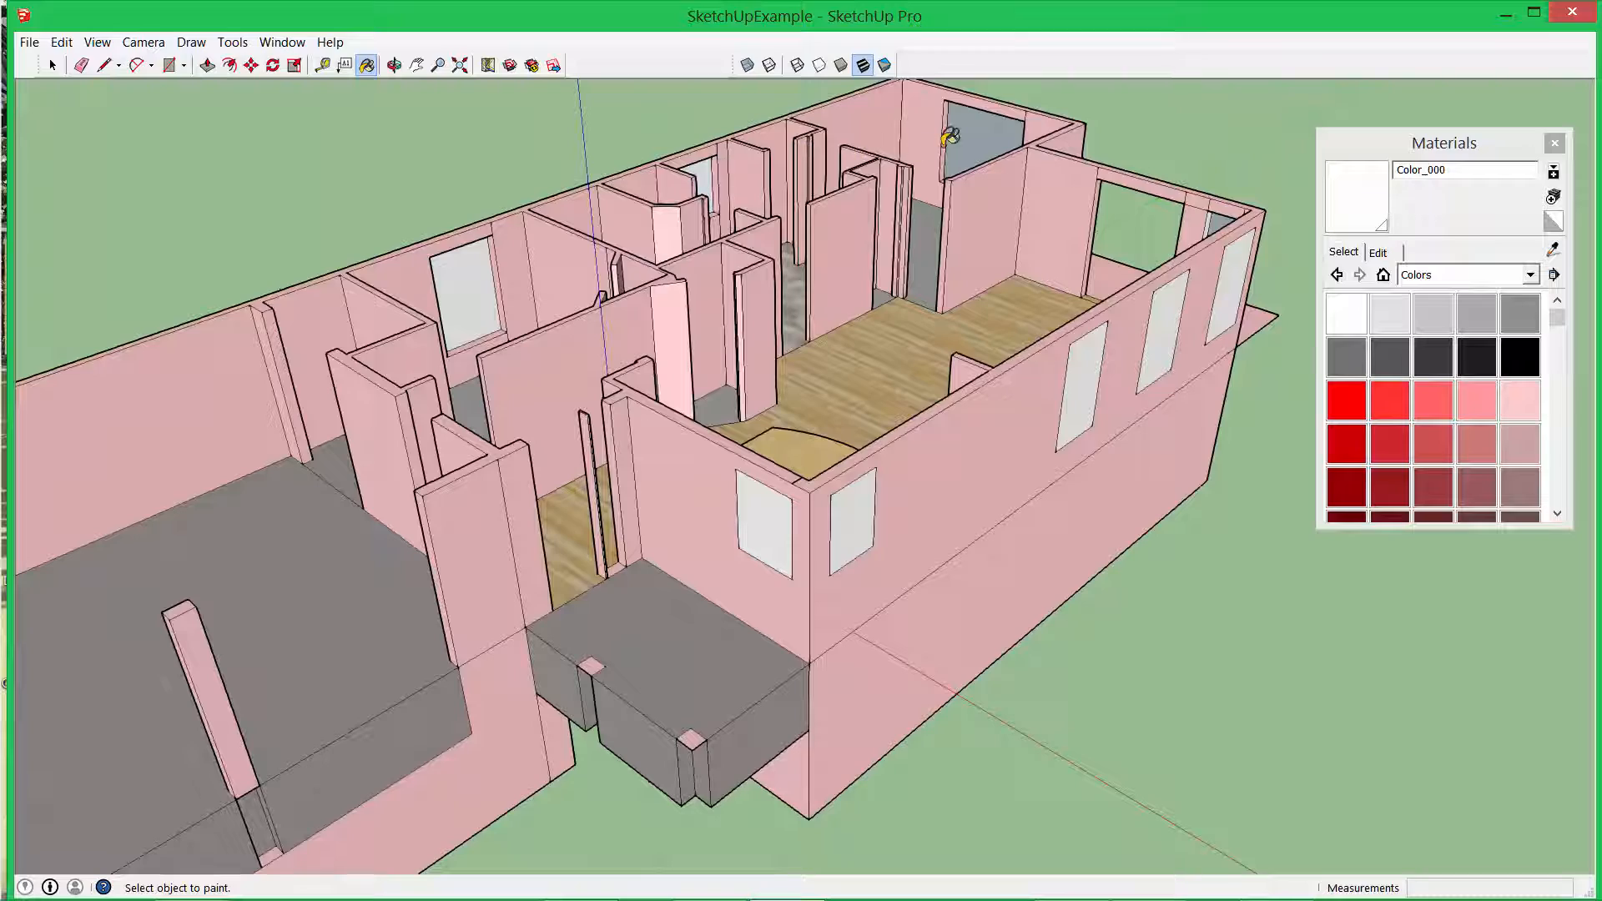
pyautogui.click(1010, 154)
pyautogui.moveTo(1224, 215); pyautogui.dragTo(801, 213, button='middle')
pyautogui.click(799, 215)
pyautogui.click(751, 218)
pyautogui.click(549, 359)
pyautogui.click(421, 444)
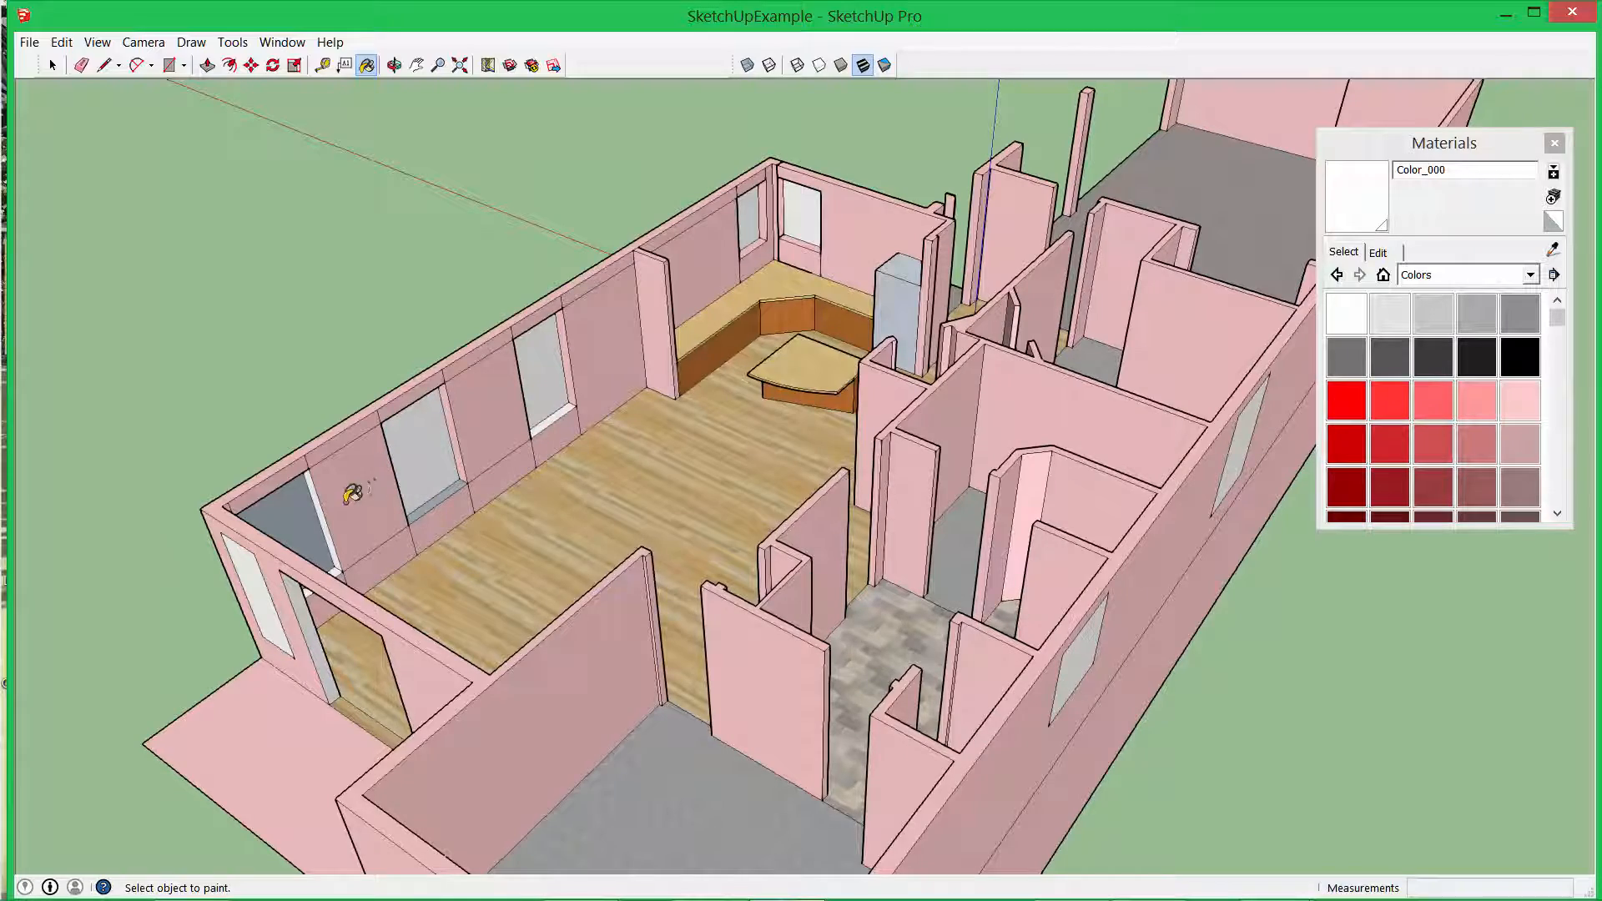
pyautogui.click(313, 511)
# Offset the outline of the window above the porch slab 3 inches inward to form a frame.
pyautogui.moveTo(343, 480); pyautogui.dragTo(1098, 266, button='middle')
pyautogui.moveTo(954, 309)
pyautogui.mouseDown(button='middle')
pyautogui.moveTo(1104, 226)
pyautogui.moveTo(1173, 373)
pyautogui.moveTo(1164, 342)
pyautogui.moveTo(1130, 333)
pyautogui.mouseUp(button='middle')
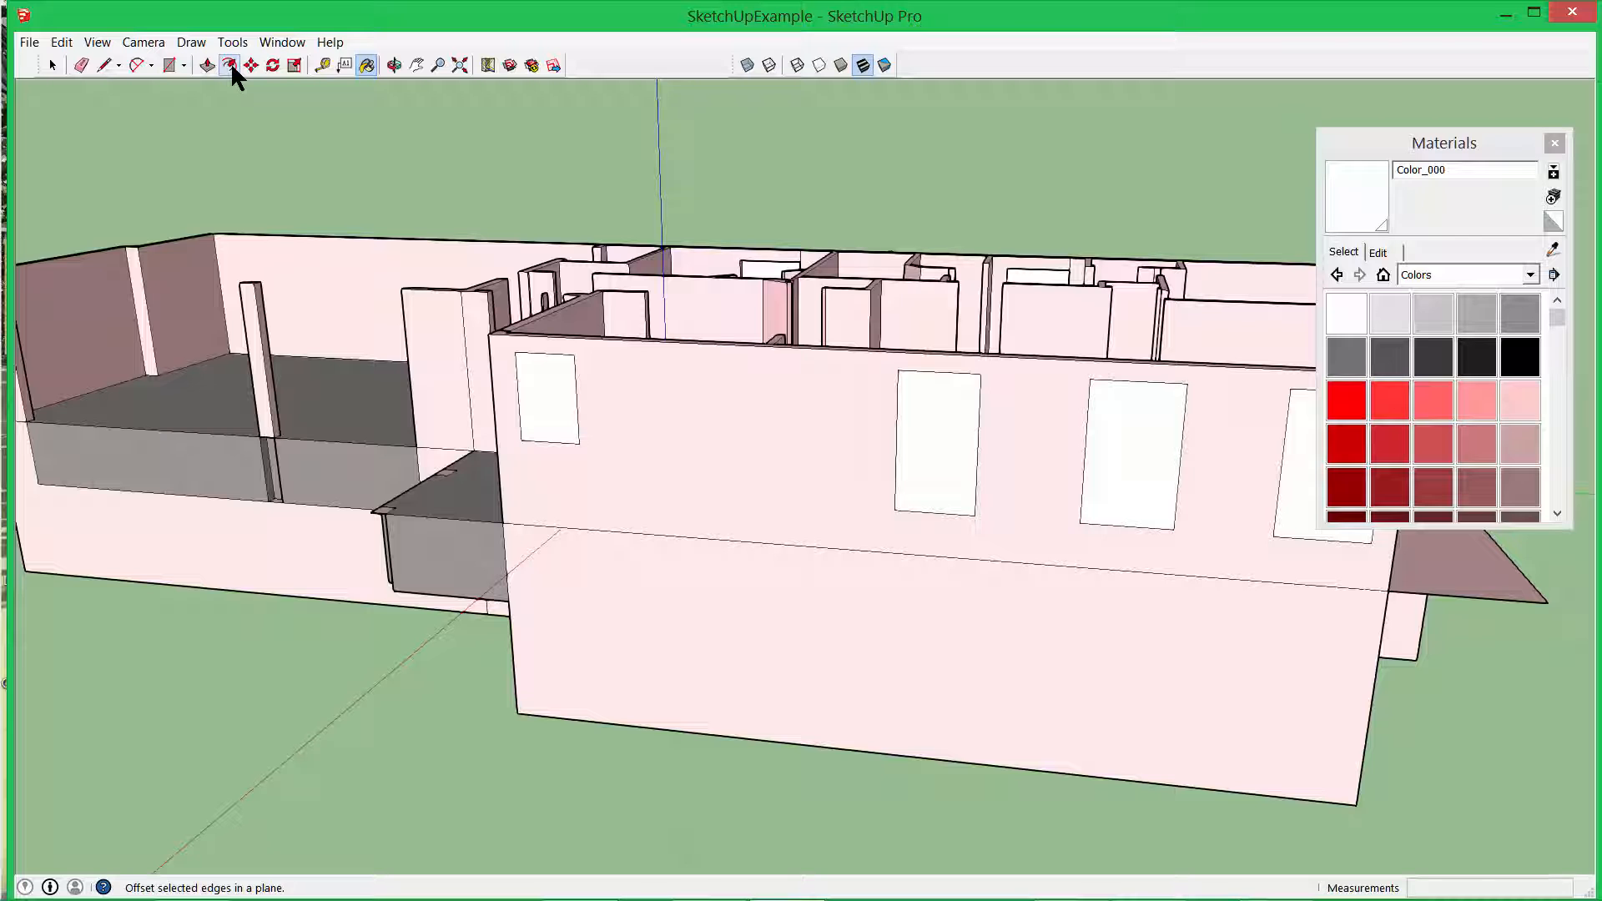
pyautogui.moveTo(333, 308); pyautogui.dragTo(609, 193, button='middle')
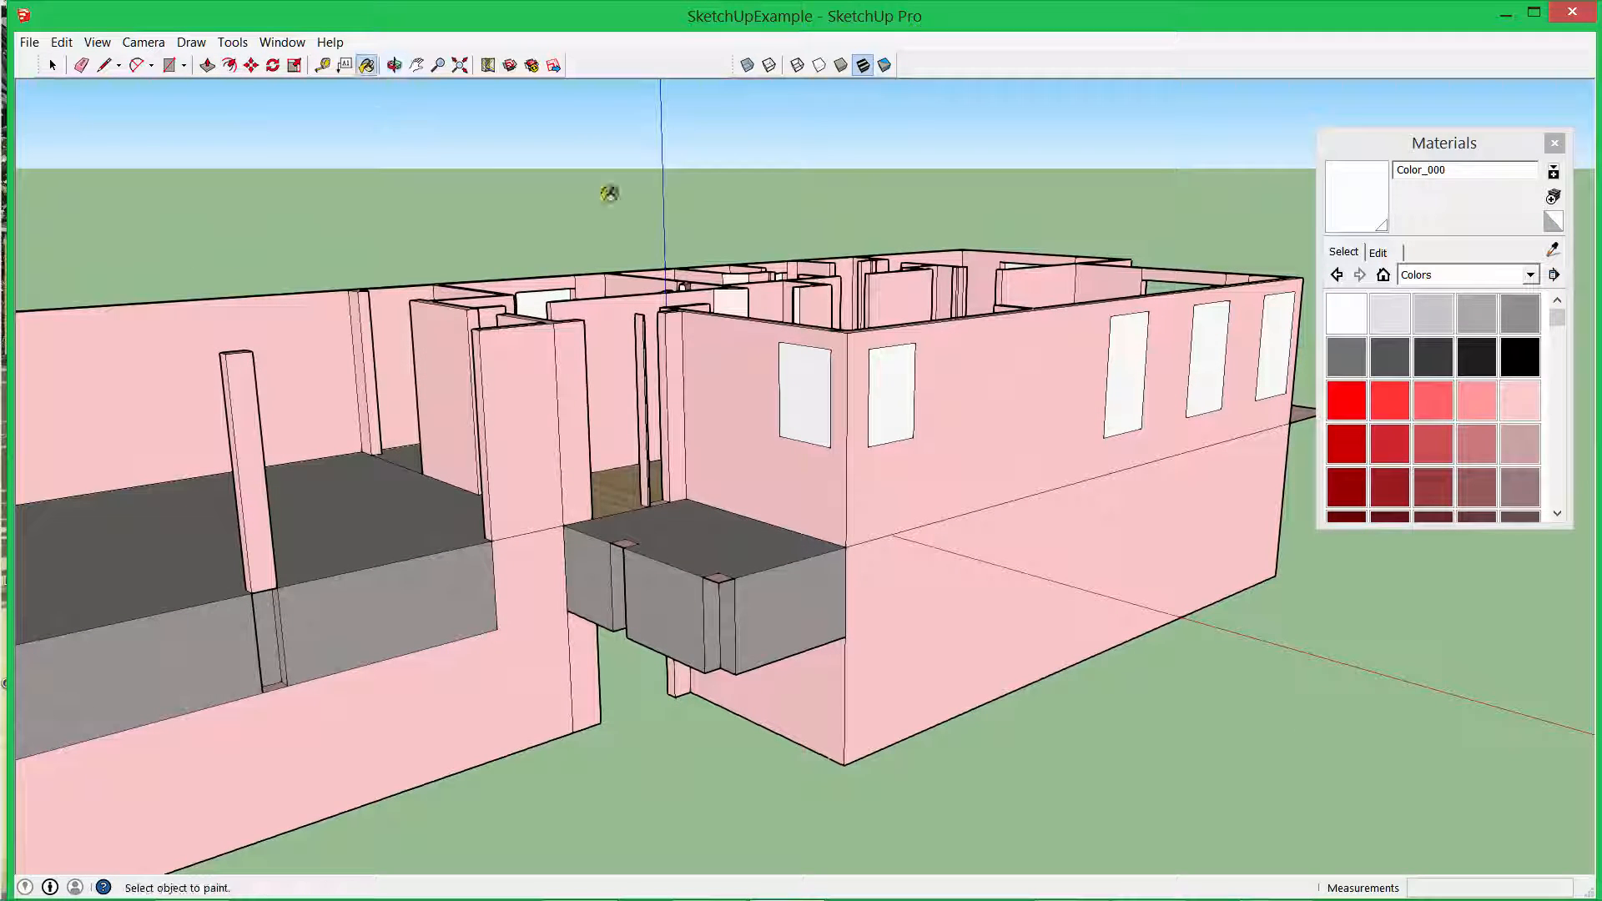
pyautogui.click(228, 65)
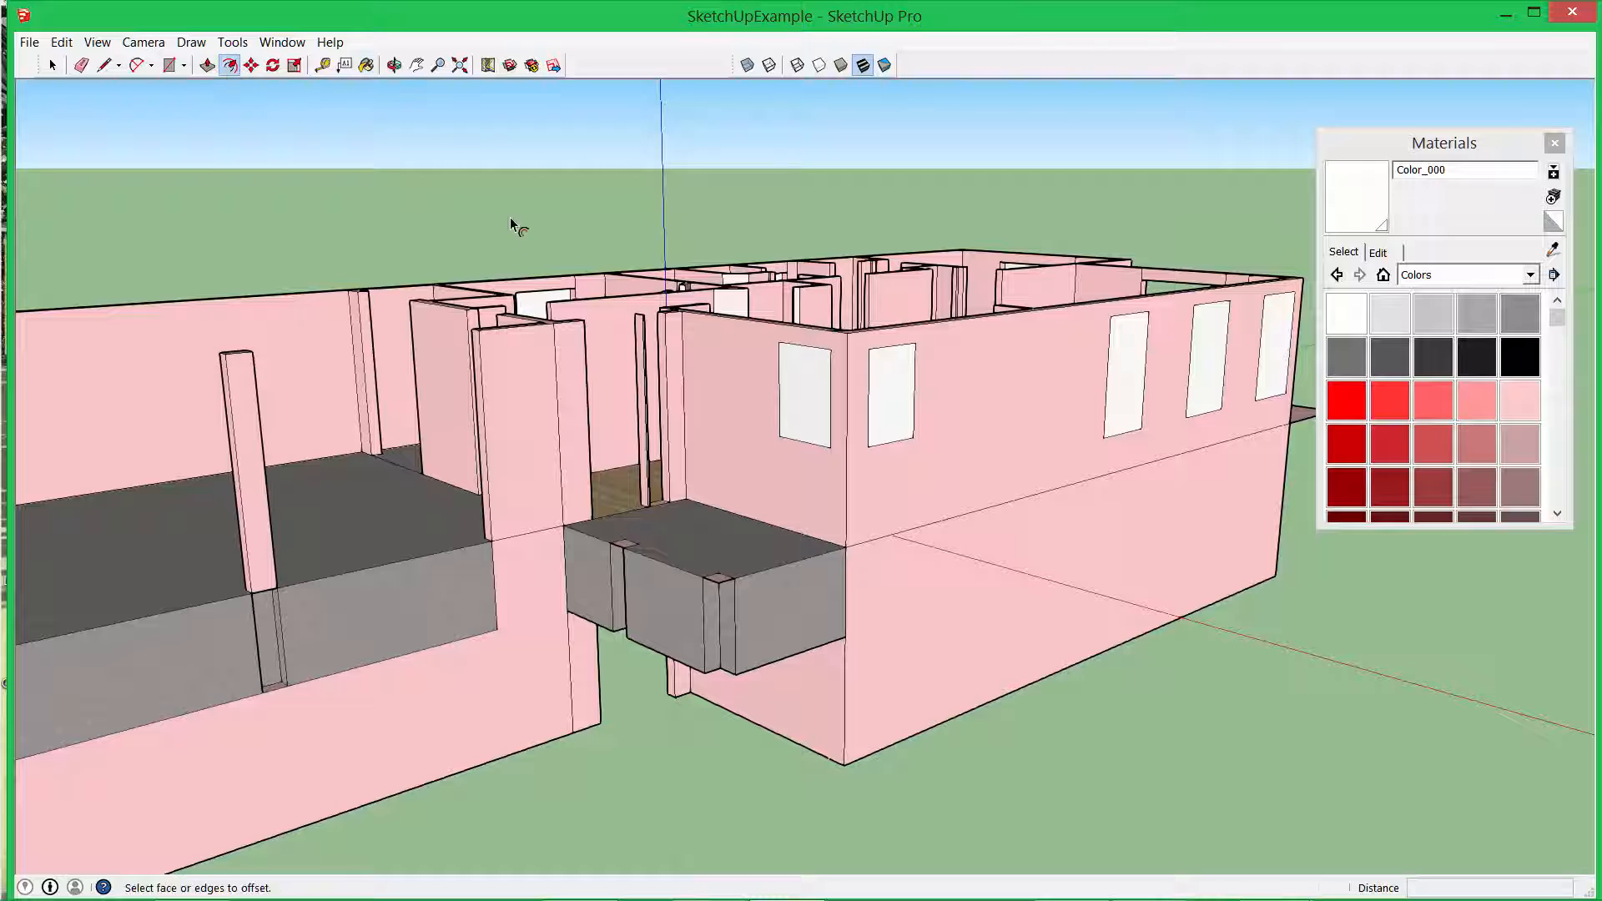
pyautogui.click(789, 360)
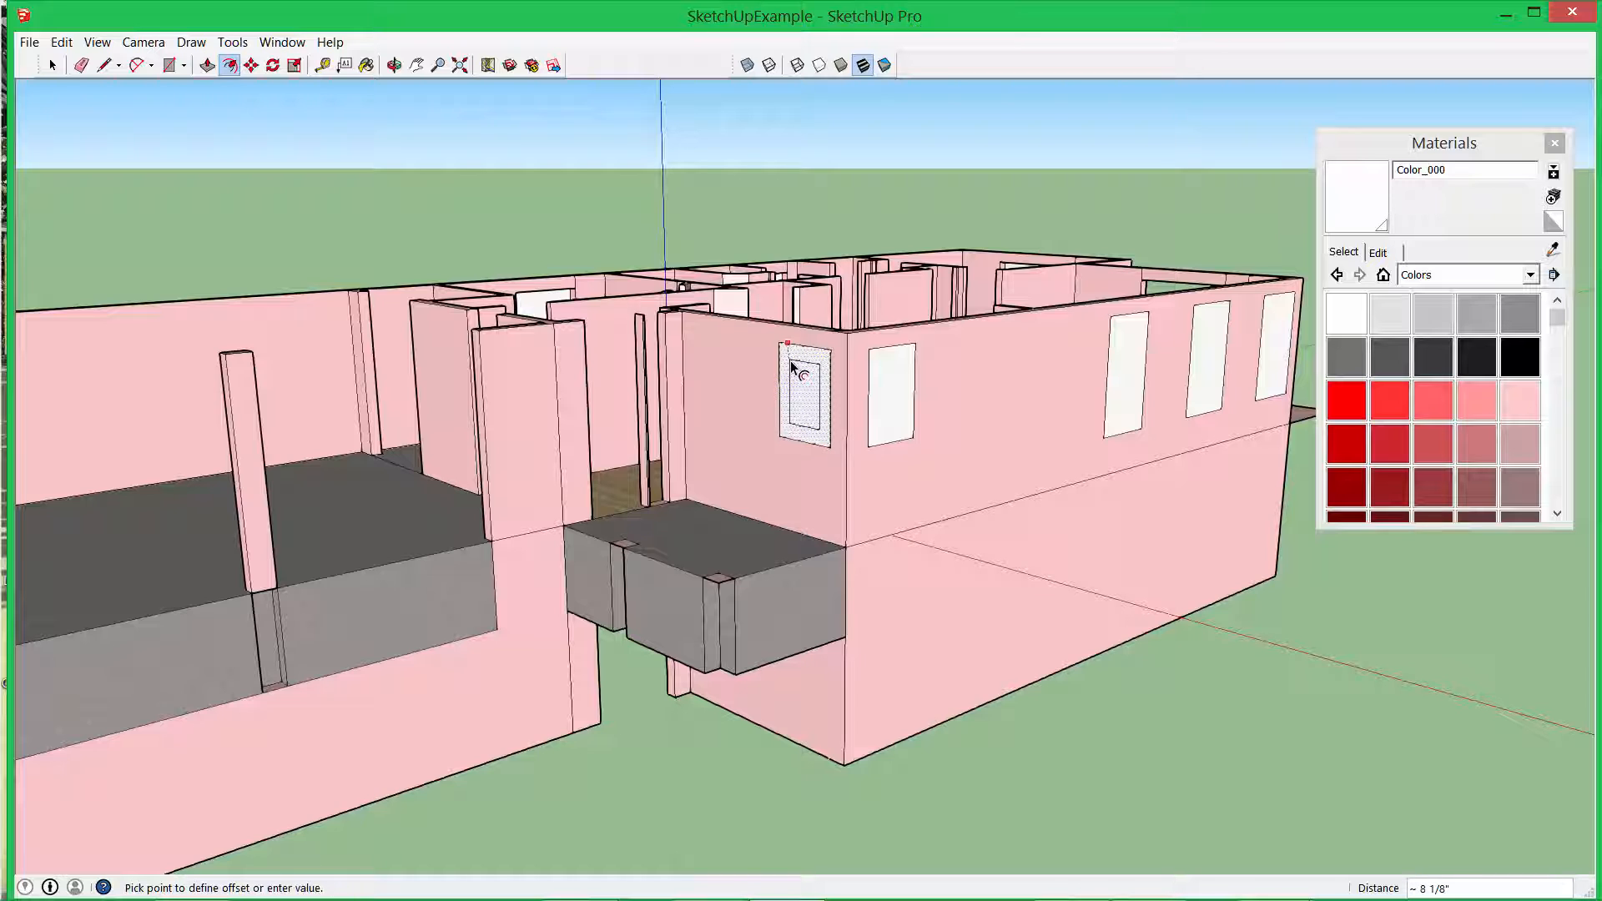
pyautogui.write('3')
pyautogui.press('Return')
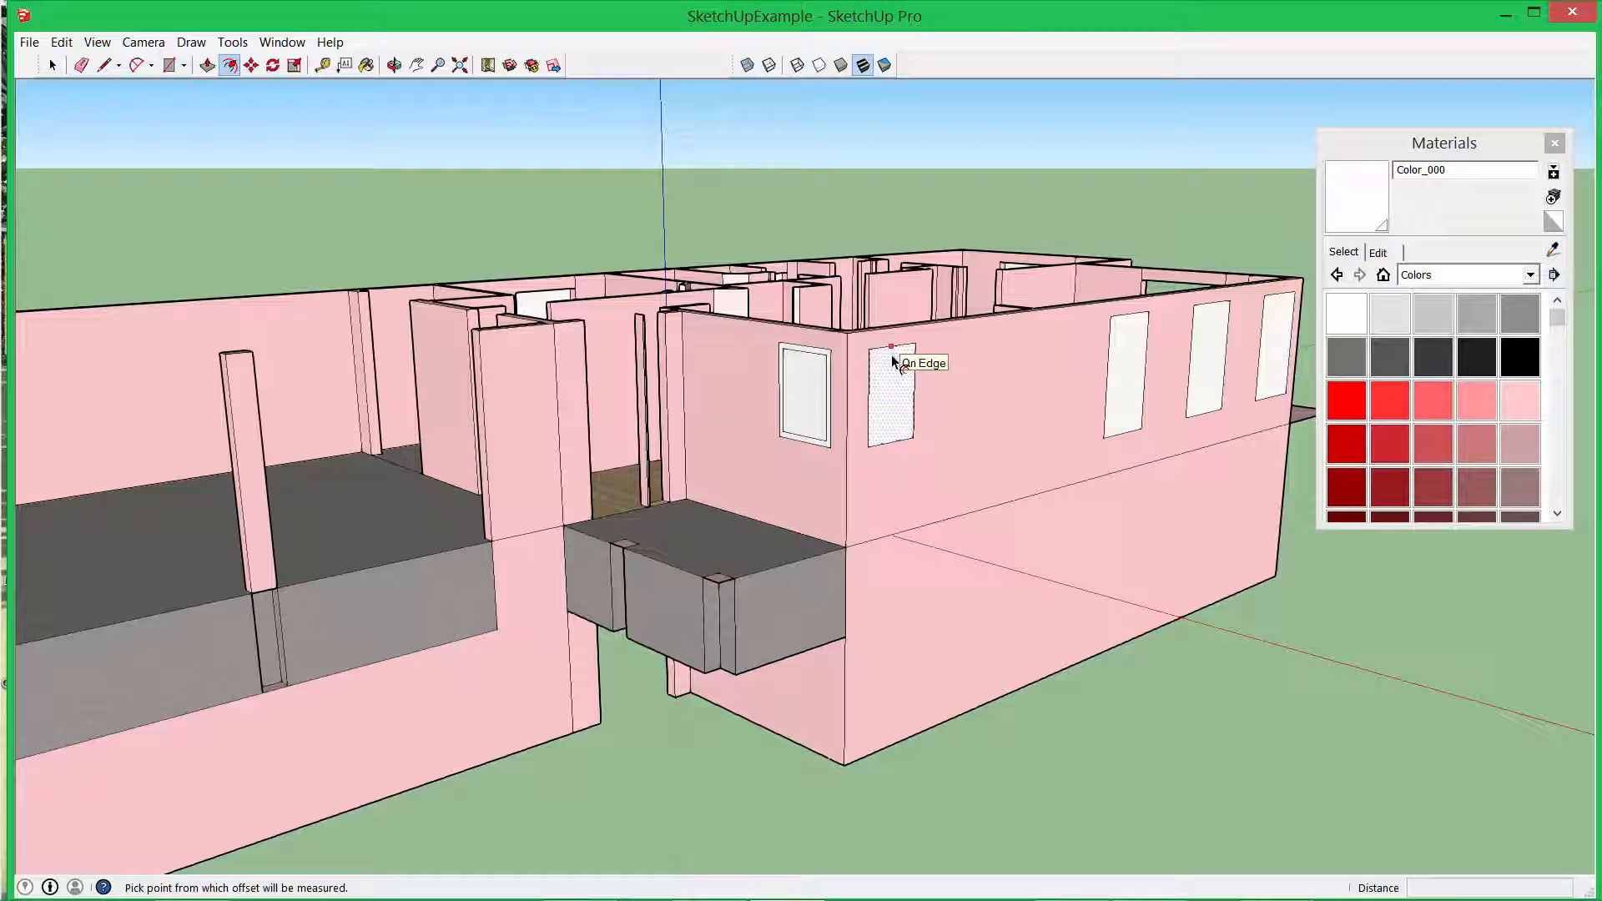
# Offset the outlines of the four windows on the long side wall 3 inches inward, matching the first frame.
pyautogui.click(891, 356)
pyautogui.click(826, 365)
pyautogui.click(1133, 332)
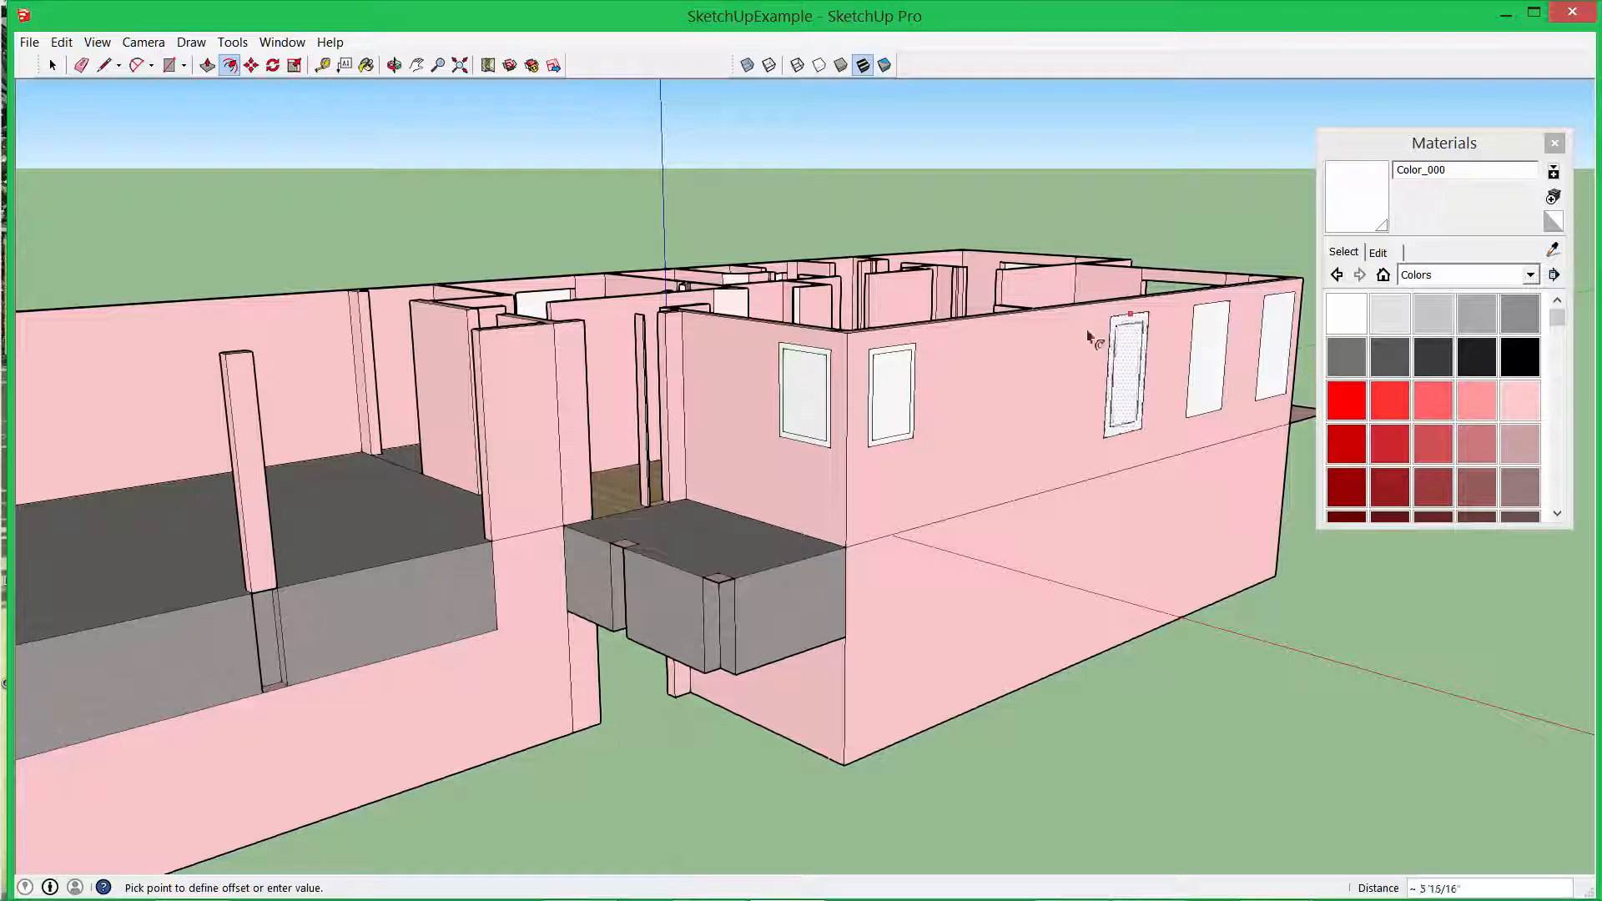
pyautogui.click(911, 356)
pyautogui.click(1212, 321)
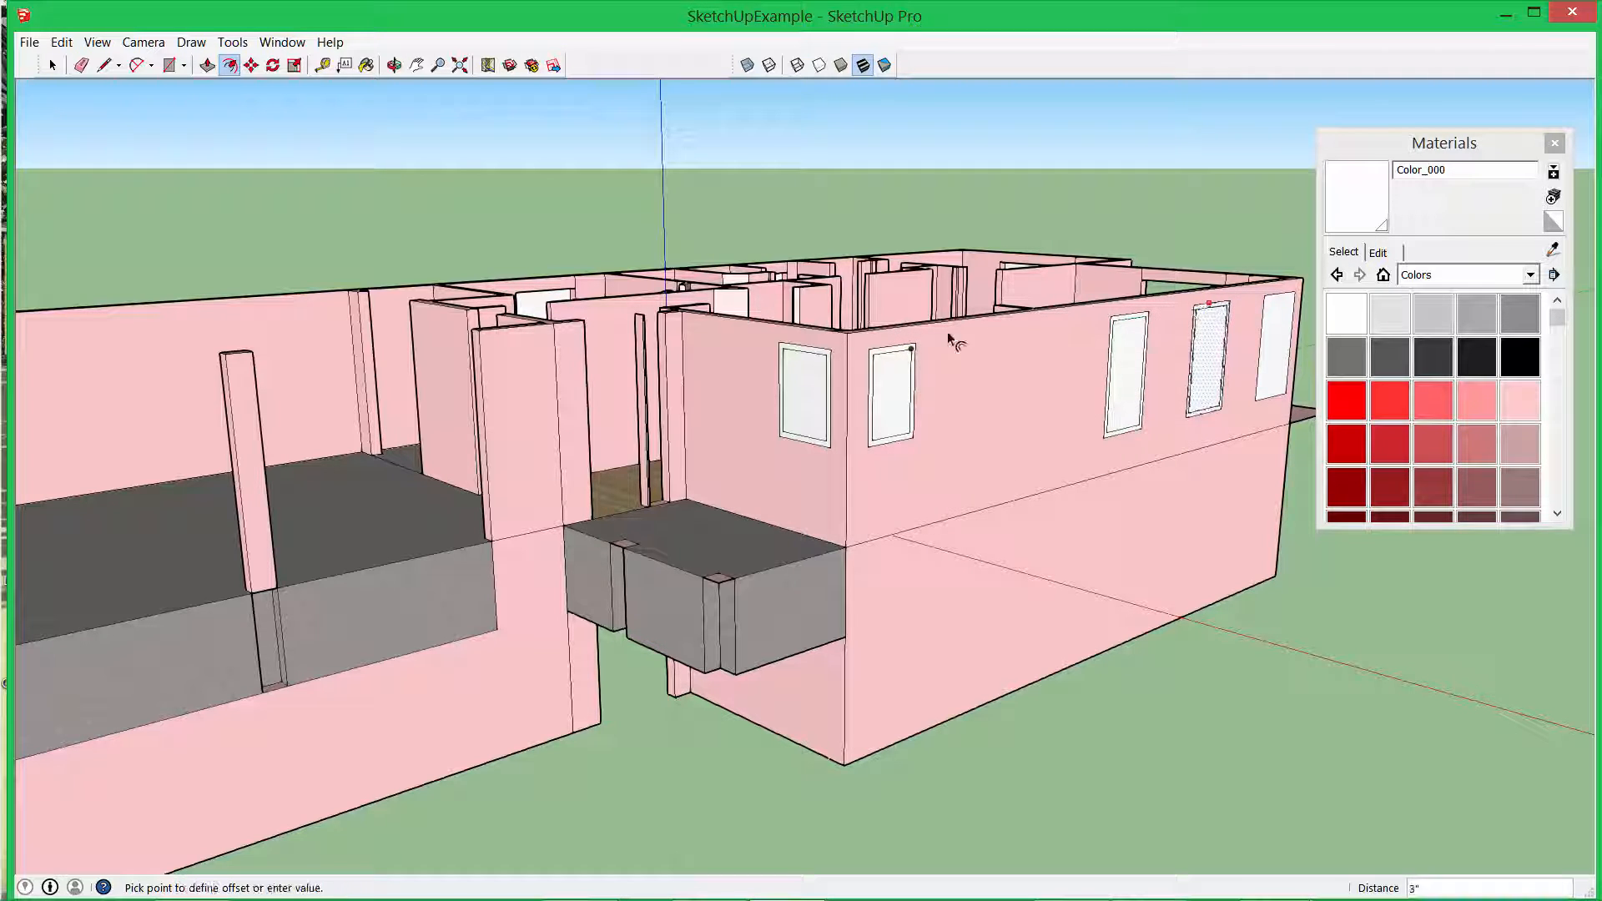
pyautogui.click(1227, 315)
pyautogui.click(1263, 310)
pyautogui.click(1217, 314)
# Offset the outlines of the narrow window beside the wide doorway and the large end-wall window inward, matching the existing frames.
pyautogui.moveTo(1215, 347); pyautogui.dragTo(465, 322, button='middle')
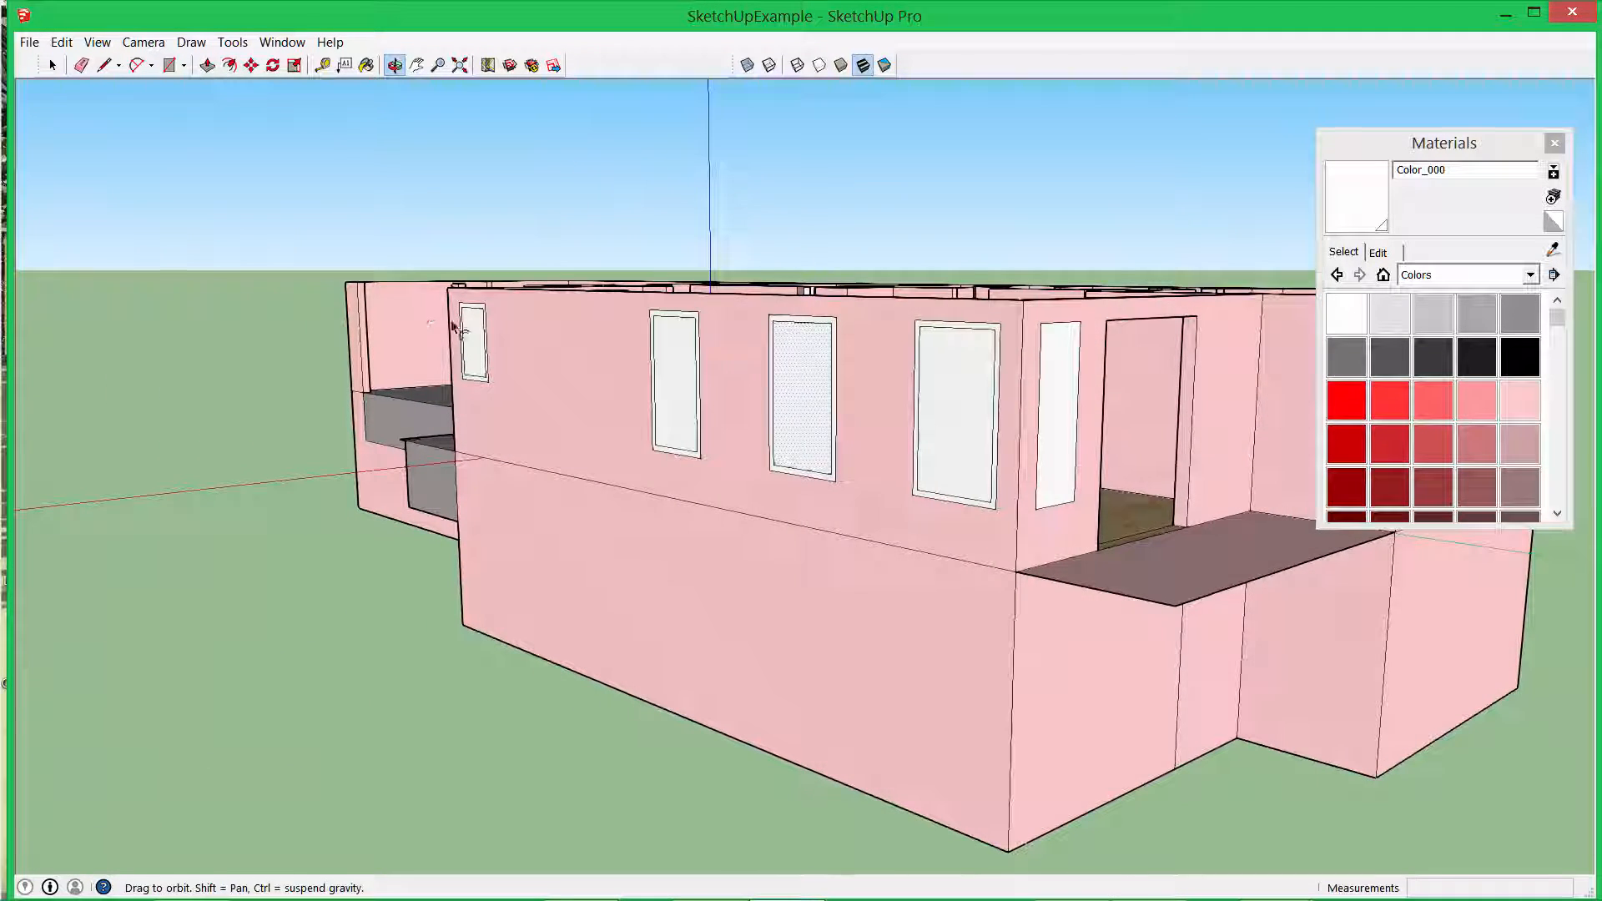
pyautogui.click(1062, 325)
pyautogui.click(987, 340)
pyautogui.moveTo(1065, 358); pyautogui.dragTo(667, 424, button='middle')
pyautogui.moveTo(859, 423); pyautogui.dragTo(597, 447, button='middle')
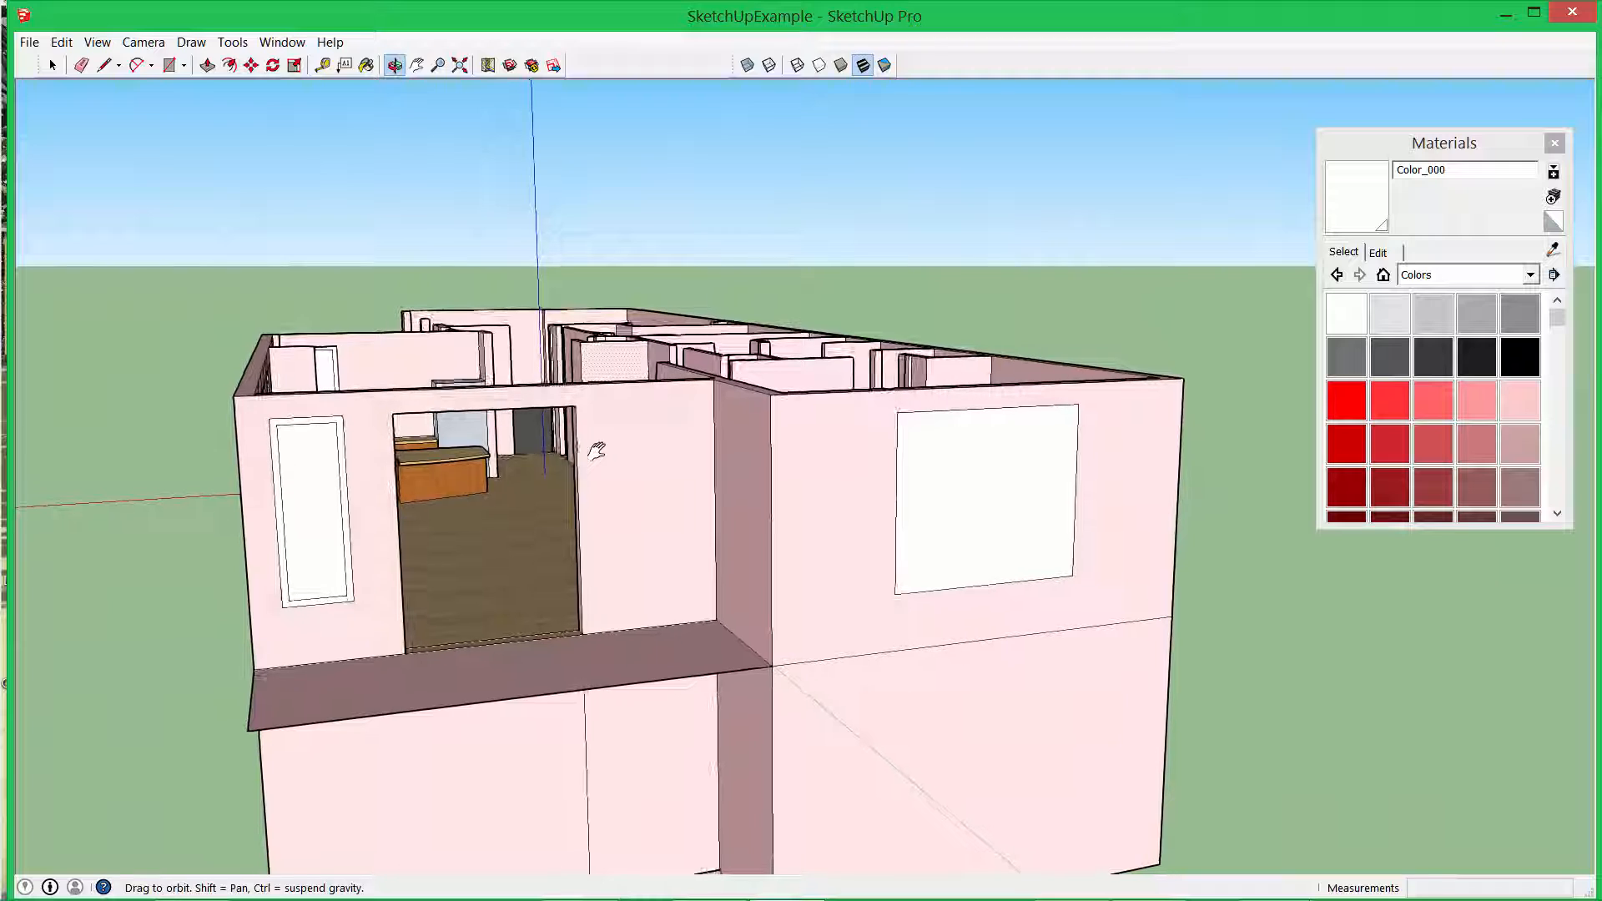
pyautogui.click(945, 411)
pyautogui.click(1030, 484)
# Offset the outlines of both rear-wall windows inward, using the existing frames as the reference distance.
pyautogui.moveTo(1029, 484); pyautogui.dragTo(808, 451, button='middle')
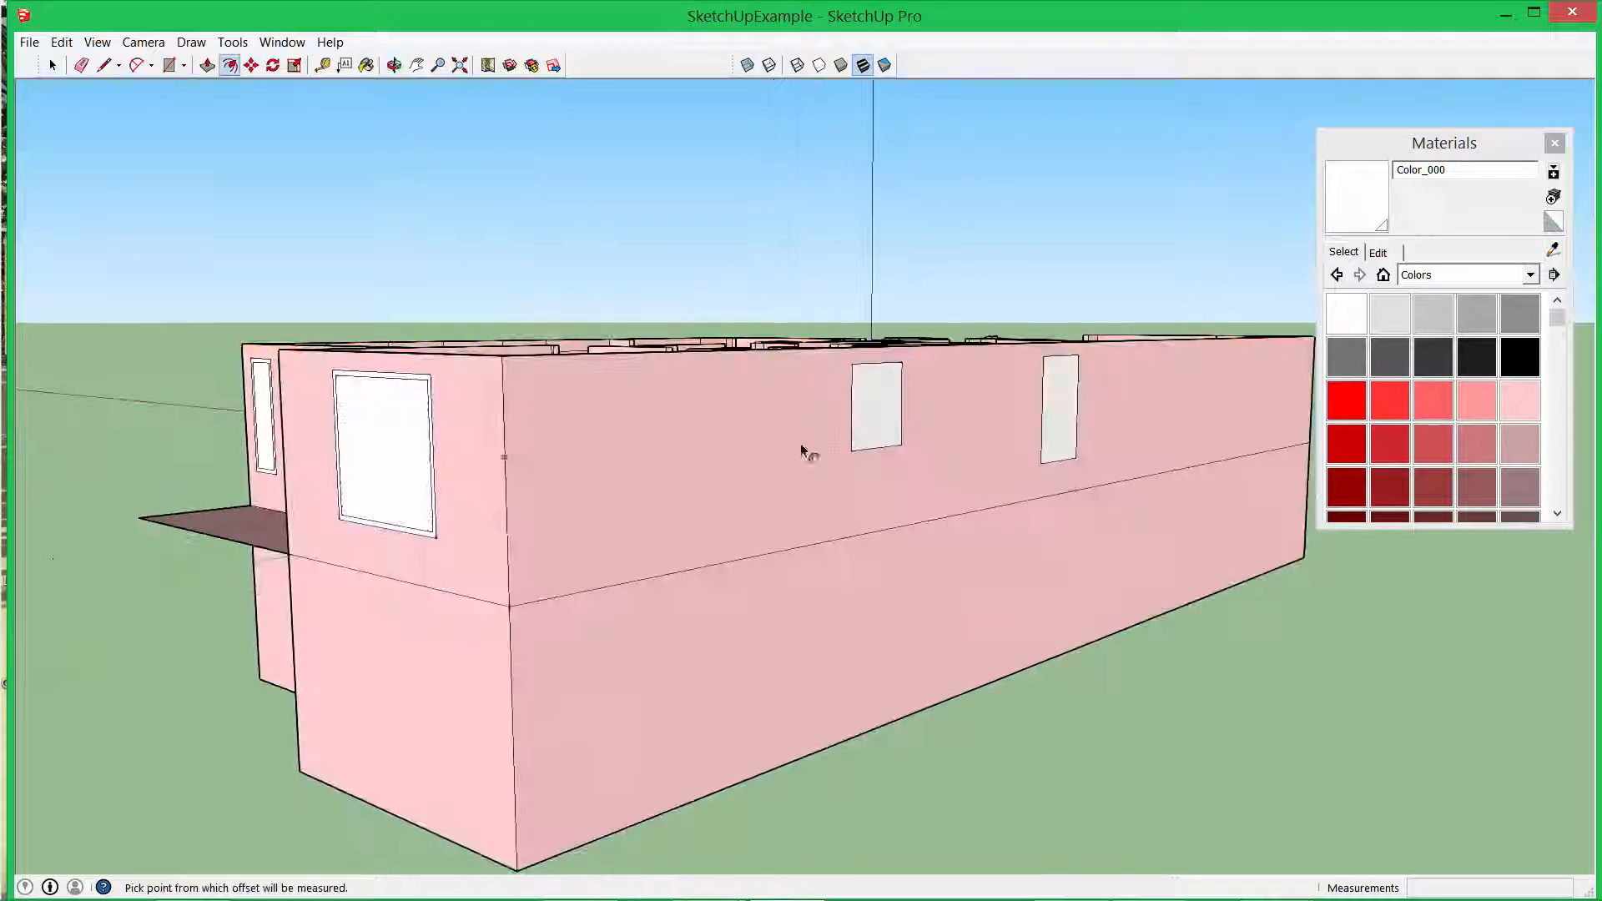
pyautogui.click(866, 381)
pyautogui.click(400, 381)
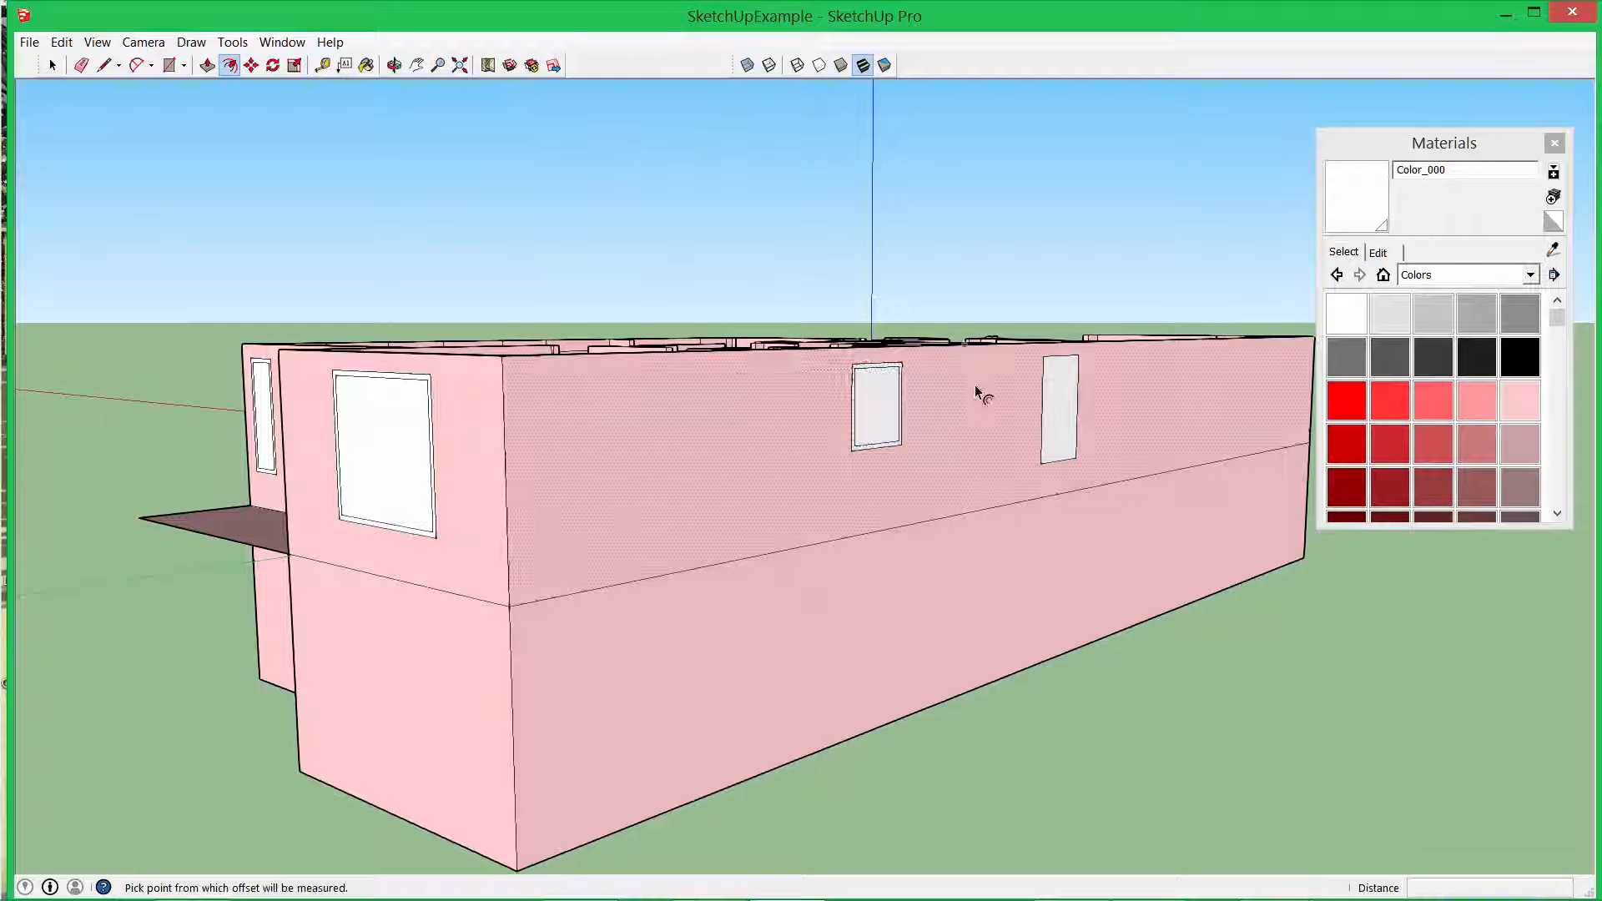
pyautogui.click(1066, 373)
pyautogui.click(898, 369)
# Delete the inner pane face of the narrower window on the long rear wall.
pyautogui.moveTo(841, 375); pyautogui.dragTo(734, 393, button='middle')
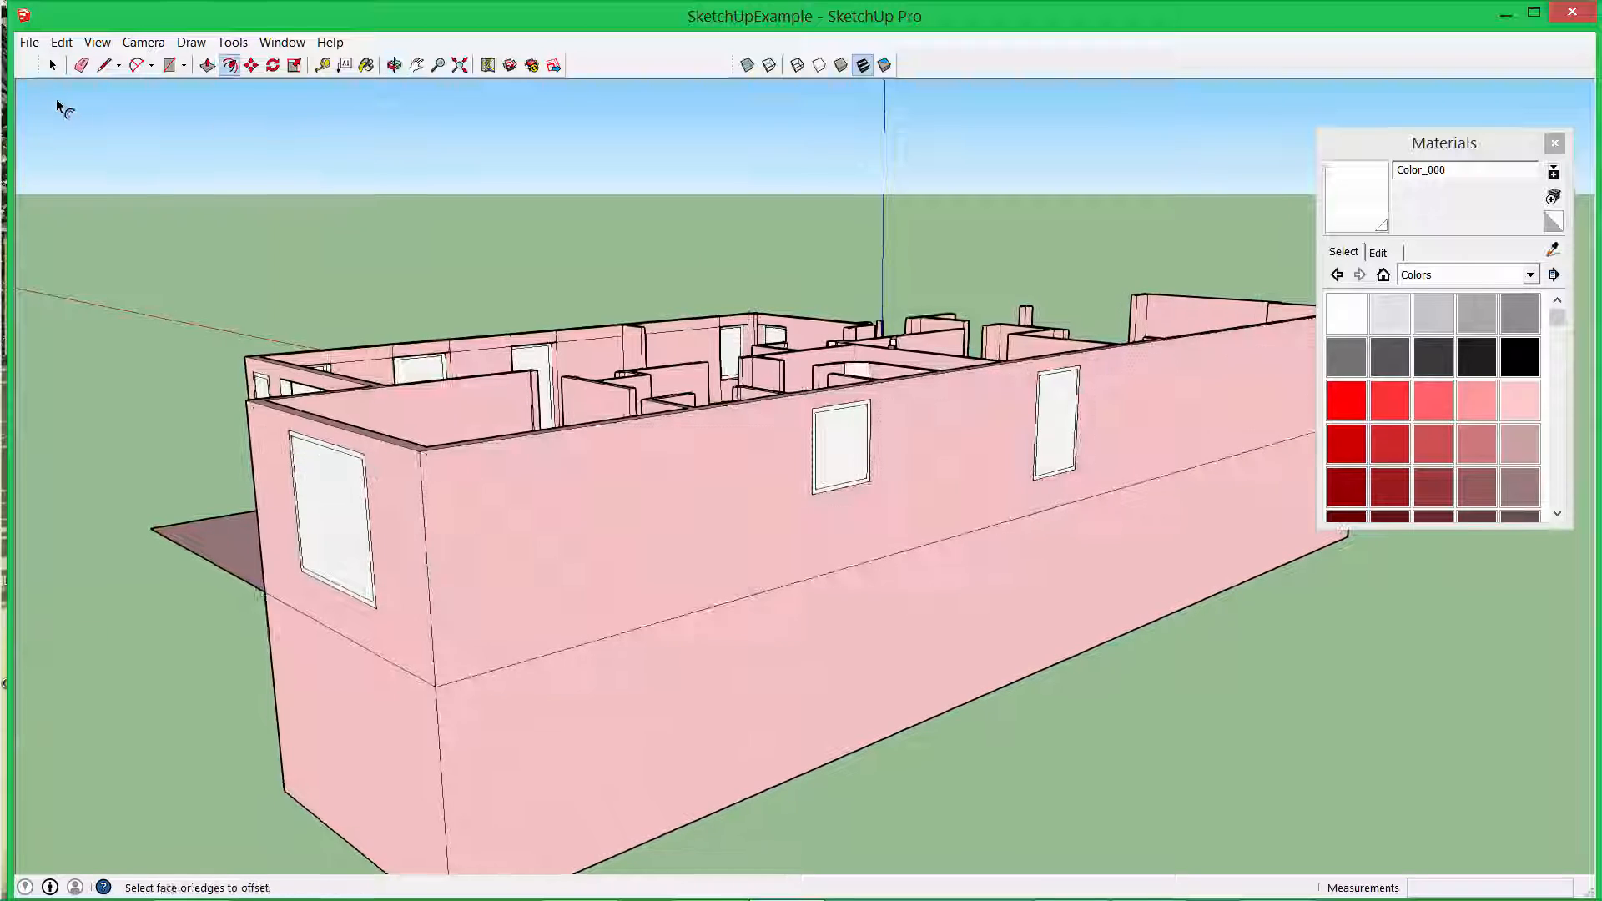
pyautogui.click(1063, 434)
pyautogui.press('Delete')
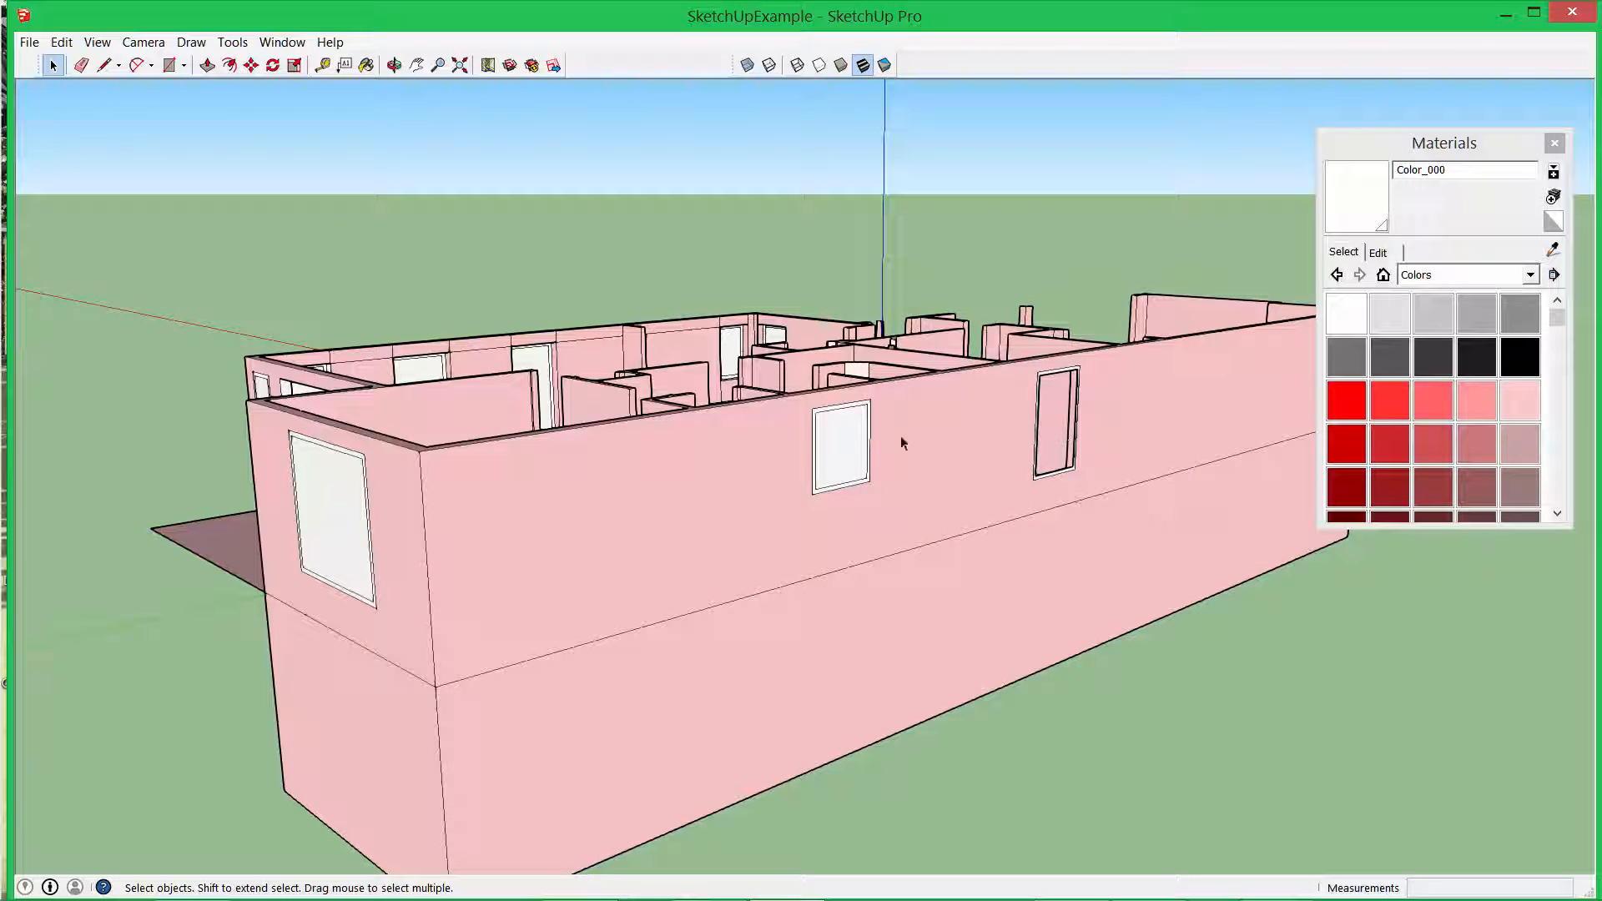
# Delete the inner panes of the wider rear-wall window, the large end-wall window and the narrow window beside the wide doorway.
pyautogui.click(832, 438)
pyautogui.press('Delete')
pyautogui.click(327, 498)
pyautogui.press('Delete')
pyautogui.moveTo(327, 497); pyautogui.dragTo(748, 514, button='middle')
pyautogui.click(747, 517)
pyautogui.press('Delete')
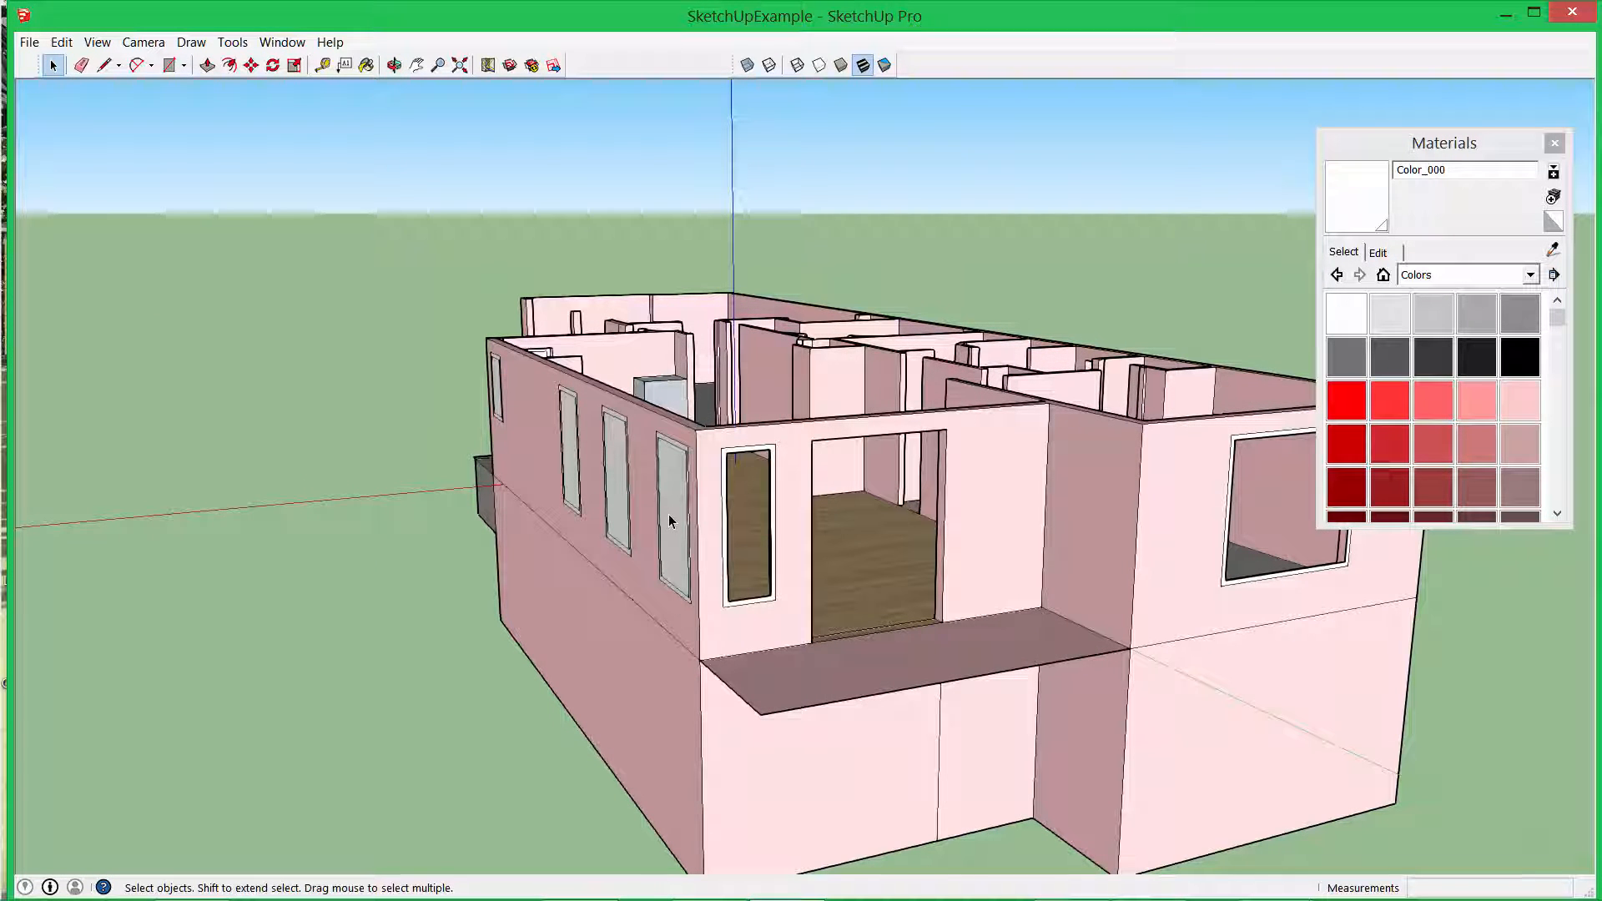
# Delete the inner panes of all four windows on the long side wall.
pyautogui.click(668, 514)
pyautogui.press('Delete')
pyautogui.click(615, 494)
pyautogui.press('Delete')
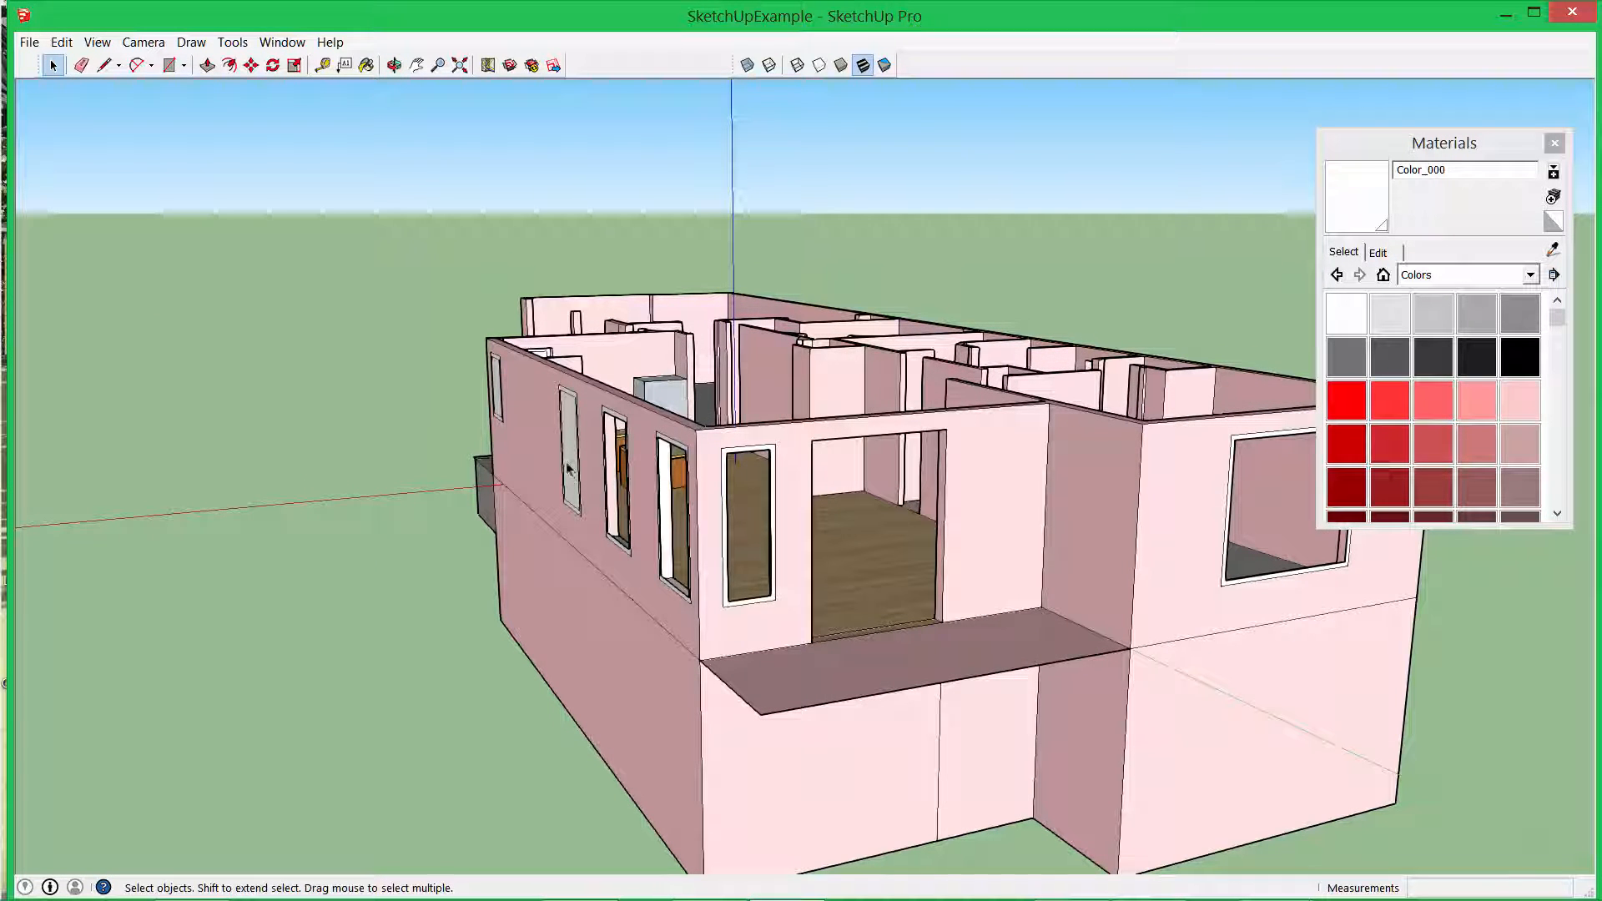
pyautogui.click(570, 469)
pyautogui.press('Delete')
pyautogui.moveTo(494, 411); pyautogui.dragTo(755, 470, button='middle')
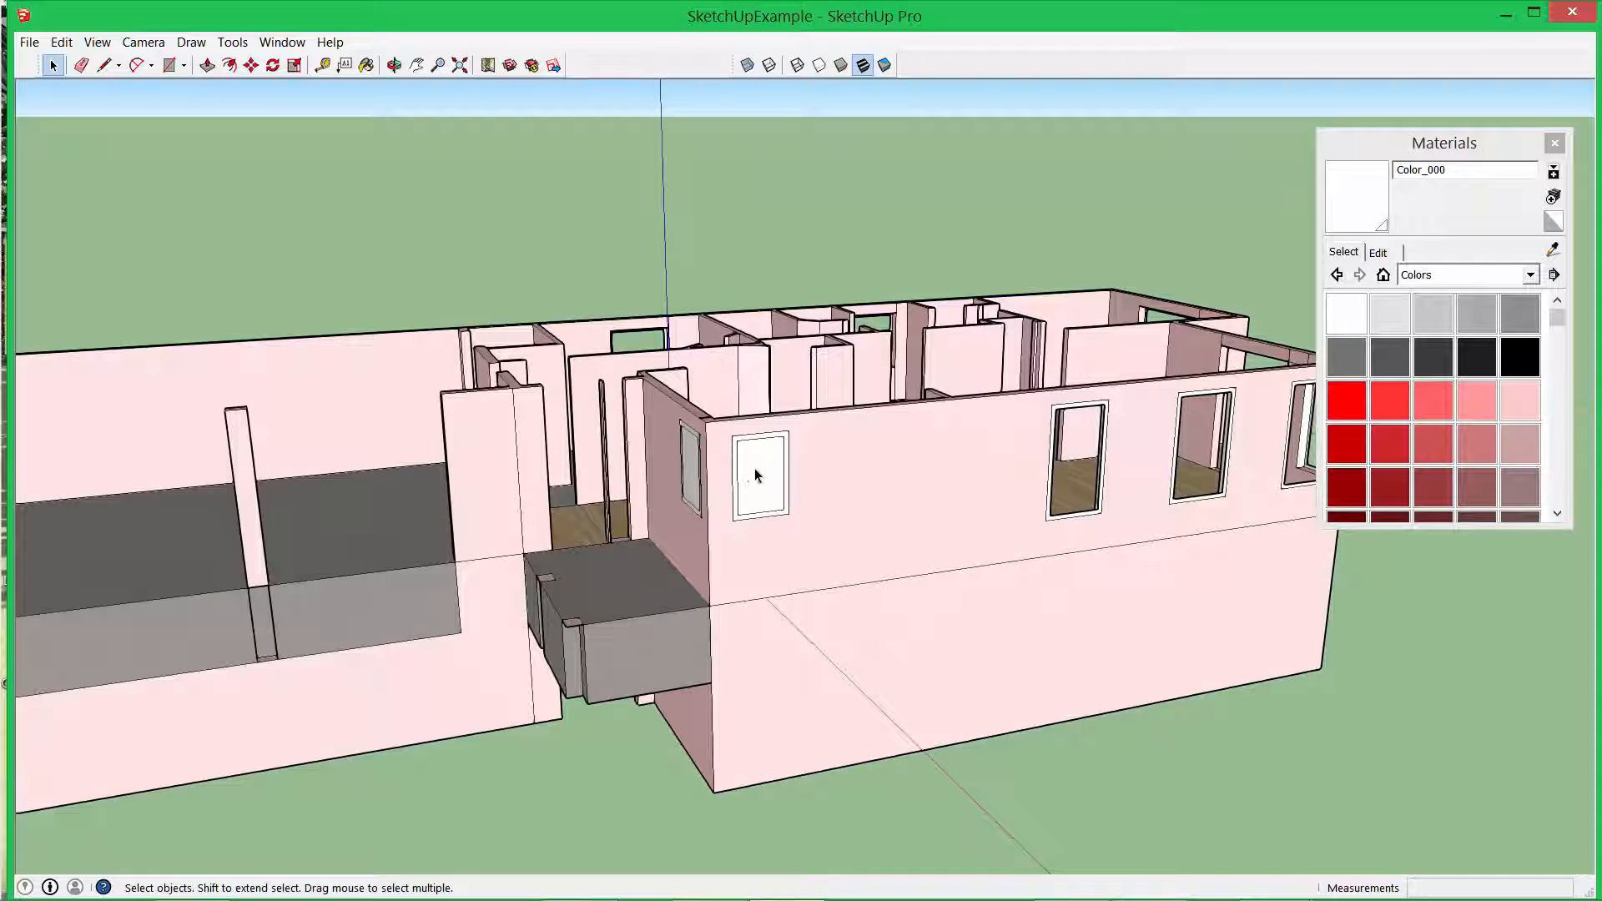
pyautogui.click(757, 475)
pyautogui.press('Delete')
# Push/Pull the small kitchen window's frame, on the wall facing the grey deck, about 7 3/16" through the wall thickness.
pyautogui.moveTo(858, 481); pyautogui.dragTo(534, 550, button='middle')
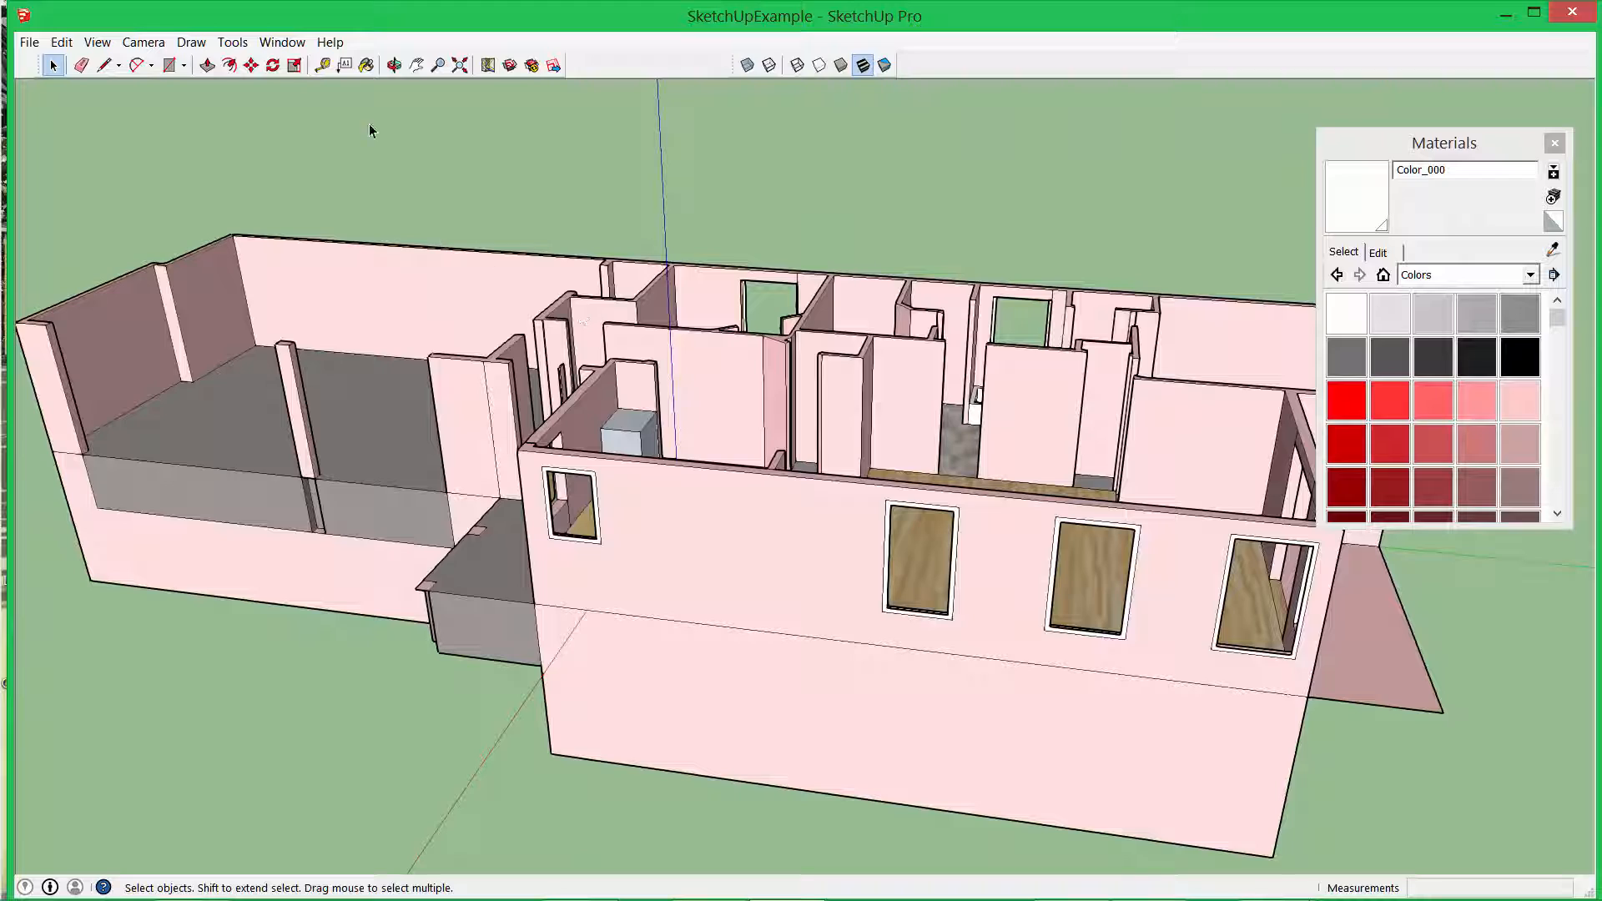
pyautogui.click(207, 65)
pyautogui.moveTo(475, 329); pyautogui.dragTo(440, 500, button='middle')
pyautogui.scroll(4, 440, 501)
pyautogui.click(646, 380)
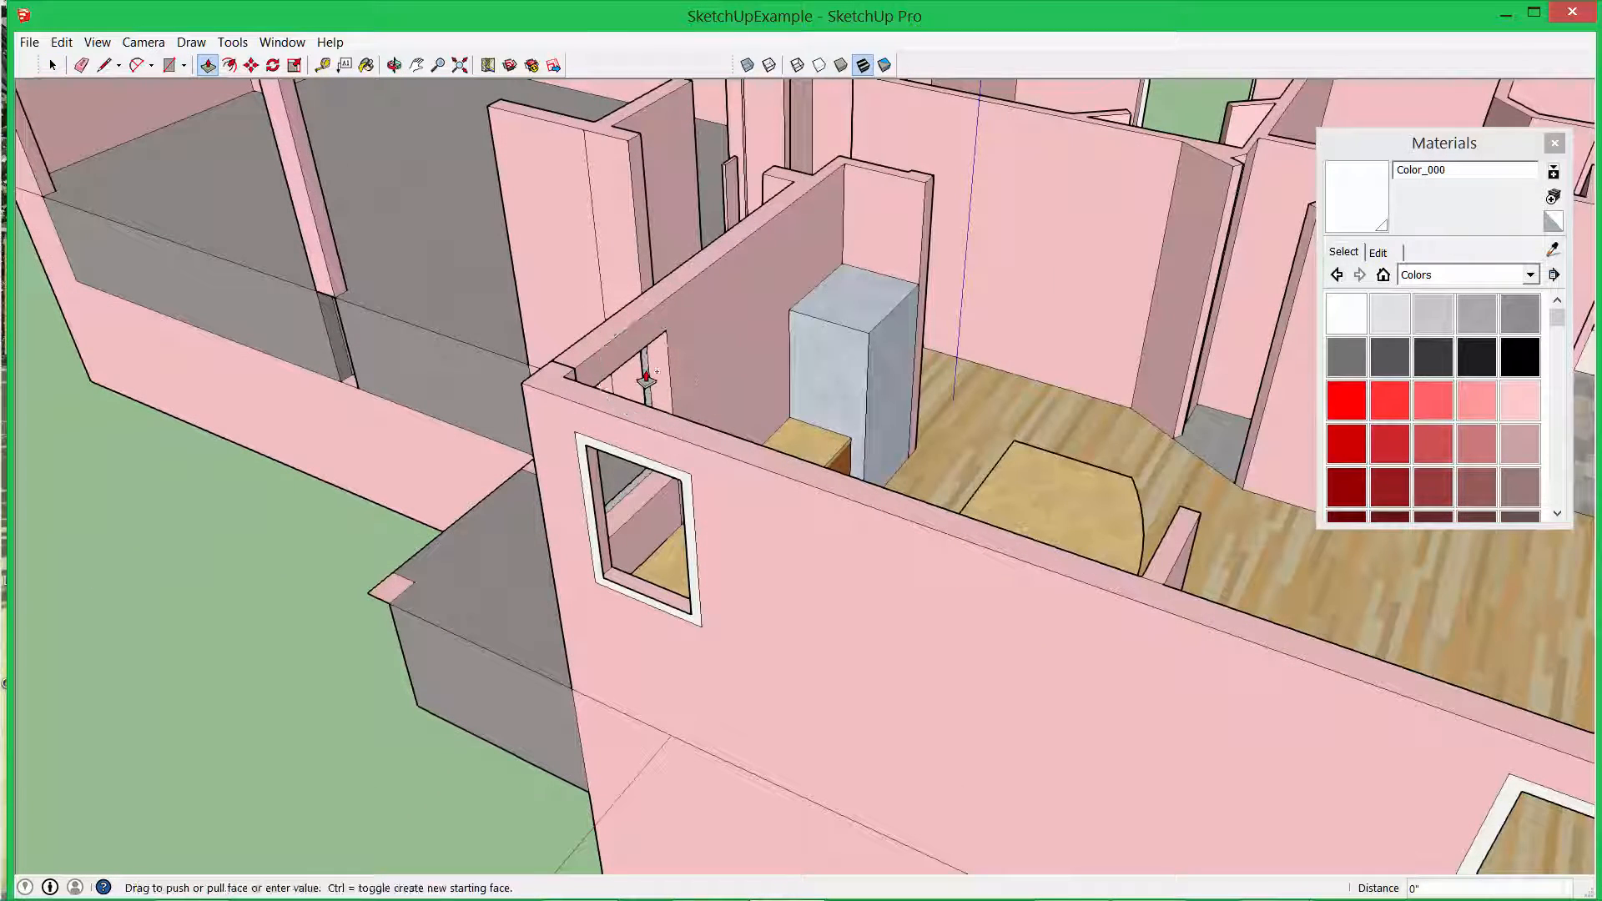
pyautogui.click(650, 367)
pyautogui.moveTo(650, 367); pyautogui.dragTo(466, 286, button='middle')
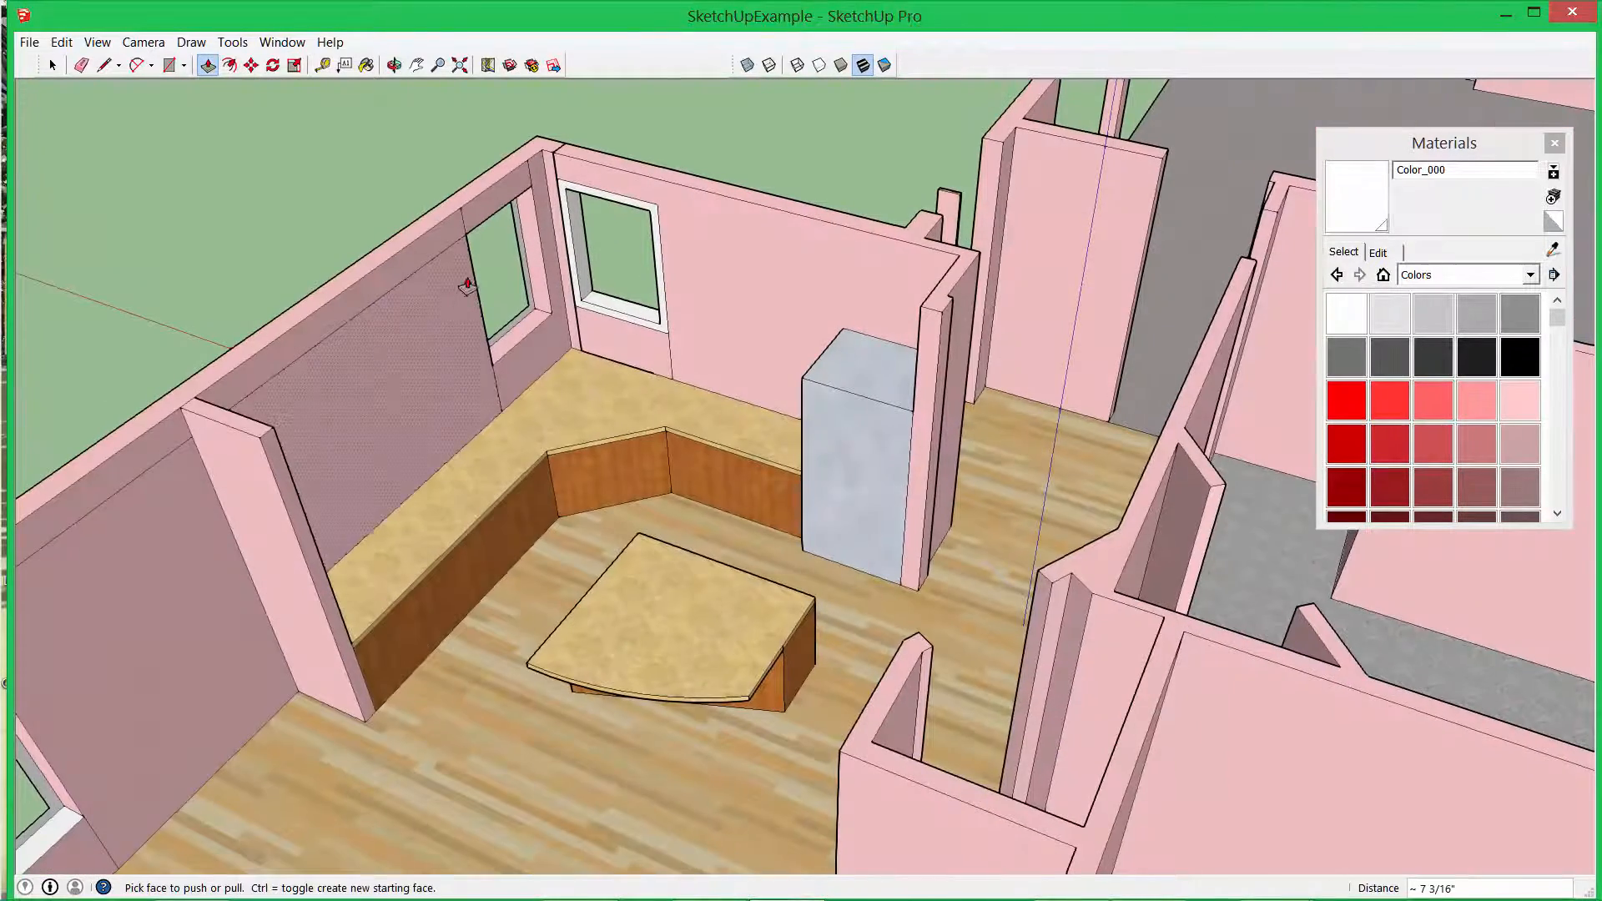
# Push/Pull the window frames on the long side wall about 7 3/16" to the inner wall face.
pyautogui.click(522, 240)
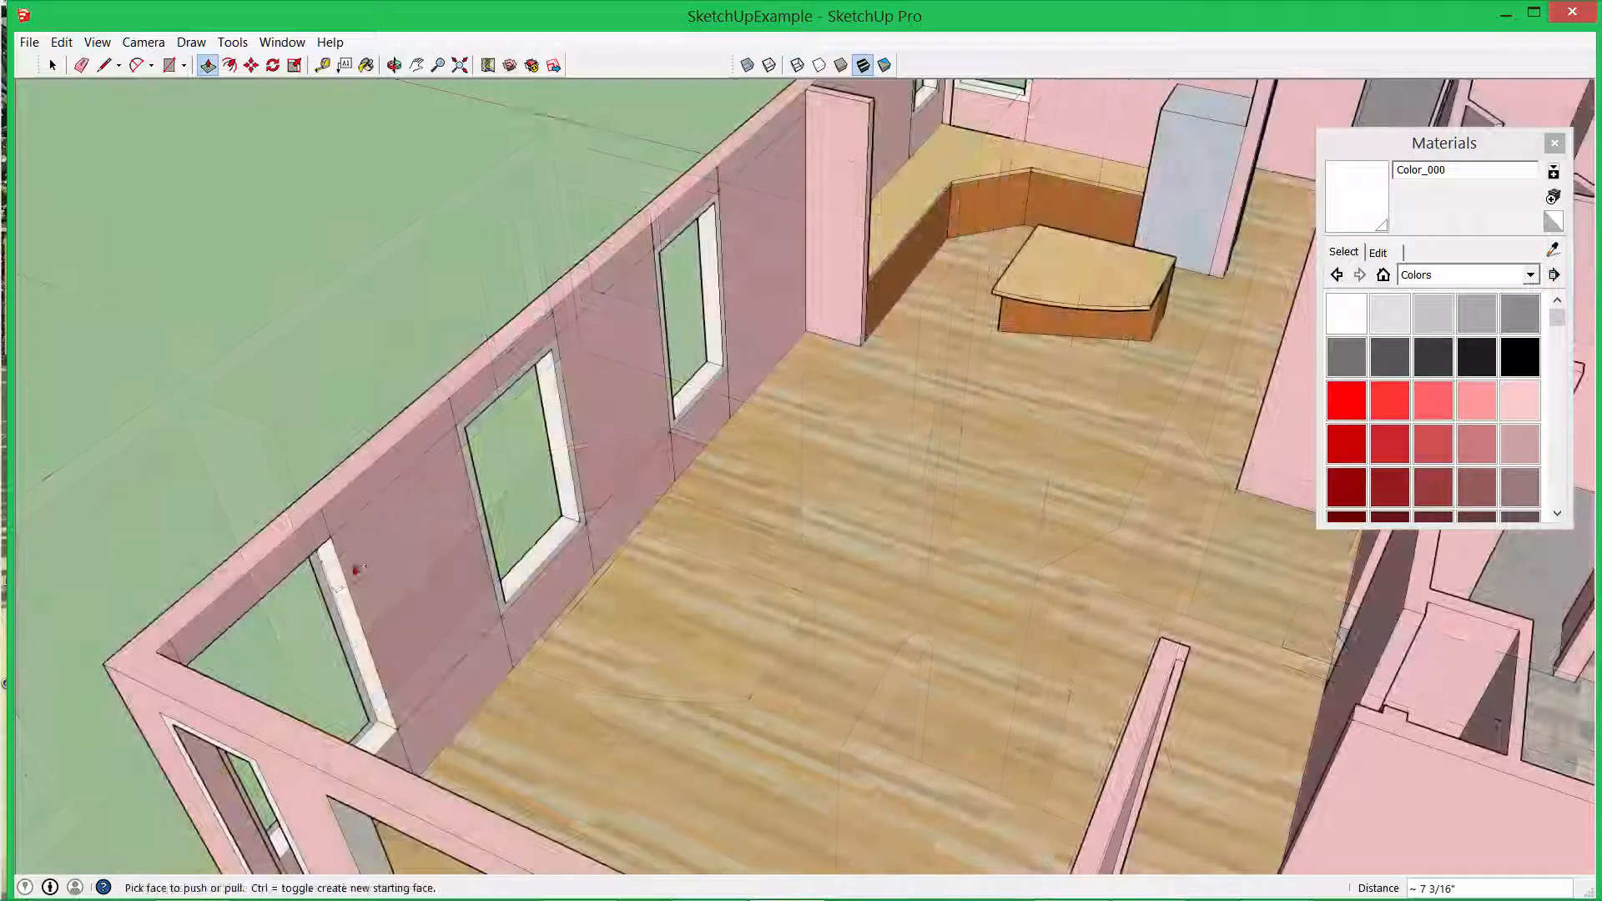
pyautogui.click(326, 580)
pyautogui.click(337, 545)
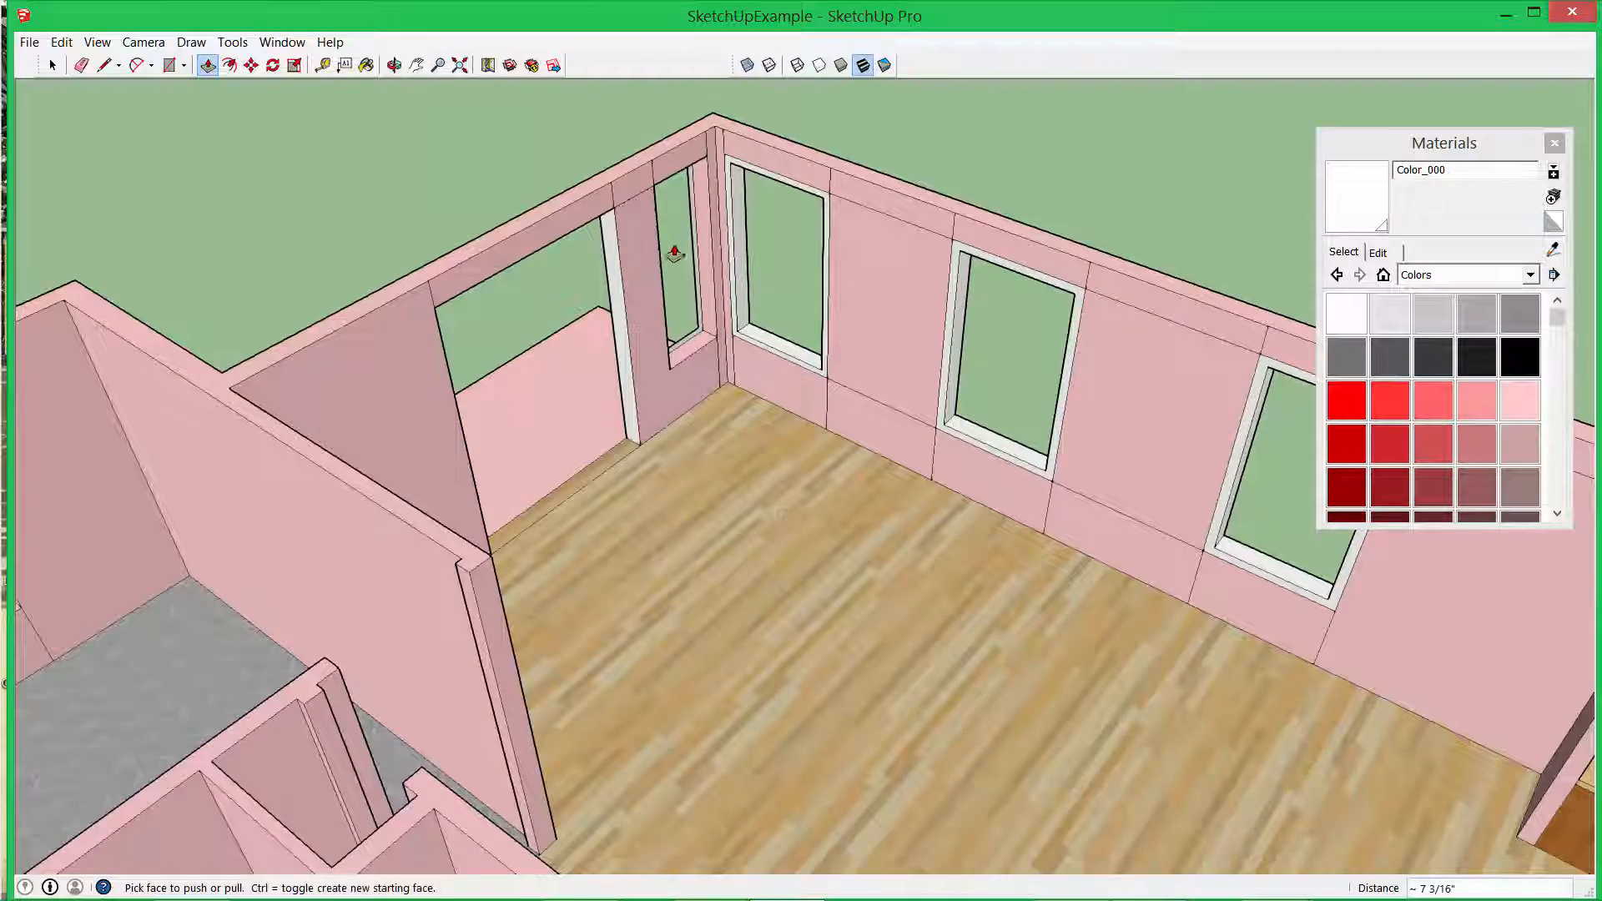
# Push/Pull the frames of the narrow window beside the doorway and the large end-wall window to the wall thickness of about 7 3/16".
pyautogui.scroll(3, 671, 218)
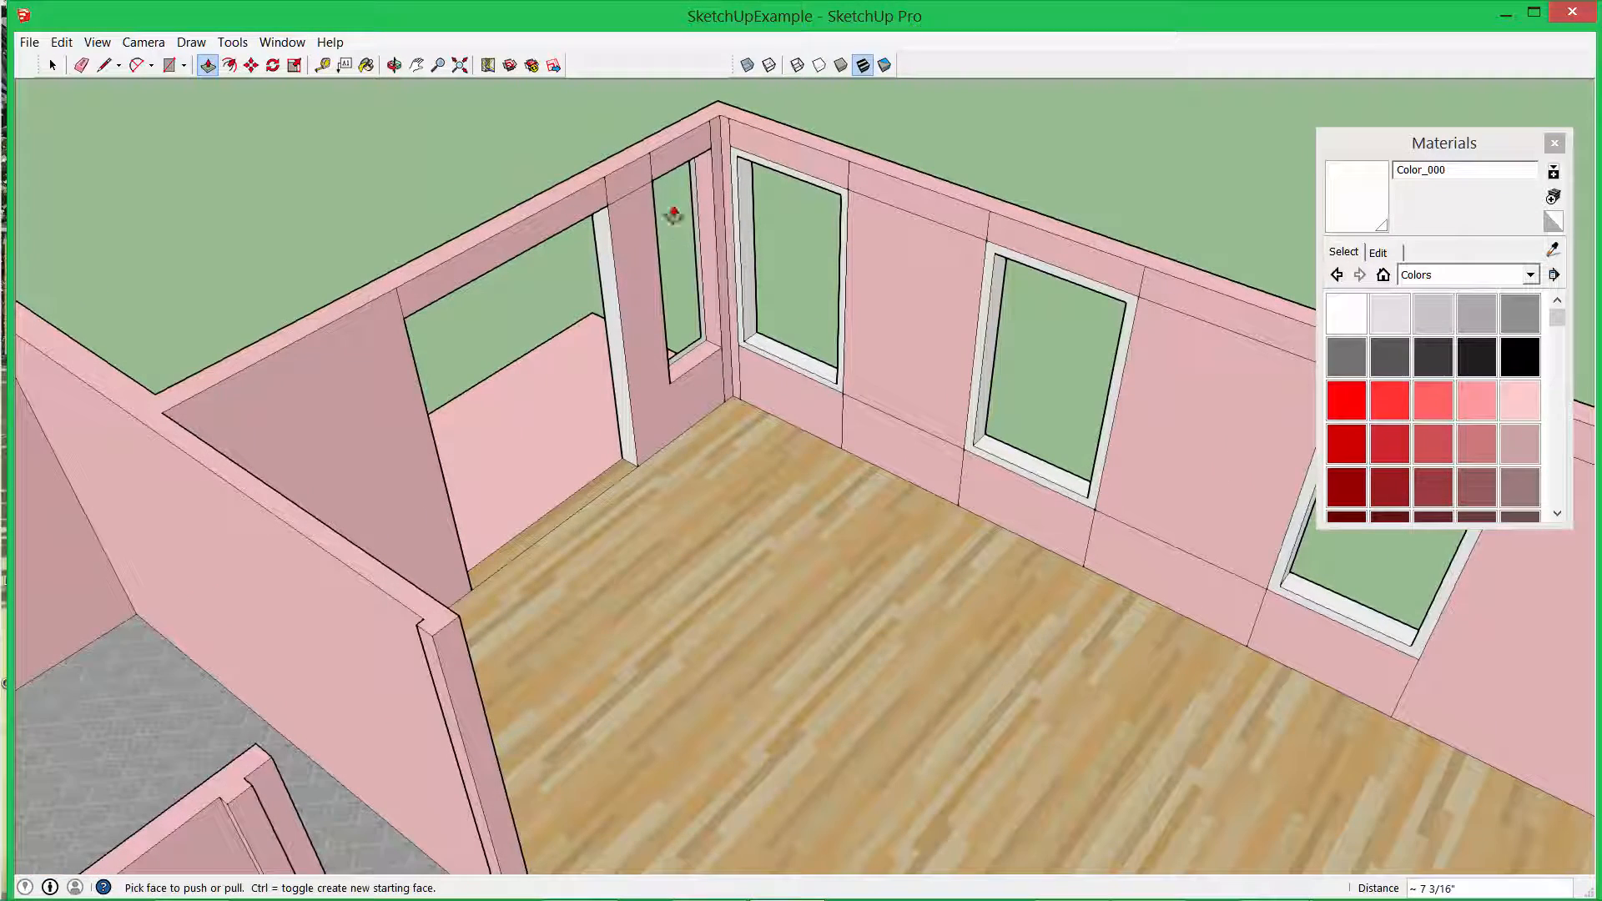
pyautogui.click(698, 193)
pyautogui.click(711, 208)
pyautogui.keyDown('shift'); pyautogui.moveTo(568, 352); pyautogui.dragTo(970, 319, button='middle'); pyautogui.keyUp('shift')
pyautogui.click(674, 294)
pyautogui.click(701, 309)
# Push/Pull the rear-wall window frames, including the one above the bathtub, through to the inner wall face.
pyautogui.moveTo(629, 462)
pyautogui.mouseDown(button='middle')
pyautogui.moveTo(126, 515)
pyautogui.moveTo(715, 329)
pyautogui.moveTo(368, 465)
pyautogui.moveTo(966, 180)
pyautogui.moveTo(951, 201)
pyautogui.mouseUp(button='middle')
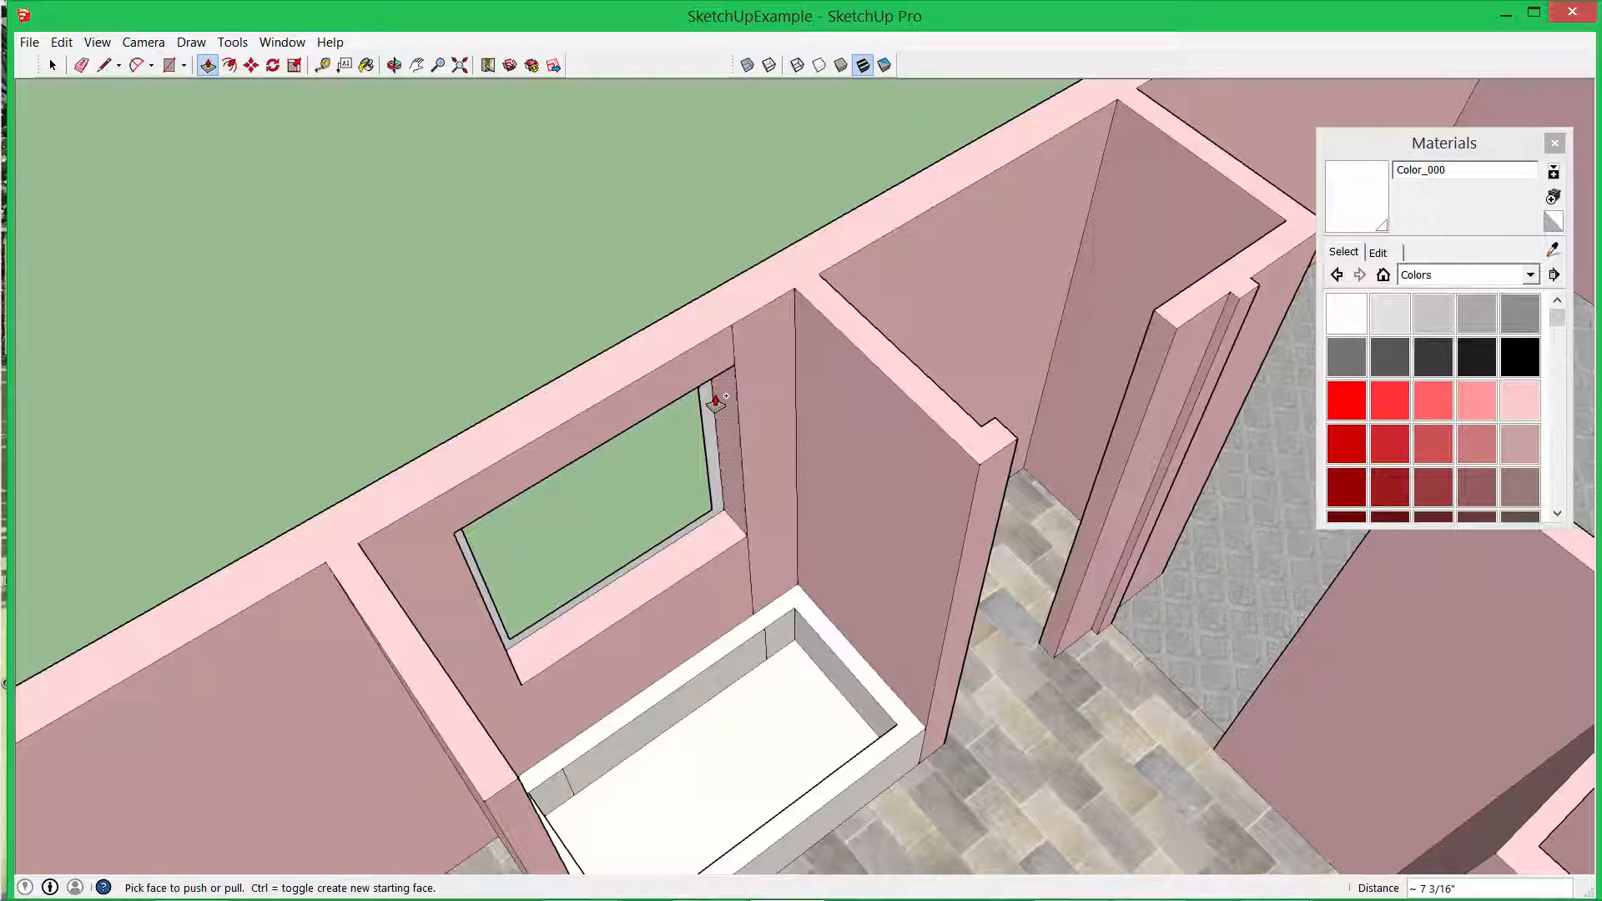
pyautogui.moveTo(505, 540); pyautogui.dragTo(744, 452, button='middle')
pyautogui.scroll(-6, 744, 452)
pyautogui.moveTo(476, 647); pyautogui.dragTo(561, 501, button='middle')
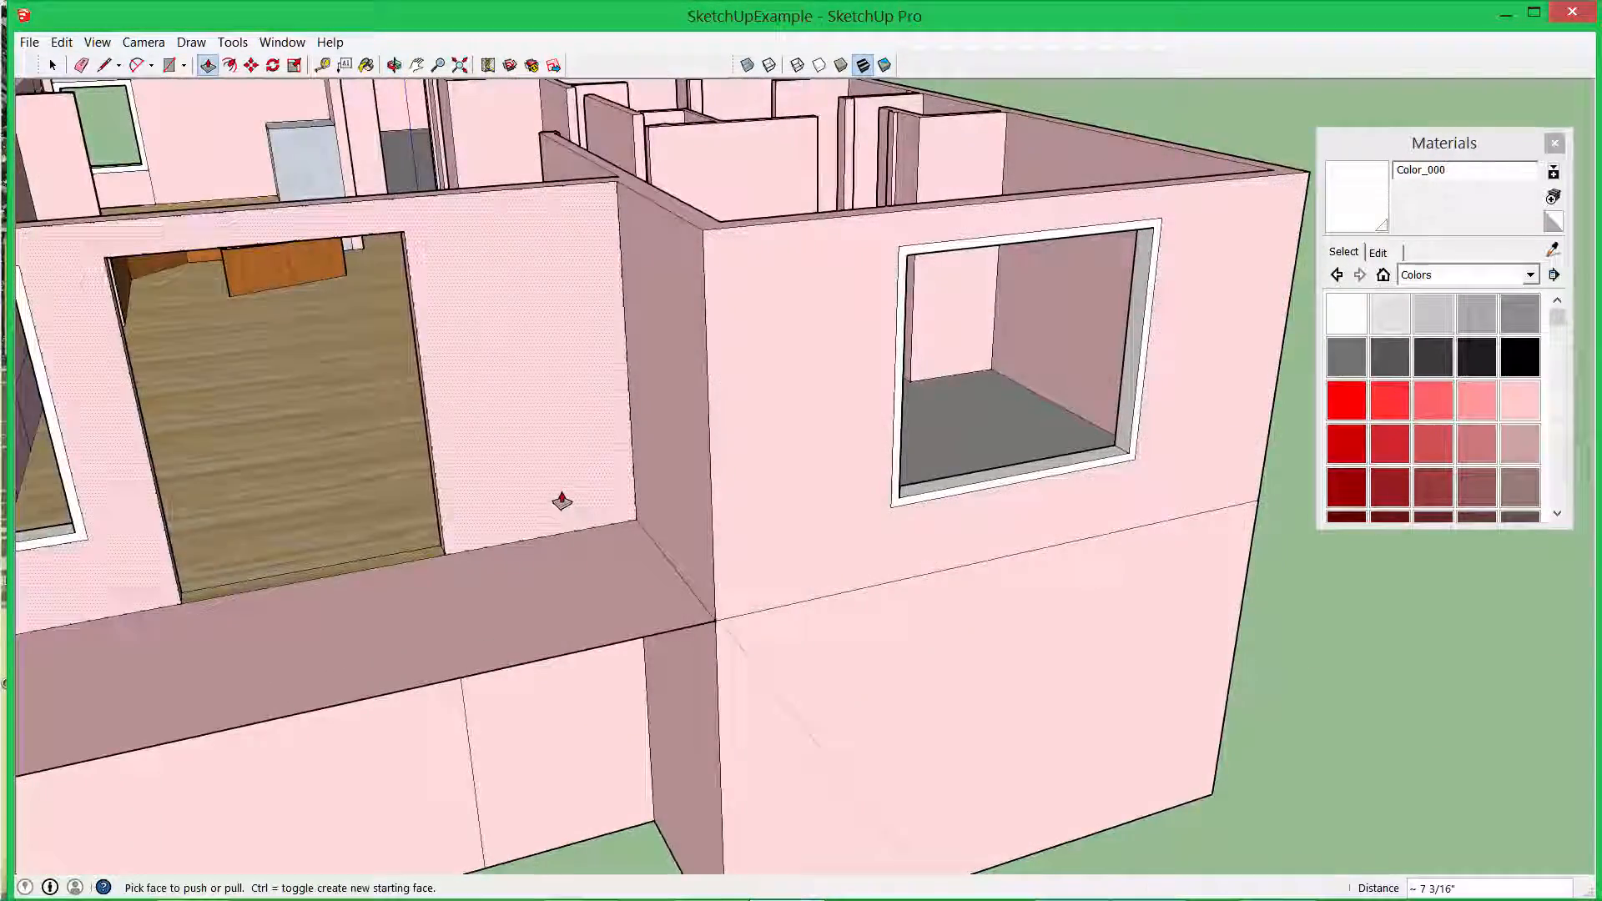
# Draw a rectangle about 3 1/2" by 2" on the inner jamb of the first tall side-wall window, about mid-height.
pyautogui.scroll(-5, 448, 526)
pyautogui.moveTo(447, 526); pyautogui.dragTo(161, 464, button='middle')
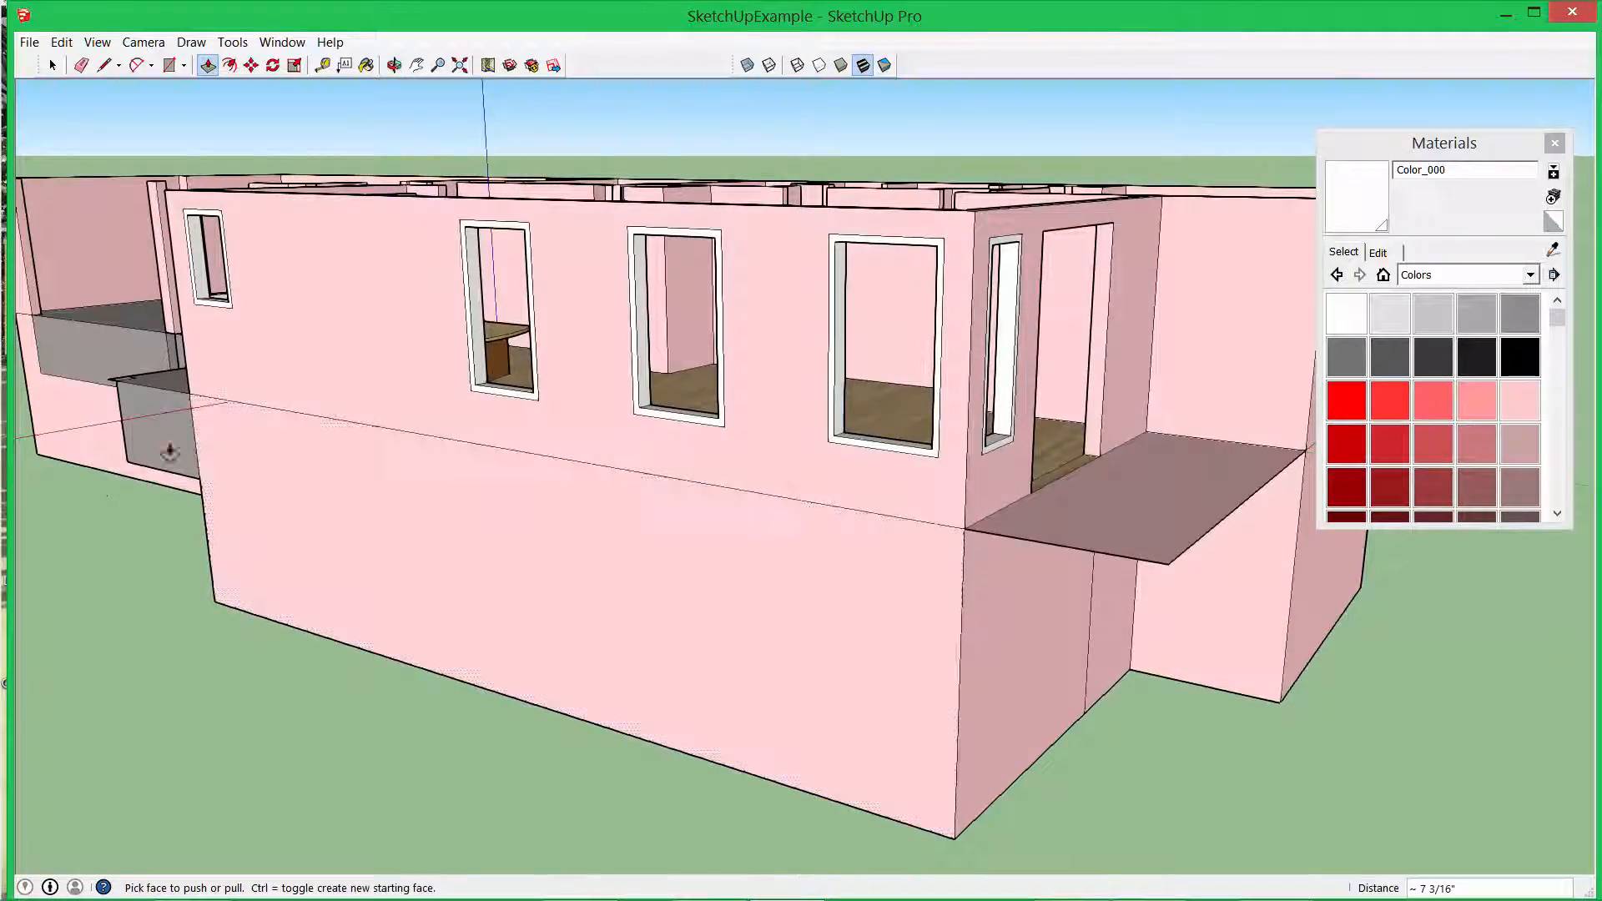
pyautogui.scroll(4, 239, 319)
pyautogui.keyDown('shift'); pyautogui.moveTo(433, 347); pyautogui.dragTo(5, 326, button='middle'); pyautogui.keyUp('shift')
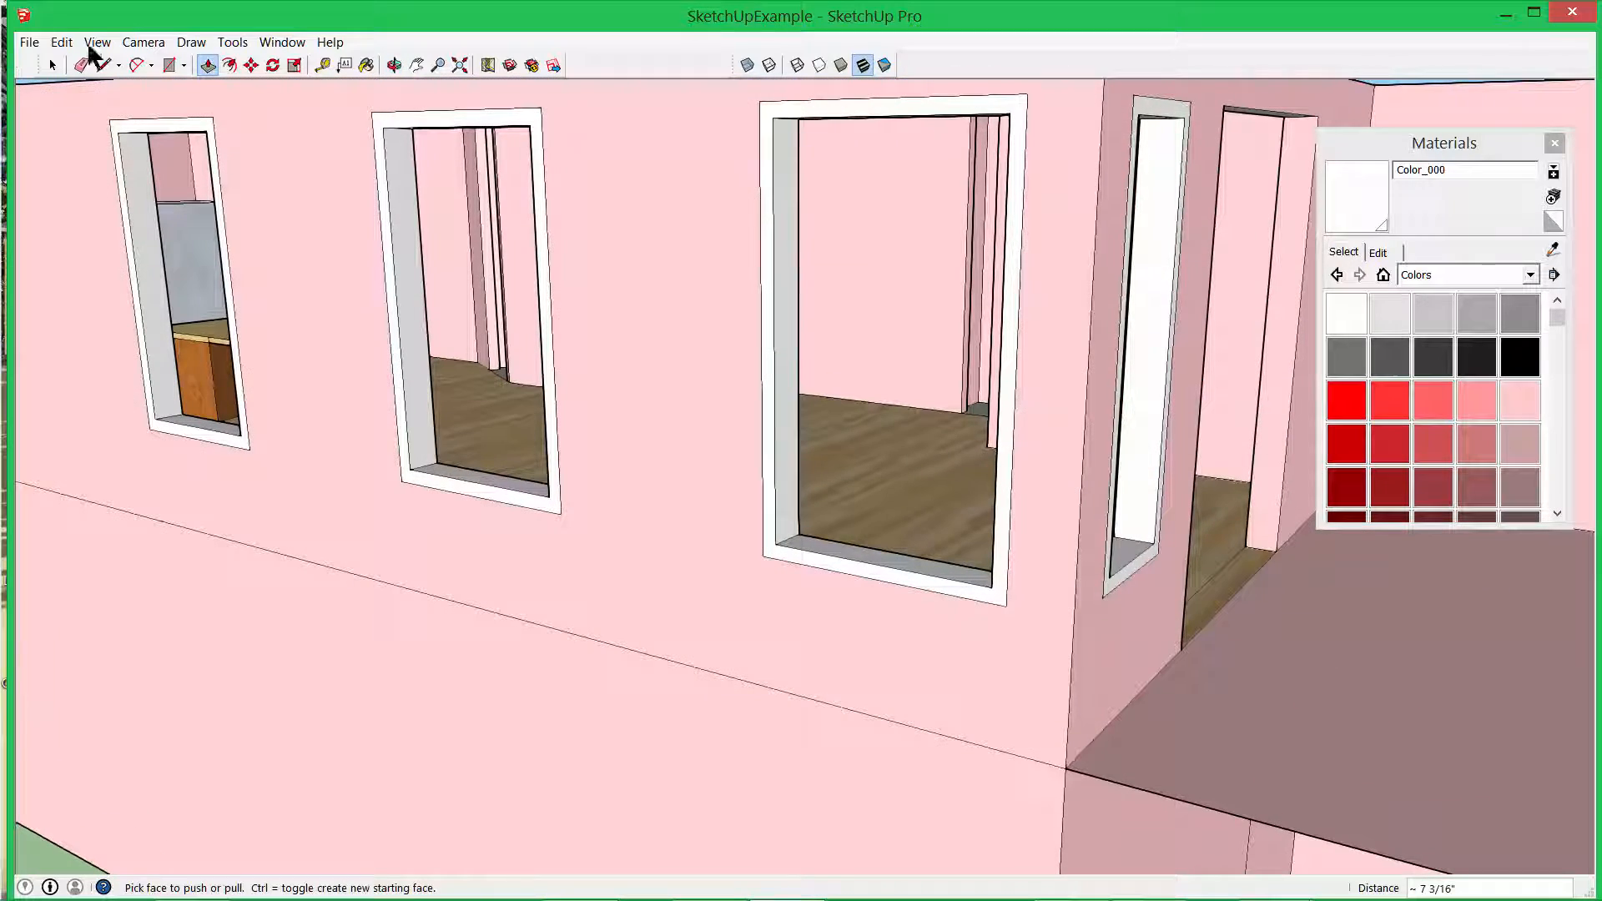
pyautogui.click(169, 65)
pyautogui.scroll(2, 151, 280)
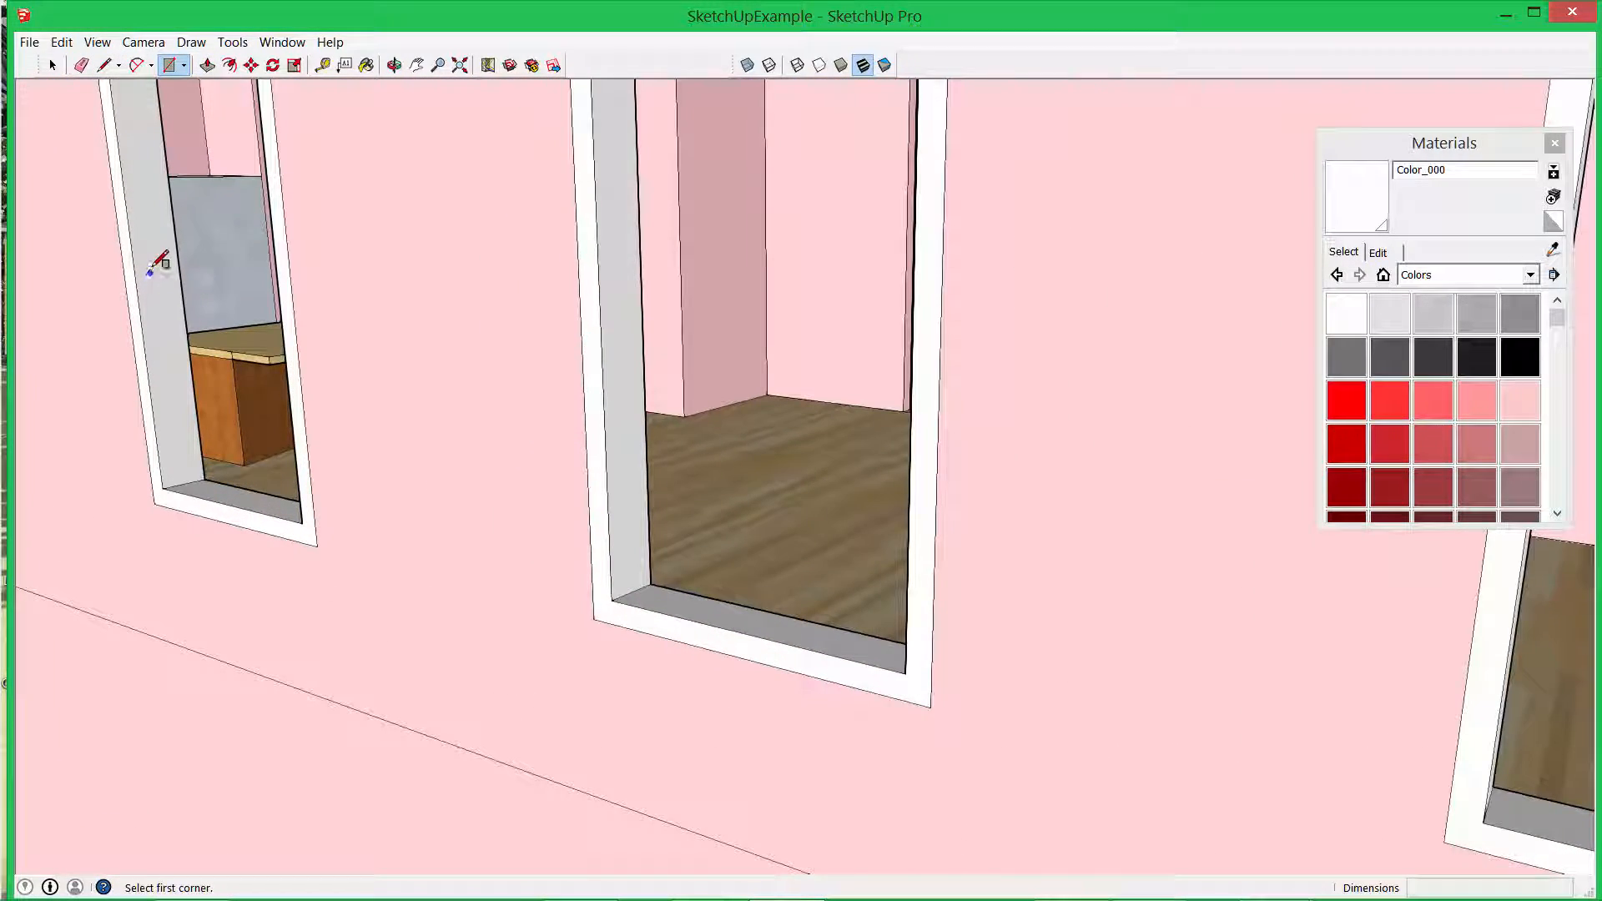
pyautogui.click(149, 269)
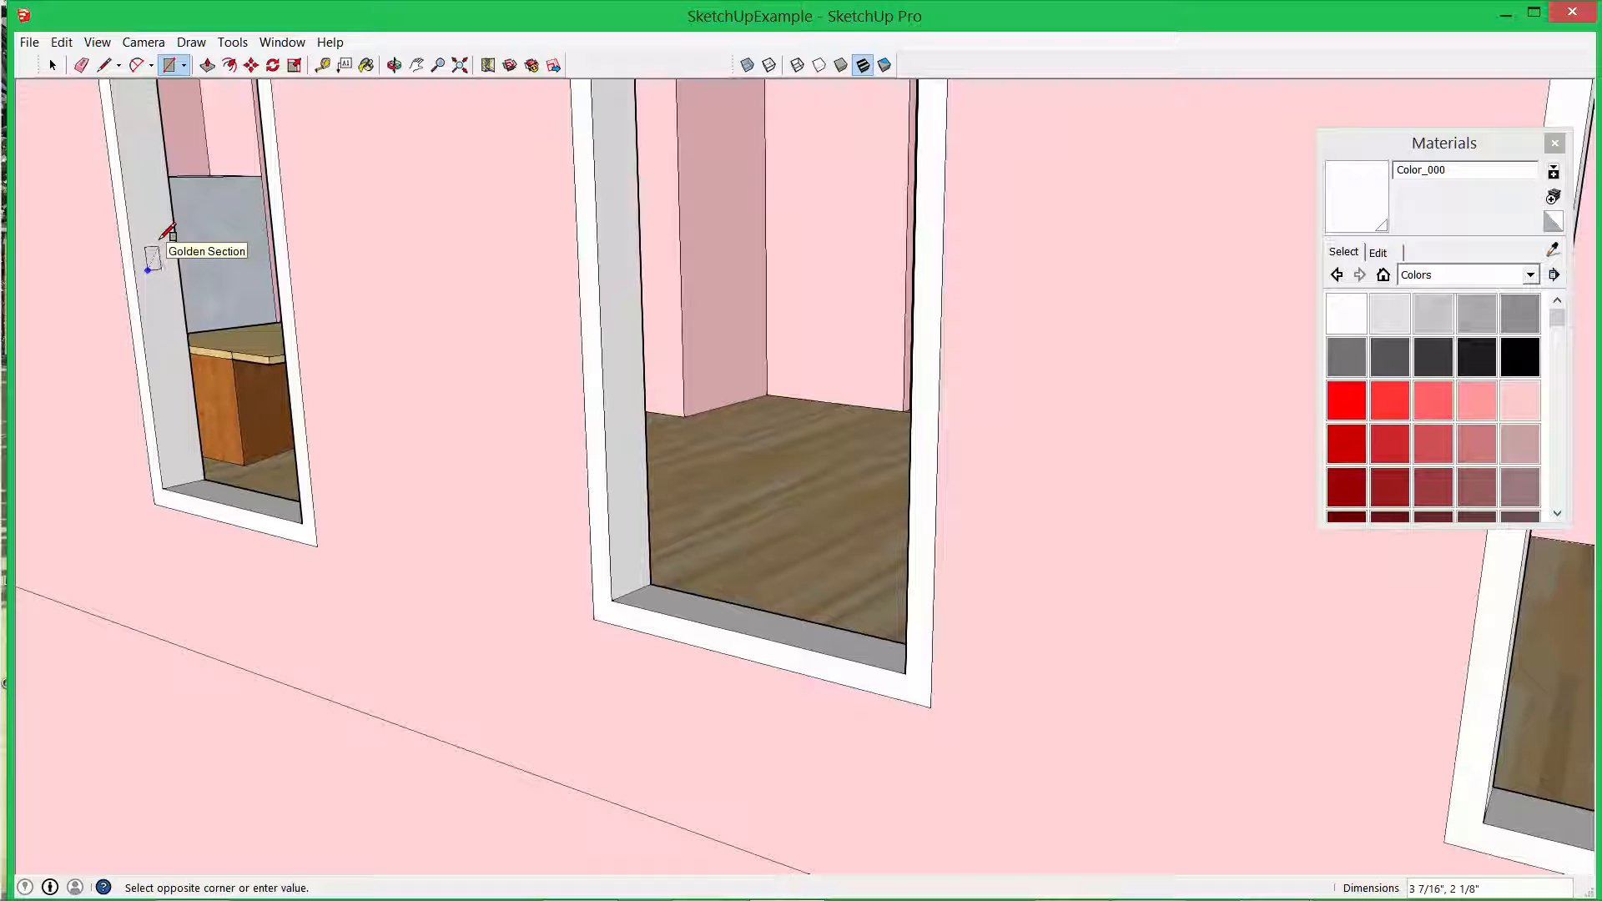
pyautogui.click(159, 249)
# Push/Pull the small jamb rectangle about 19' along the side wall to form crossbars in the three tall windows.
pyautogui.press('p')
pyautogui.click(156, 262)
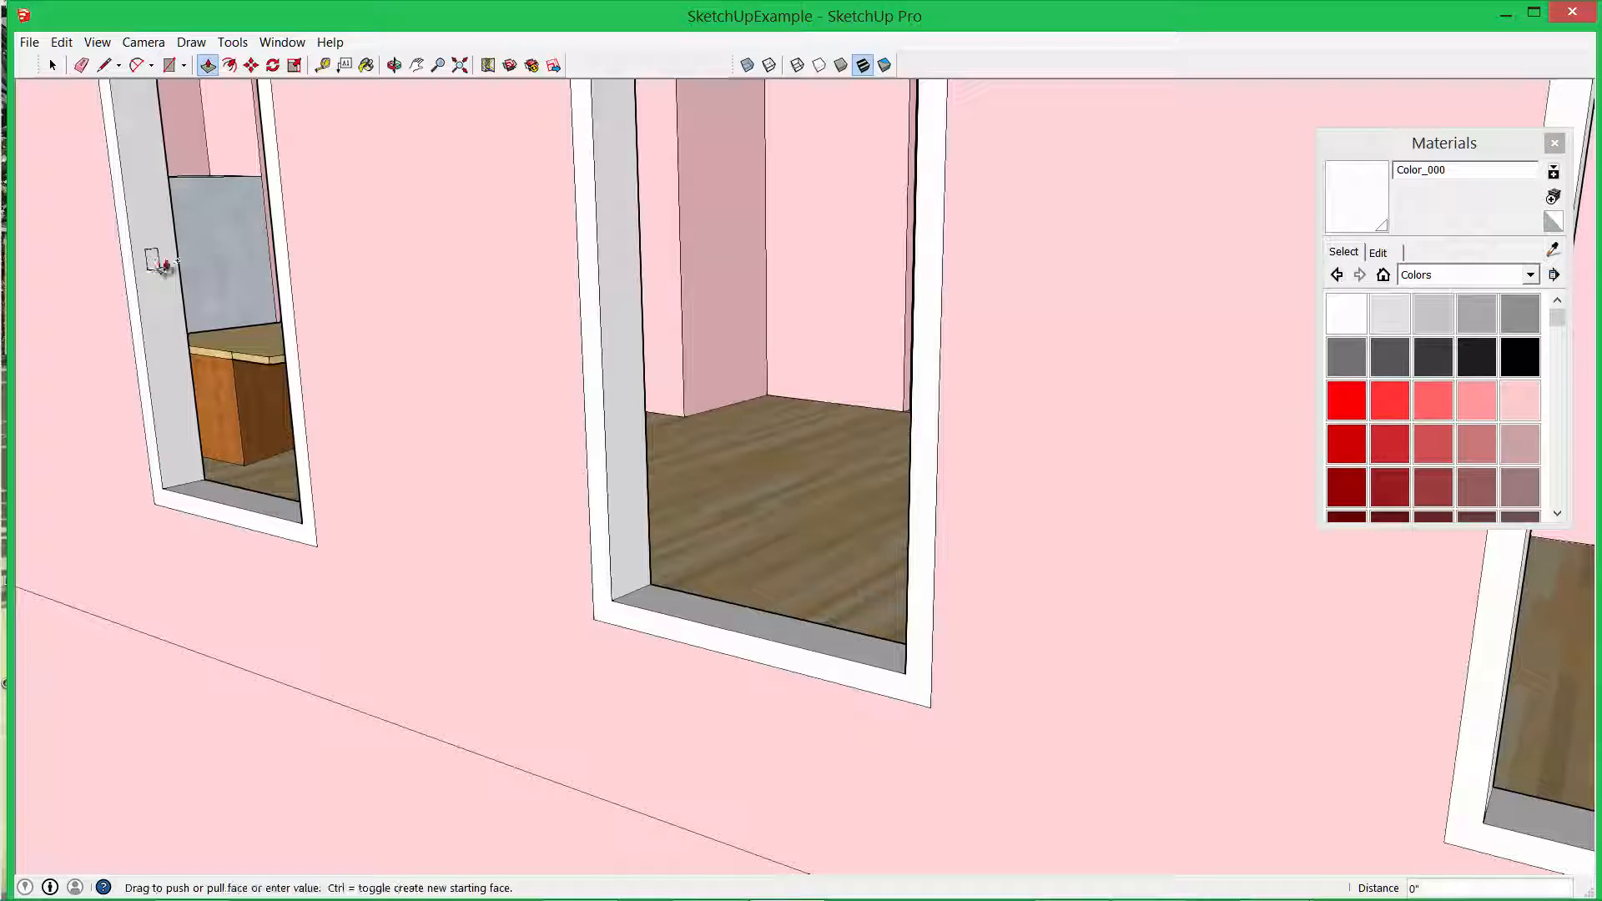
pyautogui.keyDown('shift'); pyautogui.moveTo(516, 302); pyautogui.dragTo(104, 317, button='middle'); pyautogui.keyUp('shift')
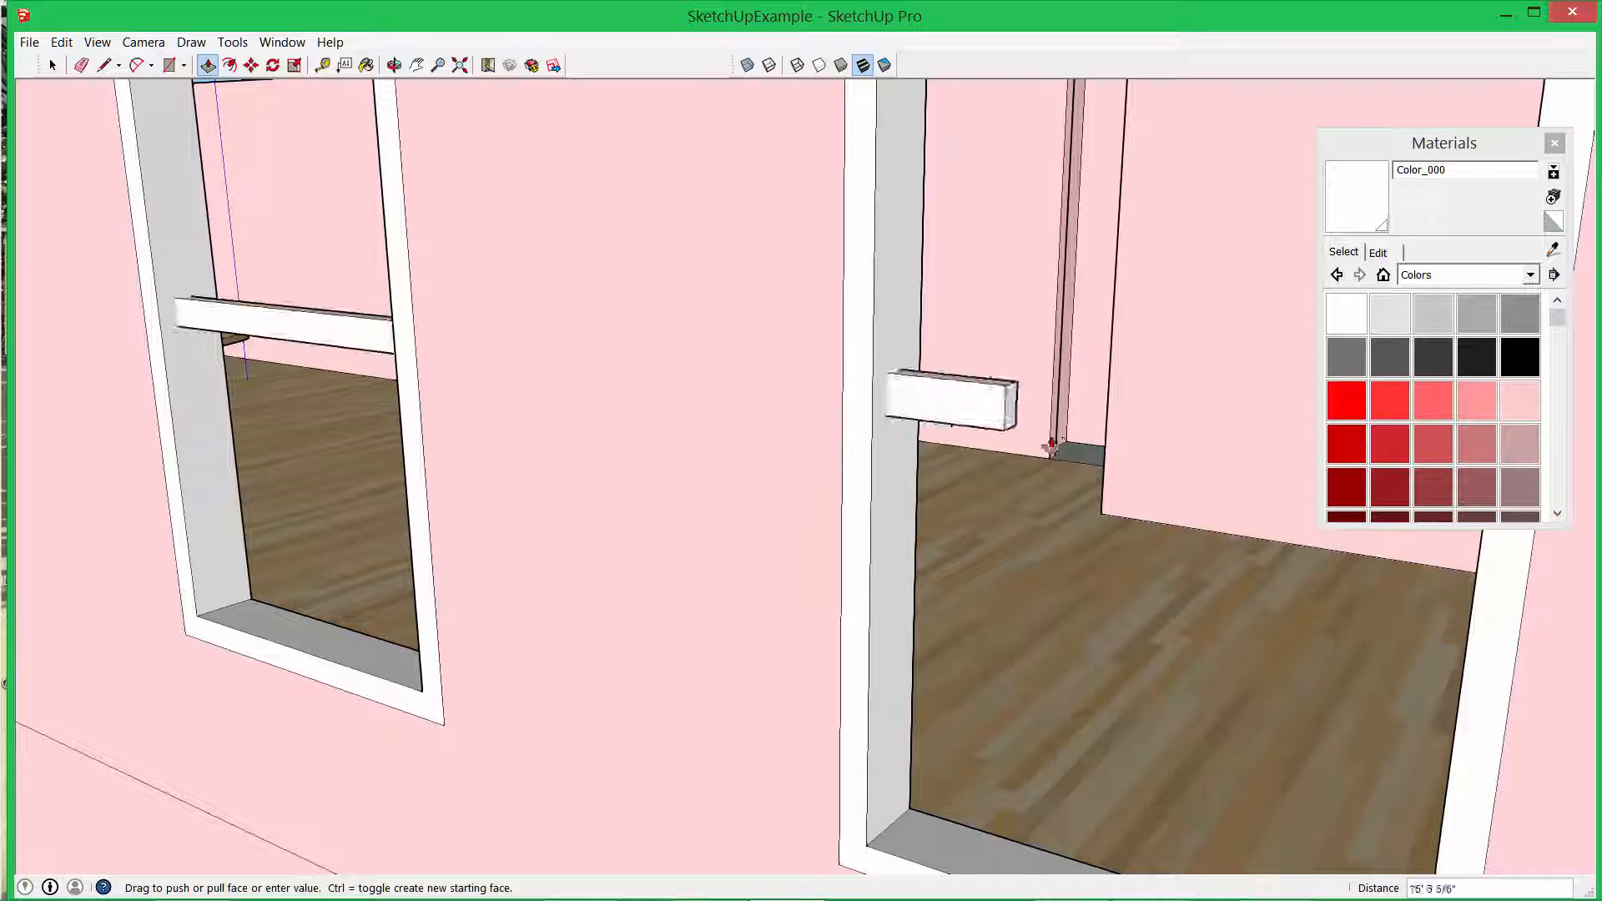
pyautogui.keyDown('shift'); pyautogui.moveTo(1265, 576); pyautogui.dragTo(993, 558, button='middle'); pyautogui.keyUp('shift')
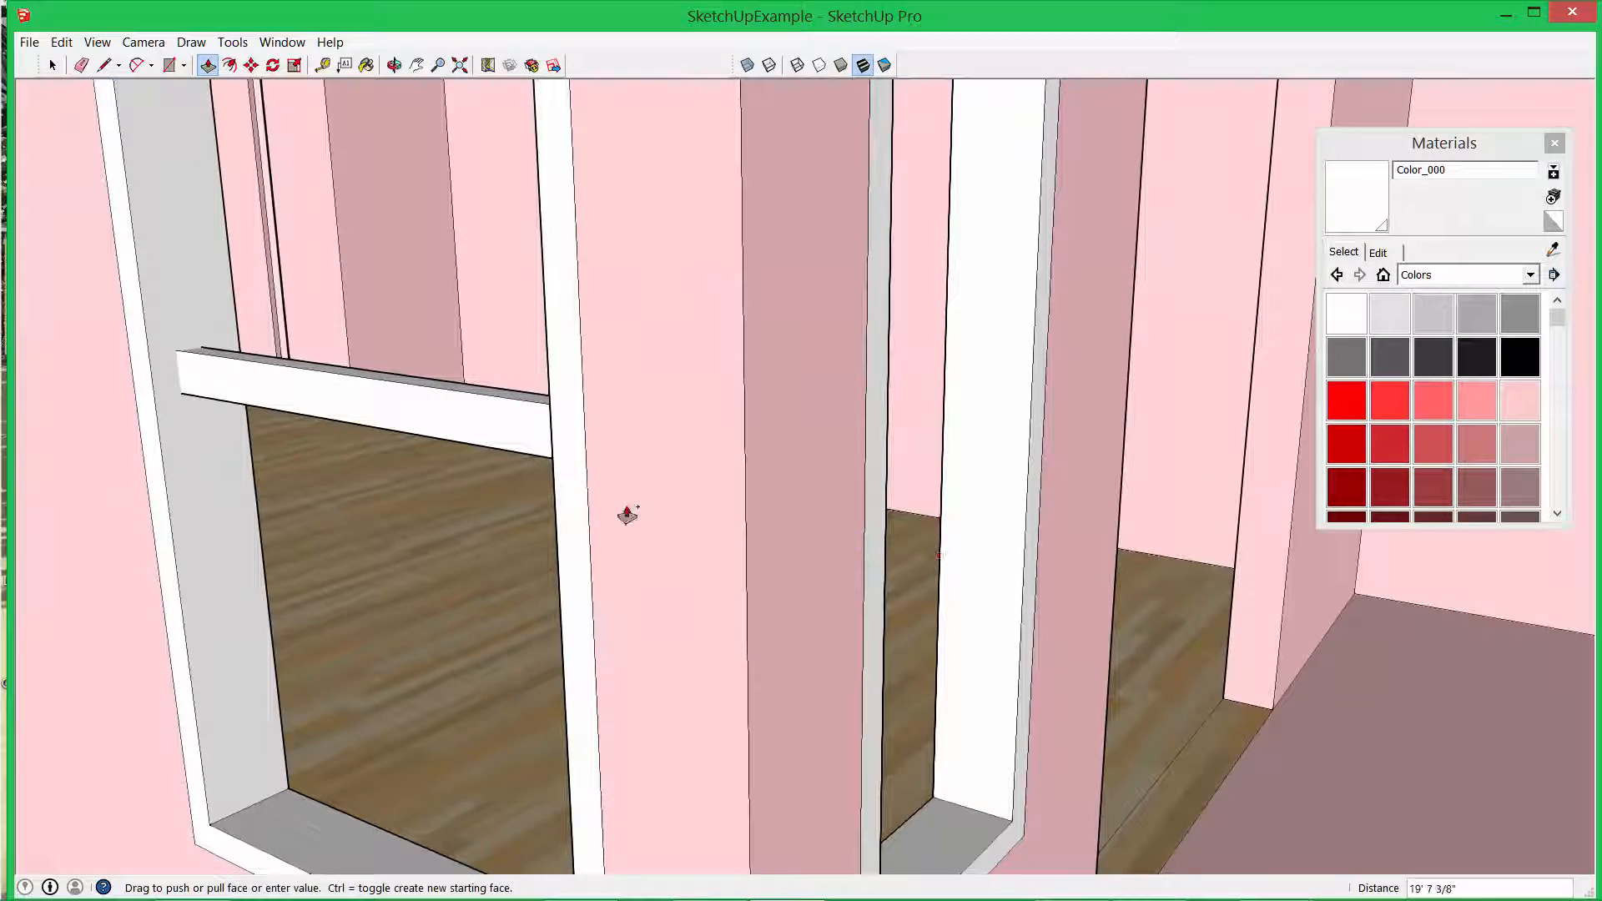
pyautogui.click(553, 524)
pyautogui.scroll(-8, 453, 565)
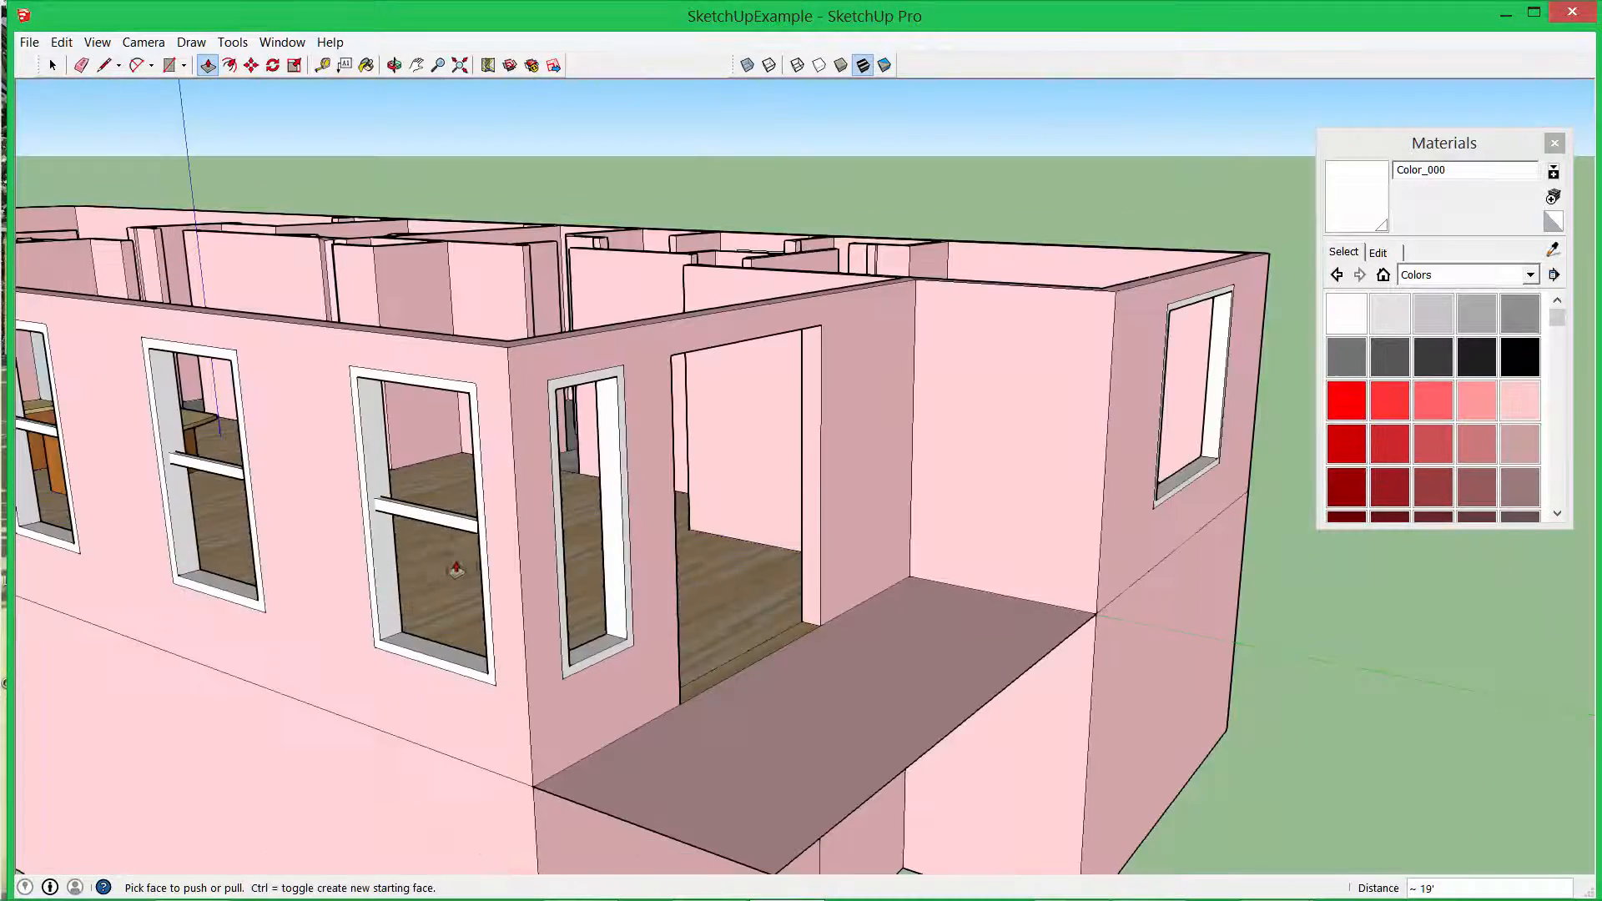
pyautogui.keyDown('shift'); pyautogui.moveTo(349, 587); pyautogui.dragTo(520, 368, button='middle'); pyautogui.keyUp('shift')
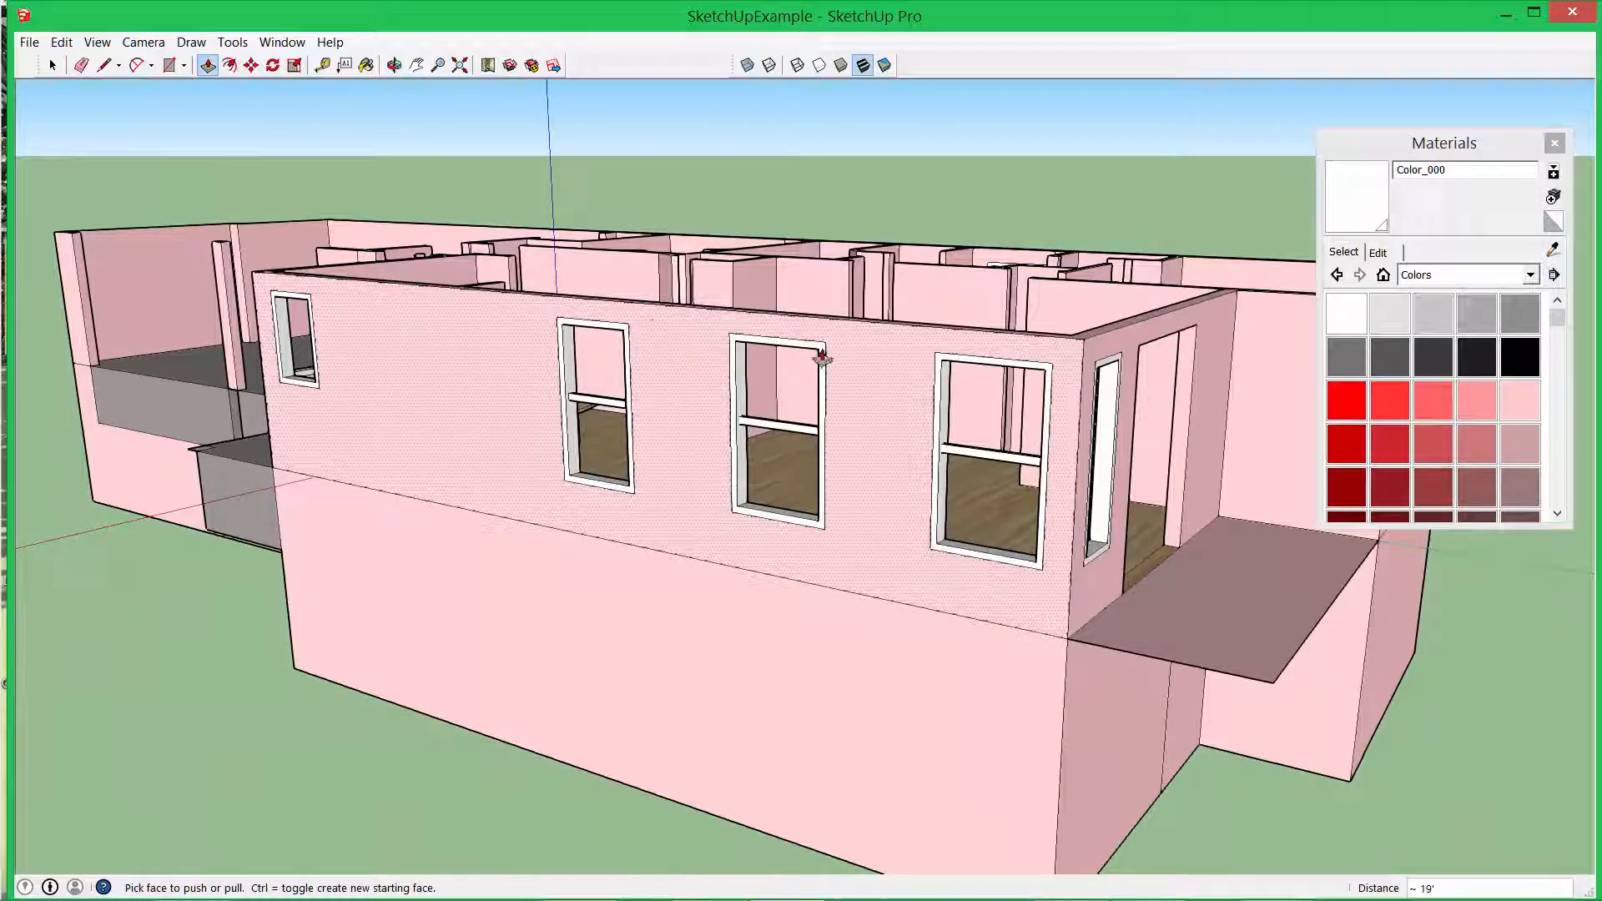
# Draw a 6' vertical line up the edge of the wall end beside the grey-floored room's wide opening.
pyautogui.moveTo(935, 467); pyautogui.dragTo(598, 252)
pyautogui.moveTo(598, 252); pyautogui.dragTo(578, 363)
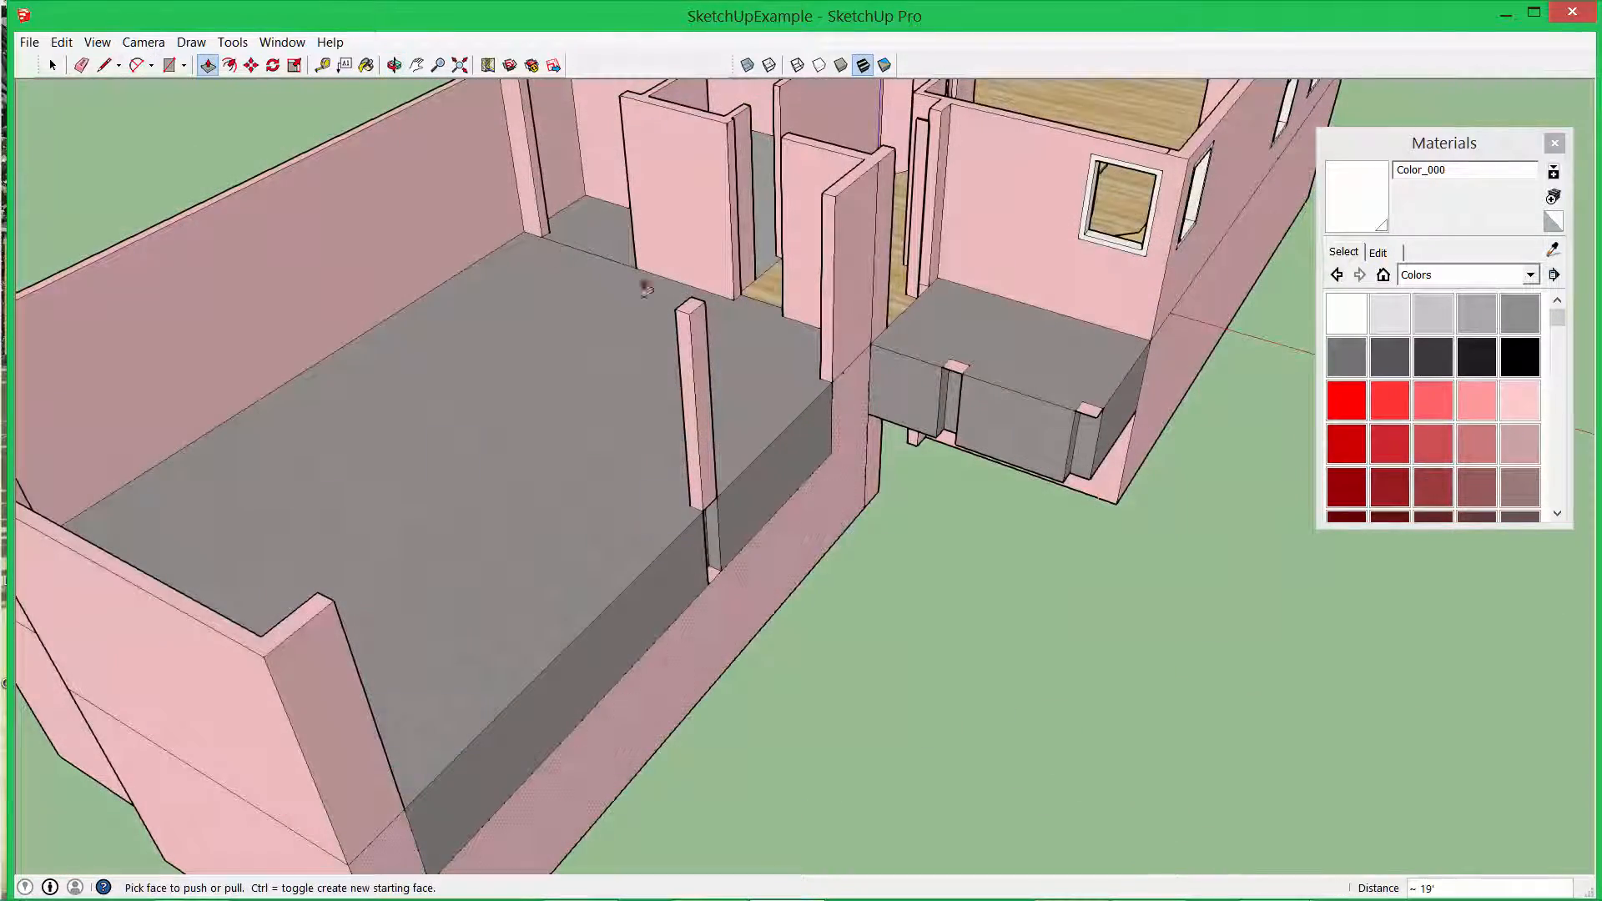
pyautogui.click(103, 64)
pyautogui.click(832, 382)
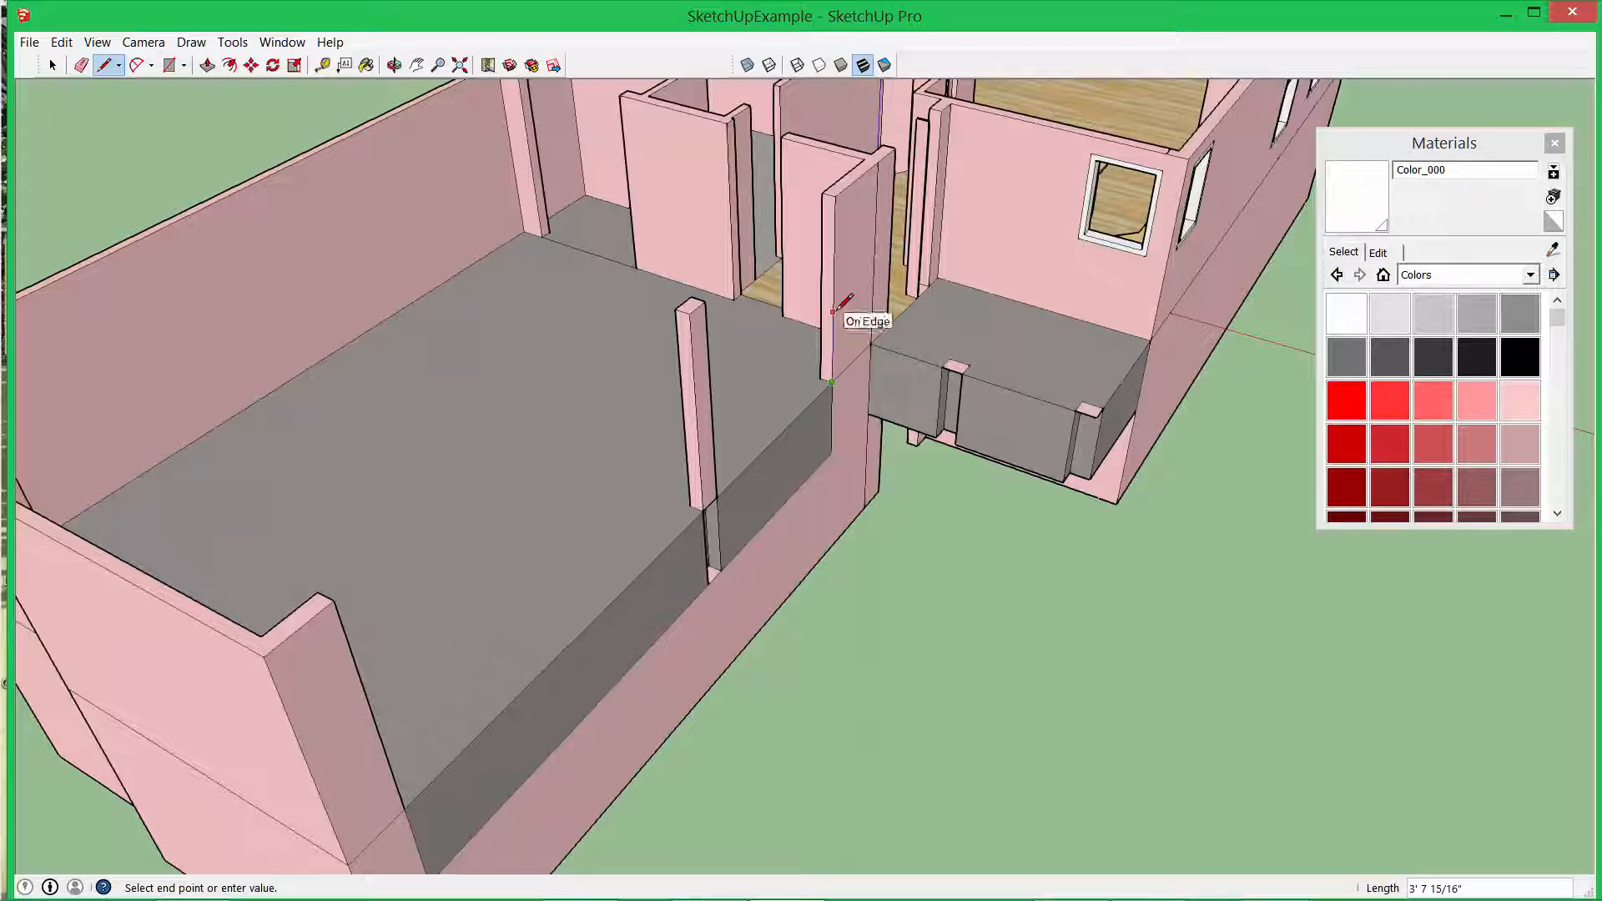
pyautogui.press('Return')
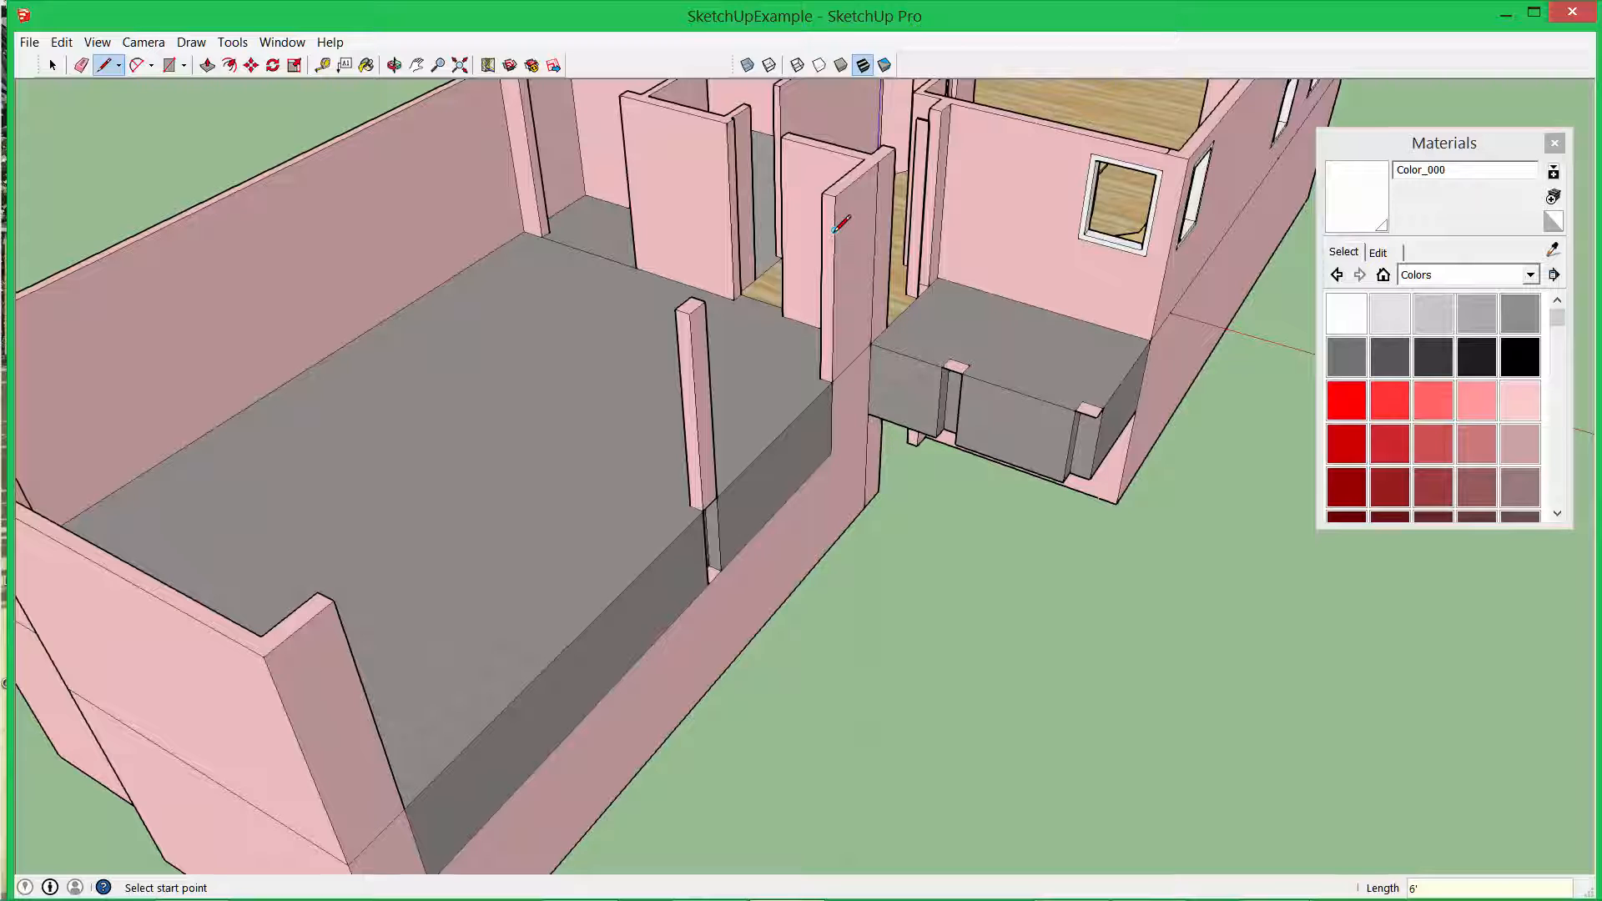
# Draw a line across the wall end at the 6' height and Push/Pull the section above it across the wide opening as a header.
pyautogui.click(833, 262)
pyautogui.click(822, 258)
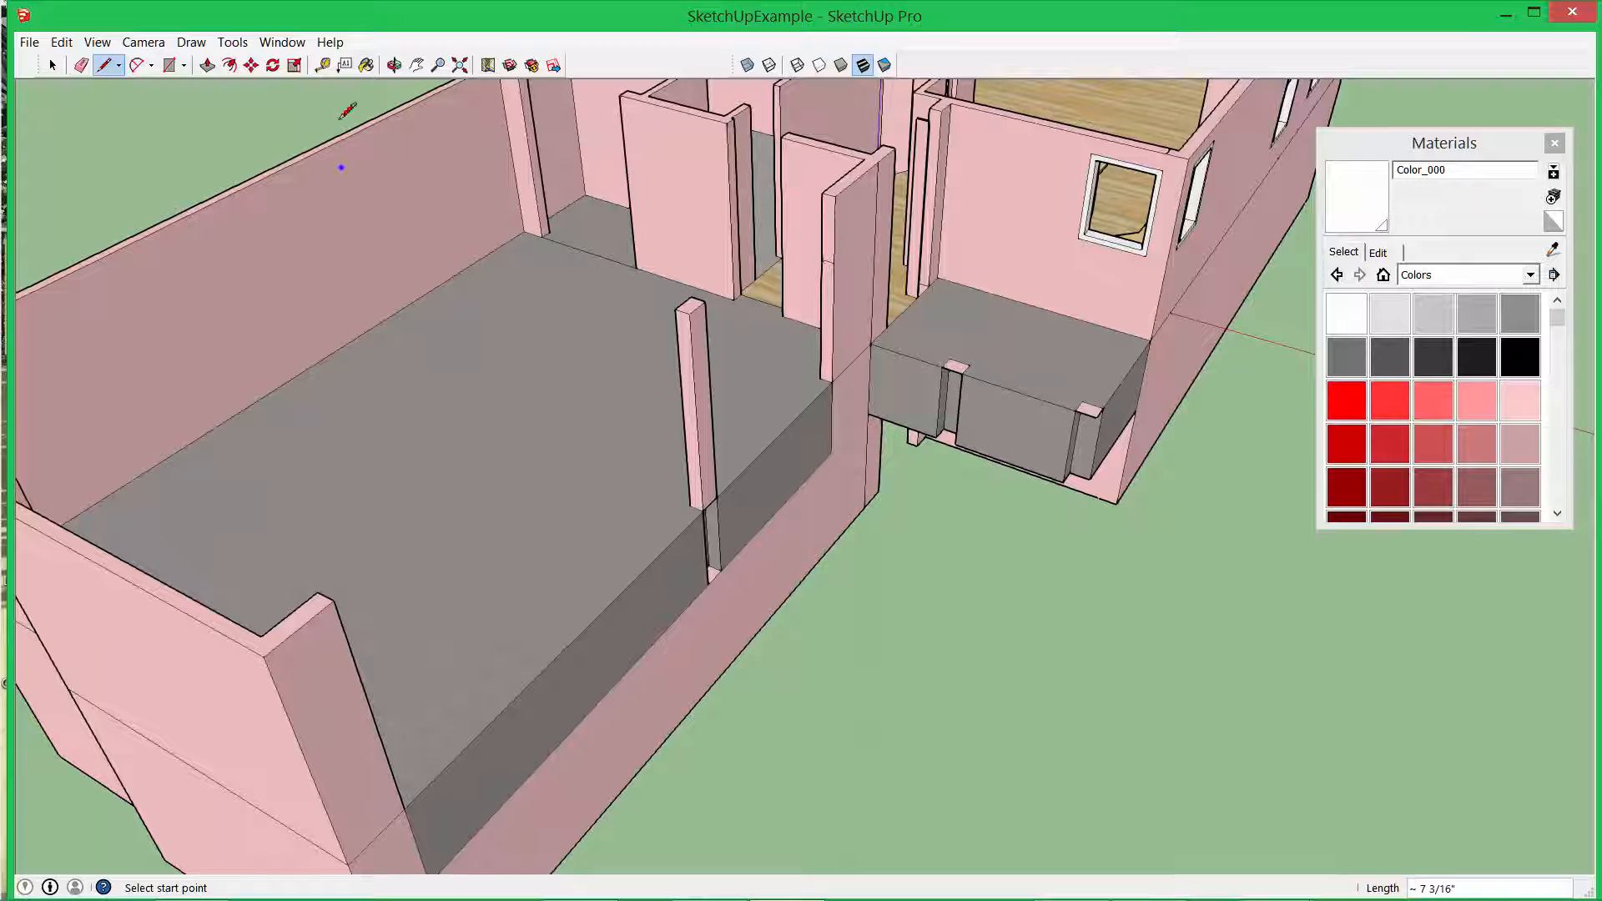
pyautogui.click(208, 65)
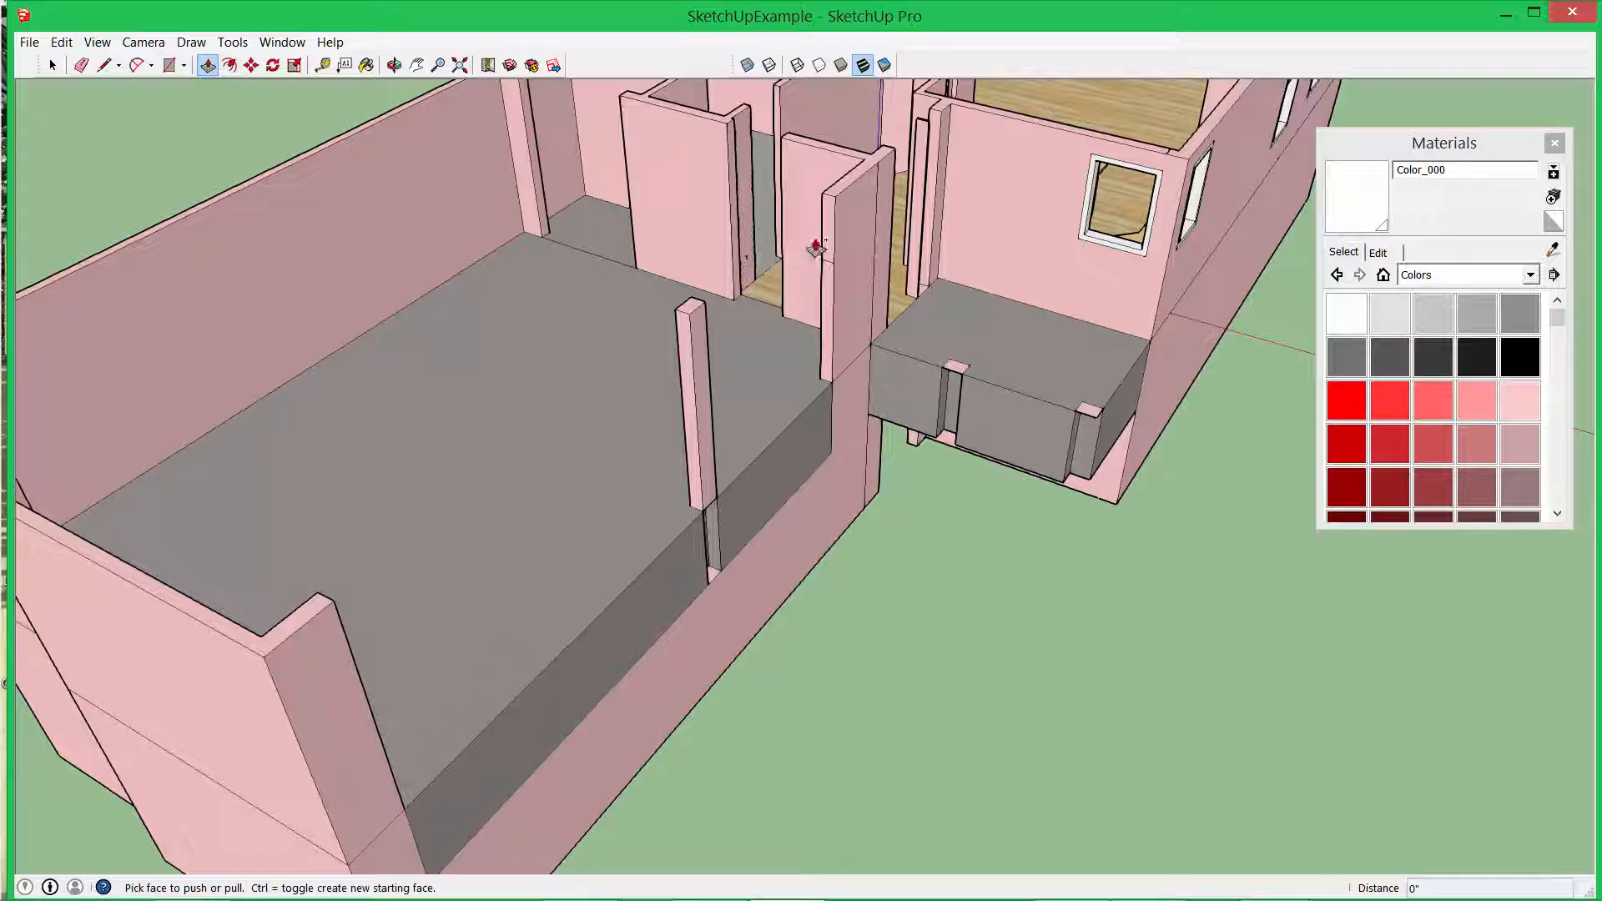
pyautogui.moveTo(829, 240); pyautogui.dragTo(364, 704)
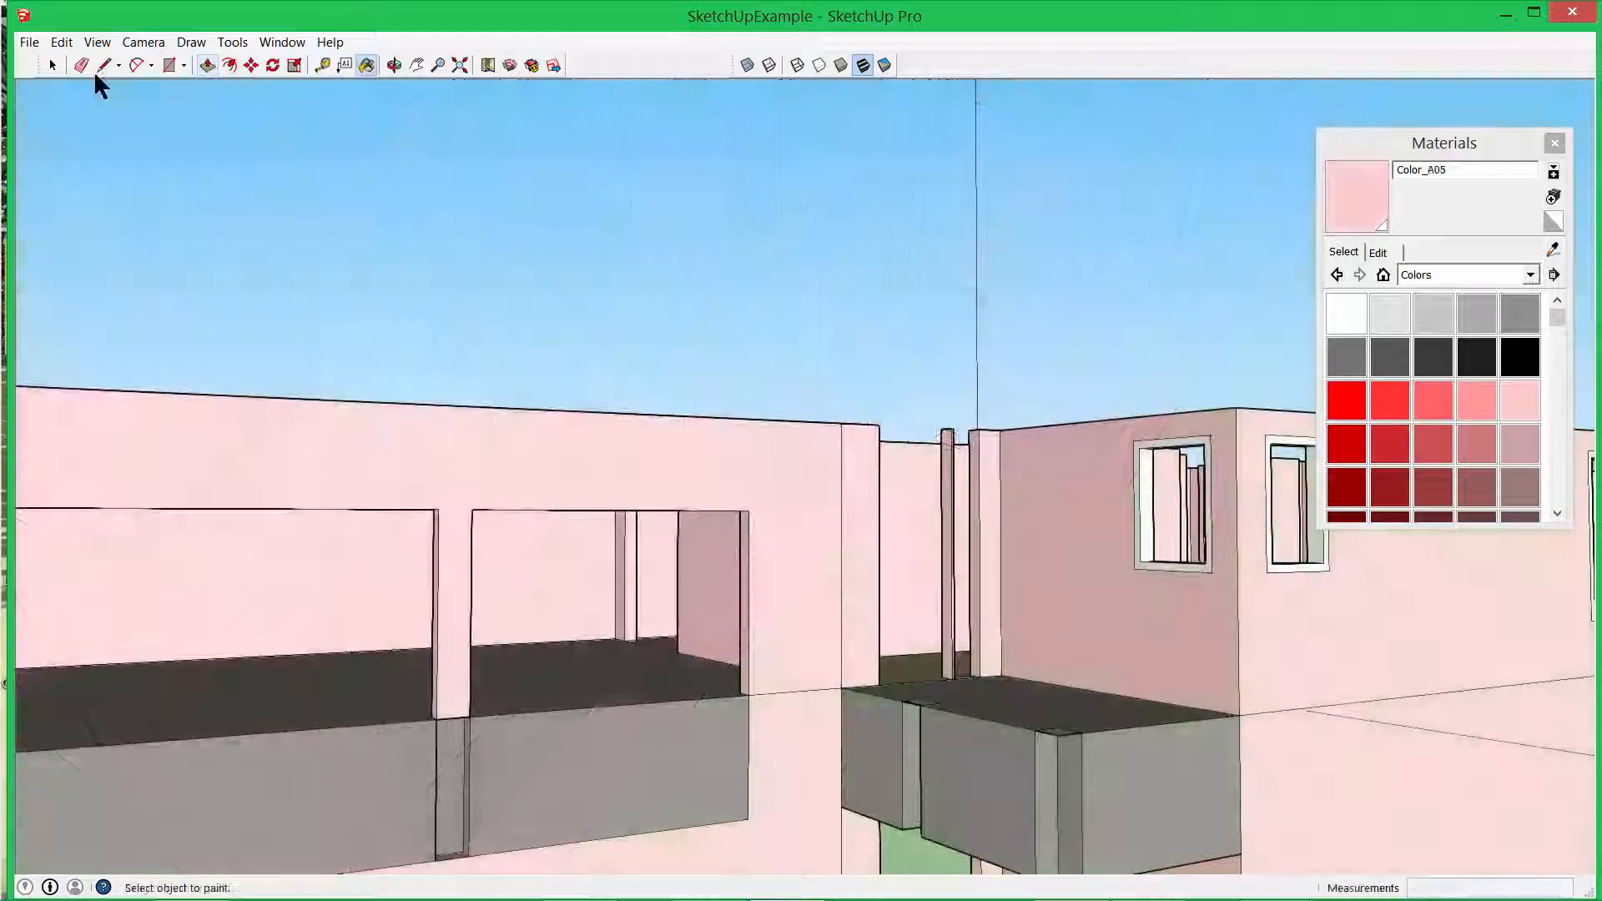
# Erase the thin free-standing post in the gap between the grey-floored room and the house wall.
pyautogui.click(81, 65)
pyautogui.moveTo(340, 211); pyautogui.dragTo(465, 243, button='middle')
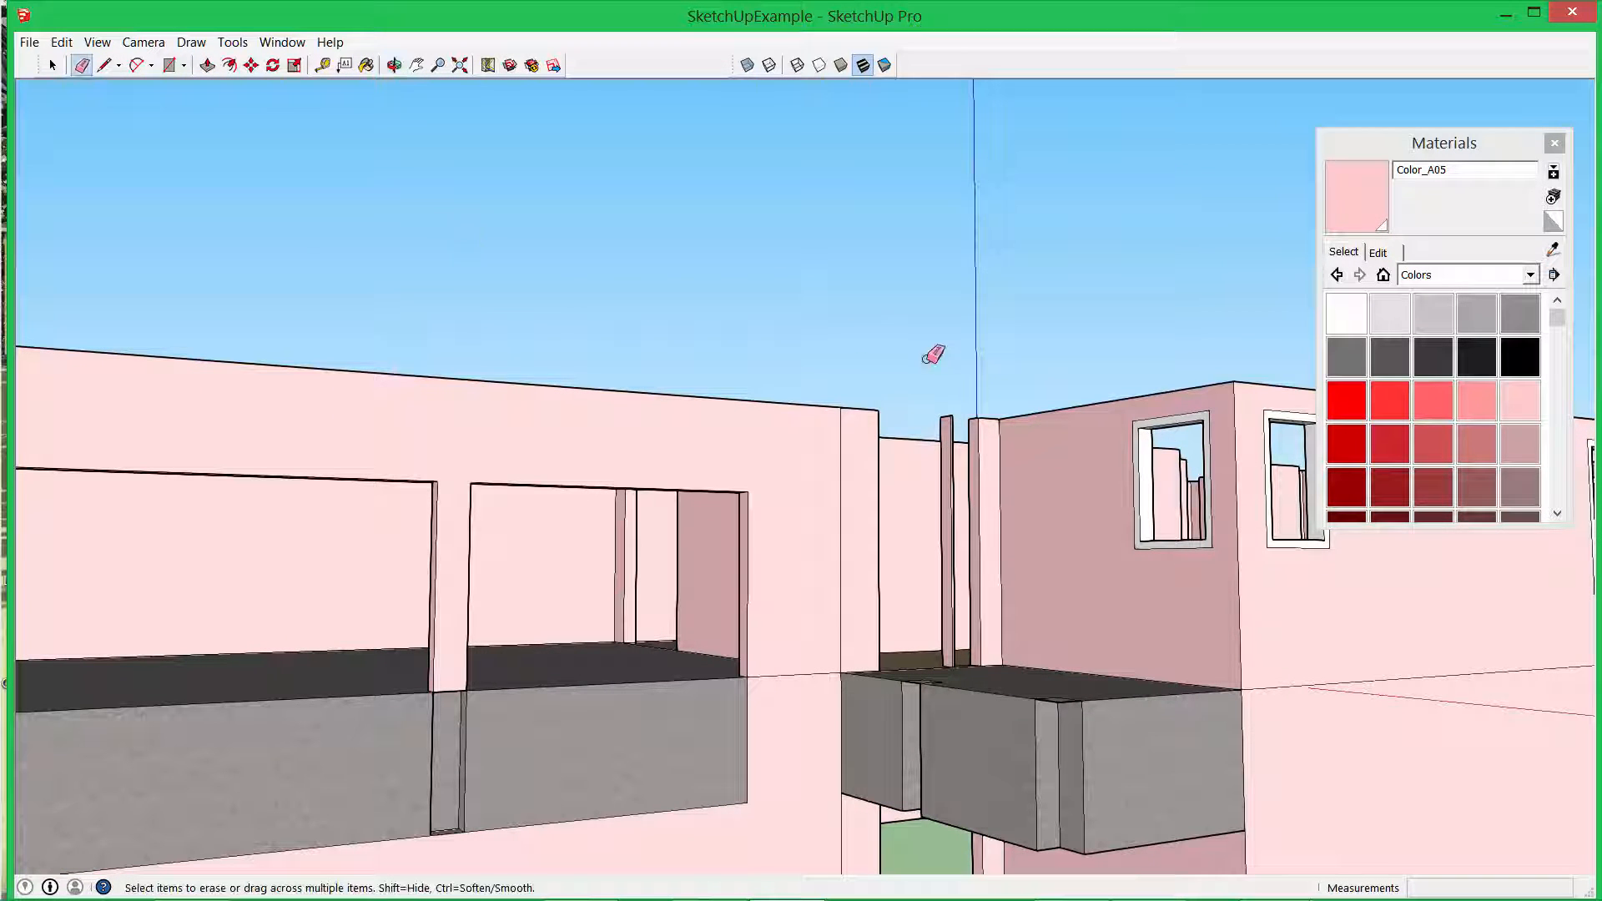
pyautogui.moveTo(953, 421); pyautogui.dragTo(936, 427)
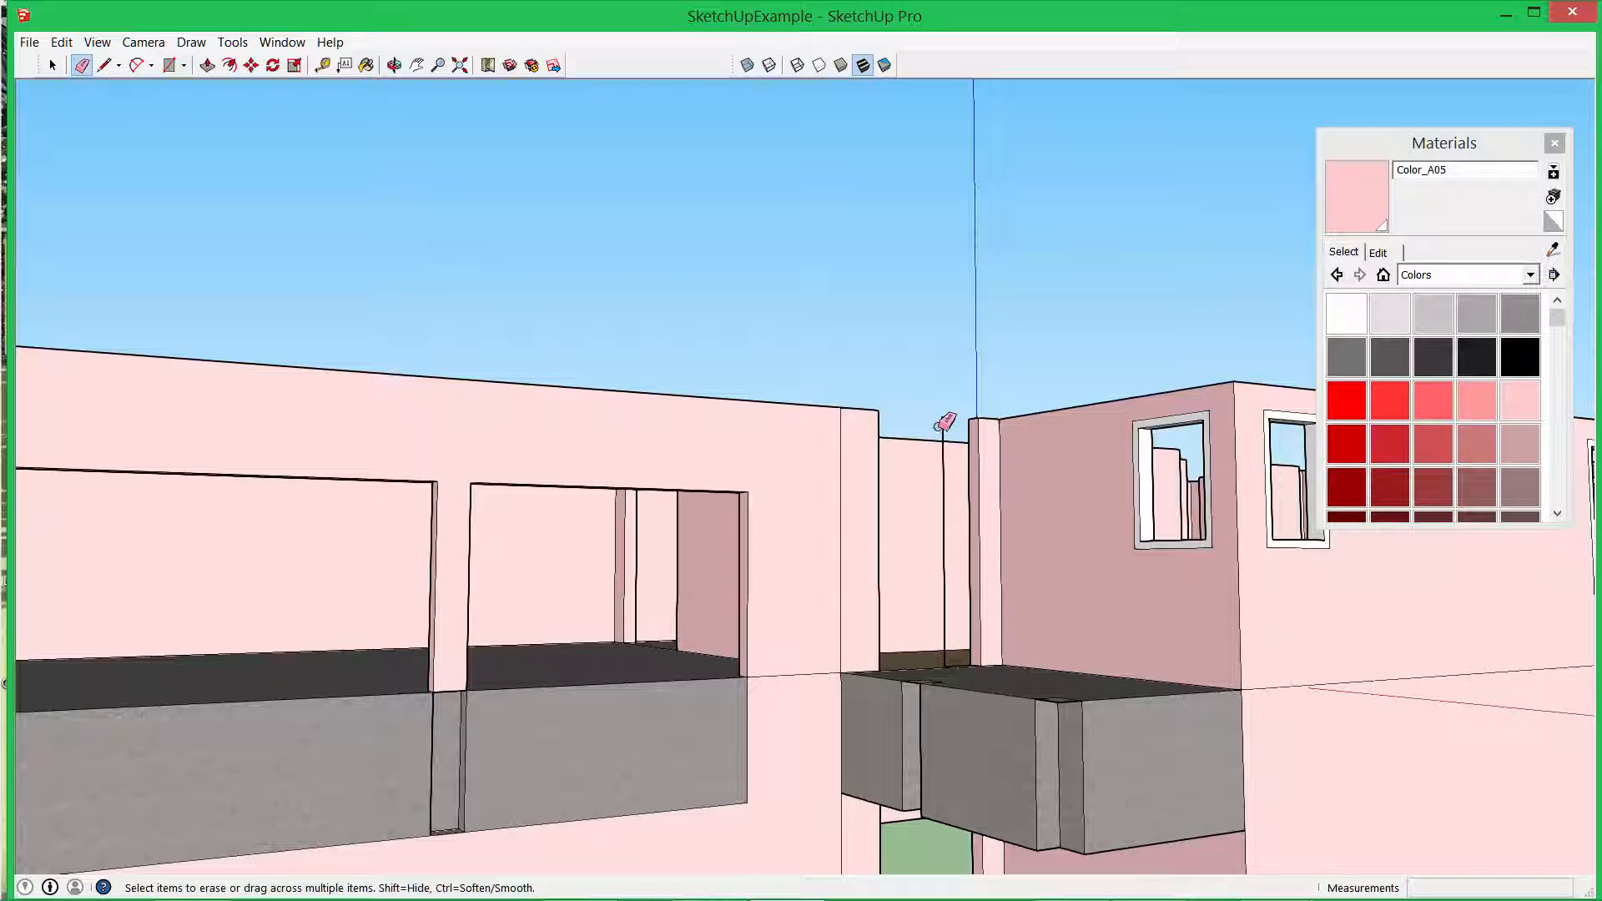
pyautogui.click(947, 424)
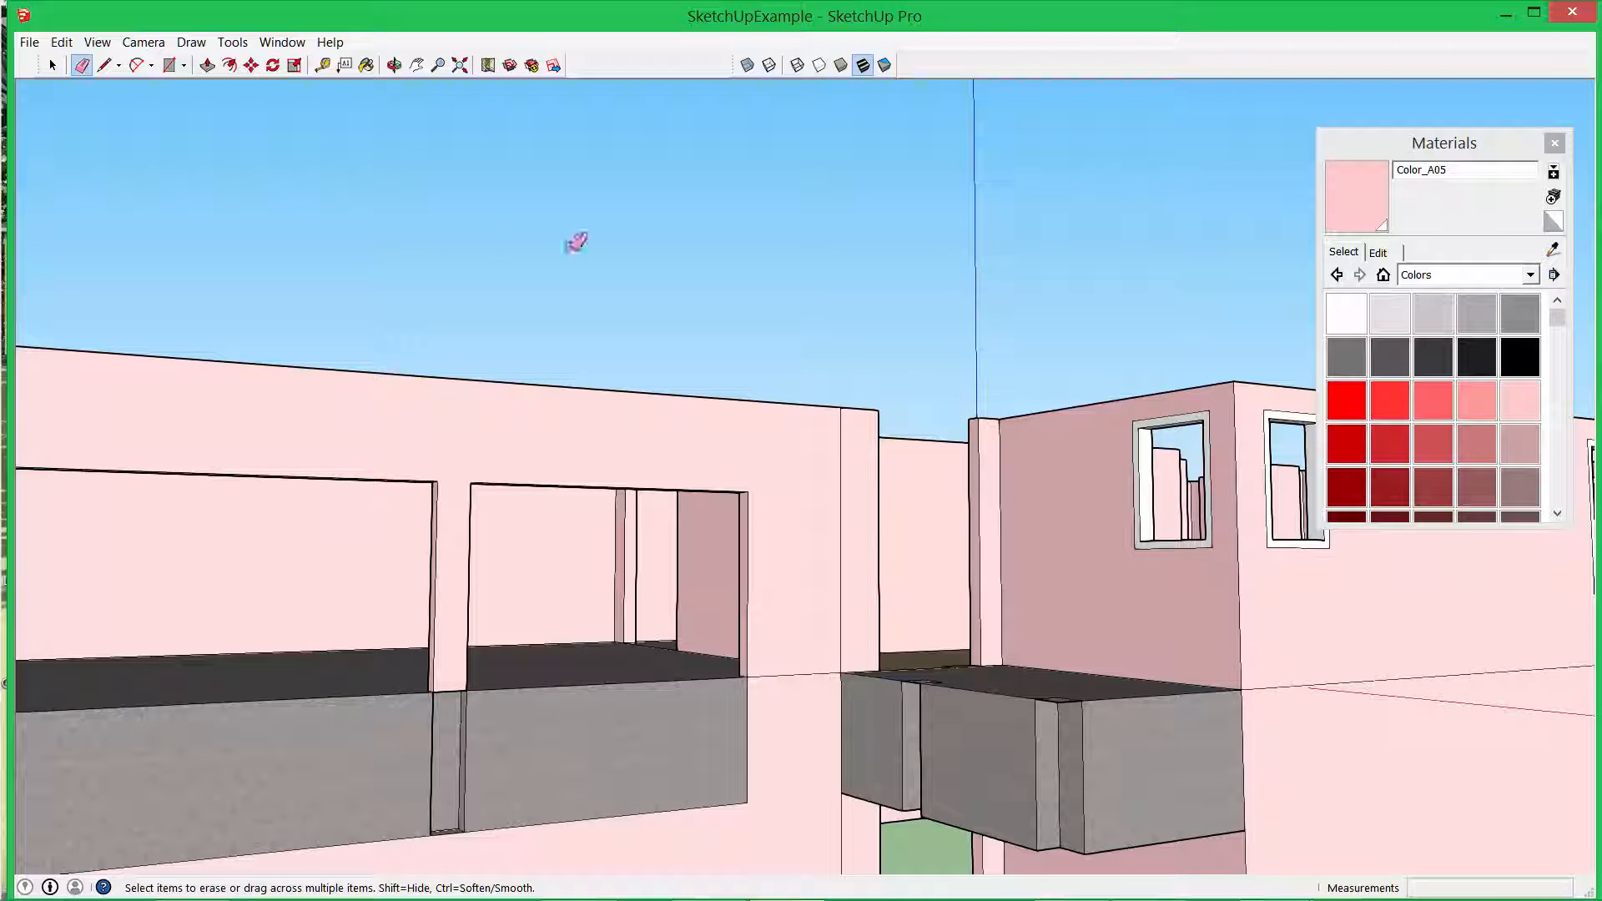
# Draw a horizontal line across the house-side wall end at the gap, a little below its upper edge.
pyautogui.click(103, 65)
pyautogui.scroll(1, 998, 440)
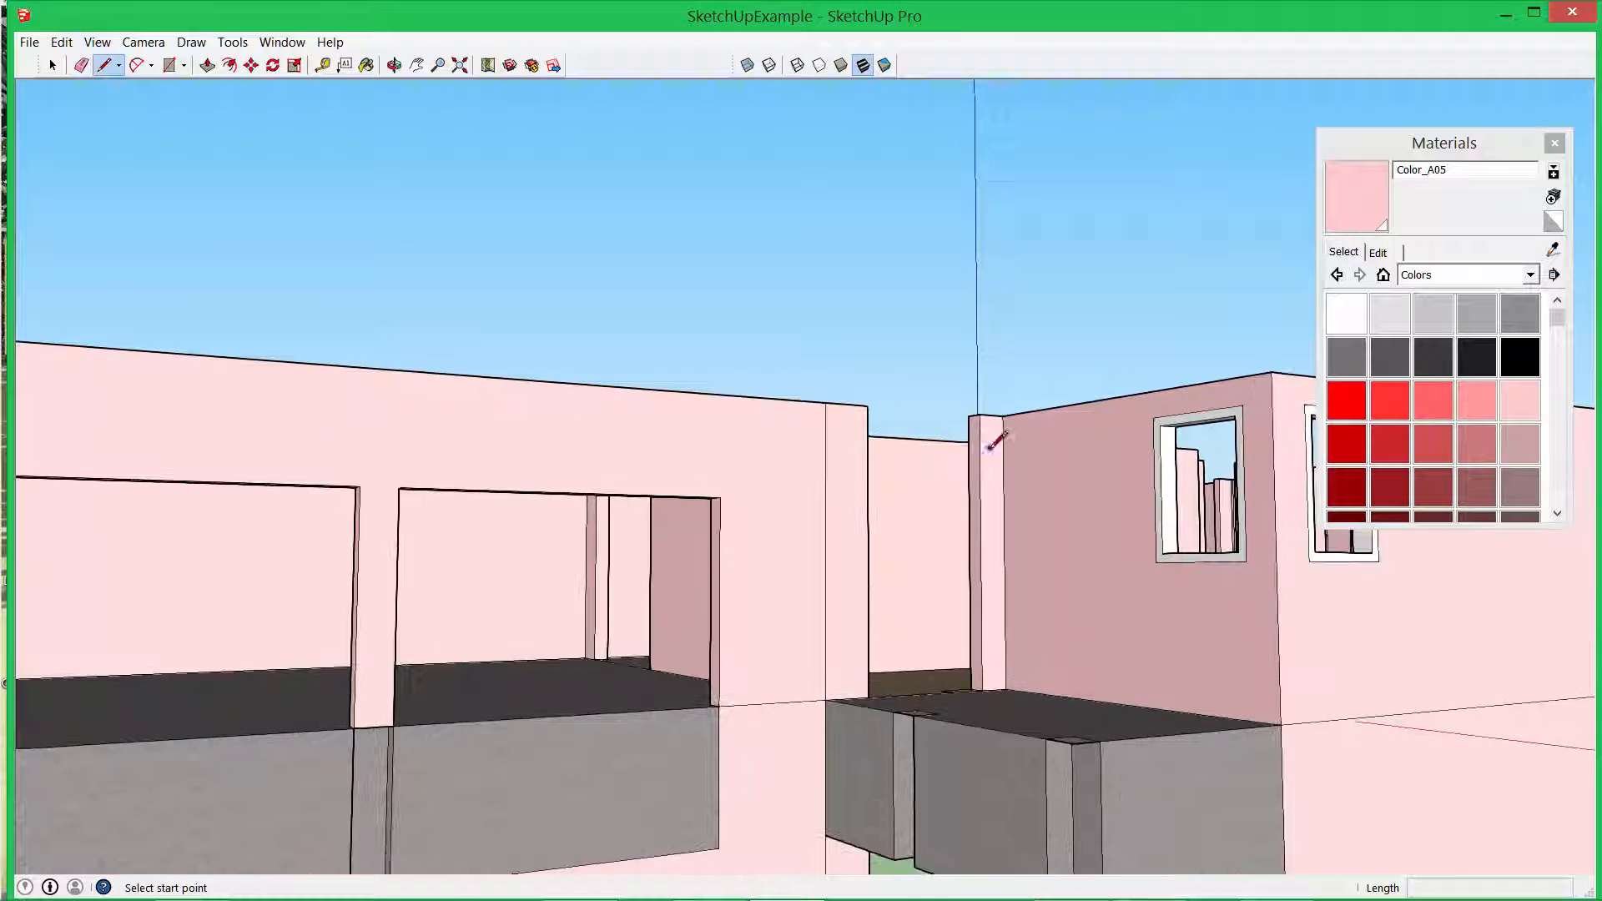
pyautogui.scroll(1, 986, 449)
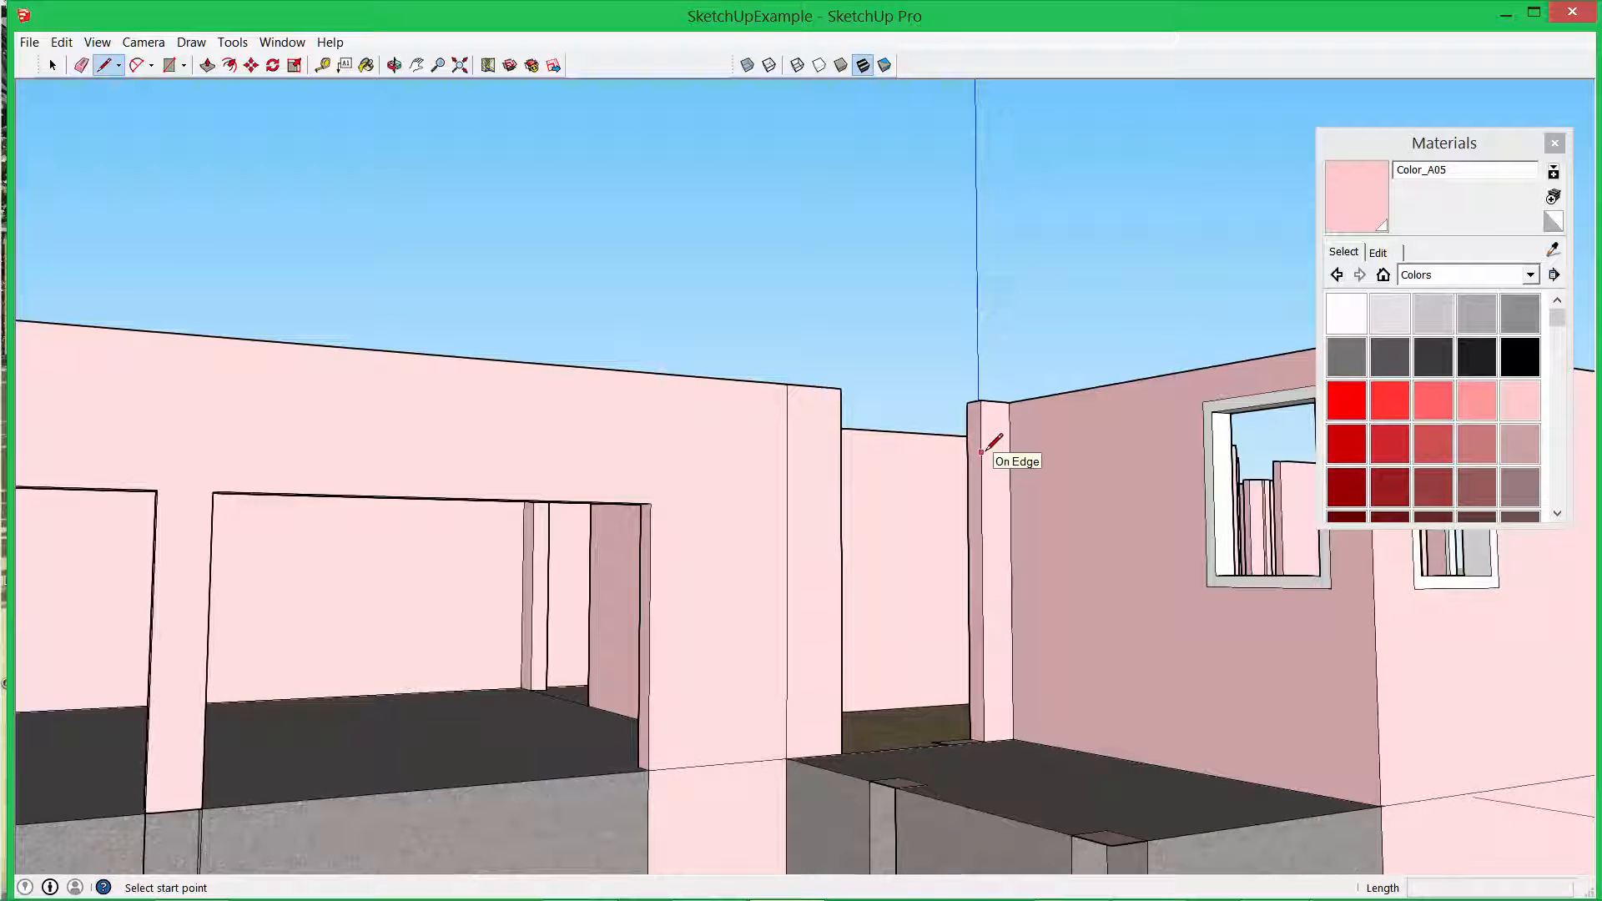
pyautogui.click(984, 453)
pyautogui.click(968, 454)
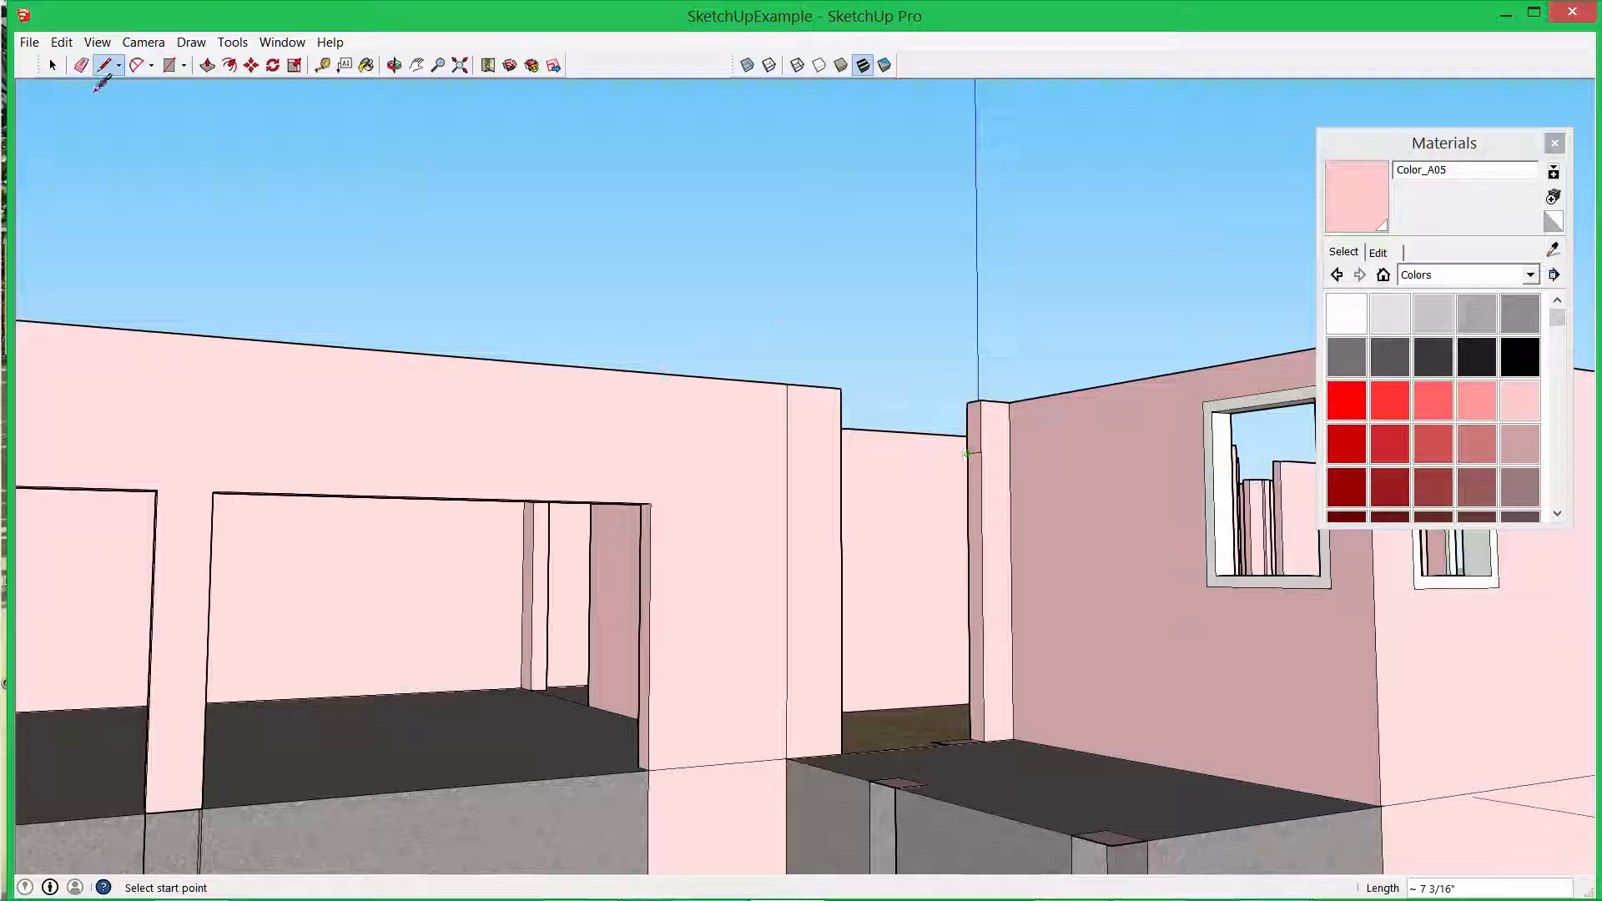
# Push/Pull the wall-end section above the line about 4' 4 3/8" across the gap to form a door header.
pyautogui.click(207, 65)
pyautogui.moveTo(979, 436); pyautogui.dragTo(841, 440)
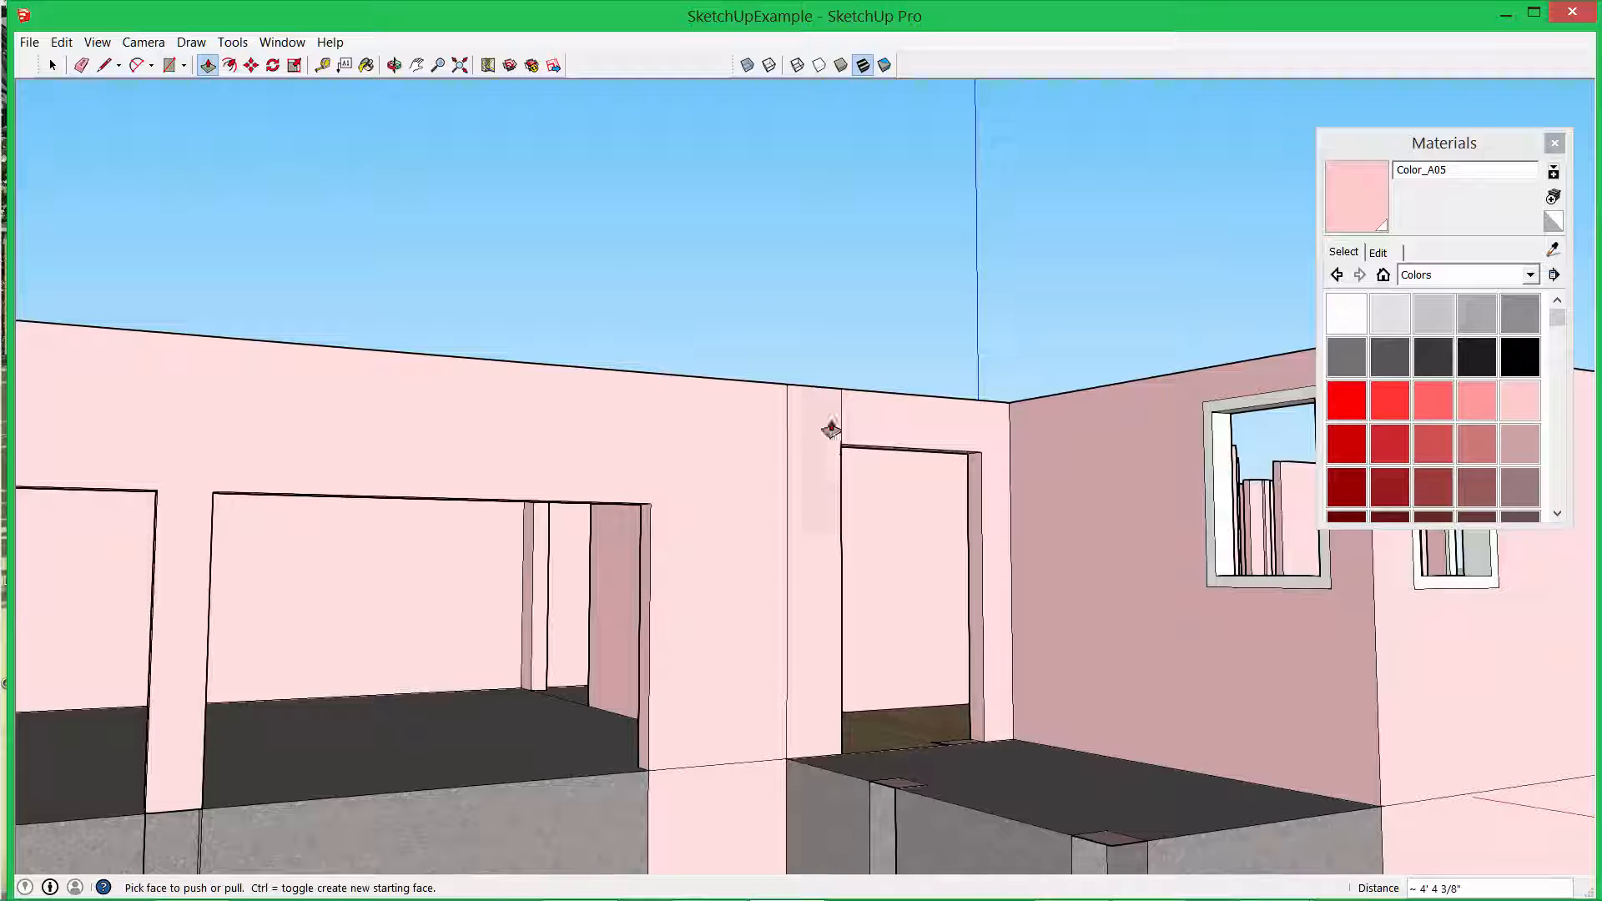
pyautogui.click(844, 411)
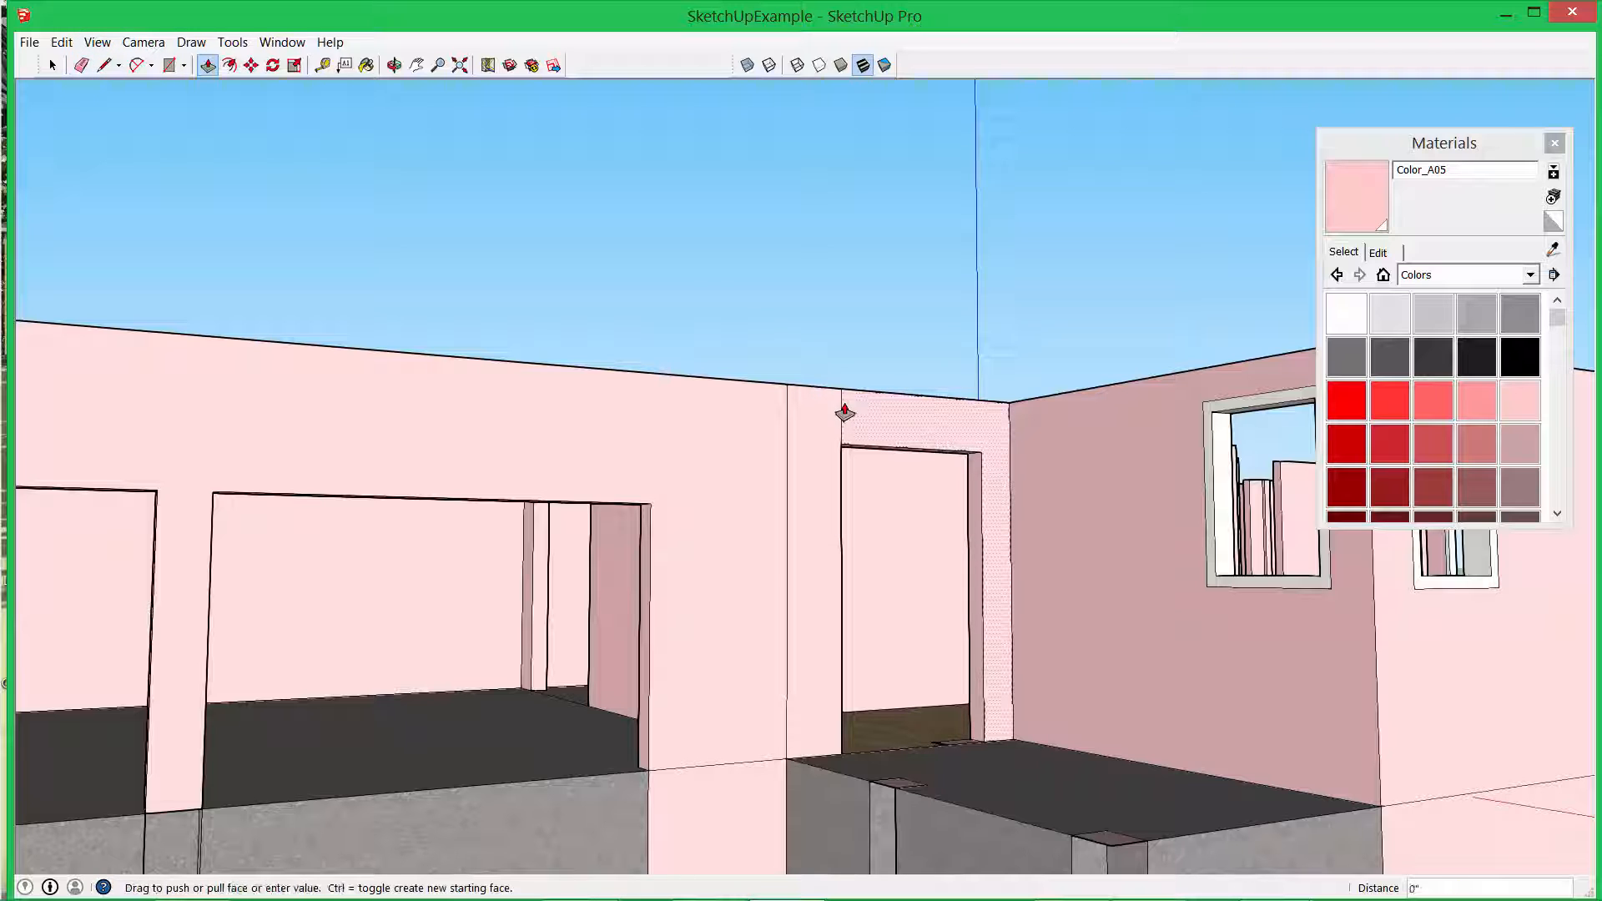
pyautogui.click(846, 411)
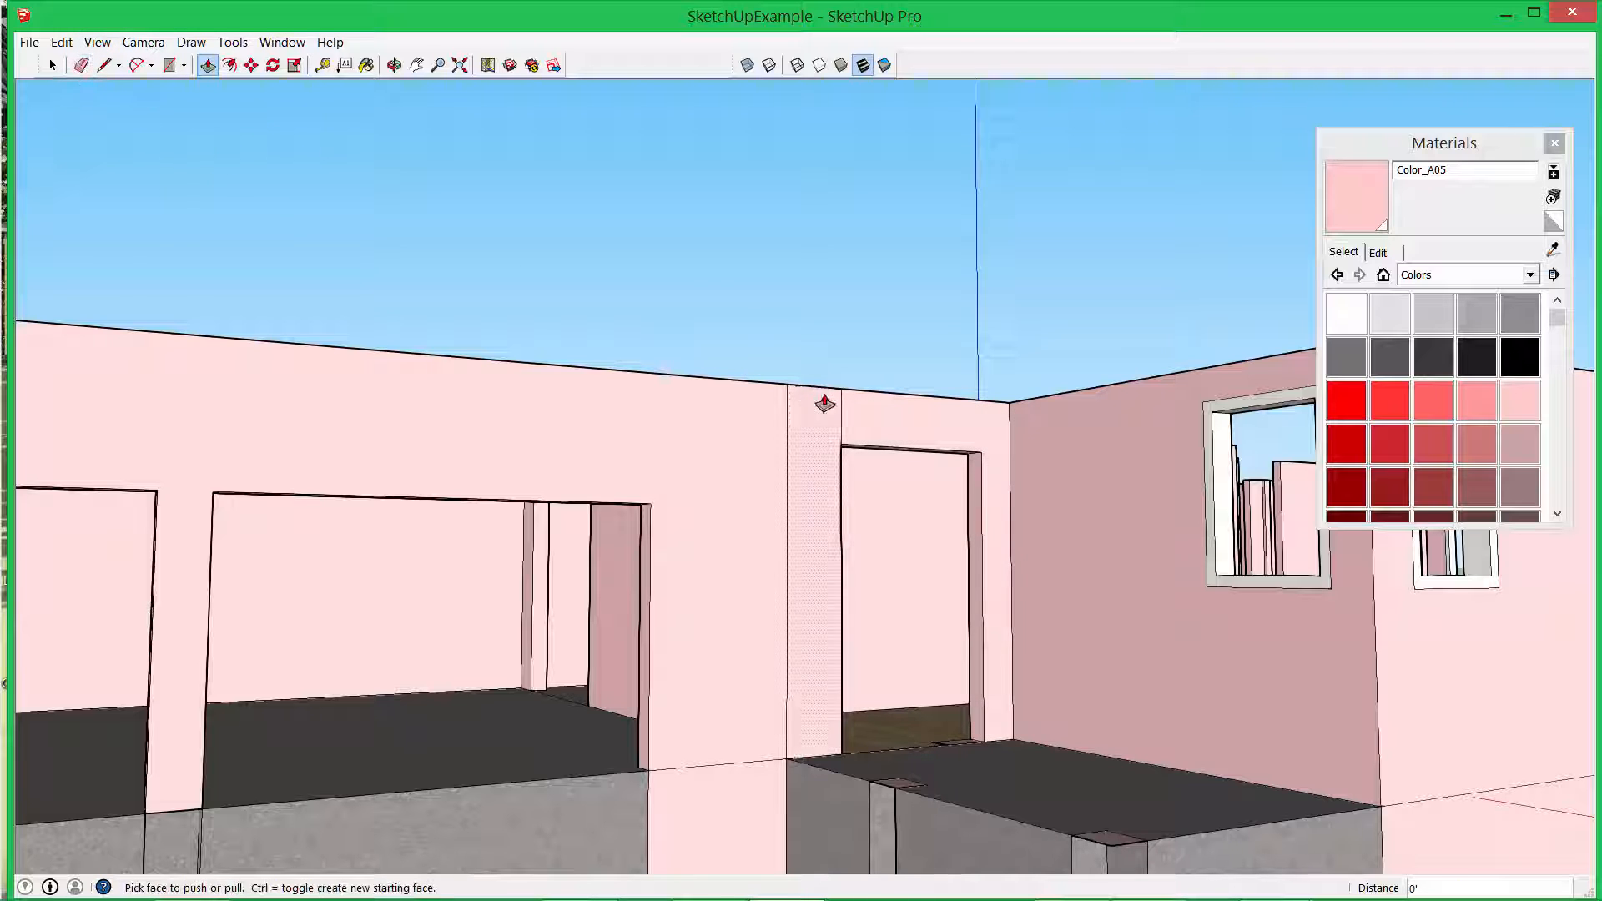
# Erase the two vertical seam lines left on the wall beside the new door header.
pyautogui.click(81, 65)
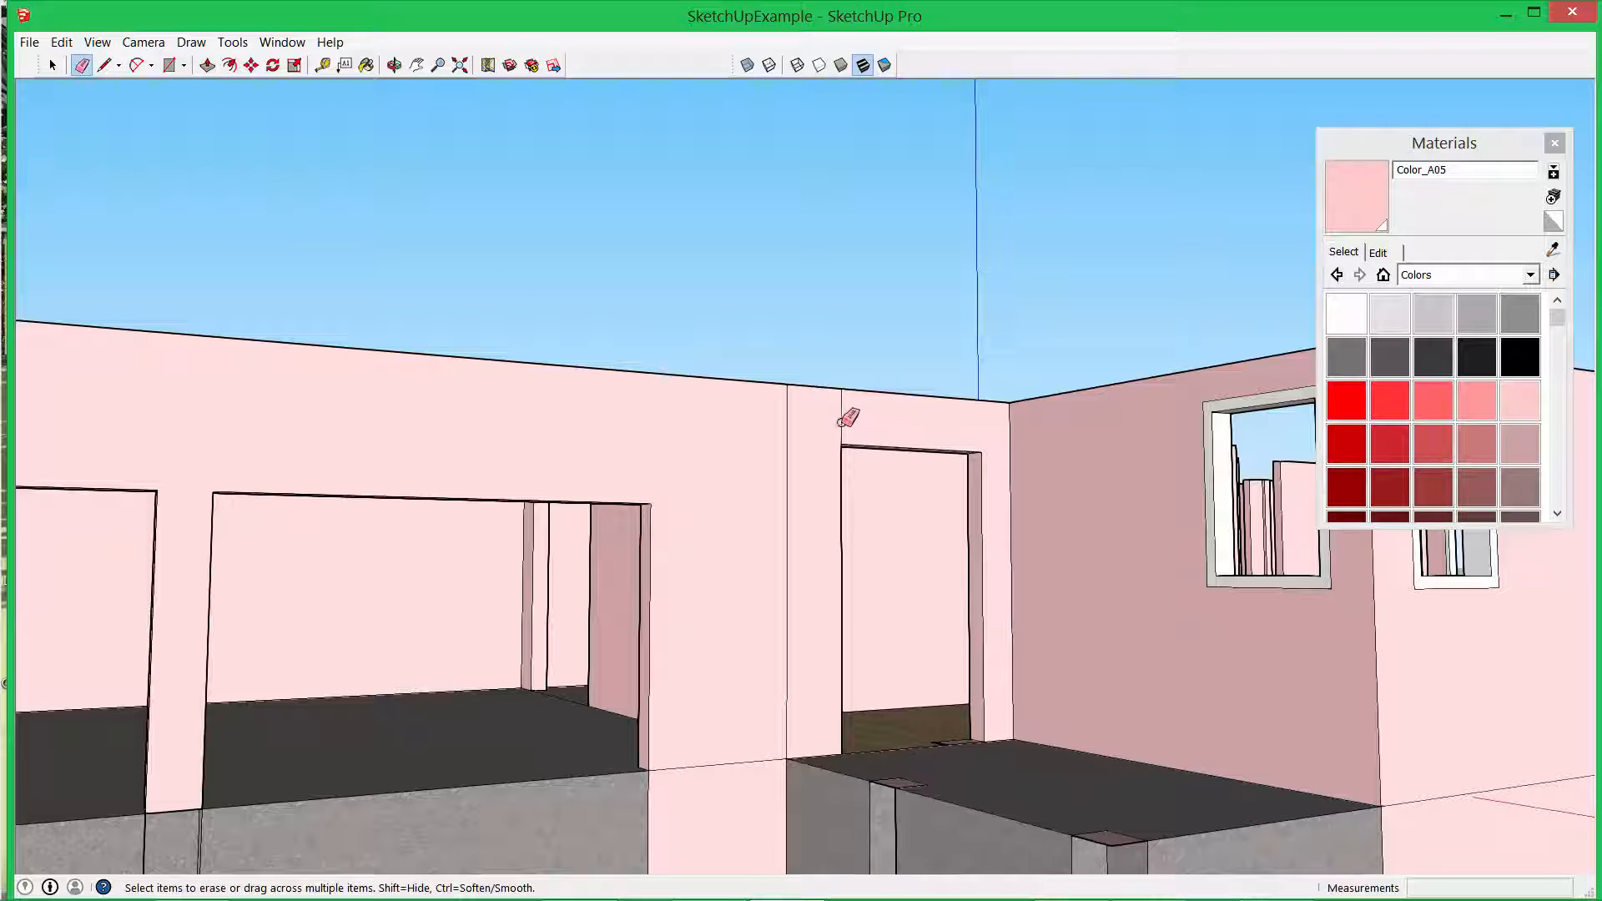
pyautogui.moveTo(849, 413)
pyautogui.mouseDown(button='middle')
pyautogui.moveTo(858, 651)
pyautogui.moveTo(662, 573)
pyautogui.mouseUp(button='middle')
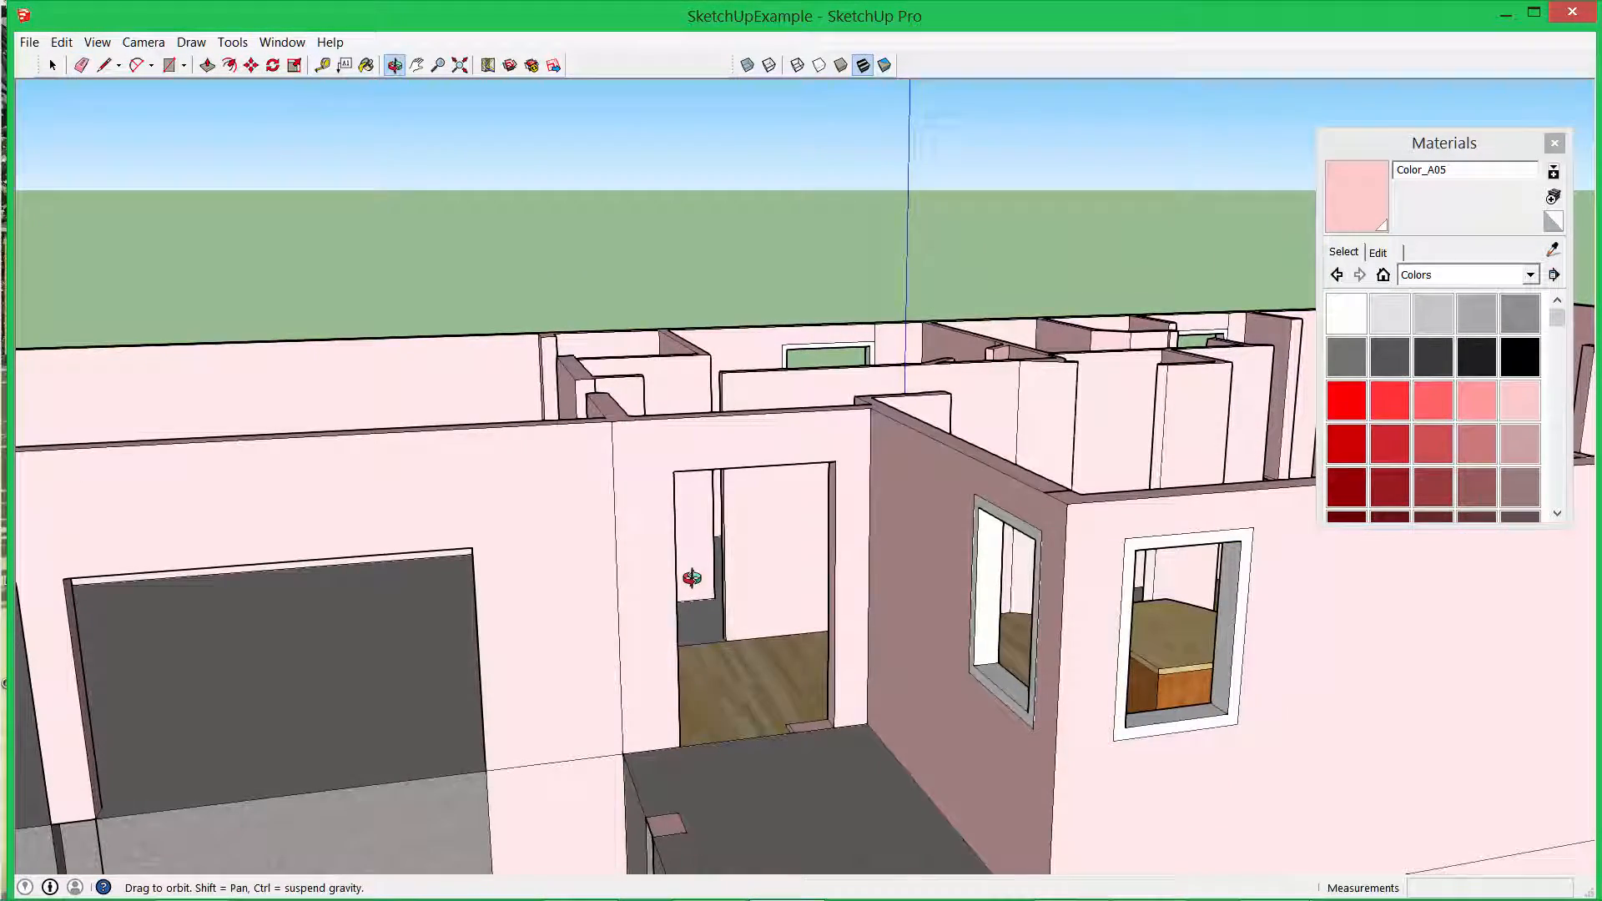
pyautogui.click(616, 615)
# Draw lines from the outer wall corner around the rear patio to close a flat face above it at wall height.
pyautogui.moveTo(645, 459)
pyautogui.mouseDown(button='middle')
pyautogui.moveTo(833, 272)
pyautogui.moveTo(912, 476)
pyautogui.moveTo(483, 665)
pyautogui.mouseUp(button='middle')
pyautogui.keyDown('shift'); pyautogui.moveTo(361, 633); pyautogui.dragTo(1091, 410, button='middle'); pyautogui.keyUp('shift')
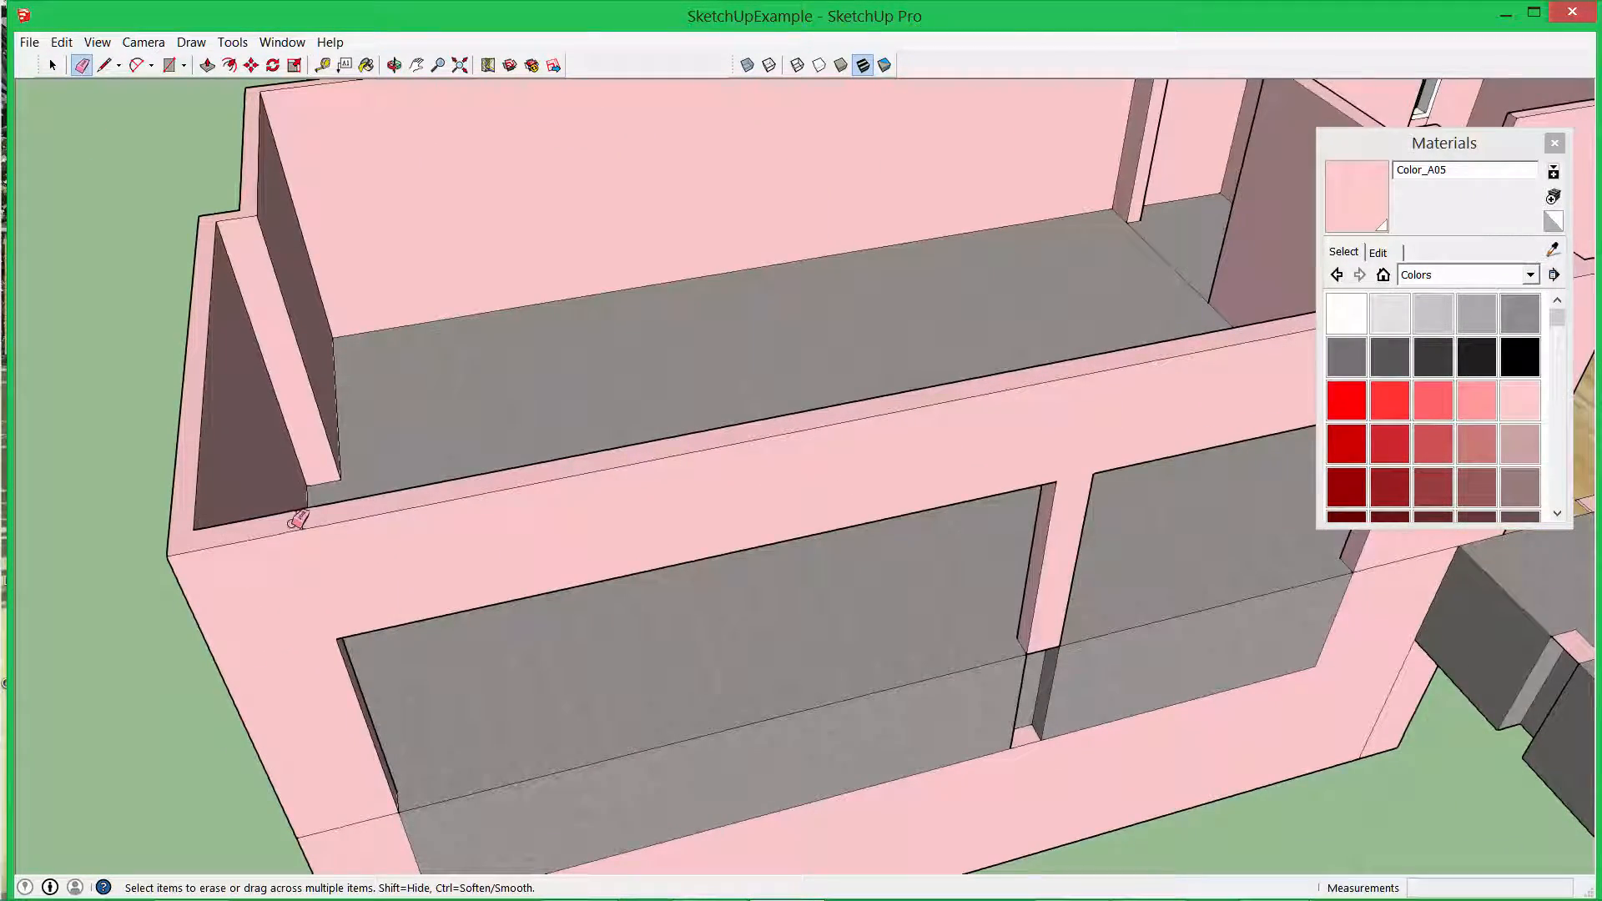
pyautogui.scroll(-5, 332, 545)
pyautogui.moveTo(332, 545)
pyautogui.mouseDown(button='middle')
pyautogui.moveTo(518, 477)
pyautogui.moveTo(484, 534)
pyautogui.moveTo(288, 455)
pyautogui.moveTo(180, 501)
pyautogui.moveTo(75, 515)
pyautogui.moveTo(73, 413)
pyautogui.moveTo(77, 496)
pyautogui.moveTo(13, 467)
pyautogui.mouseUp(button='middle')
pyautogui.moveTo(975, 484)
pyautogui.keyDown('shift'); pyautogui.mouseDown(button='middle')
pyautogui.moveTo(762, 477)
pyautogui.moveTo(830, 414)
pyautogui.mouseUp(button='middle'); pyautogui.keyUp('shift')
pyautogui.click(106, 65)
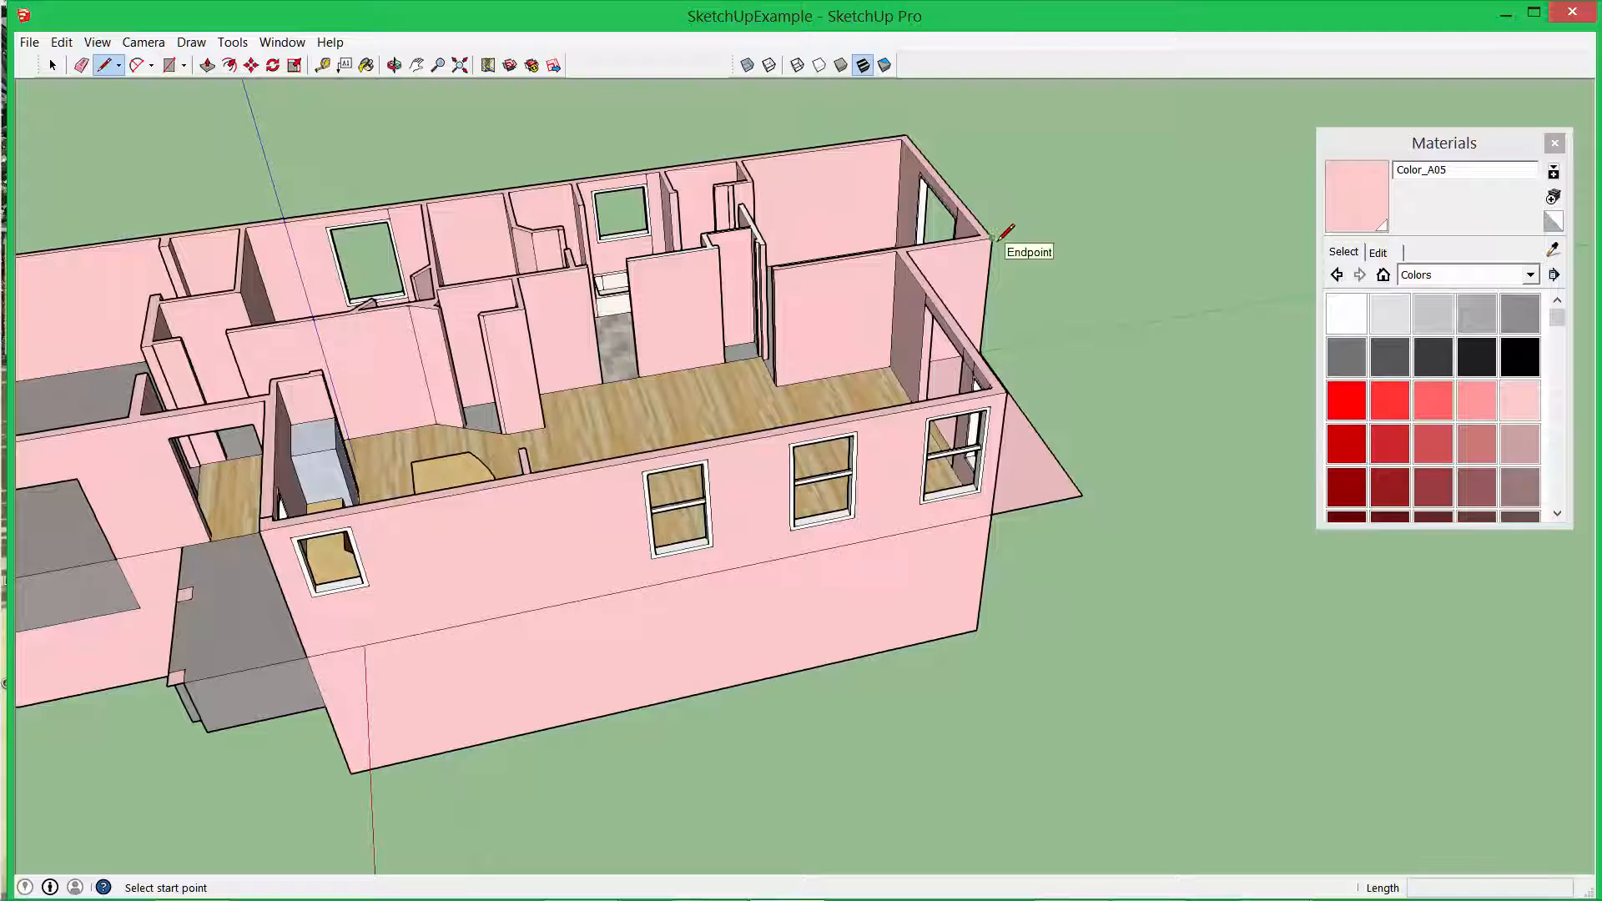
pyautogui.click(992, 238)
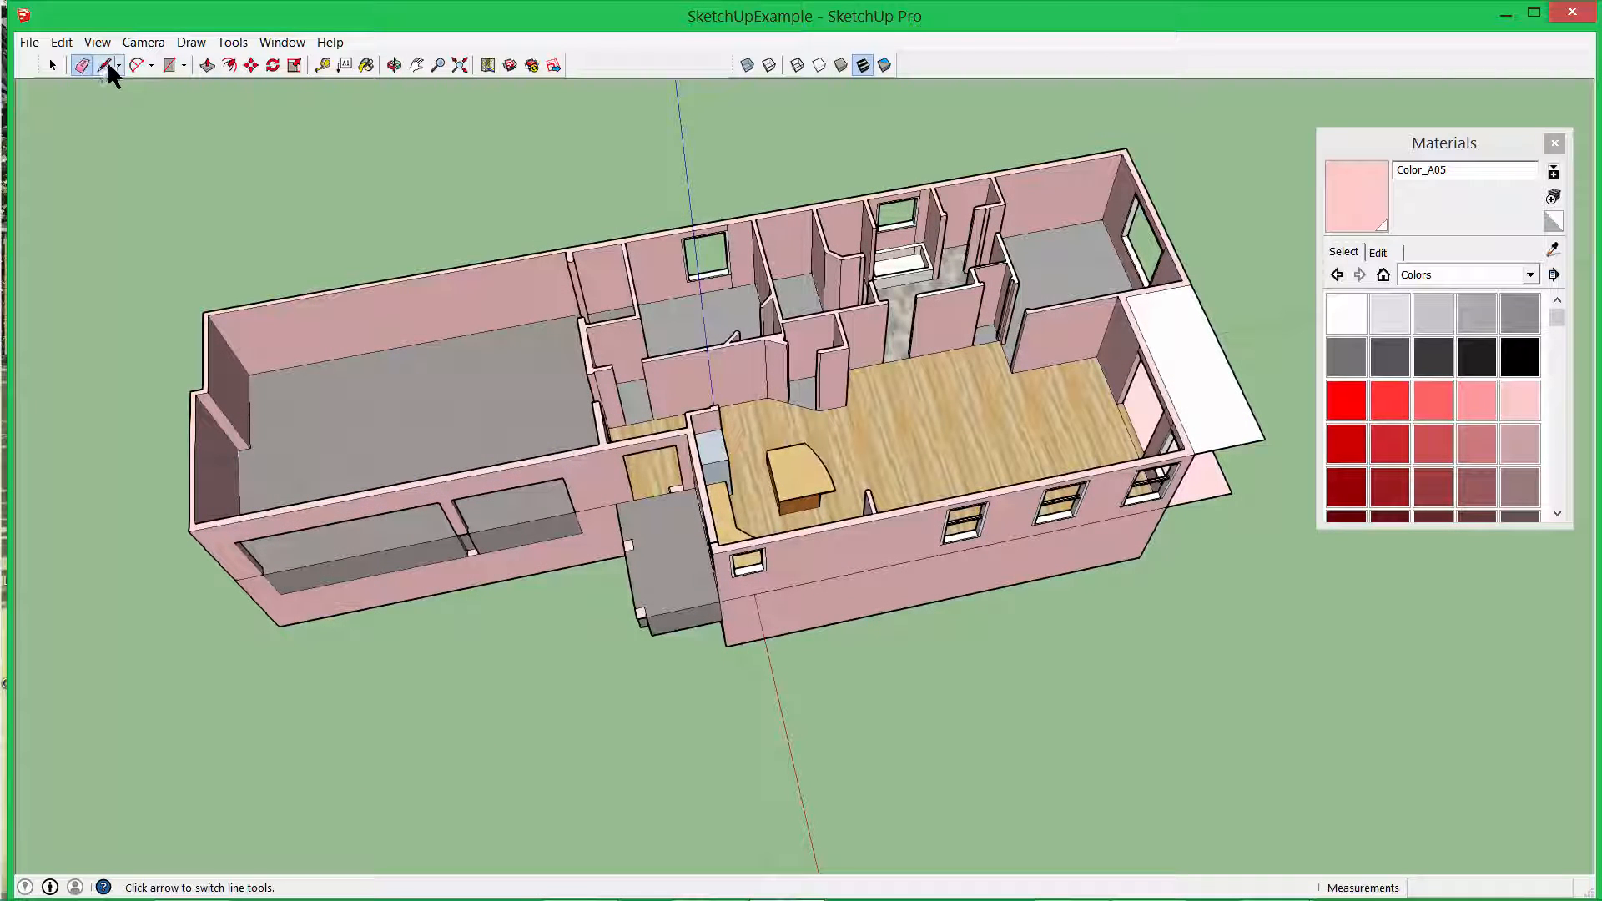
# Draw a line about 5' 10" along the top of the grey-floored room's inner wall to cap the whole house with ceiling faces.
pyautogui.click(106, 65)
pyautogui.click(576, 318)
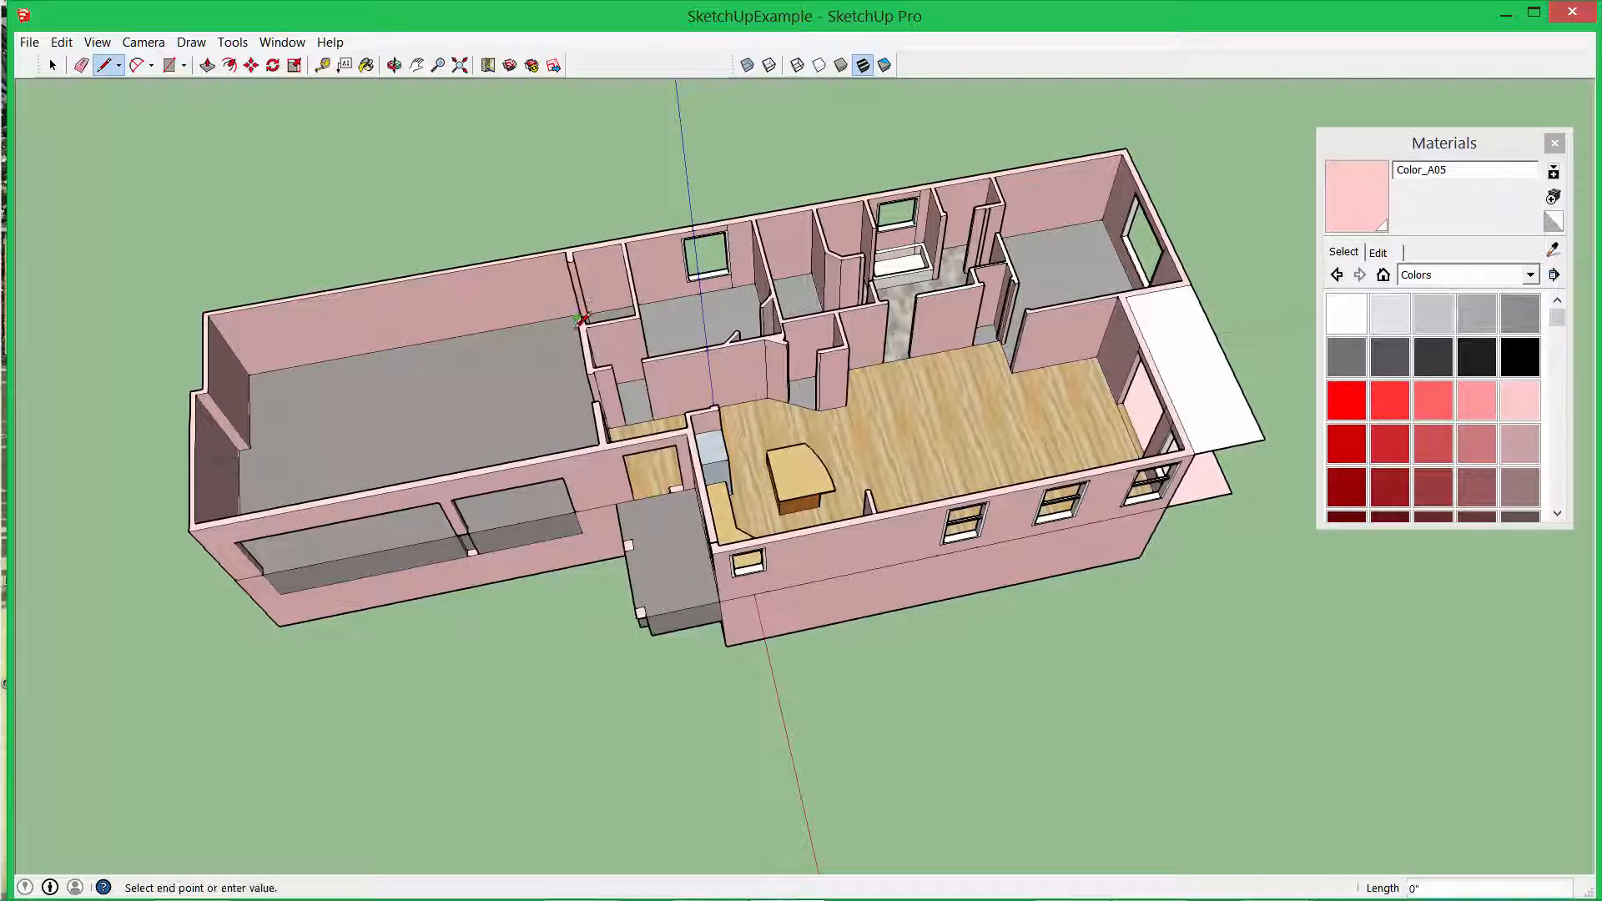
pyautogui.click(588, 374)
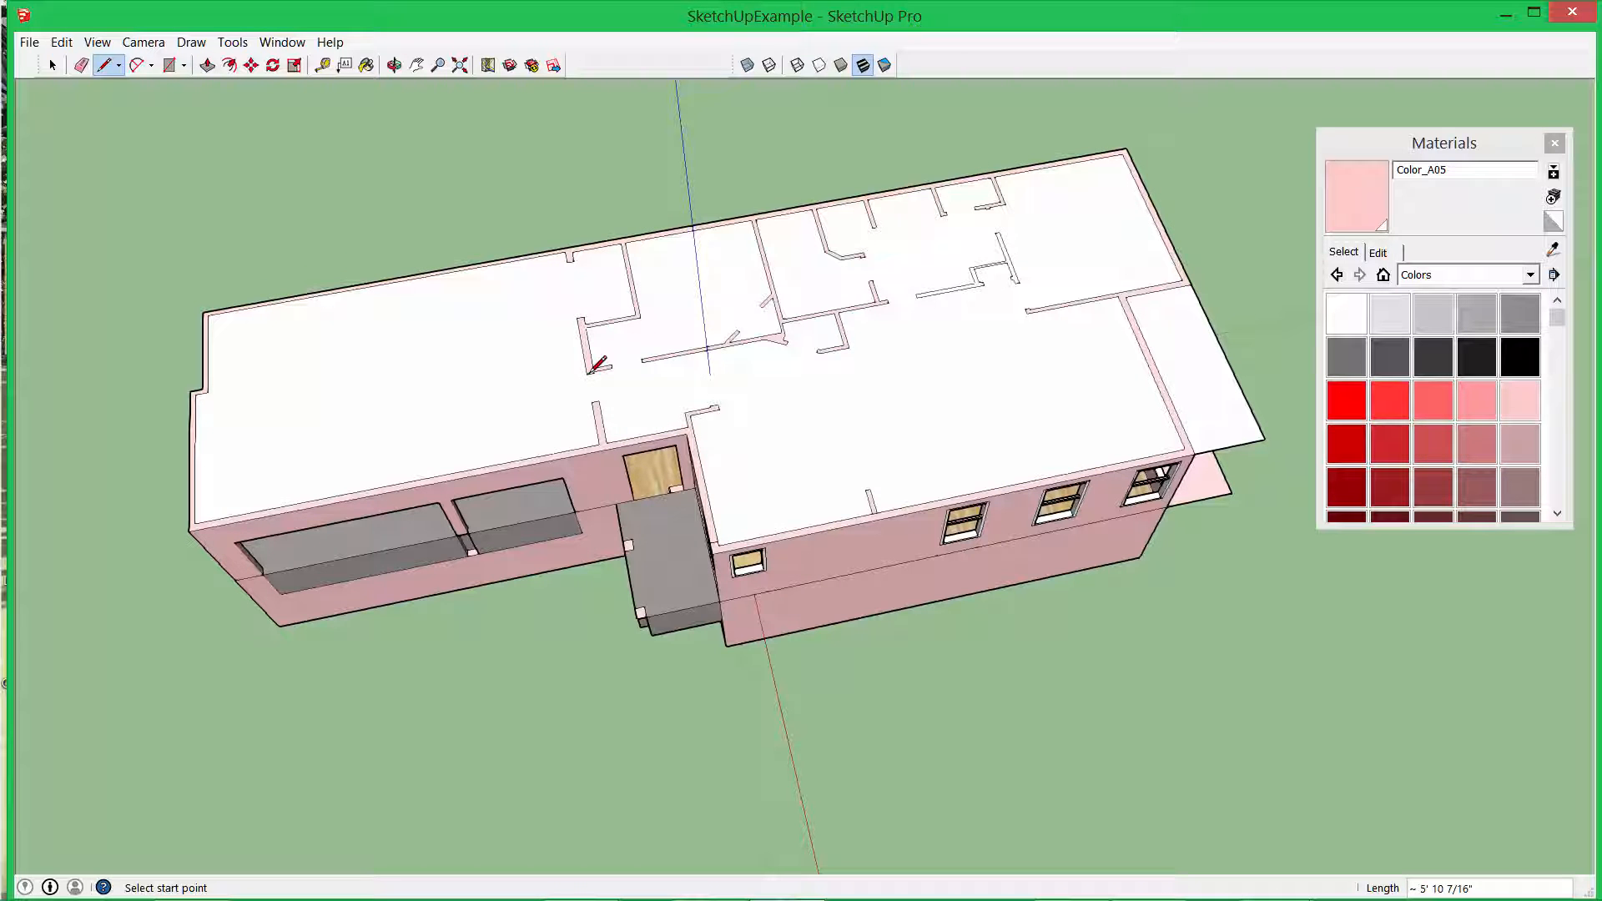
# Paint the underside of the ceiling inside the rooms with Color_C09.
pyautogui.moveTo(598, 364); pyautogui.dragTo(529, 278, button='middle')
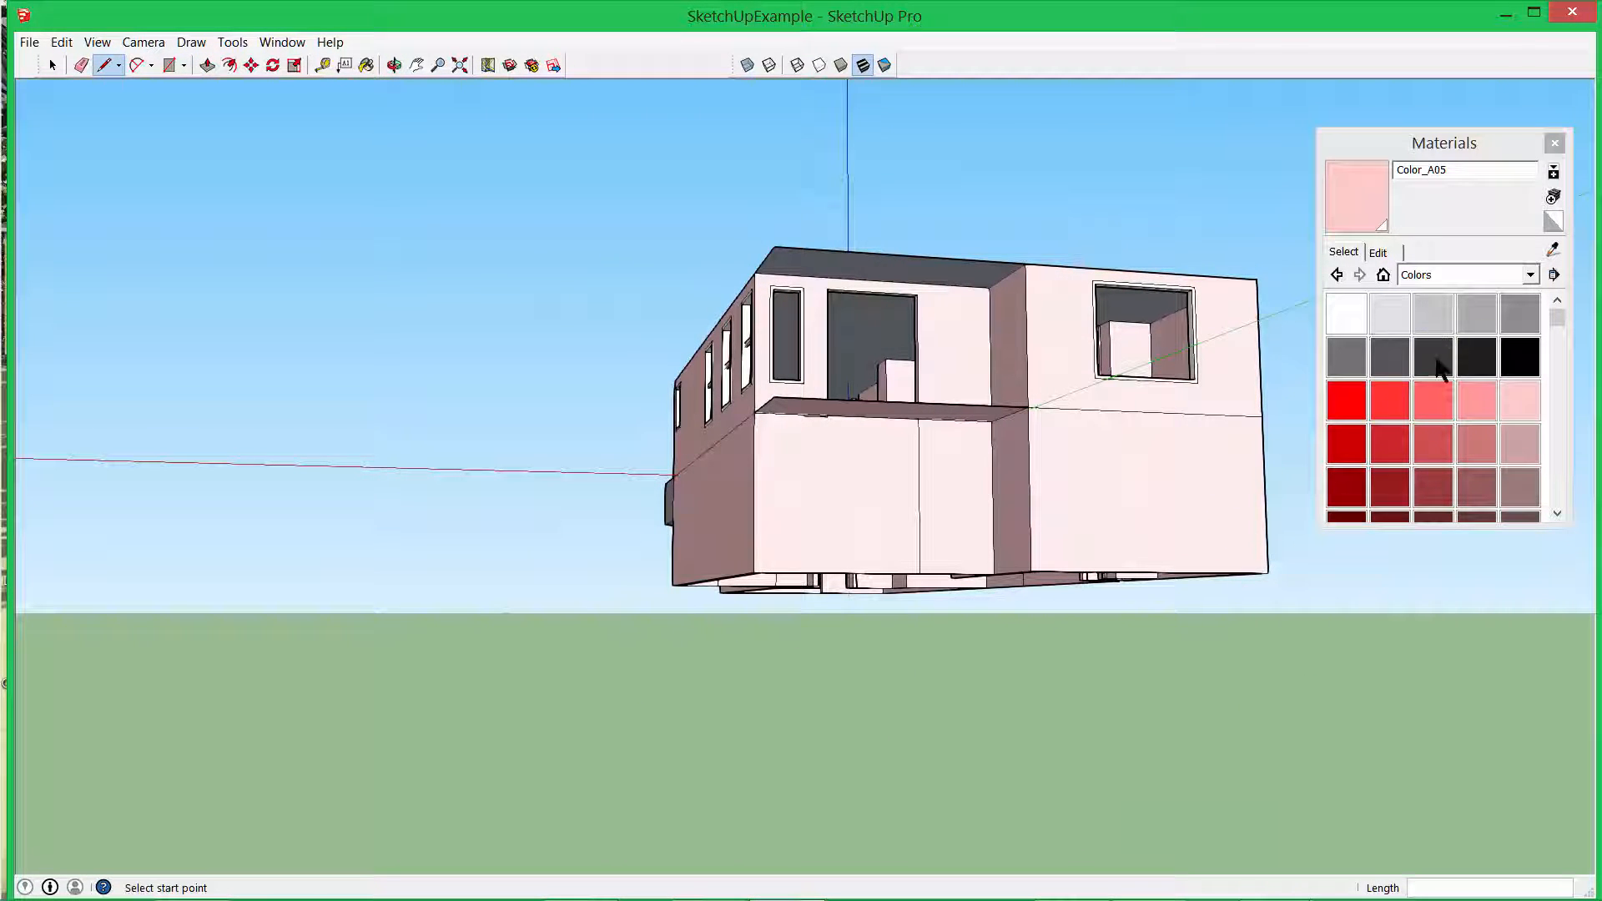
pyautogui.click(1474, 398)
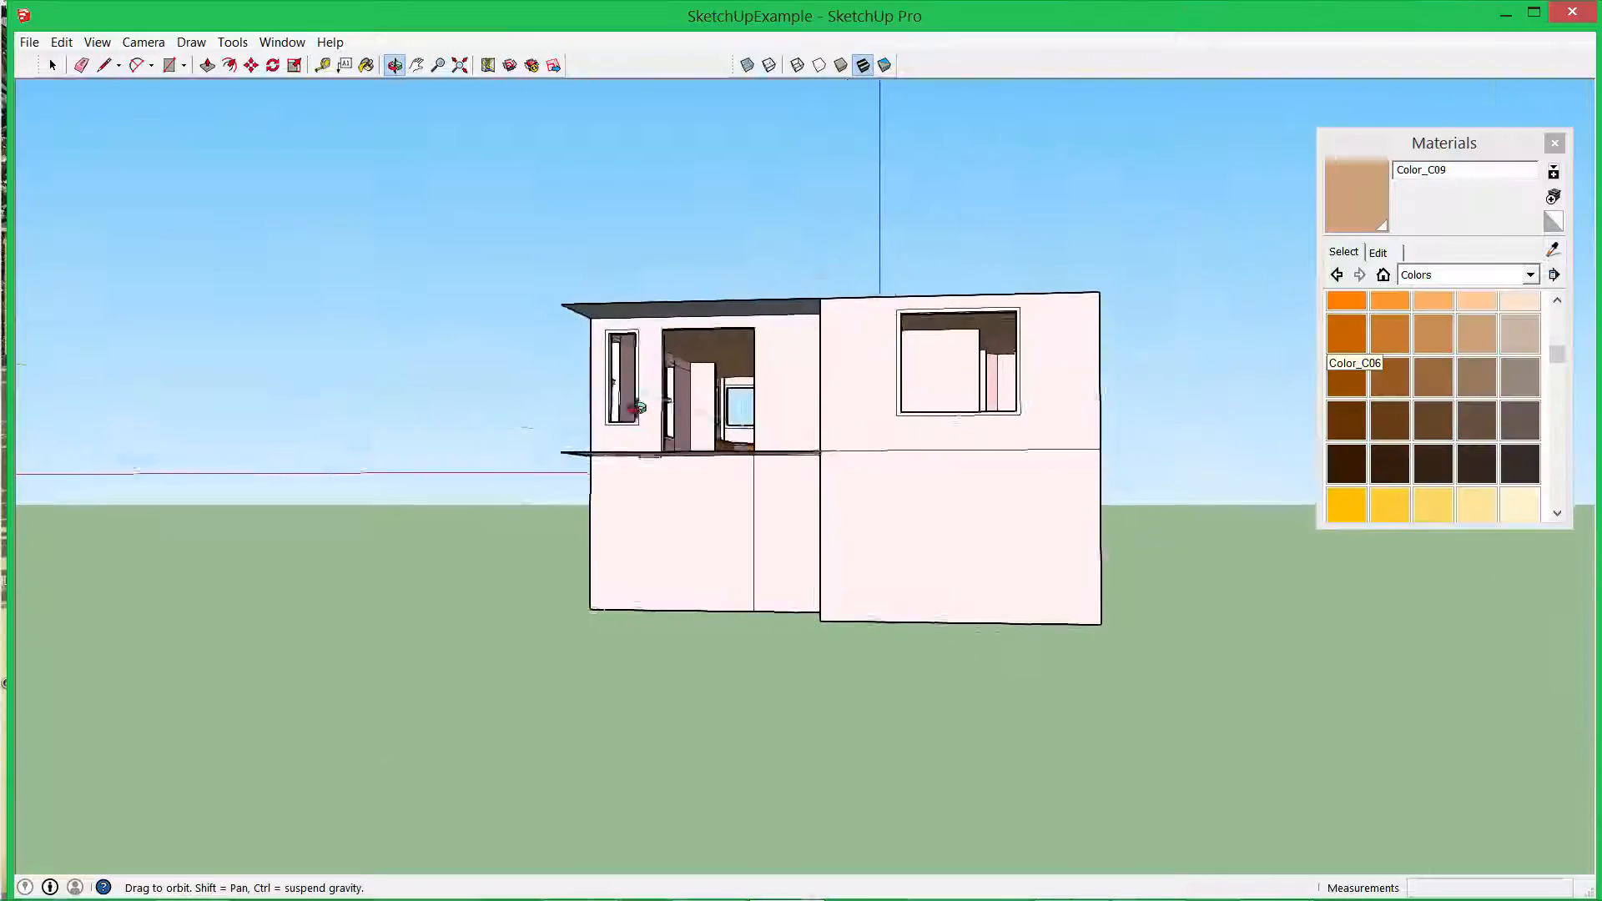
pyautogui.moveTo(985, 371); pyautogui.dragTo(547, 335, button='middle')
# Select the outer top edges around the house and offset them 12" outward for the roof overhang.
pyautogui.click(52, 66)
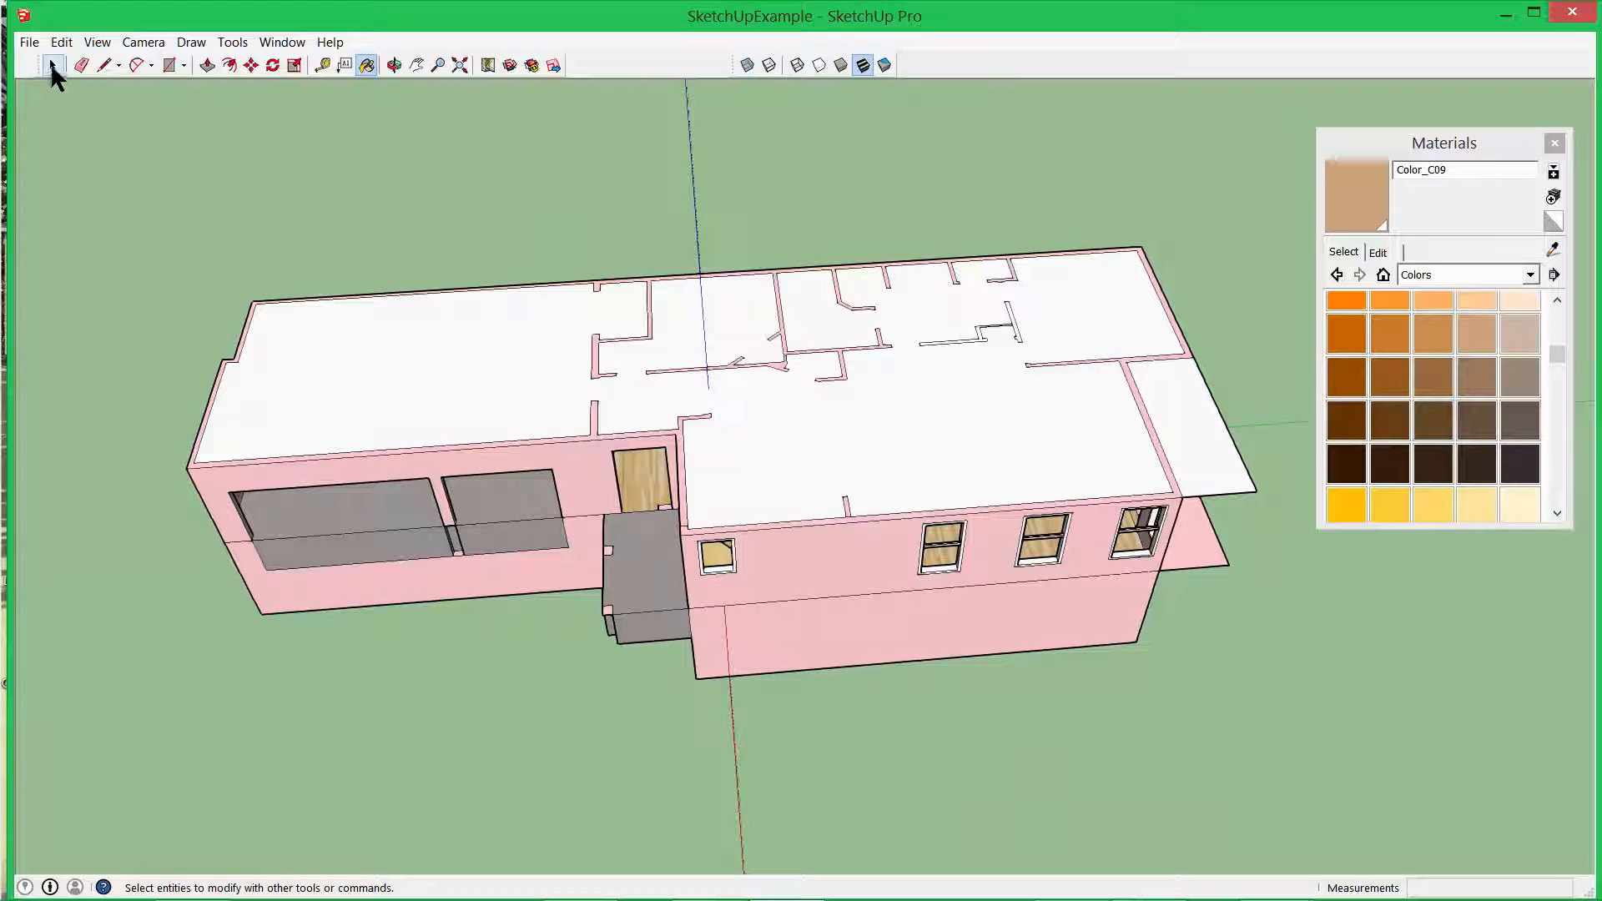
pyautogui.click(498, 450)
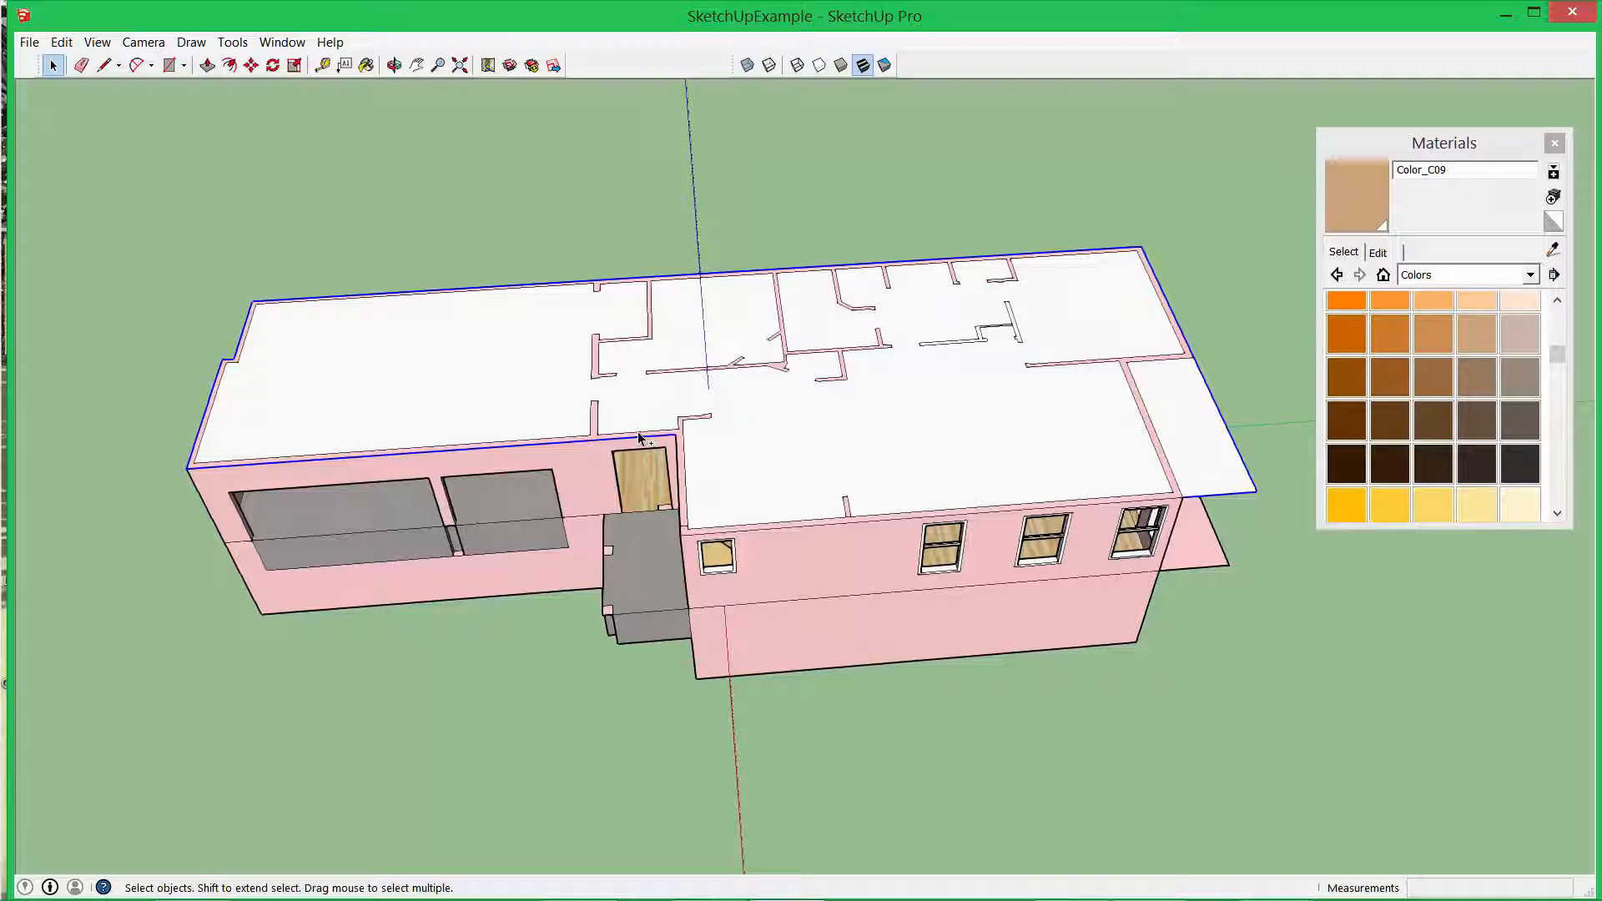
pyautogui.click(229, 65)
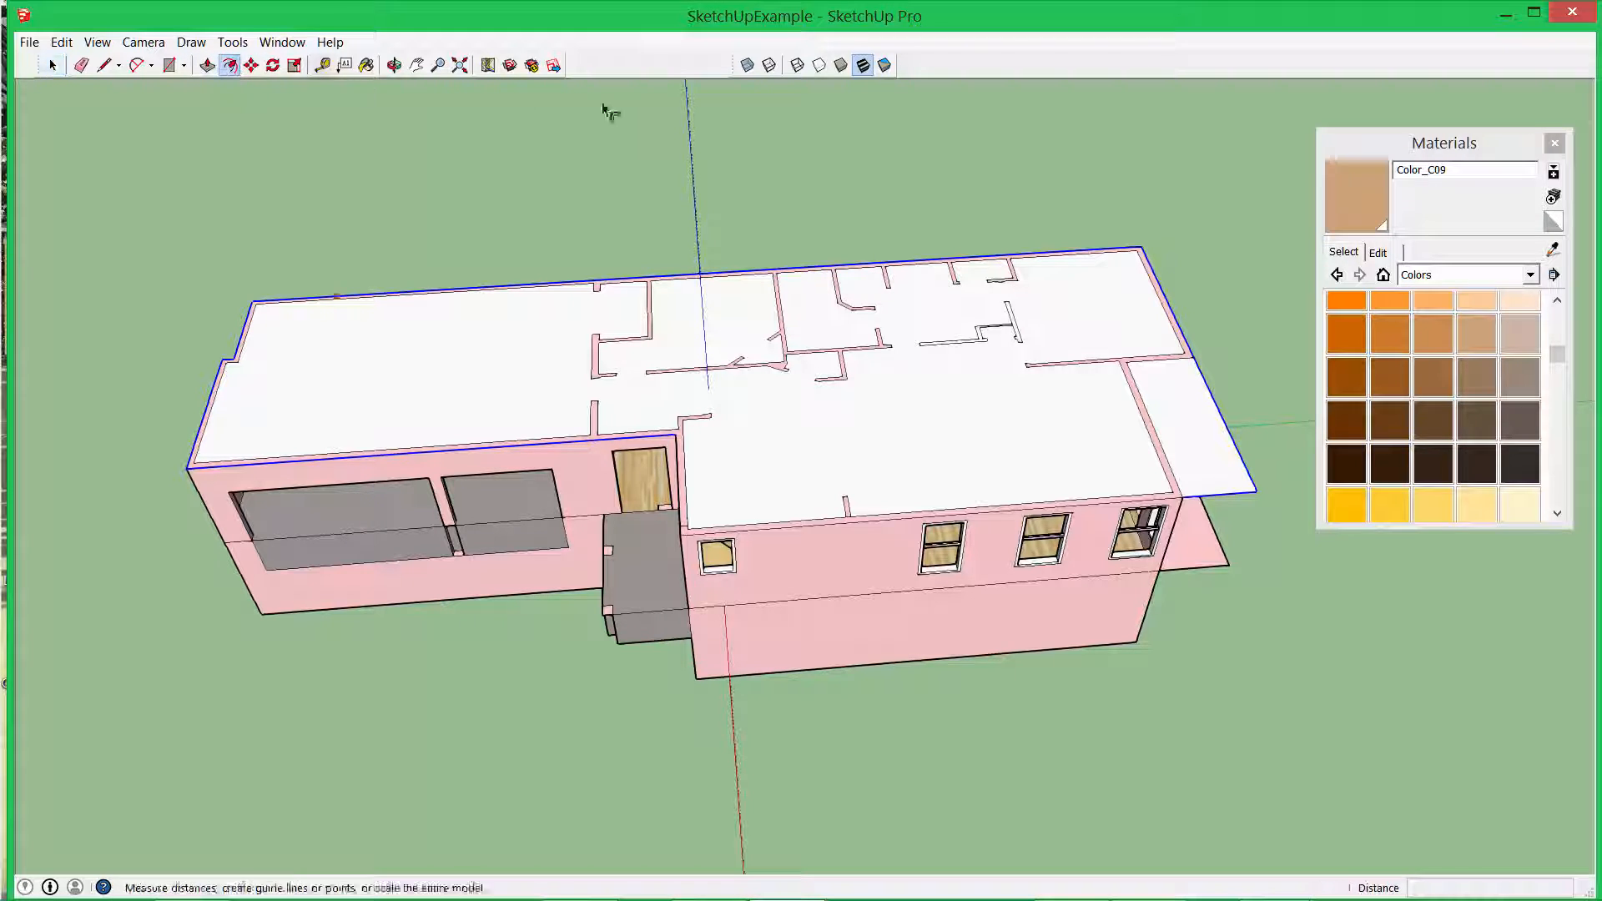
pyautogui.click(1204, 377)
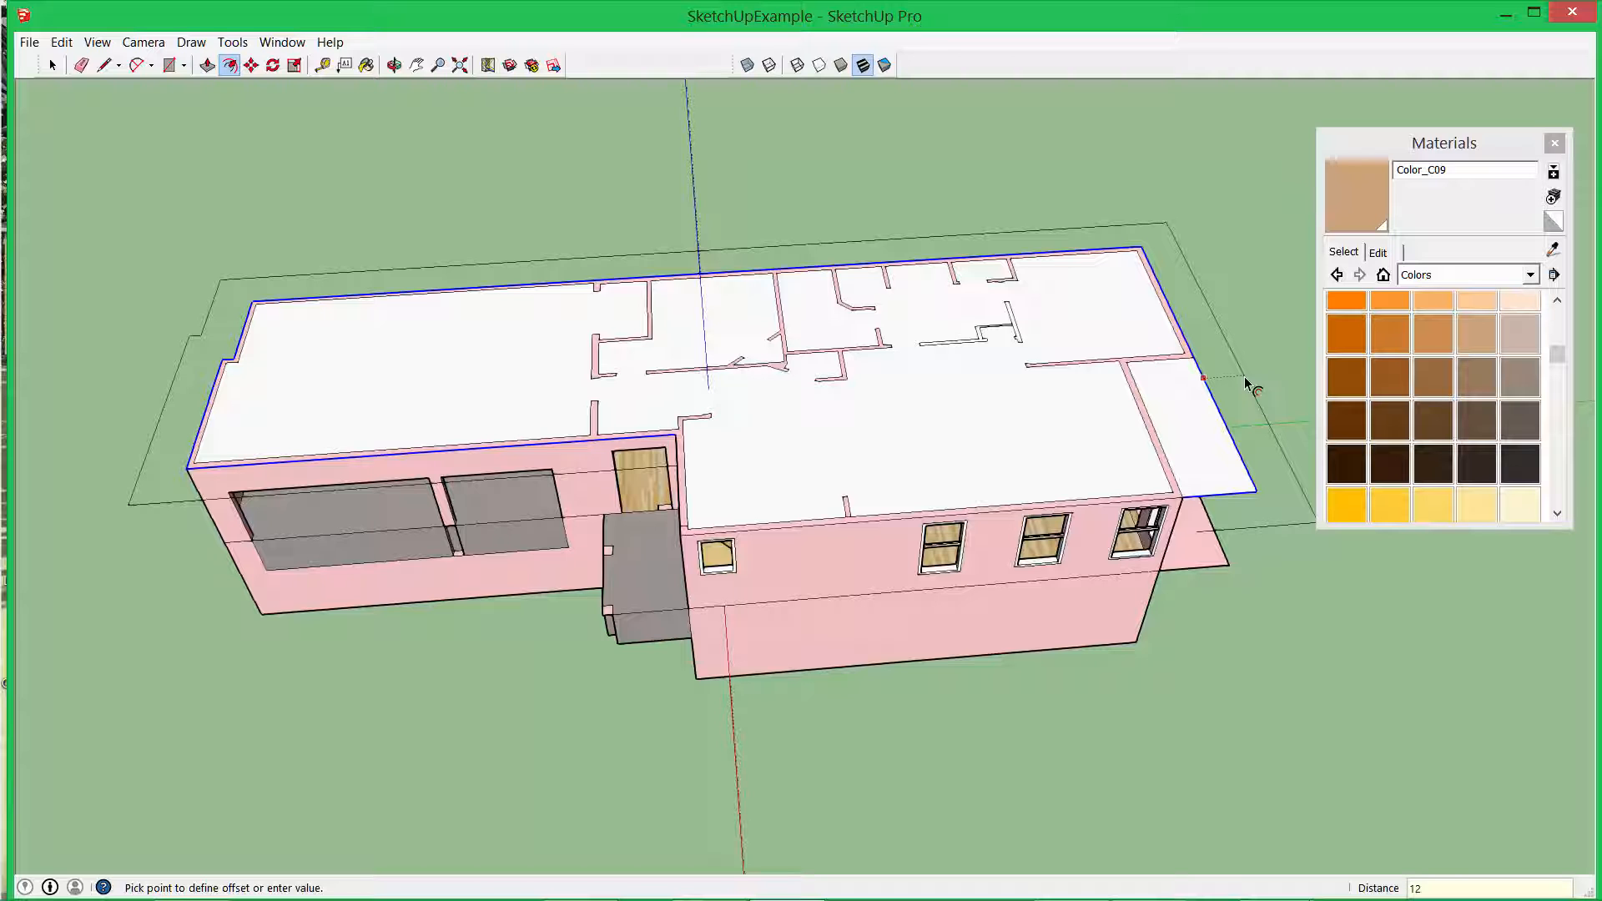
pyautogui.press('Return')
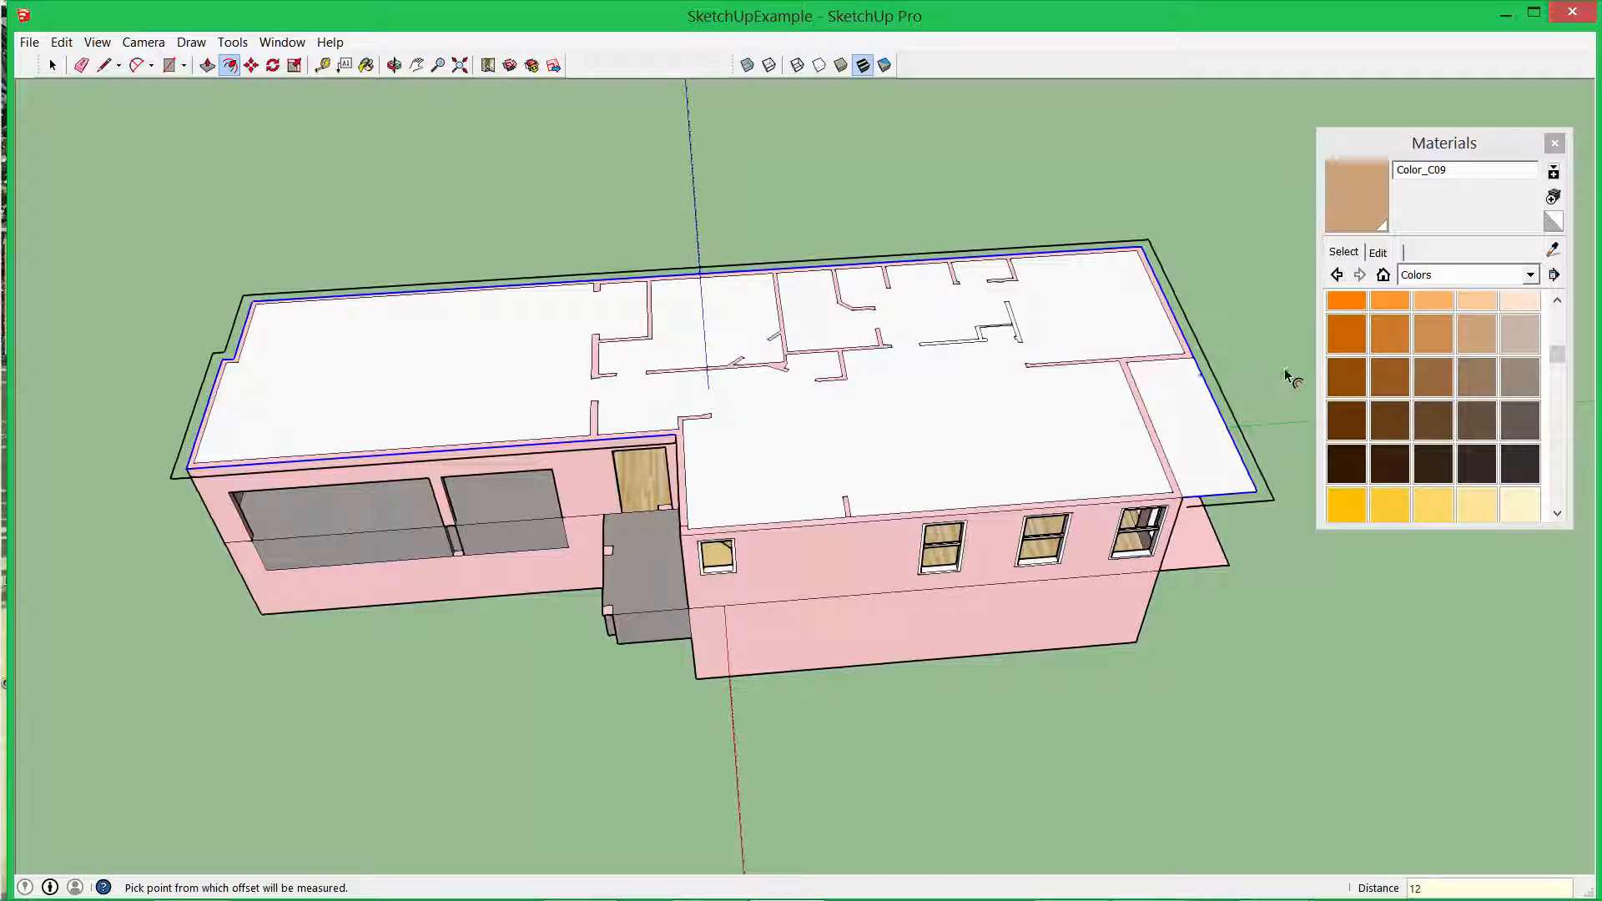
# Draw a 9' vertical line from the midpoint of the wall edge beside the entry door up to the roof edge.
pyautogui.moveTo(295, 353); pyautogui.dragTo(573, 245, button='middle')
pyautogui.click(103, 65)
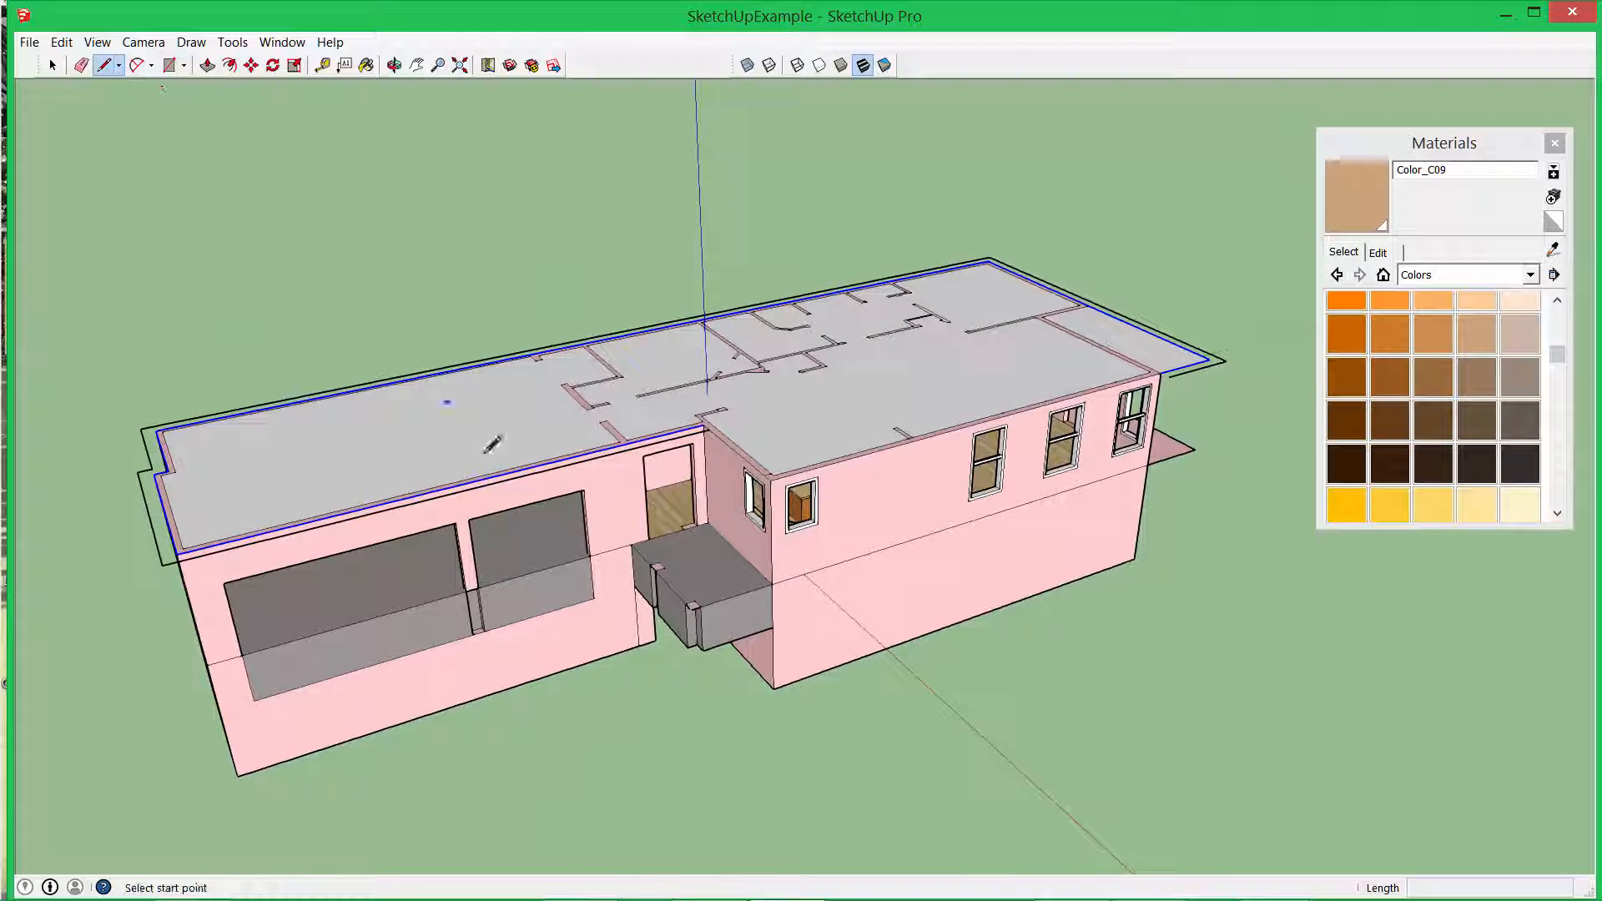
pyautogui.click(611, 550)
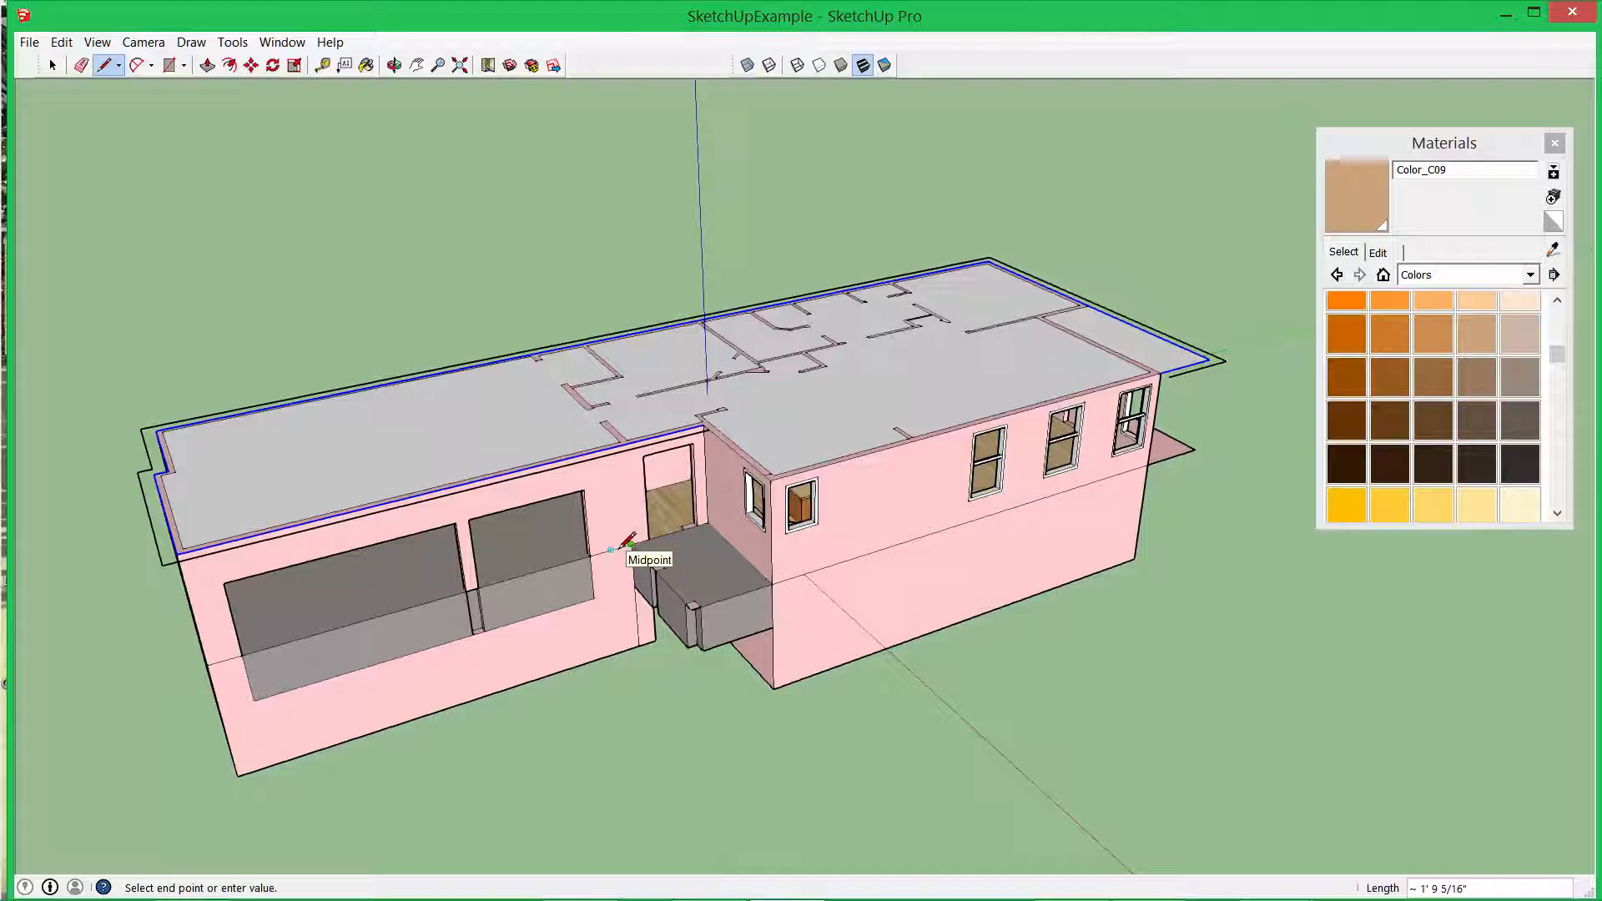
pyautogui.press('Escape')
pyautogui.click(619, 546)
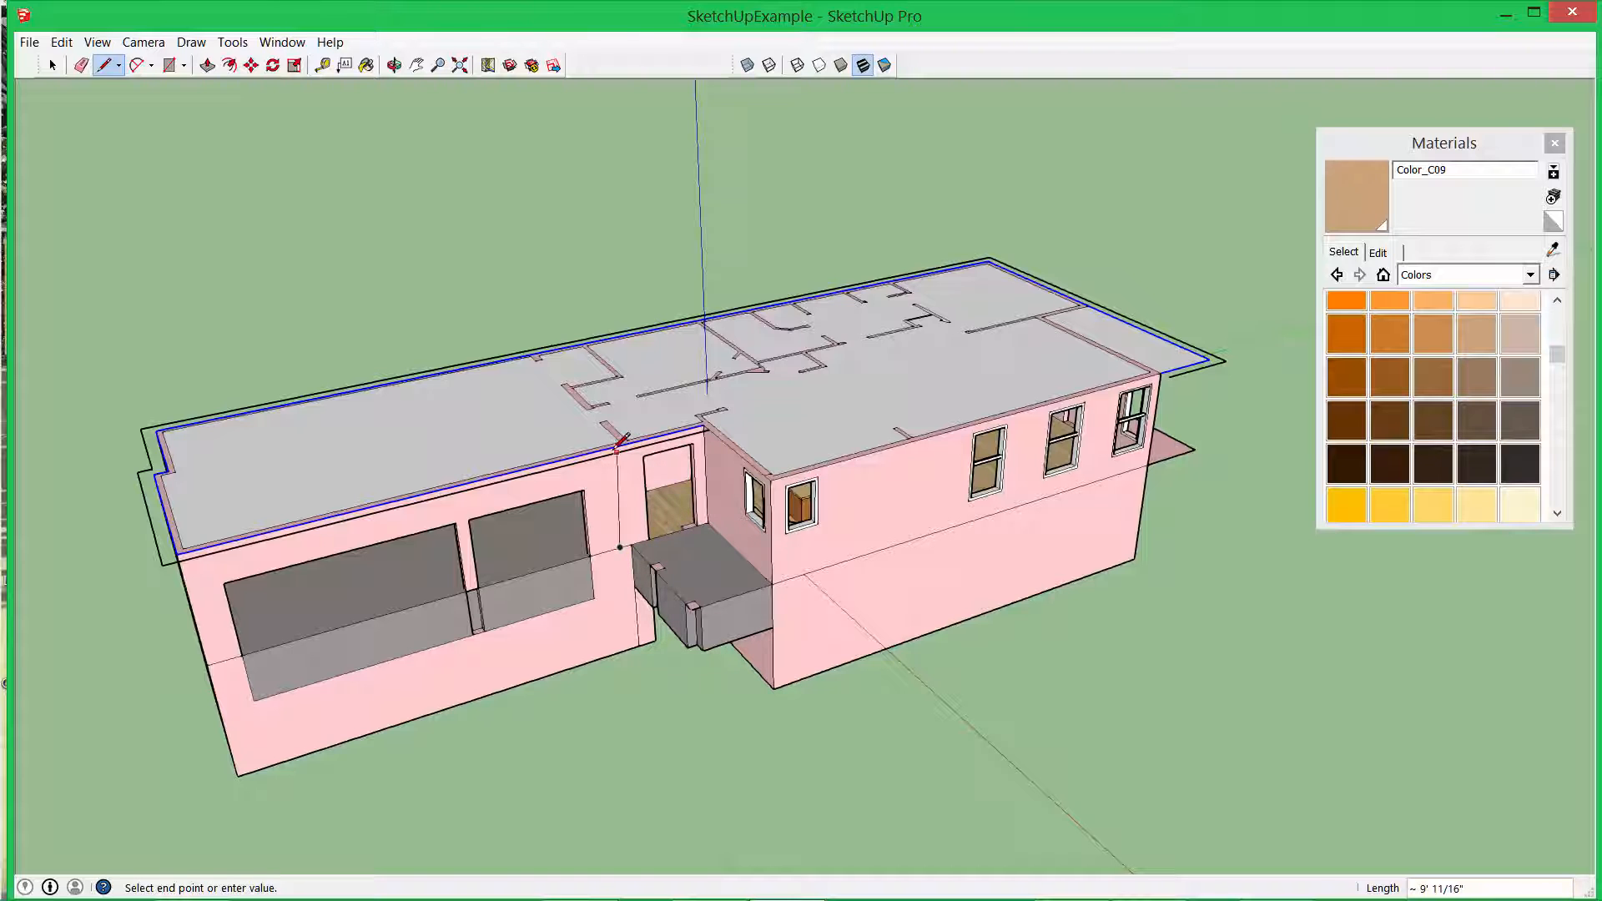
pyautogui.scroll(5, 618, 443)
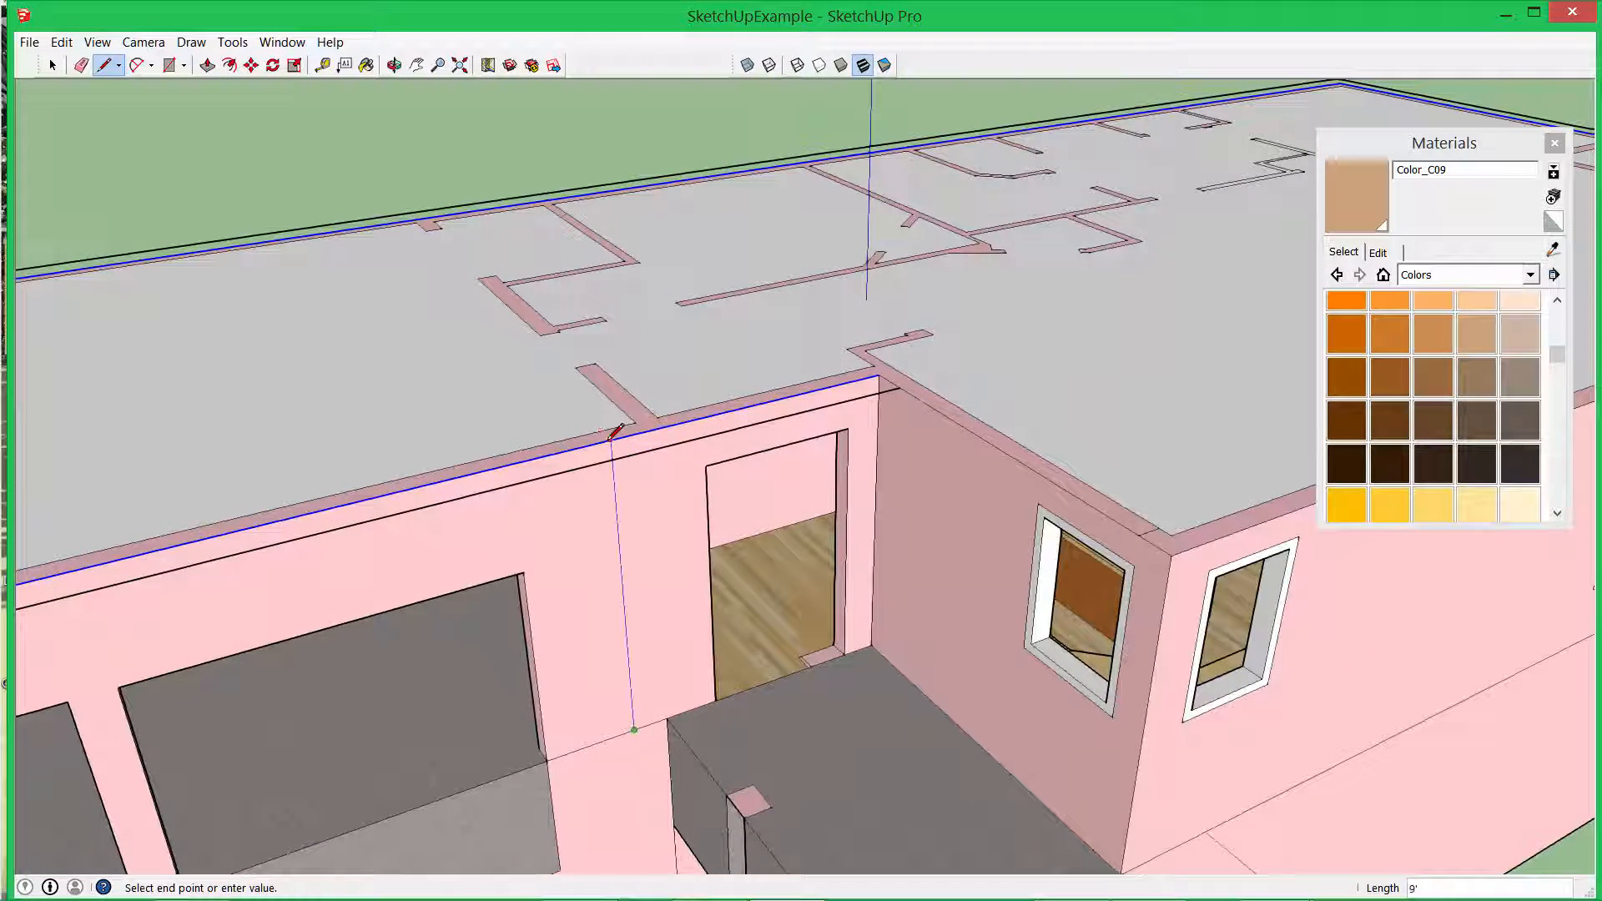
pyautogui.click(611, 435)
# Outline the front overhang from the vertical line's upper end out over the porch, then about 46' 10" along the front to the offset's end.
pyautogui.scroll(-3, 611, 435)
pyautogui.moveTo(614, 441); pyautogui.dragTo(814, 230, button='middle')
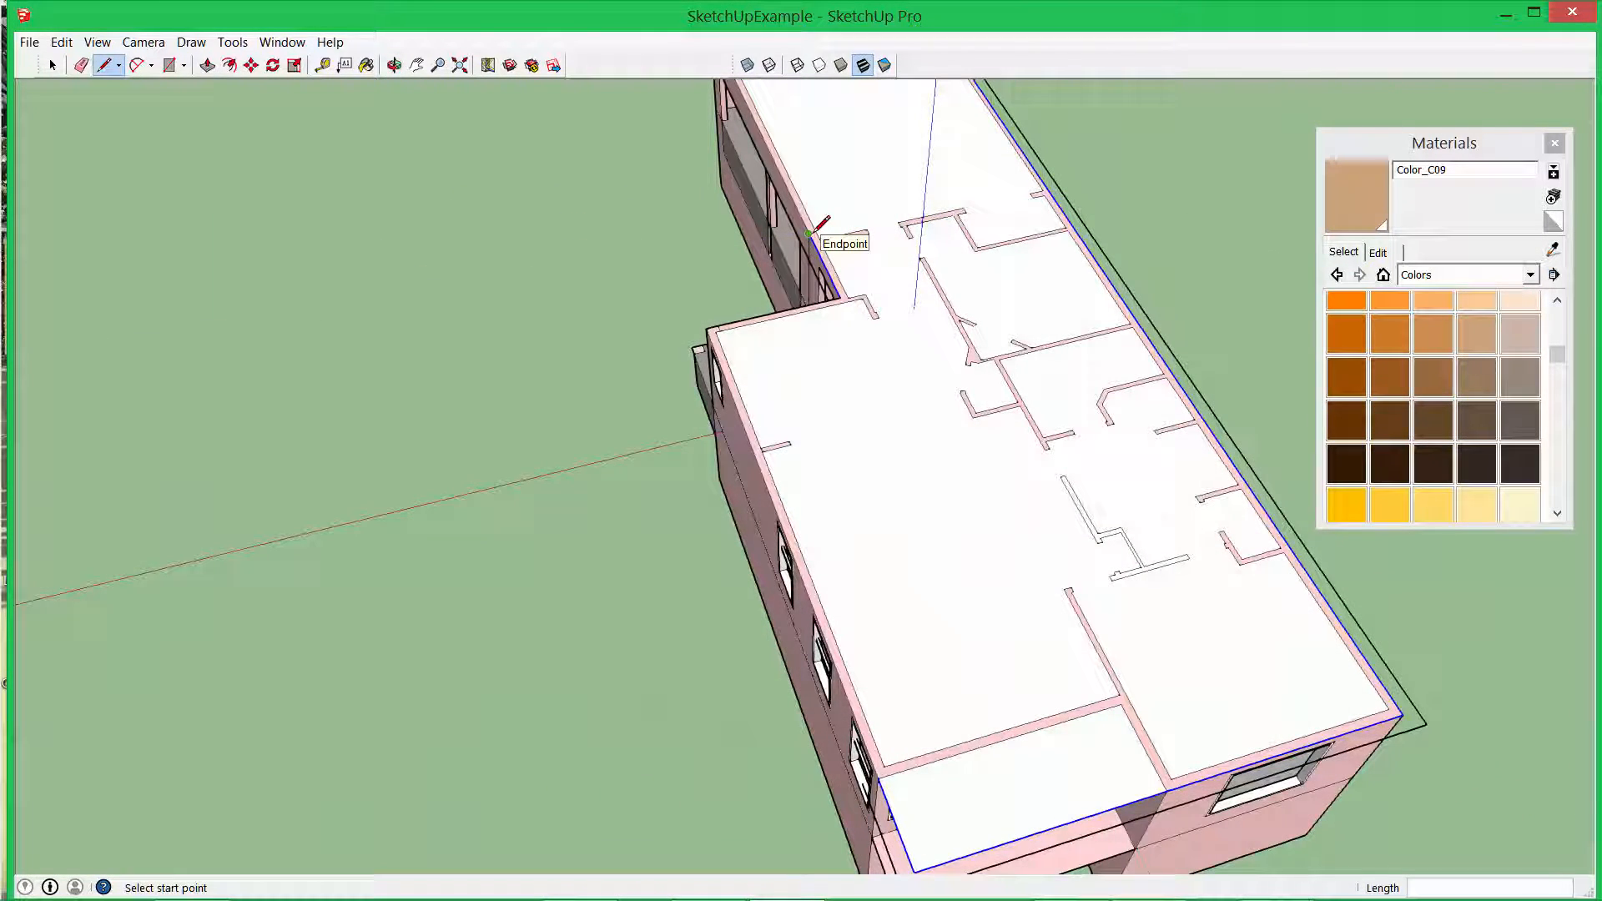
pyautogui.click(814, 230)
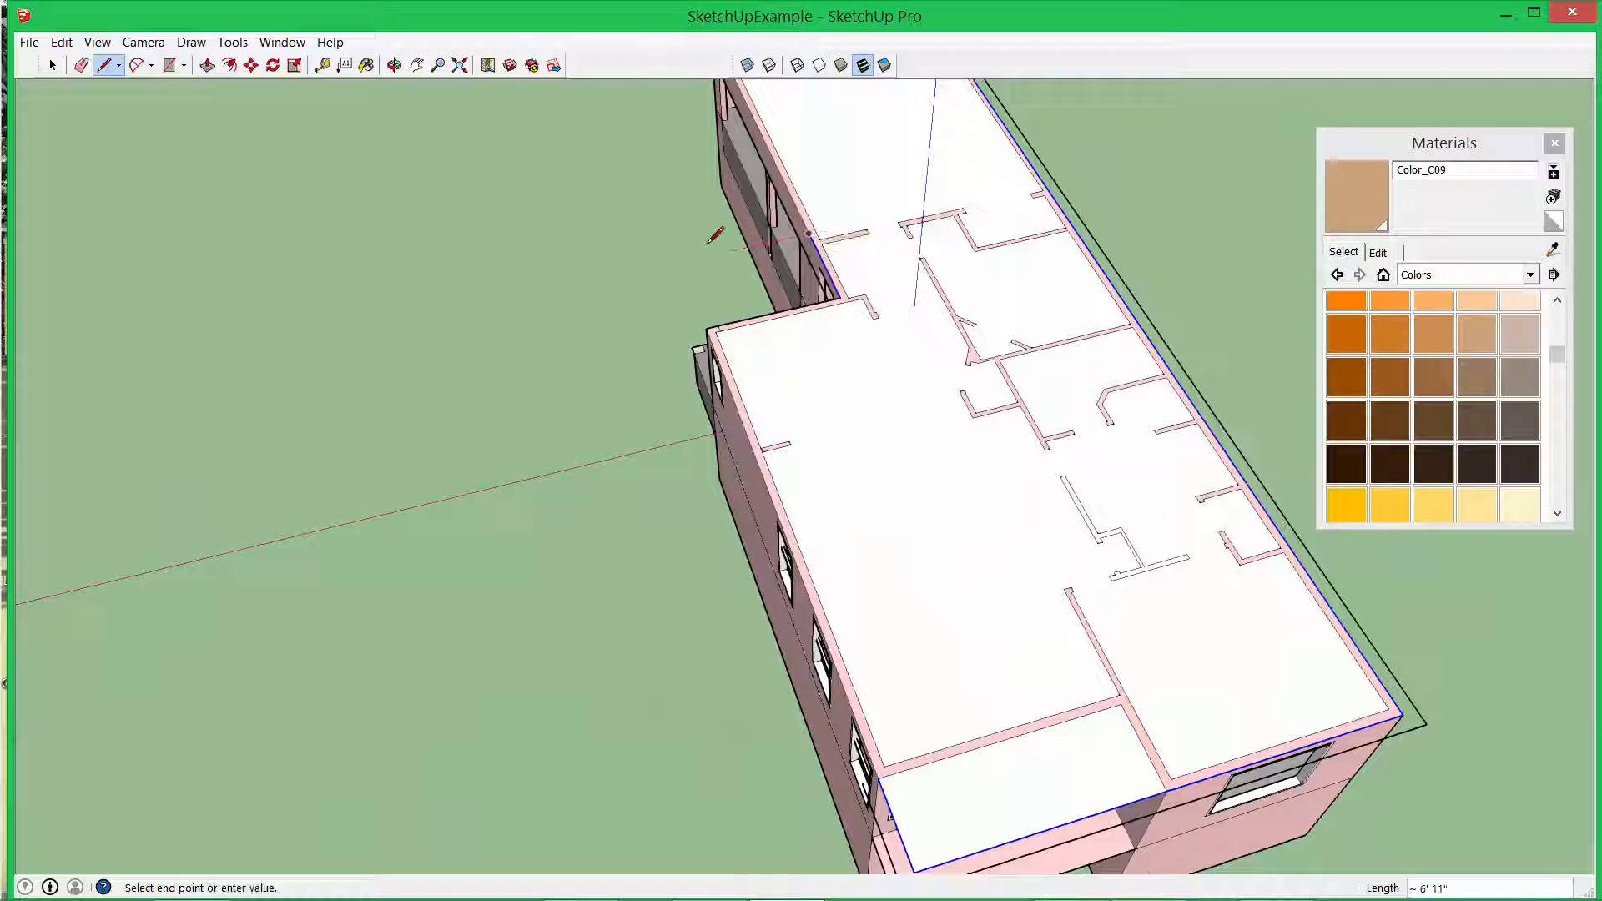
pyautogui.moveTo(647, 247); pyautogui.dragTo(650, 198, button='middle')
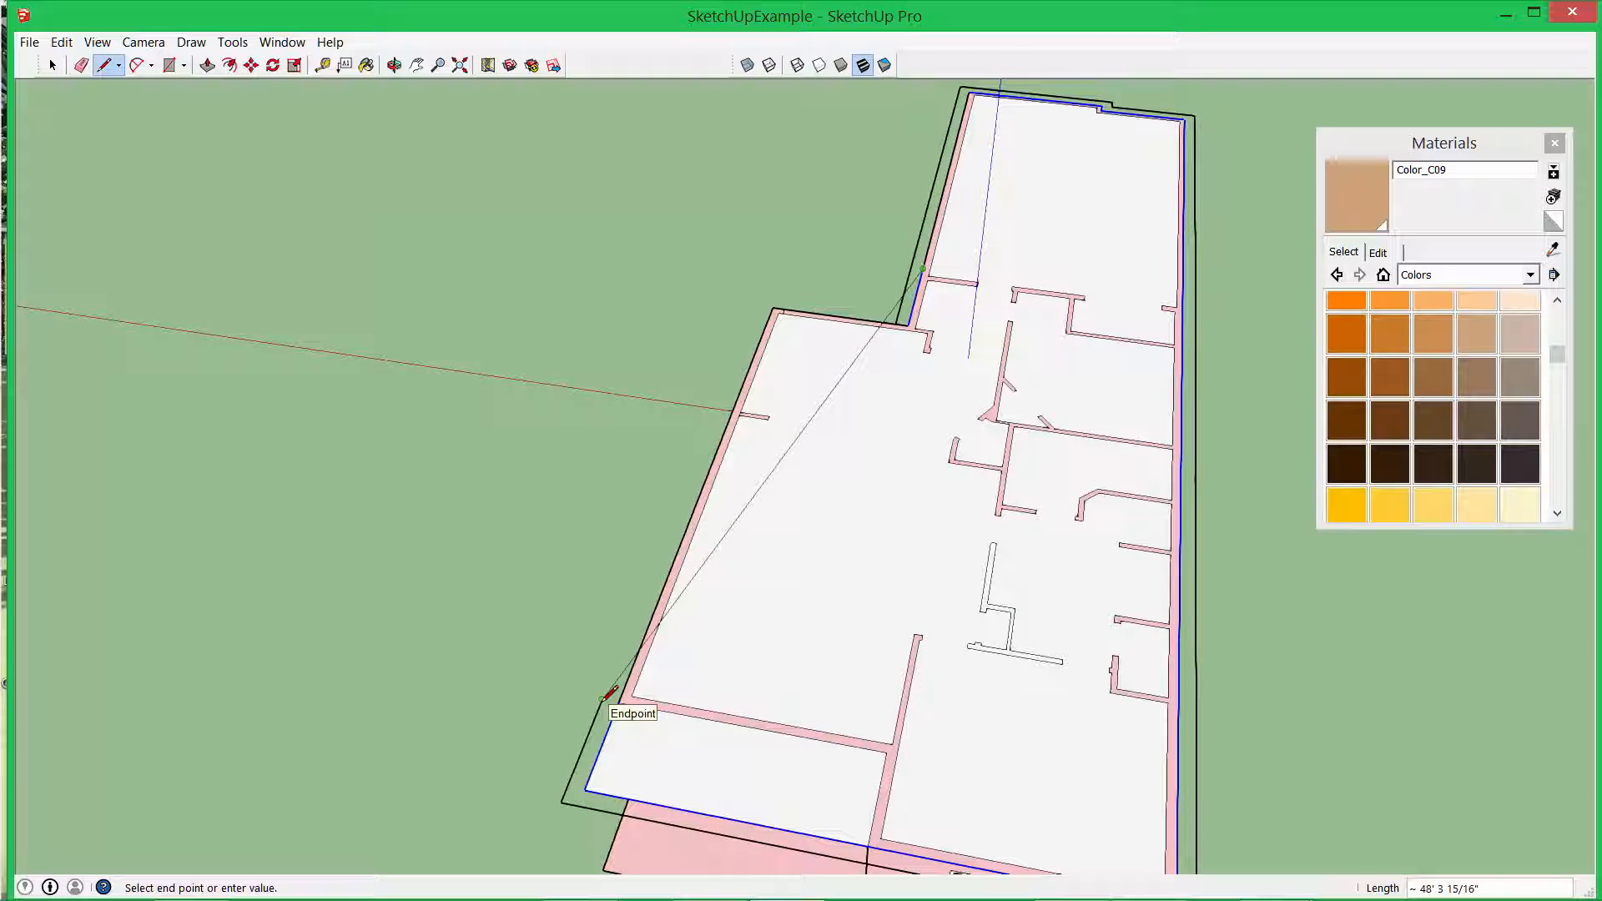
pyautogui.click(782, 250)
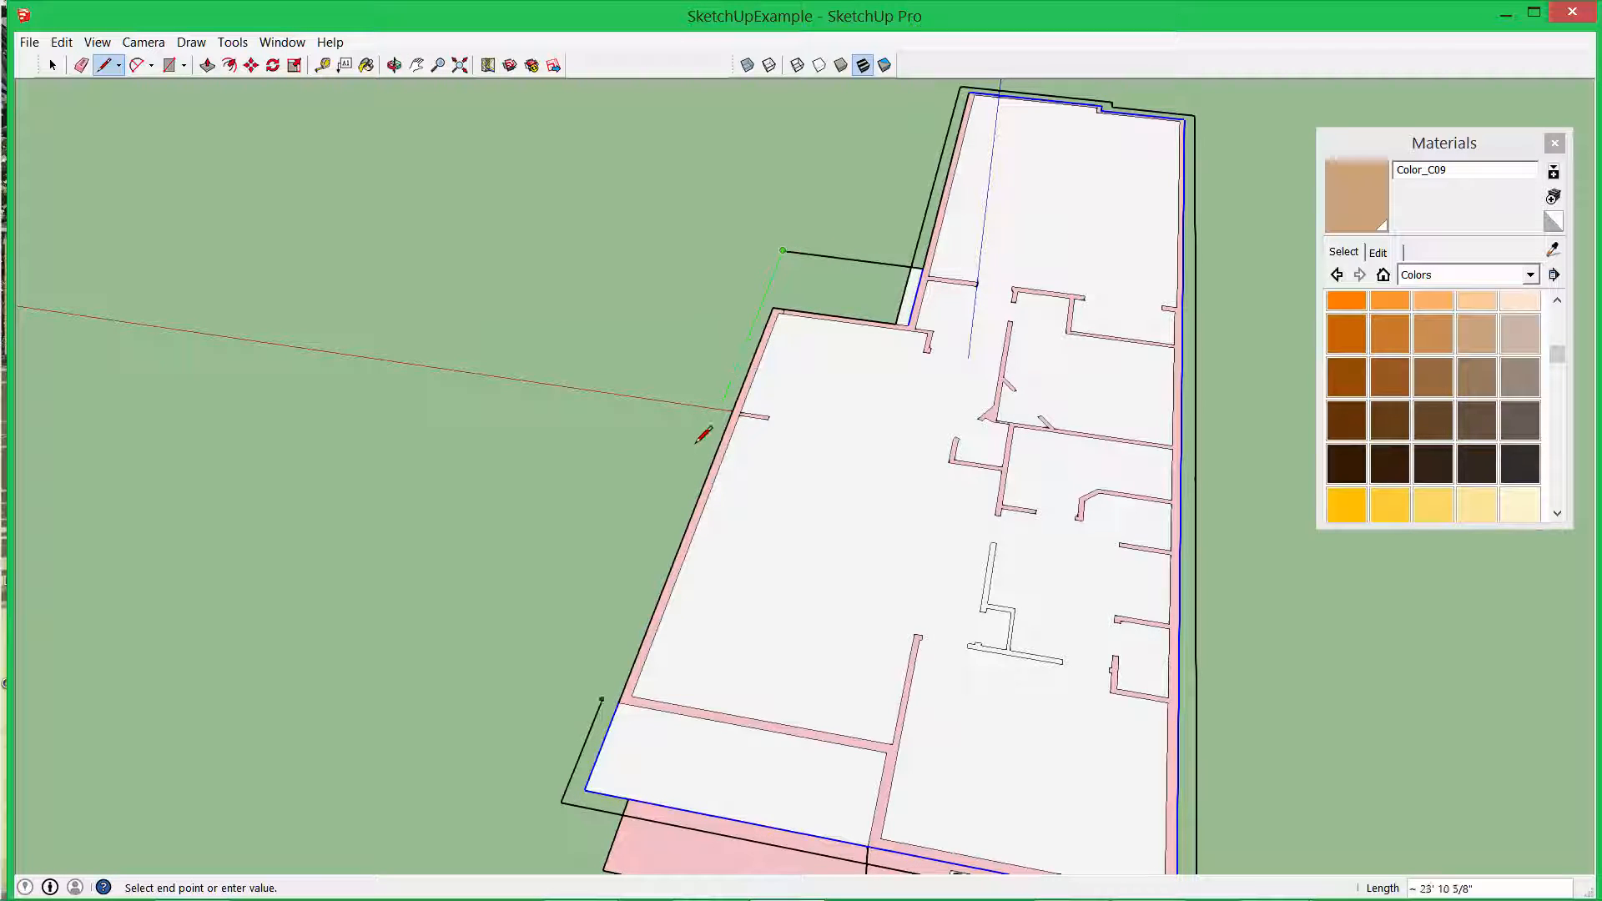
pyautogui.click(602, 694)
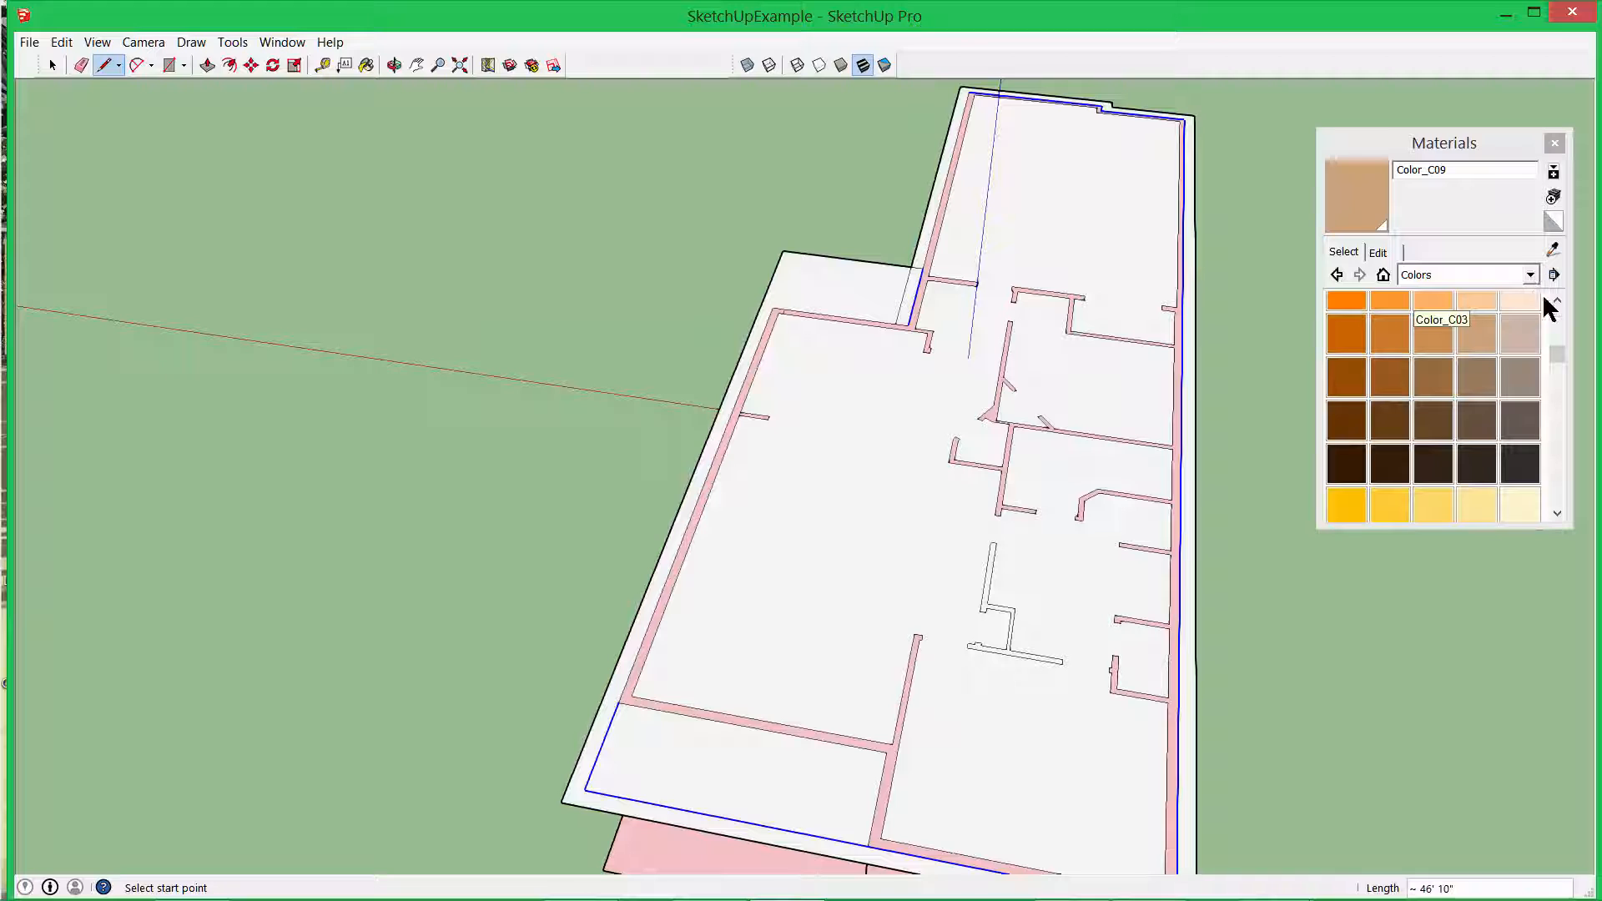
# Paint the underside of the roof overhang with white Color_000.
pyautogui.moveTo(1557, 355); pyautogui.dragTo(1557, 304)
pyautogui.click(1353, 321)
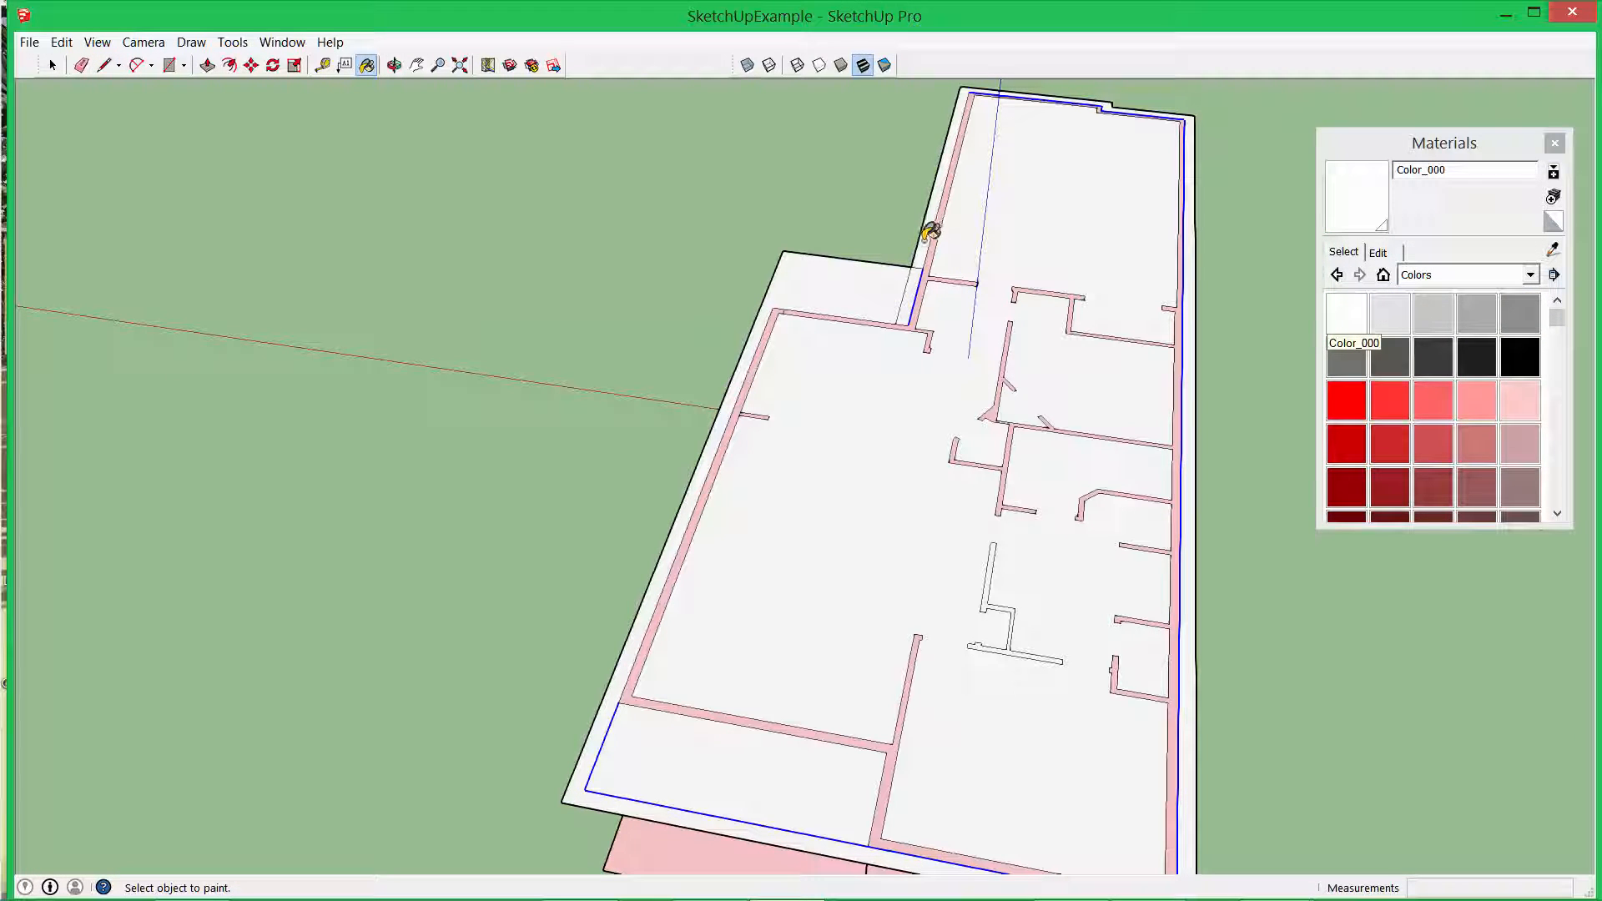
pyautogui.moveTo(665, 429); pyautogui.dragTo(991, 206, button='middle')
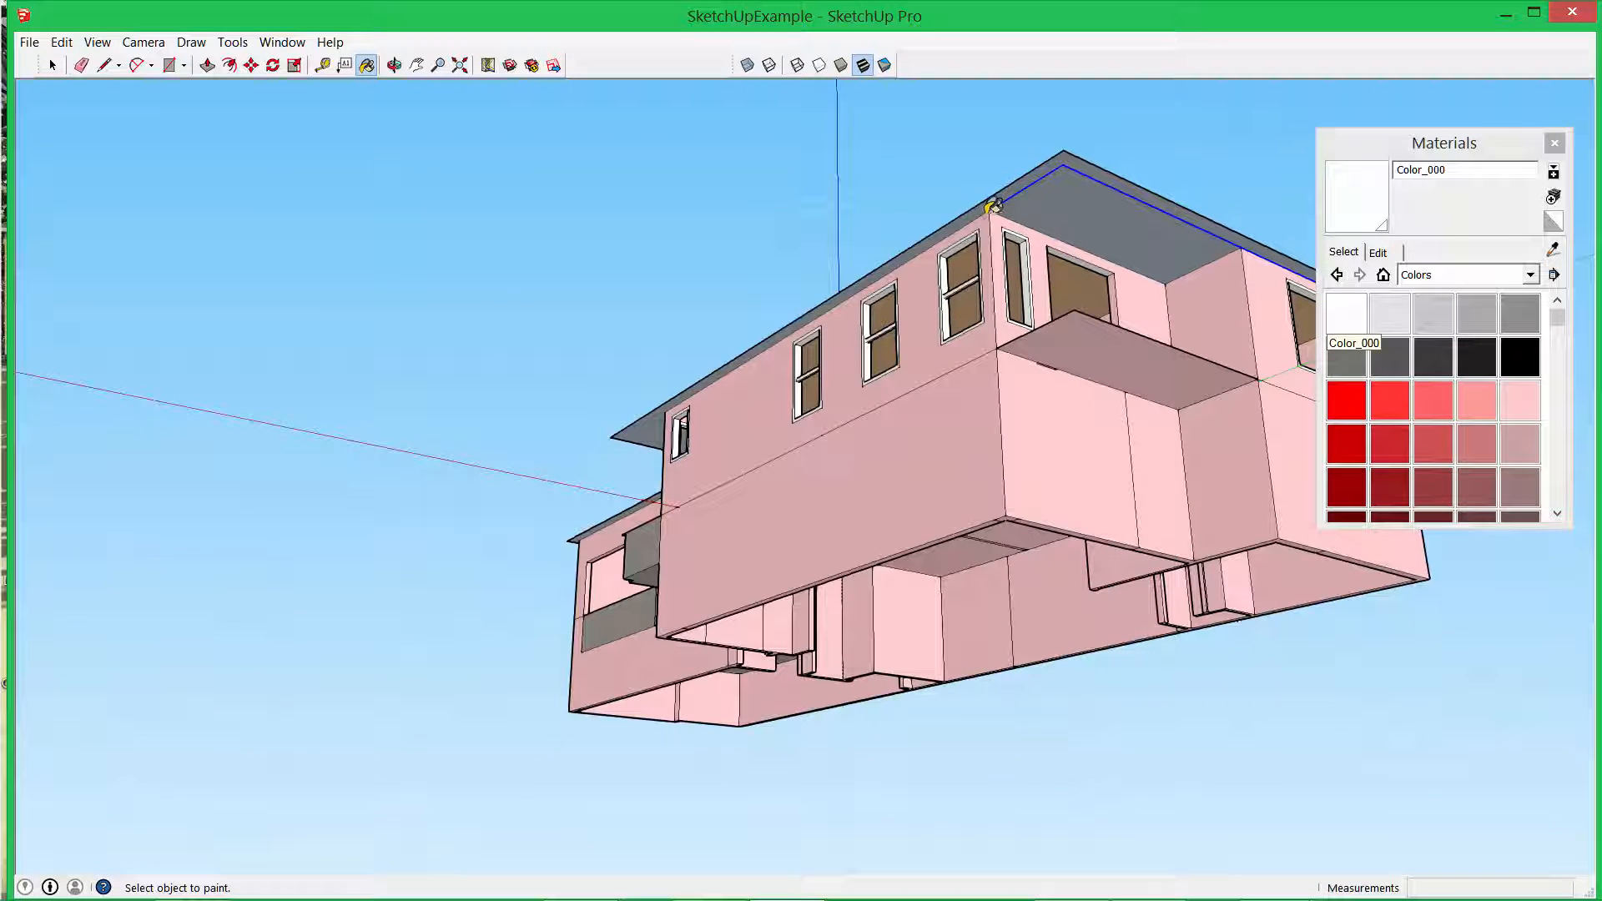
pyautogui.click(1030, 178)
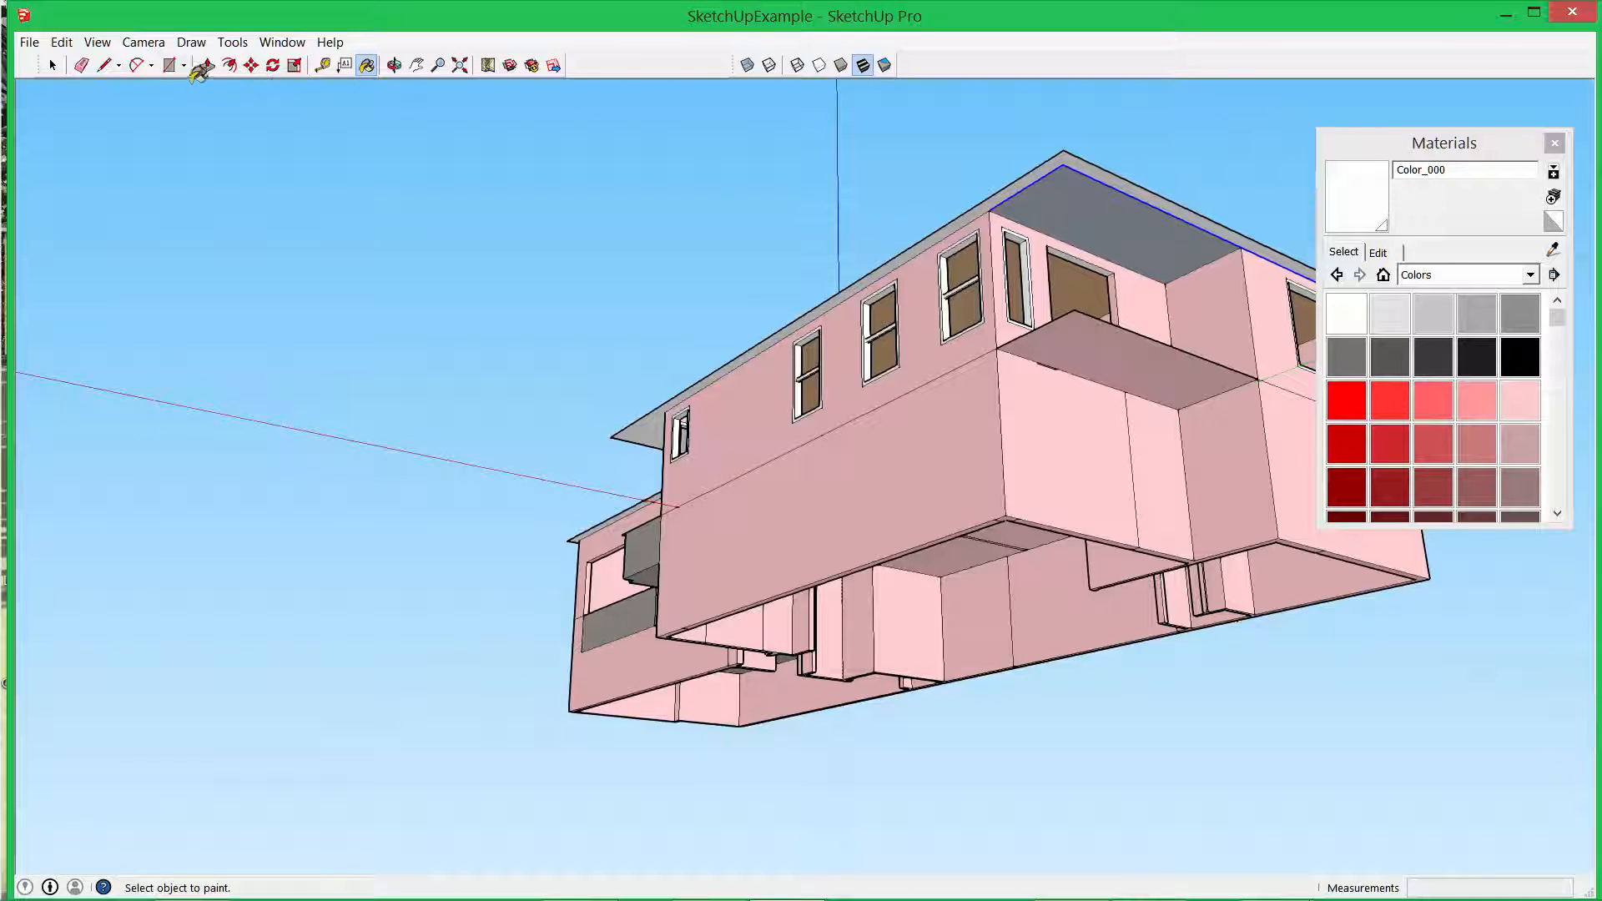
# Erase the edges separating the overhang from the patio ceiling and paint the merged underside with white Color_000.
pyautogui.click(82, 66)
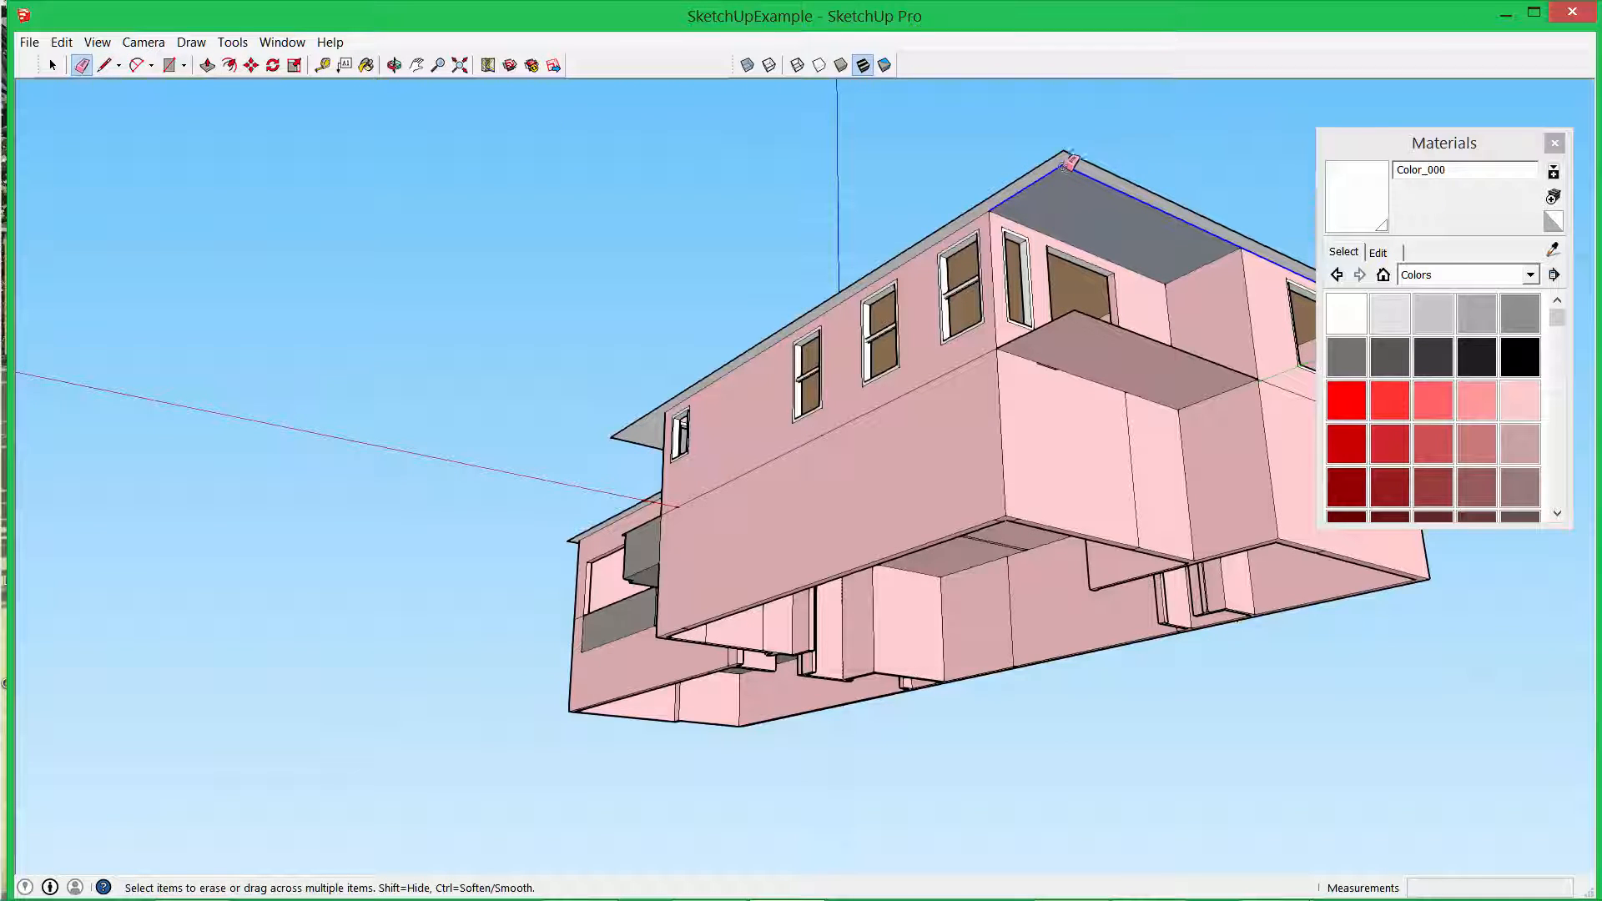
pyautogui.click(1063, 165)
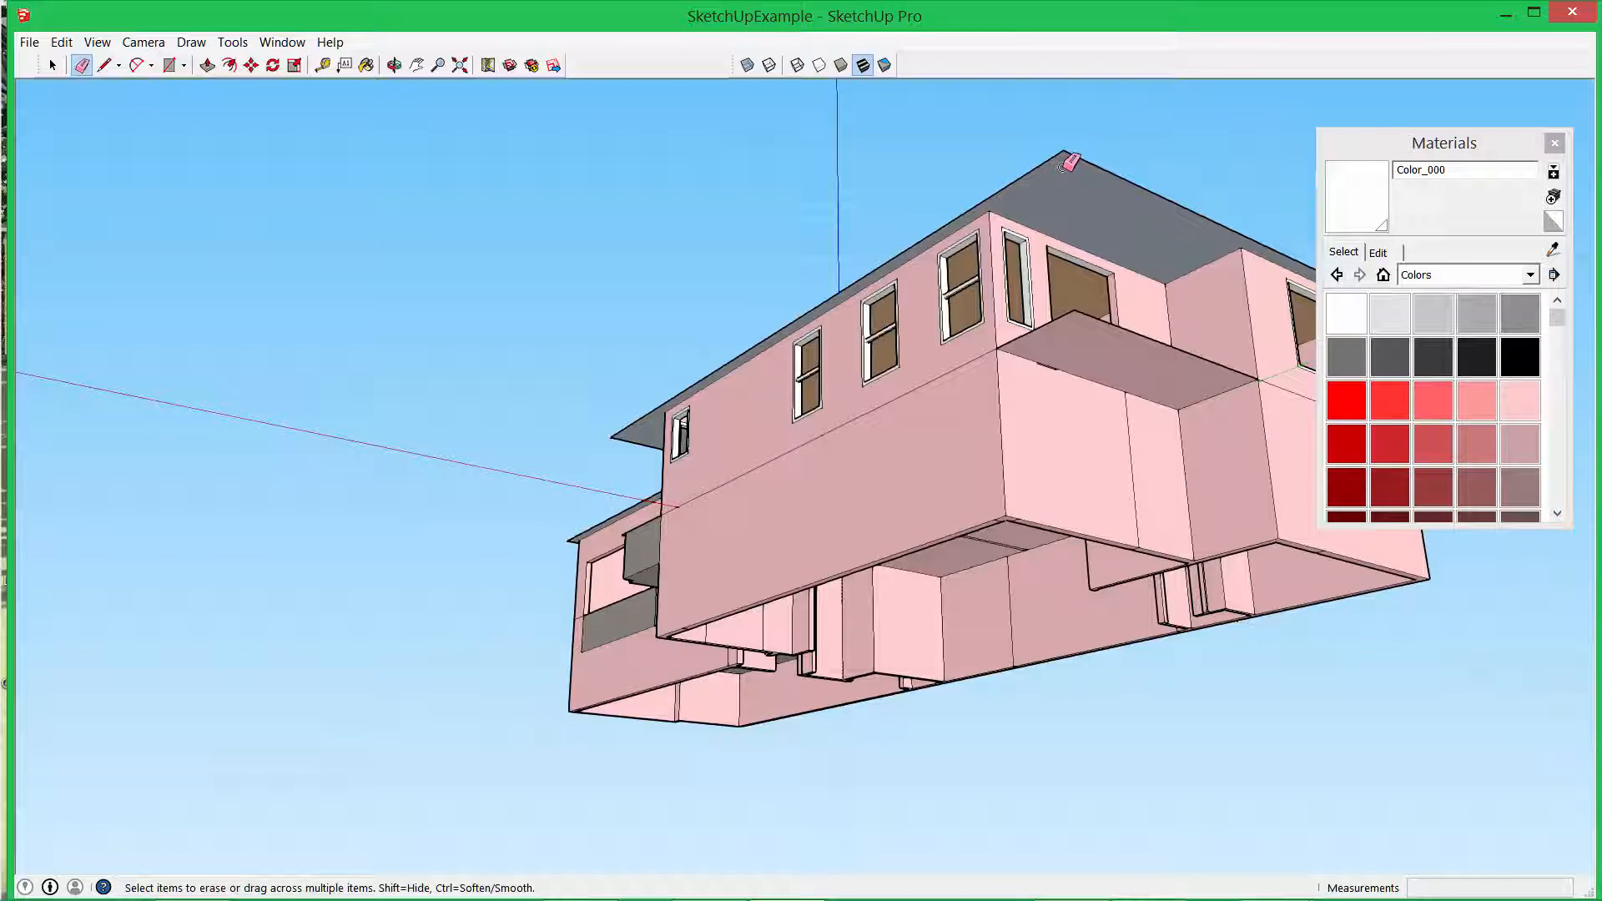
pyautogui.click(1341, 217)
pyautogui.click(1108, 221)
# Push/Pull the overhang face up 6" to give the roof edge thickness.
pyautogui.moveTo(743, 317)
pyautogui.mouseDown(button='middle')
pyautogui.moveTo(668, 501)
pyautogui.moveTo(267, 428)
pyautogui.moveTo(215, 383)
pyautogui.moveTo(268, 701)
pyautogui.moveTo(710, 779)
pyautogui.moveTo(976, 715)
pyautogui.moveTo(618, 729)
pyautogui.mouseUp(button='middle')
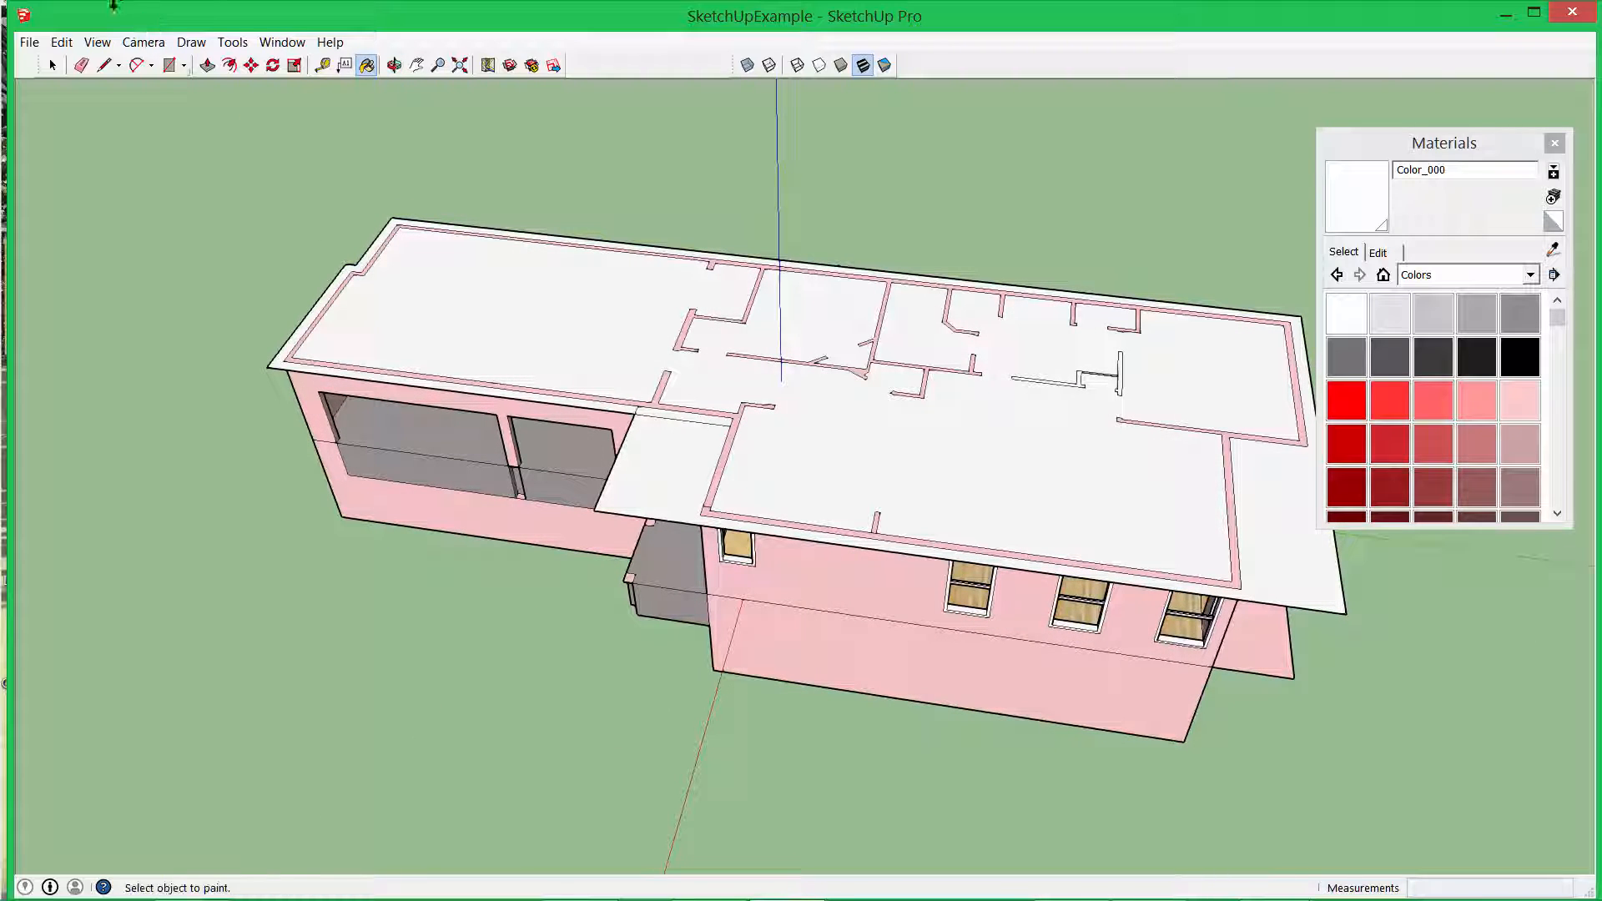
pyautogui.click(207, 65)
pyautogui.click(668, 466)
pyautogui.moveTo(668, 466); pyautogui.dragTo(669, 460)
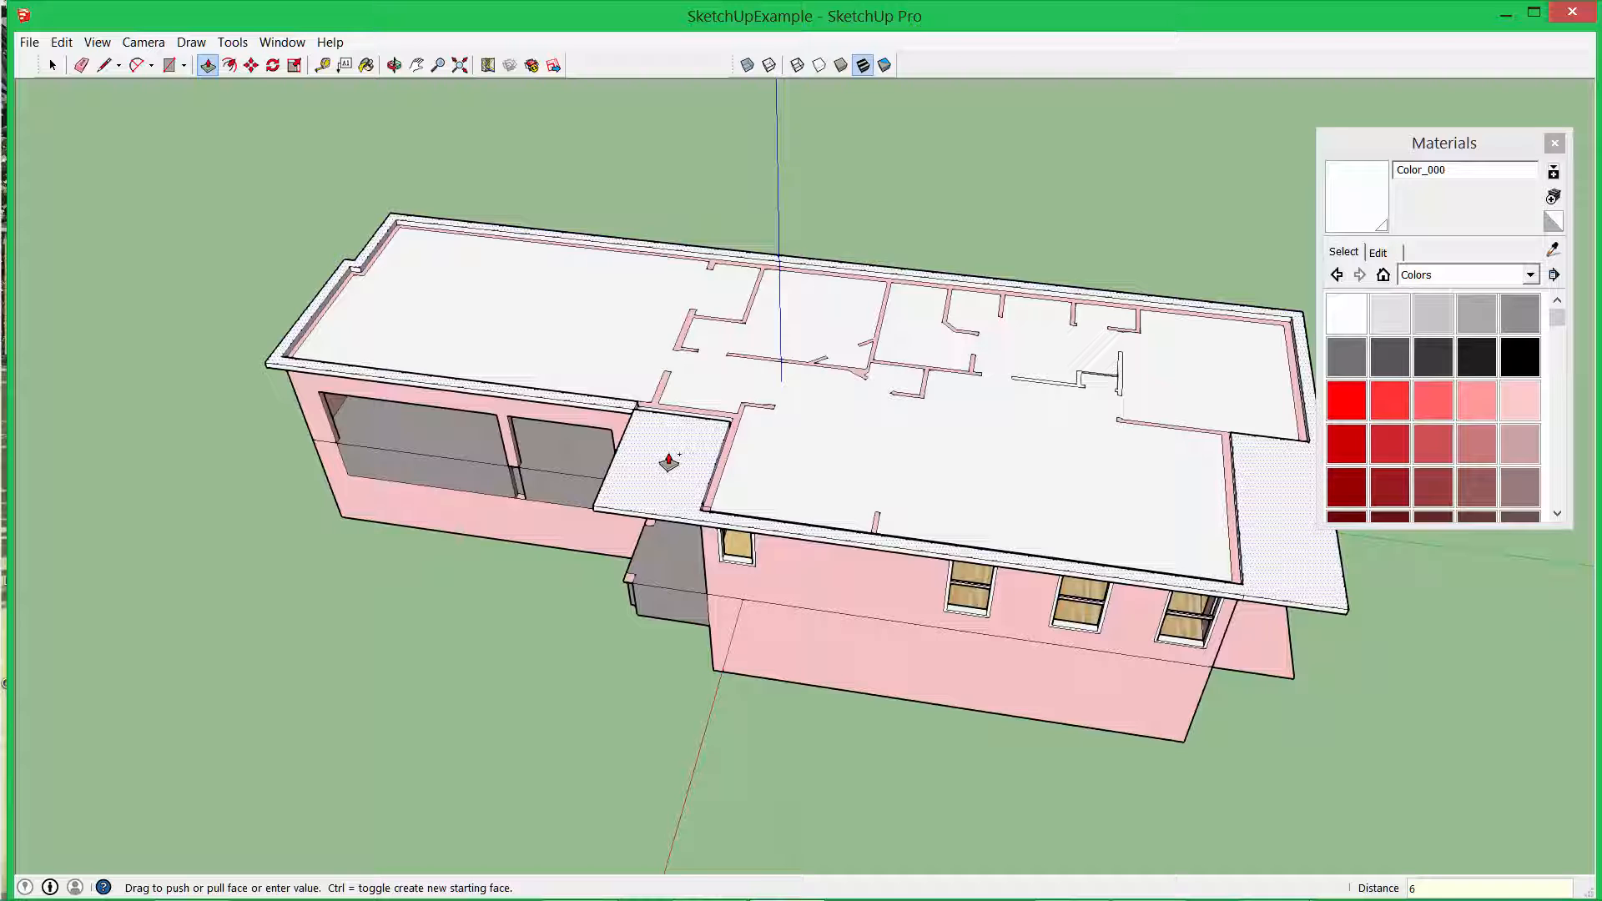
# Draw a line on the raised roof rim's inner edge to close the recessed area with a flat roof face.
pyautogui.moveTo(240, 494)
pyautogui.mouseDown(button='middle')
pyautogui.moveTo(337, 383)
pyautogui.moveTo(558, 197)
pyautogui.moveTo(398, 473)
pyautogui.moveTo(393, 401)
pyautogui.mouseUp(button='middle')
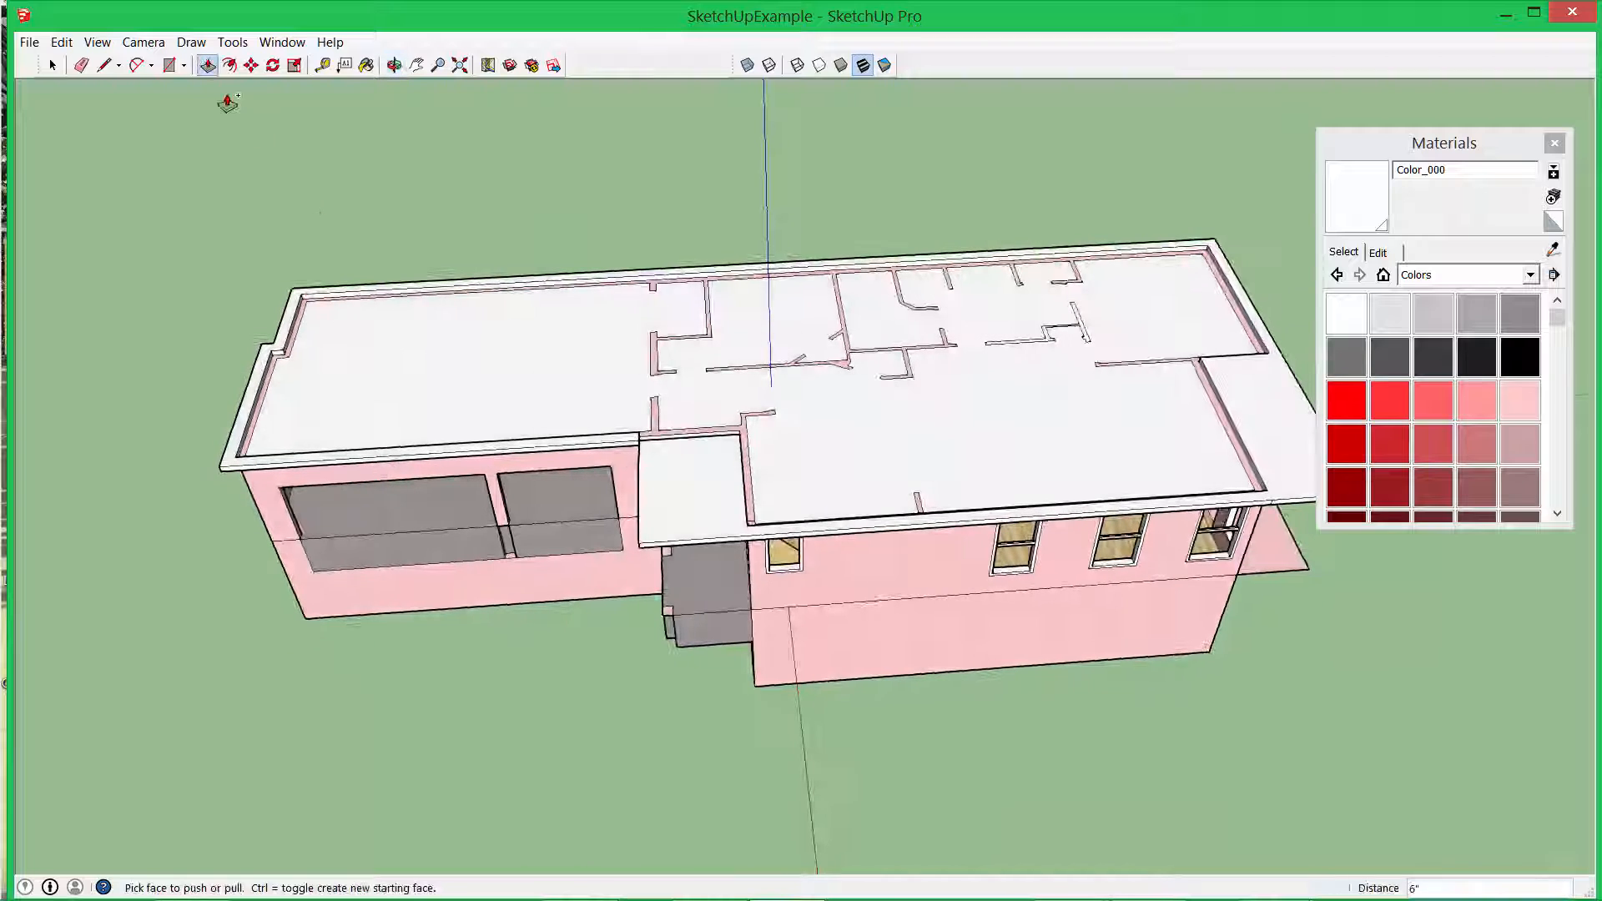
pyautogui.click(104, 64)
pyautogui.click(301, 293)
pyautogui.moveTo(926, 413); pyautogui.dragTo(684, 483, button='middle')
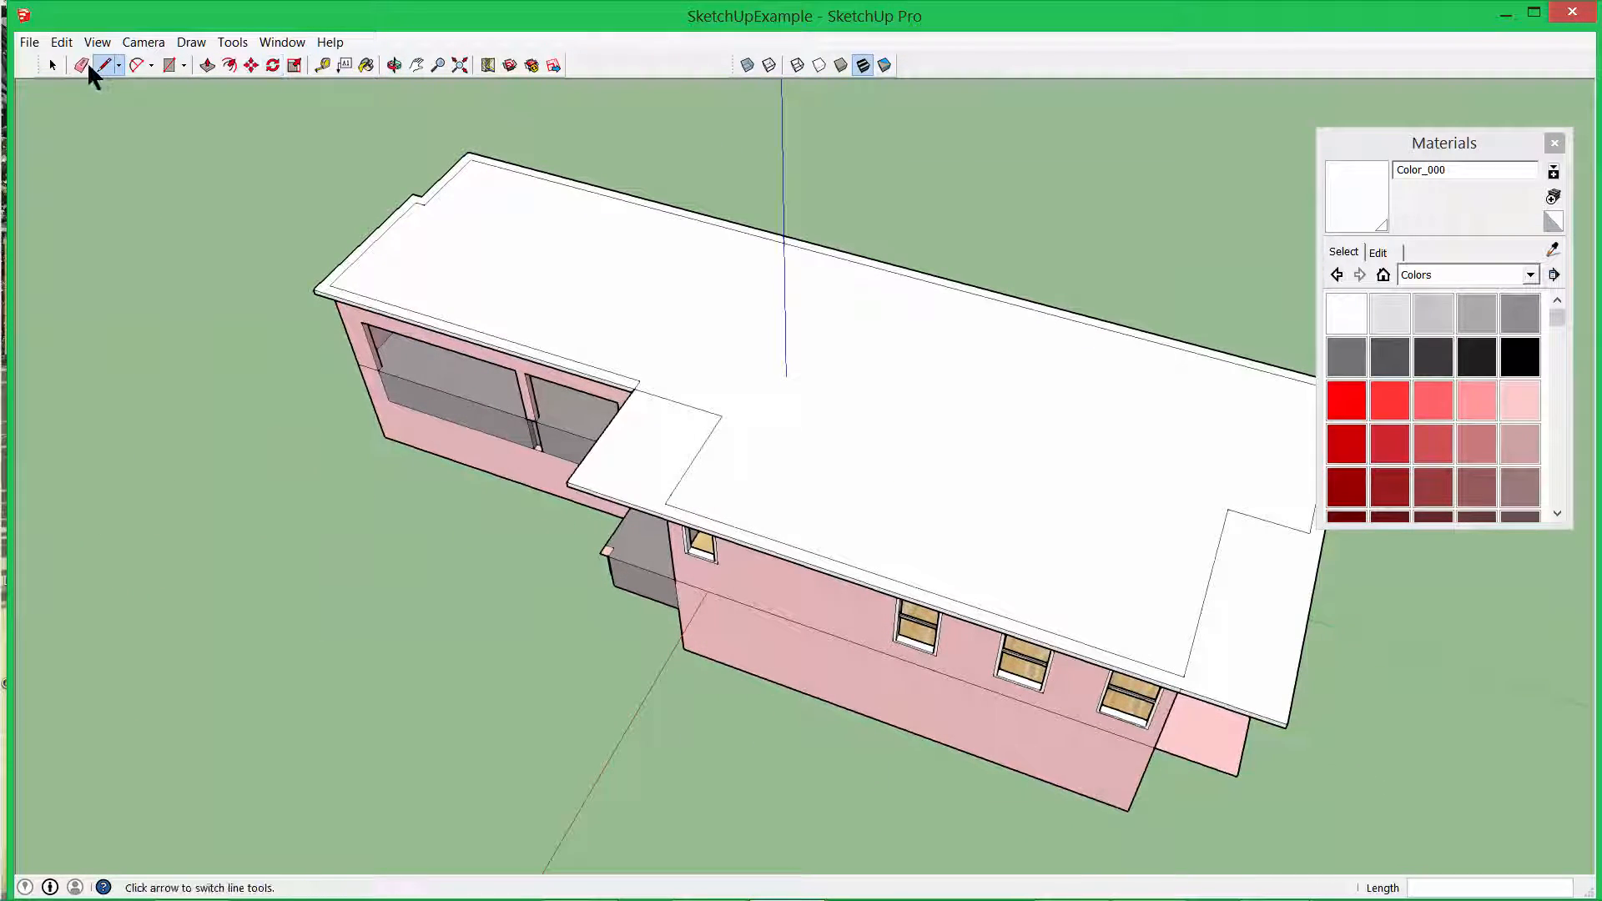
pyautogui.click(81, 65)
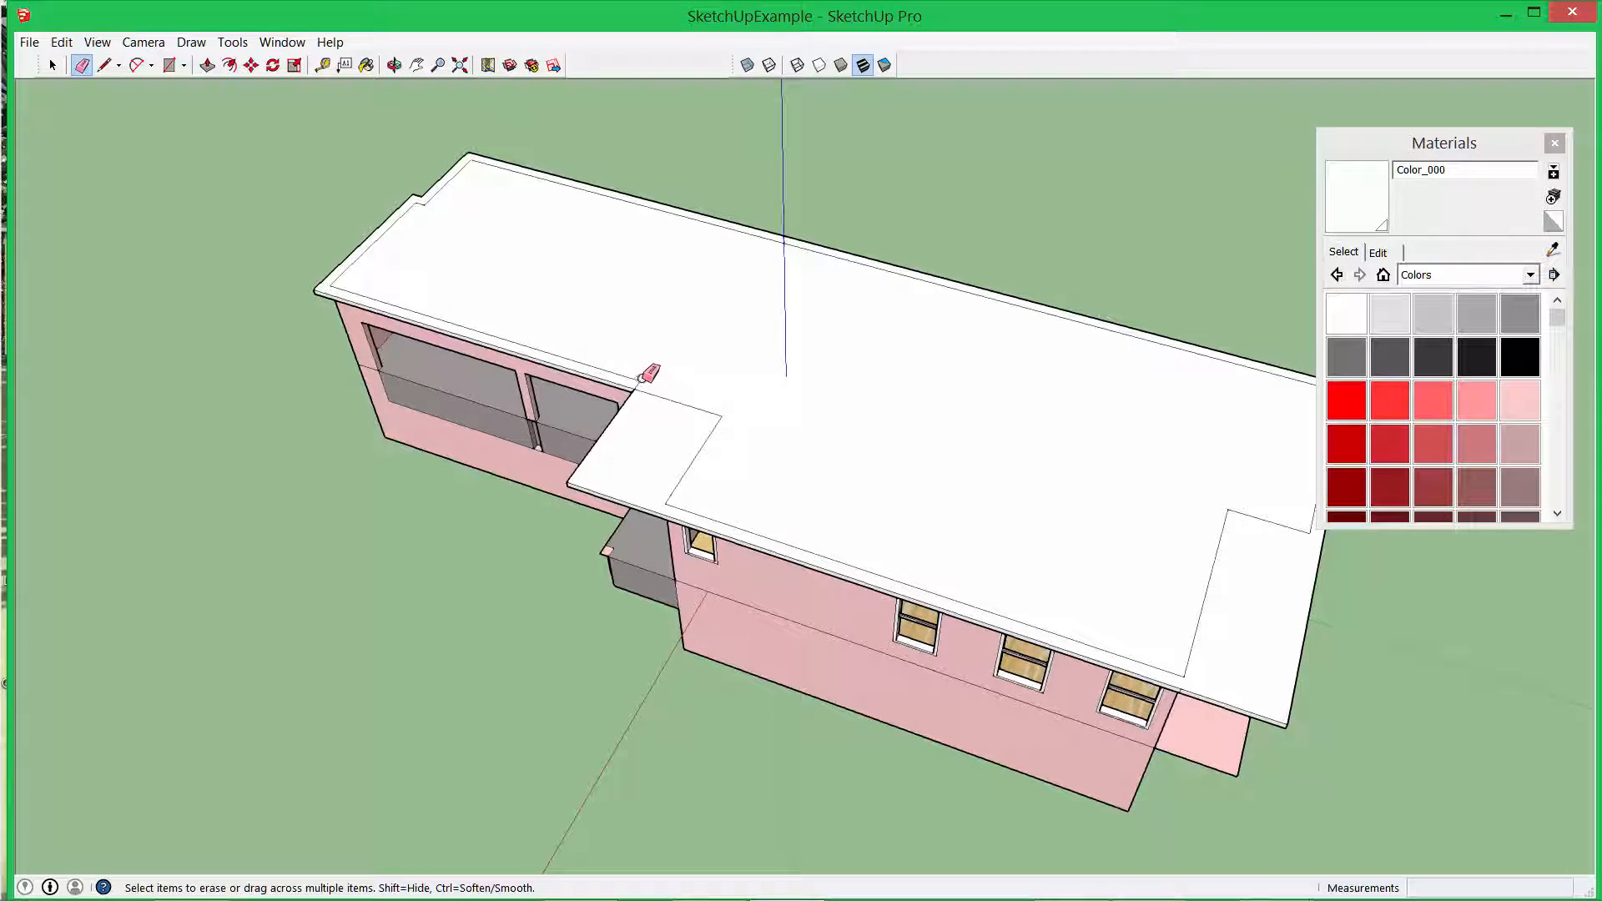
pyautogui.moveTo(192, 323)
pyautogui.mouseDown(button='middle')
pyautogui.moveTo(286, 197)
pyautogui.moveTo(626, 204)
pyautogui.moveTo(636, 379)
pyautogui.moveTo(593, 186)
pyautogui.moveTo(329, 325)
pyautogui.moveTo(279, 483)
pyautogui.moveTo(821, 535)
pyautogui.moveTo(1033, 303)
pyautogui.moveTo(1023, 411)
pyautogui.moveTo(951, 392)
pyautogui.mouseUp(button='middle')
pyautogui.scroll(10, 944, 390)
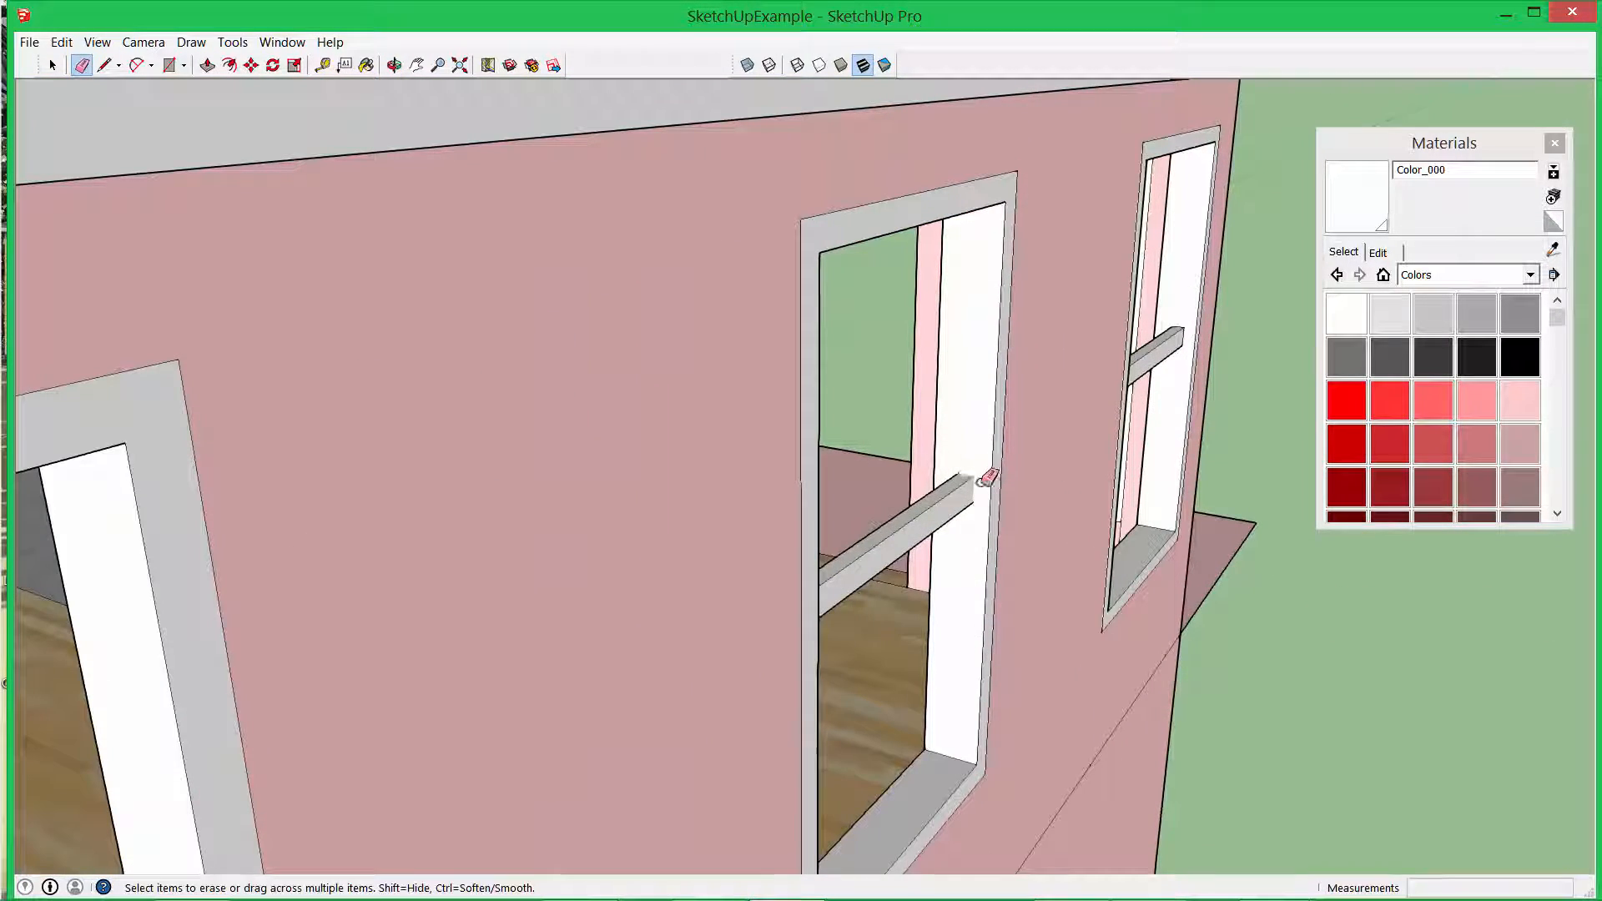
pyautogui.scroll(-12, 971, 473)
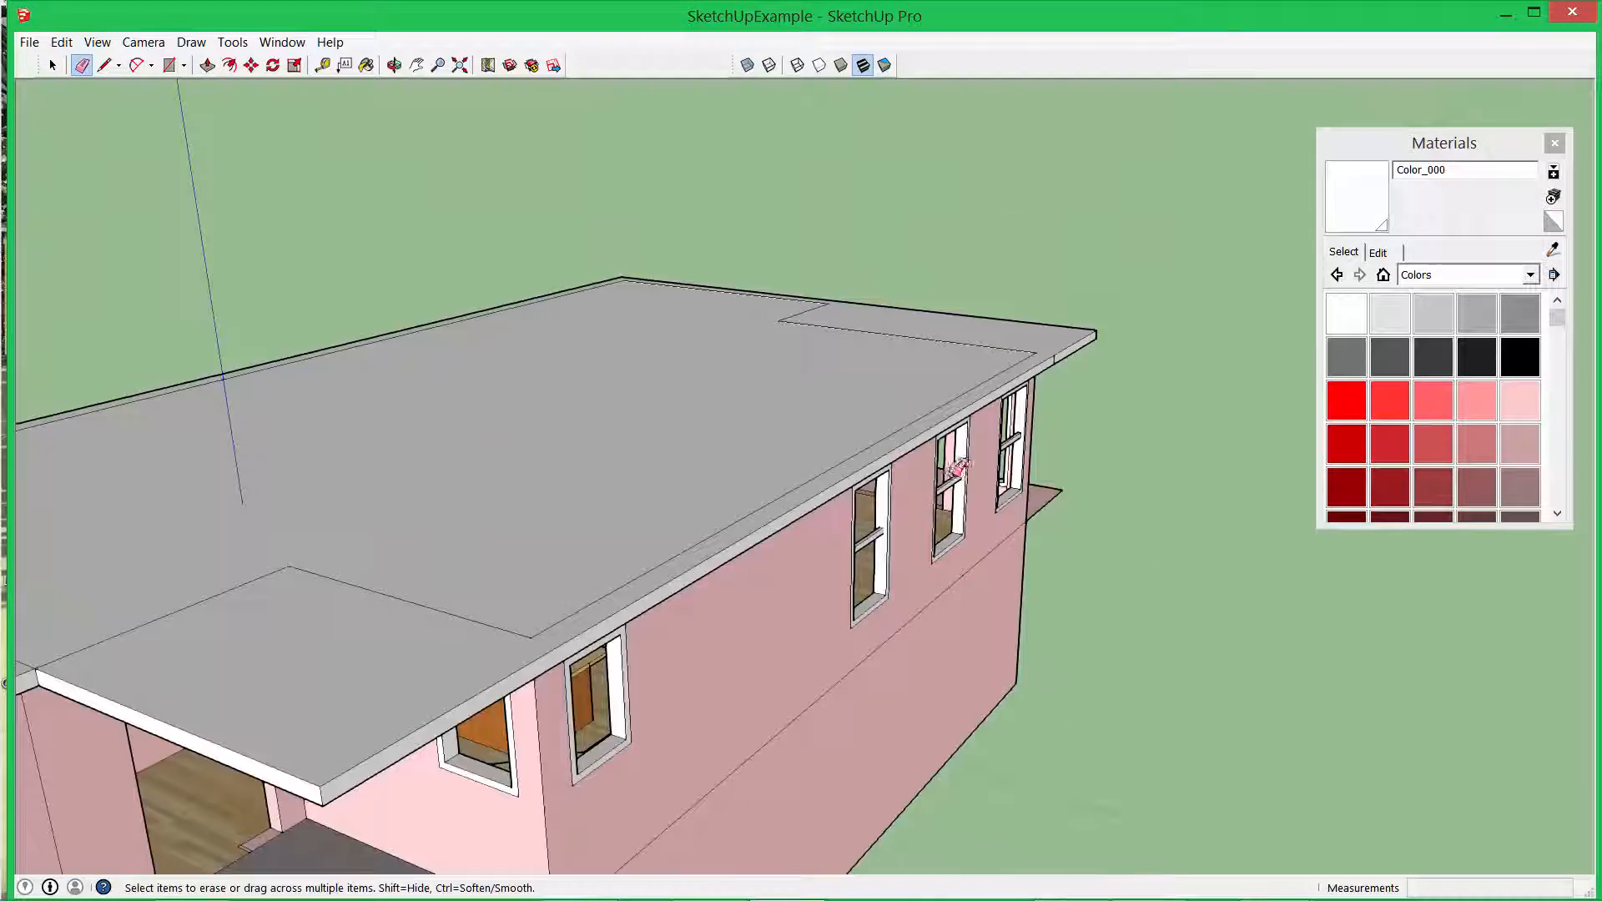
# Select the entire house model and intersect its faces with the selection.
pyautogui.scroll(-3, 847, 608)
pyautogui.moveTo(755, 682)
pyautogui.mouseDown(button='middle')
pyautogui.moveTo(715, 292)
pyautogui.moveTo(534, 375)
pyautogui.moveTo(350, 267)
pyautogui.moveTo(267, 179)
pyautogui.mouseUp(button='middle')
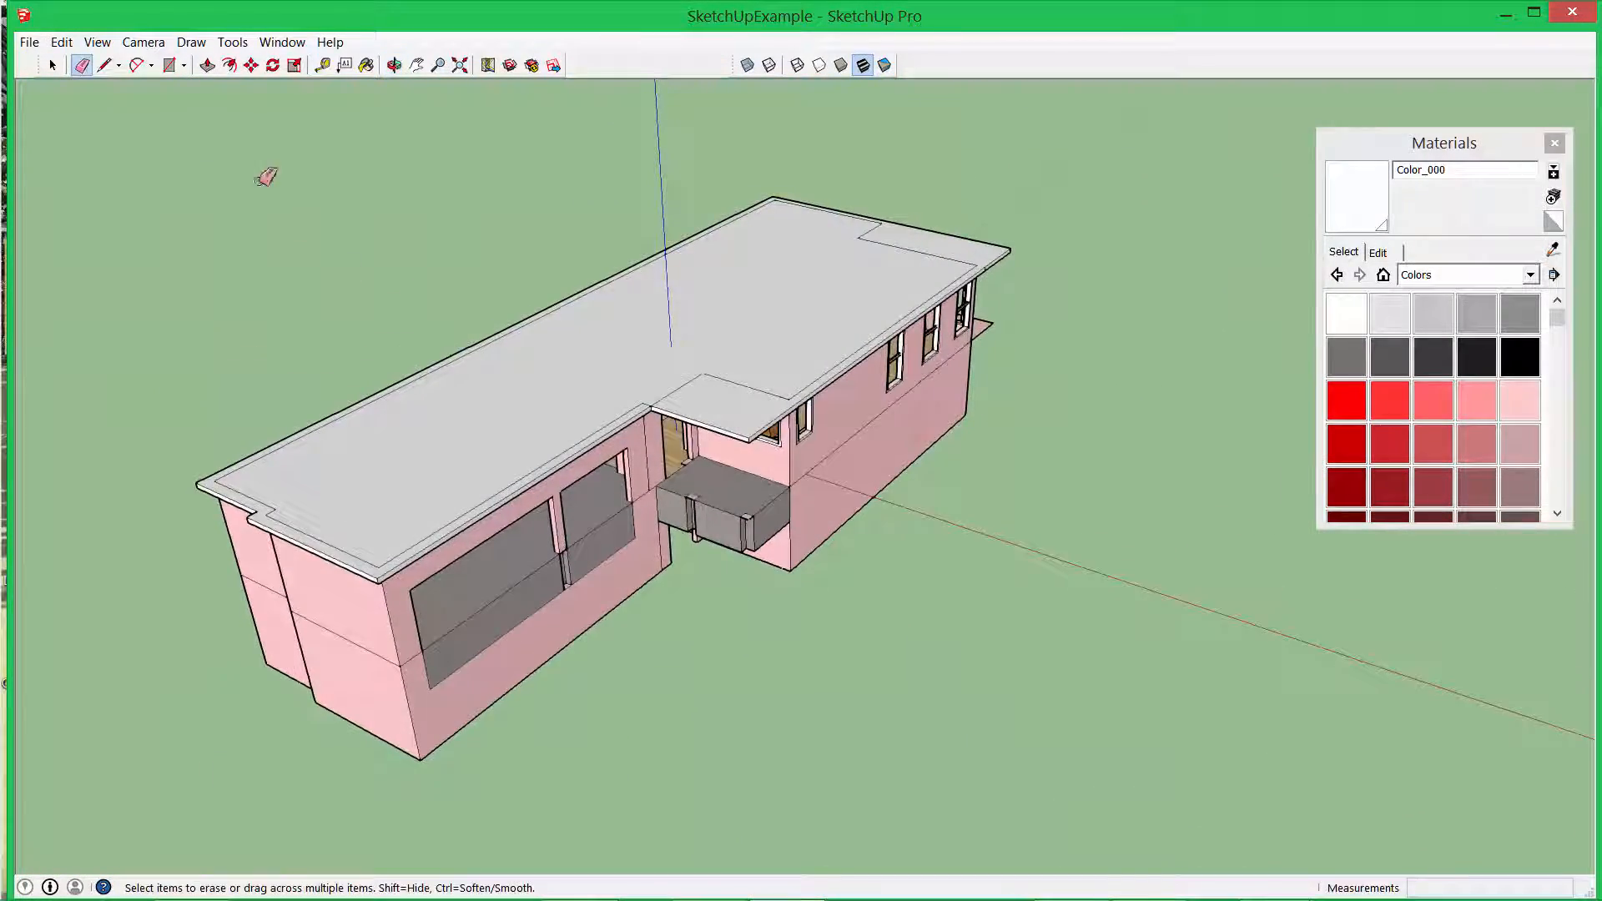
pyautogui.click(59, 43)
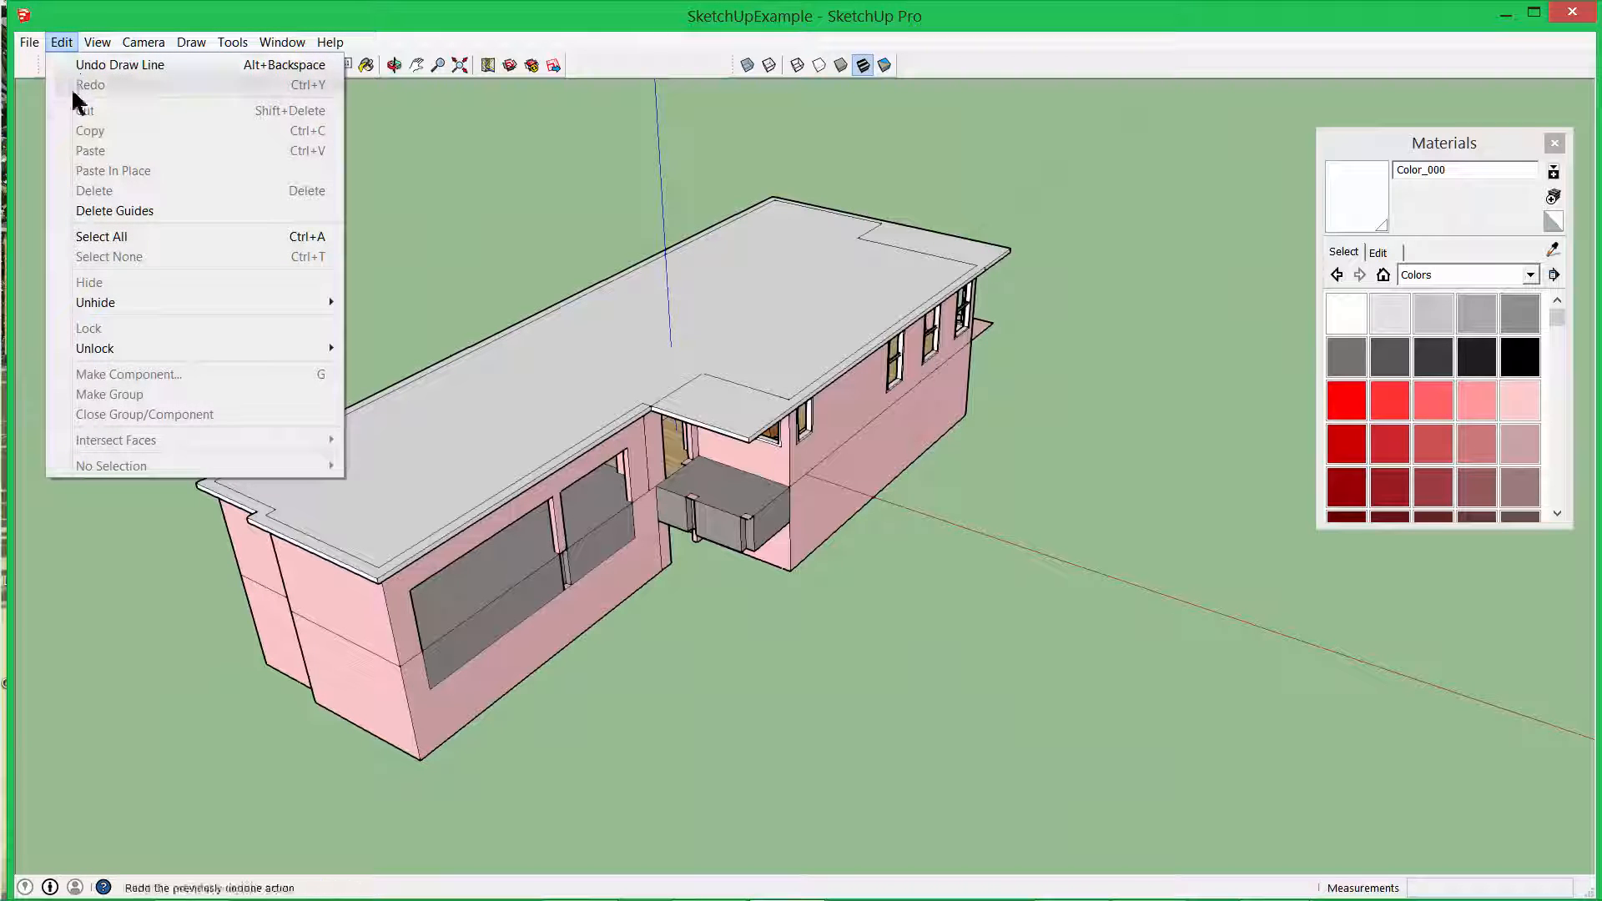
pyautogui.click(115, 239)
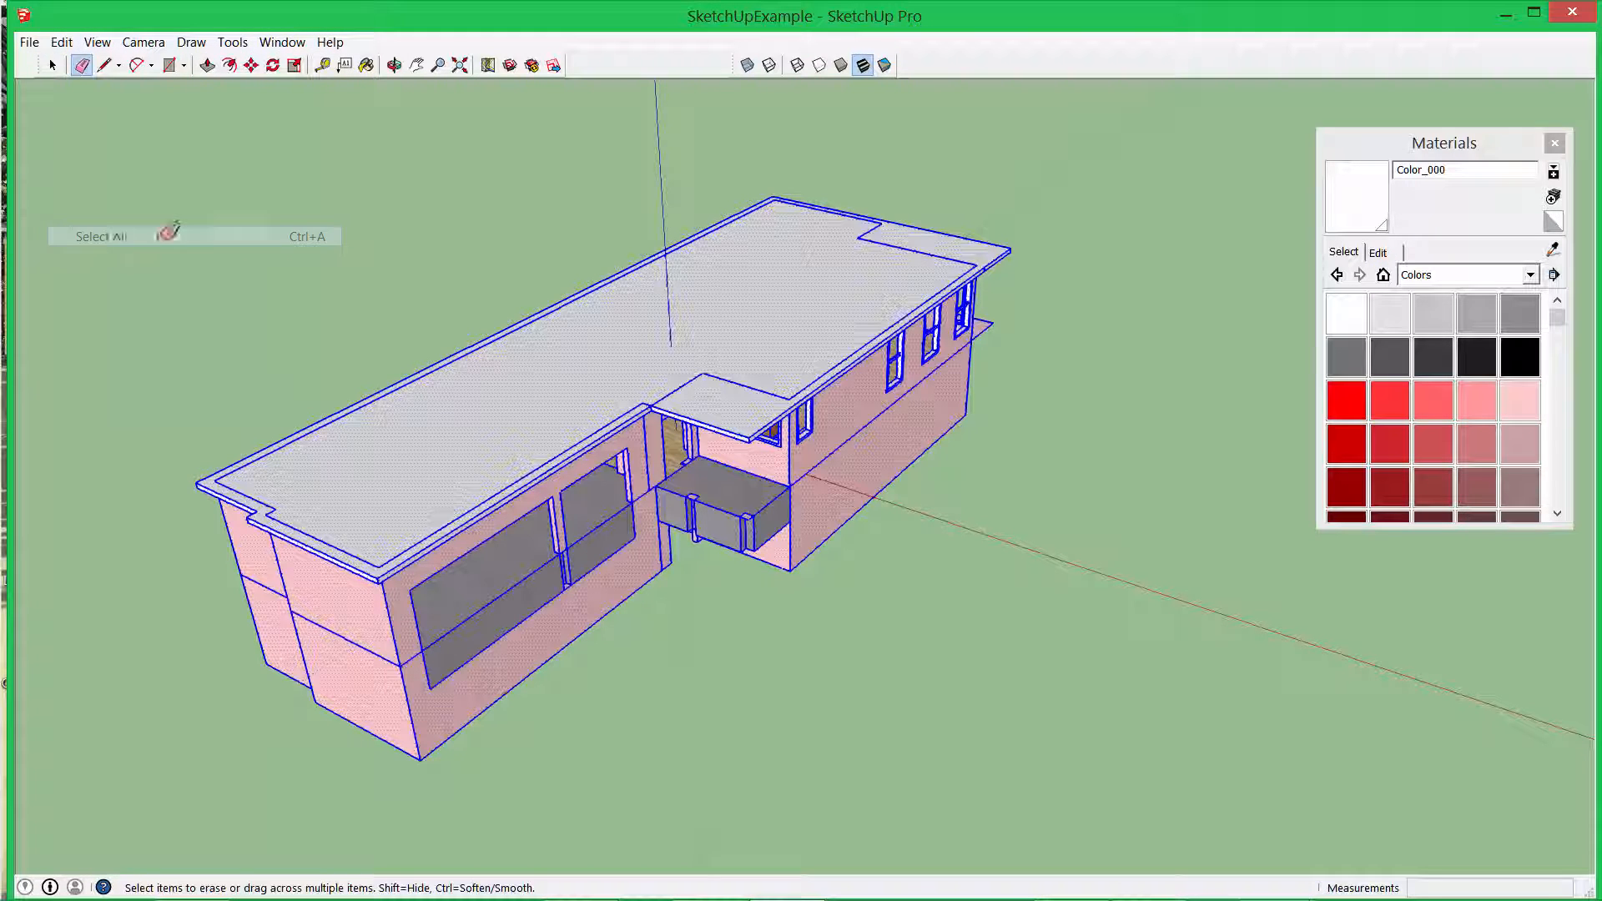
pyautogui.rightClick(710, 289)
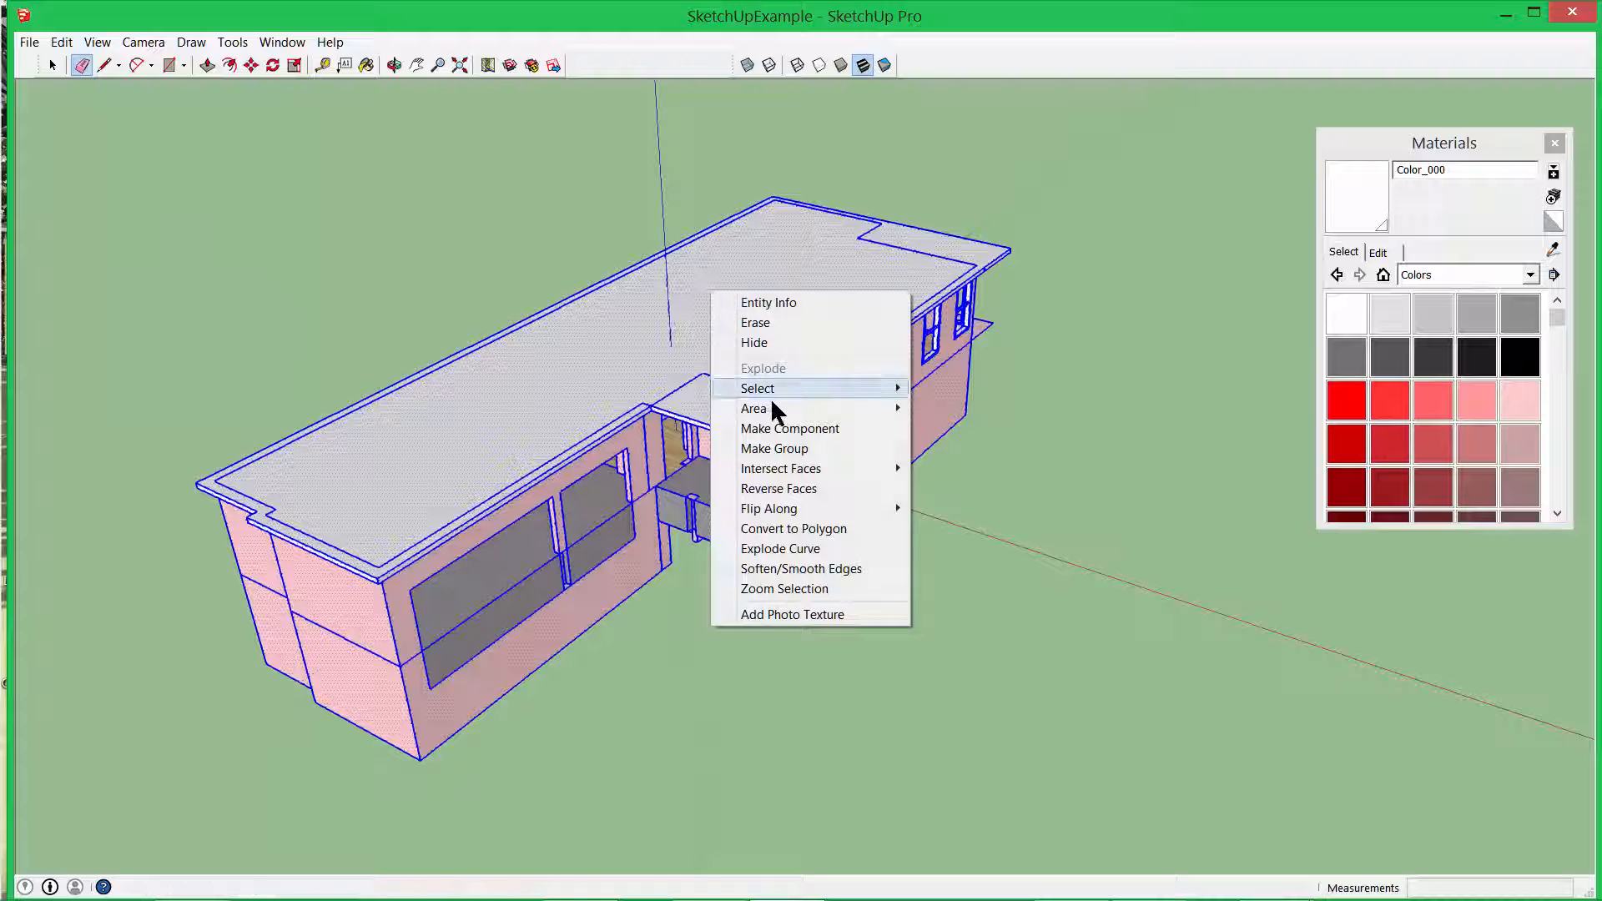
pyautogui.moveTo(799, 472)
pyautogui.click(949, 488)
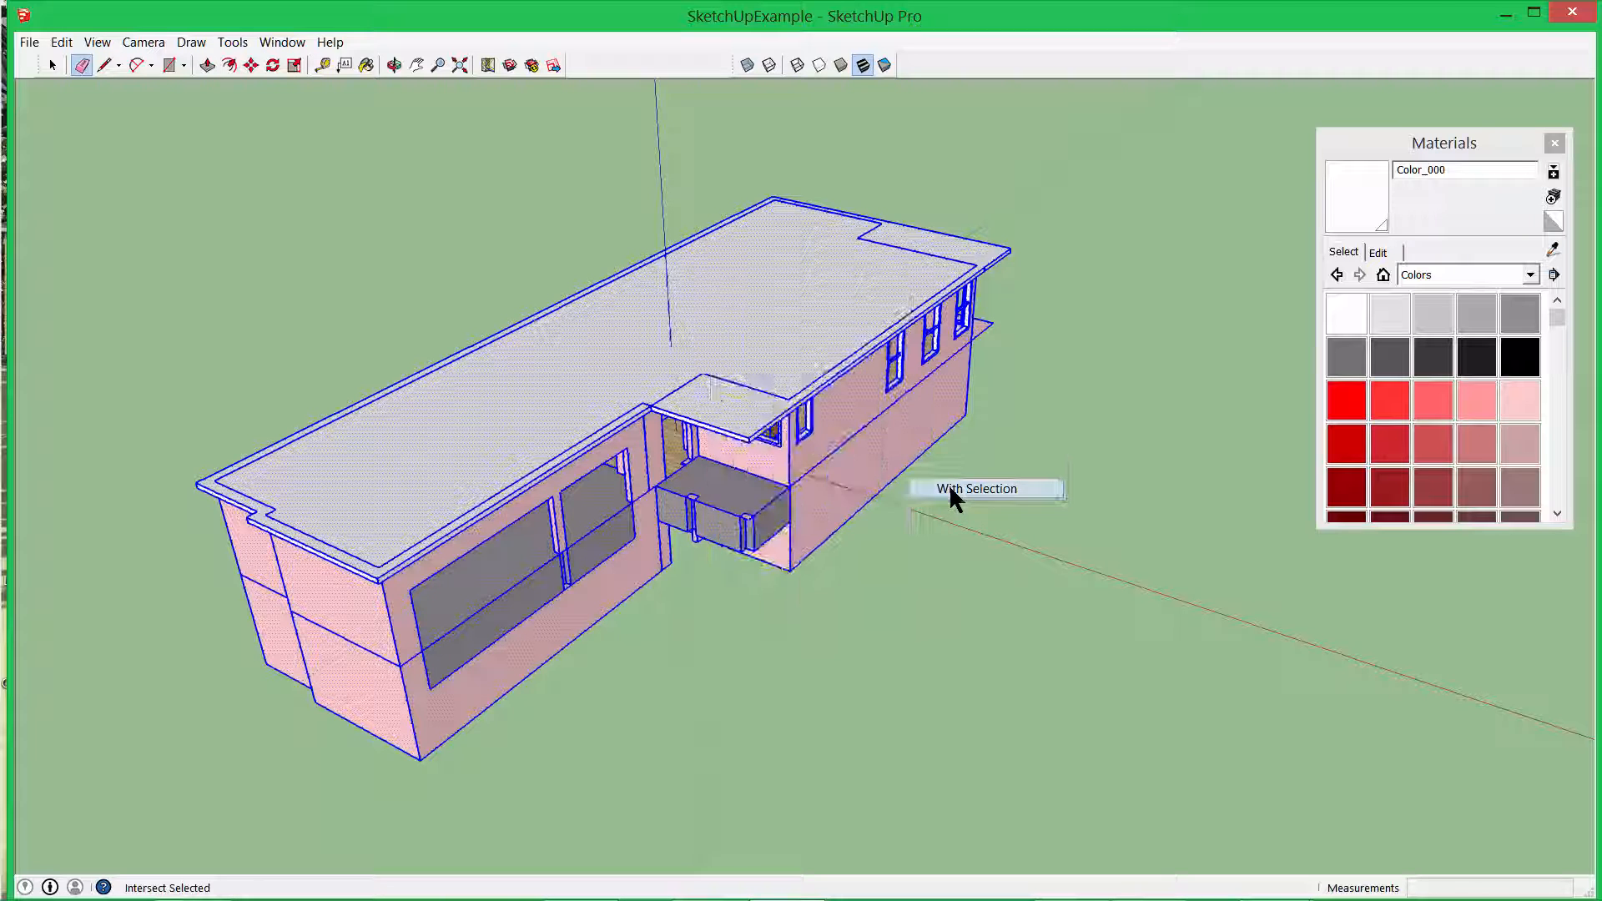
# Paint the two short balcony columns with the Stone_Sandstone_Ashlar material from the Stone collection.
pyautogui.scroll(8, 930, 335)
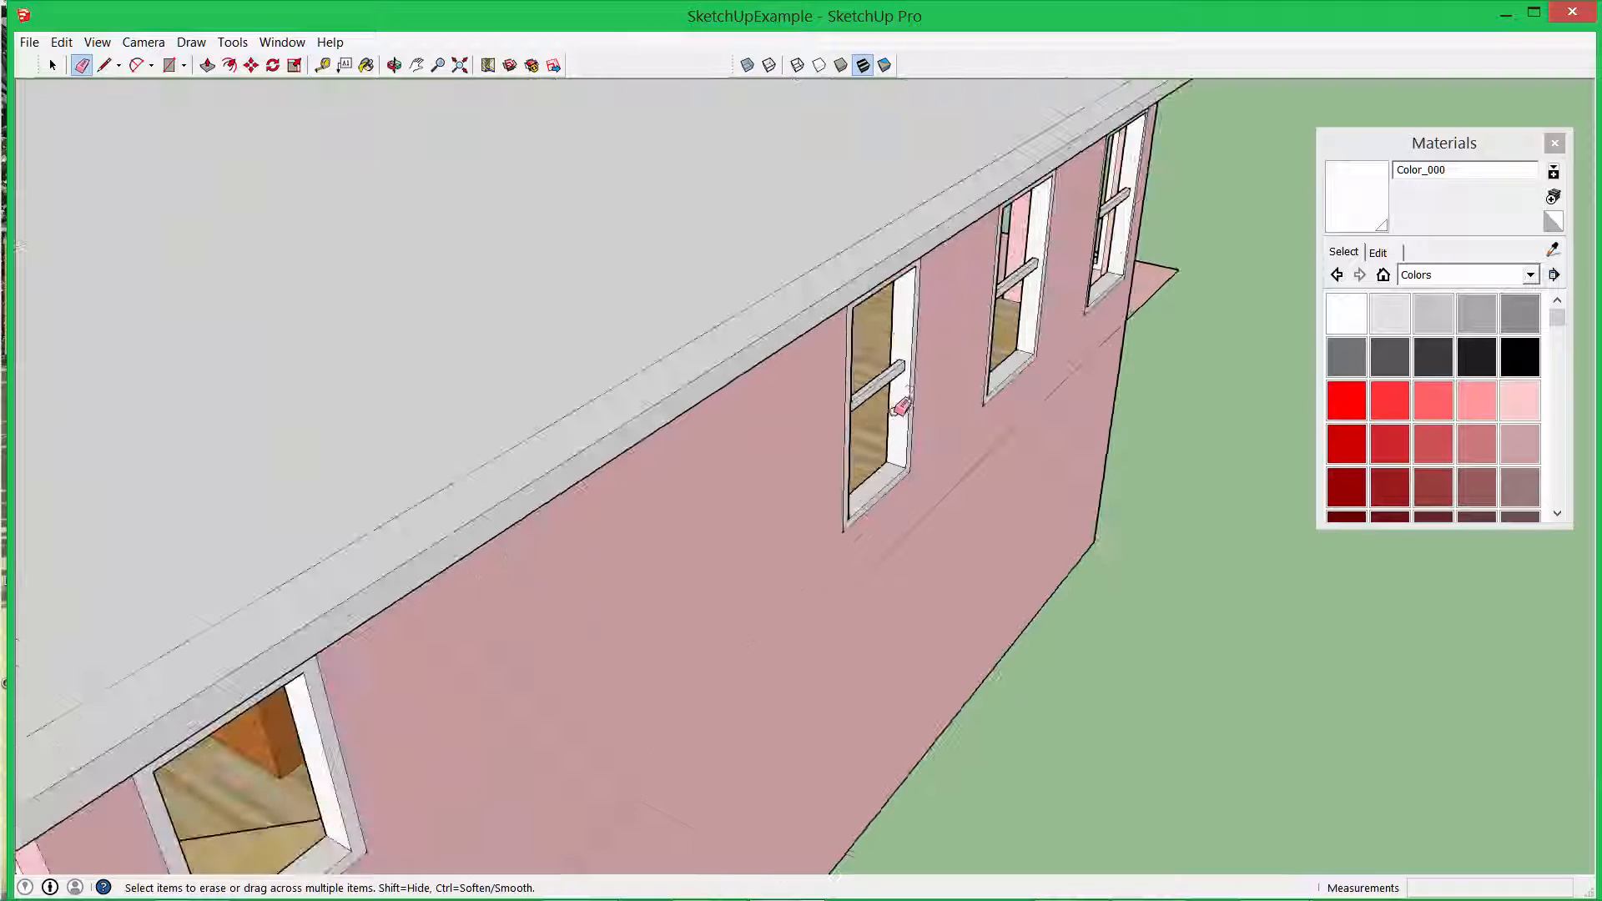
pyautogui.moveTo(918, 333)
pyautogui.mouseDown(button='middle')
pyautogui.moveTo(847, 301)
pyautogui.moveTo(301, 201)
pyautogui.moveTo(125, 279)
pyautogui.moveTo(977, 296)
pyautogui.mouseUp(button='middle')
pyautogui.scroll(-7, 974, 298)
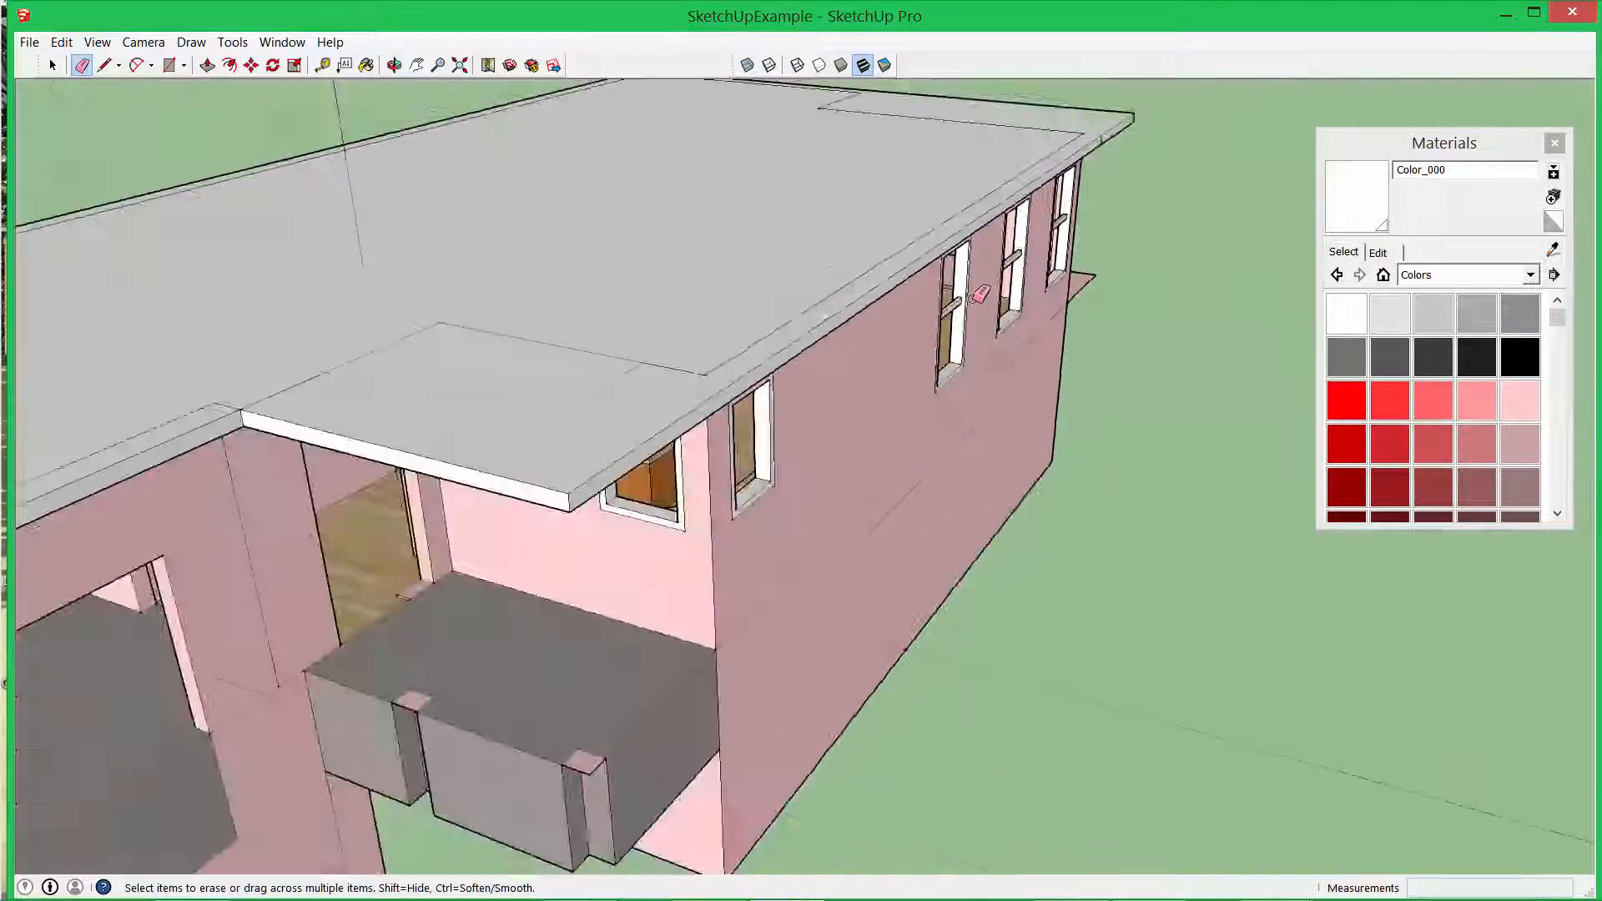
pyautogui.moveTo(801, 424); pyautogui.dragTo(808, 164, button='middle')
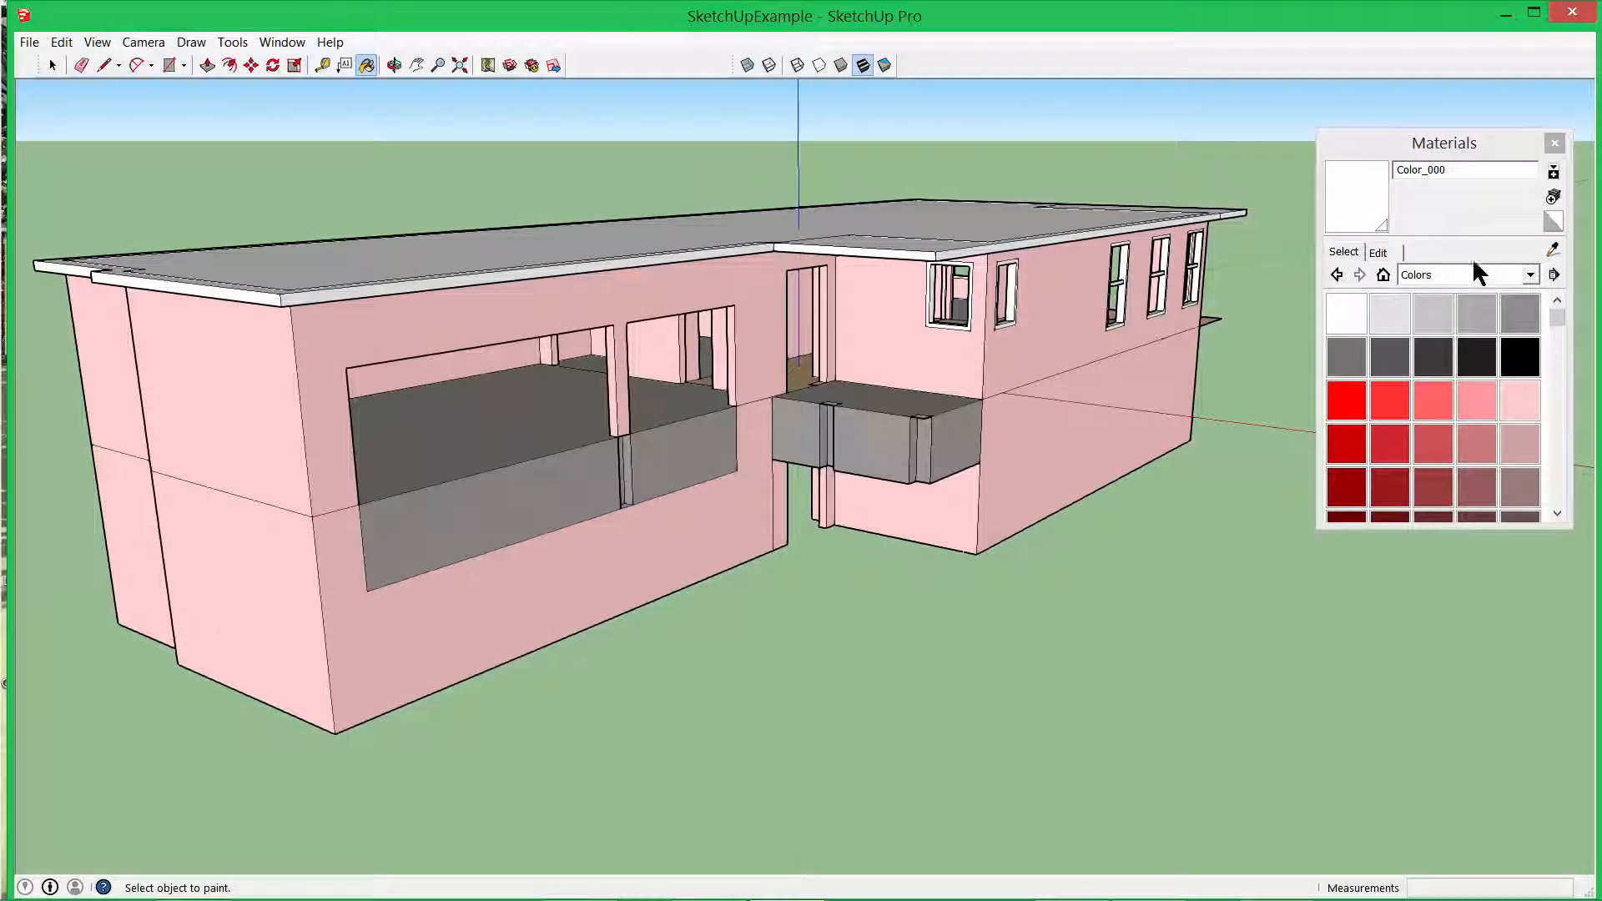
pyautogui.click(1527, 276)
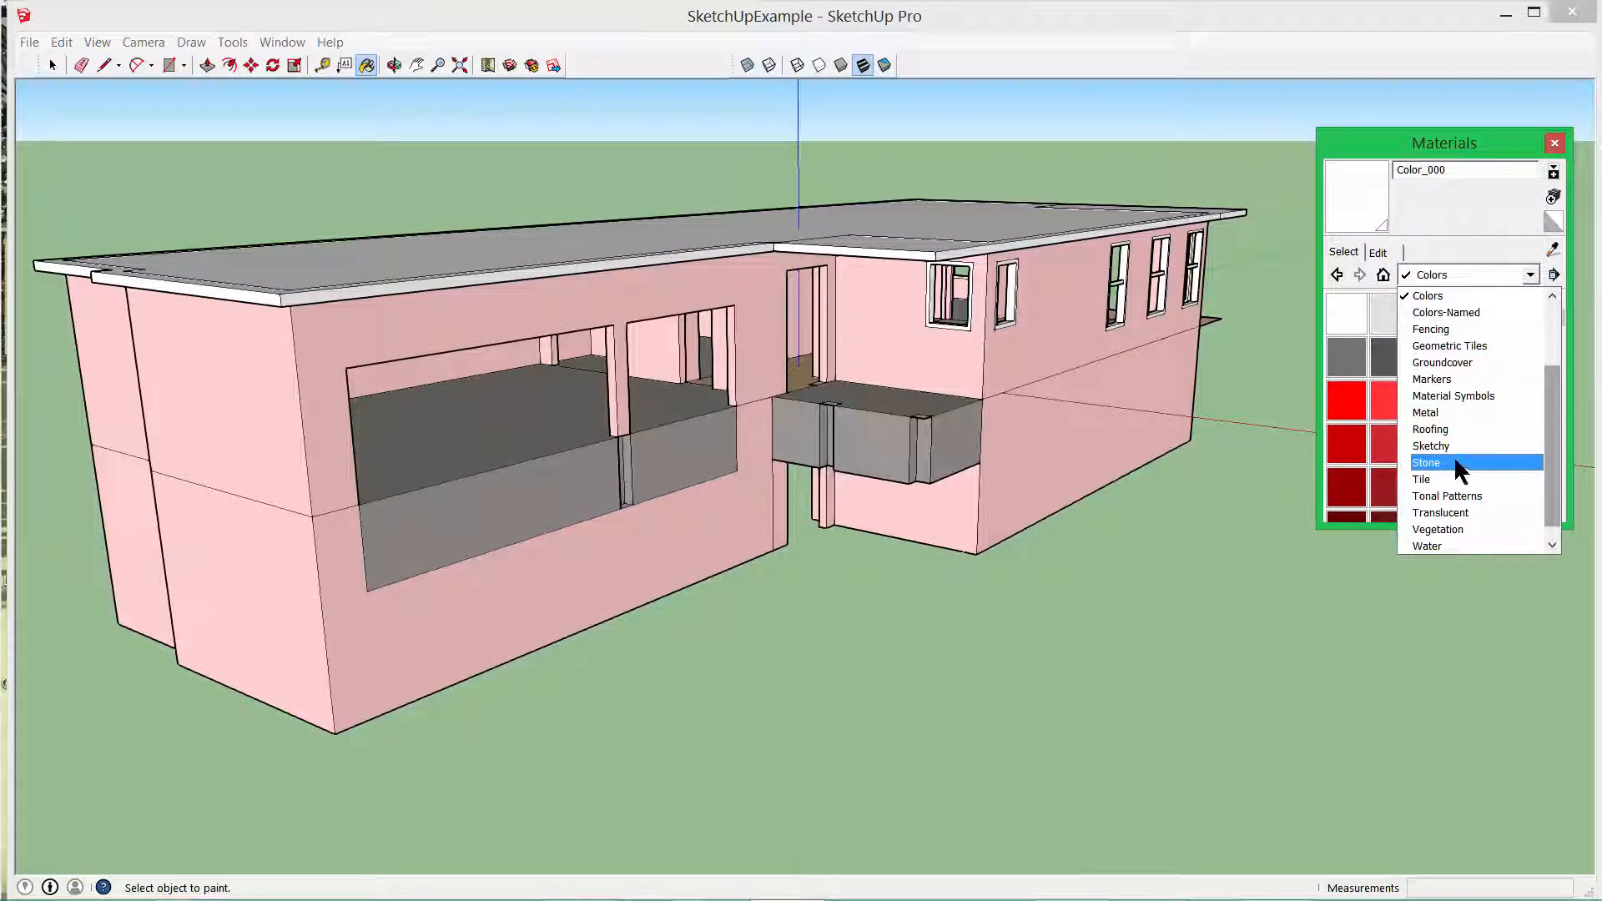
pyautogui.click(1454, 457)
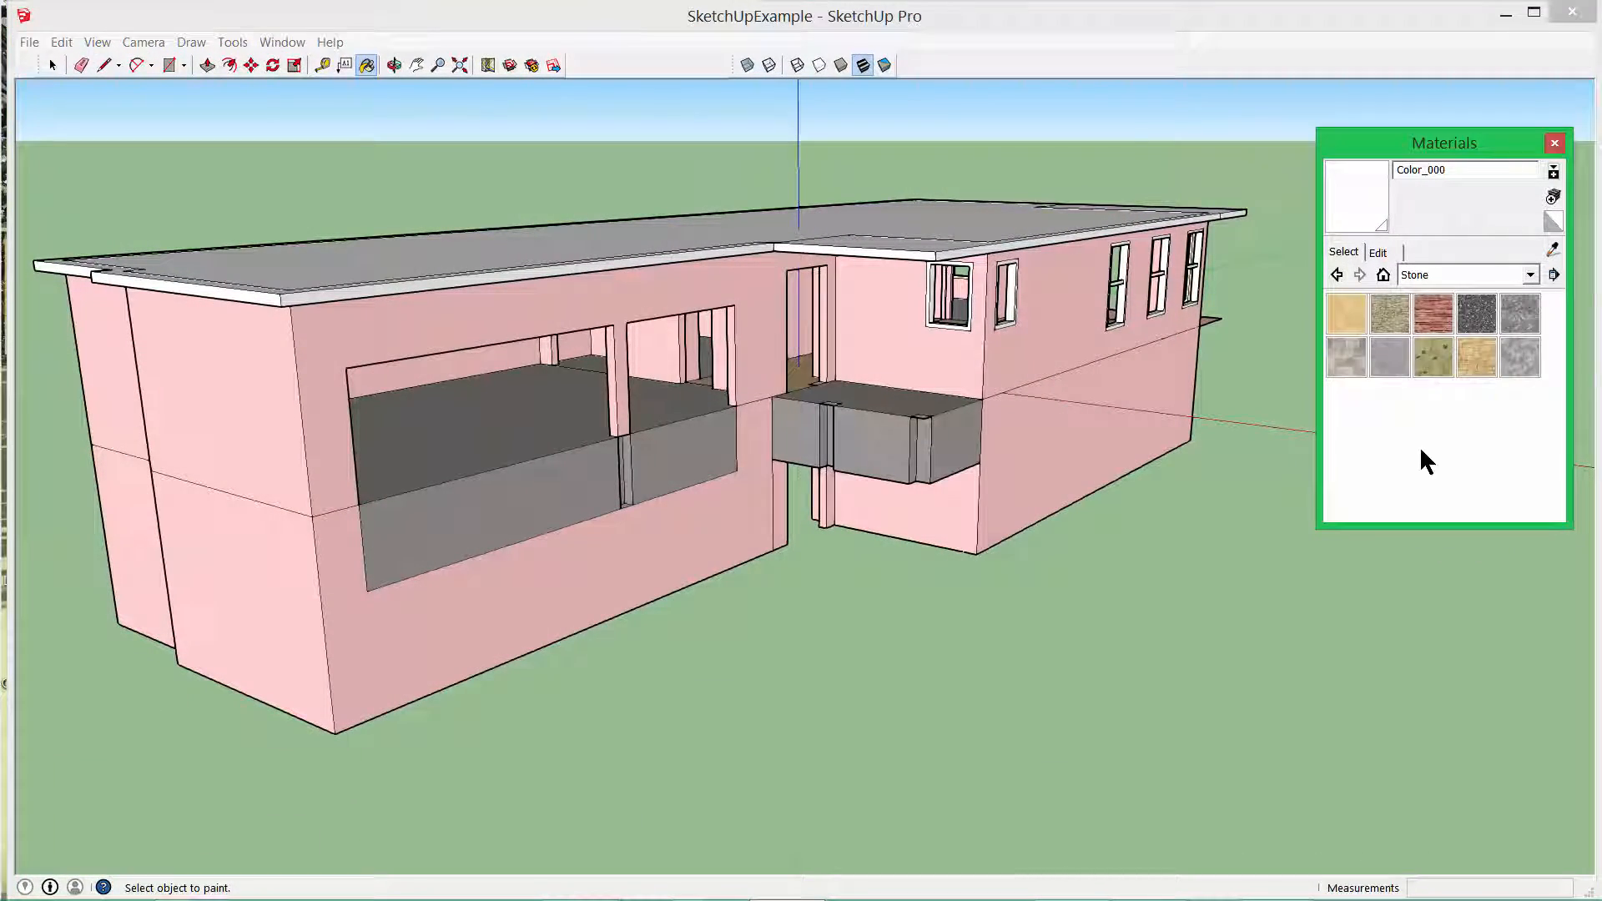
pyautogui.click(1479, 376)
pyautogui.moveTo(1023, 437); pyautogui.dragTo(947, 586, button='middle')
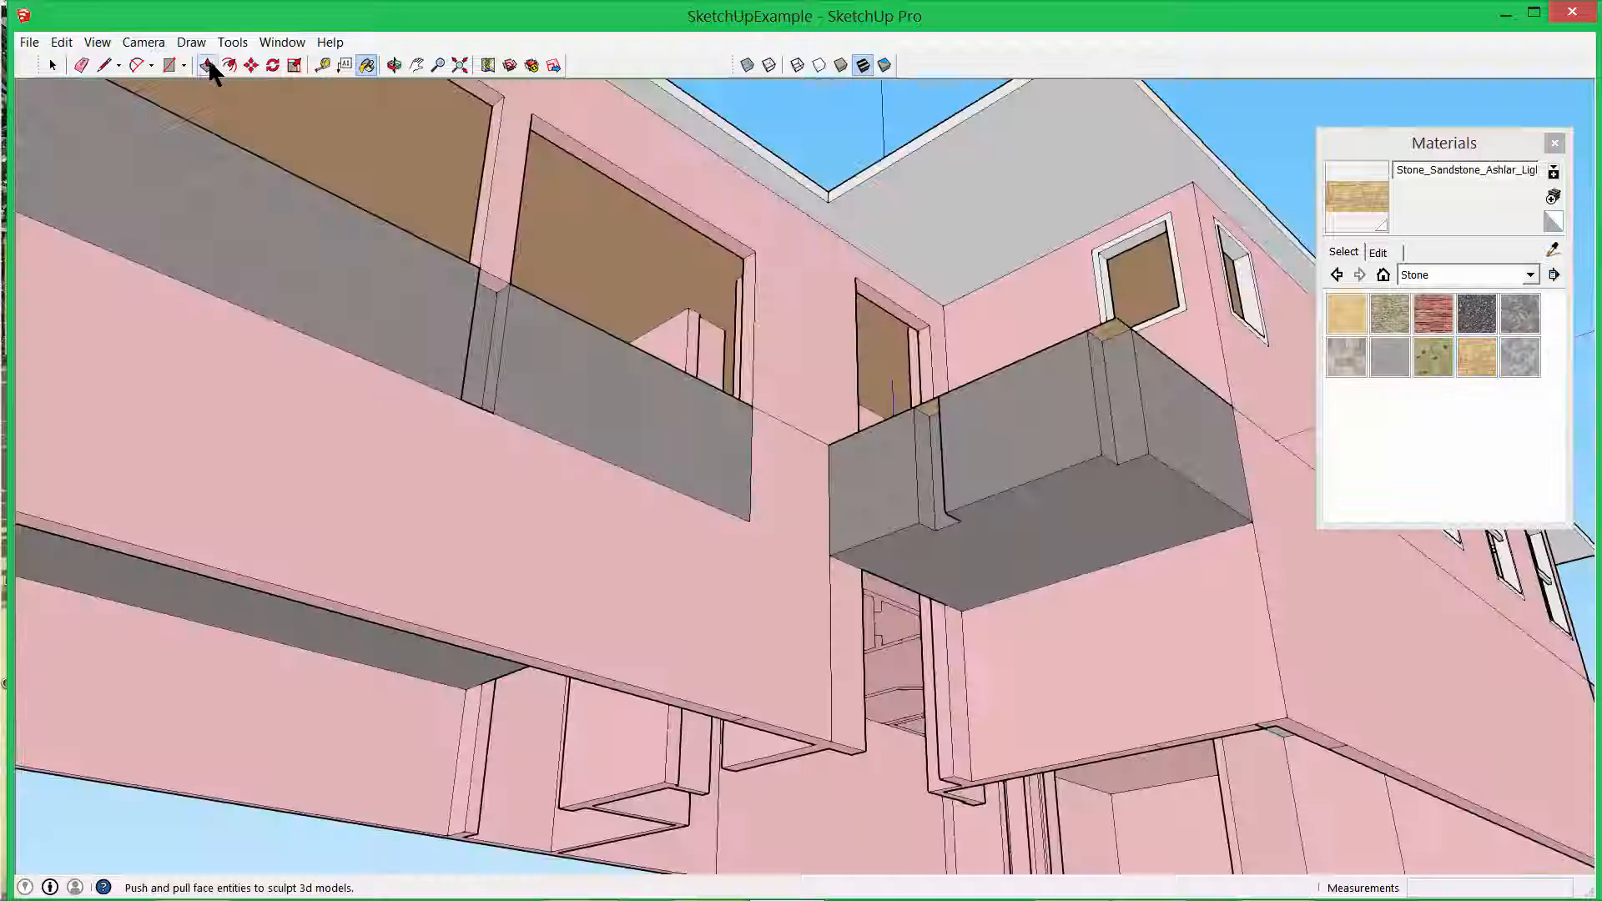
# Push/Pull the tops of both stone balcony columns up 9' to the underside of the roof overhang.
pyautogui.click(207, 65)
pyautogui.moveTo(1110, 341); pyautogui.dragTo(1001, 467)
pyautogui.moveTo(1005, 454); pyautogui.dragTo(902, 722, button='middle')
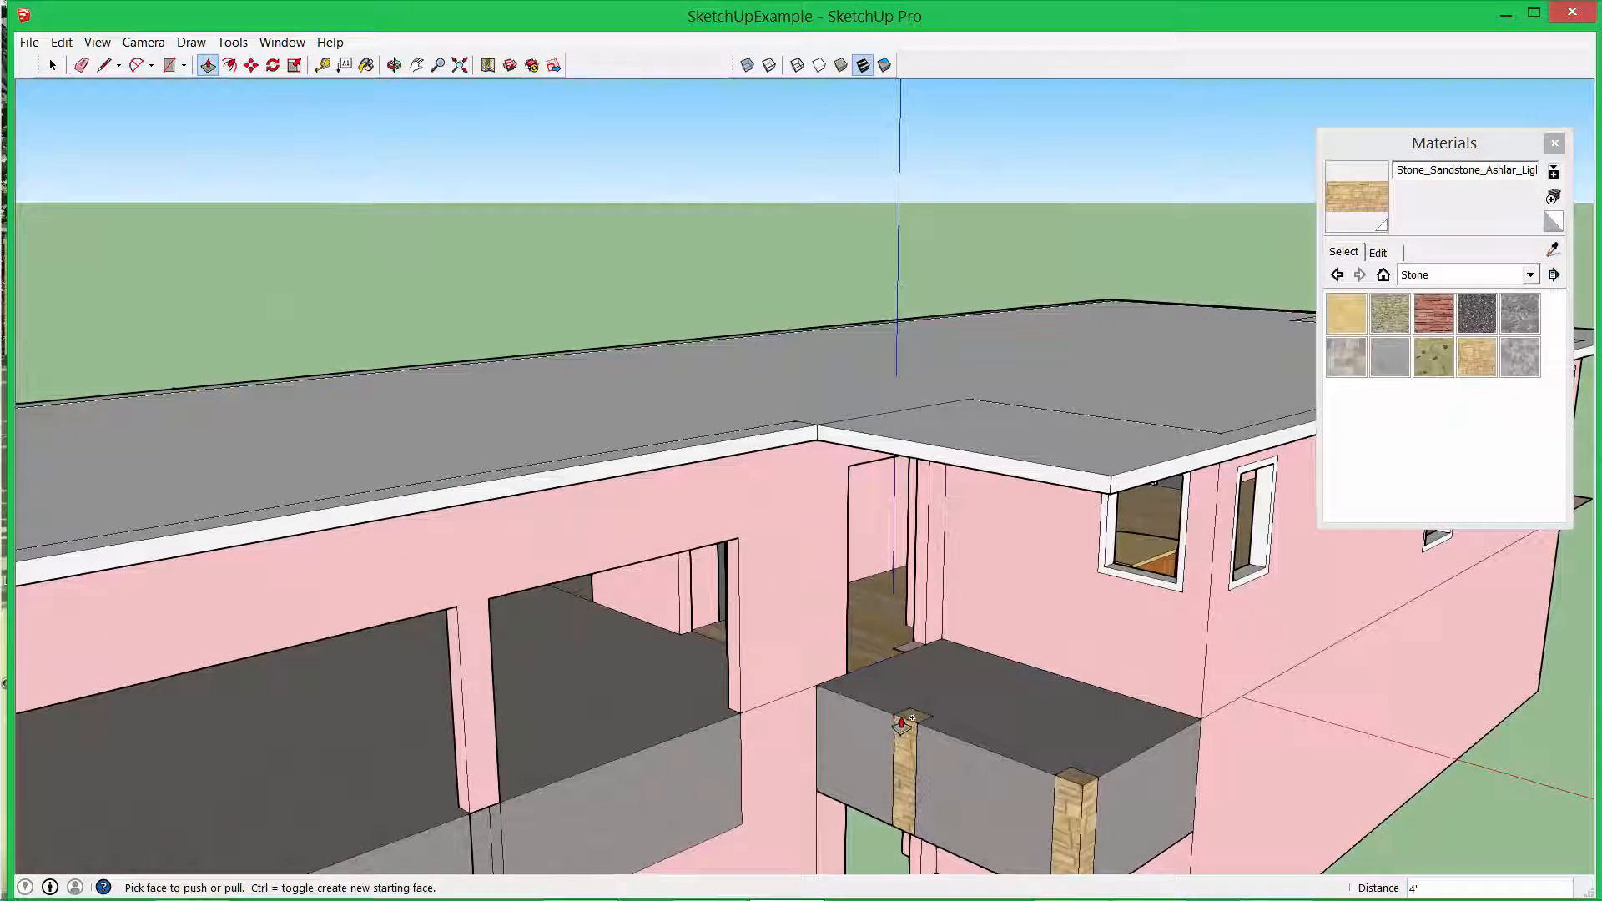
pyautogui.moveTo(906, 721); pyautogui.dragTo(985, 484)
pyautogui.moveTo(1078, 783); pyautogui.dragTo(1012, 487)
# Import the Garage_Door_Barn JPEG as an image and place it about 6' 10" wide from the lower left corner of the narrower garage opening.
pyautogui.moveTo(1011, 609); pyautogui.dragTo(816, 478, button='middle')
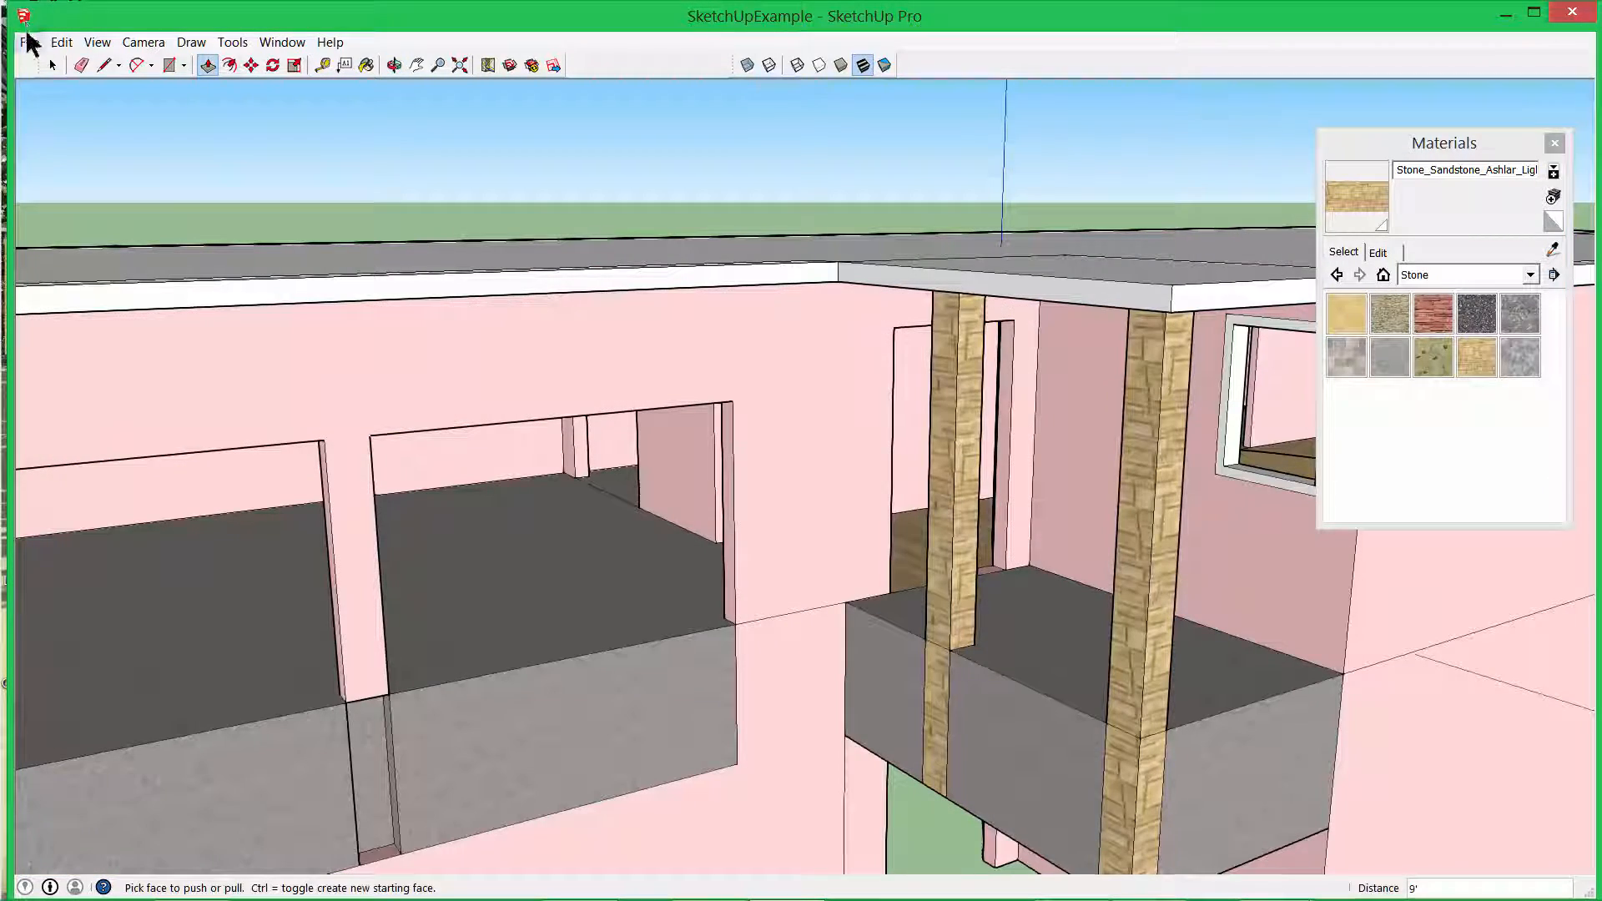
pyautogui.click(28, 42)
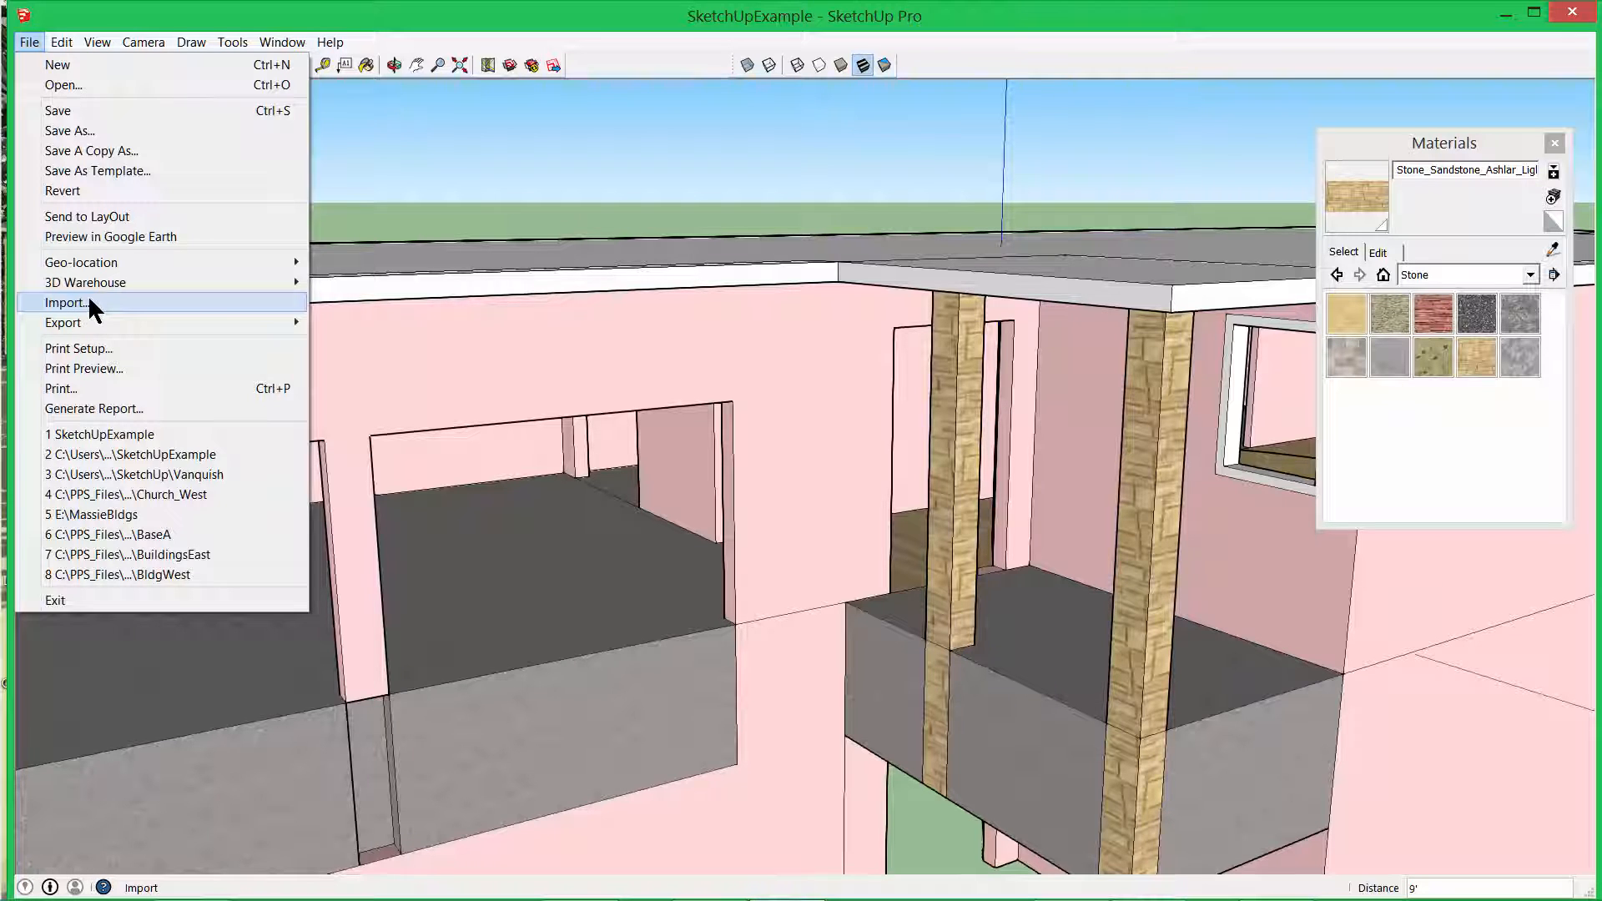
pyautogui.click(90, 303)
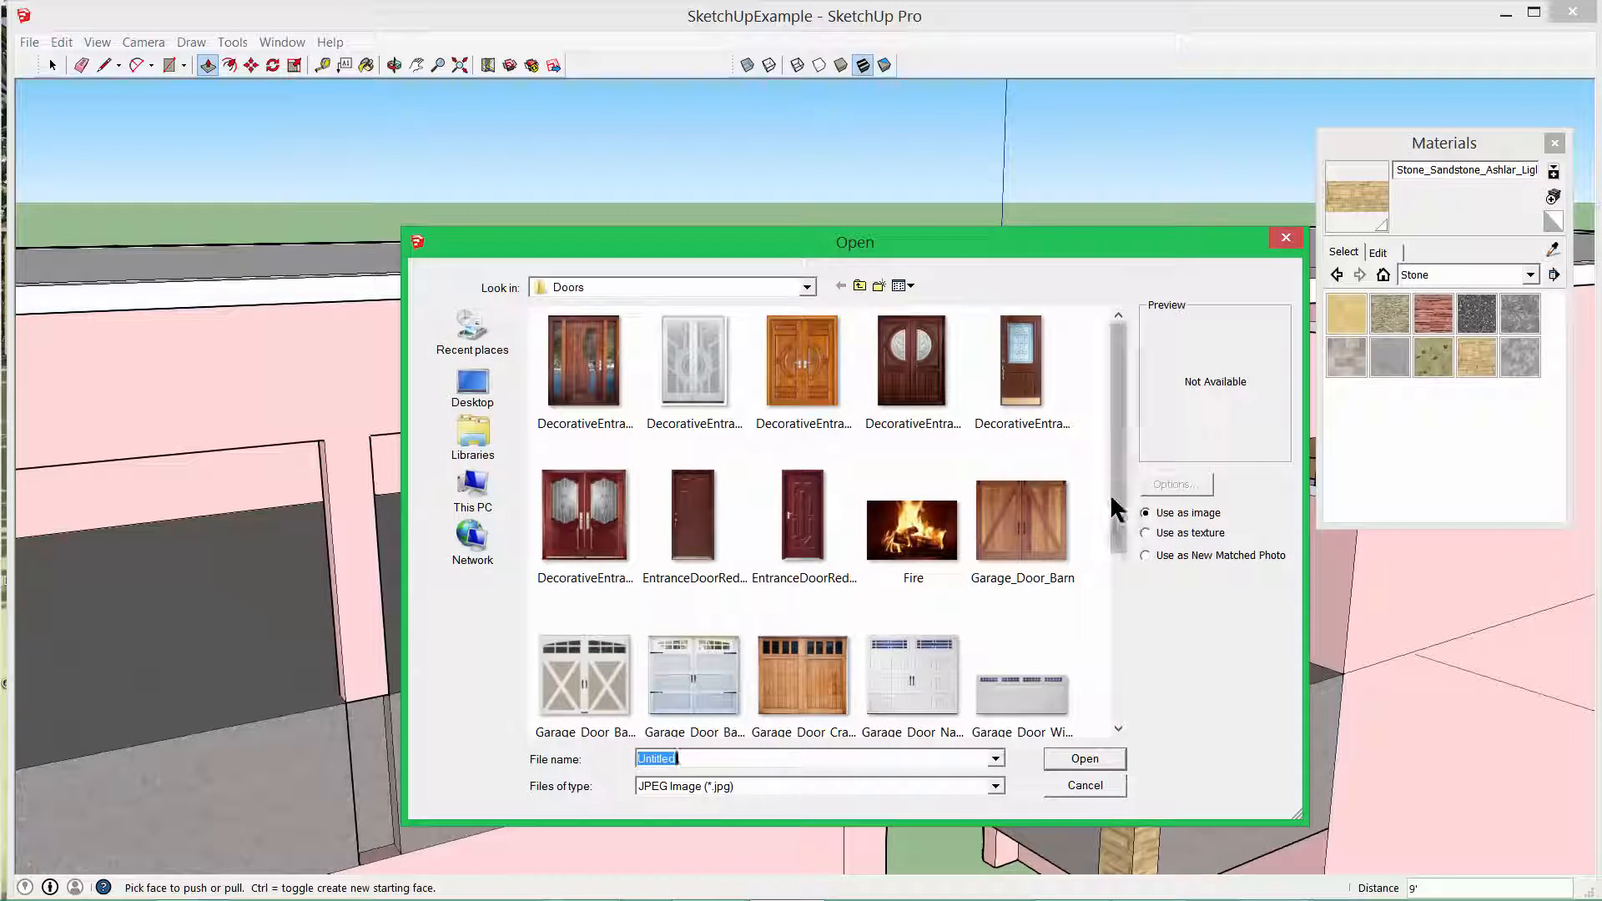
pyautogui.click(818, 786)
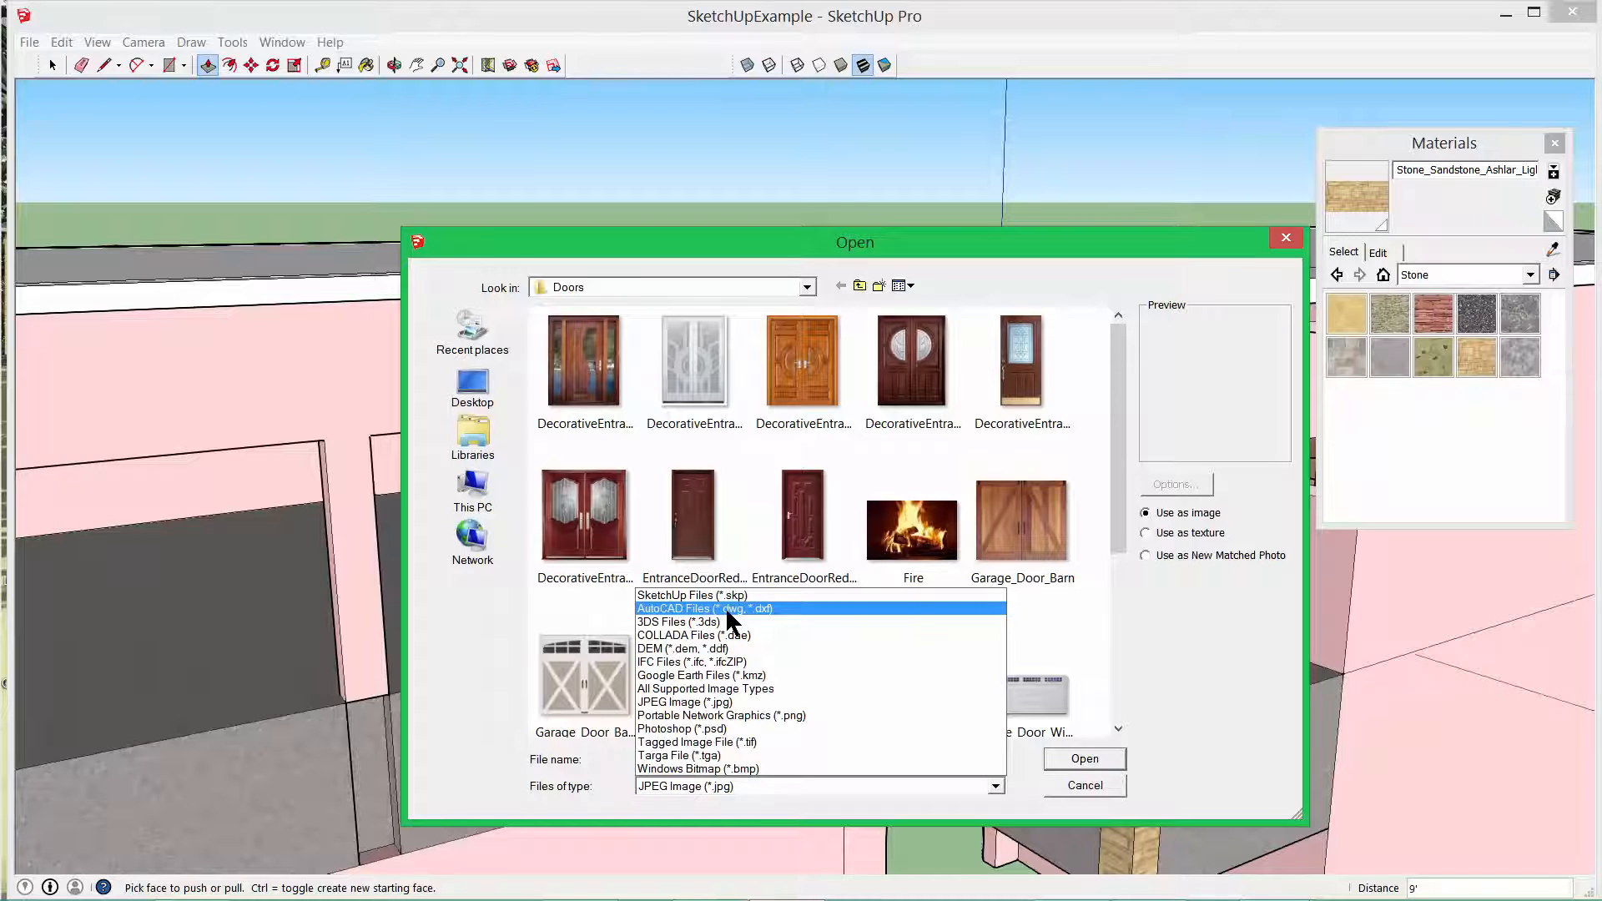
pyautogui.click(1133, 692)
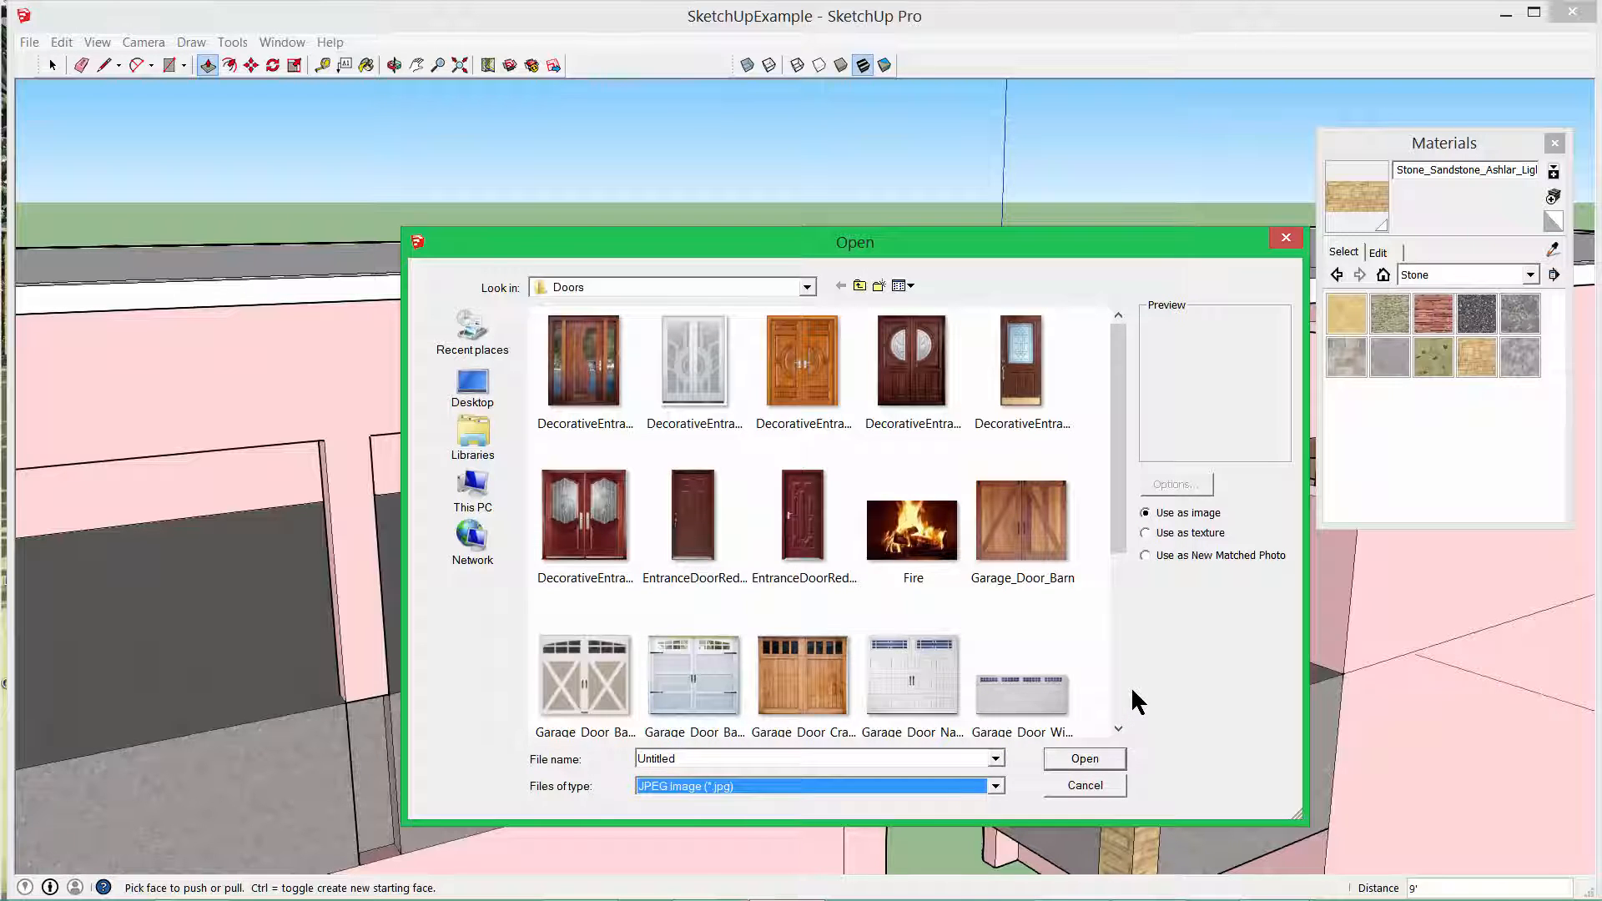
pyautogui.doubleClick(1028, 517)
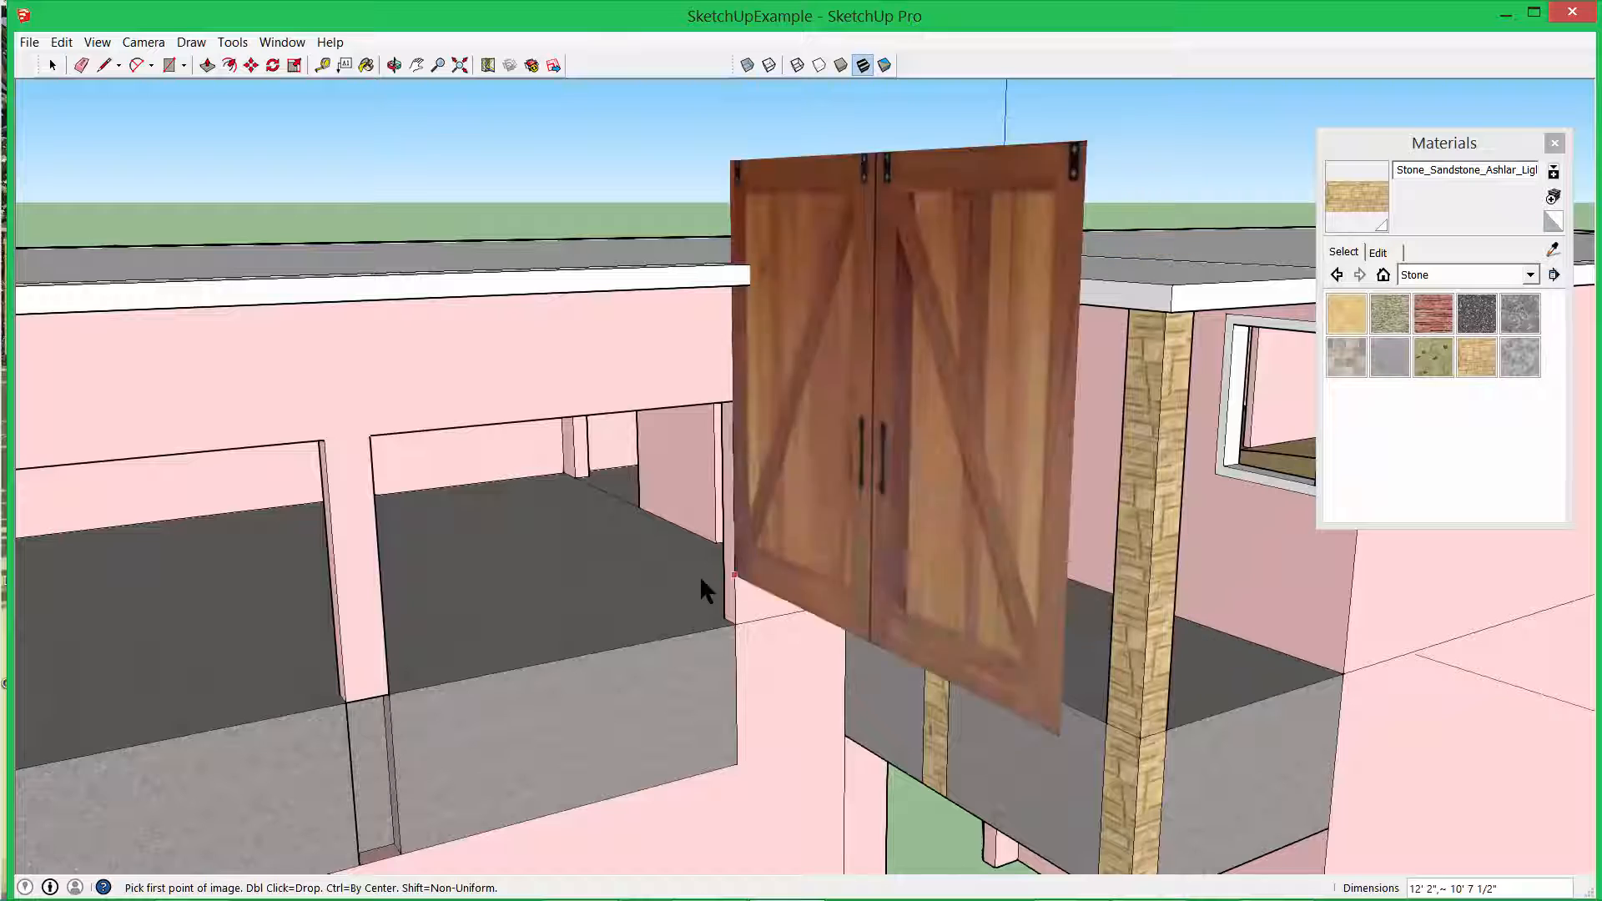
pyautogui.click(401, 686)
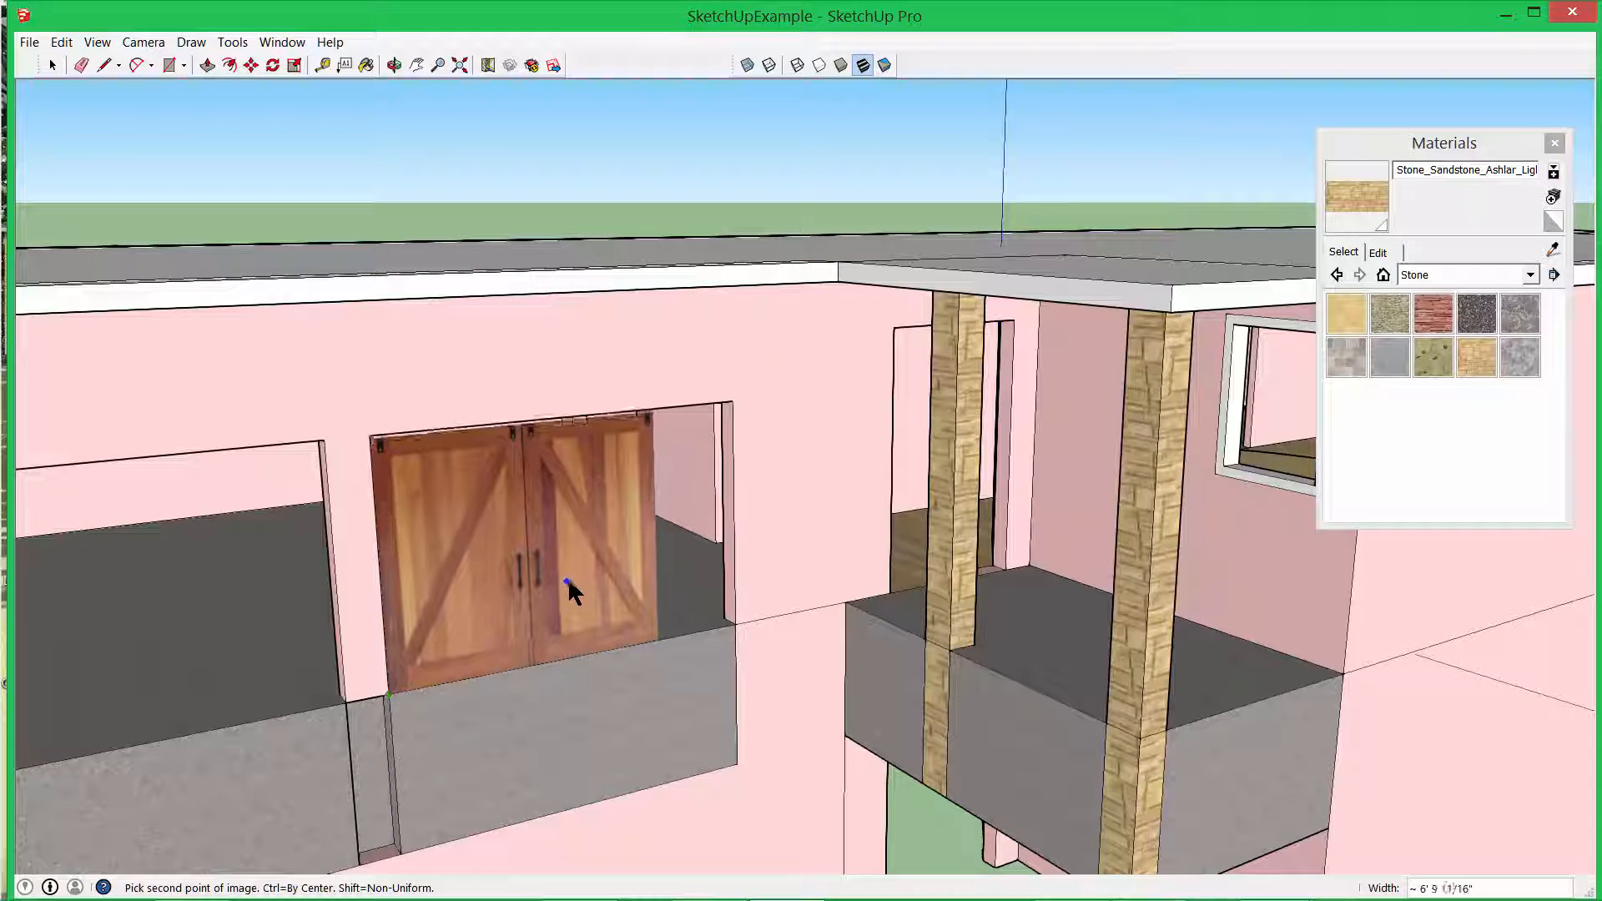
pyautogui.click(568, 577)
# Push/Pull the header underside of the narrower garage opening up about 1' 2 11/16".
pyautogui.moveTo(531, 602); pyautogui.dragTo(615, 538, button='middle')
pyautogui.scroll(-5, 582, 546)
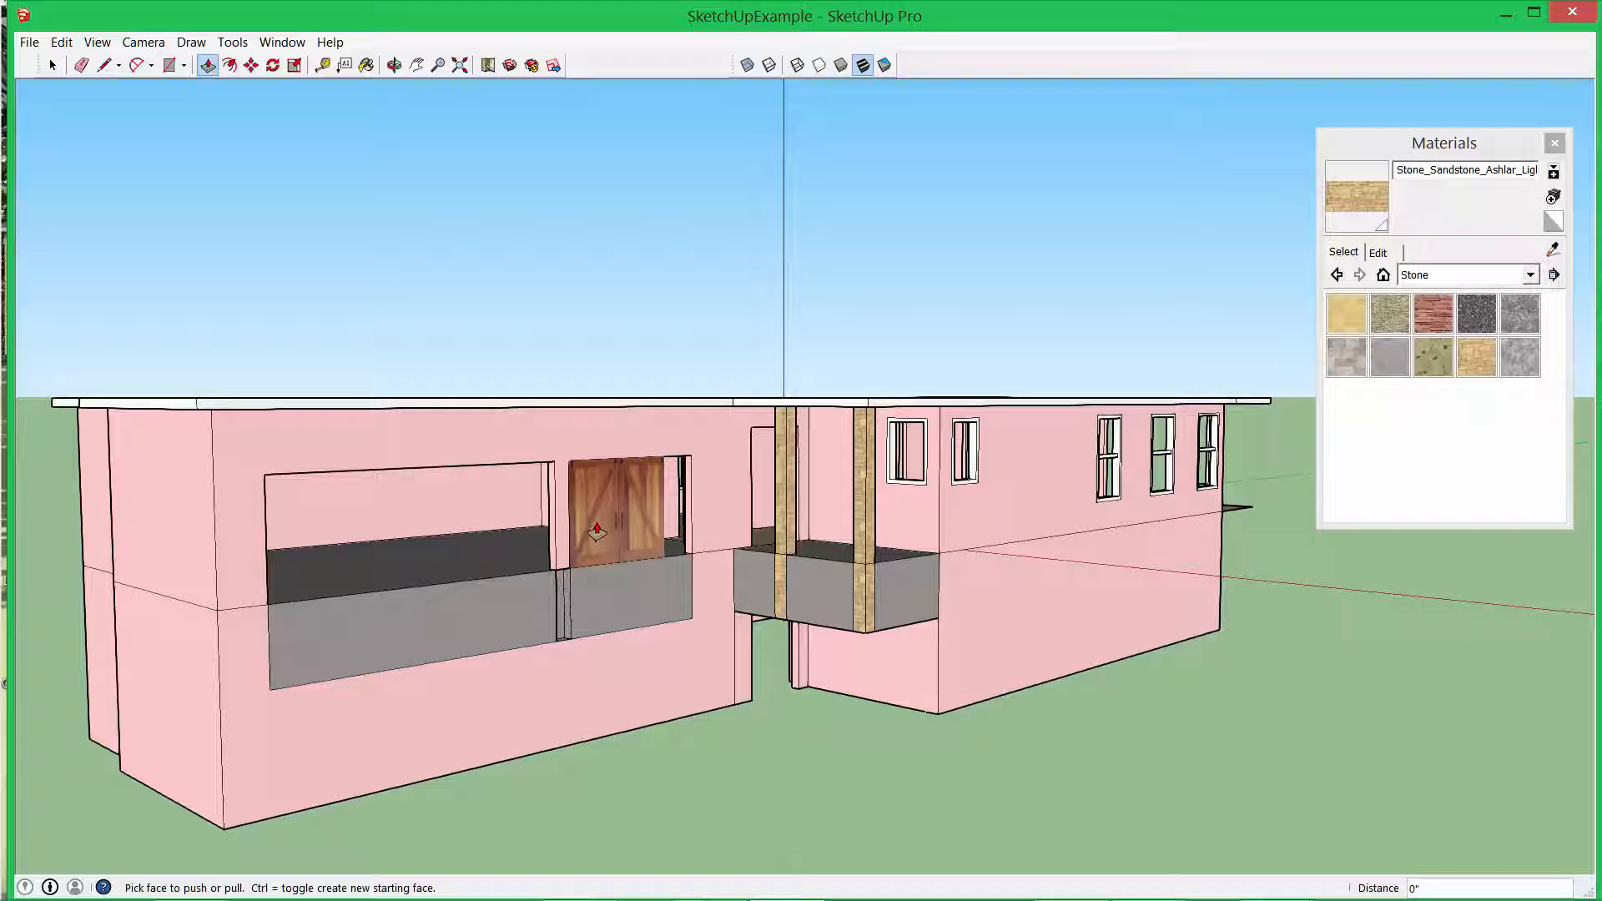
pyautogui.moveTo(647, 503); pyautogui.dragTo(617, 433, button='middle')
pyautogui.scroll(5, 618, 434)
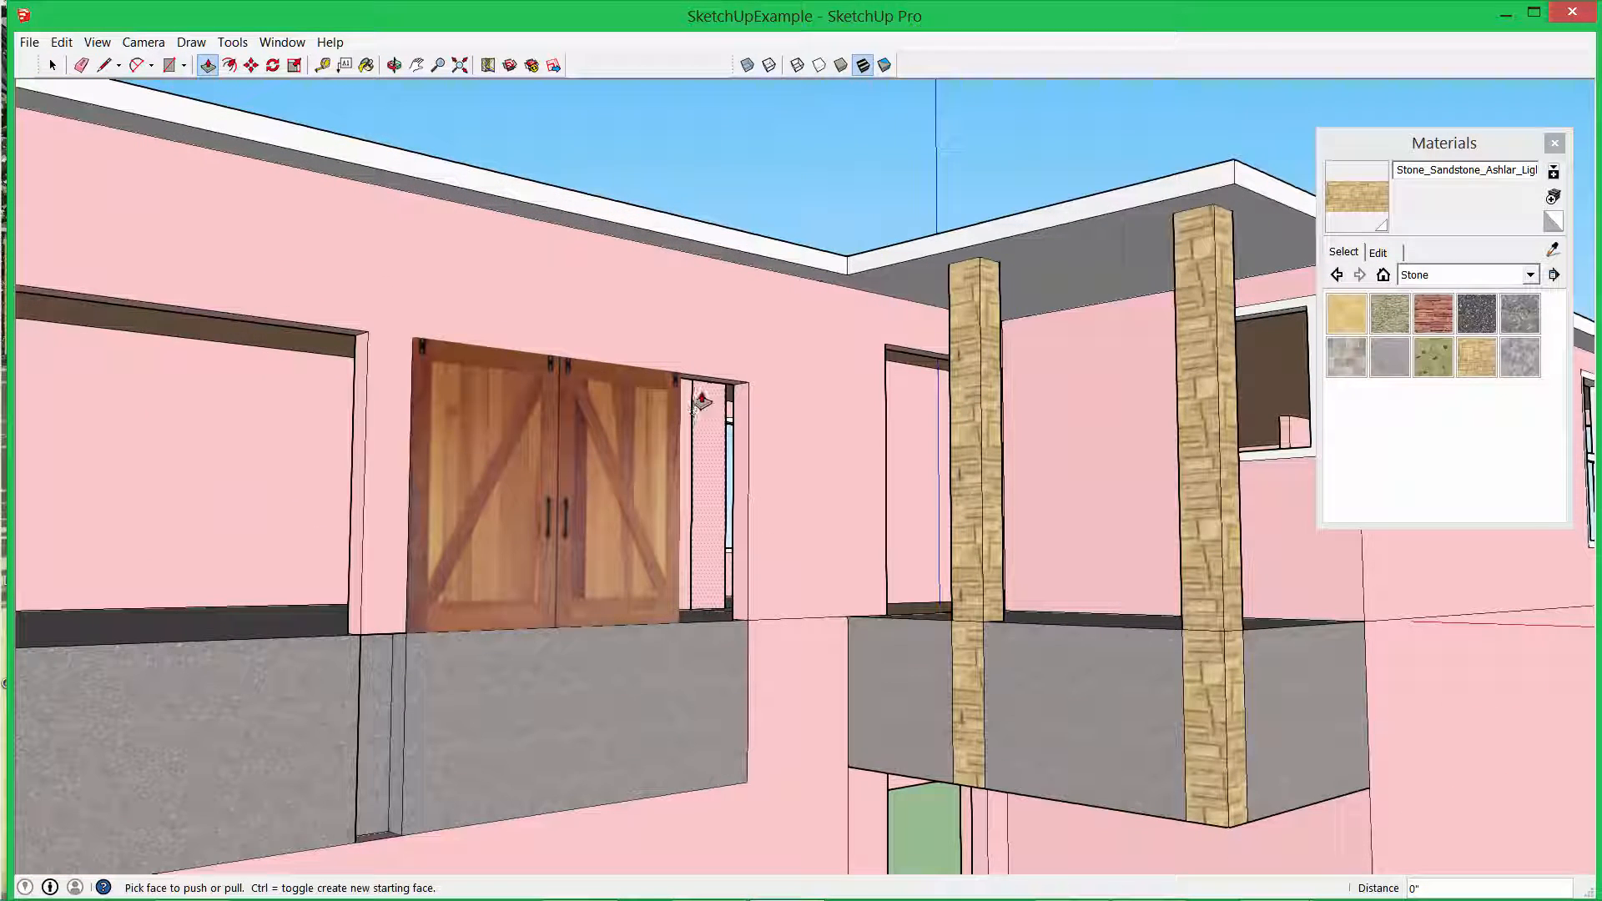
pyautogui.click(707, 386)
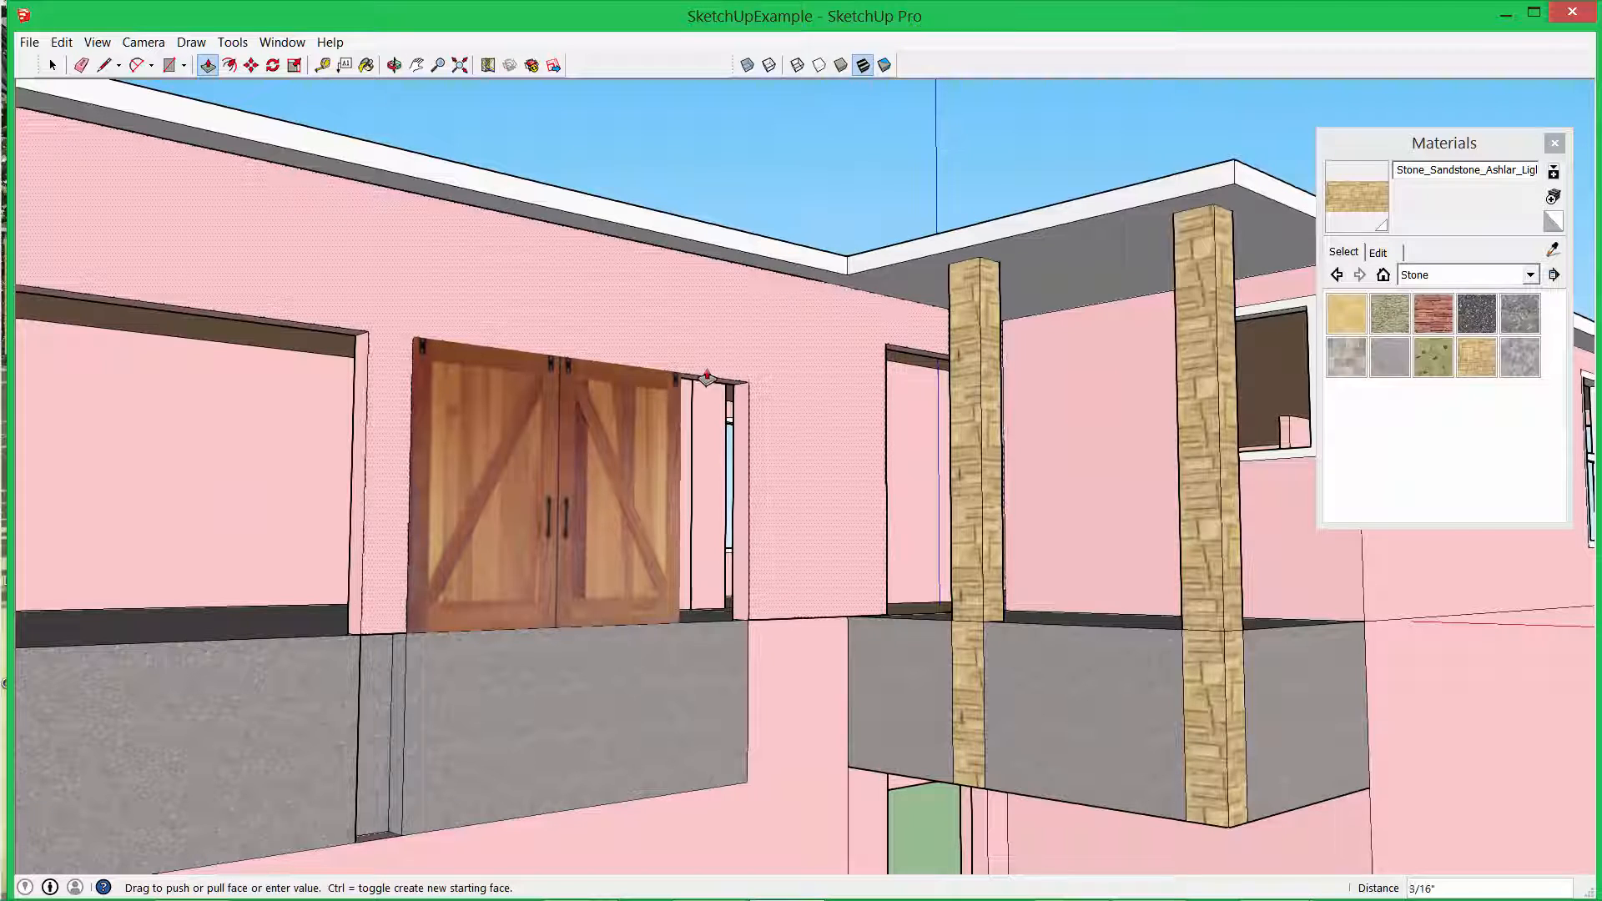
pyautogui.click(709, 389)
pyautogui.click(705, 390)
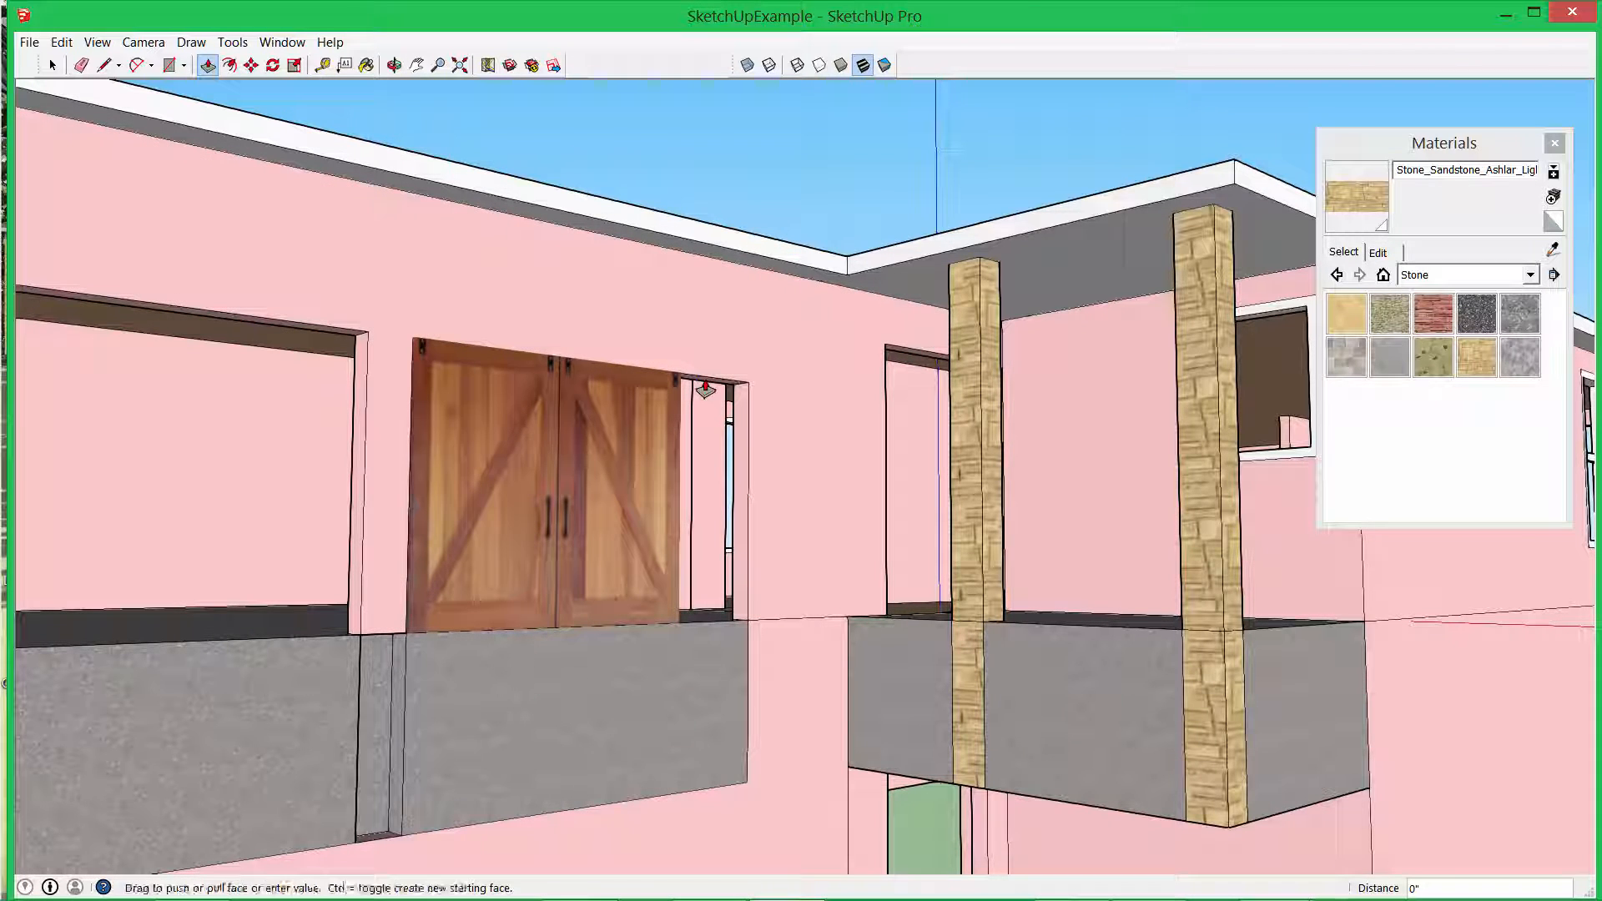
pyautogui.click(705, 342)
pyautogui.moveTo(600, 451); pyautogui.dragTo(580, 492, button='middle')
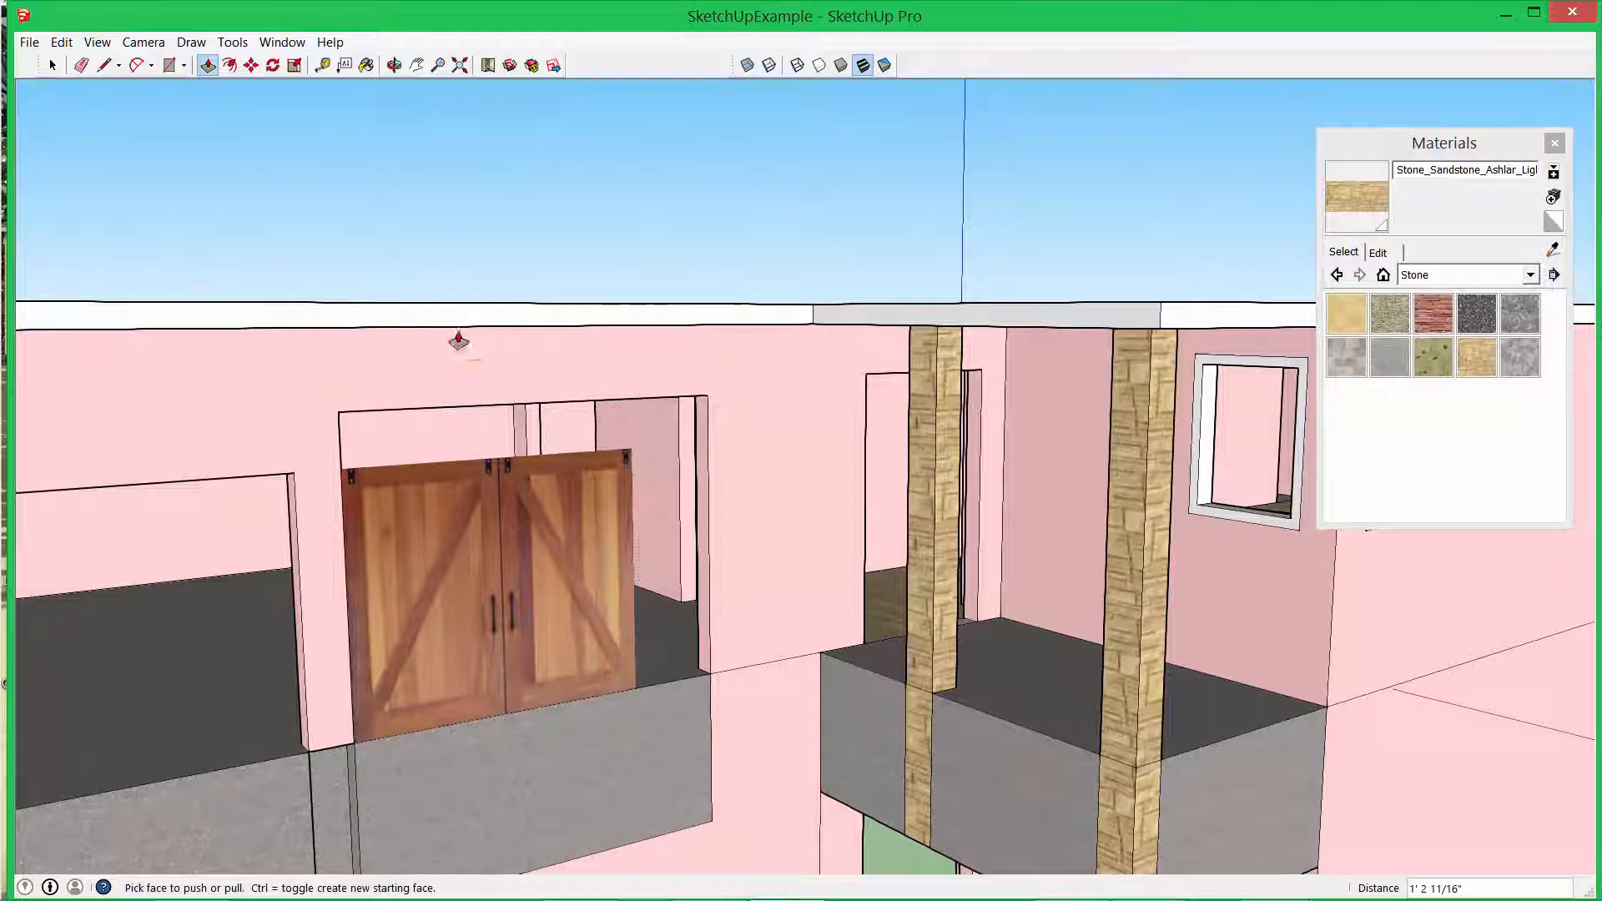
# Scale the barn door image uniformly by about 1.20 from its upper right corner to reach the raised header.
pyautogui.click(232, 43)
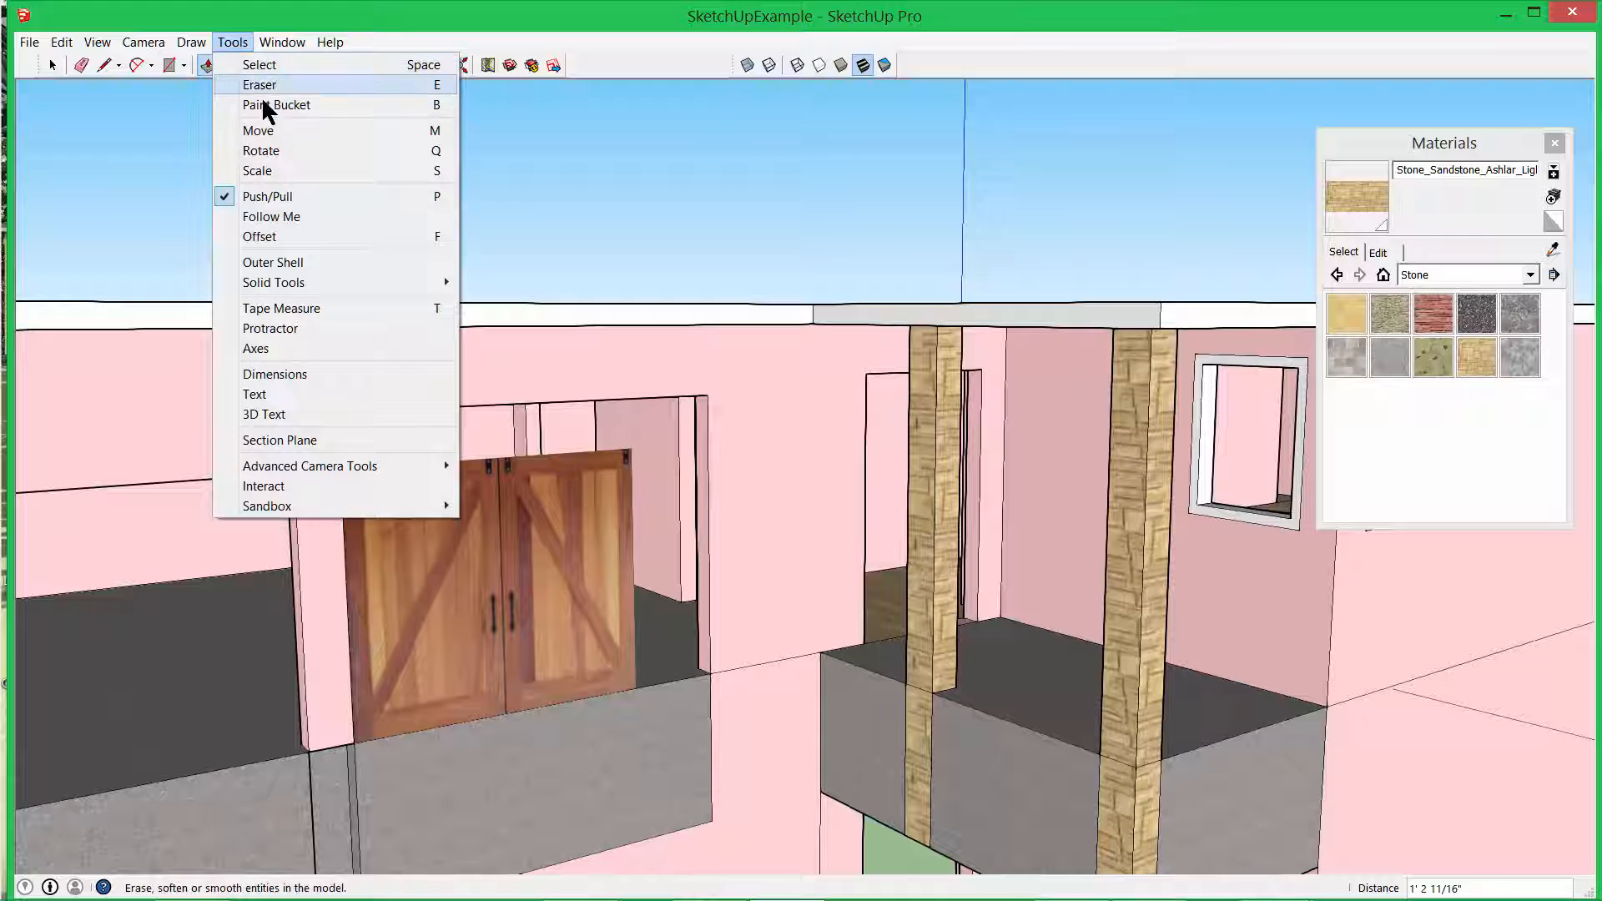
pyautogui.click(274, 170)
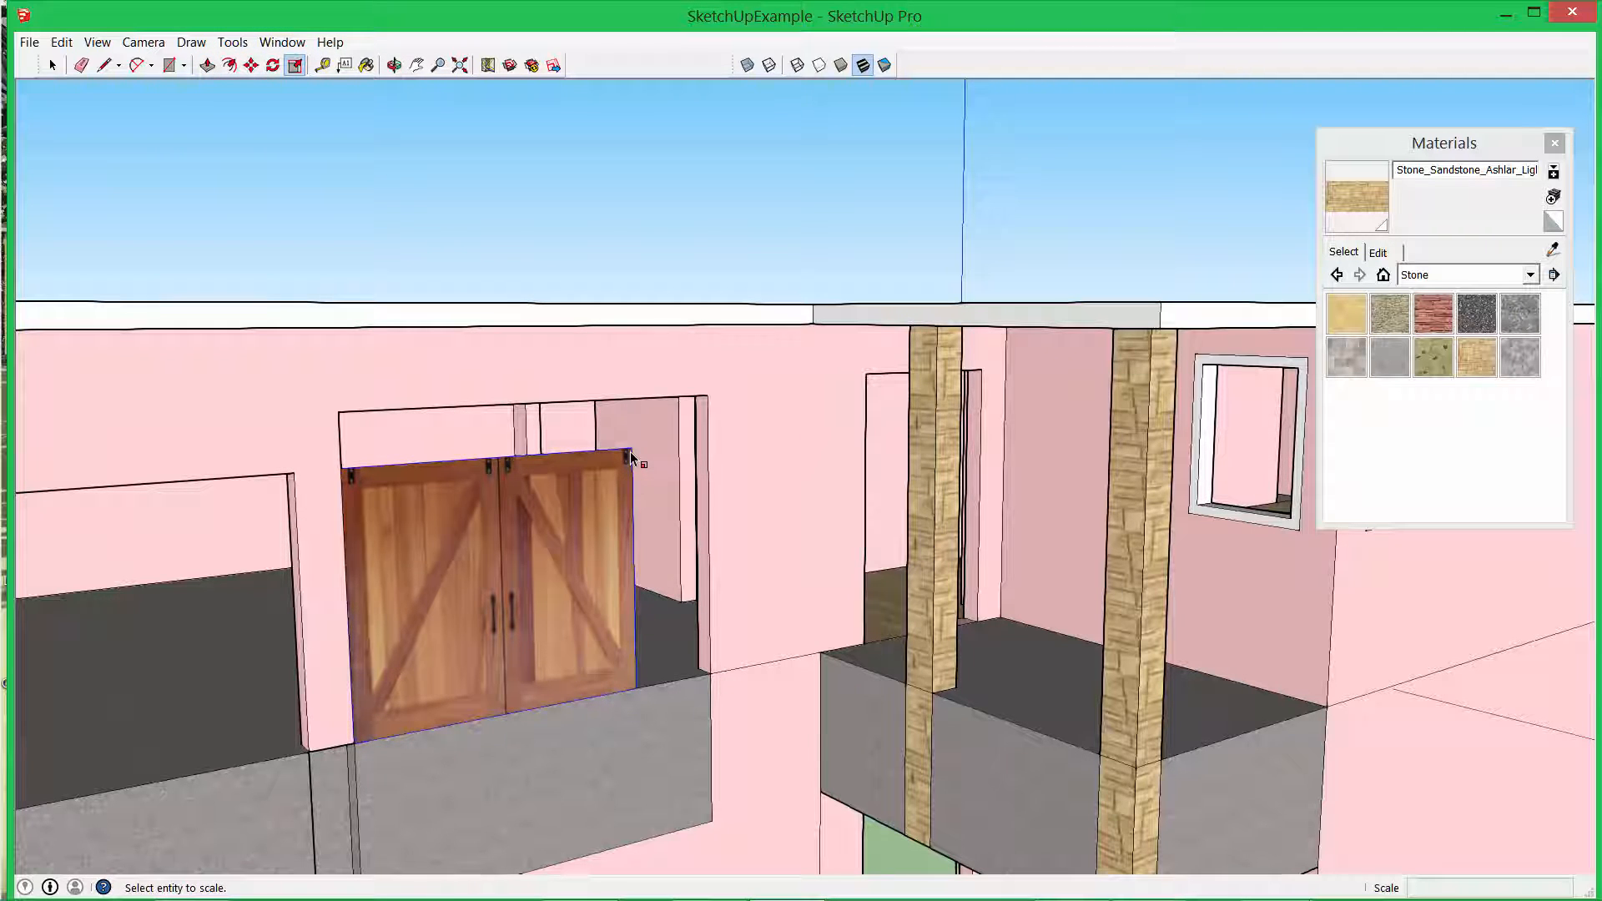
pyautogui.click(242, 48)
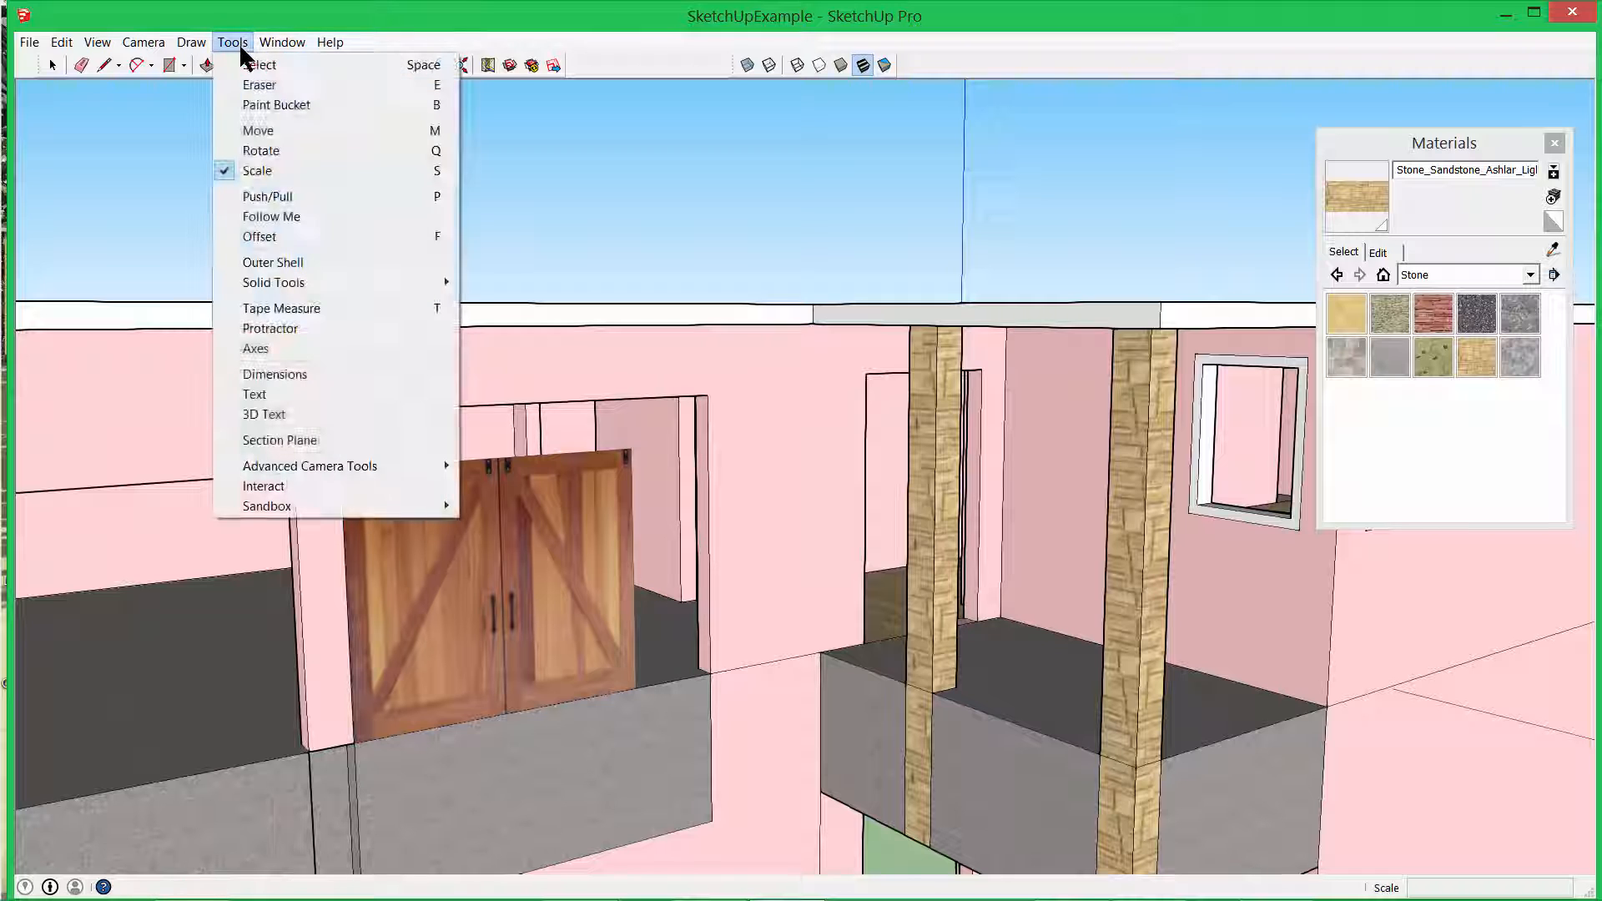
pyautogui.click(268, 154)
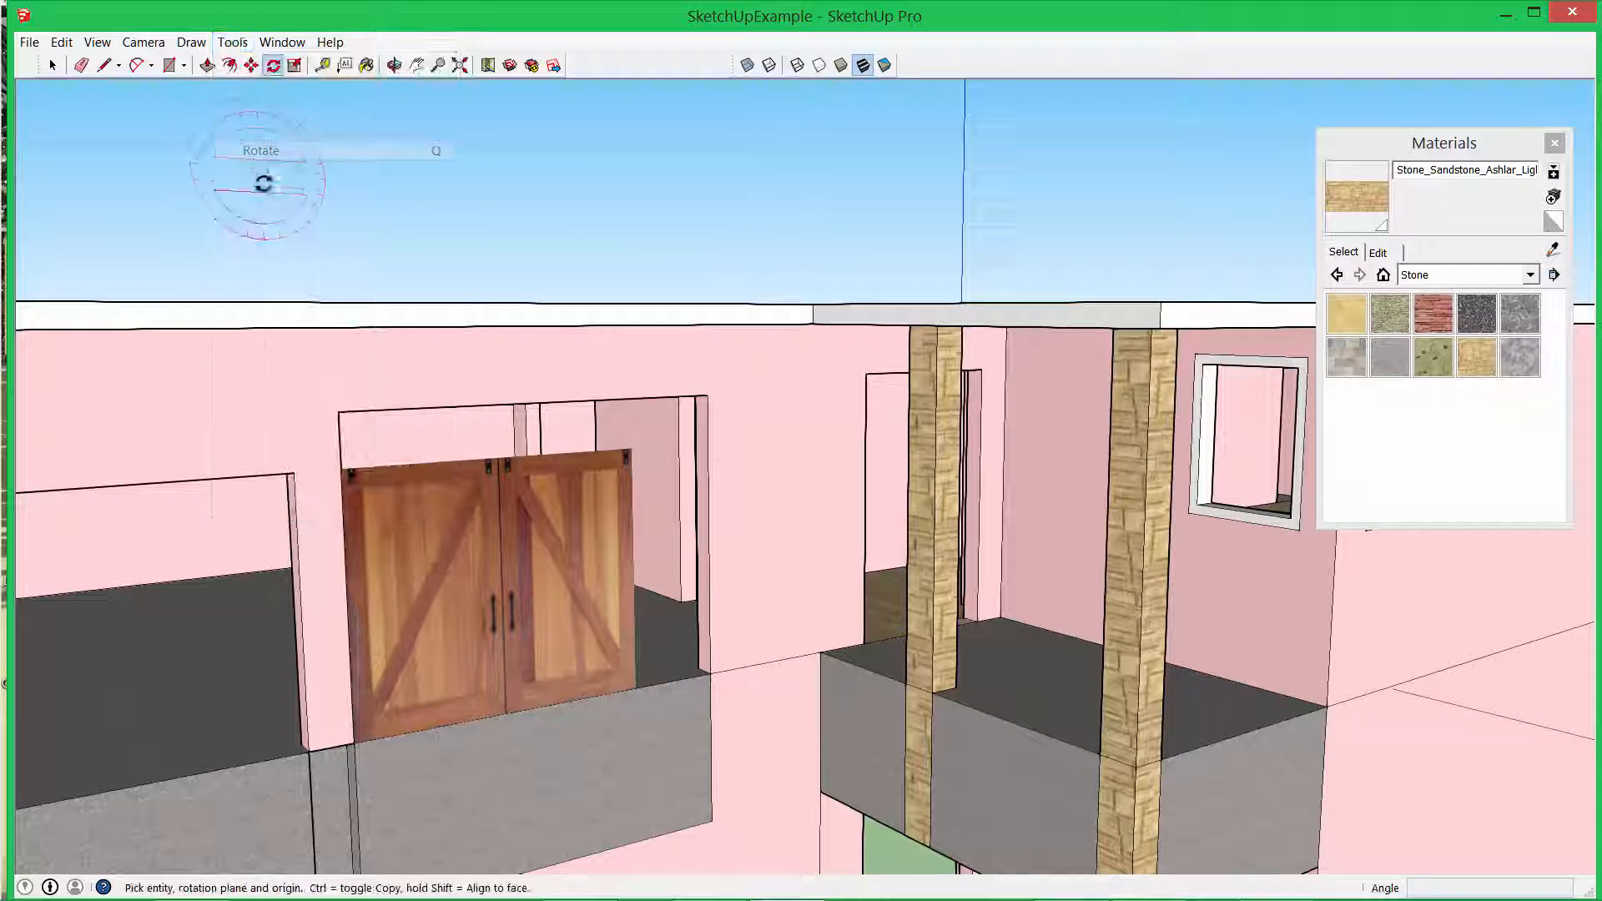
pyautogui.click(233, 43)
pyautogui.click(258, 171)
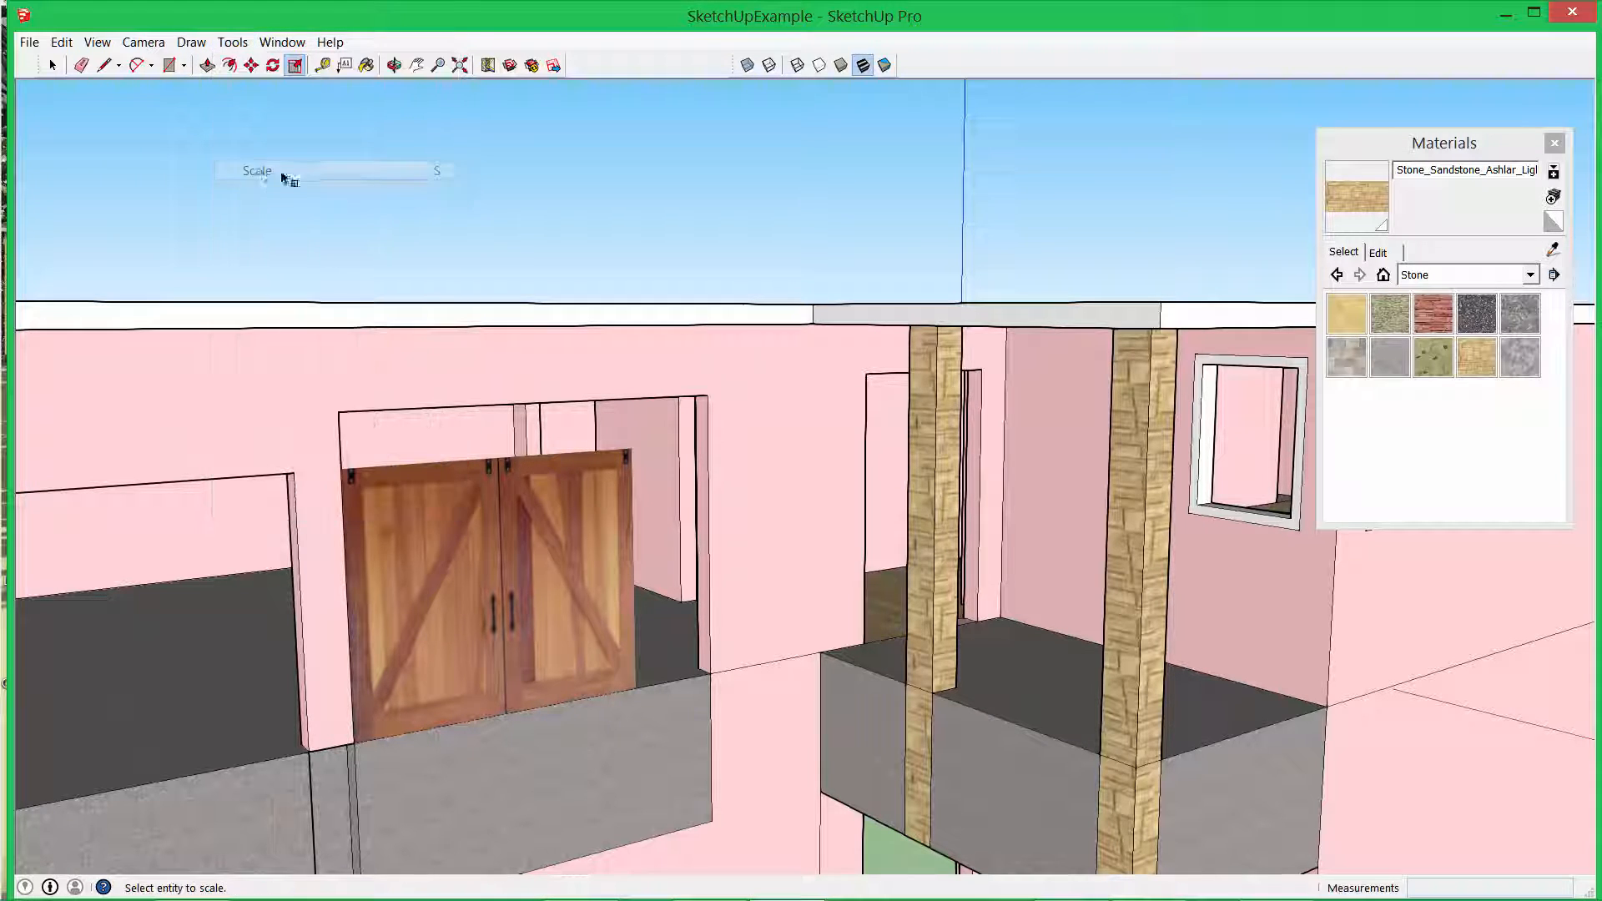
pyautogui.click(618, 464)
pyautogui.moveTo(628, 452); pyautogui.dragTo(684, 395)
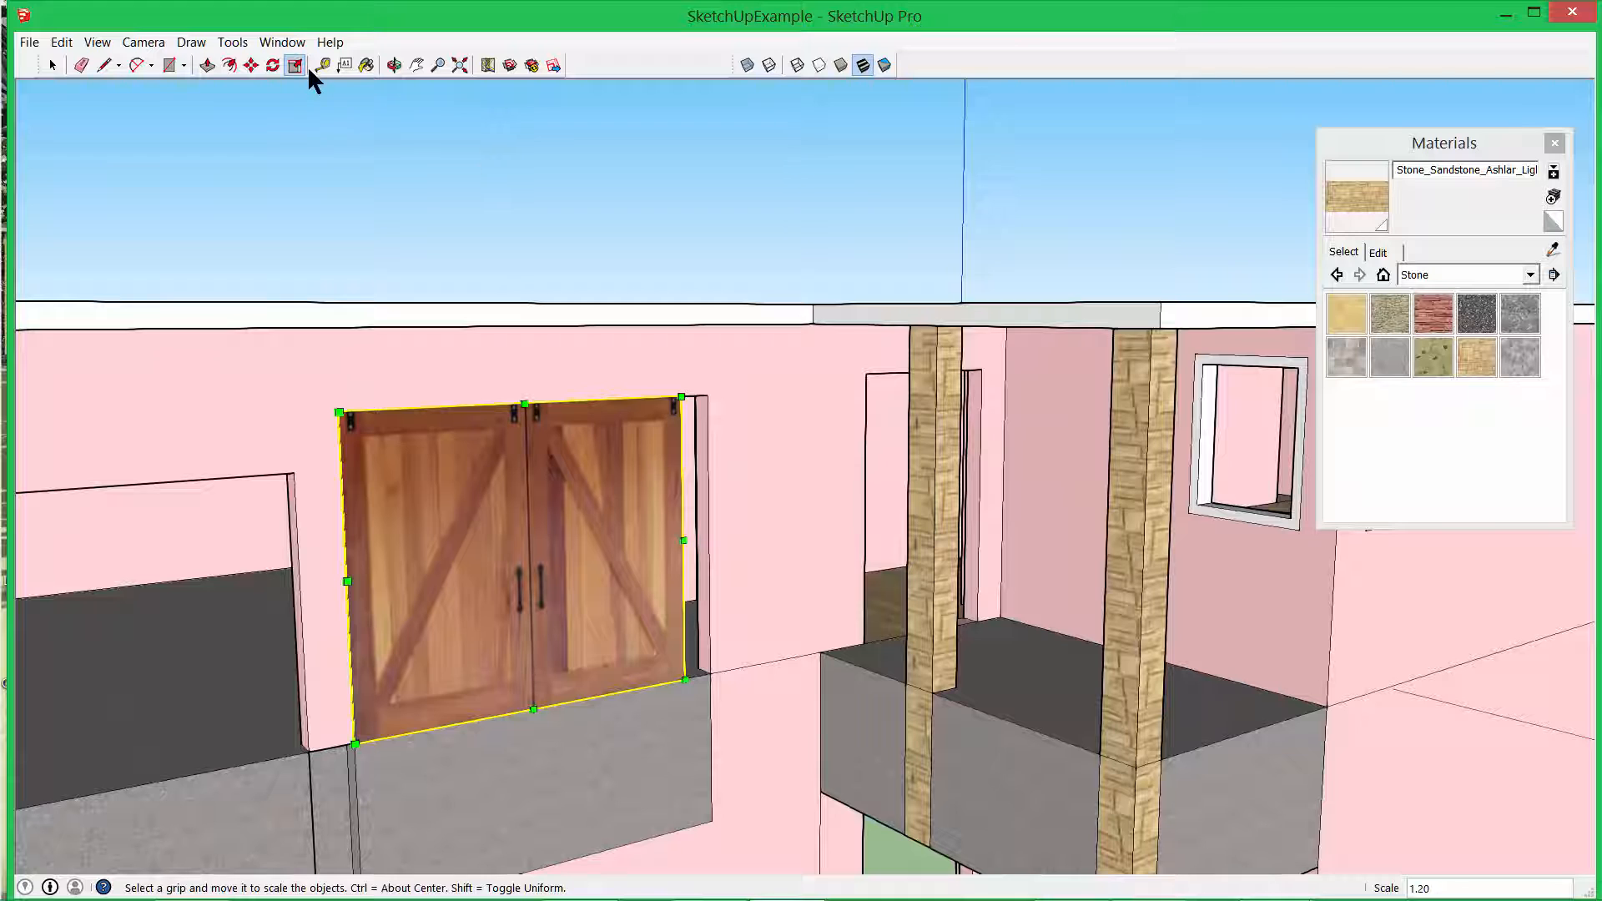
# Push/Pull the right jamb of the narrower garage opening about 9 9/16" inward to meet the door's edge.
pyautogui.click(206, 65)
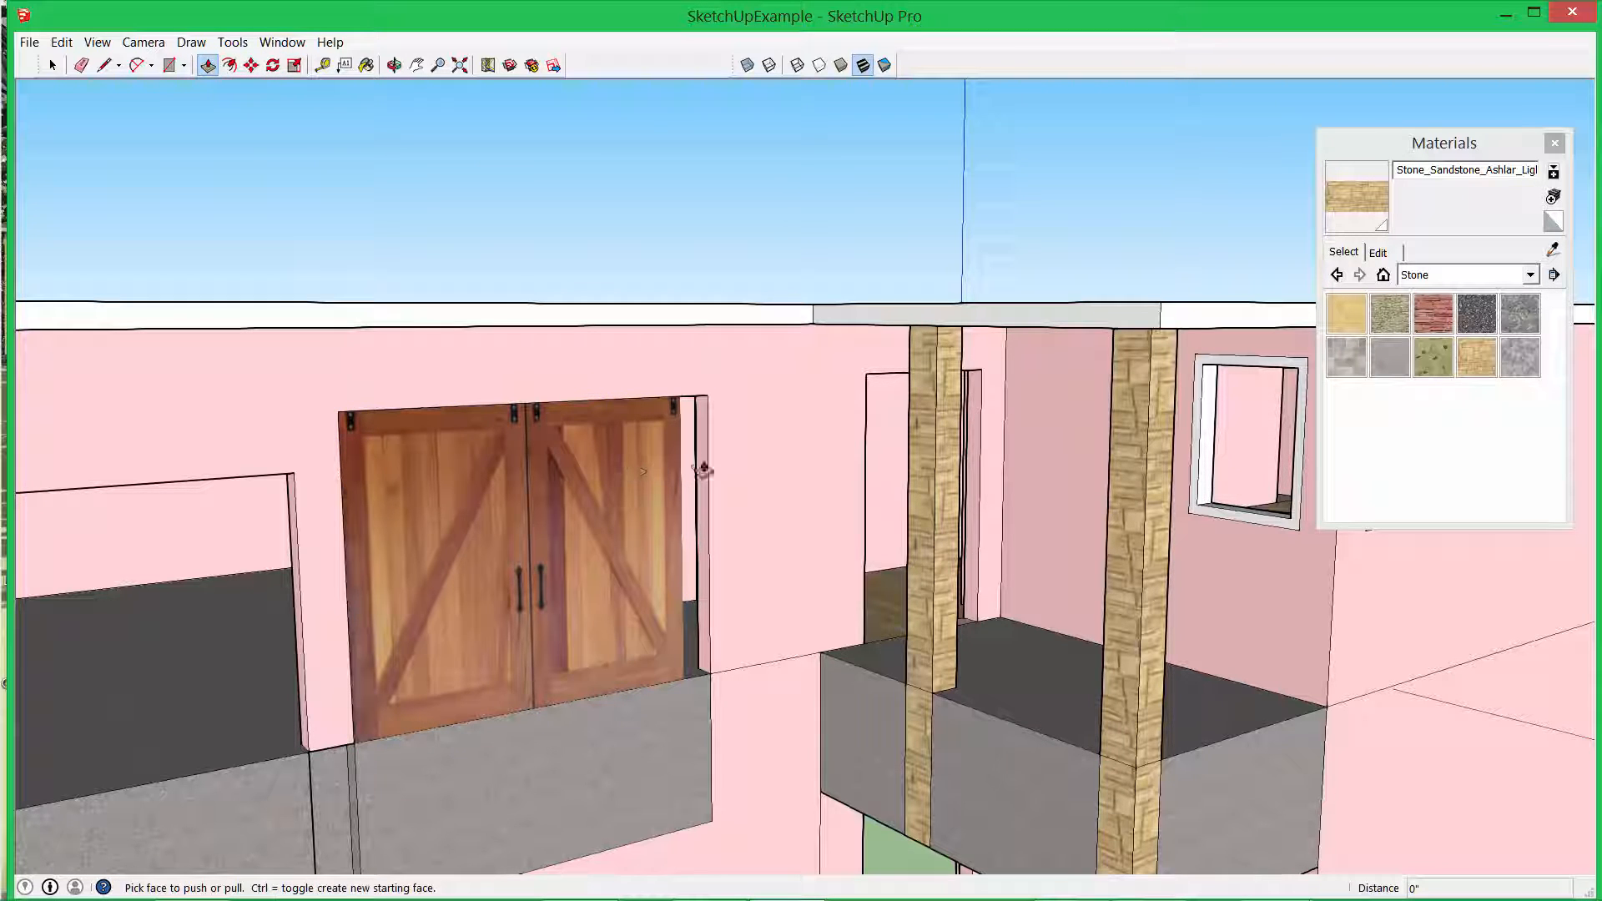
pyautogui.moveTo(700, 464); pyautogui.dragTo(679, 478)
# Copy the barn door image and paste it at the lower left corner of the wider garage opening.
pyautogui.moveTo(500, 584); pyautogui.dragTo(1113, 392, button='middle')
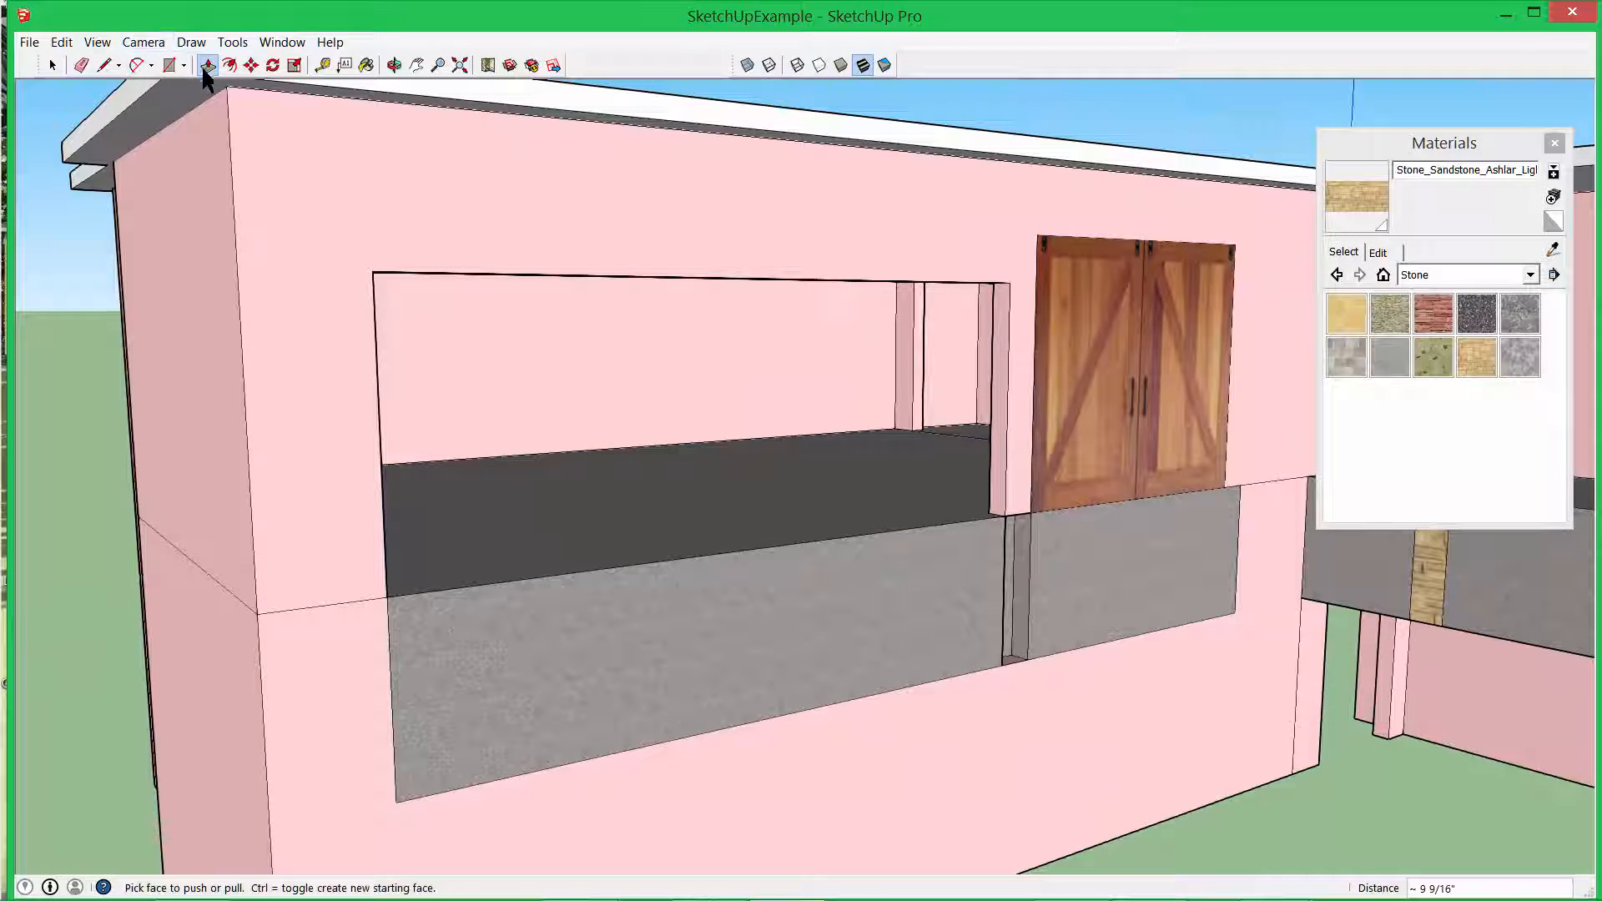
pyautogui.click(52, 65)
pyautogui.click(1088, 389)
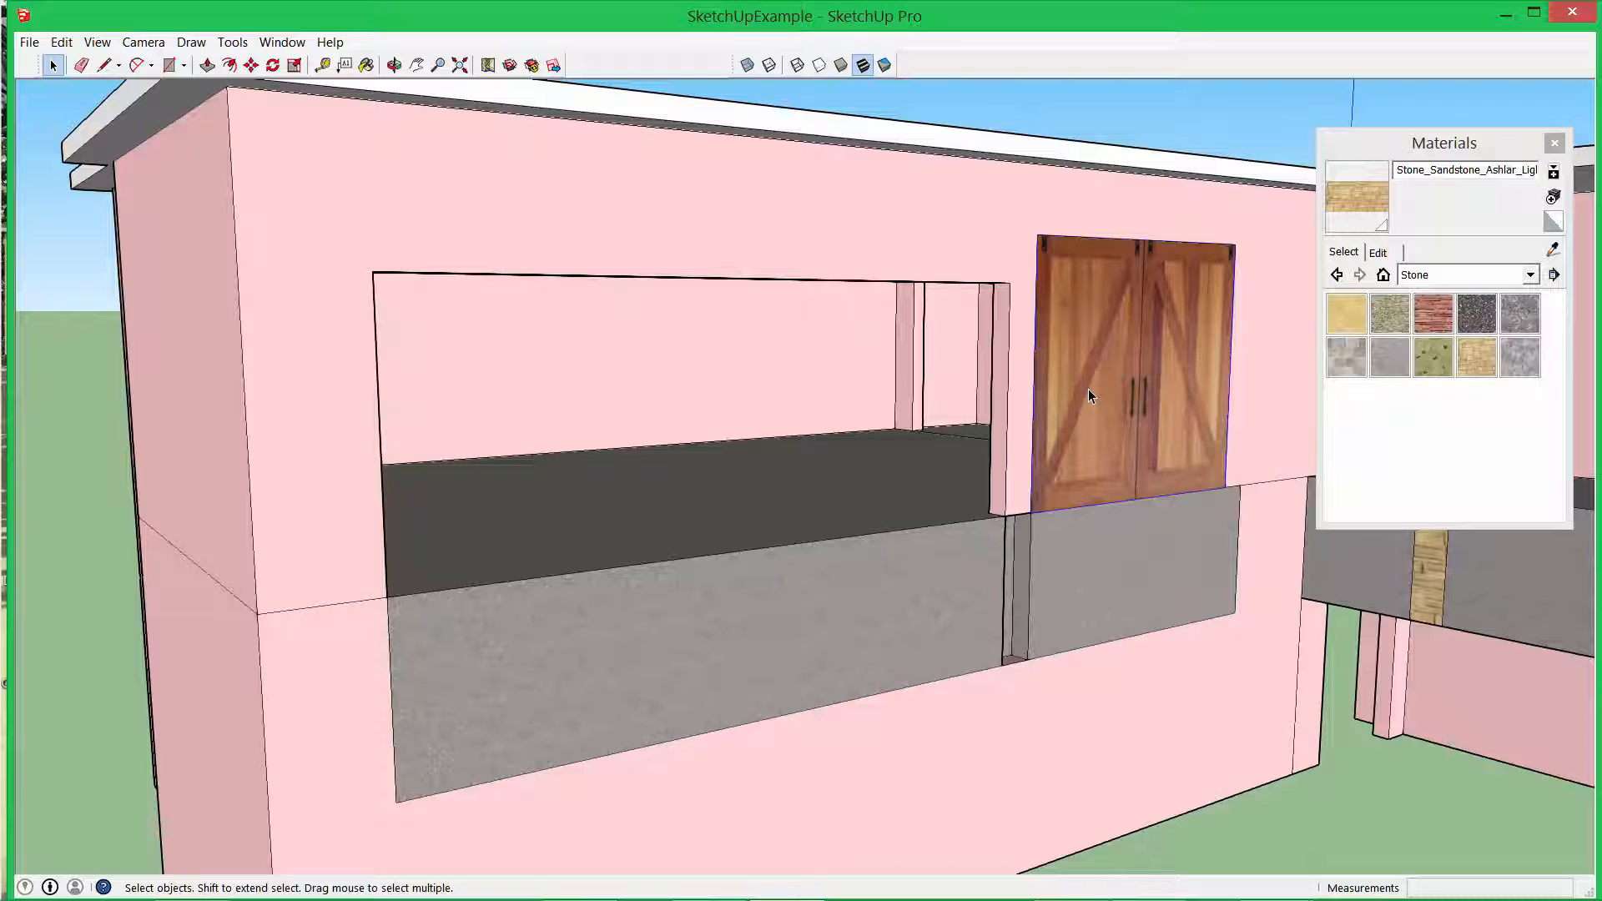
pyautogui.hotkey('ctrl', 'v')
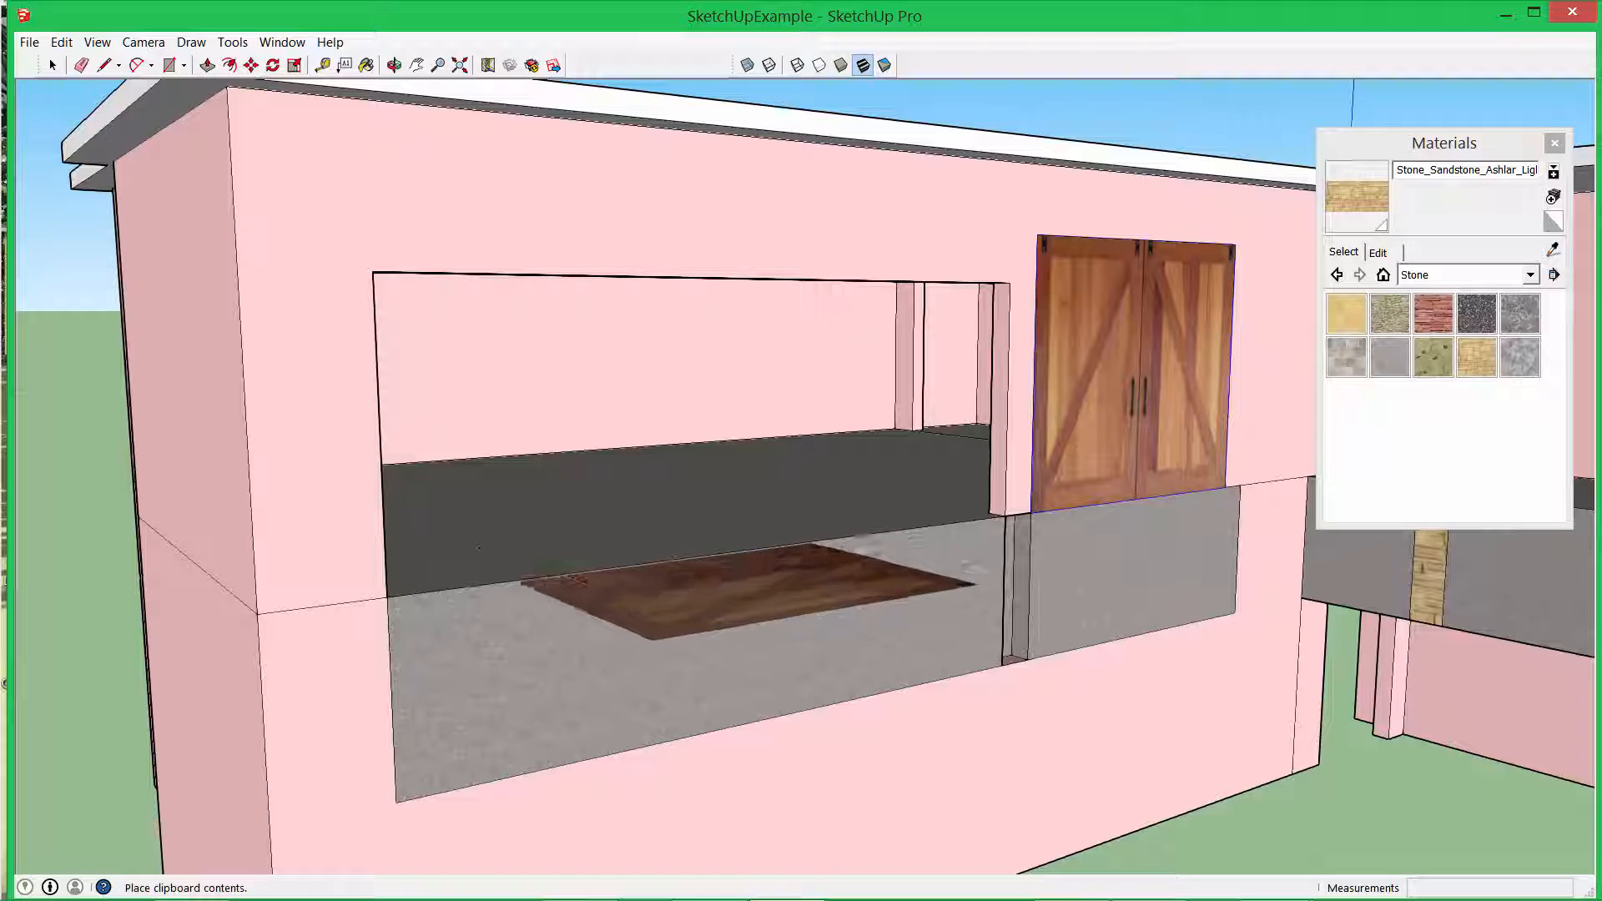
pyautogui.click(387, 600)
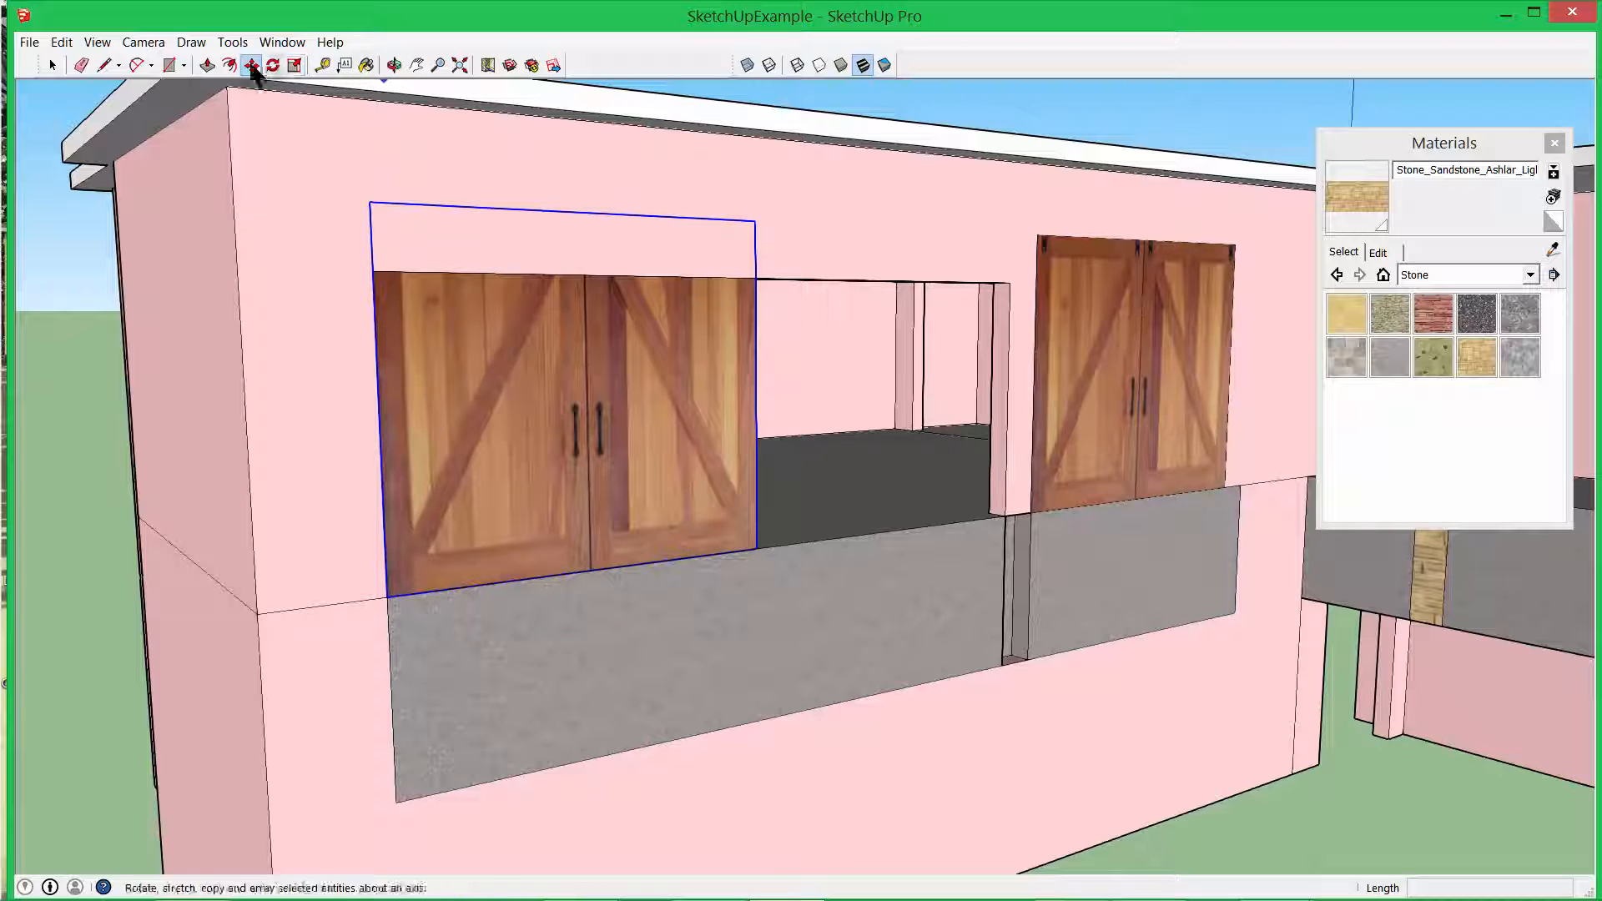
# Push/Pull the header underside of the wider garage opening up about 1' 2 9/16" to reveal the full barn door.
pyautogui.click(209, 71)
pyautogui.moveTo(692, 419); pyautogui.dragTo(774, 280, button='middle')
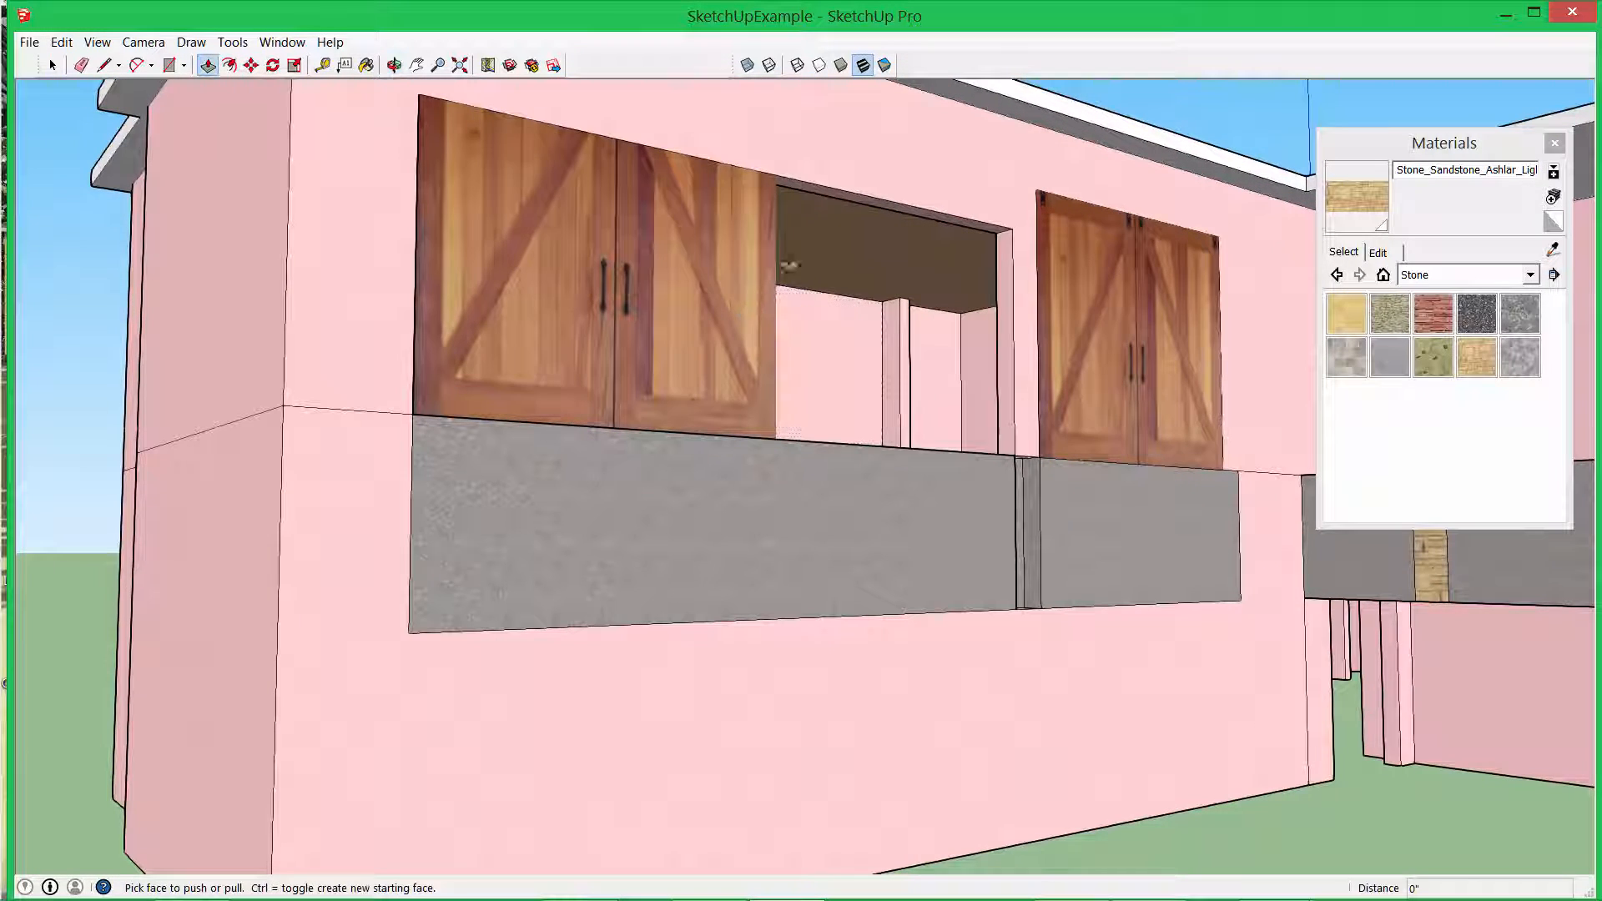
pyautogui.click(816, 191)
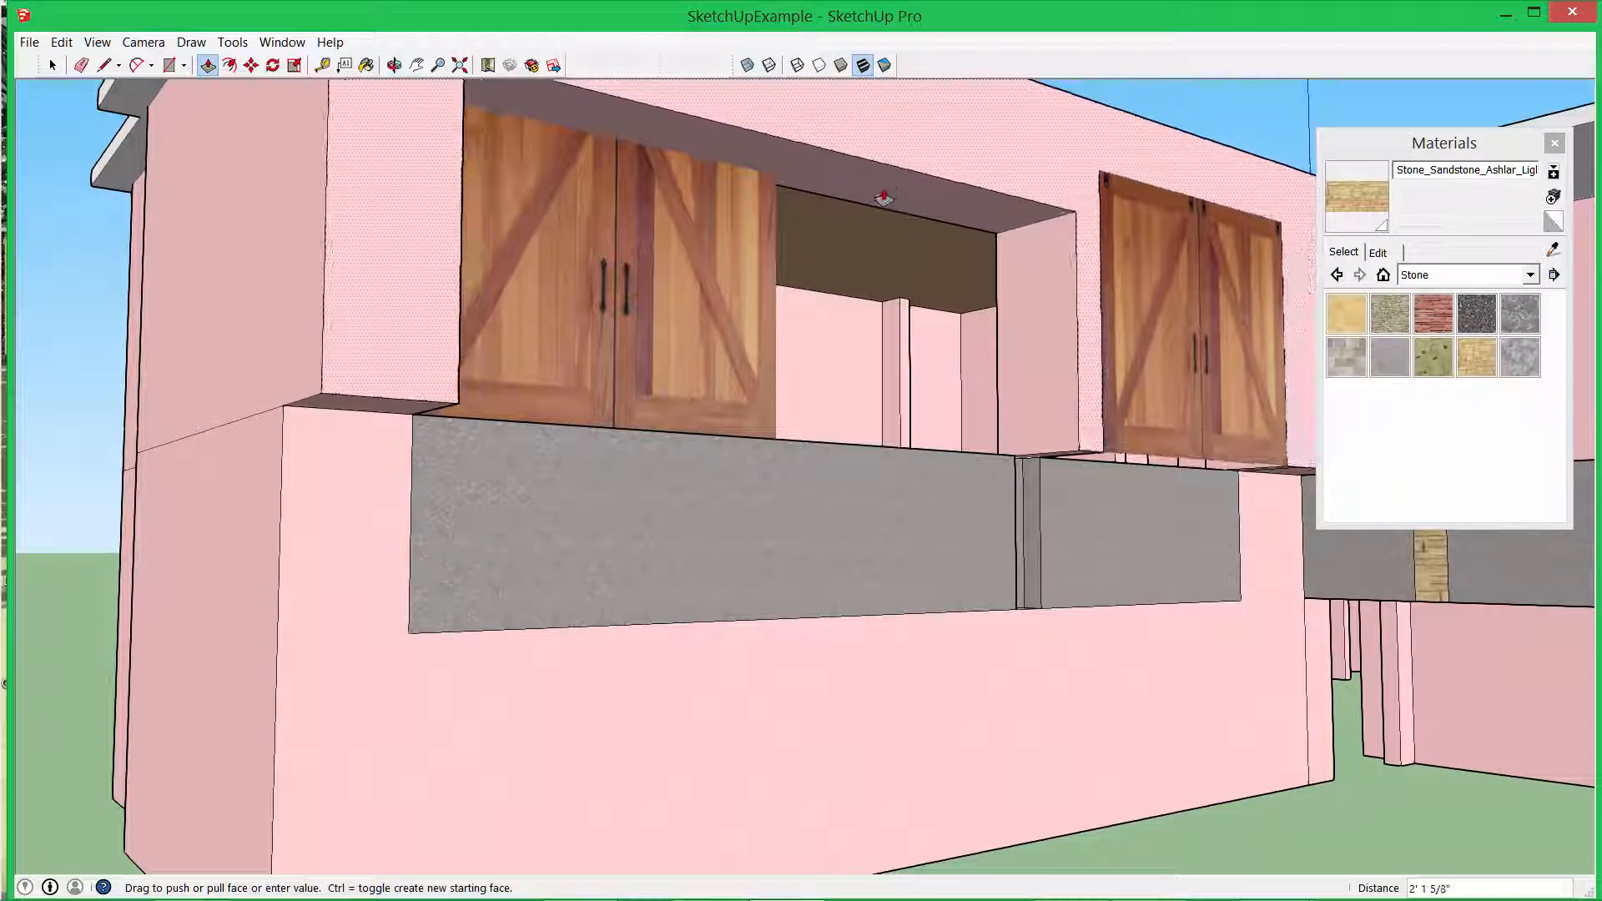
pyautogui.press('Escape')
pyautogui.click(839, 207)
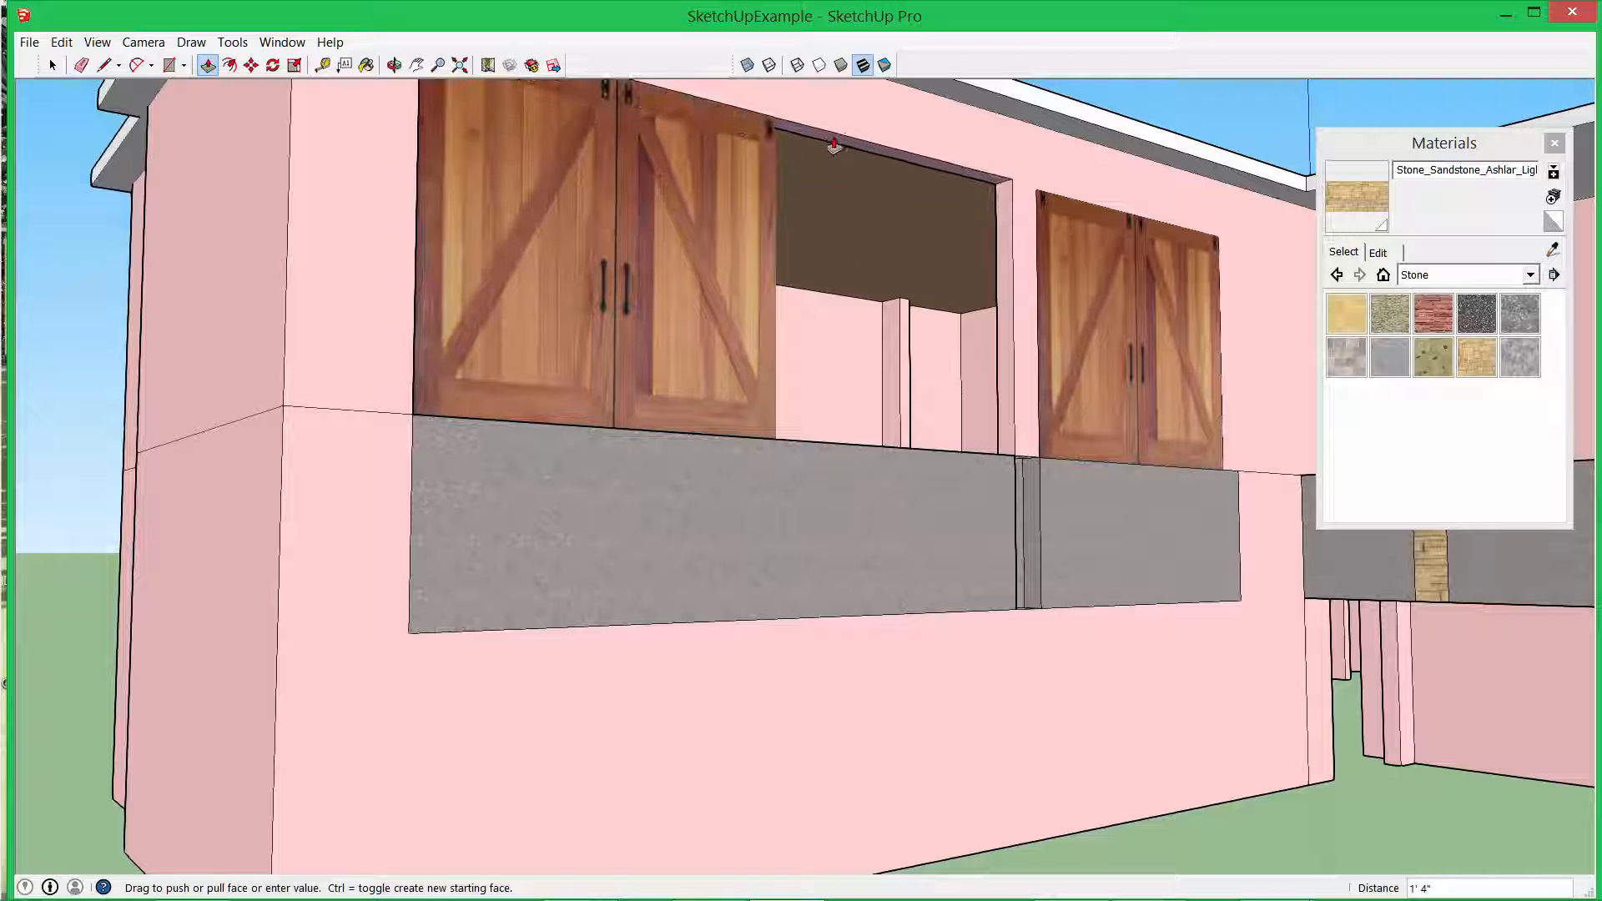
pyautogui.click(829, 154)
pyautogui.moveTo(854, 286); pyautogui.dragTo(658, 522, button='middle')
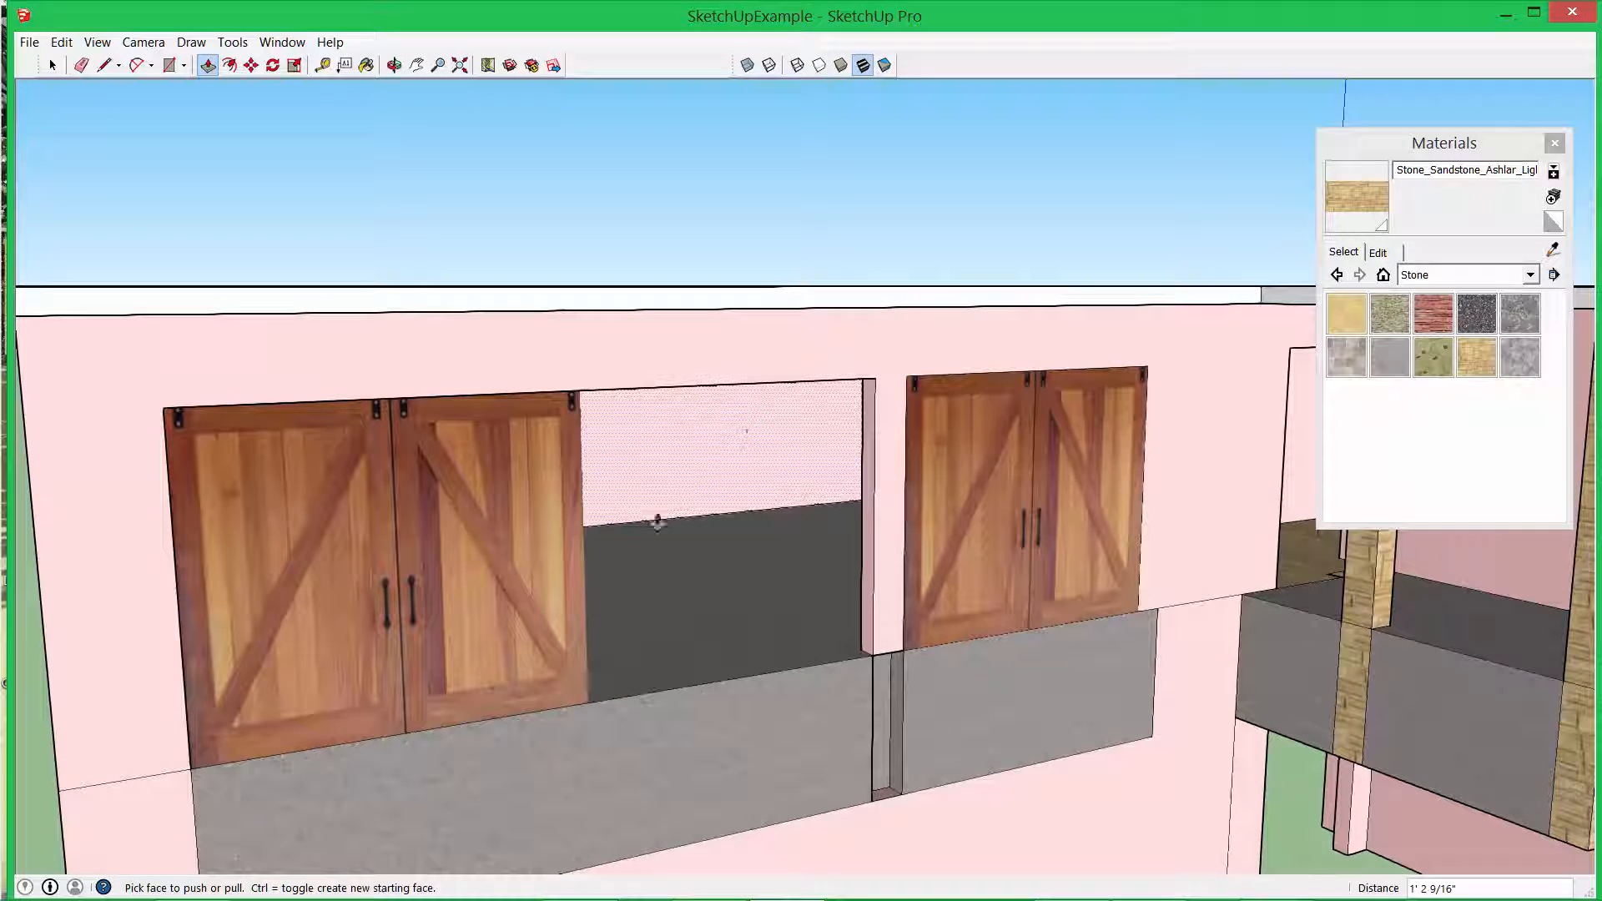
# Copy the barn door image and paste it directly beside the first one in the wider garage opening.
pyautogui.click(554, 555)
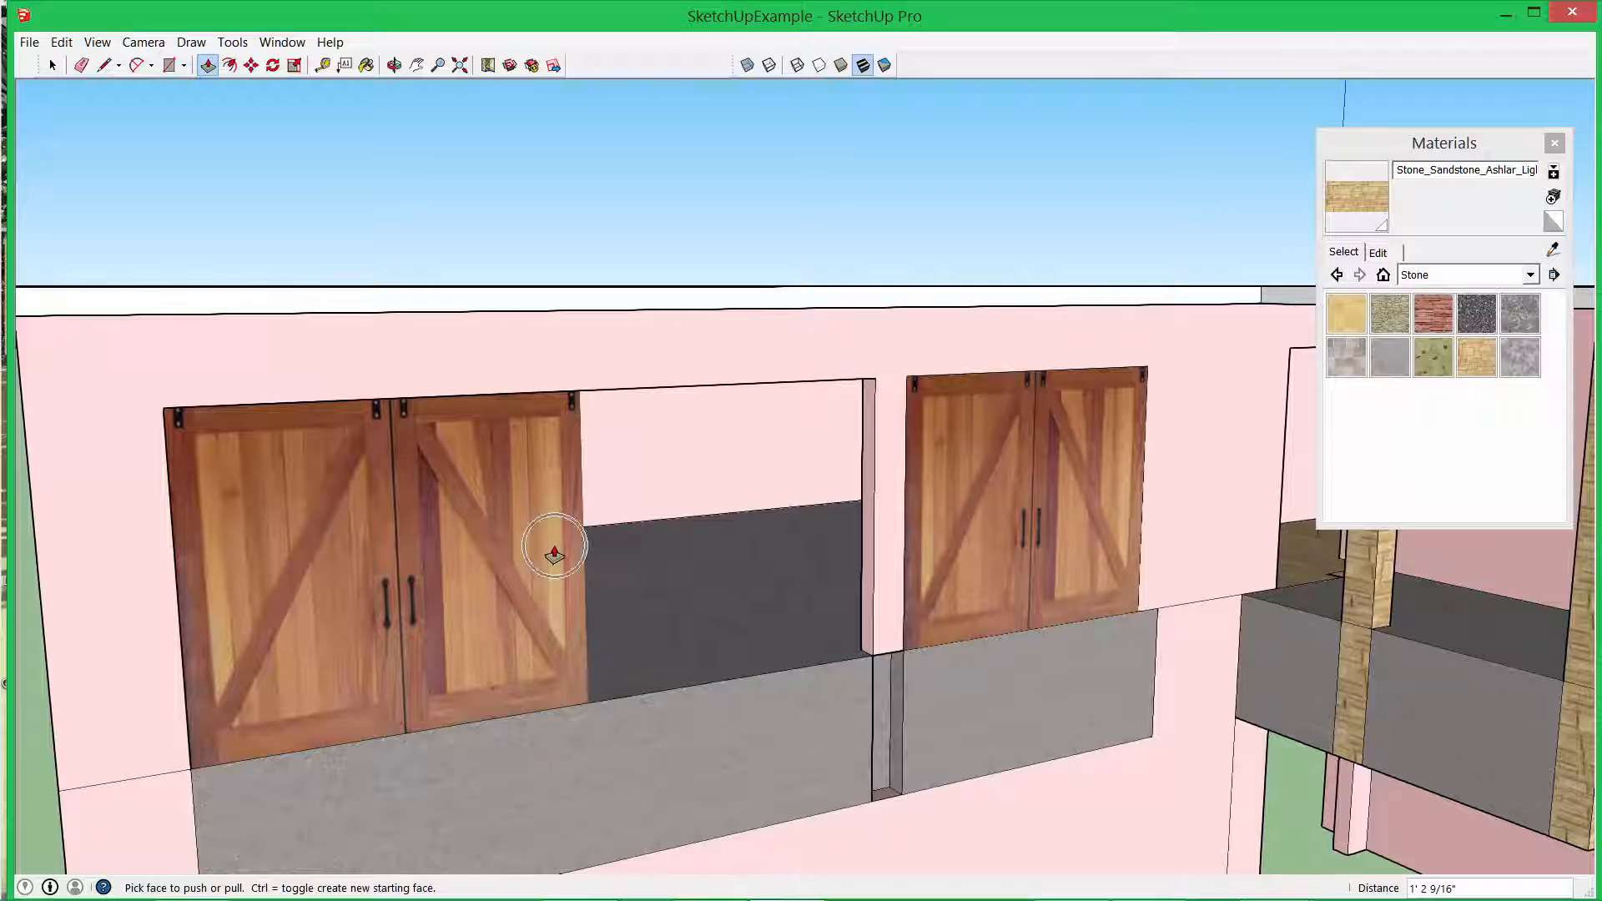
pyautogui.click(52, 65)
pyautogui.click(424, 563)
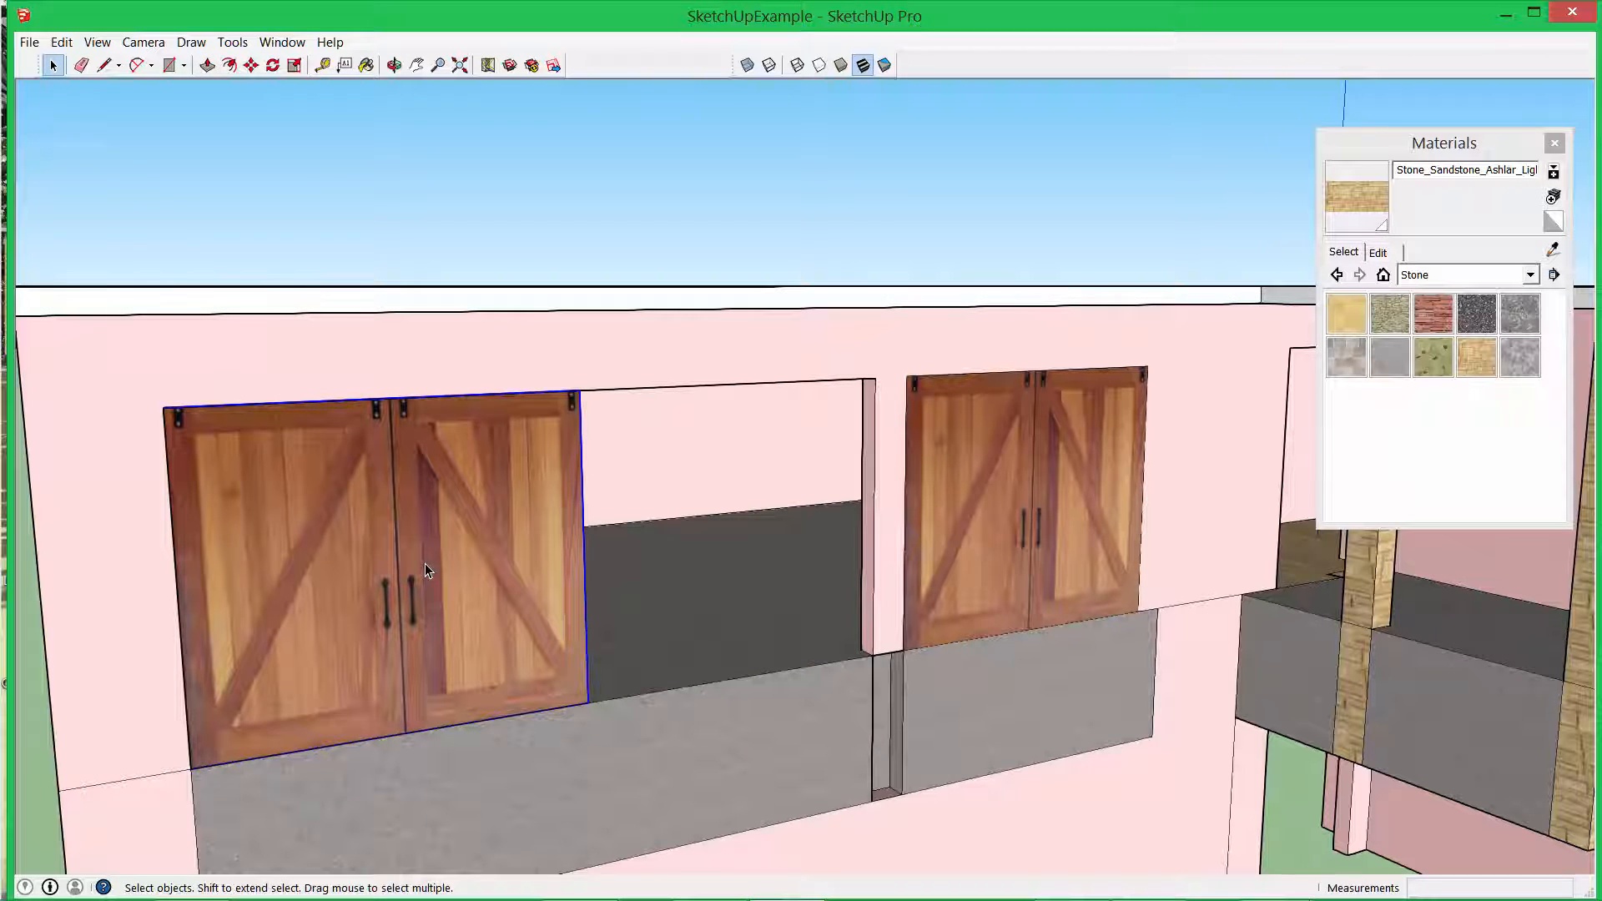
pyautogui.hotkey('ctrl', 'c')
pyautogui.hotkey('ctrl', 'v')
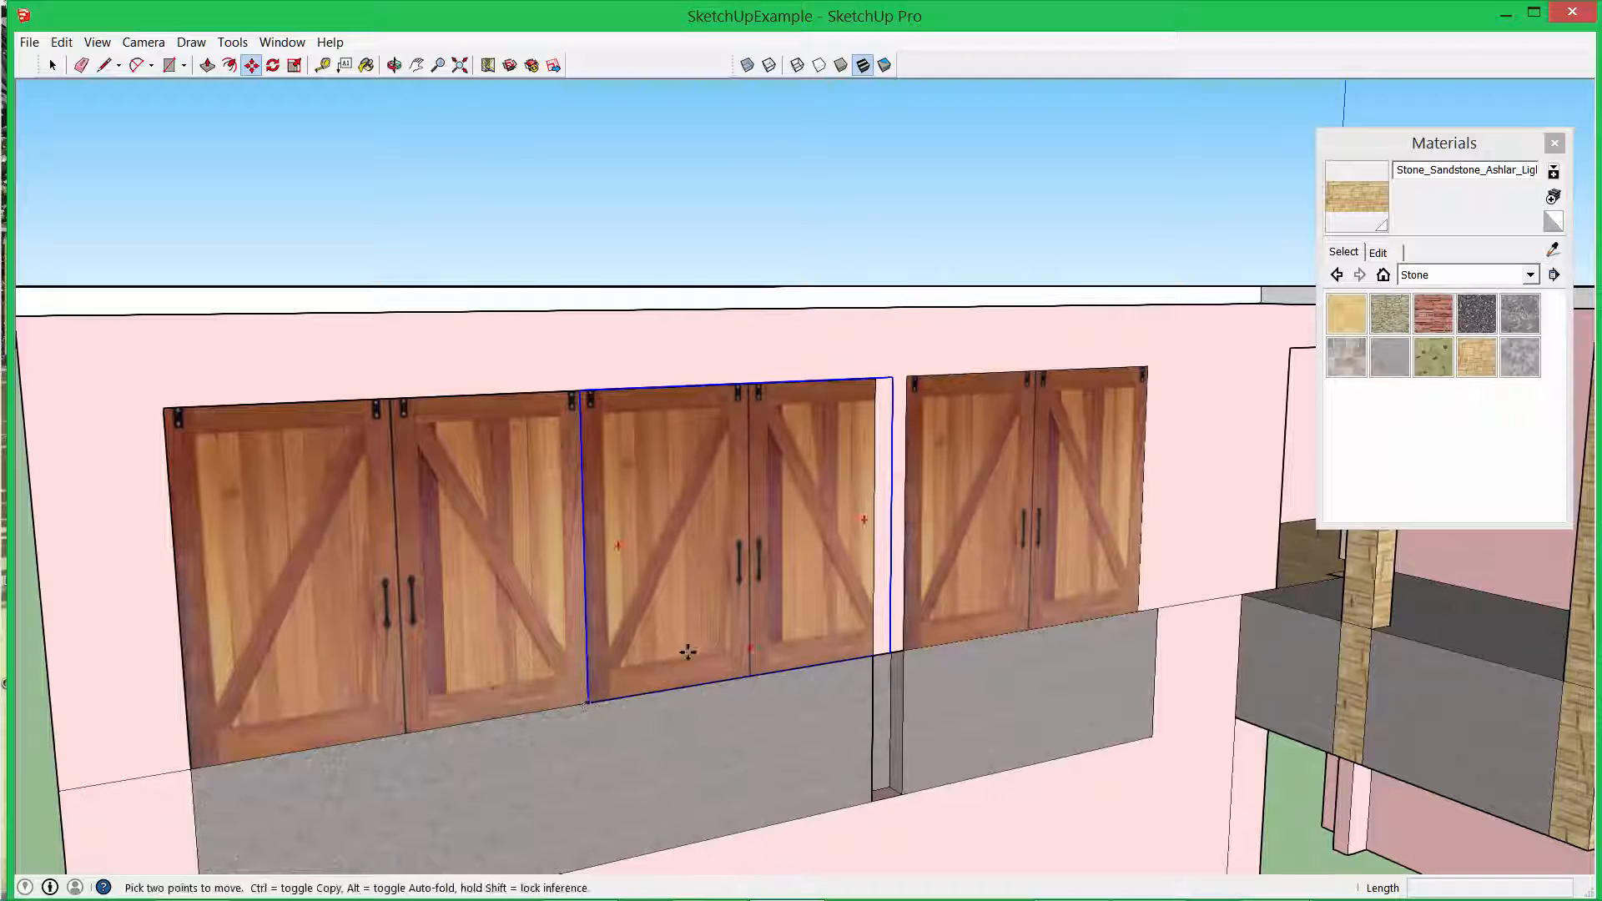
# Push/Pull the wider garage opening's jamb at the middle post back about 6 3/16" to meet the second door's edge.
pyautogui.moveTo(745, 636); pyautogui.dragTo(1168, 834, button='middle')
pyautogui.scroll(3, 783, 623)
pyautogui.scroll(1, 684, 651)
pyautogui.scroll(4, 683, 642)
pyautogui.moveTo(538, 796); pyautogui.dragTo(1093, 801, button='middle')
pyautogui.scroll(-2, 343, 732)
pyautogui.moveTo(293, 706); pyautogui.dragTo(1069, 643, button='middle')
pyautogui.scroll(-2, 615, 644)
pyautogui.moveTo(577, 620); pyautogui.dragTo(1101, 608, button='middle')
pyautogui.scroll(-1, 437, 611)
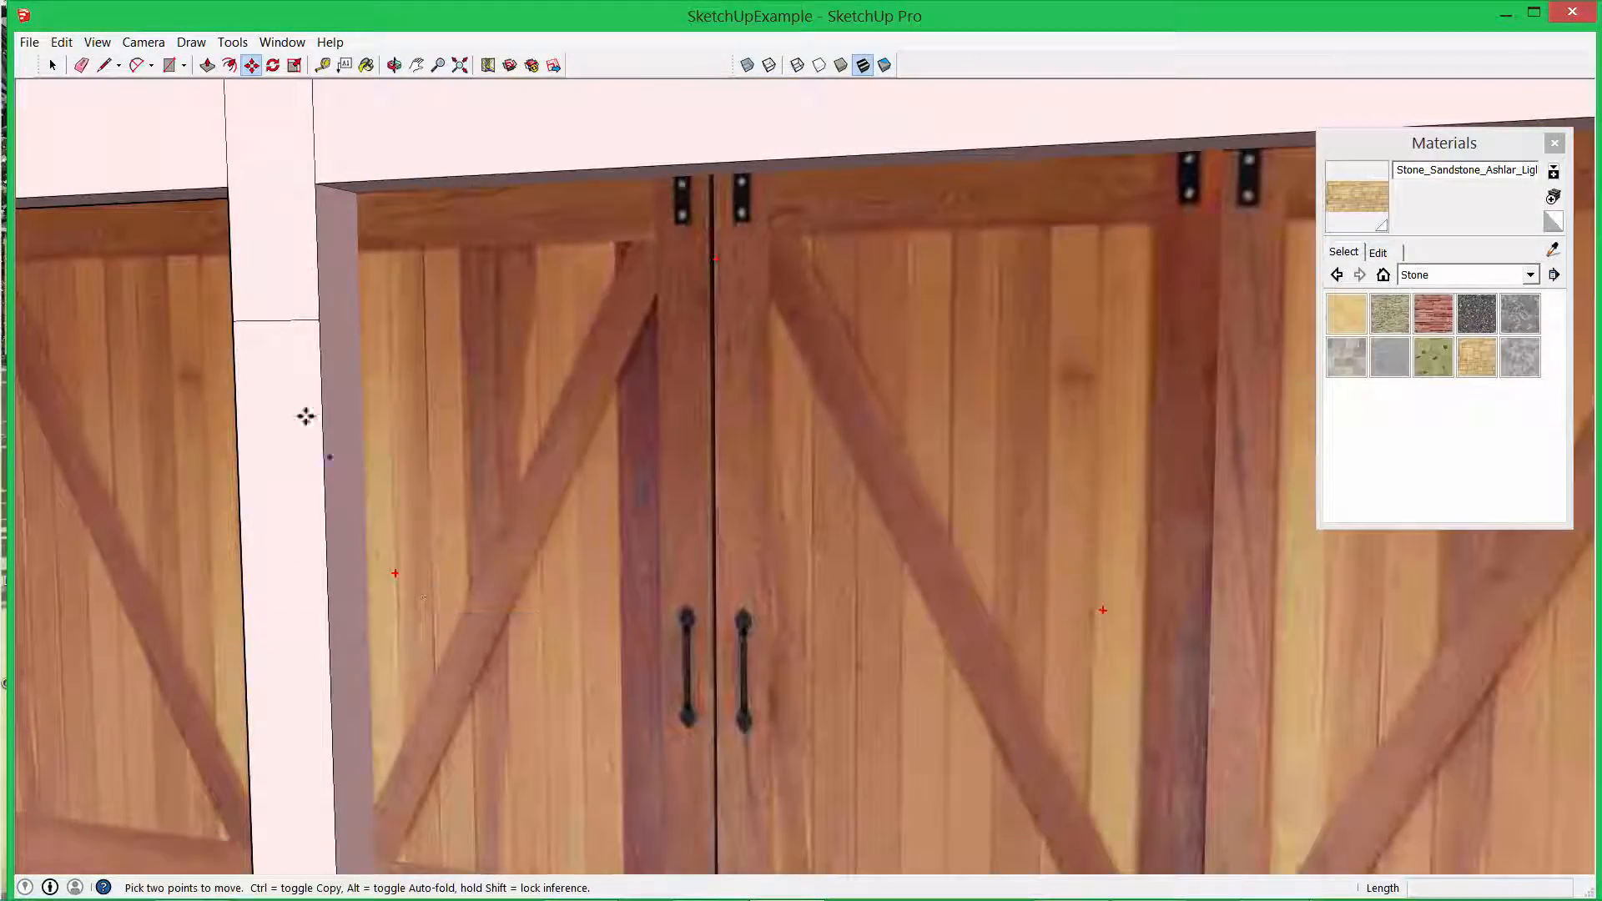
pyautogui.click(207, 65)
pyautogui.click(322, 275)
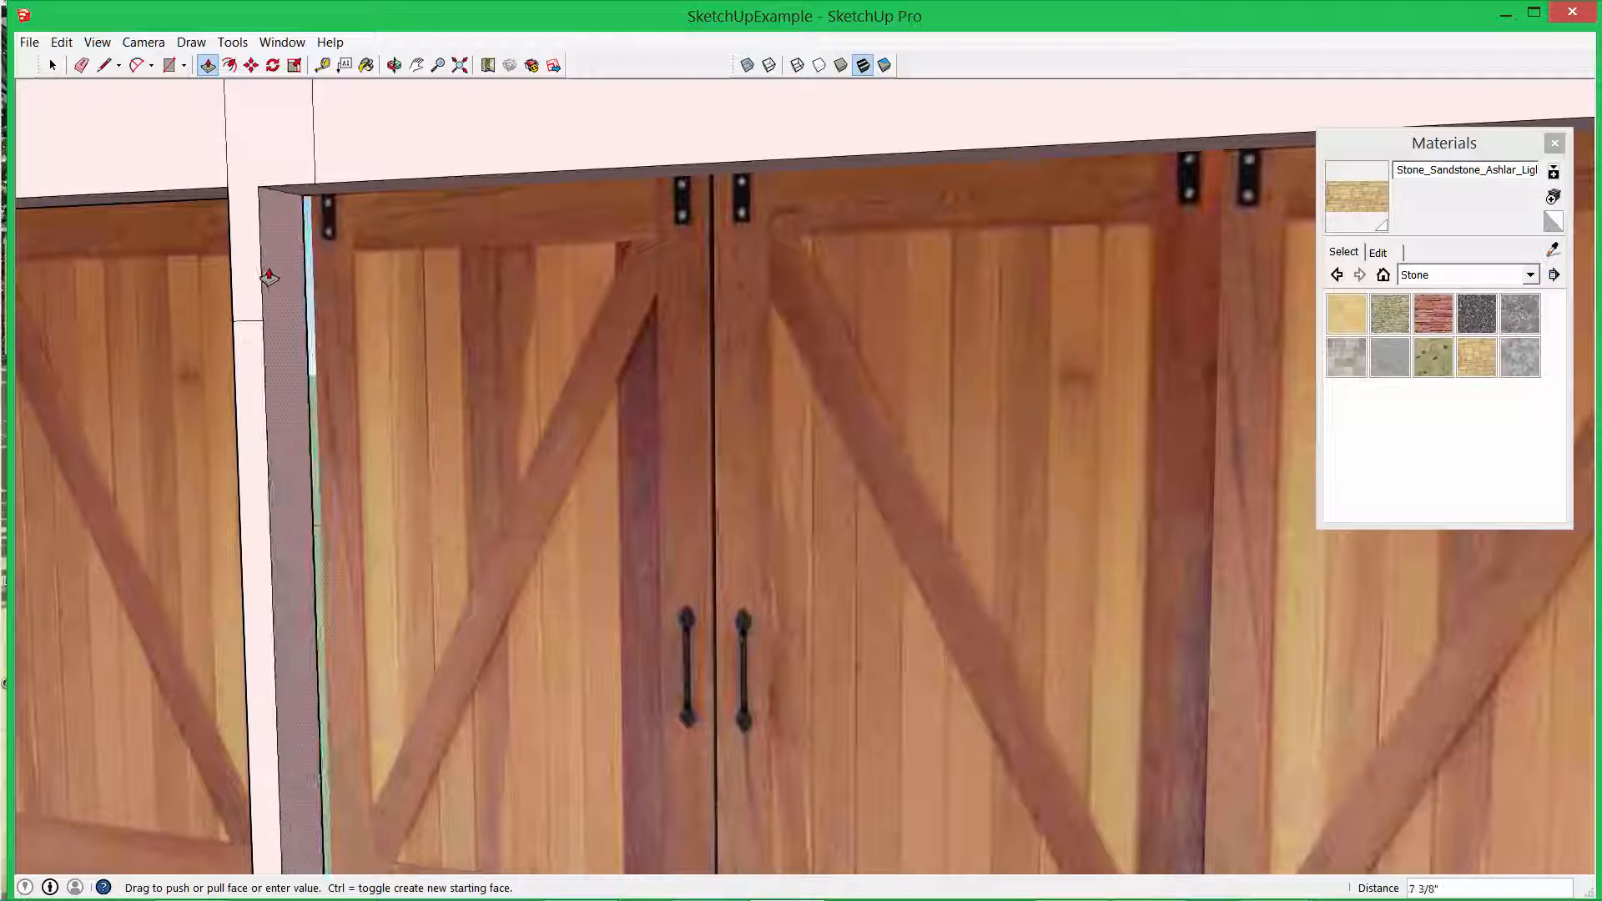
pyautogui.click(280, 276)
# Import the first decorative entrance door image, fit it to the doorway behind the stone columns, and move it about 1' along the balcony floor.
pyautogui.moveTo(611, 348); pyautogui.dragTo(1027, 347, button='middle')
pyautogui.moveTo(699, 372); pyautogui.dragTo(328, 411, button='middle')
pyautogui.scroll(-2, 348, 421)
pyautogui.scroll(-2, 618, 469)
pyautogui.moveTo(624, 472); pyautogui.dragTo(308, 512, button='middle')
pyautogui.scroll(2, 728, 446)
pyautogui.keyDown('shift'); pyautogui.moveTo(728, 446); pyautogui.dragTo(576, 530, button='middle'); pyautogui.keyUp('shift')
pyautogui.click(30, 43)
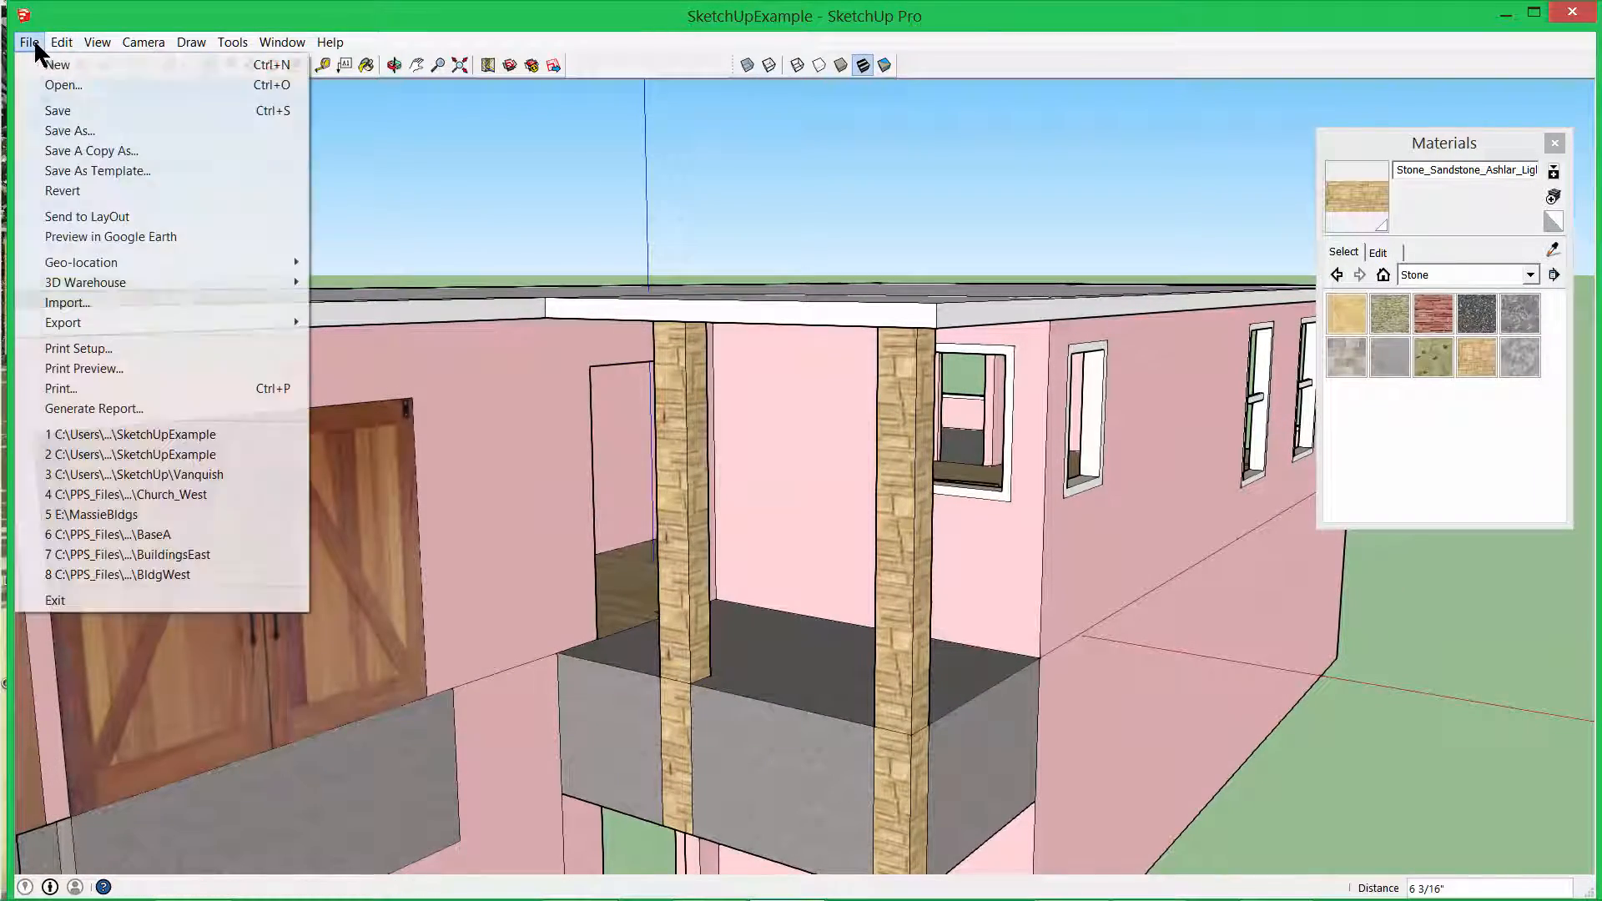
pyautogui.click(67, 303)
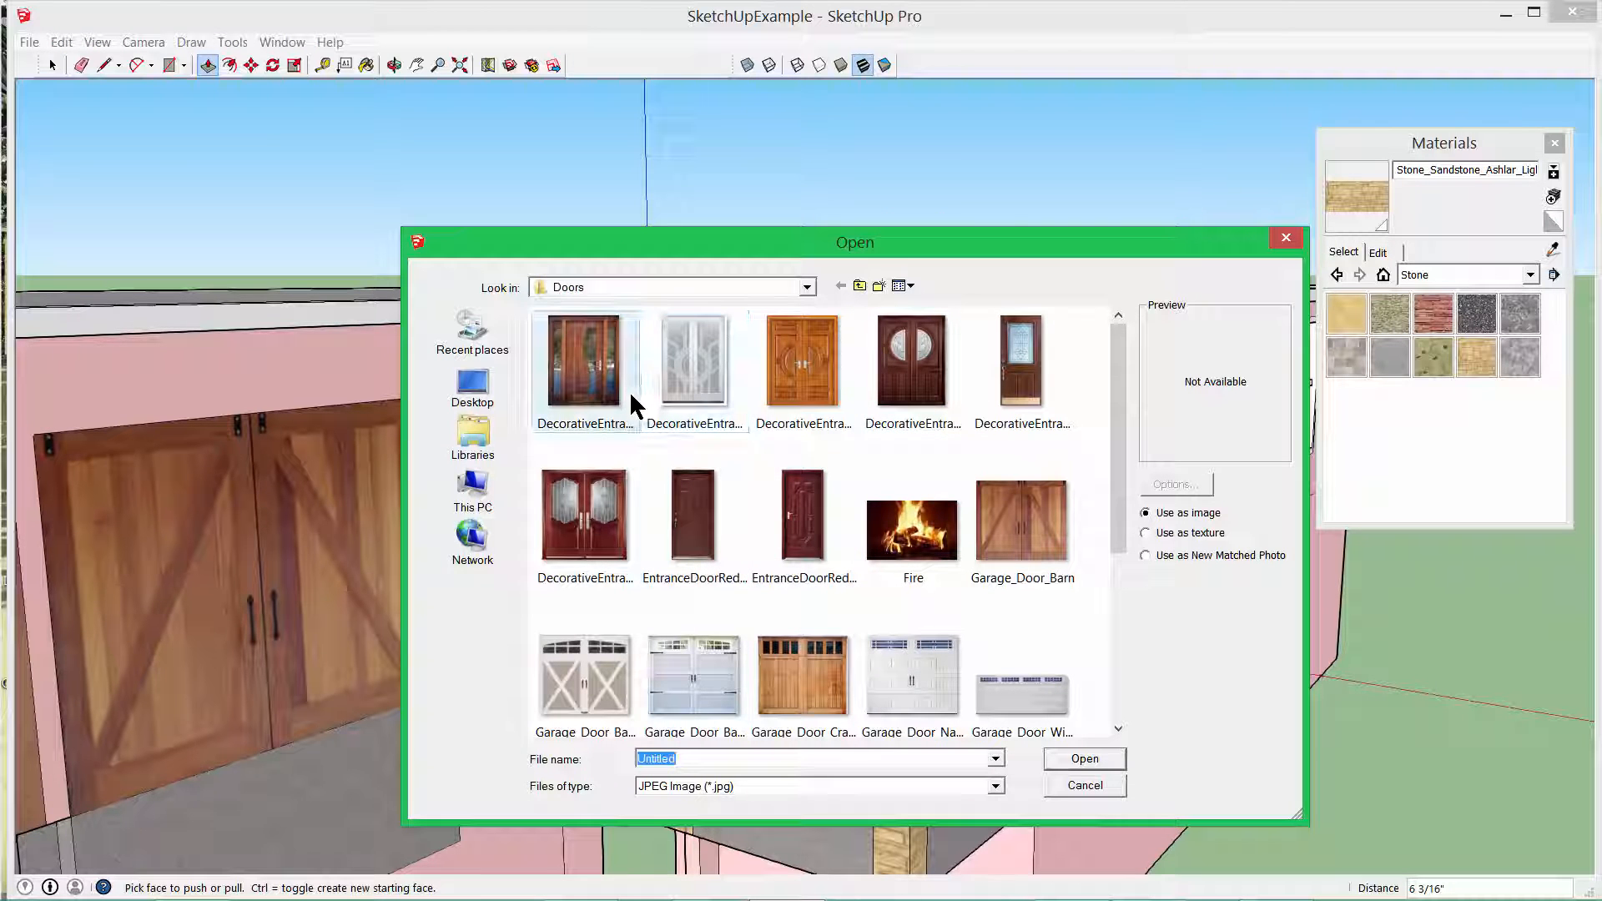
pyautogui.doubleClick(589, 384)
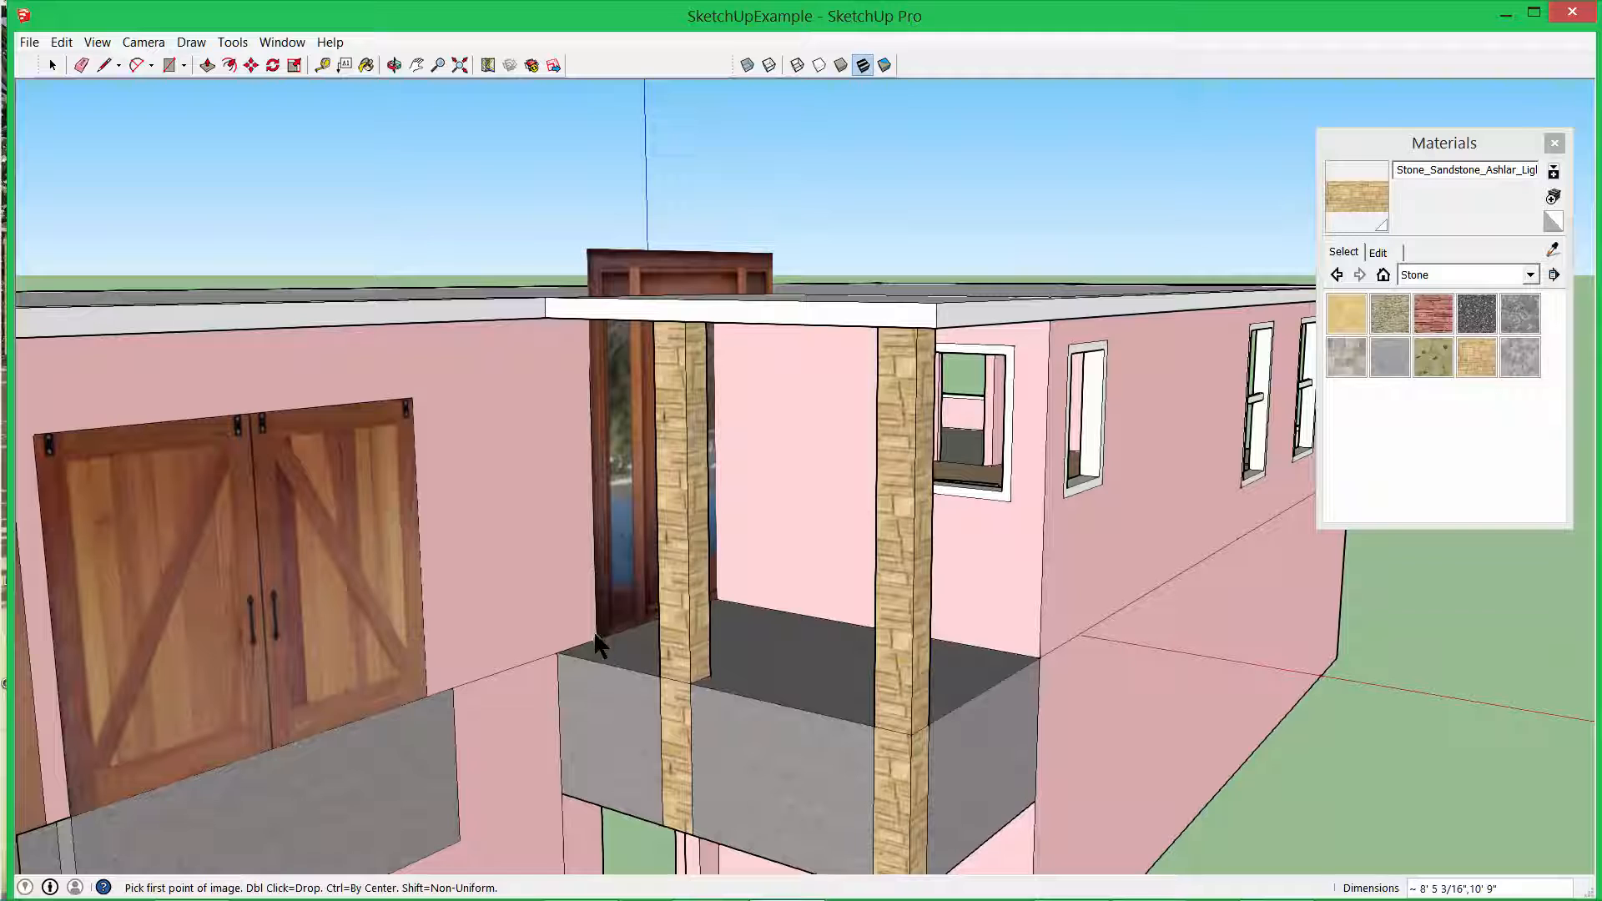
pyautogui.click(596, 638)
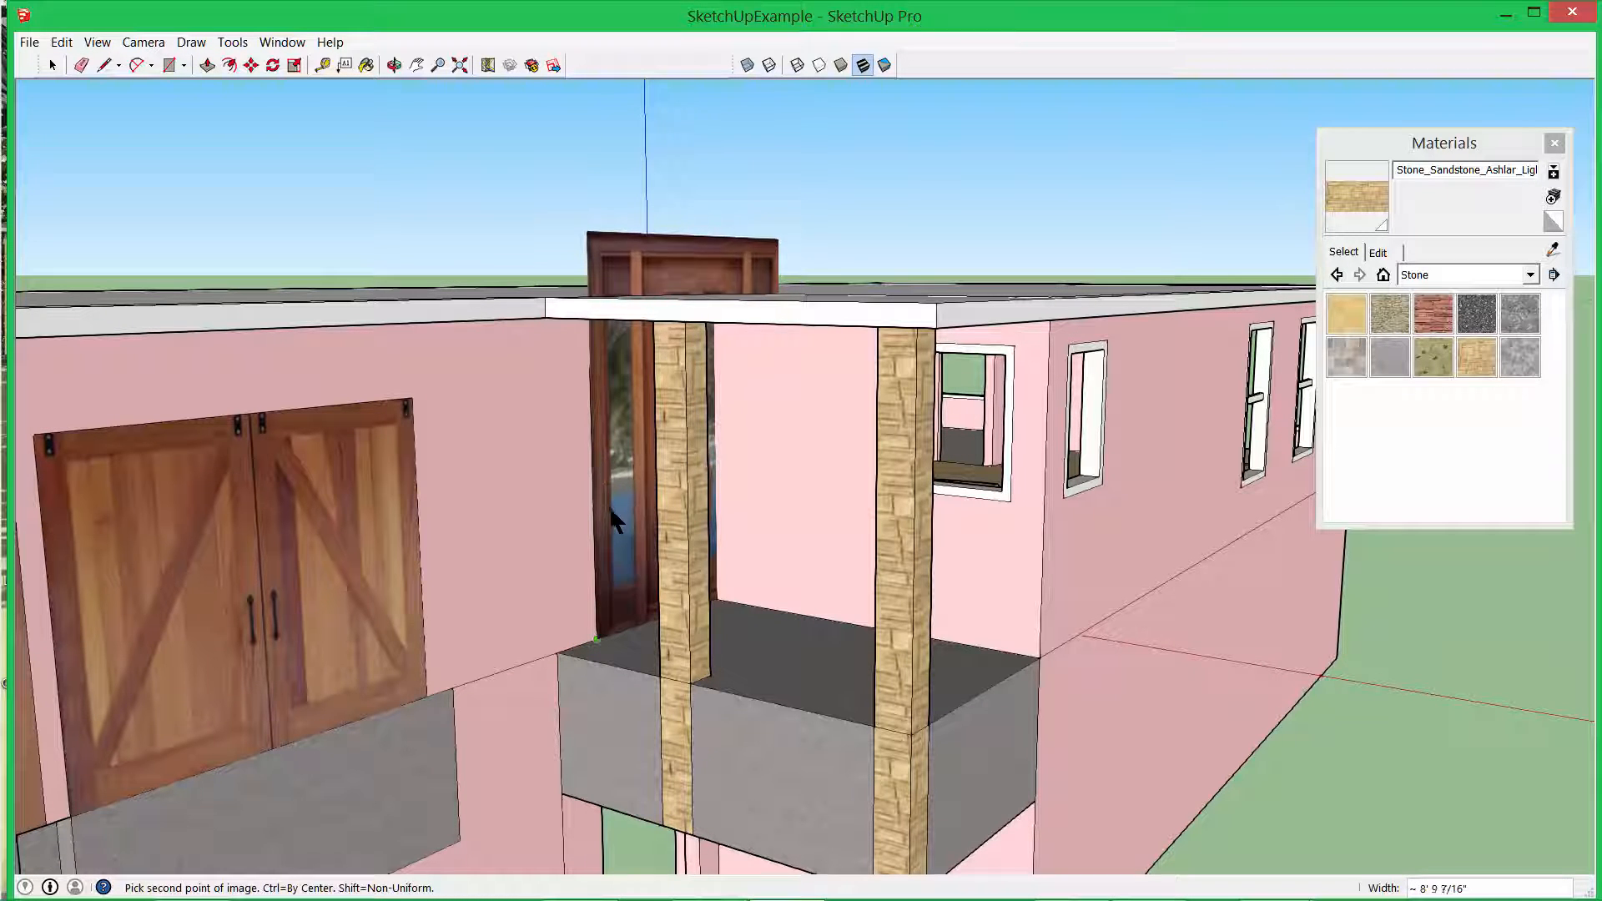
pyautogui.click(610, 574)
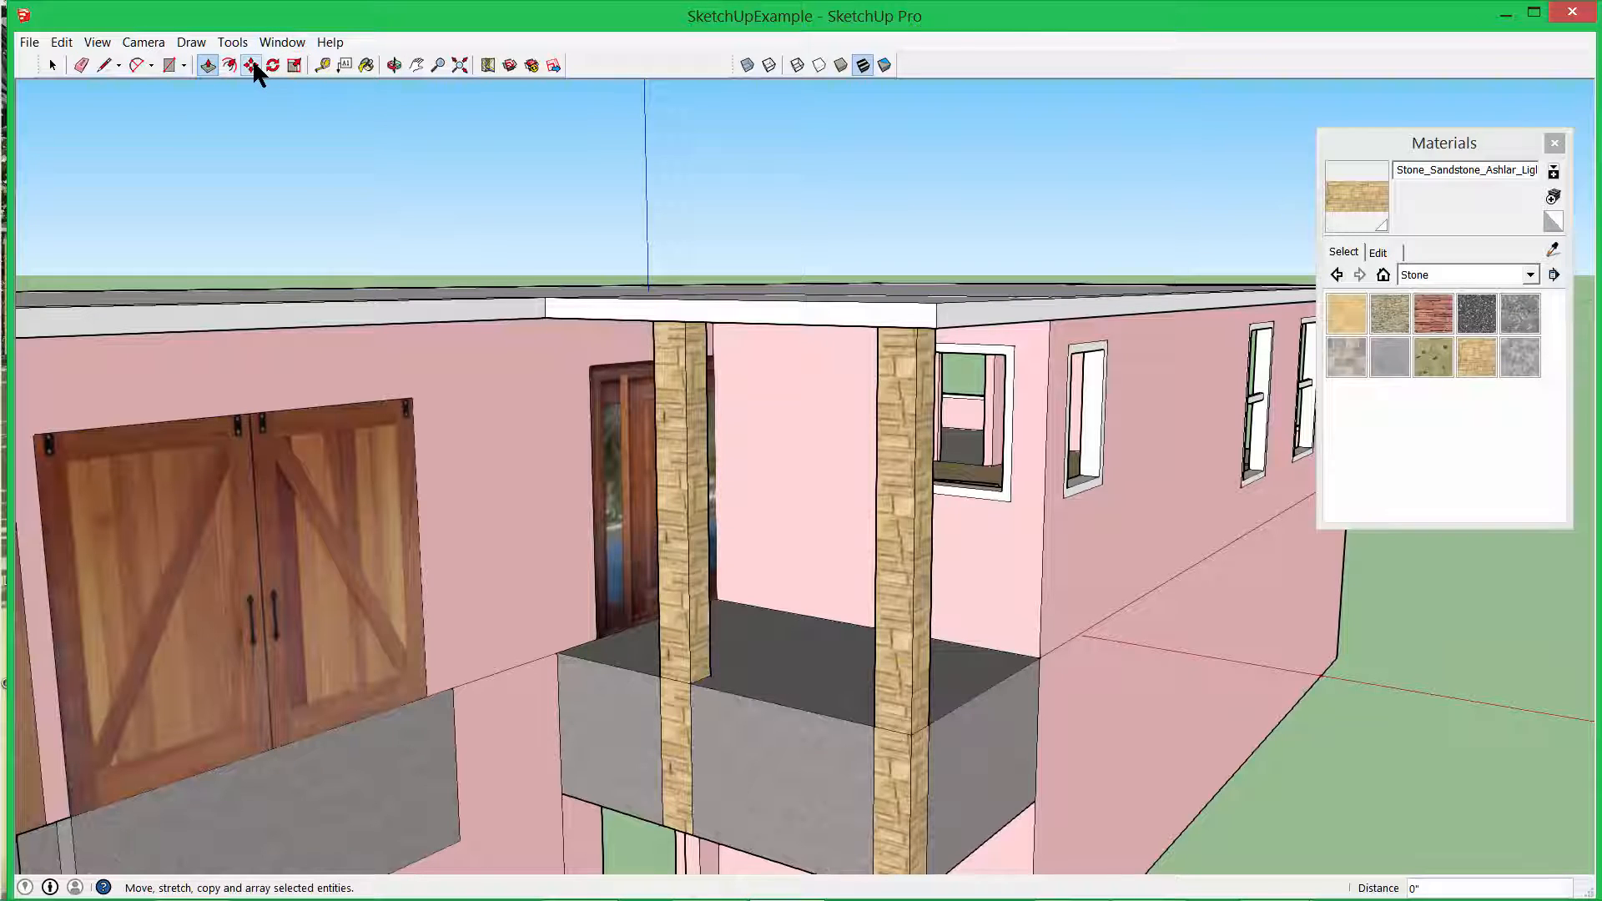
pyautogui.click(253, 63)
pyautogui.click(614, 621)
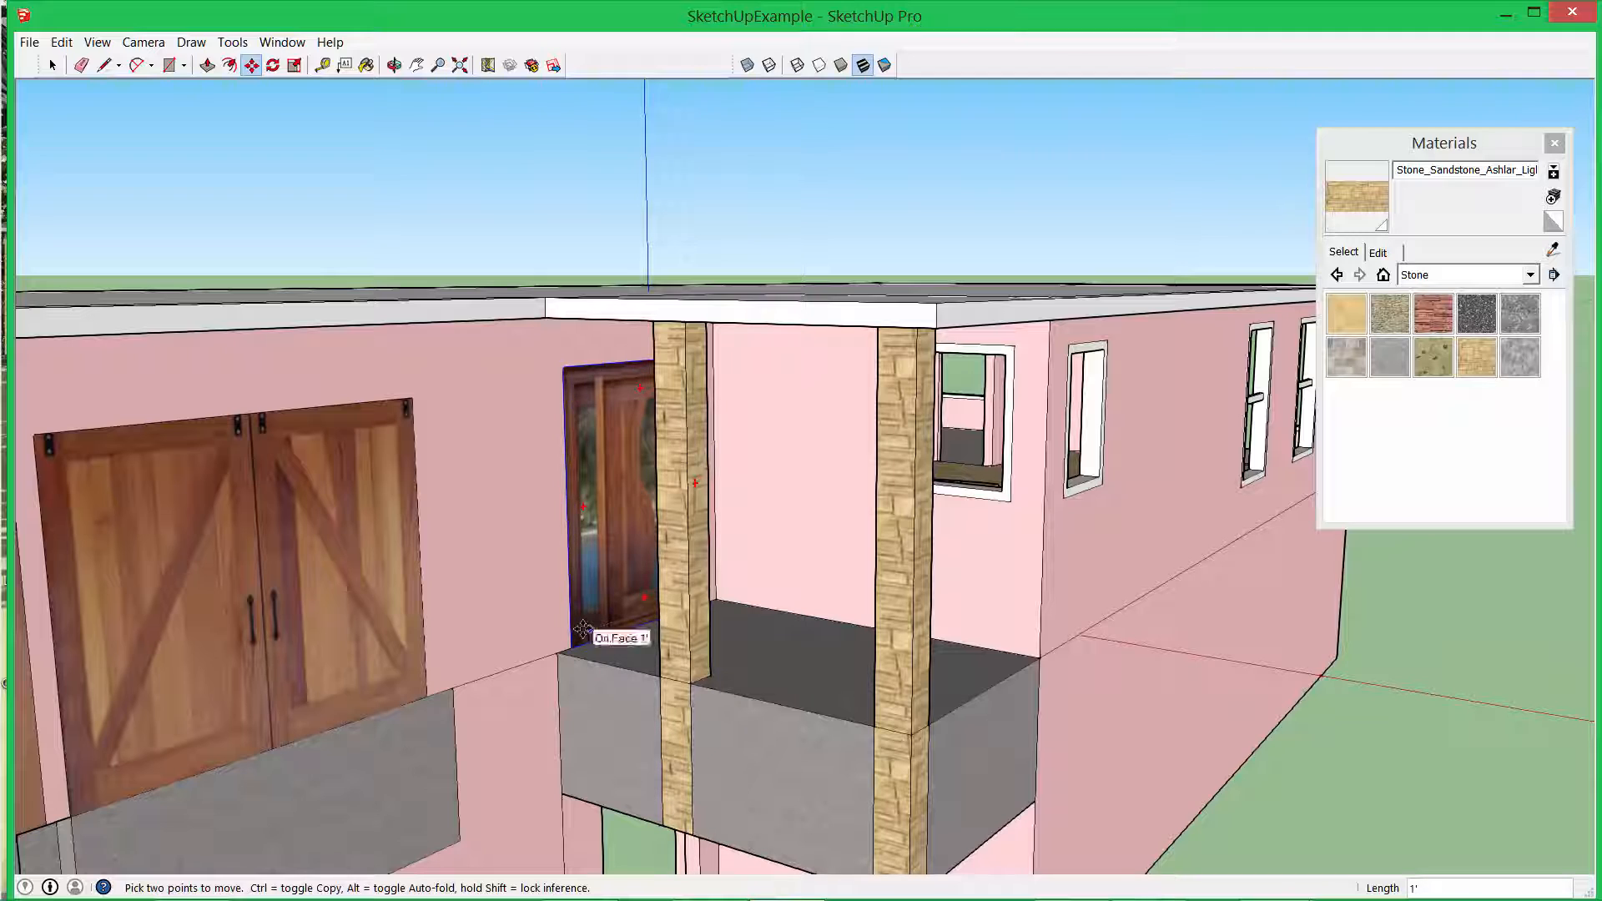
# Import the Patio_Doors2 image and place it upright from the lower left corner of the doorway at the house's opposite end.
pyautogui.moveTo(586, 627); pyautogui.dragTo(230, 464, button='middle')
pyautogui.scroll(-5, 229, 464)
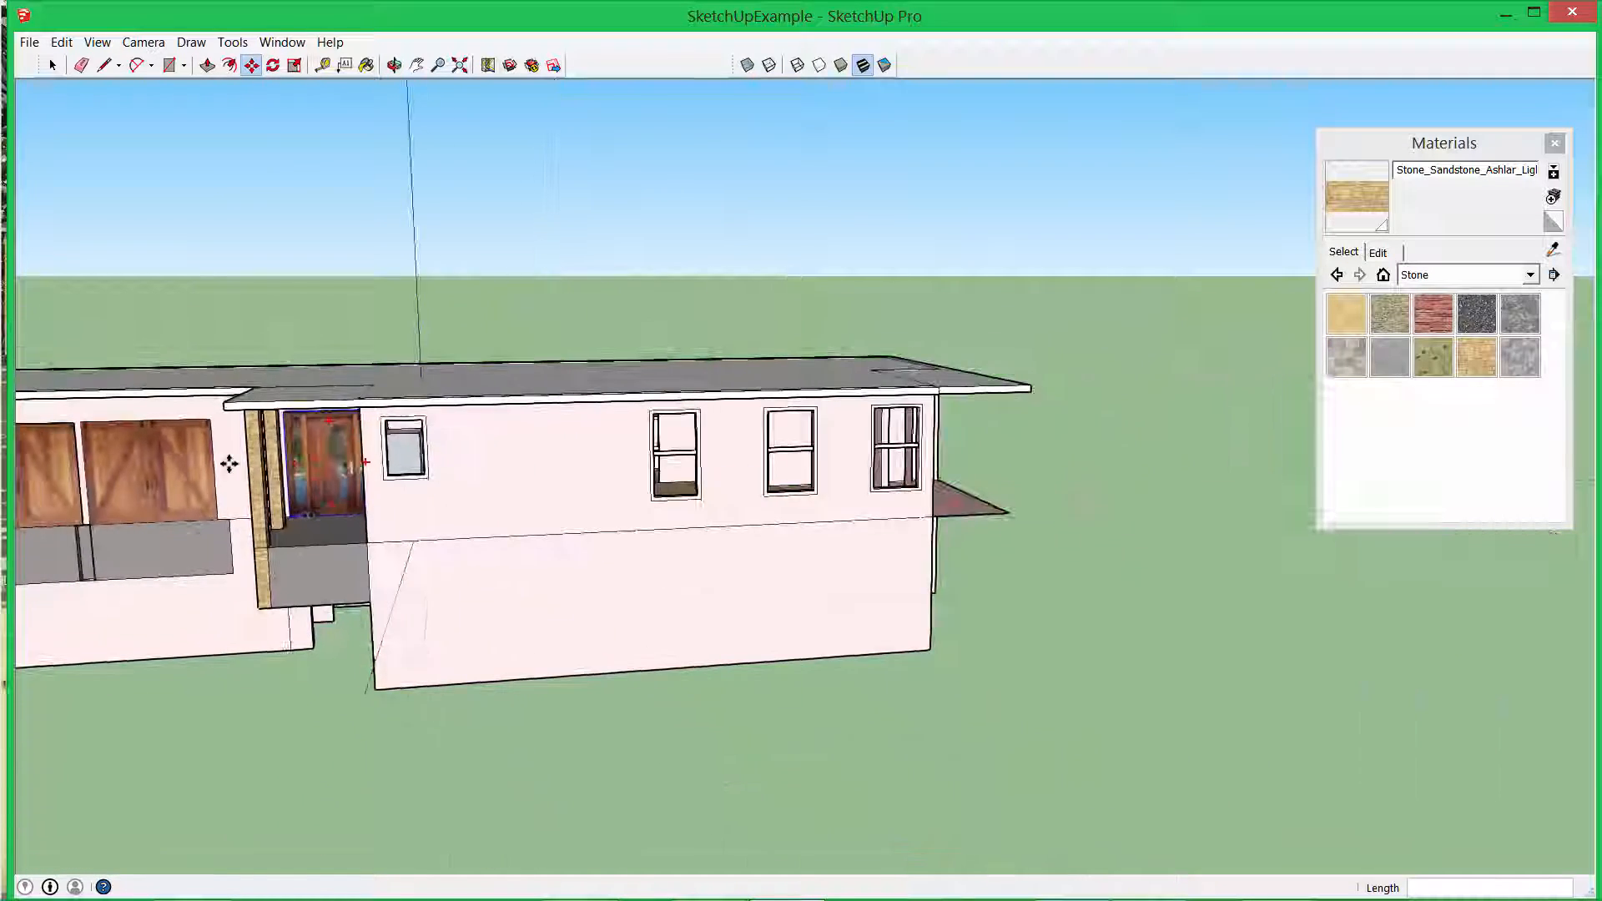
pyautogui.moveTo(594, 476); pyautogui.dragTo(740, 499, button='middle')
pyautogui.scroll(3, 740, 498)
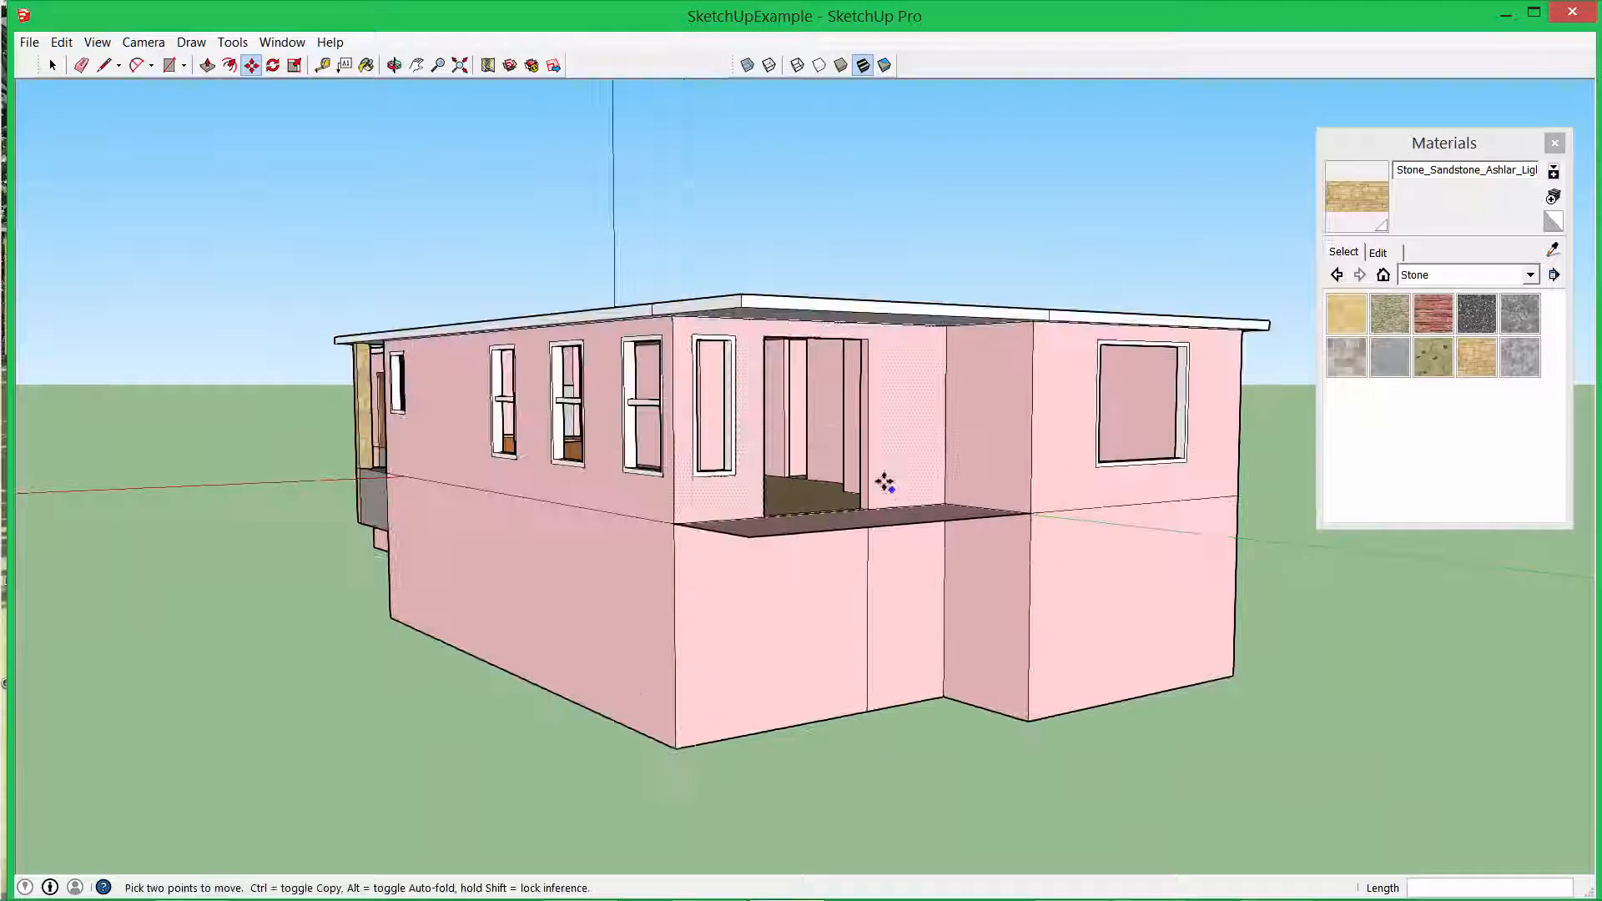
pyautogui.click(33, 42)
pyautogui.click(73, 298)
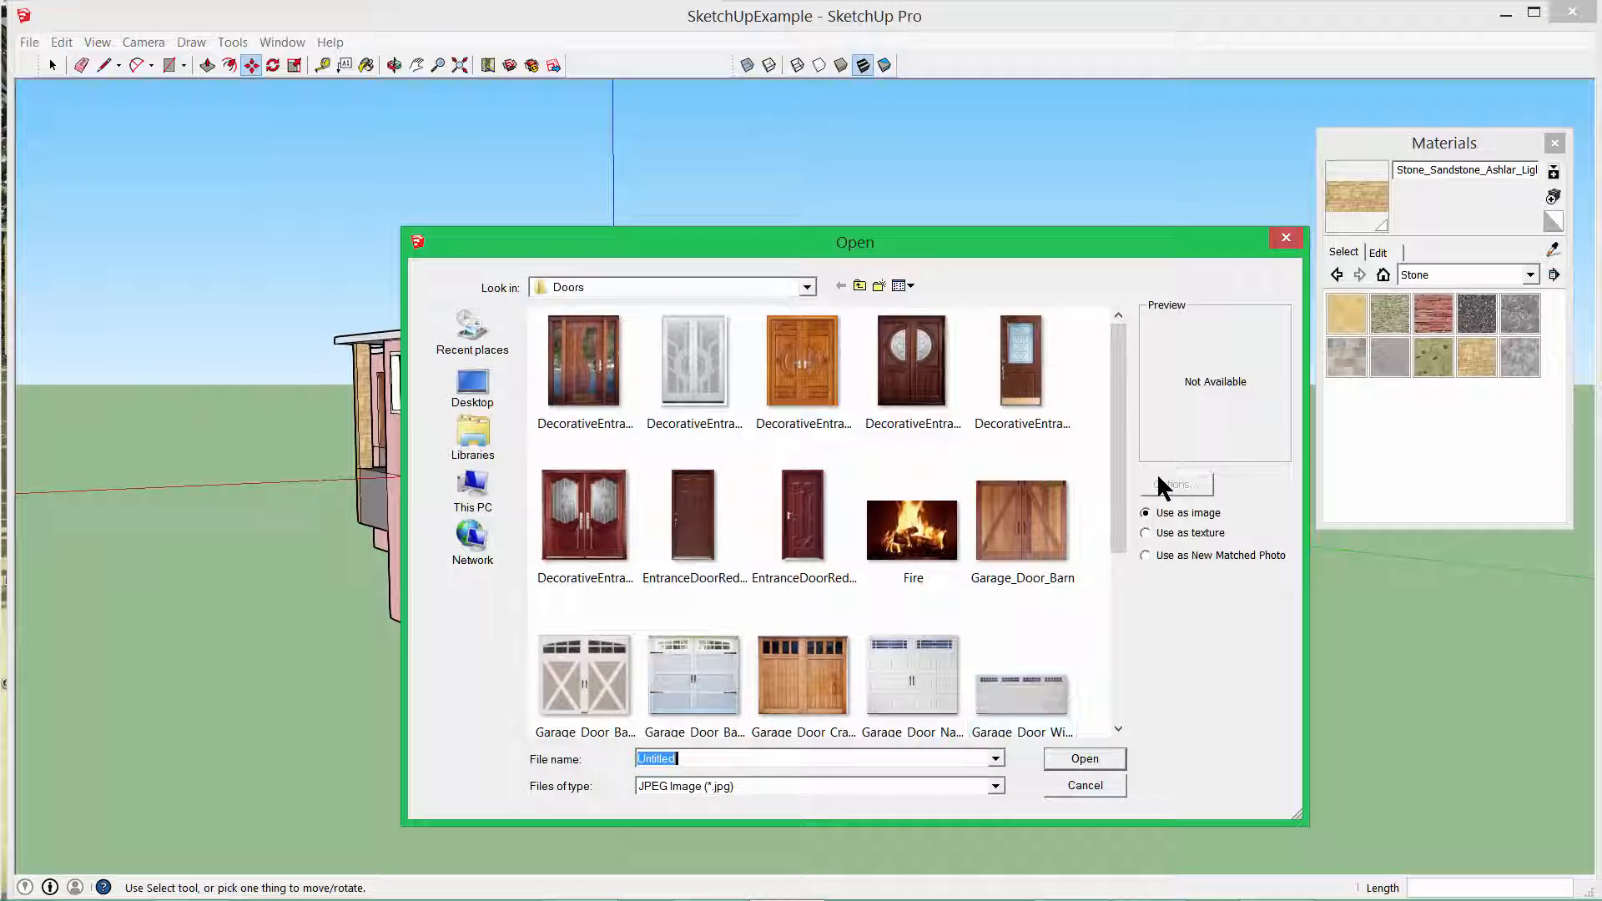
pyautogui.moveTo(1121, 513); pyautogui.dragTo(1122, 626)
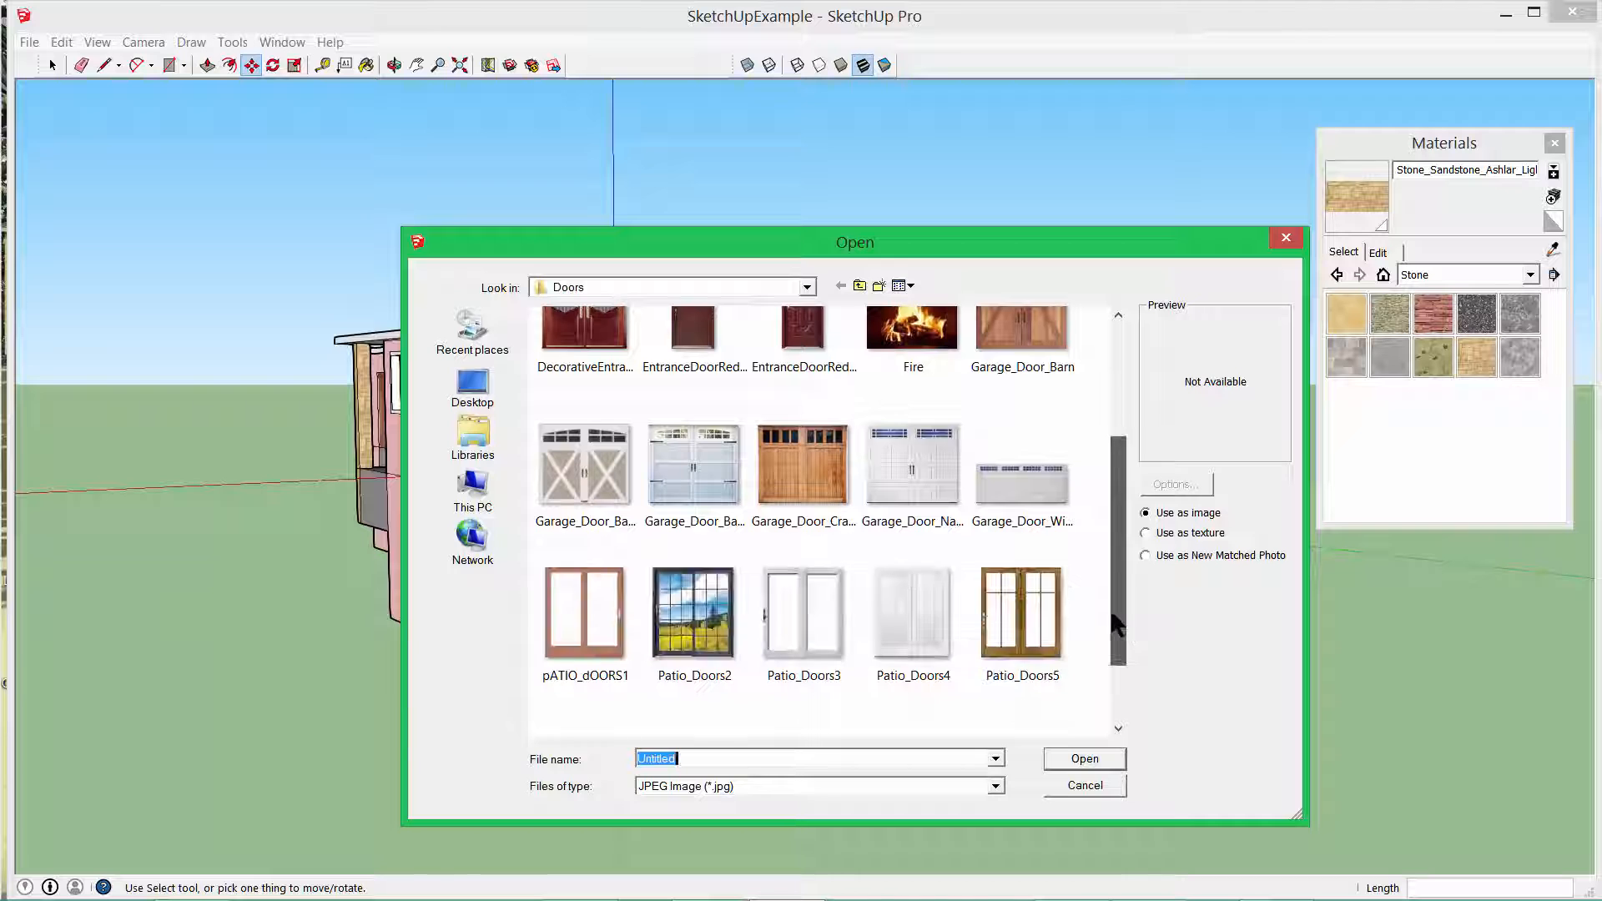
pyautogui.doubleClick(674, 641)
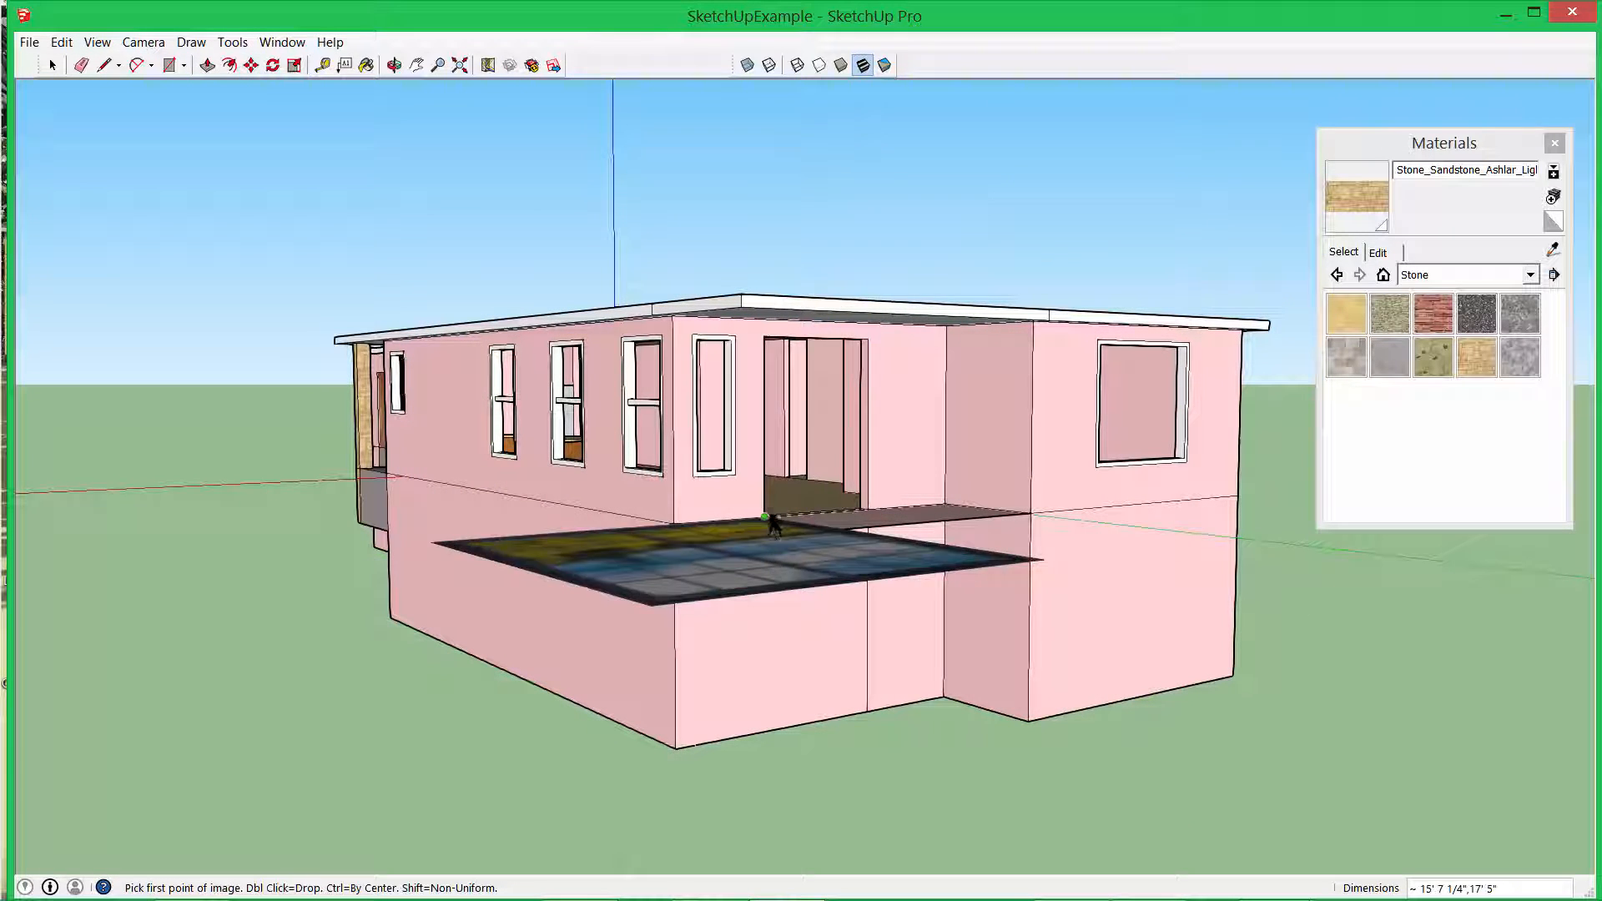
pyautogui.click(766, 517)
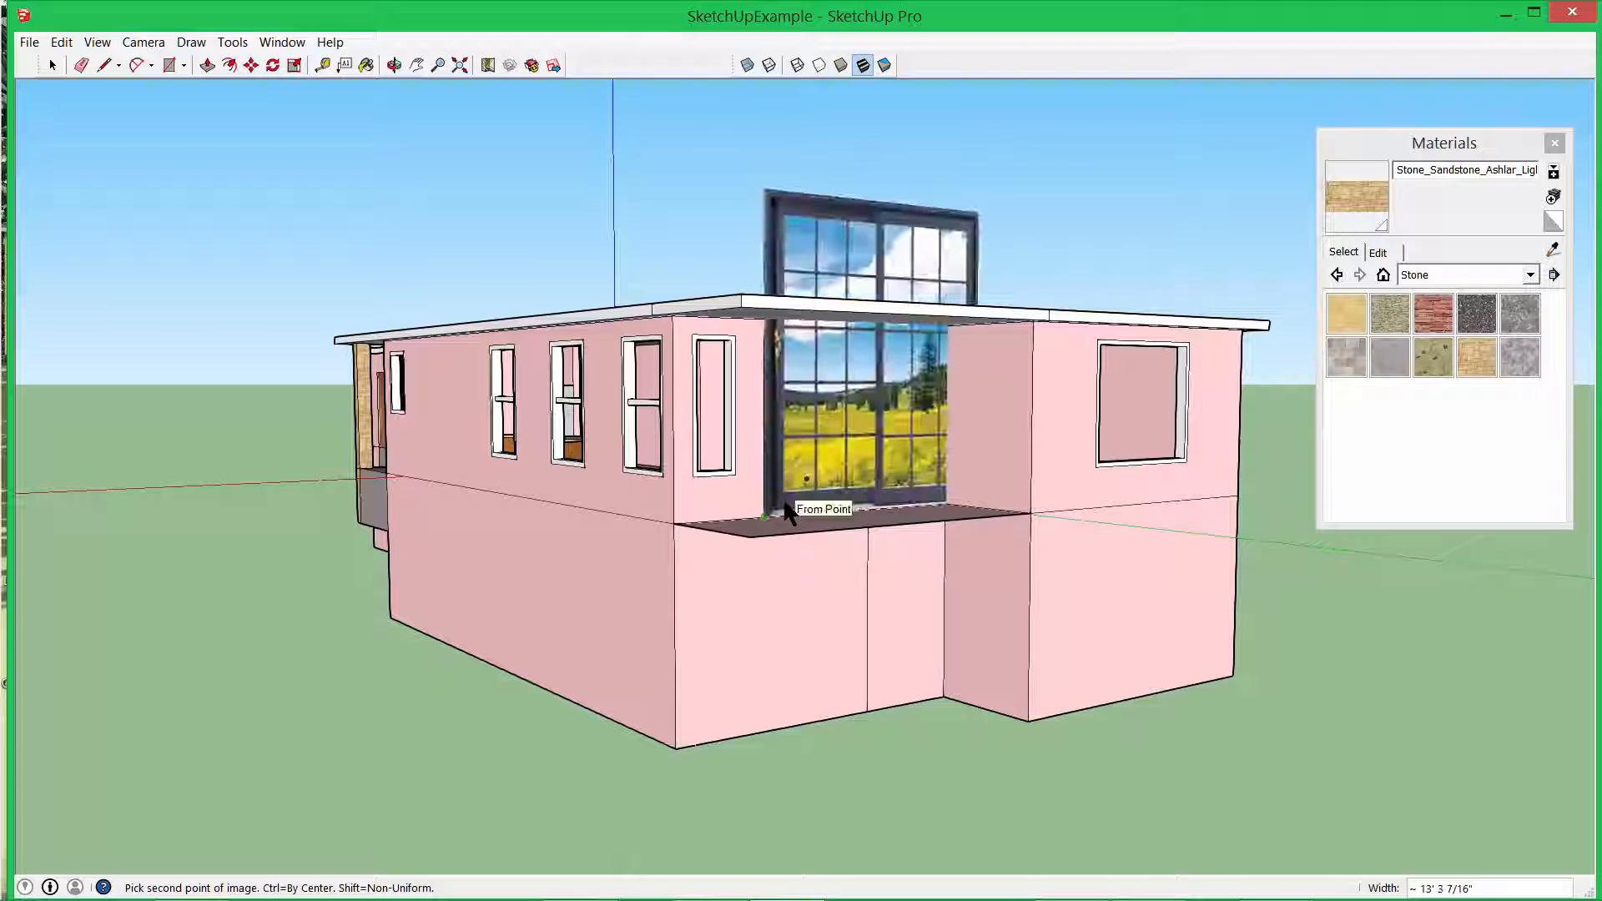
pyautogui.click(784, 499)
pyautogui.moveTo(755, 355)
pyautogui.mouseDown(button='middle')
pyautogui.moveTo(688, 420)
pyautogui.moveTo(751, 368)
pyautogui.mouseUp(button='middle')
pyautogui.scroll(5, 751, 368)
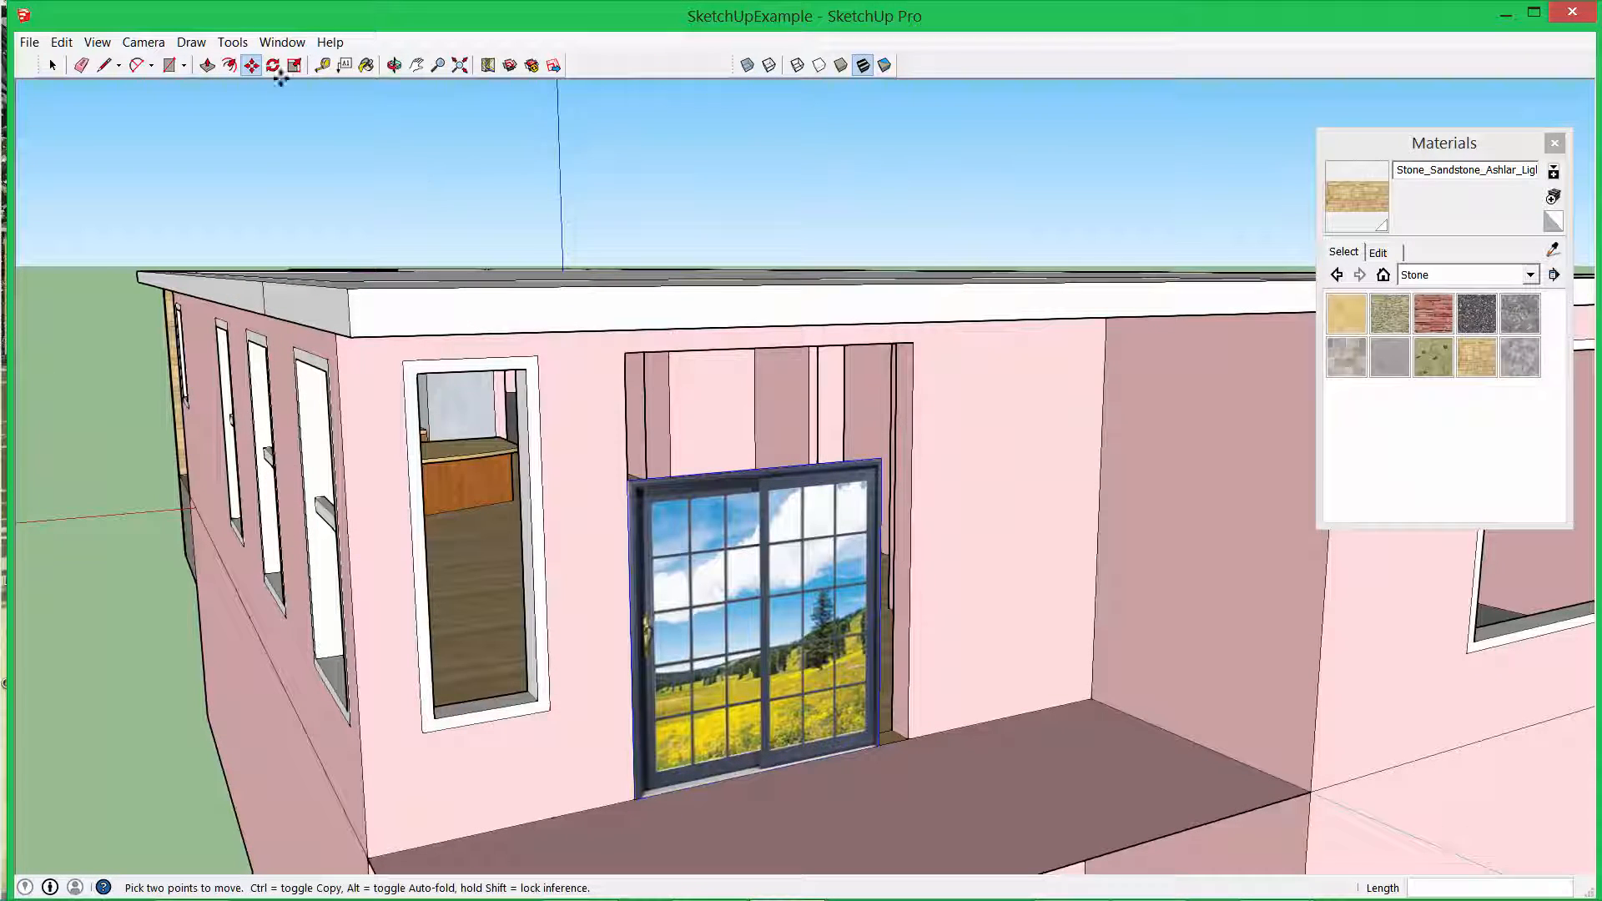
# Scale the patio door image uniformly by about 1.30 from its upper right corner.
pyautogui.click(230, 44)
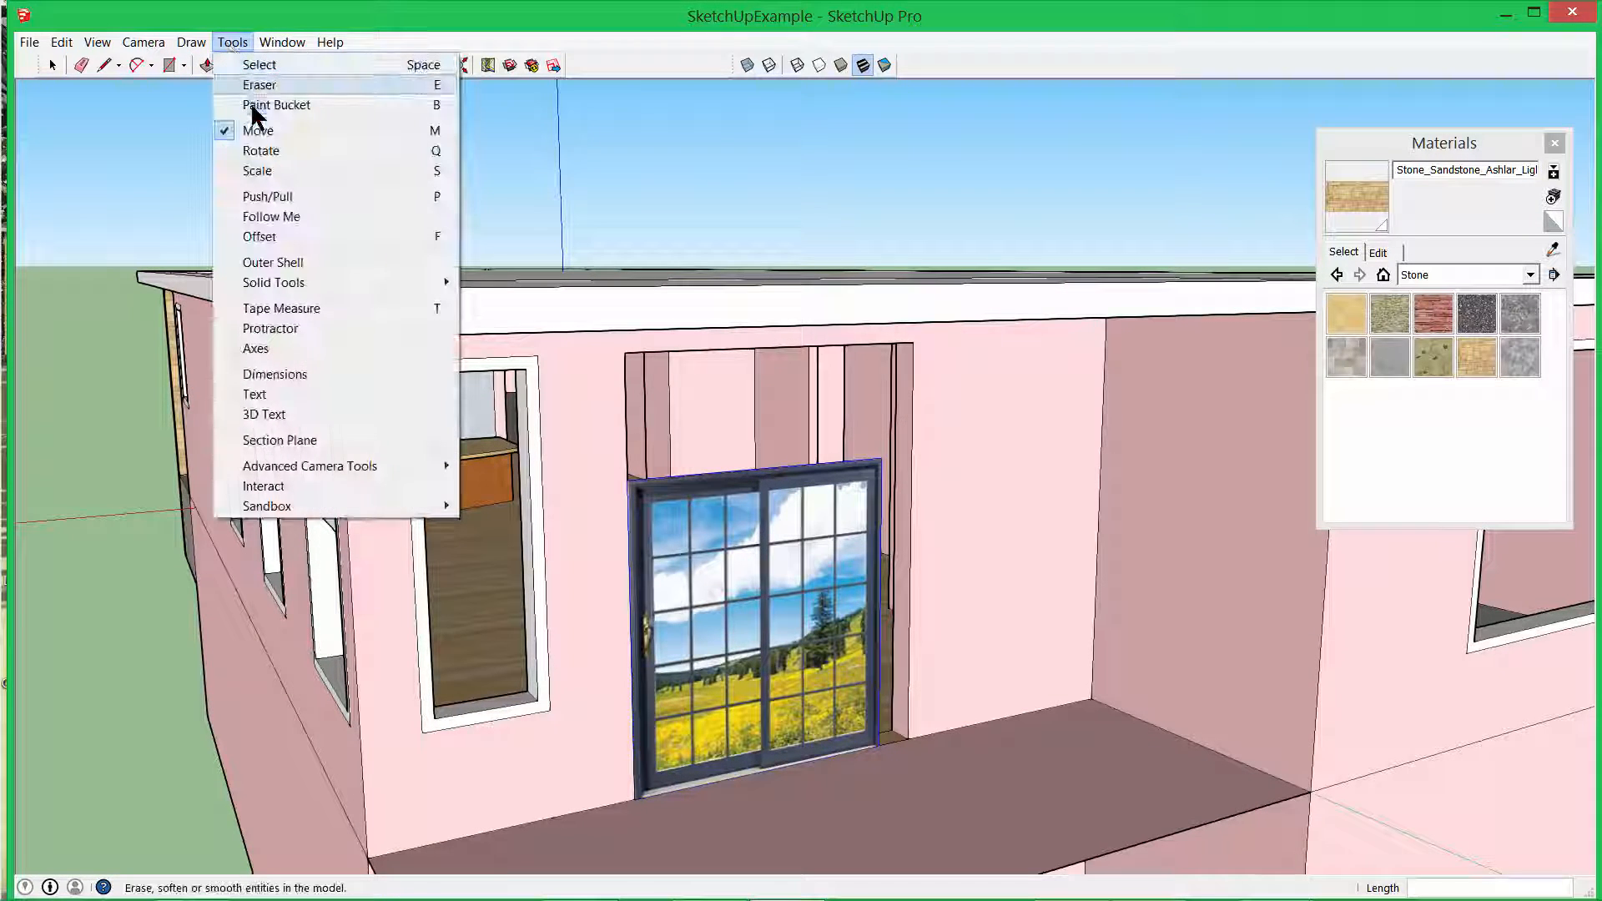
pyautogui.click(259, 170)
pyautogui.moveTo(882, 459); pyautogui.dragTo(964, 370)
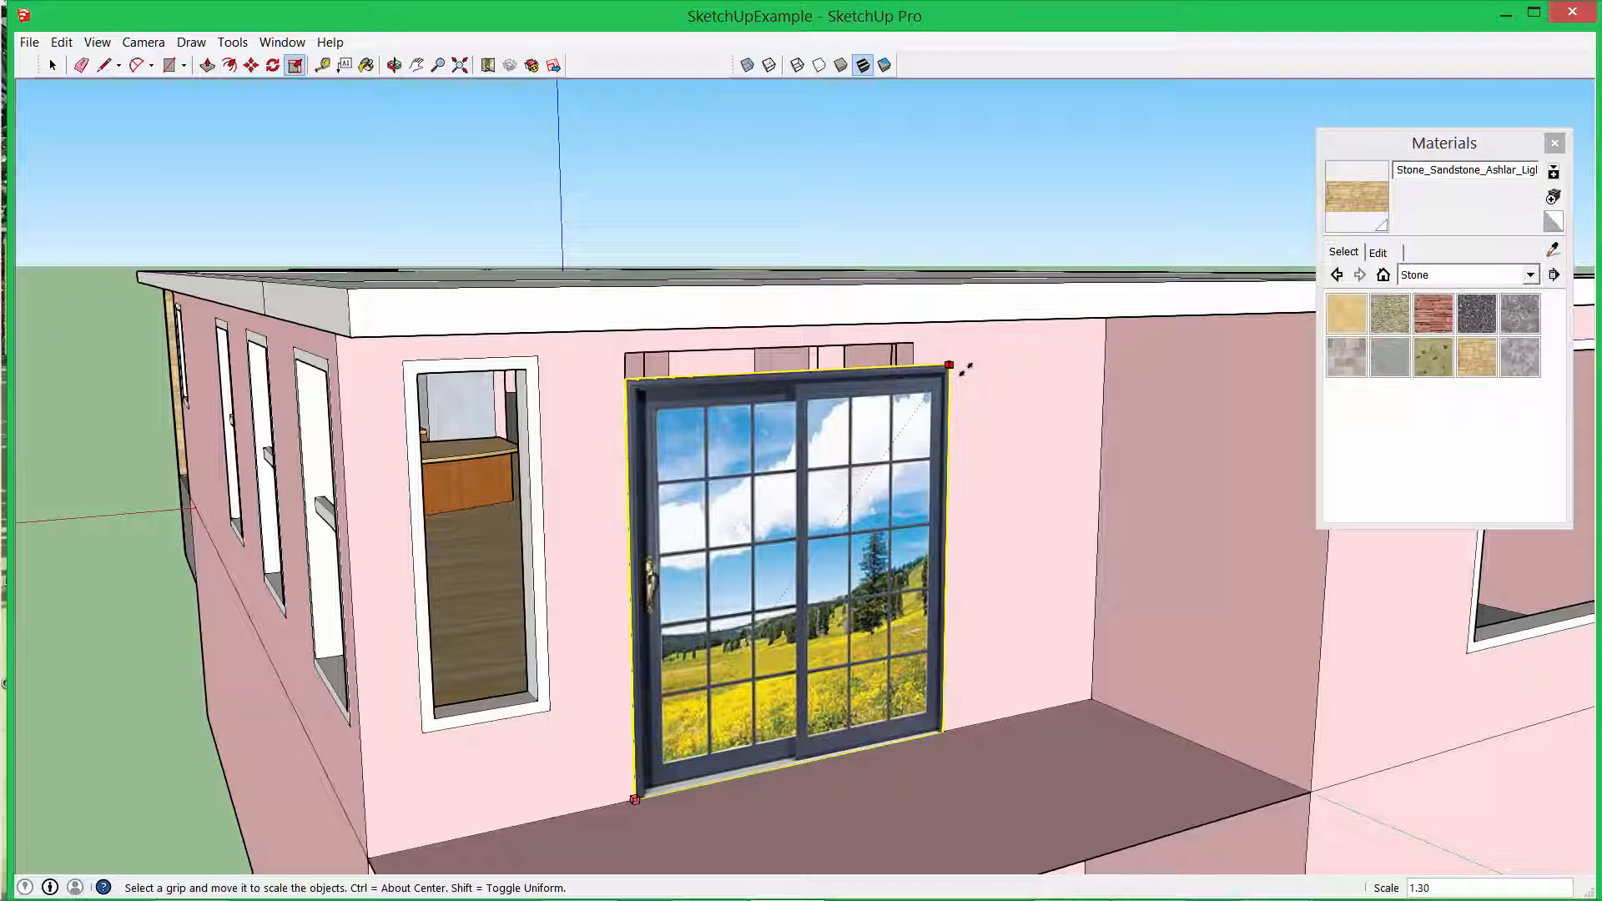
pyautogui.moveTo(883, 417); pyautogui.dragTo(868, 447, button='middle')
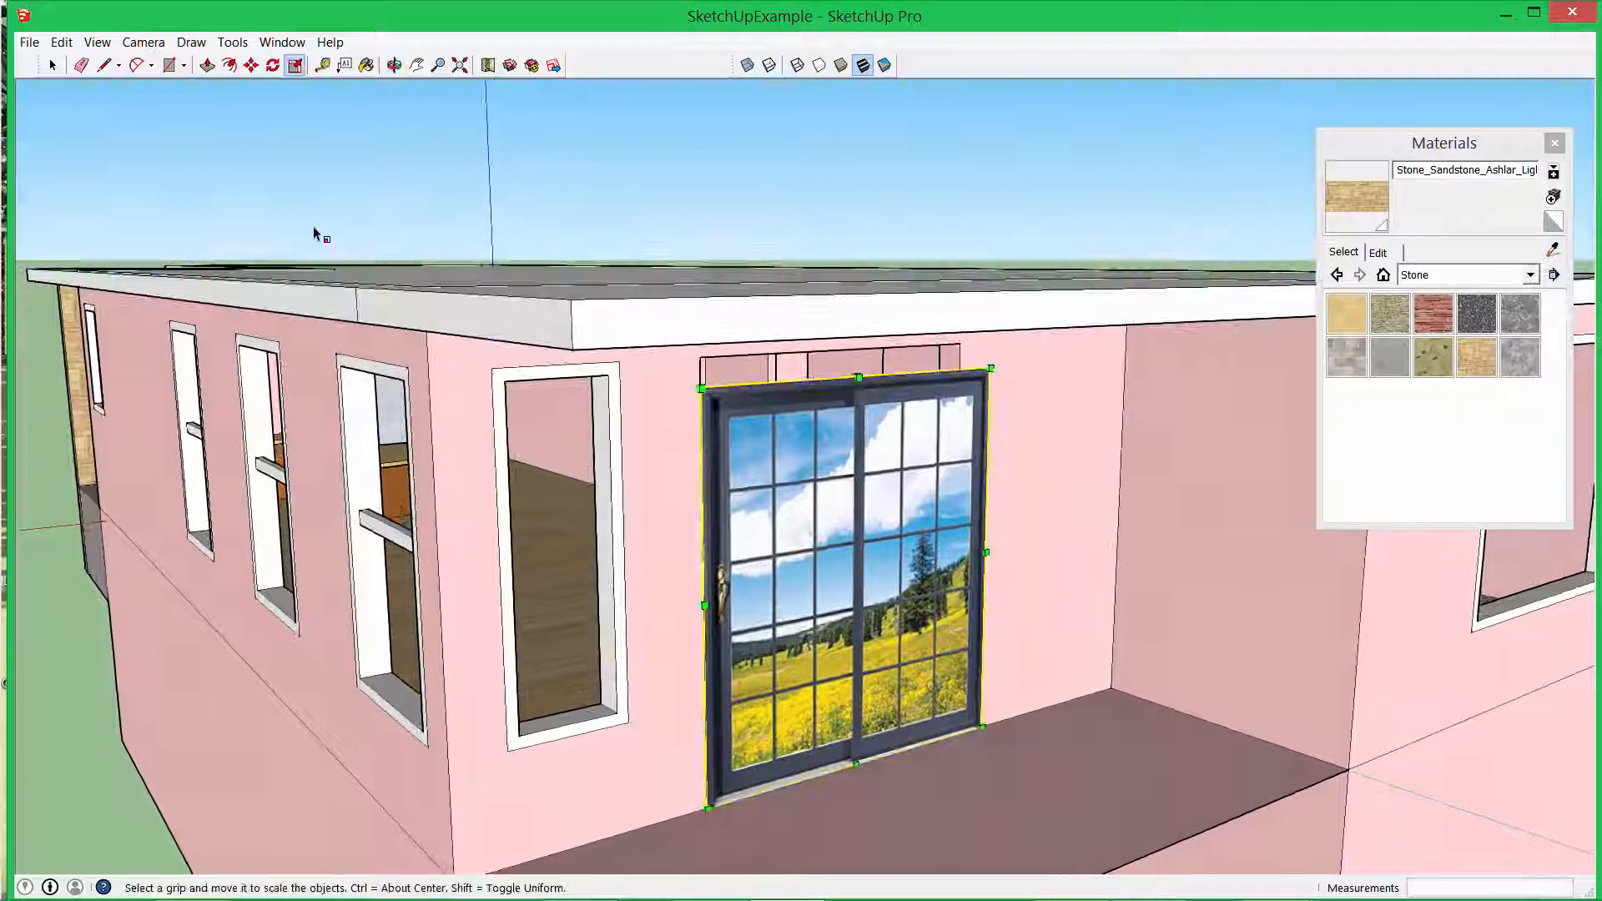
# Push/Pull the patio doorway's right jamb out to the door's edge and its header underside down about 6 1/4".
pyautogui.click(207, 65)
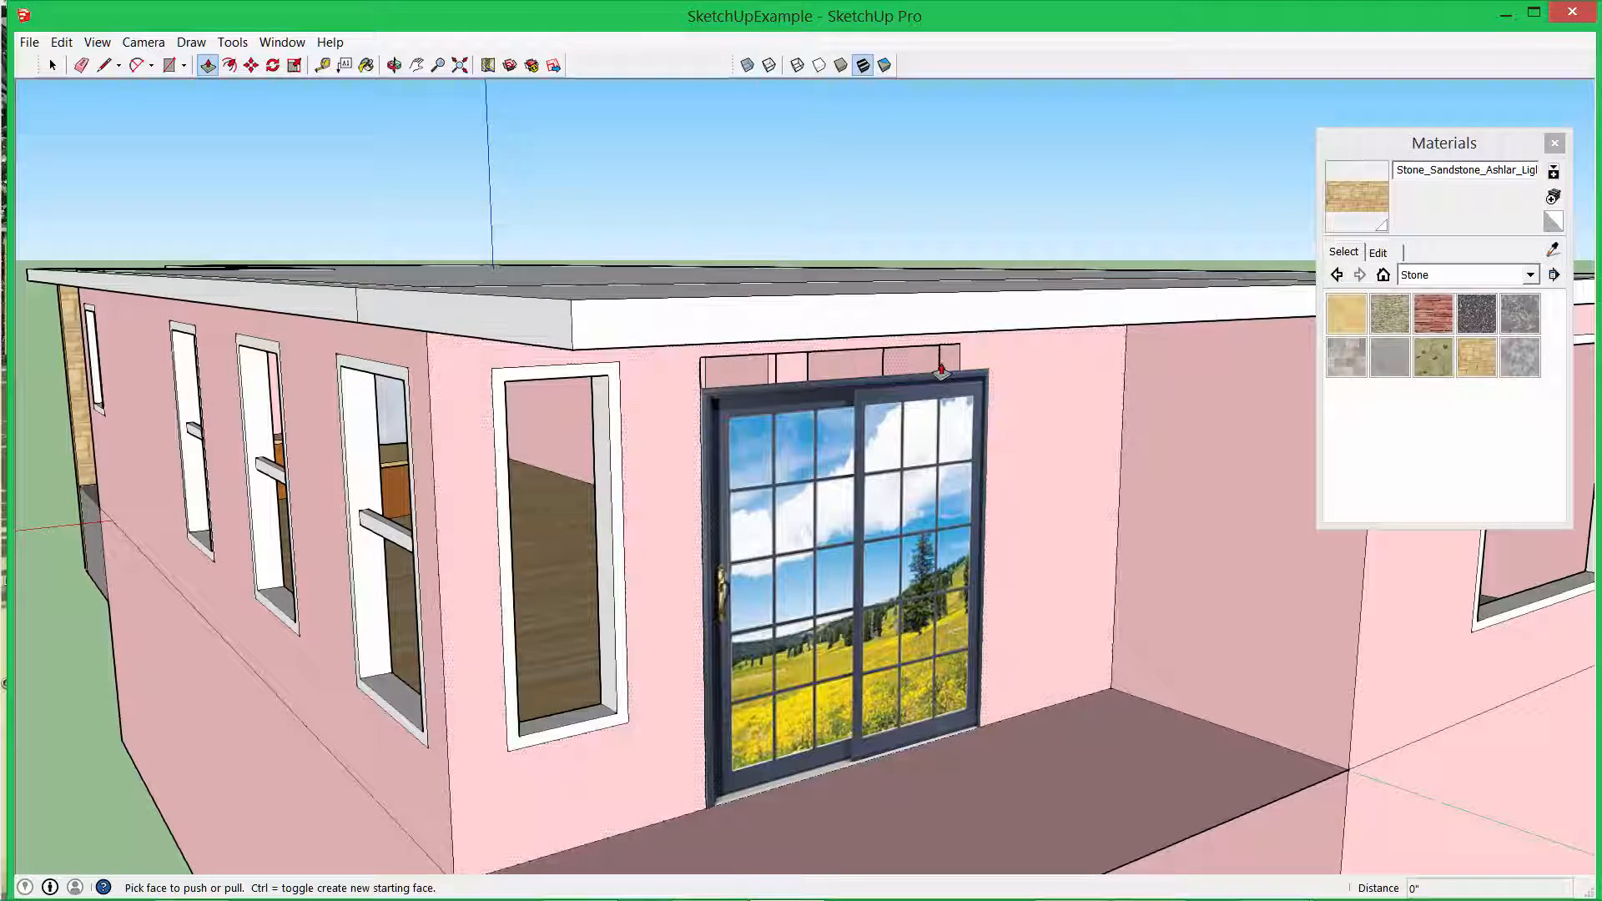
pyautogui.moveTo(952, 366); pyautogui.dragTo(982, 384)
pyautogui.moveTo(983, 378); pyautogui.dragTo(837, 169, button='middle')
pyautogui.moveTo(839, 138); pyautogui.dragTo(837, 155)
# Paint the top and underside of the balcony floor outside the patio door with the Wood_ Floor material.
pyautogui.scroll(-6, 905, 331)
pyautogui.moveTo(912, 418); pyautogui.dragTo(918, 584, button='middle')
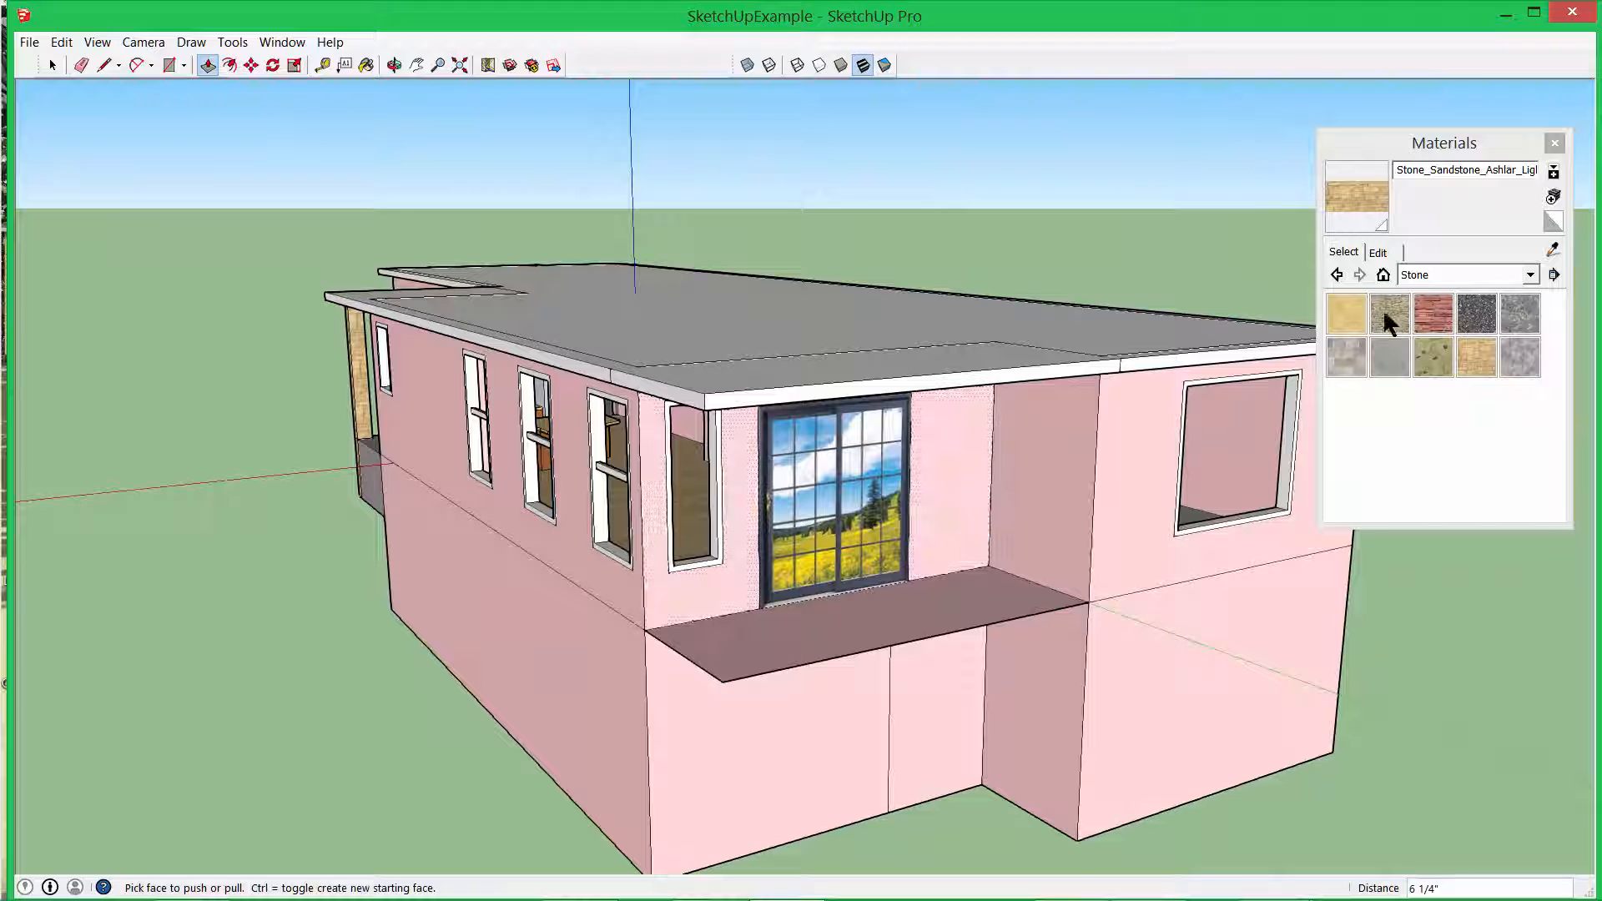
pyautogui.click(1532, 276)
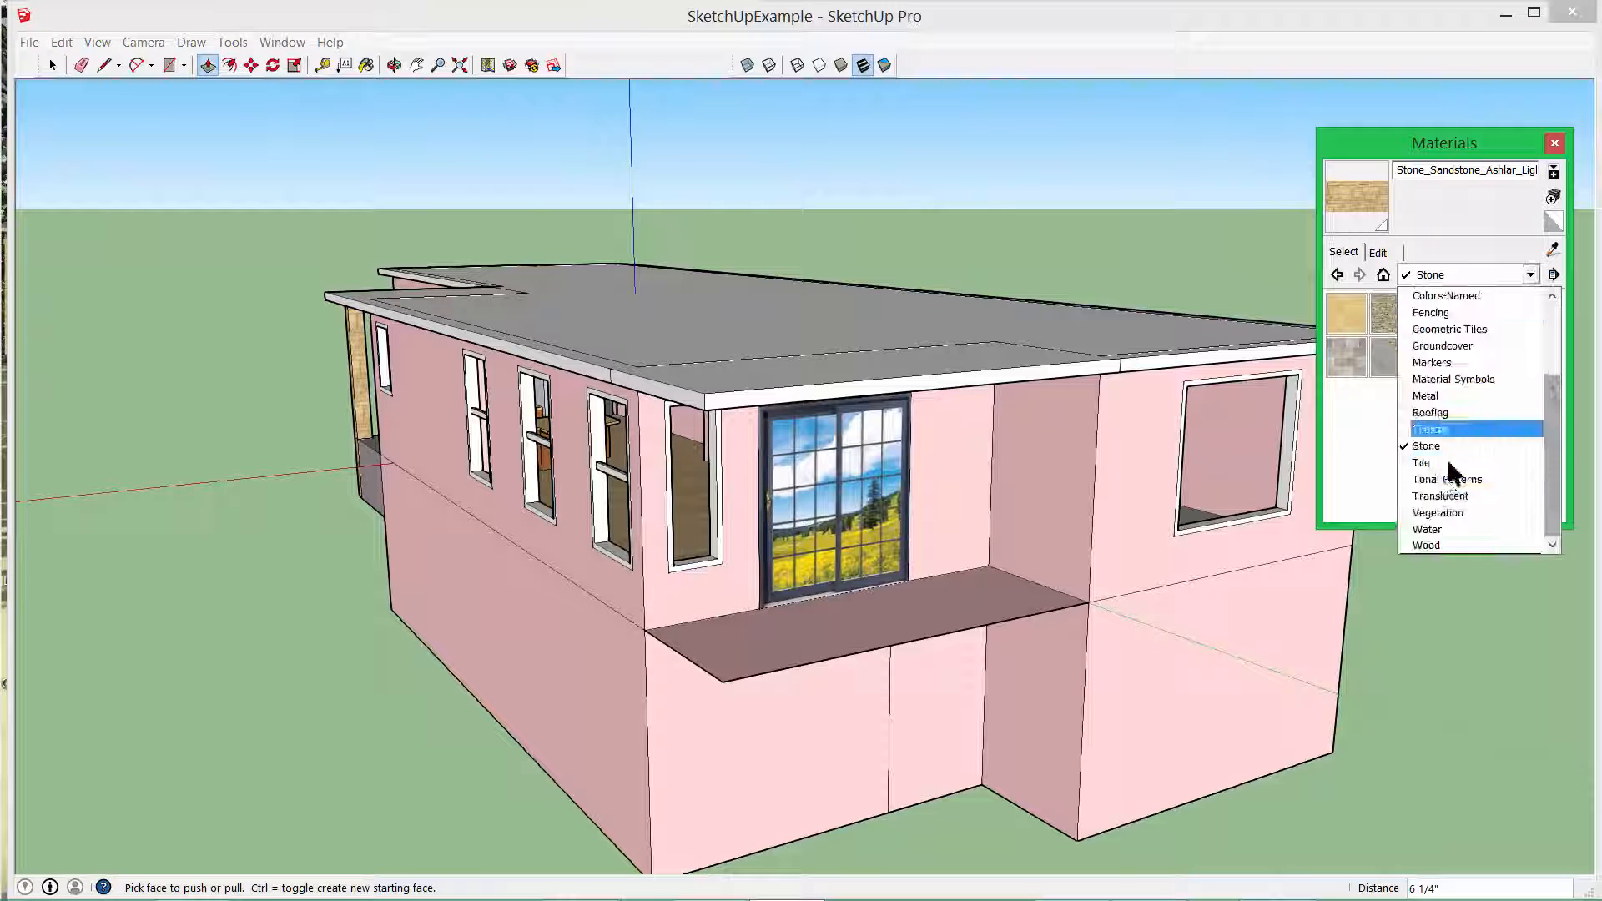
pyautogui.click(1433, 538)
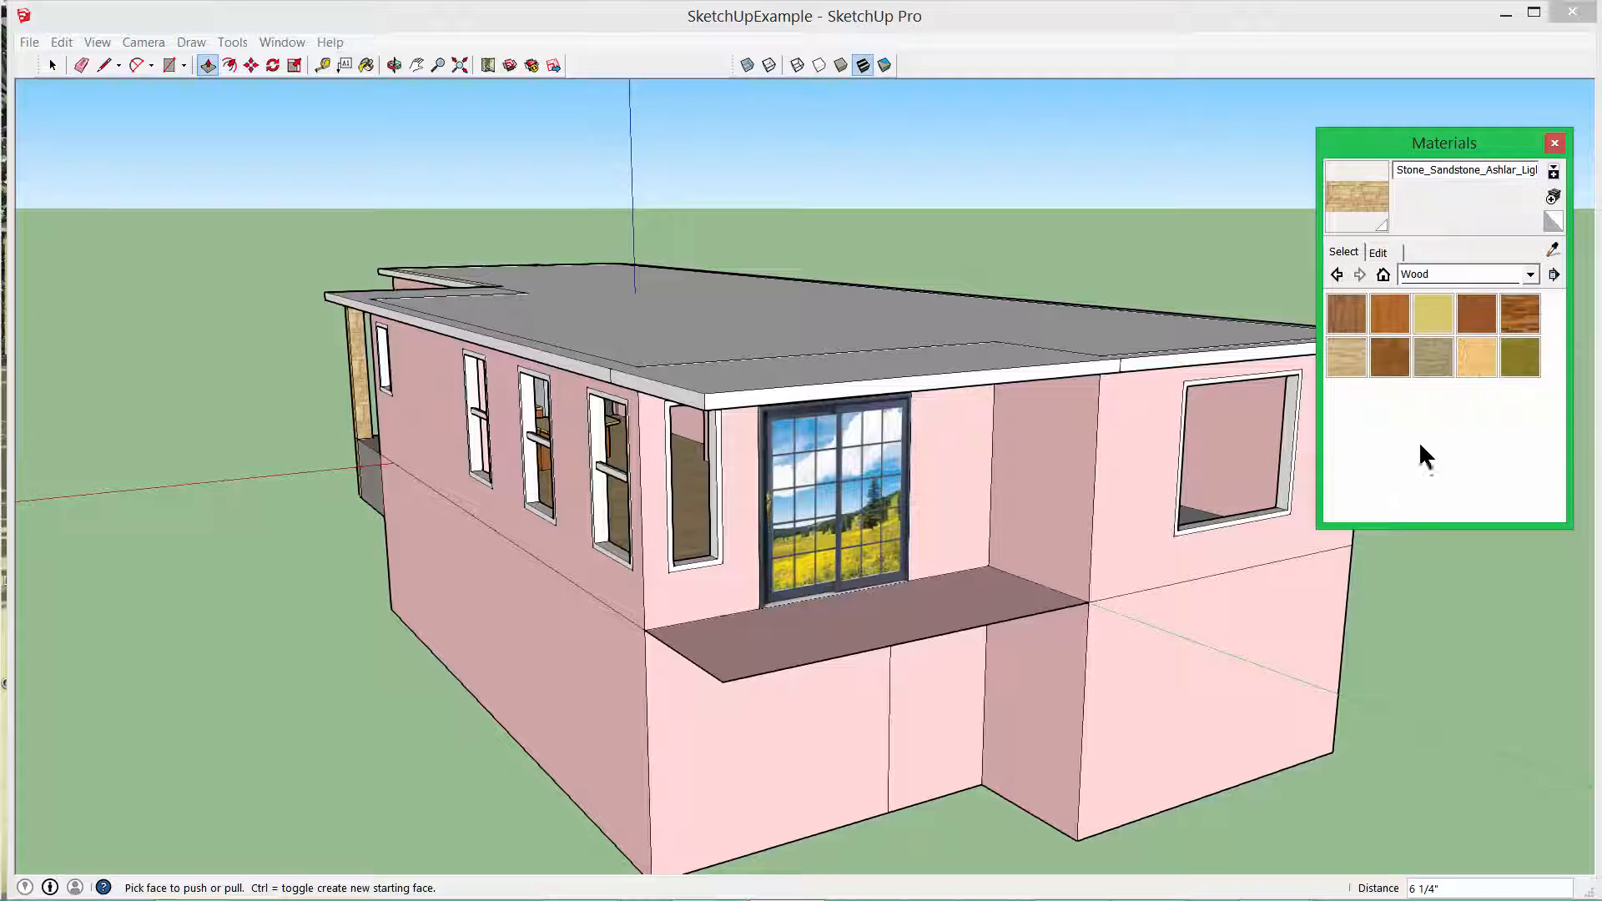
pyautogui.click(1347, 313)
pyautogui.click(958, 581)
pyautogui.moveTo(959, 582); pyautogui.dragTo(925, 322, button='middle')
pyautogui.click(850, 308)
# Push/Pull the underside of the wood balcony floor down about 1' 3".
pyautogui.click(207, 65)
pyautogui.moveTo(778, 284); pyautogui.dragTo(780, 322)
pyautogui.moveTo(780, 321); pyautogui.dragTo(479, 541, button='middle')
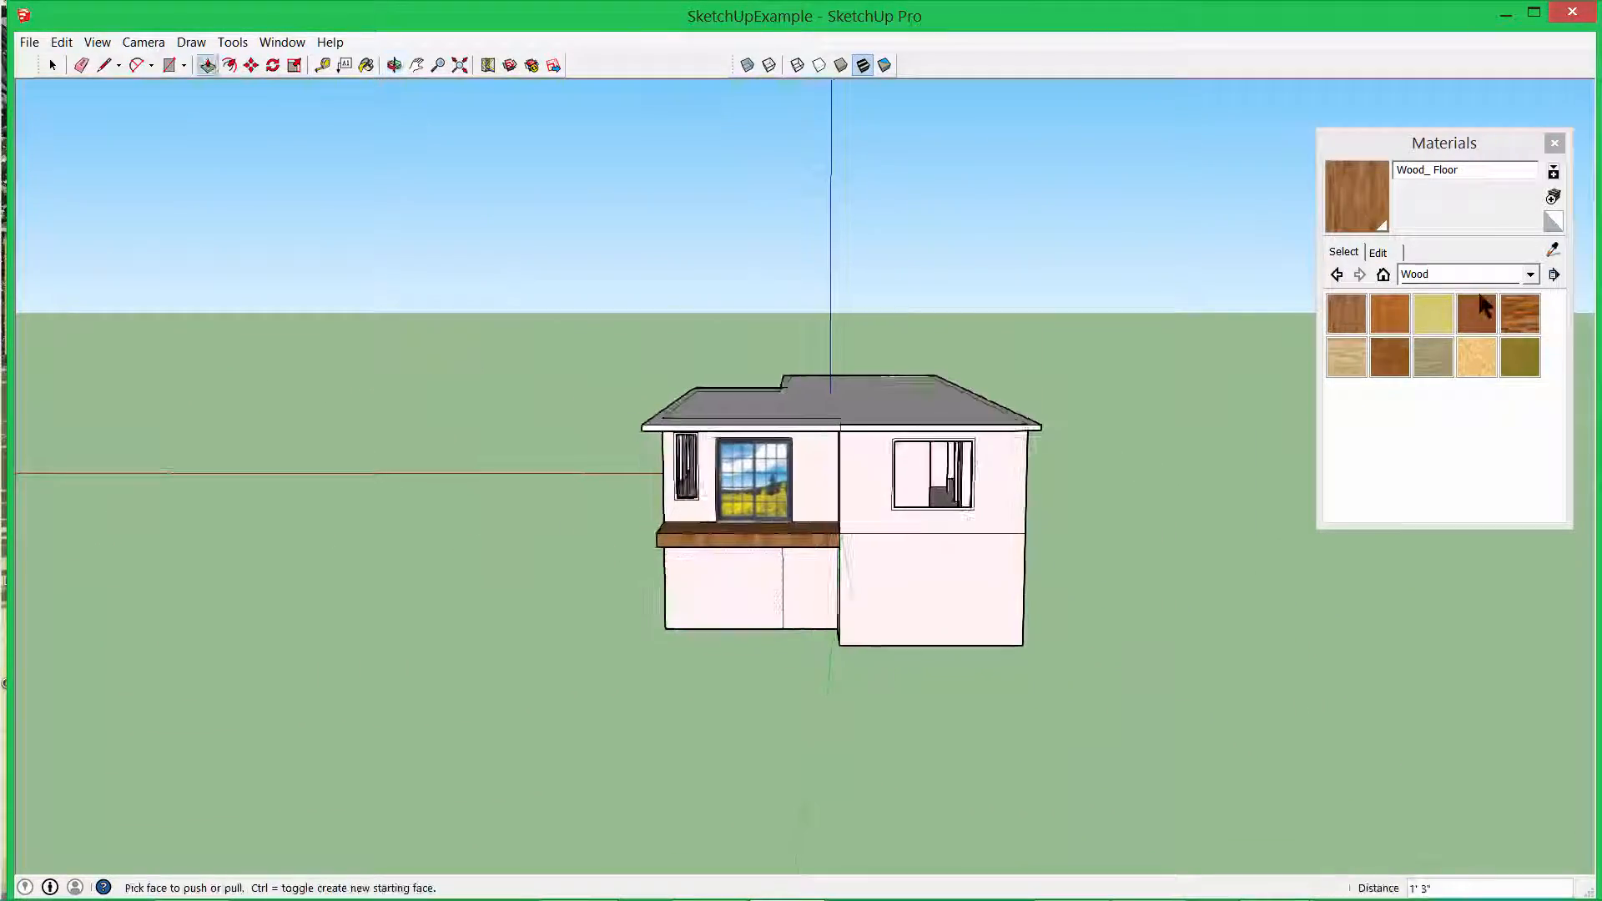
# Paint the upper and lower faces of the projecting end wall with Cladding_Siding_Tan from Brick and Cladding.
pyautogui.click(1525, 274)
pyautogui.scroll(3, 1494, 359)
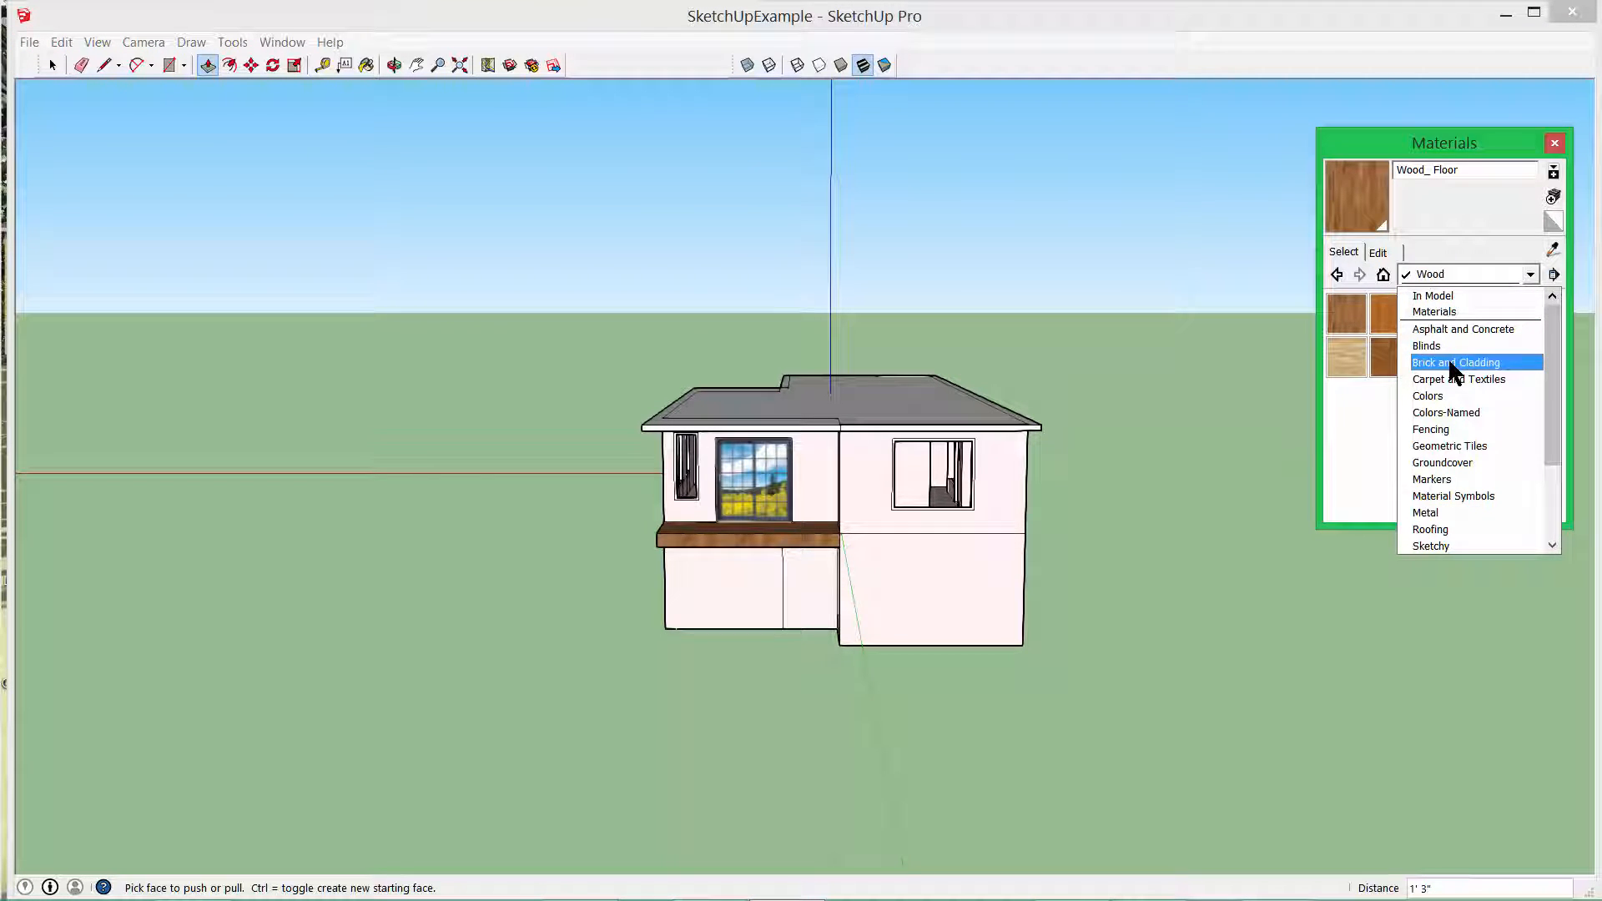
pyautogui.click(1456, 362)
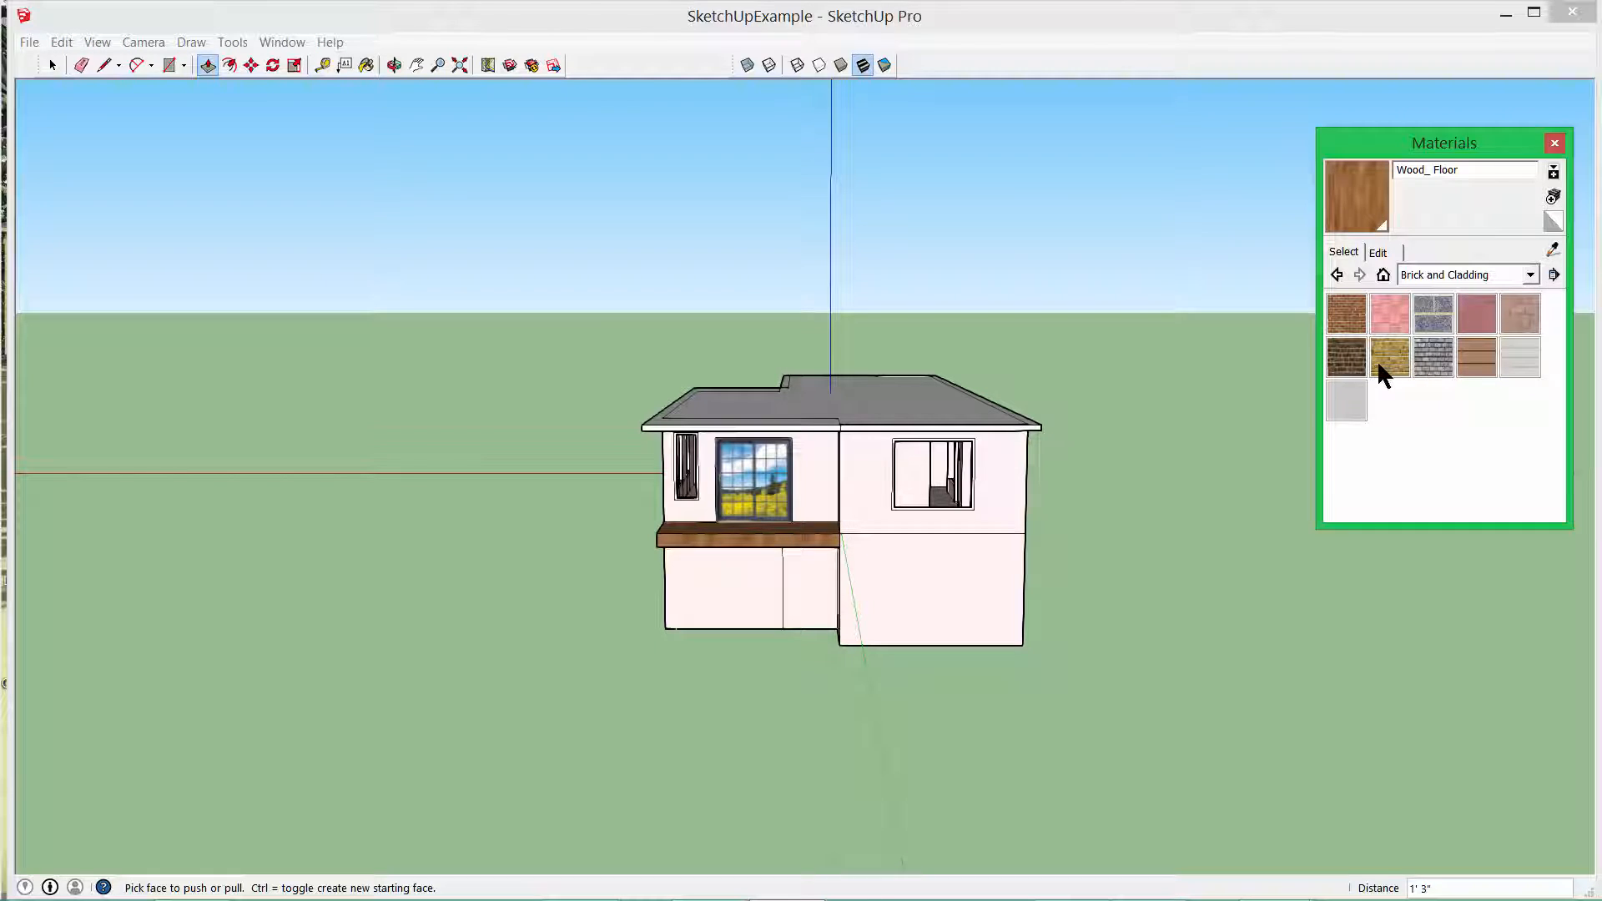
pyautogui.click(1514, 358)
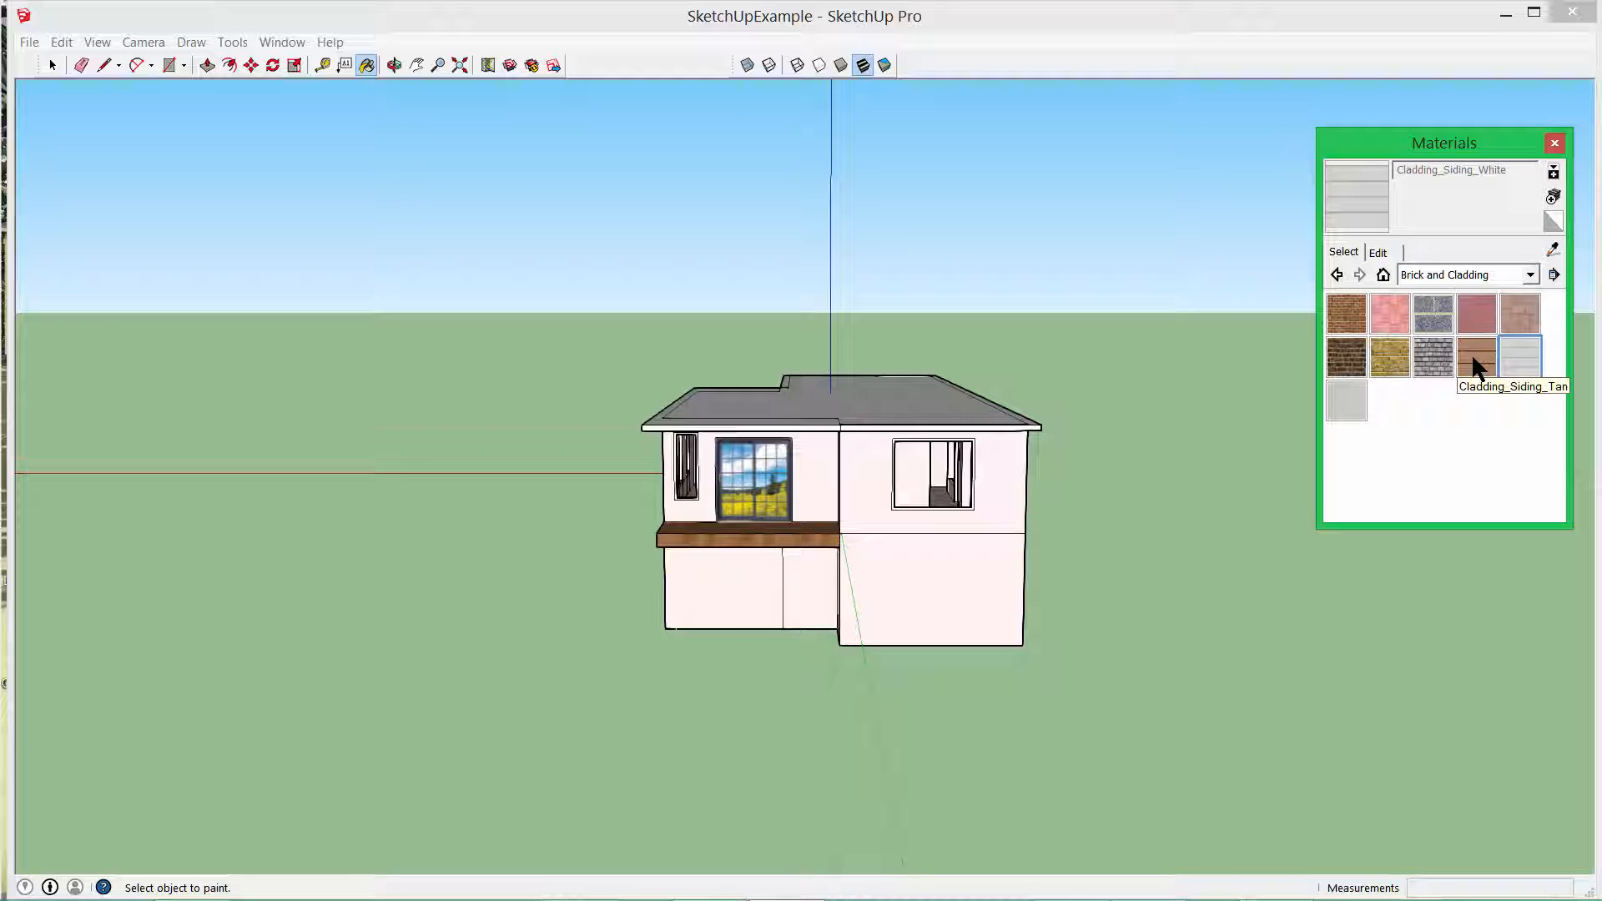
pyautogui.click(1476, 358)
pyautogui.click(1002, 513)
pyautogui.click(938, 578)
# Apply Cladding_Siding_Tan to the upper and lower return walls beside the wood balcony and the wall sections beneath it.
pyautogui.moveTo(940, 576); pyautogui.dragTo(1191, 551, button='middle')
pyautogui.click(995, 482)
pyautogui.click(987, 576)
pyautogui.click(946, 582)
pyautogui.click(921, 583)
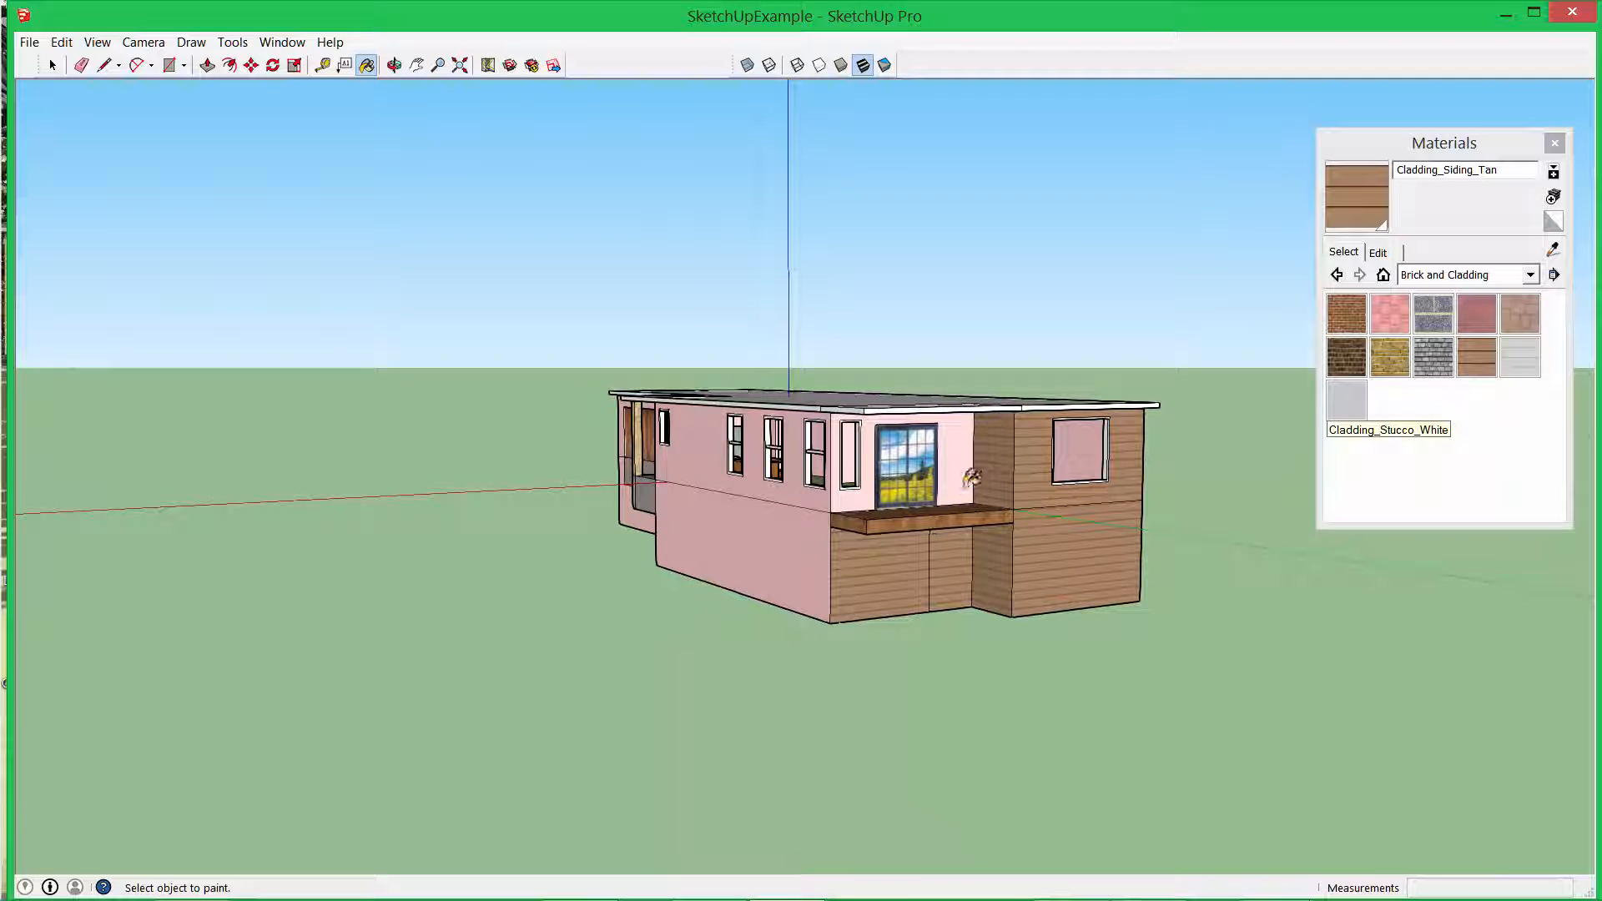
# Continue the Cladding_Siding_Tan finish over the upper and lower faces of the house's long side walls.
pyautogui.click(834, 515)
pyautogui.click(772, 560)
pyautogui.click(693, 457)
pyautogui.moveTo(1109, 496)
pyautogui.mouseDown(button='middle')
pyautogui.moveTo(511, 514)
pyautogui.moveTo(534, 509)
pyautogui.mouseUp(button='middle')
pyautogui.click(848, 465)
pyautogui.click(848, 529)
pyautogui.moveTo(848, 529)
pyautogui.mouseDown(button='middle')
pyautogui.moveTo(865, 518)
pyautogui.moveTo(746, 559)
pyautogui.moveTo(242, 511)
pyautogui.moveTo(168, 551)
pyautogui.moveTo(830, 533)
pyautogui.mouseUp(button='middle')
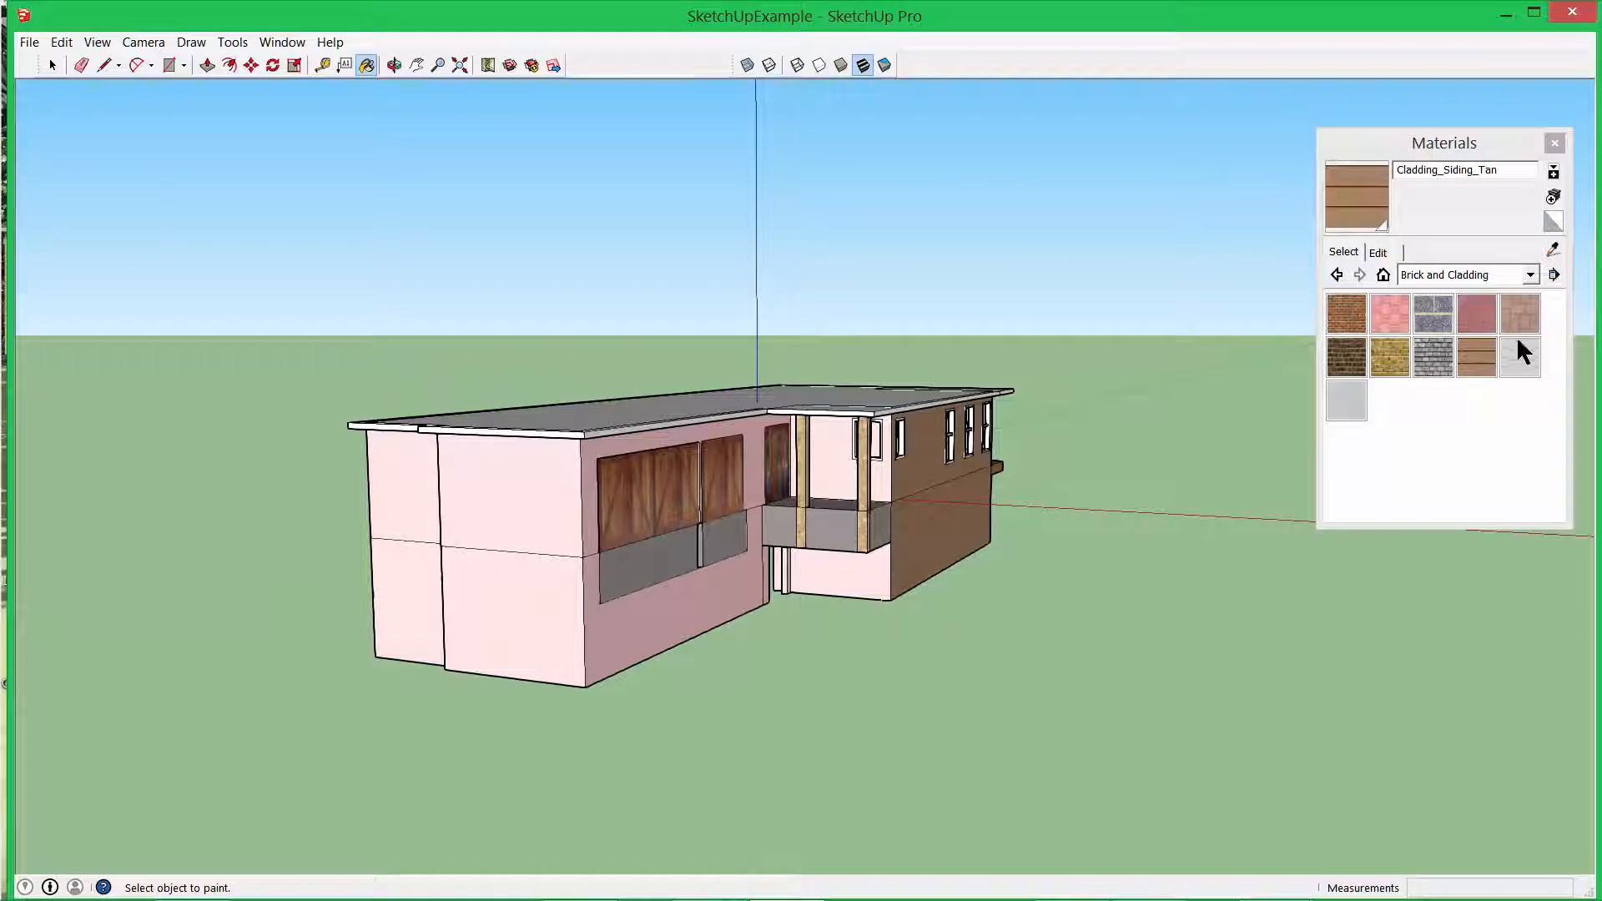
# Paint the upper wall behind the entrance porch and the upper garage door wall with Stone_Flagstone_Ashlar from Stone.
pyautogui.moveTo(1091, 476)
pyautogui.mouseDown(button='middle')
pyautogui.moveTo(242, 476)
pyautogui.moveTo(1046, 542)
pyautogui.moveTo(1109, 529)
pyautogui.mouseUp(button='middle')
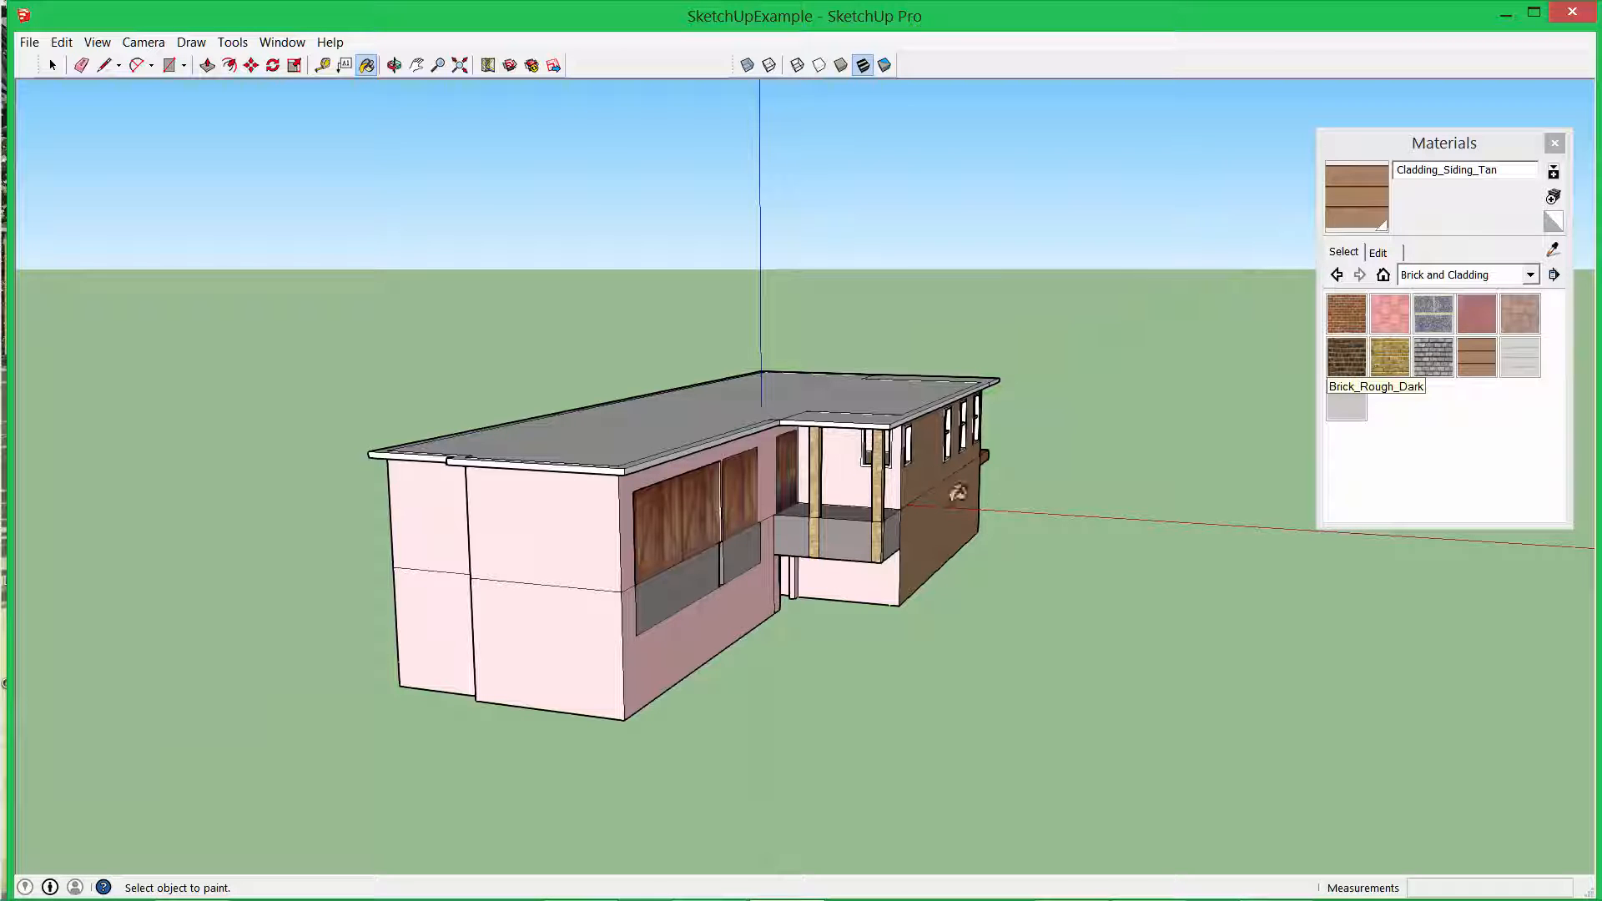
pyautogui.click(1530, 274)
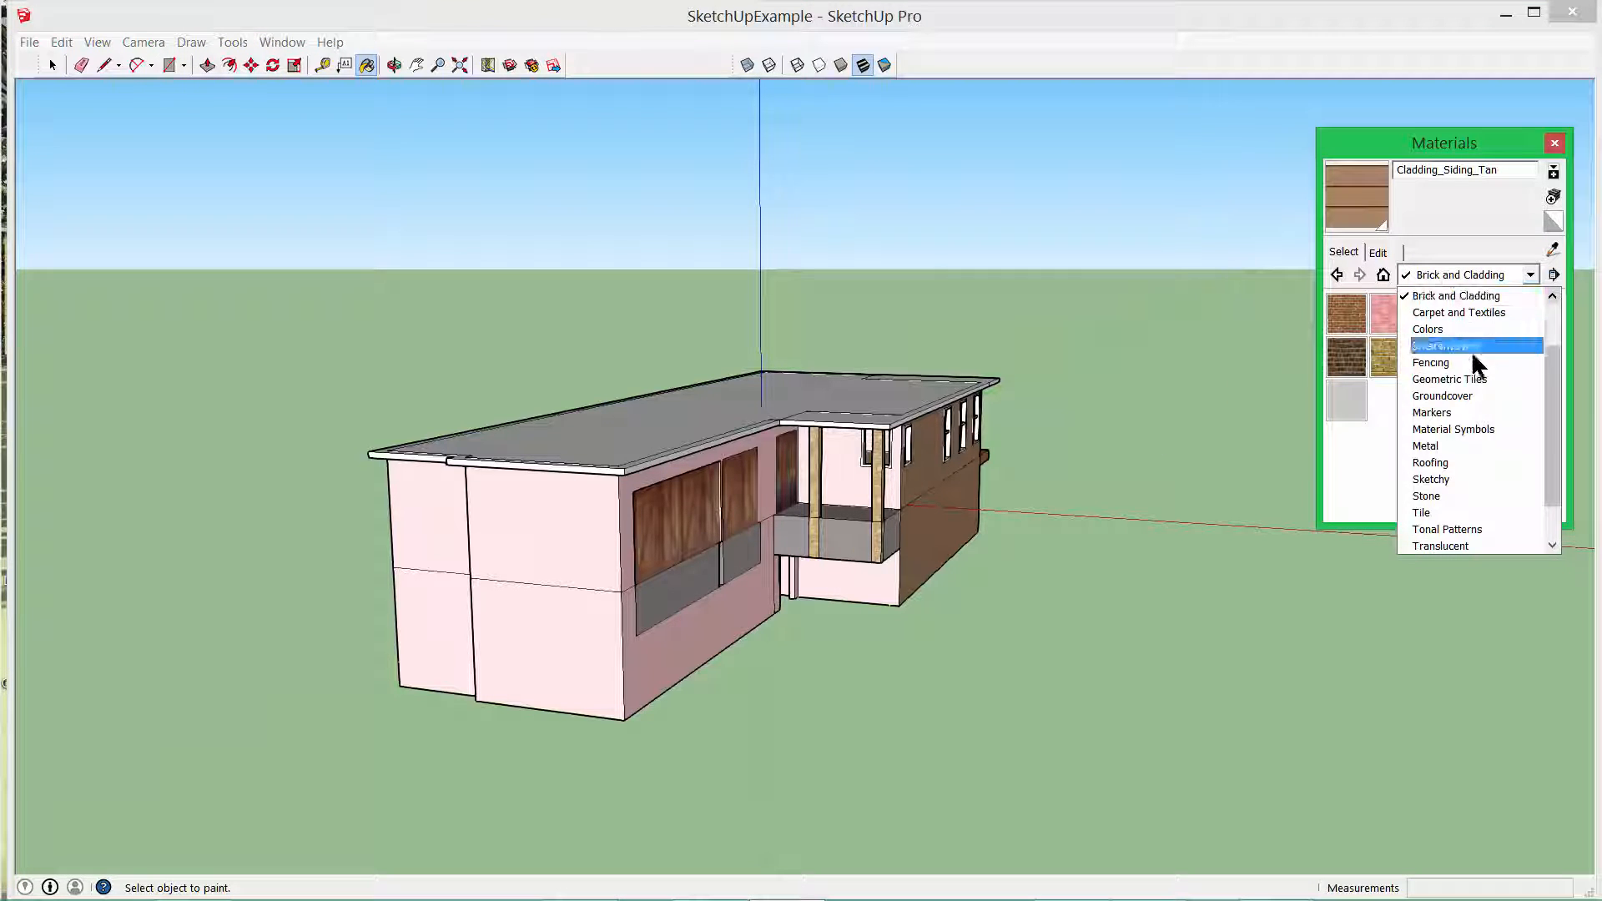
pyautogui.click(1428, 501)
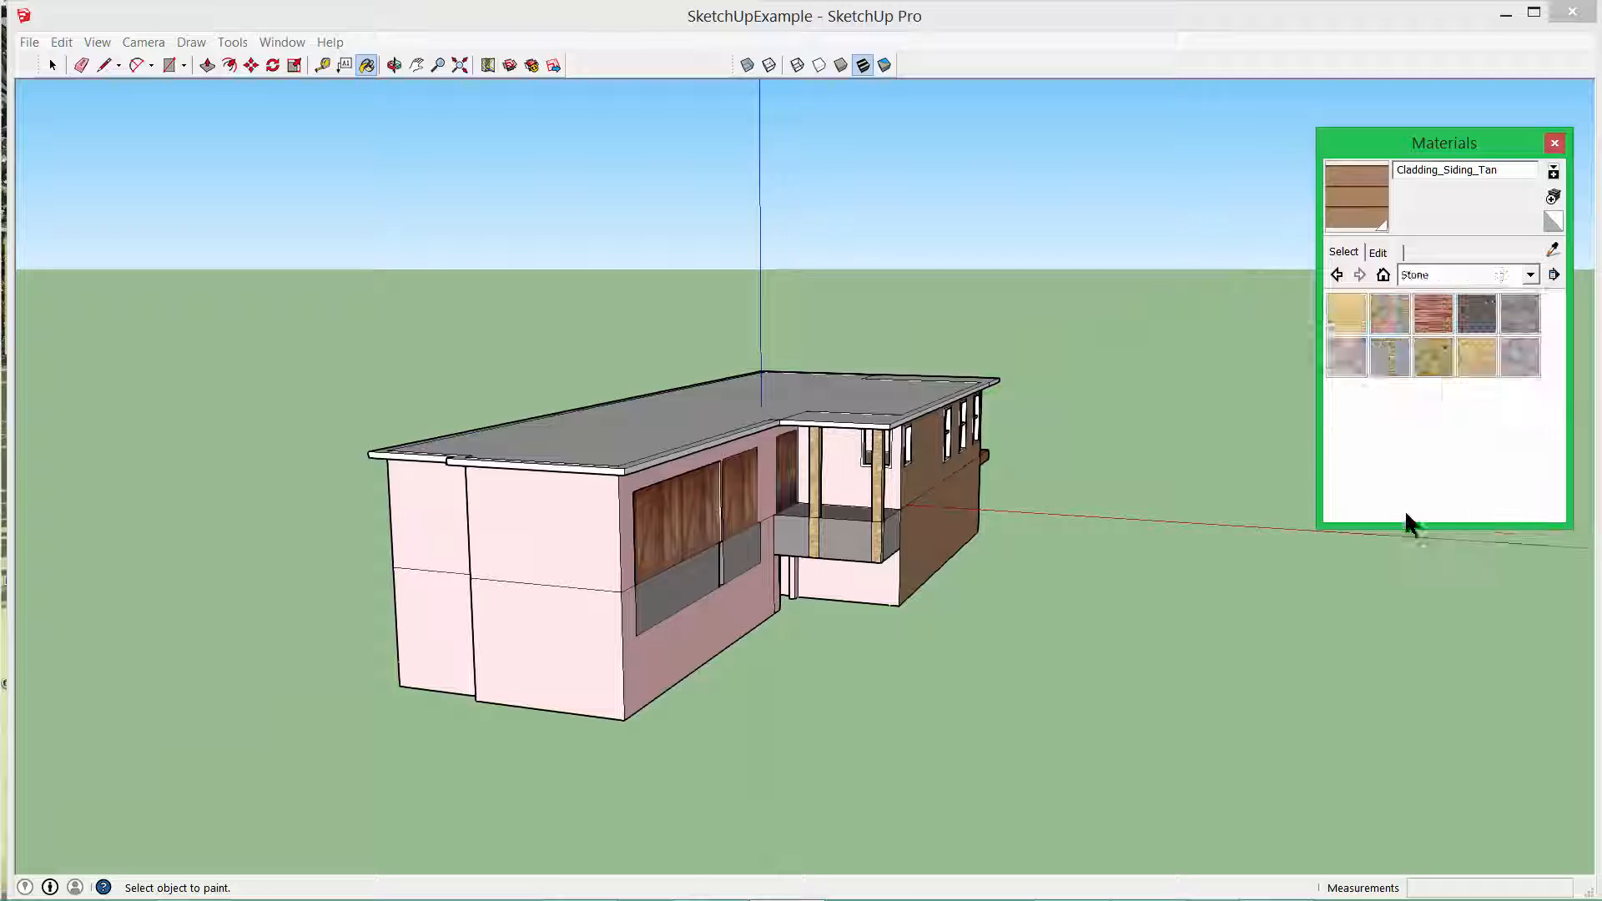
pyautogui.click(1477, 357)
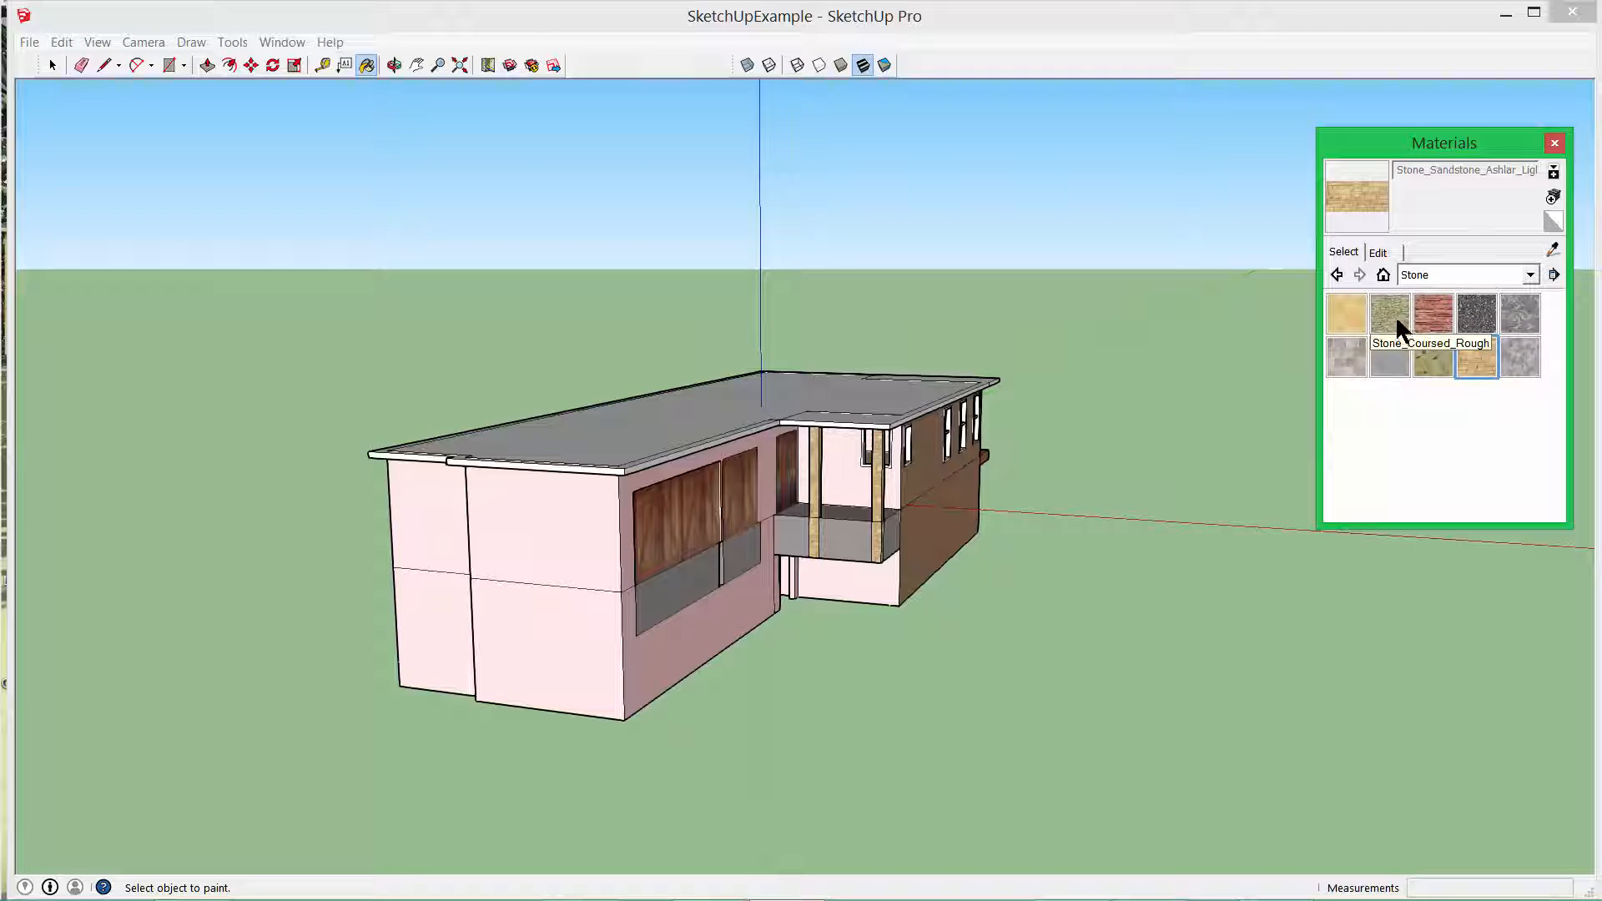
pyautogui.click(1429, 315)
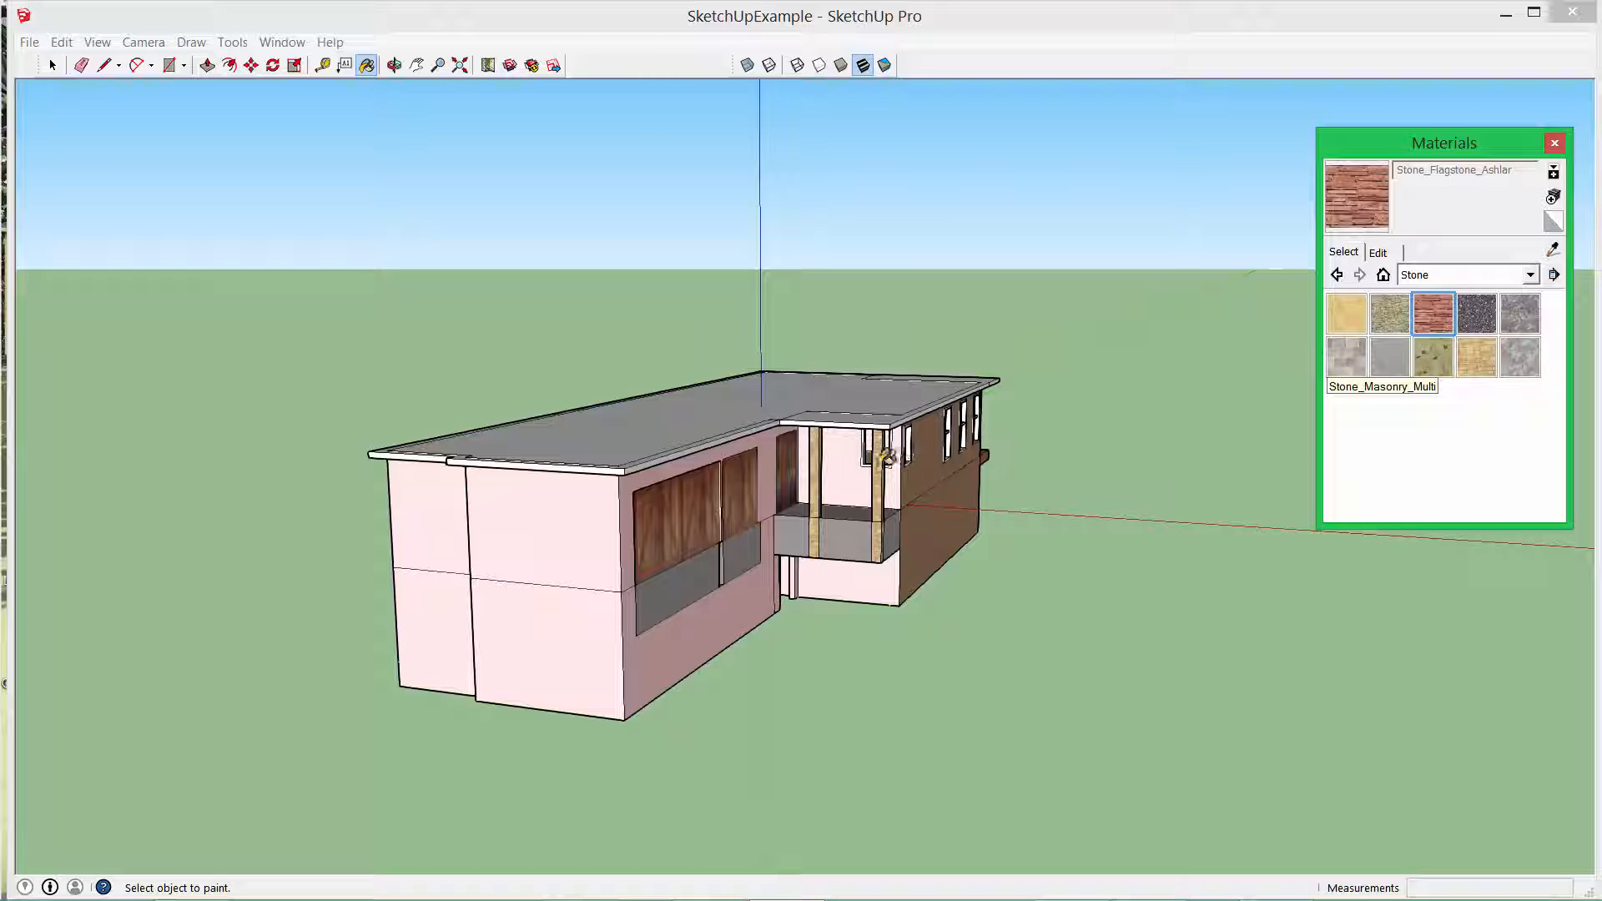
pyautogui.click(858, 458)
pyautogui.click(765, 501)
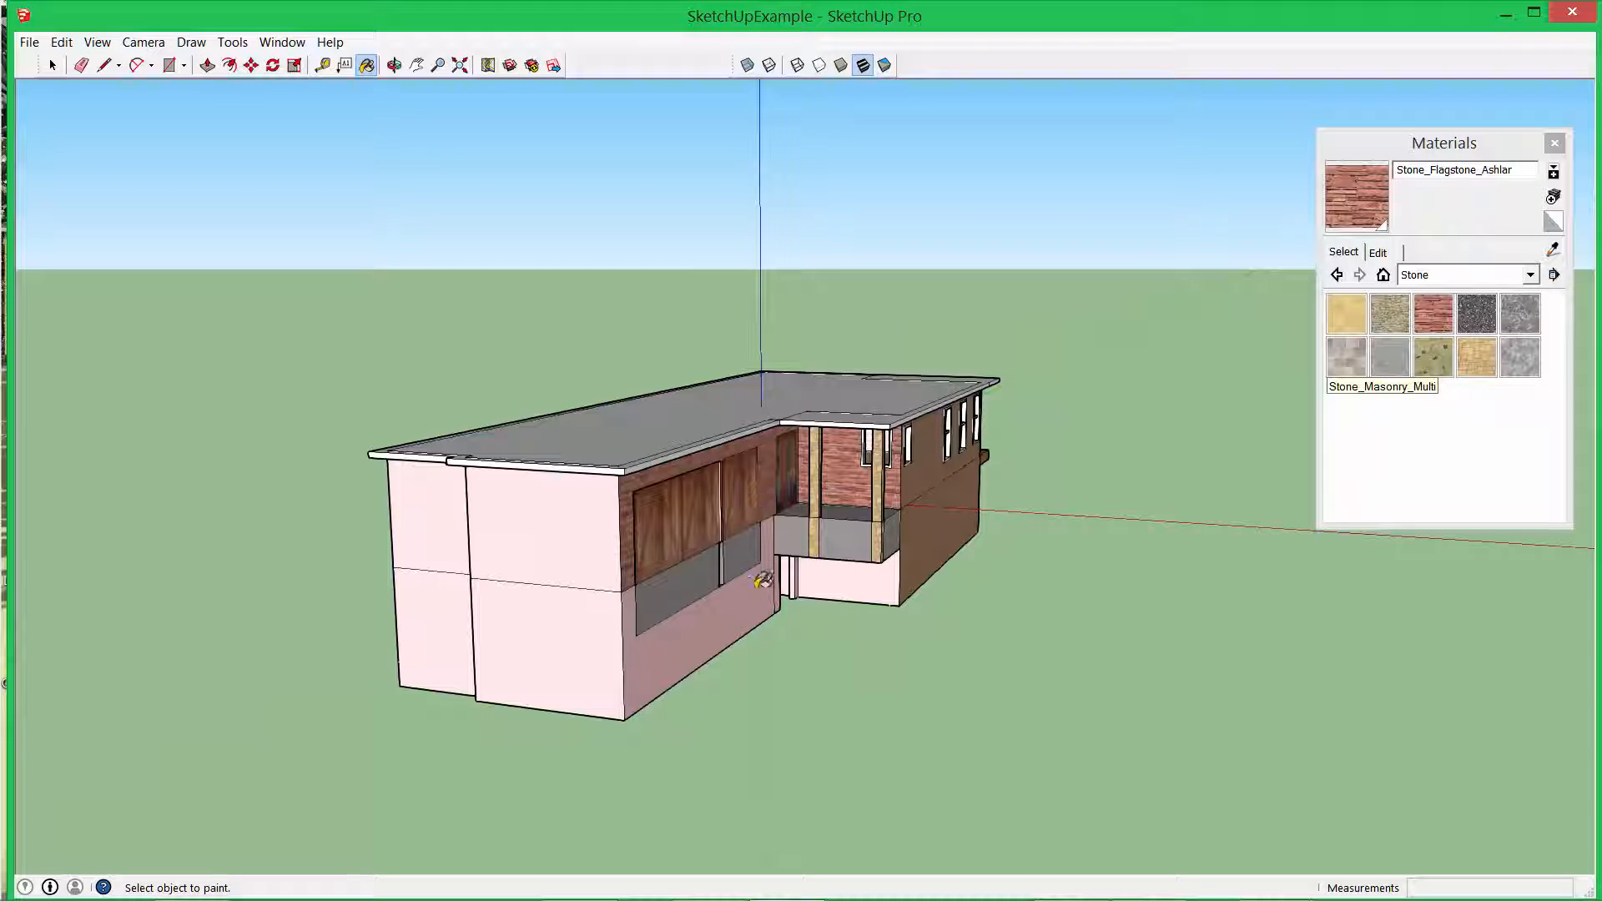
# Apply Stone_Flagstone_Ashlar to the lower garage door wall, the lower porch wall, and the upper and lower garage end walls.
pyautogui.click(692, 626)
pyautogui.click(844, 582)
pyautogui.click(538, 534)
pyautogui.click(534, 621)
# Erase the stray line across the roof fascia near the wood balcony and the inner outline along that roof edge.
pyautogui.moveTo(501, 643); pyautogui.dragTo(943, 562, button='middle')
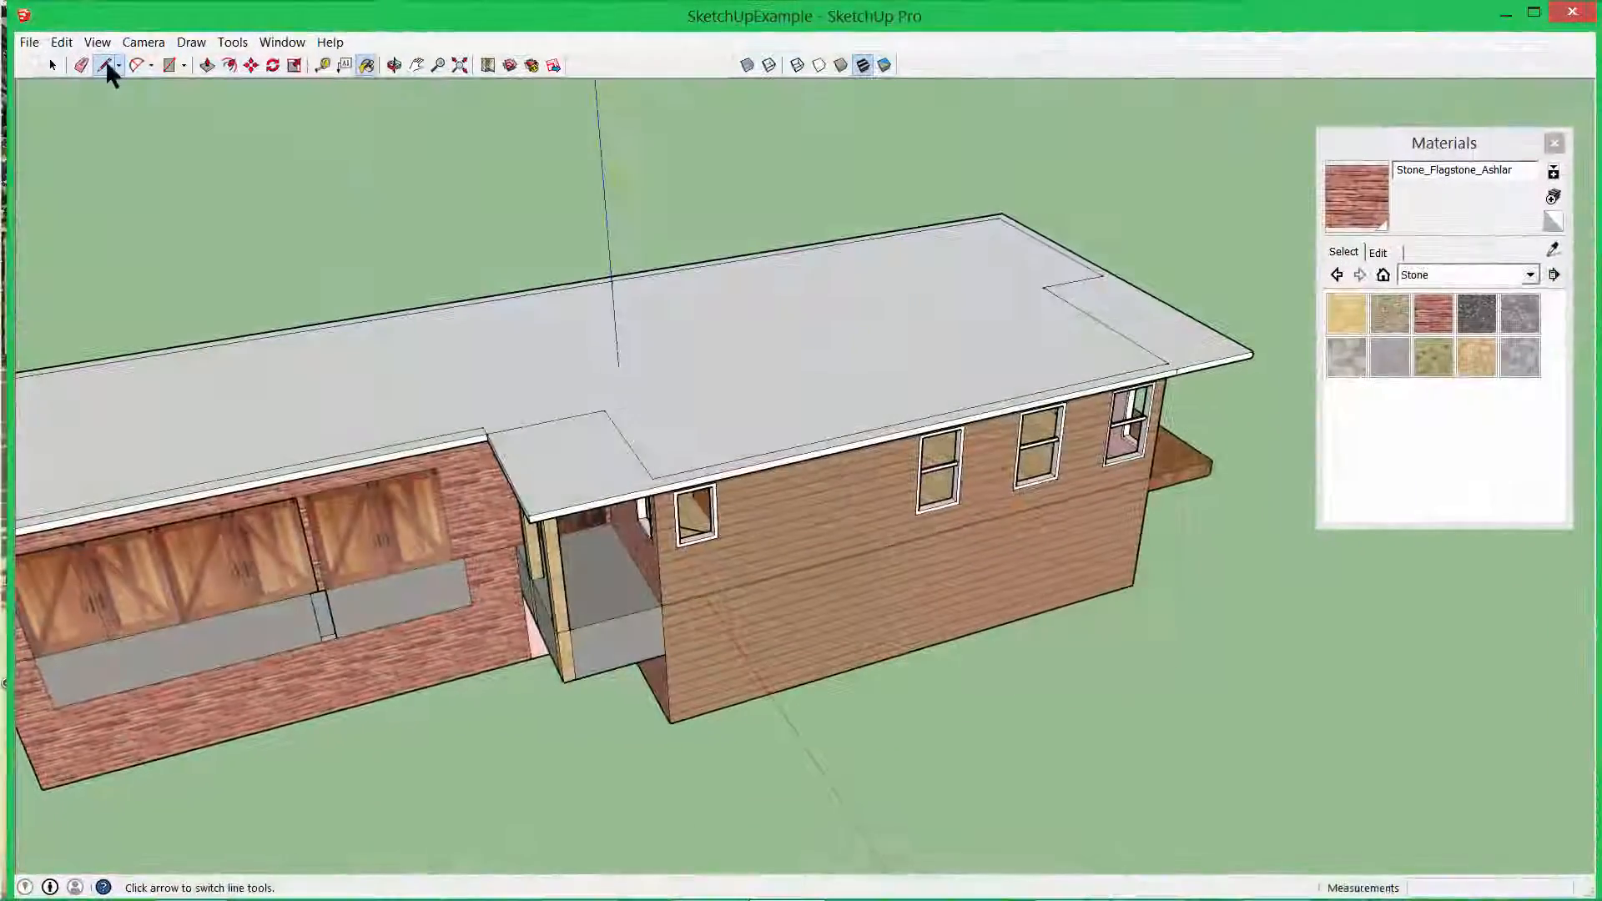
pyautogui.click(107, 66)
pyautogui.scroll(5, 1140, 409)
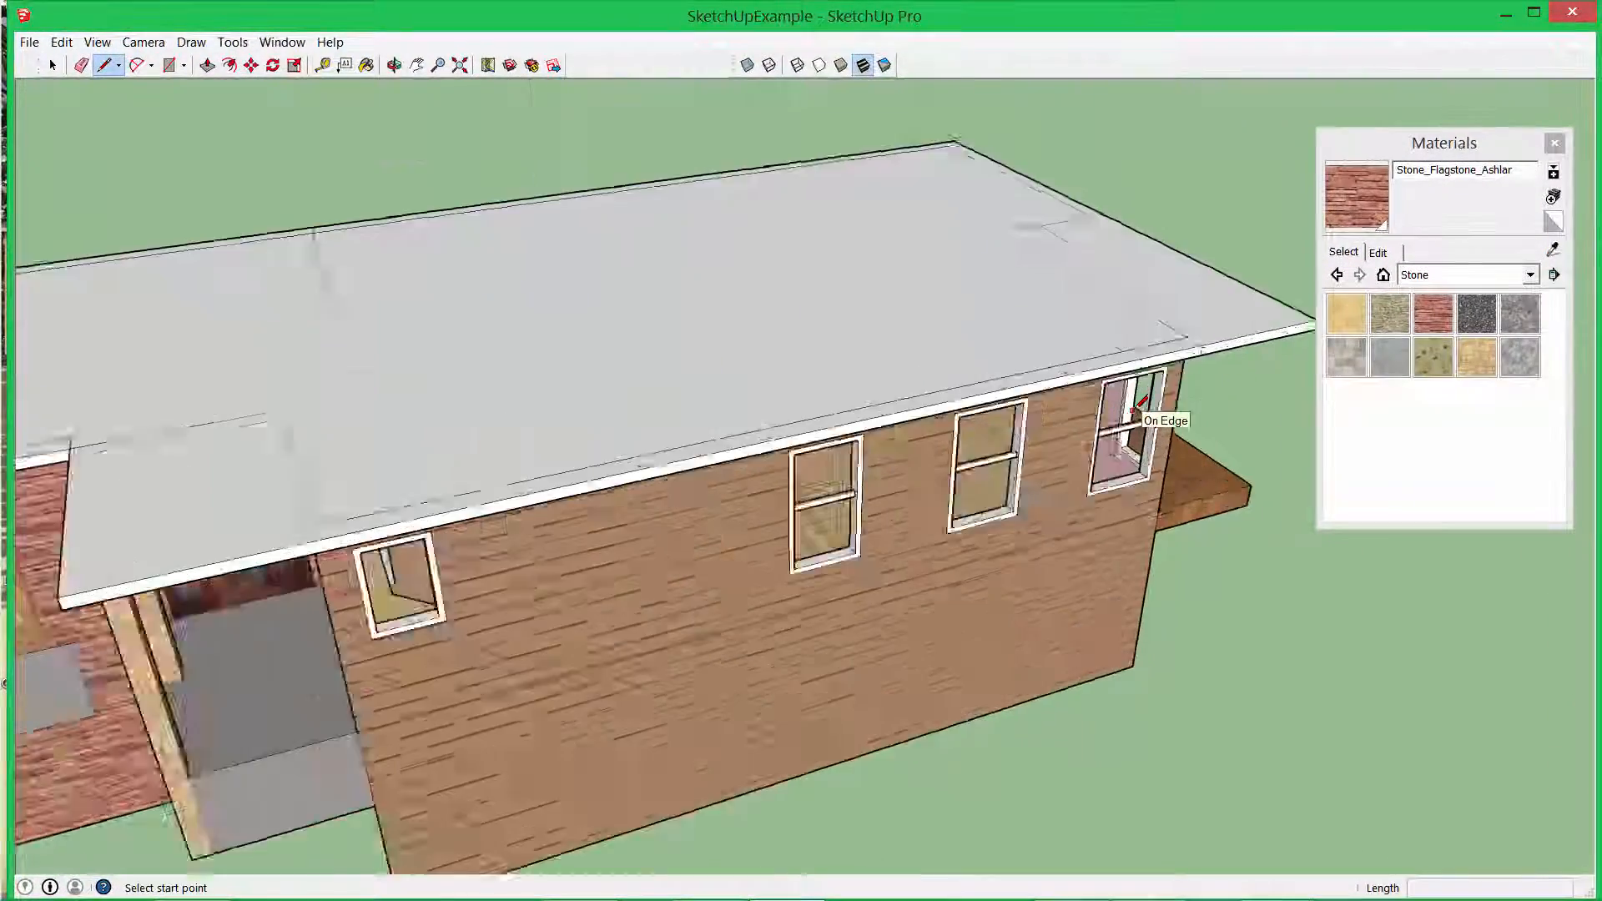
pyautogui.moveTo(1143, 411)
pyautogui.mouseDown(button='middle')
pyautogui.moveTo(858, 313)
pyautogui.moveTo(1038, 304)
pyautogui.mouseUp(button='middle')
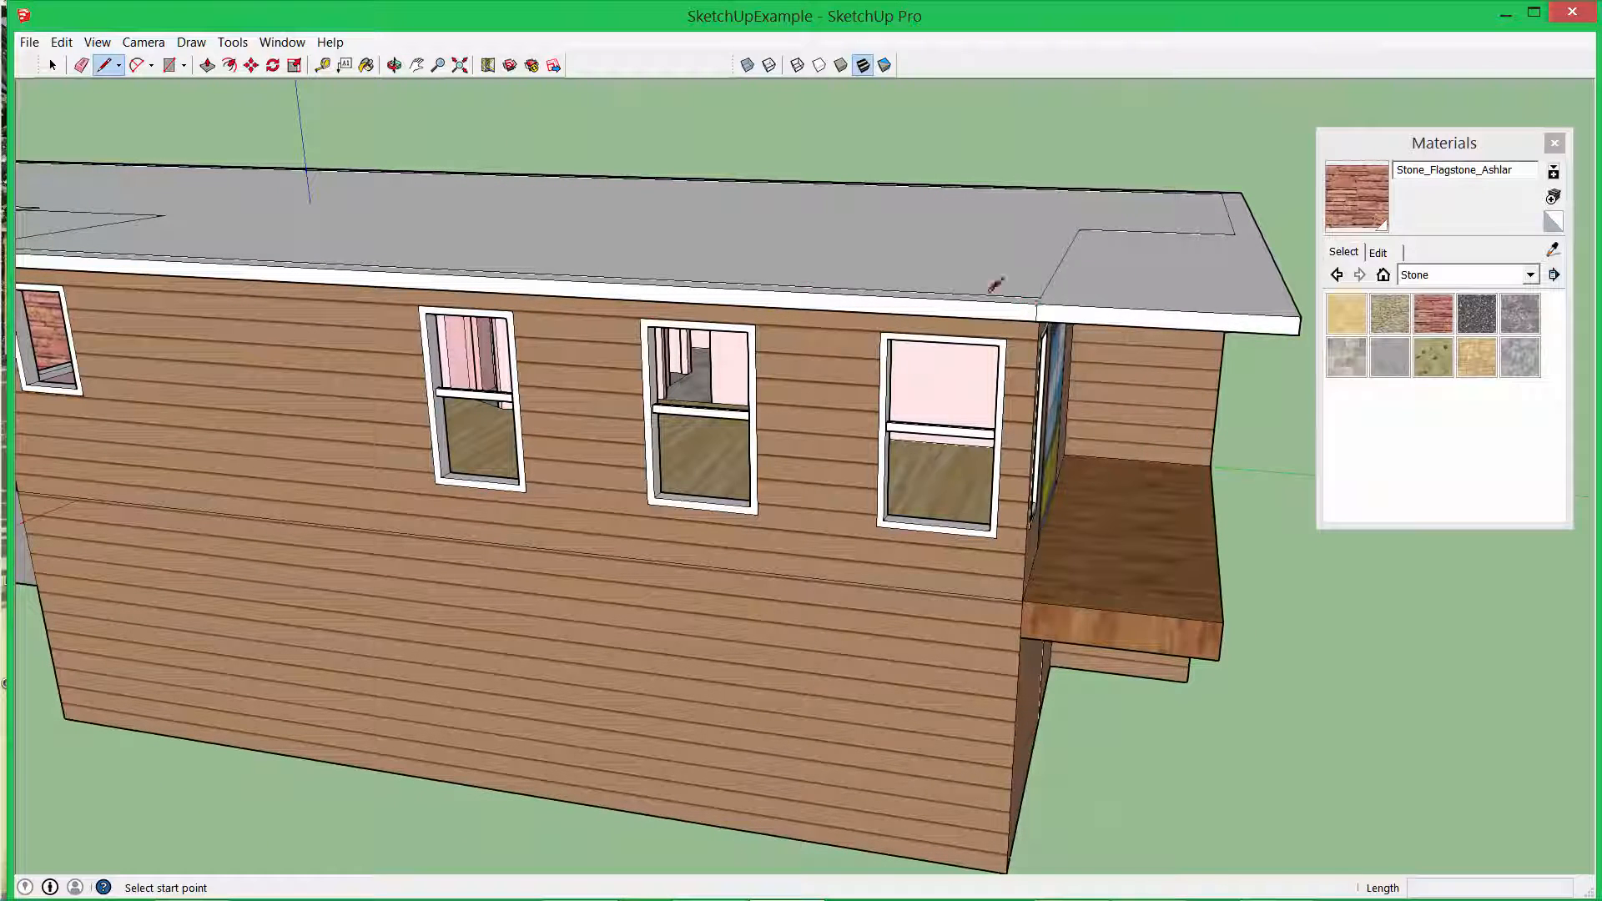
pyautogui.click(81, 64)
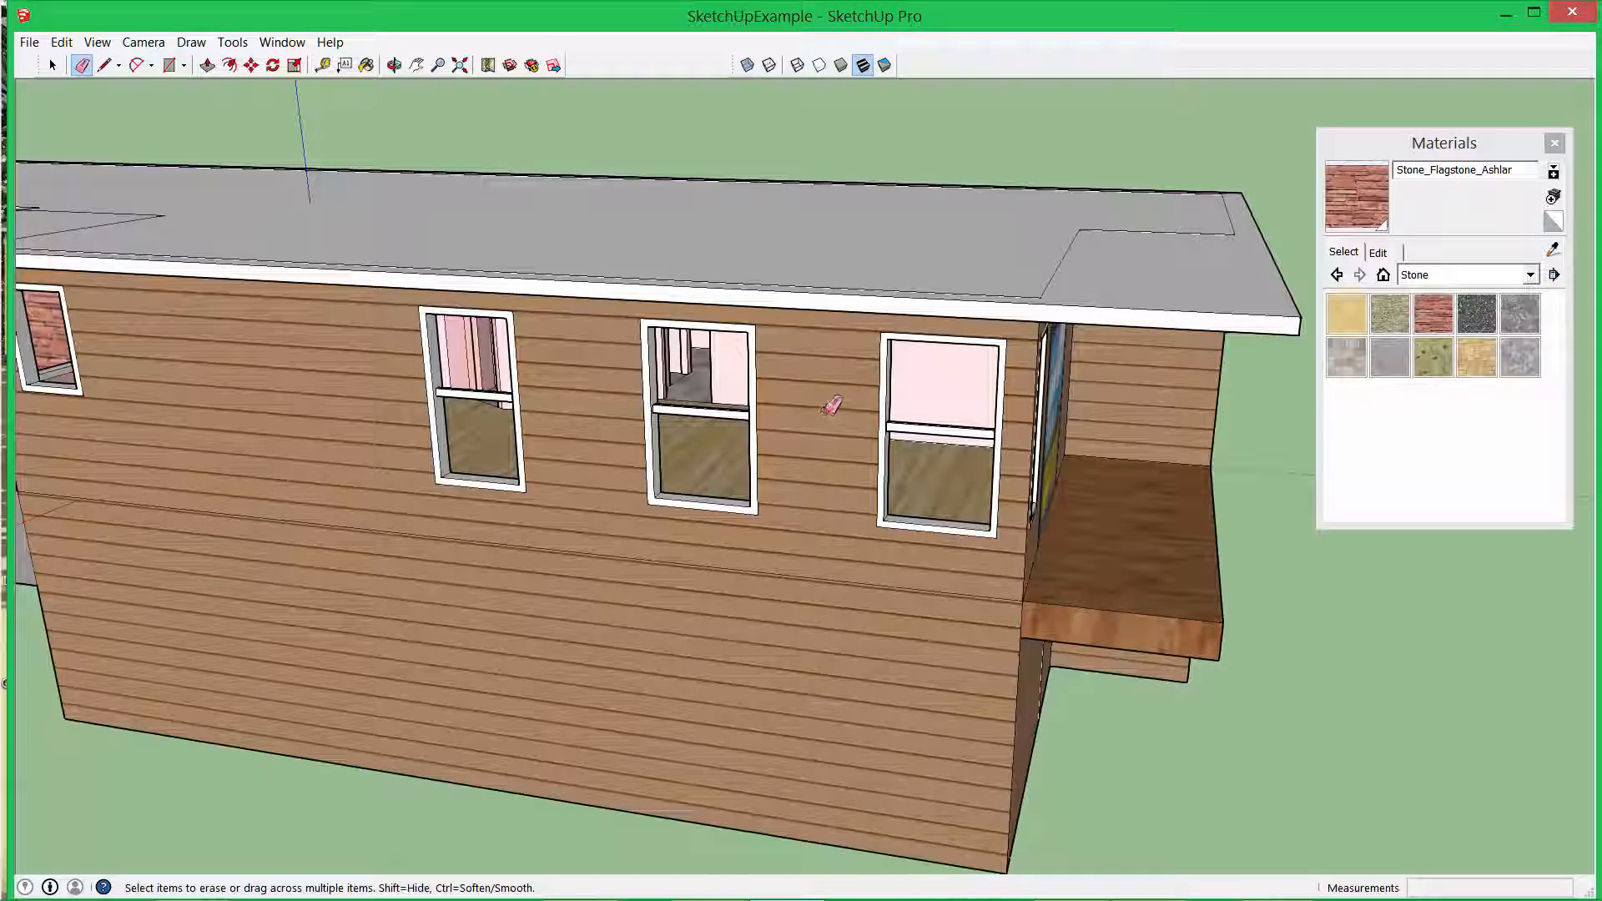
pyautogui.scroll(-3, 835, 406)
pyautogui.moveTo(835, 406); pyautogui.dragTo(986, 422, button='middle')
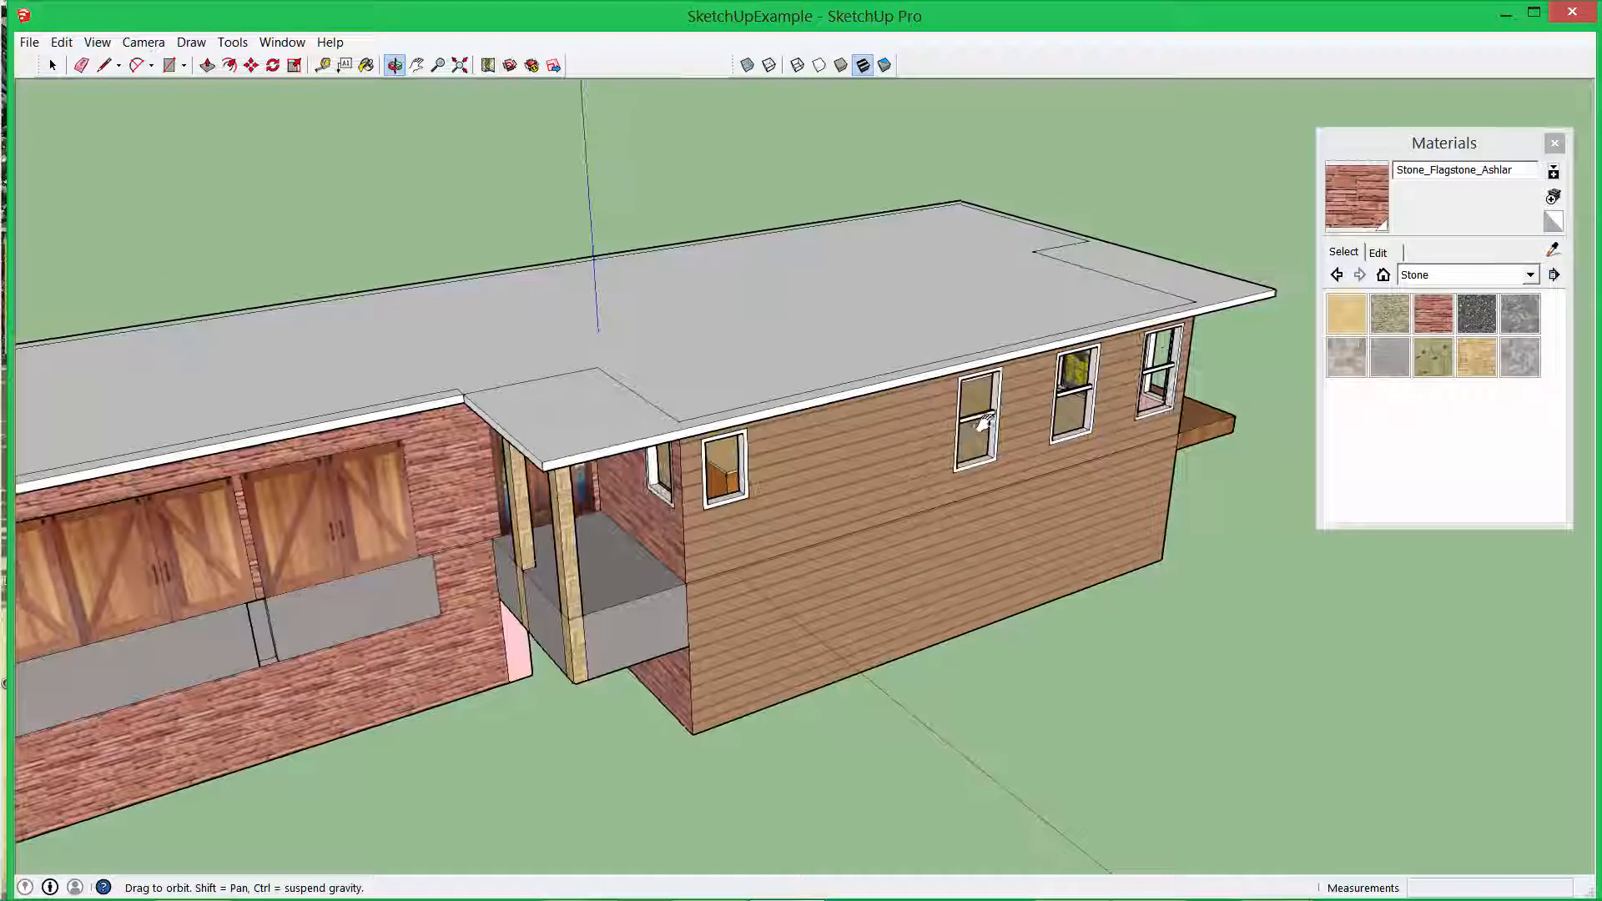
# Draw a triangular gable on the main roof's siding-side edge with slopes about 29' 5 7/16" long, and erase its vertical centre line.
pyautogui.click(100, 65)
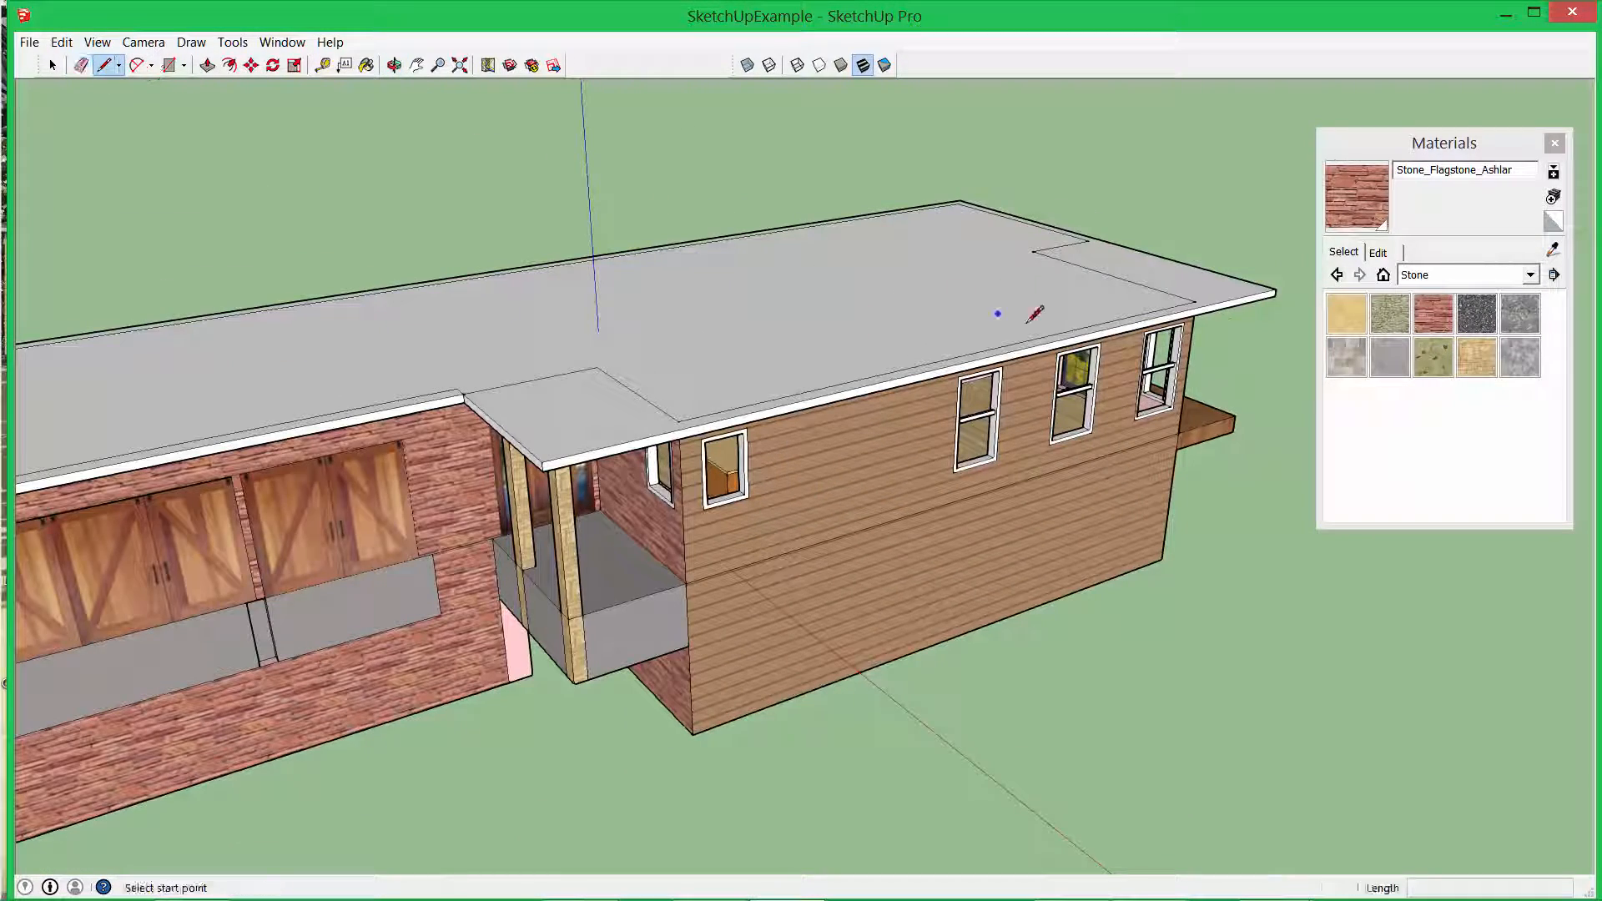
pyautogui.click(977, 358)
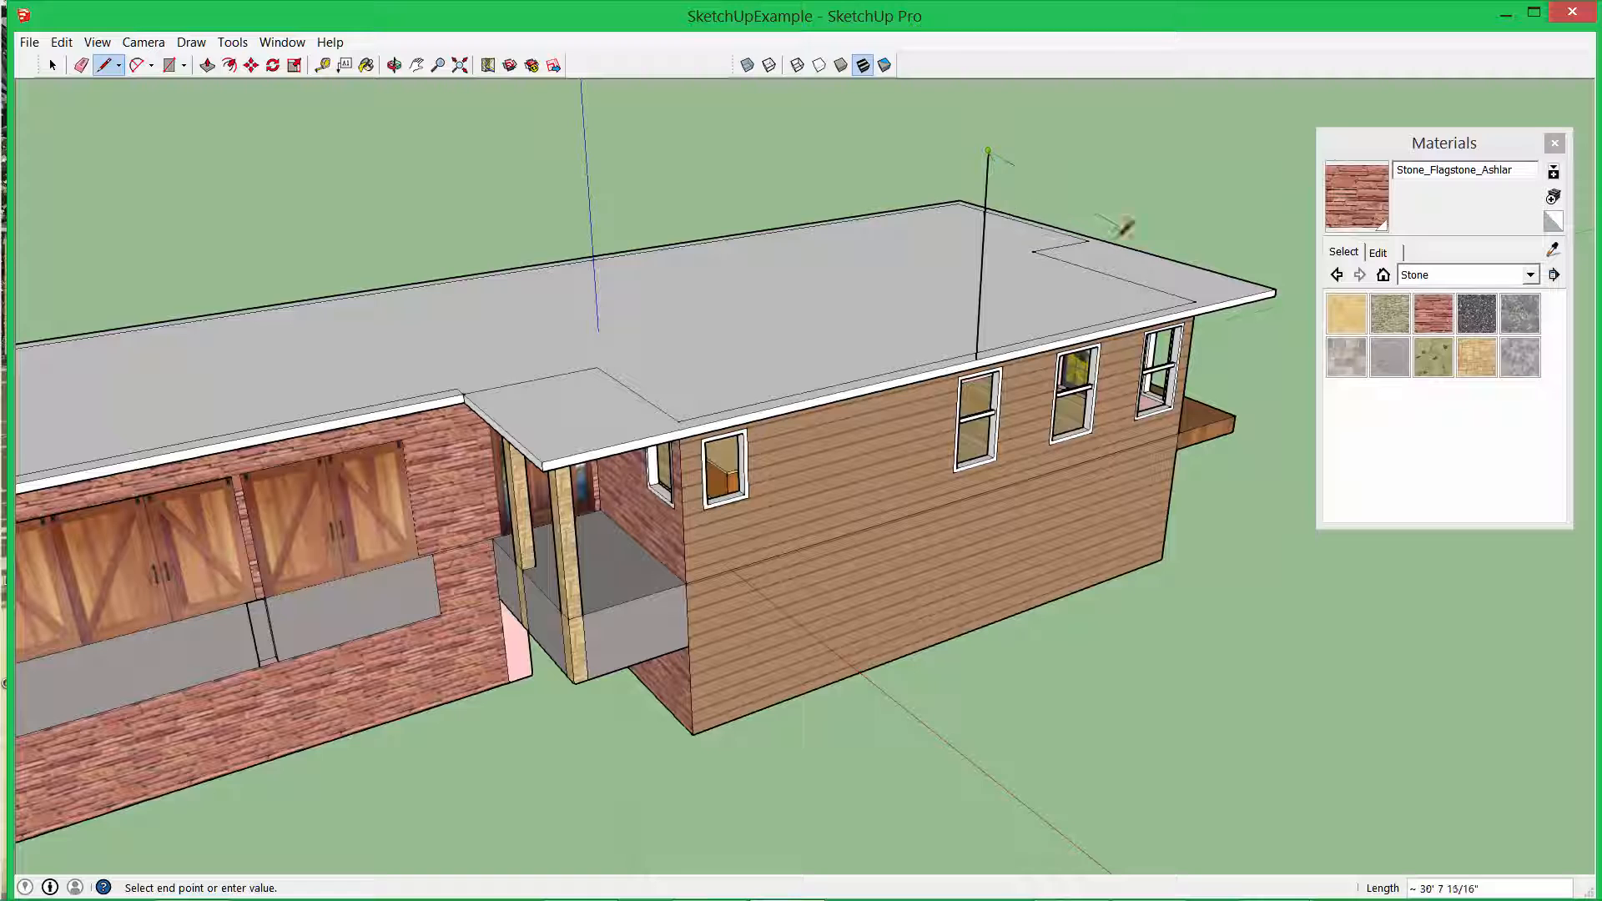
pyautogui.click(1275, 288)
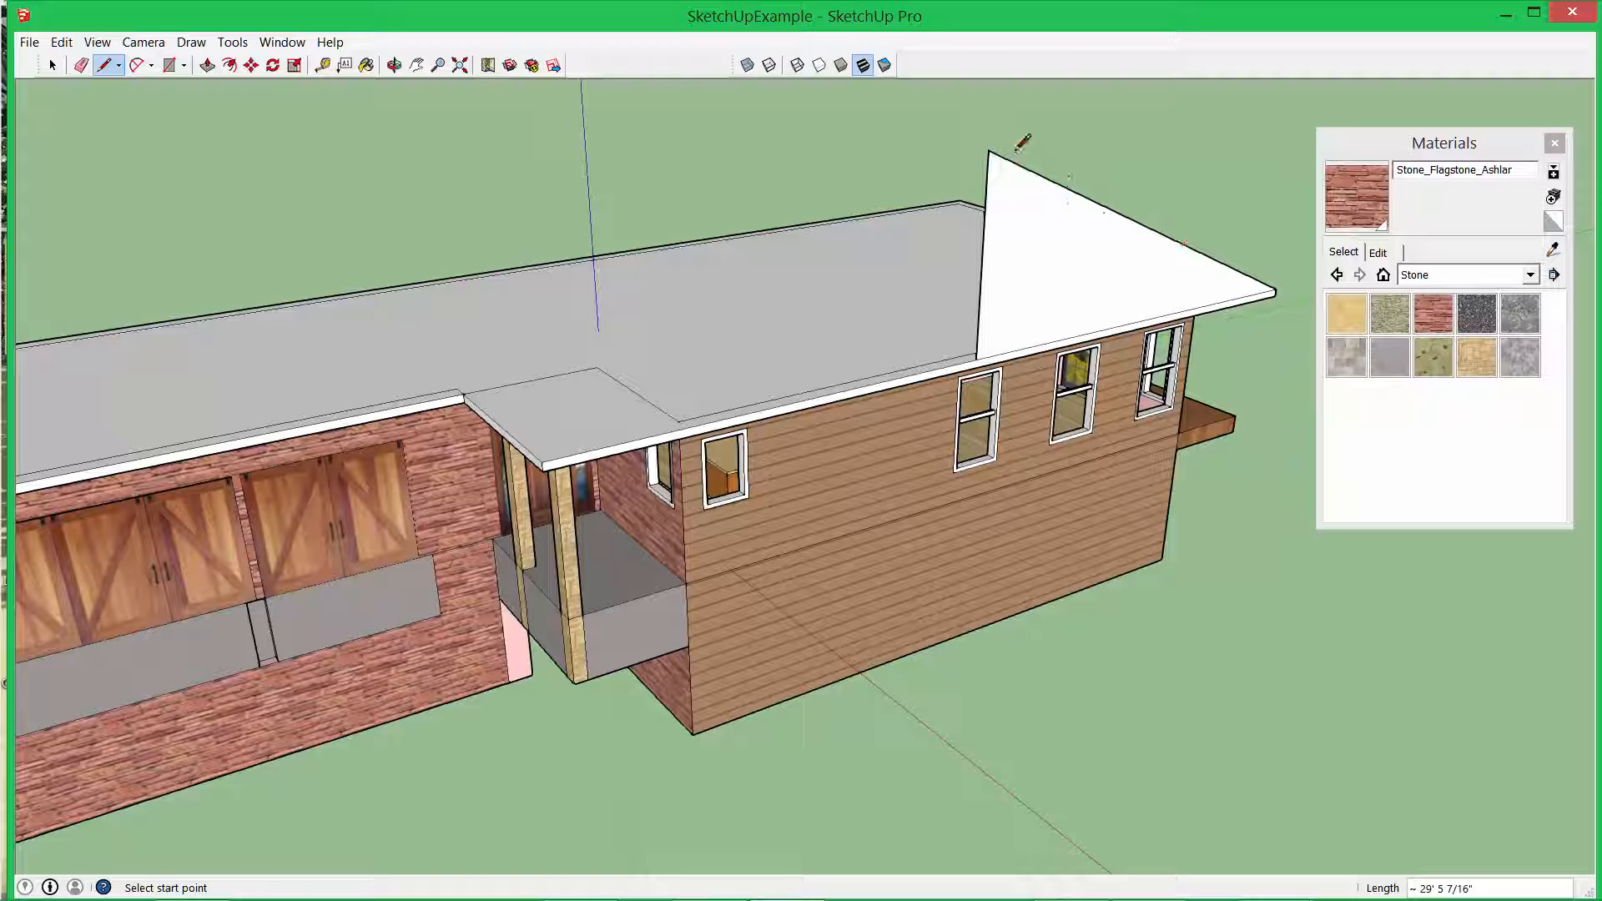
pyautogui.click(543, 461)
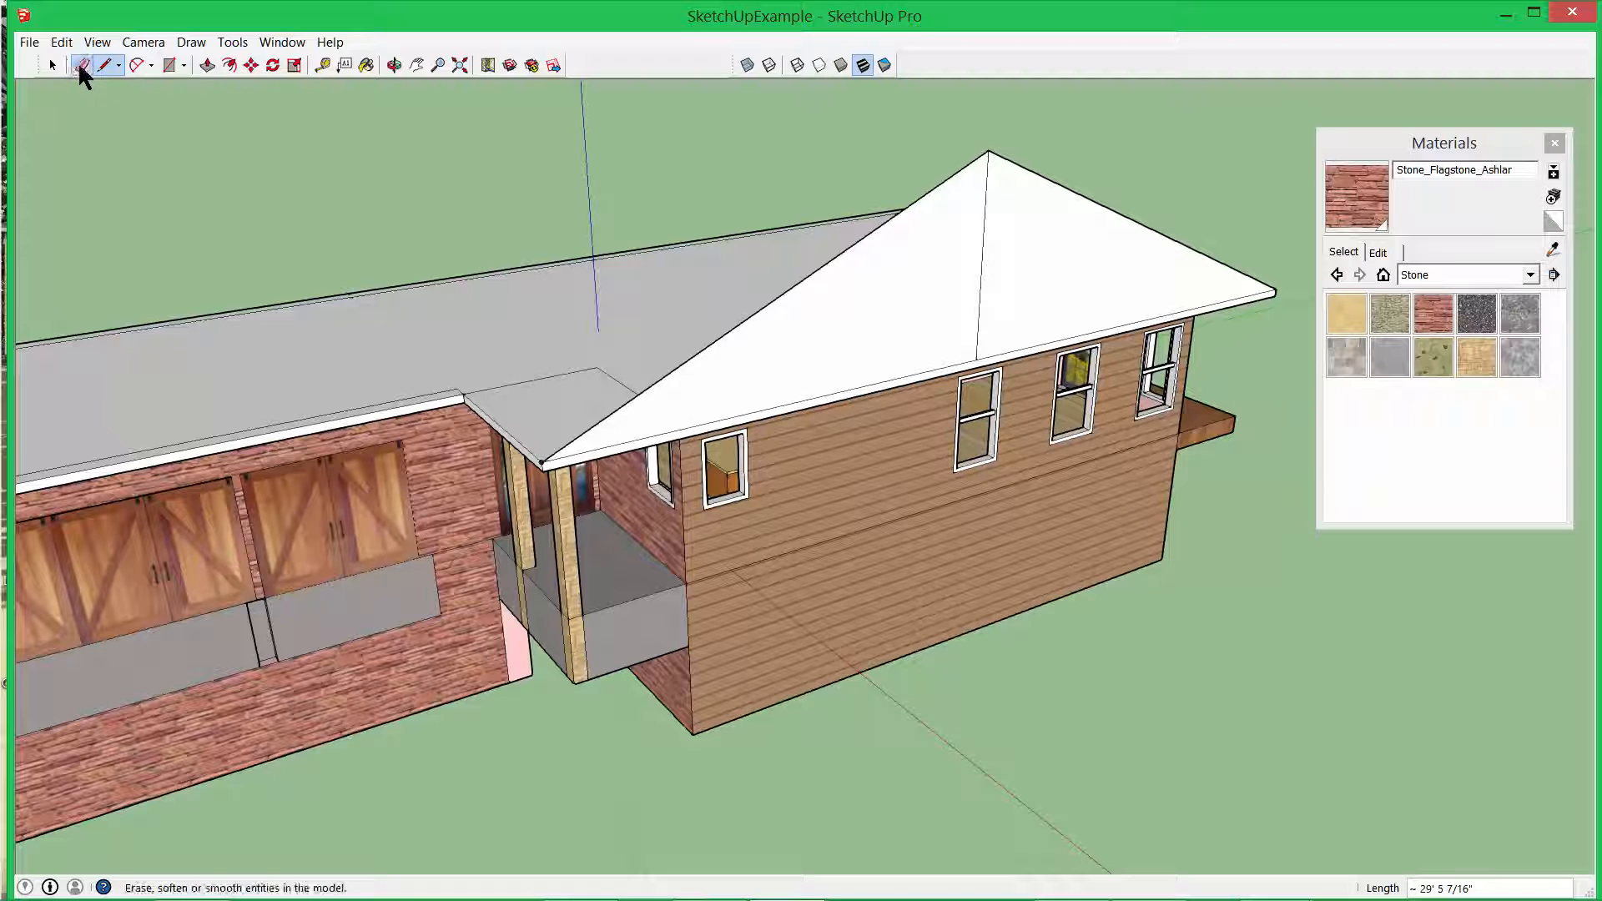
pyautogui.click(80, 64)
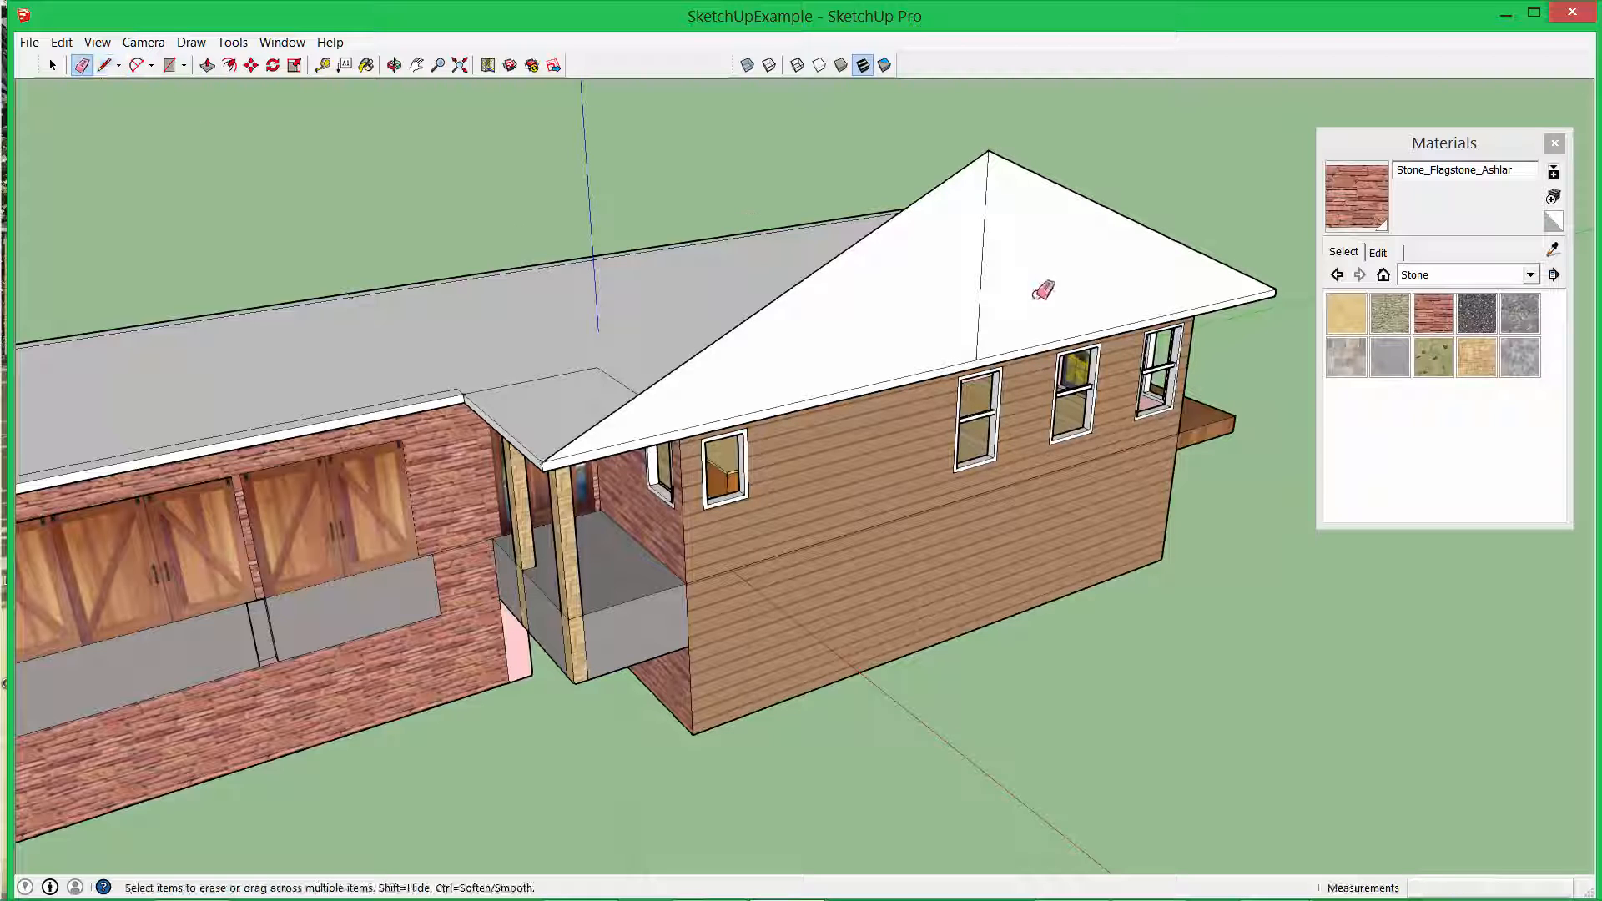
# Paint the main roof's triangular gable face with Color_000 from Colors.
pyautogui.click(1531, 275)
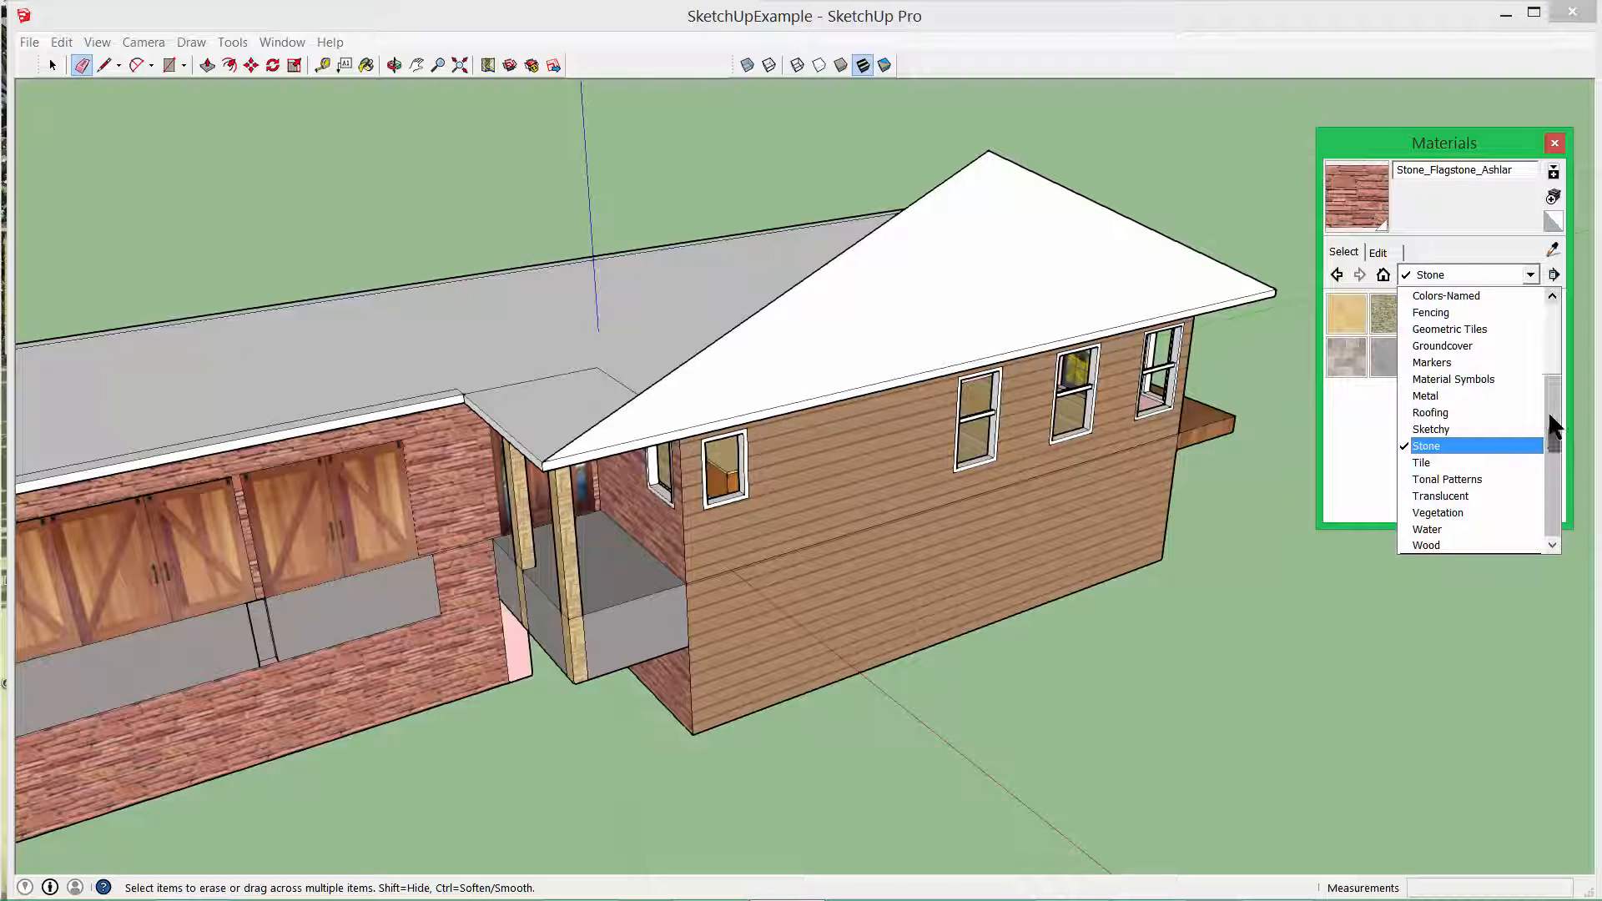
pyautogui.scroll(2, 1547, 417)
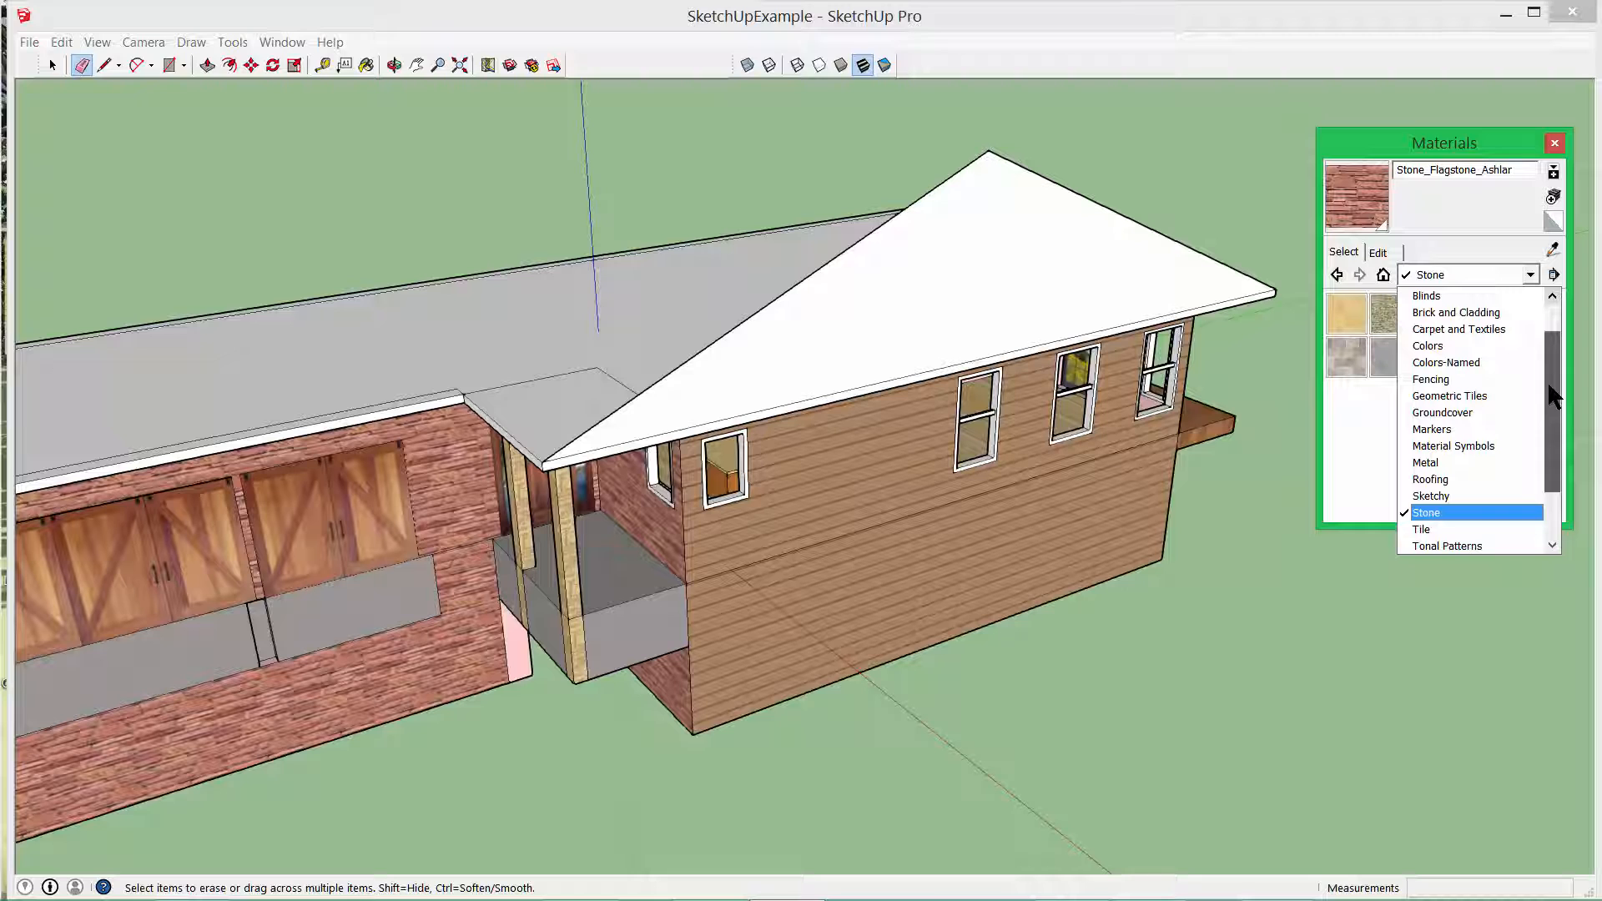
pyautogui.click(1436, 345)
pyautogui.click(1349, 313)
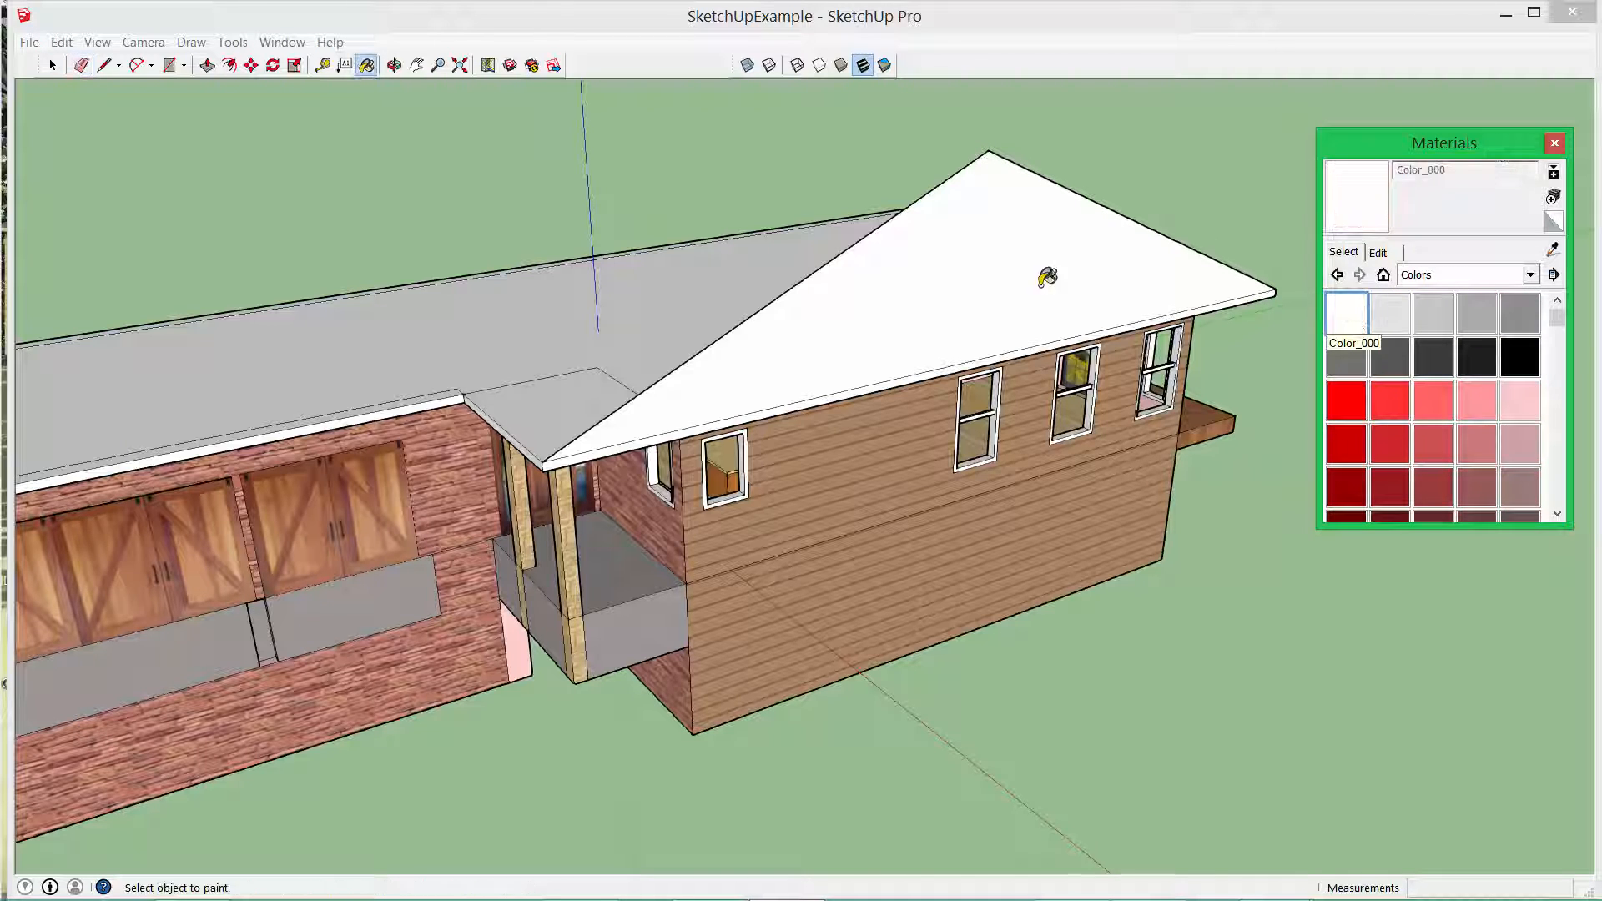
pyautogui.click(895, 323)
# Push/Pull the triangular gable across the full depth of the main roof to form a pitched roof.
pyautogui.moveTo(894, 323)
pyautogui.mouseDown(button='middle')
pyautogui.moveTo(1083, 298)
pyautogui.moveTo(858, 378)
pyautogui.moveTo(994, 343)
pyautogui.moveTo(251, 127)
pyautogui.mouseUp(button='middle')
pyautogui.click(999, 280)
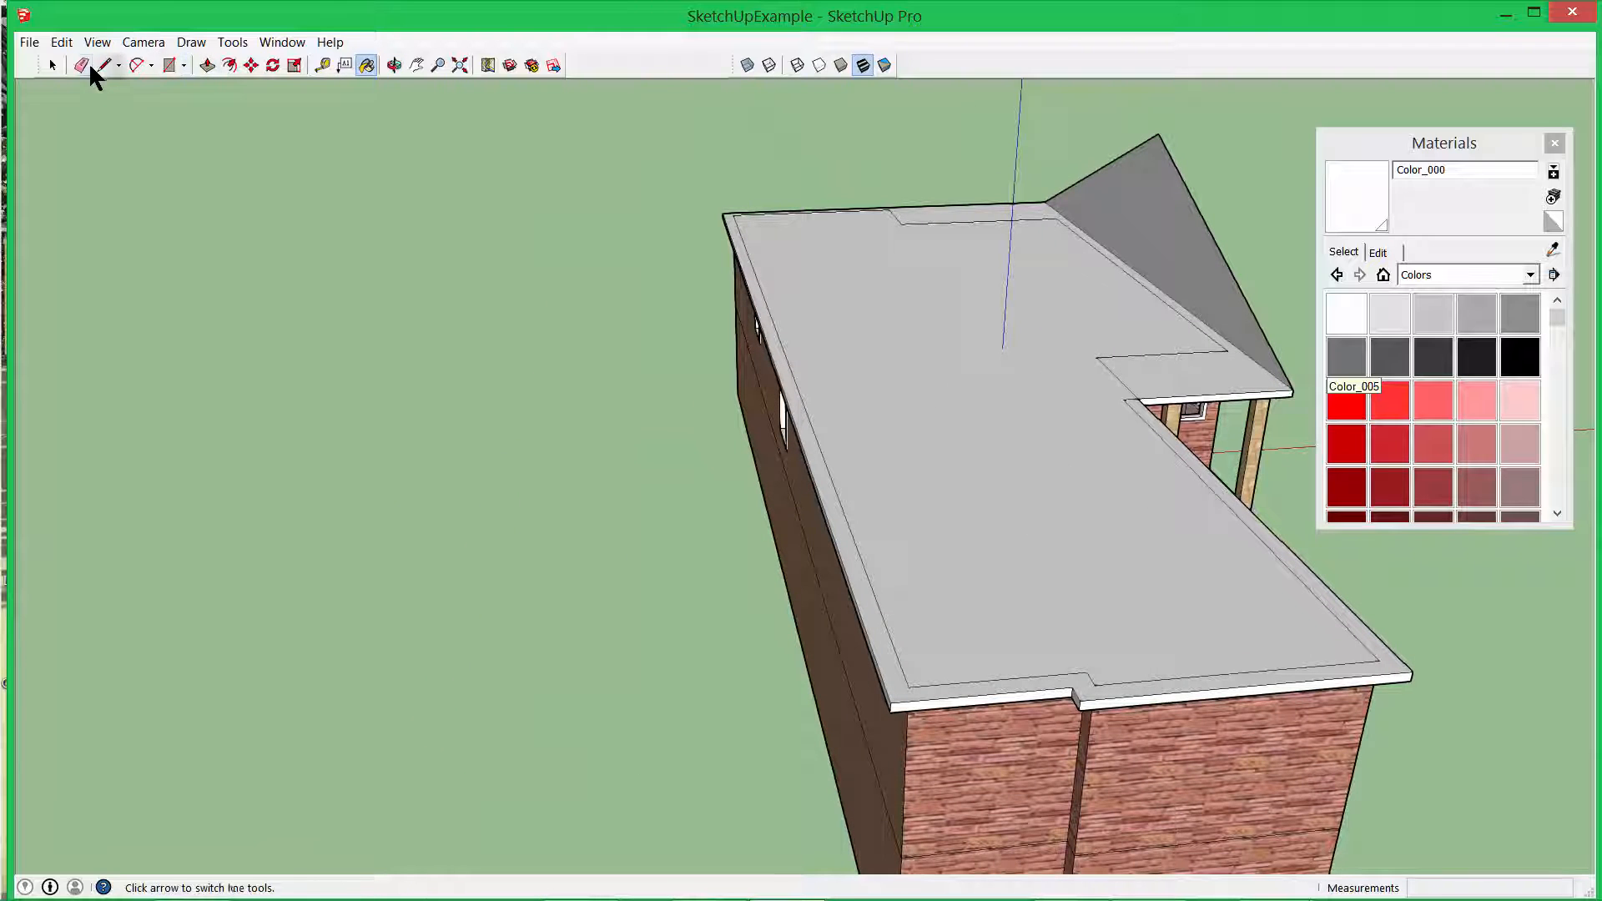
pyautogui.click(207, 65)
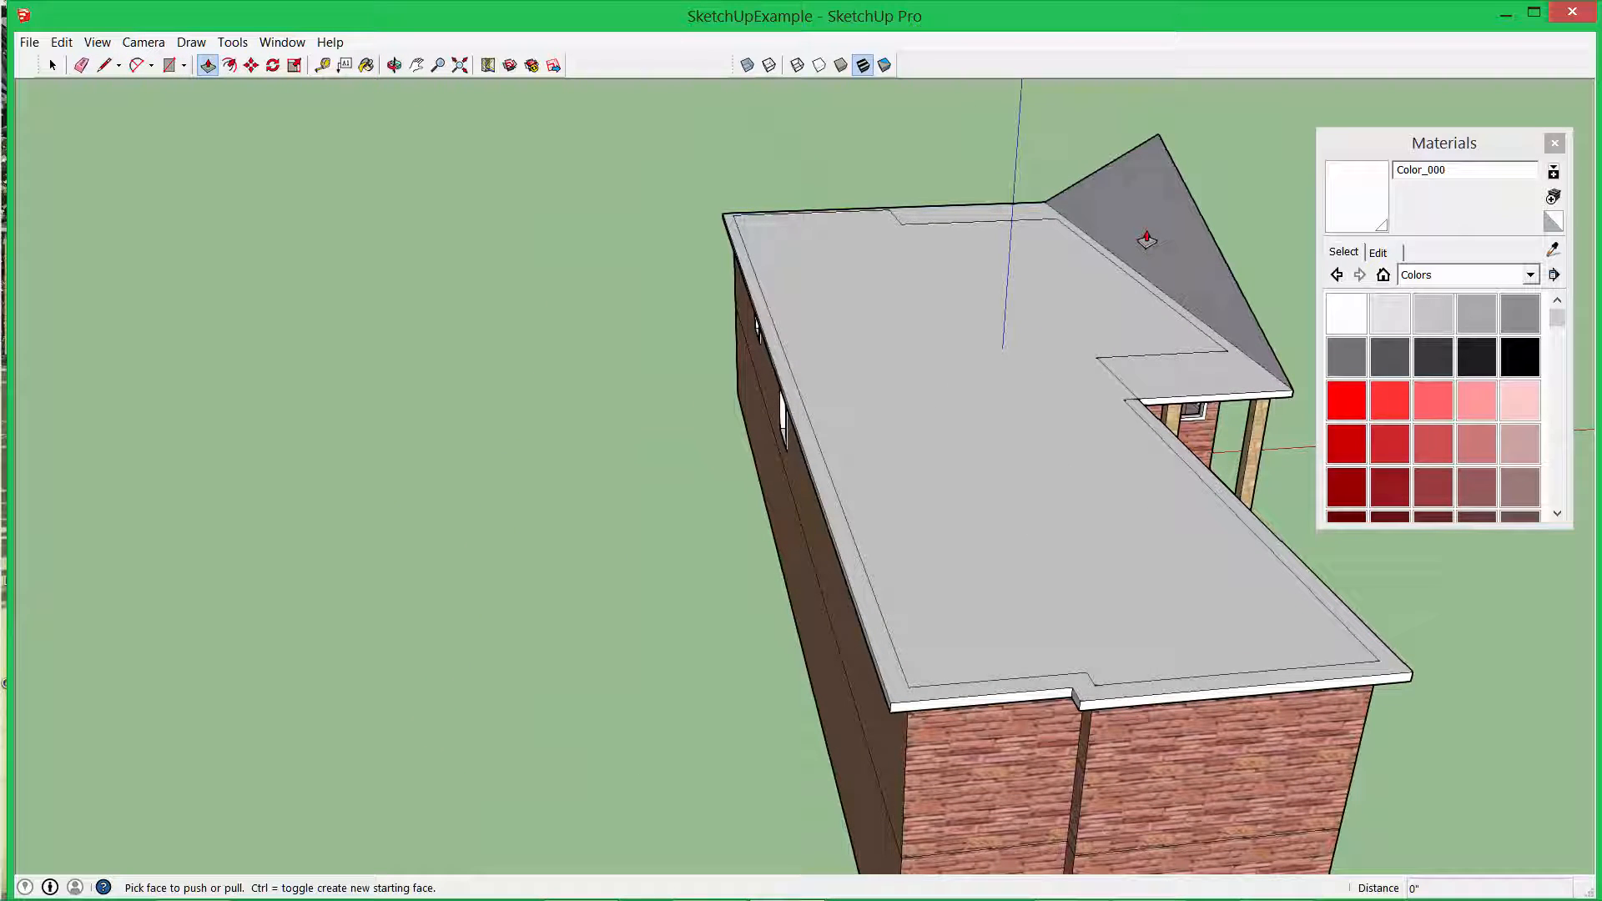
pyautogui.moveTo(1146, 241); pyautogui.dragTo(767, 360)
# Erase the inner outline lines from the flat garage roof.
pyautogui.click(104, 65)
pyautogui.moveTo(822, 396); pyautogui.dragTo(746, 397, button='middle')
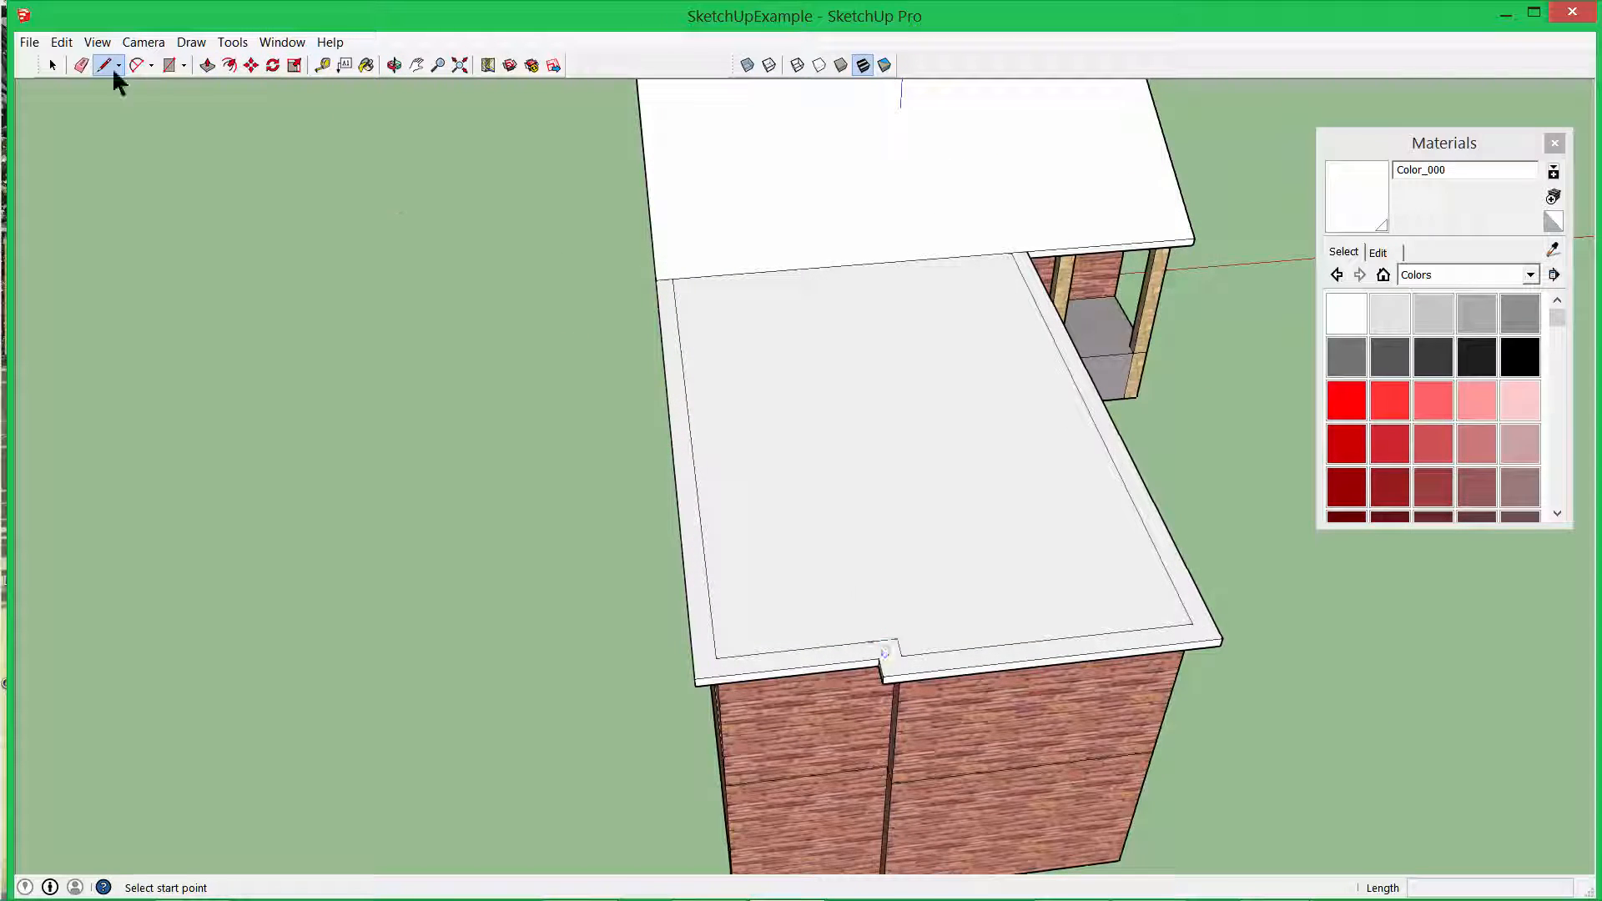
pyautogui.click(81, 65)
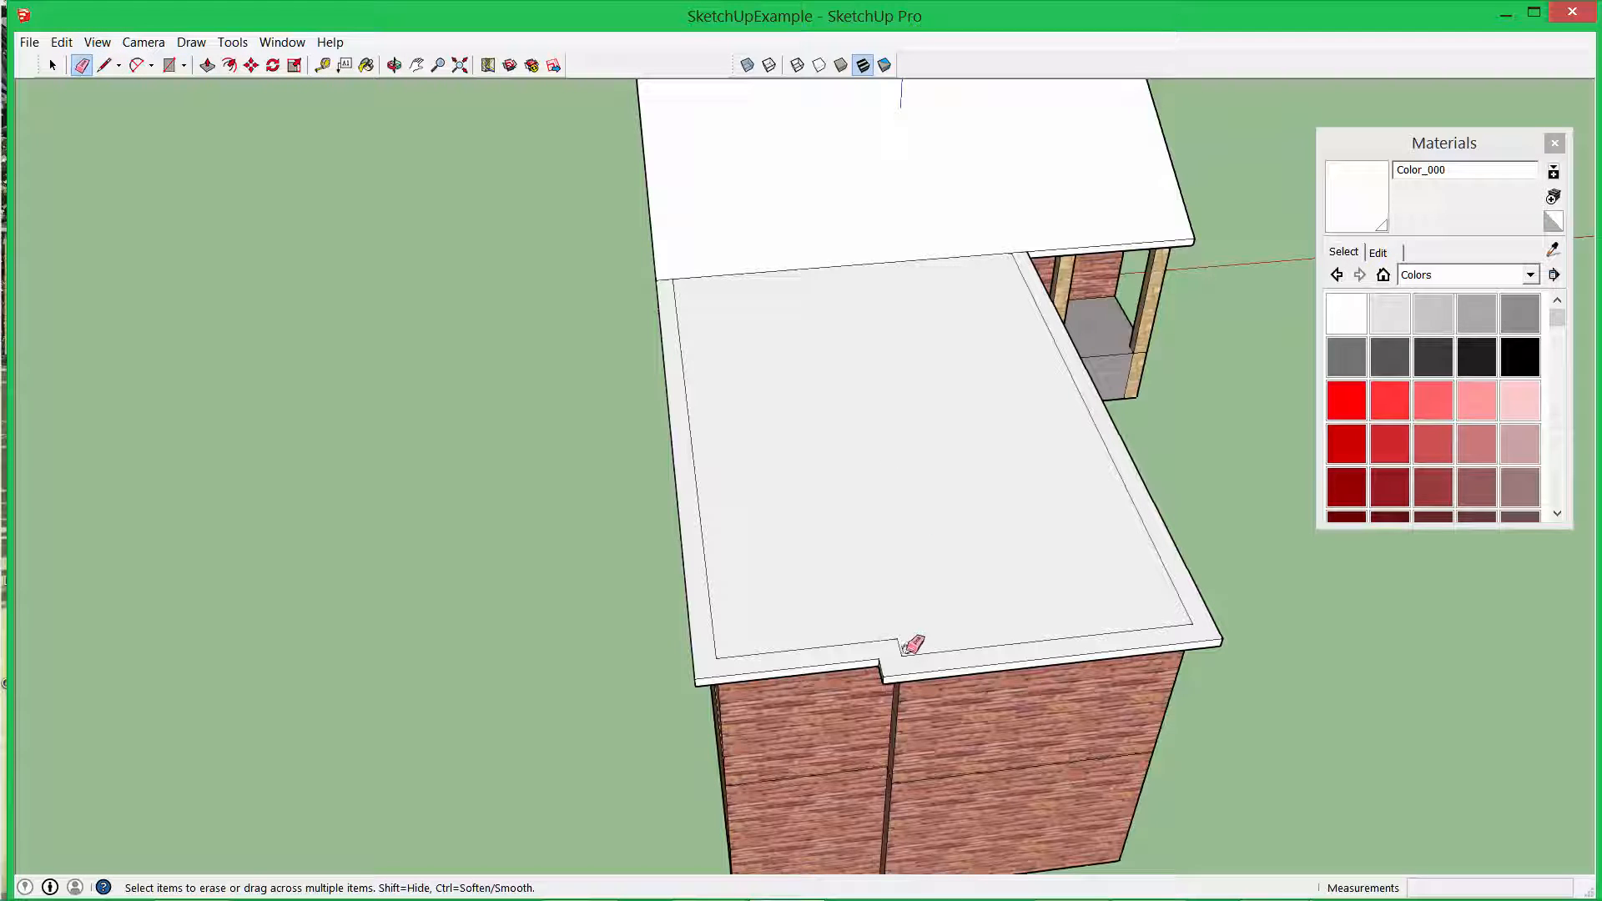
pyautogui.moveTo(895, 634); pyautogui.dragTo(1003, 643)
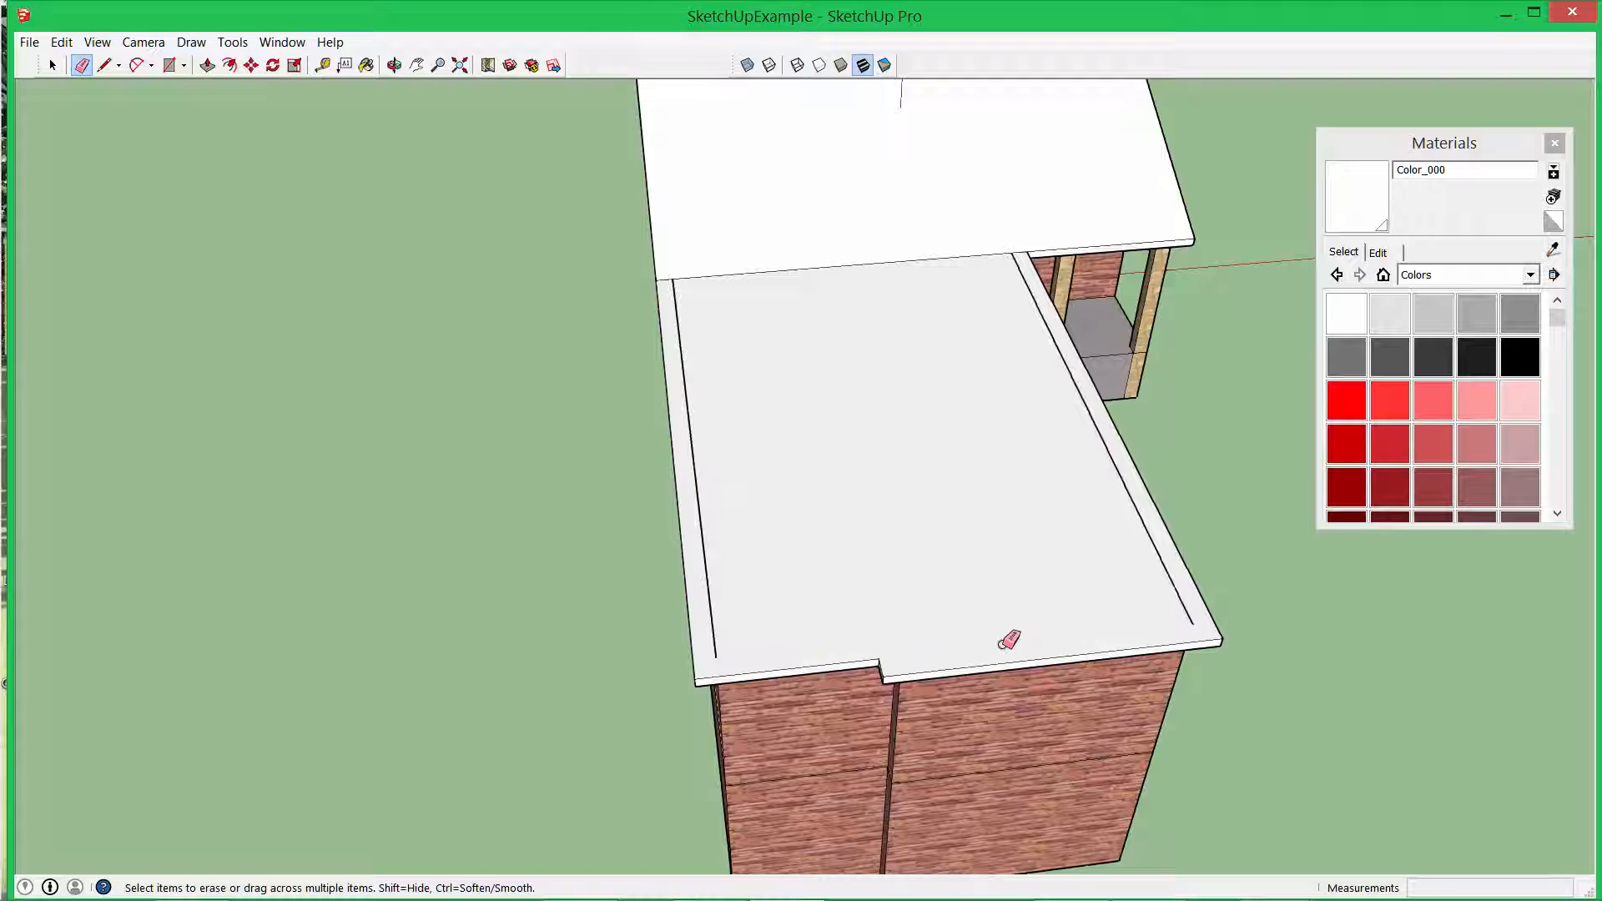
pyautogui.click(1191, 607)
pyautogui.click(711, 620)
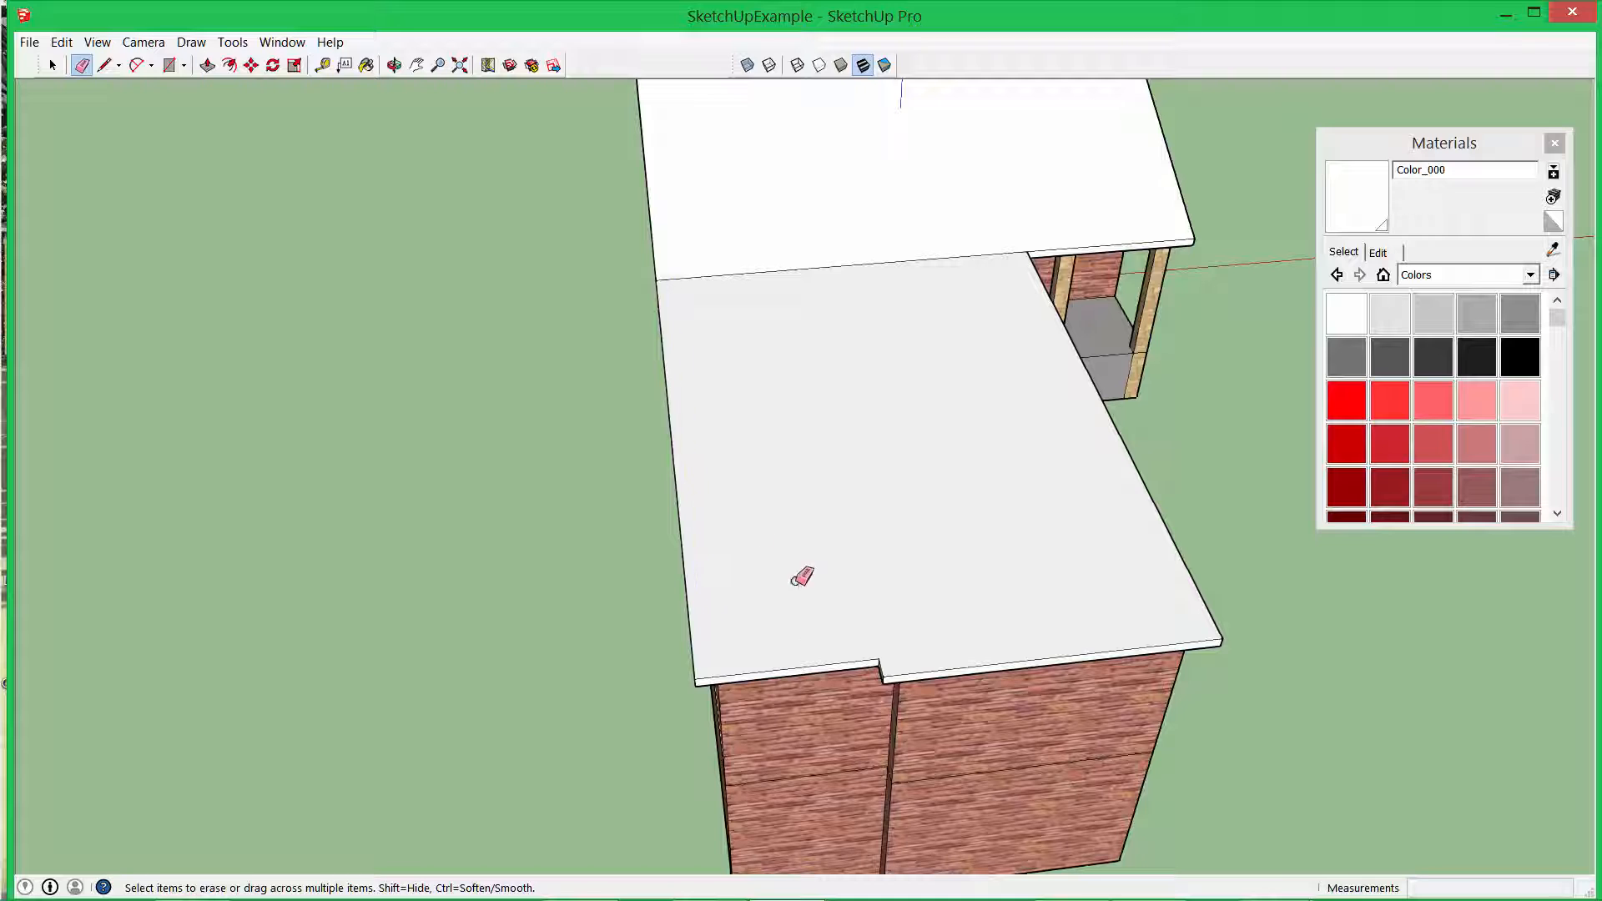
# Draw a line across the garage roof from its notch corner, and a triangular gable with about 14' 7/16" slopes against the main roof.
pyautogui.press('l')
pyautogui.click(878, 659)
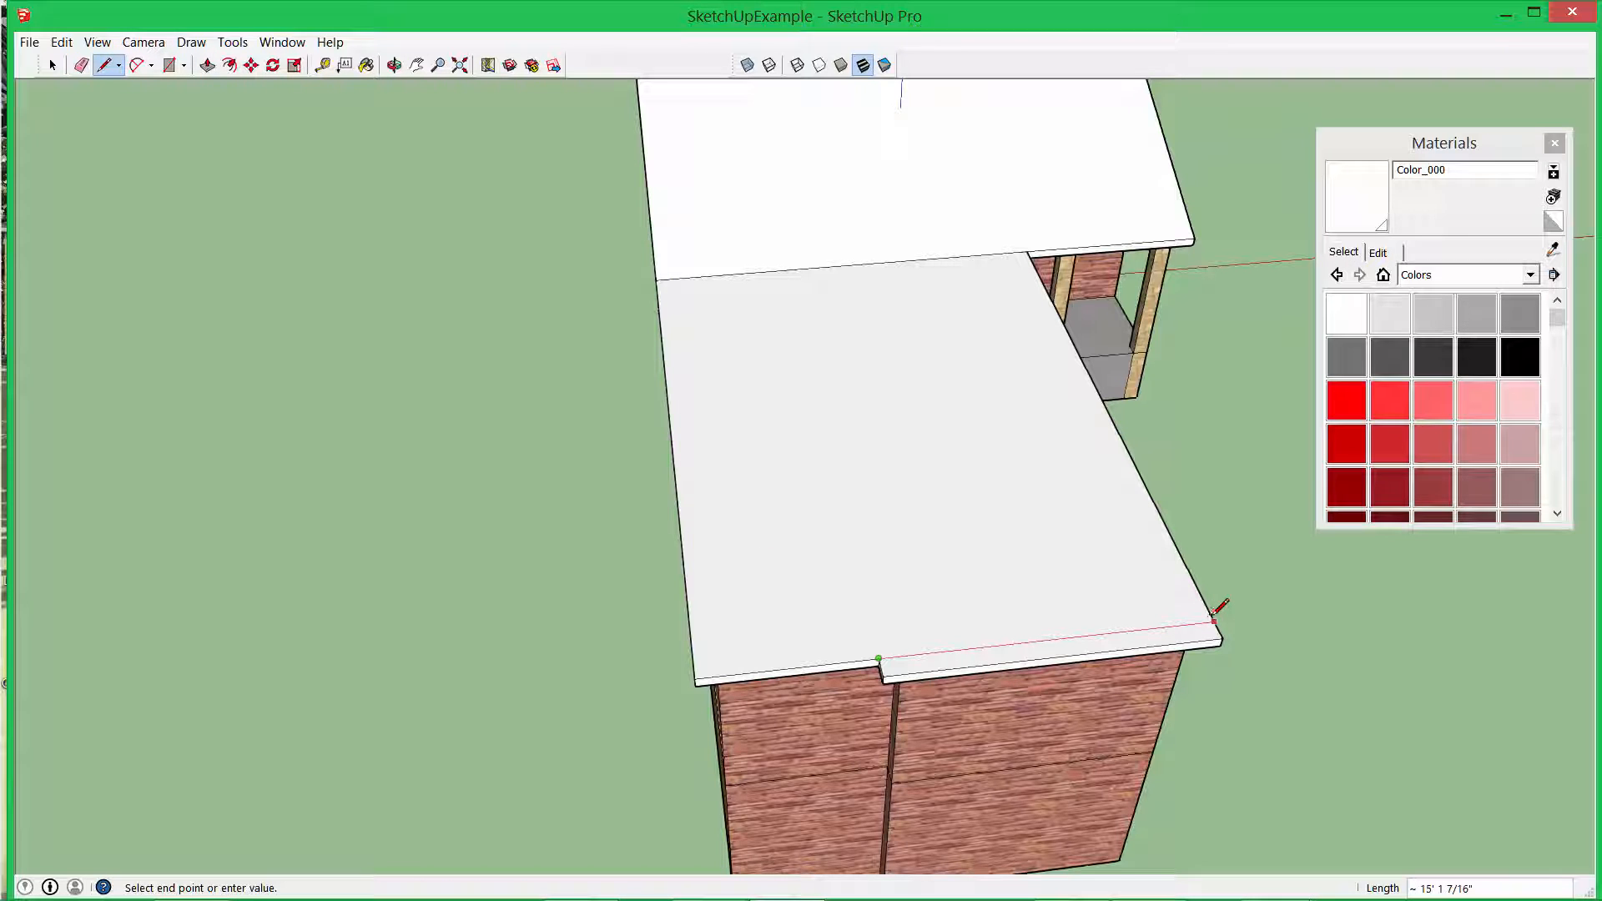
pyautogui.moveTo(850, 533); pyautogui.dragTo(829, 329, button='middle')
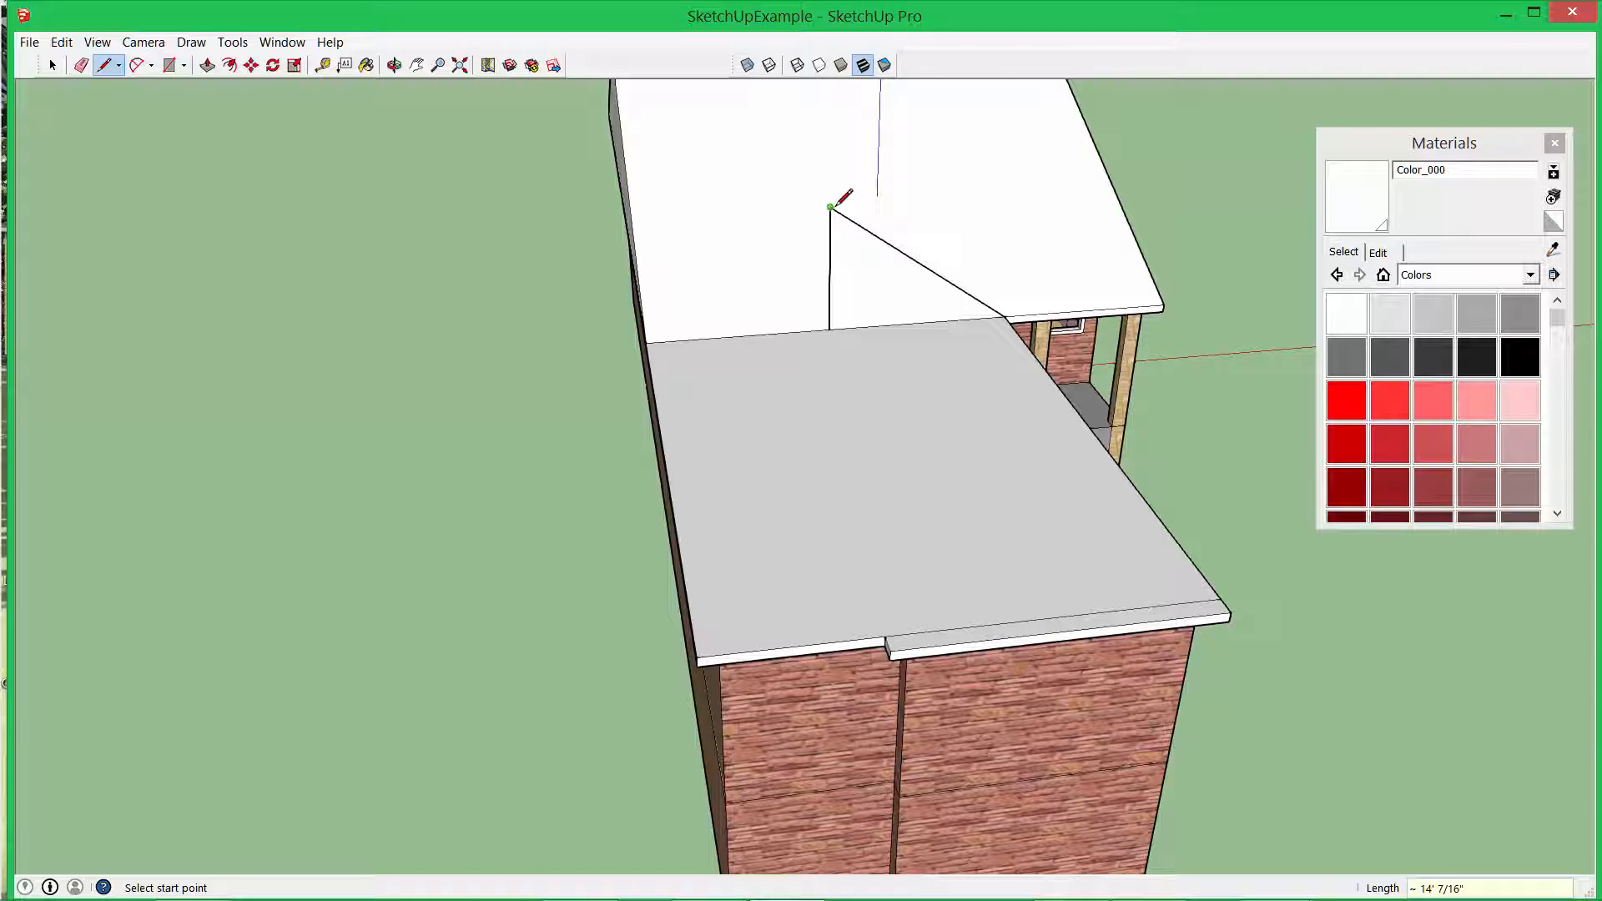
pyautogui.click(647, 341)
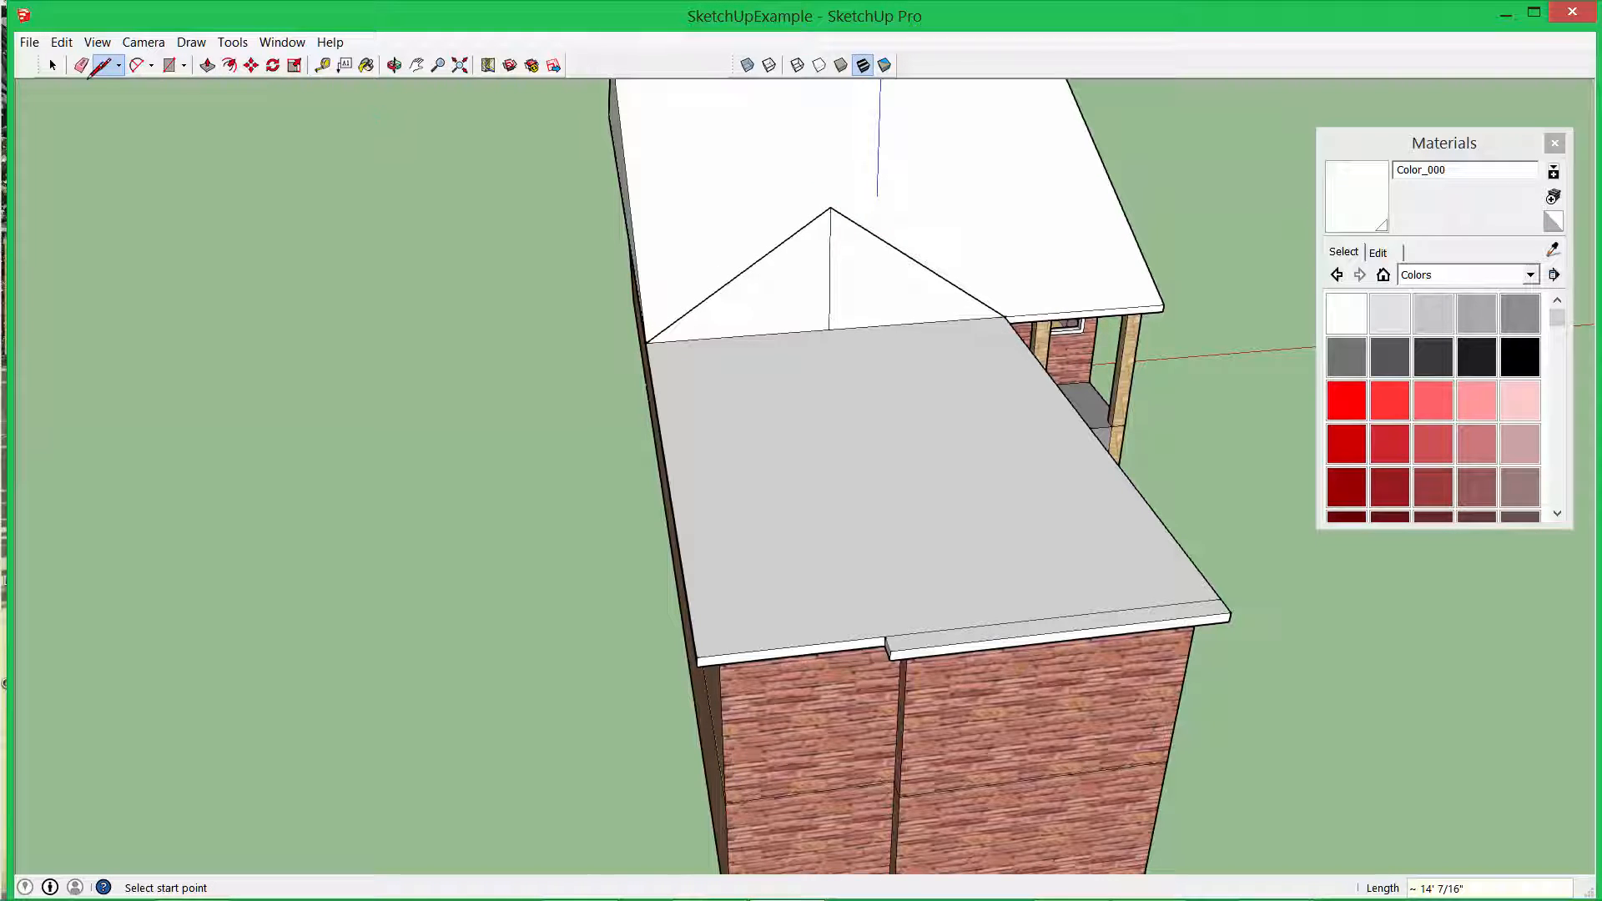
pyautogui.click(81, 65)
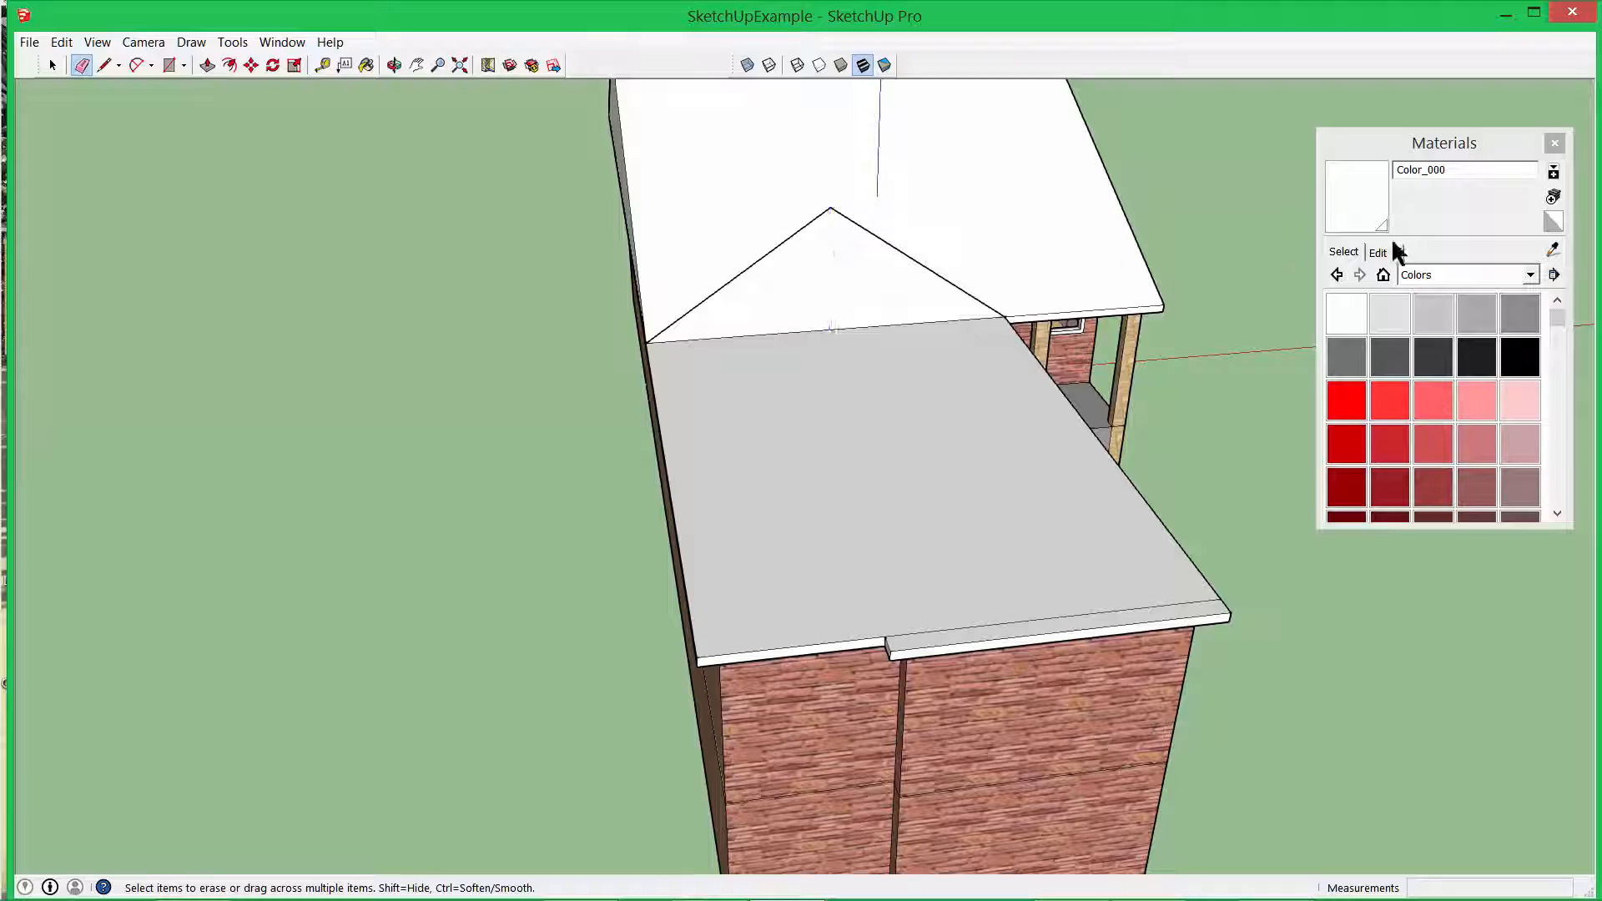
# Paint the garage gable with Color_000 and Push/Pull it about 30' 10 7/16" to the line near the garage roof's end.
pyautogui.click(1360, 206)
pyautogui.moveTo(862, 283)
pyautogui.mouseDown(button='middle')
pyautogui.moveTo(383, 361)
pyautogui.moveTo(597, 259)
pyautogui.moveTo(598, 189)
pyautogui.moveTo(594, 232)
pyautogui.moveTo(171, 87)
pyautogui.mouseUp(button='middle')
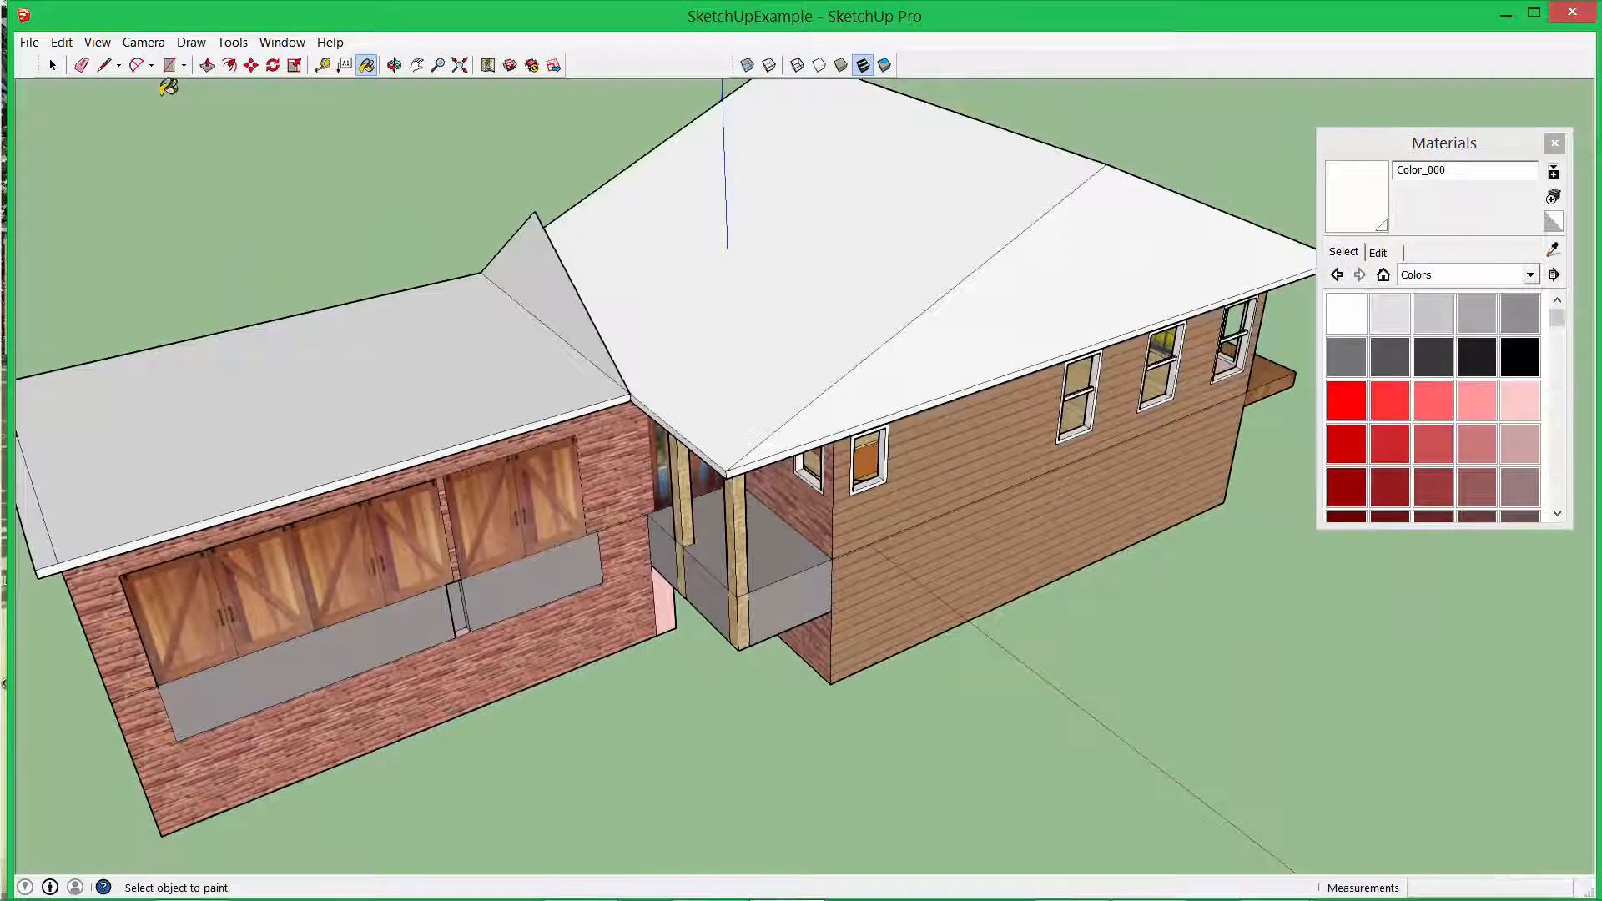
pyautogui.click(207, 66)
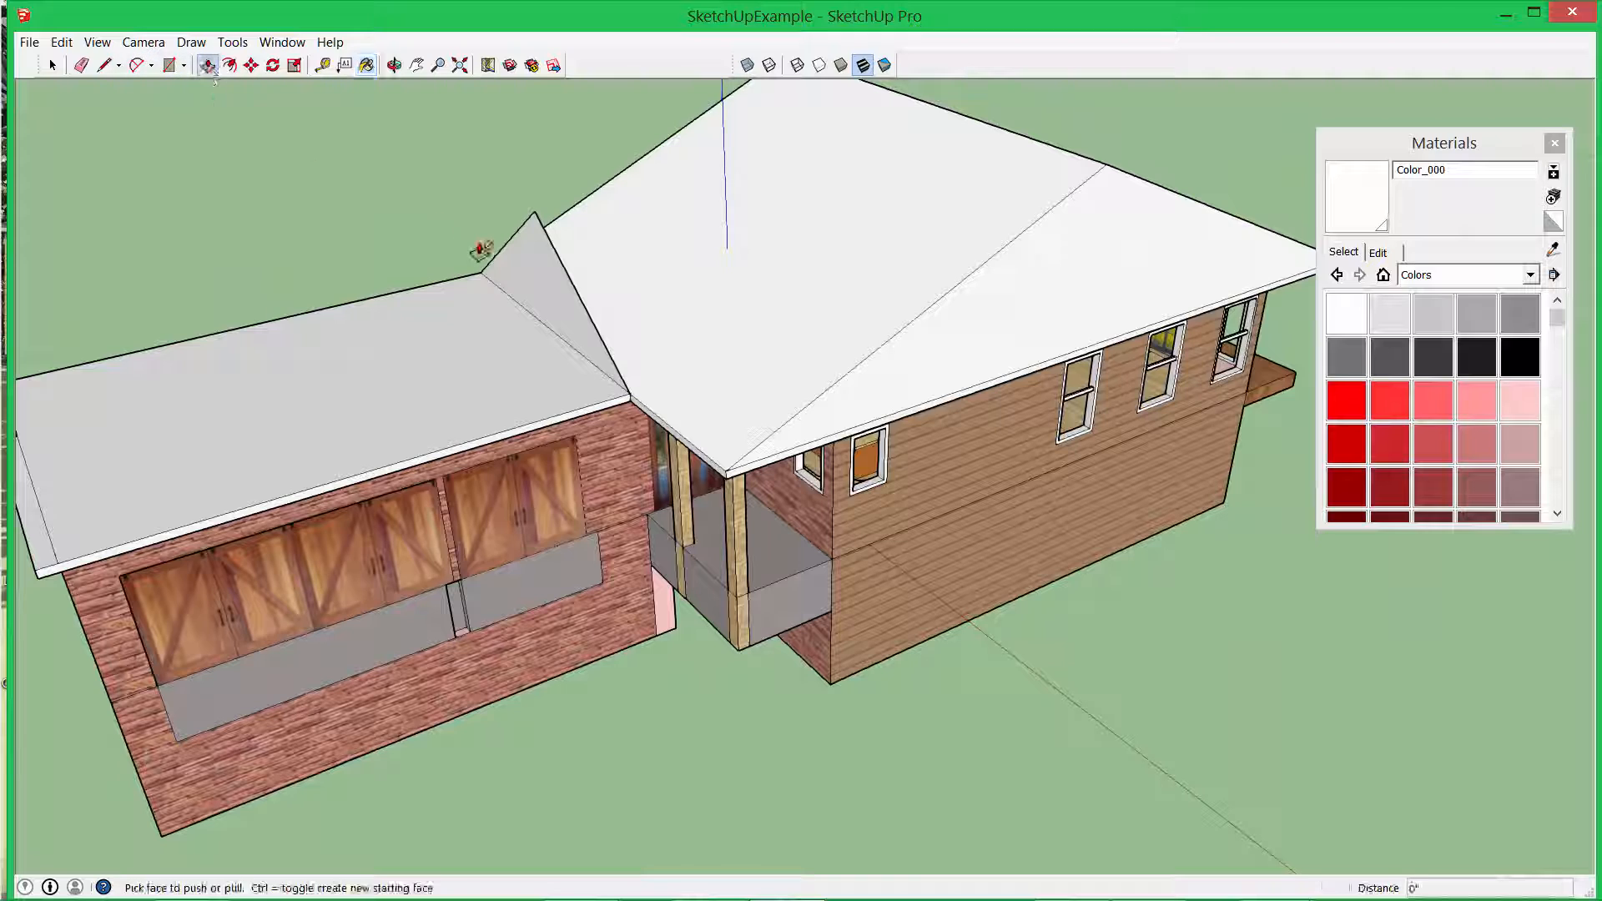
pyautogui.moveTo(434, 300); pyautogui.dragTo(420, 306, button='middle')
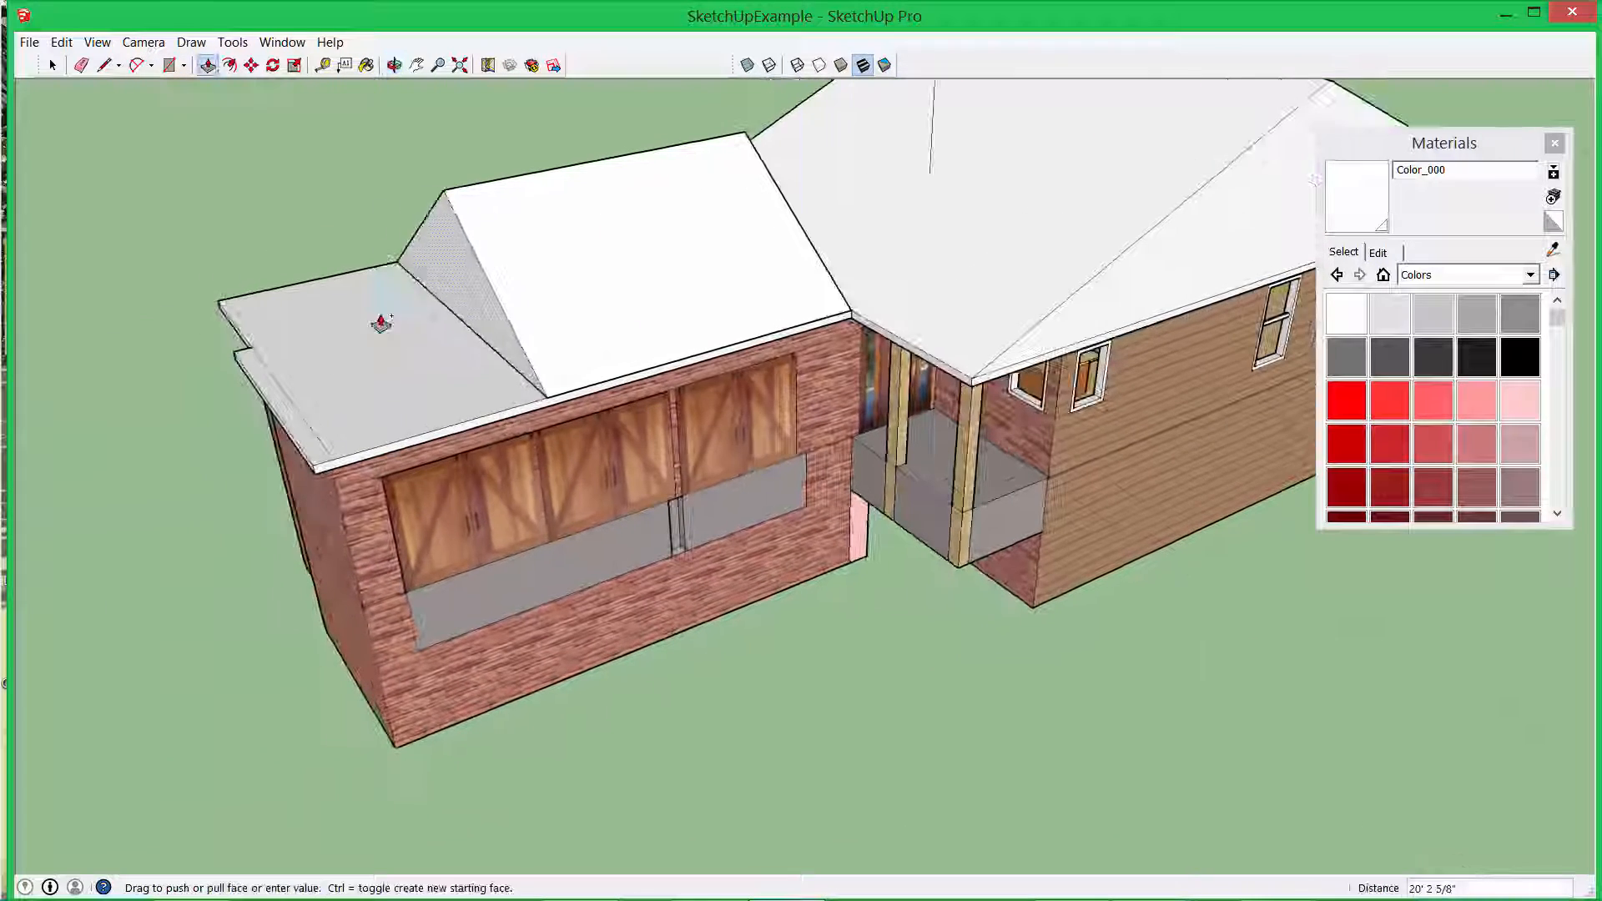
pyautogui.click(324, 458)
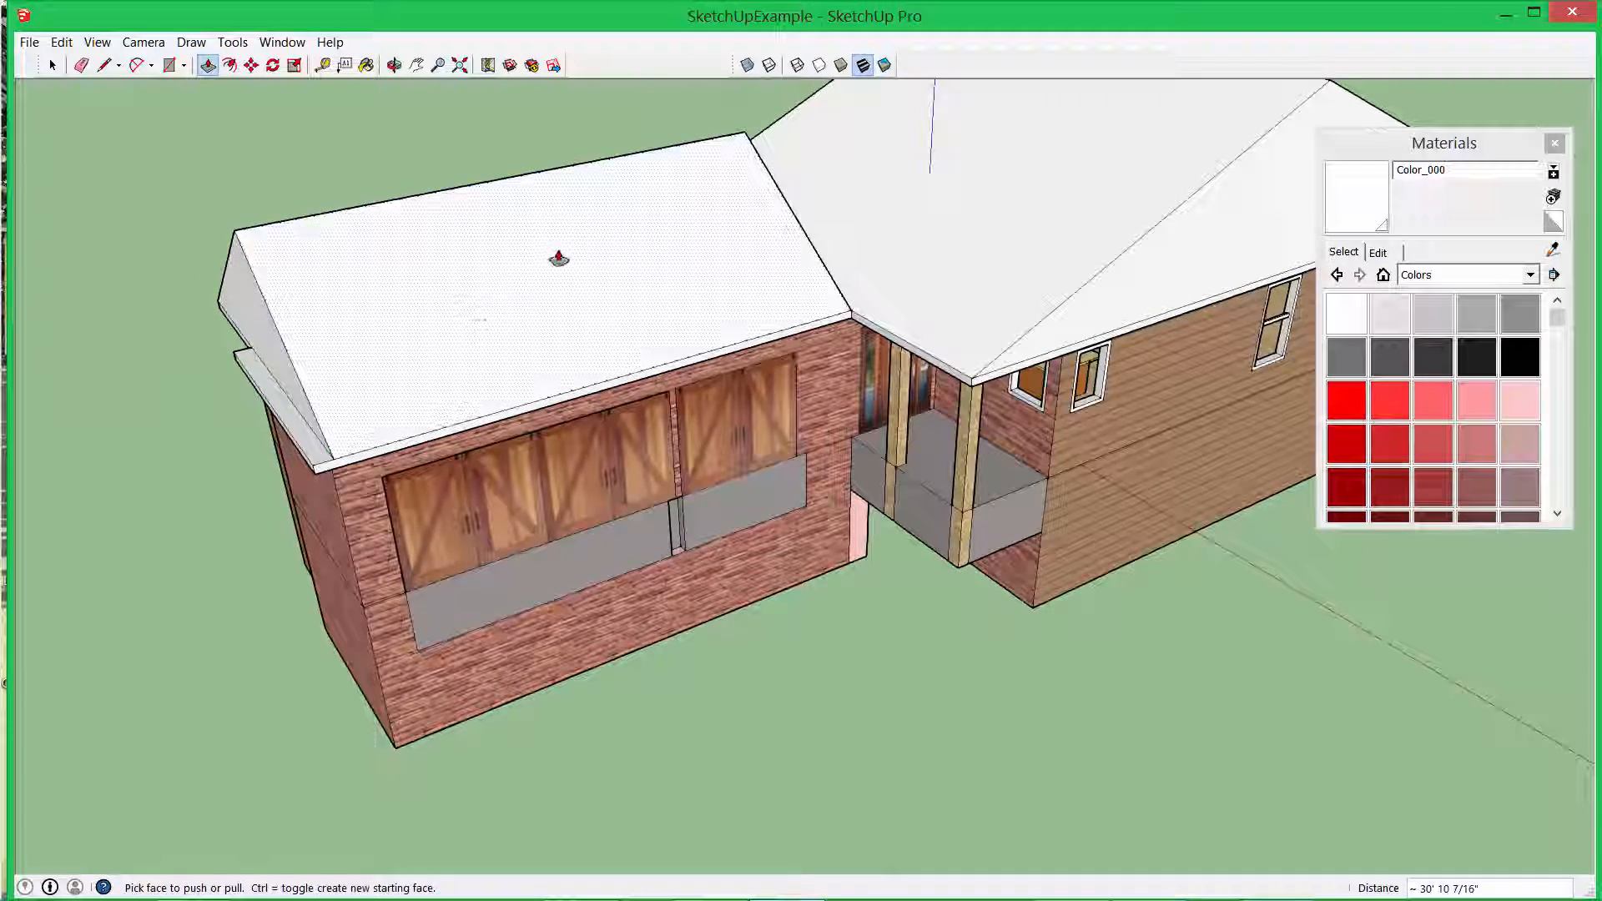
# Push/Pull the triangular end face of the garage roof about 19' 8 11/16" into the main house roof.
pyautogui.moveTo(575, 259); pyautogui.dragTo(322, 314, button='middle')
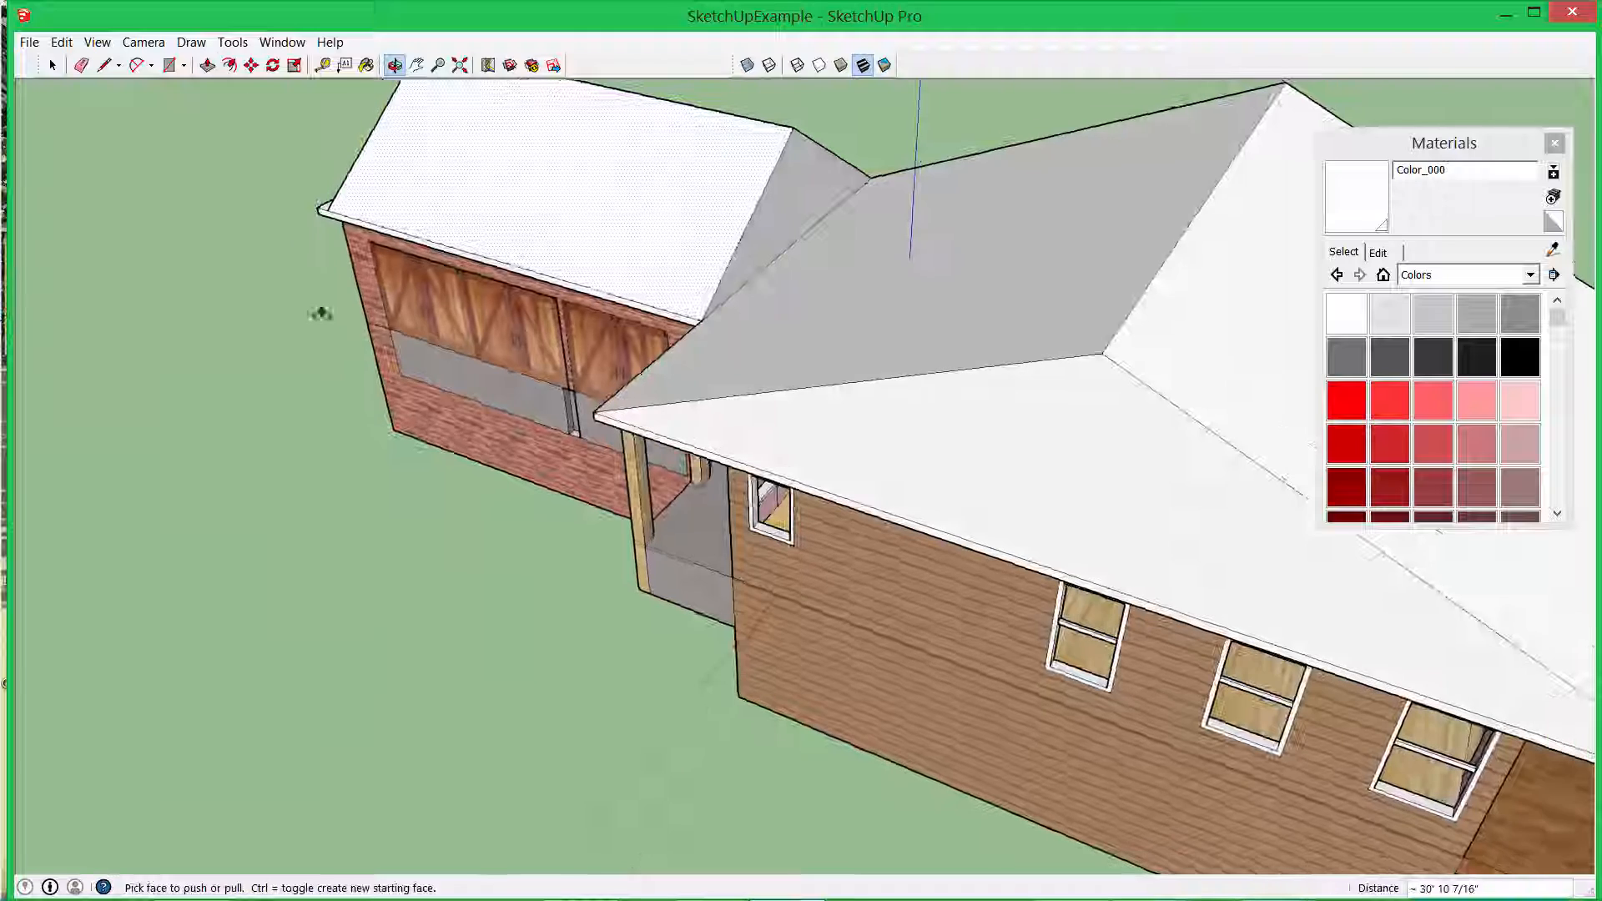
pyautogui.click(793, 206)
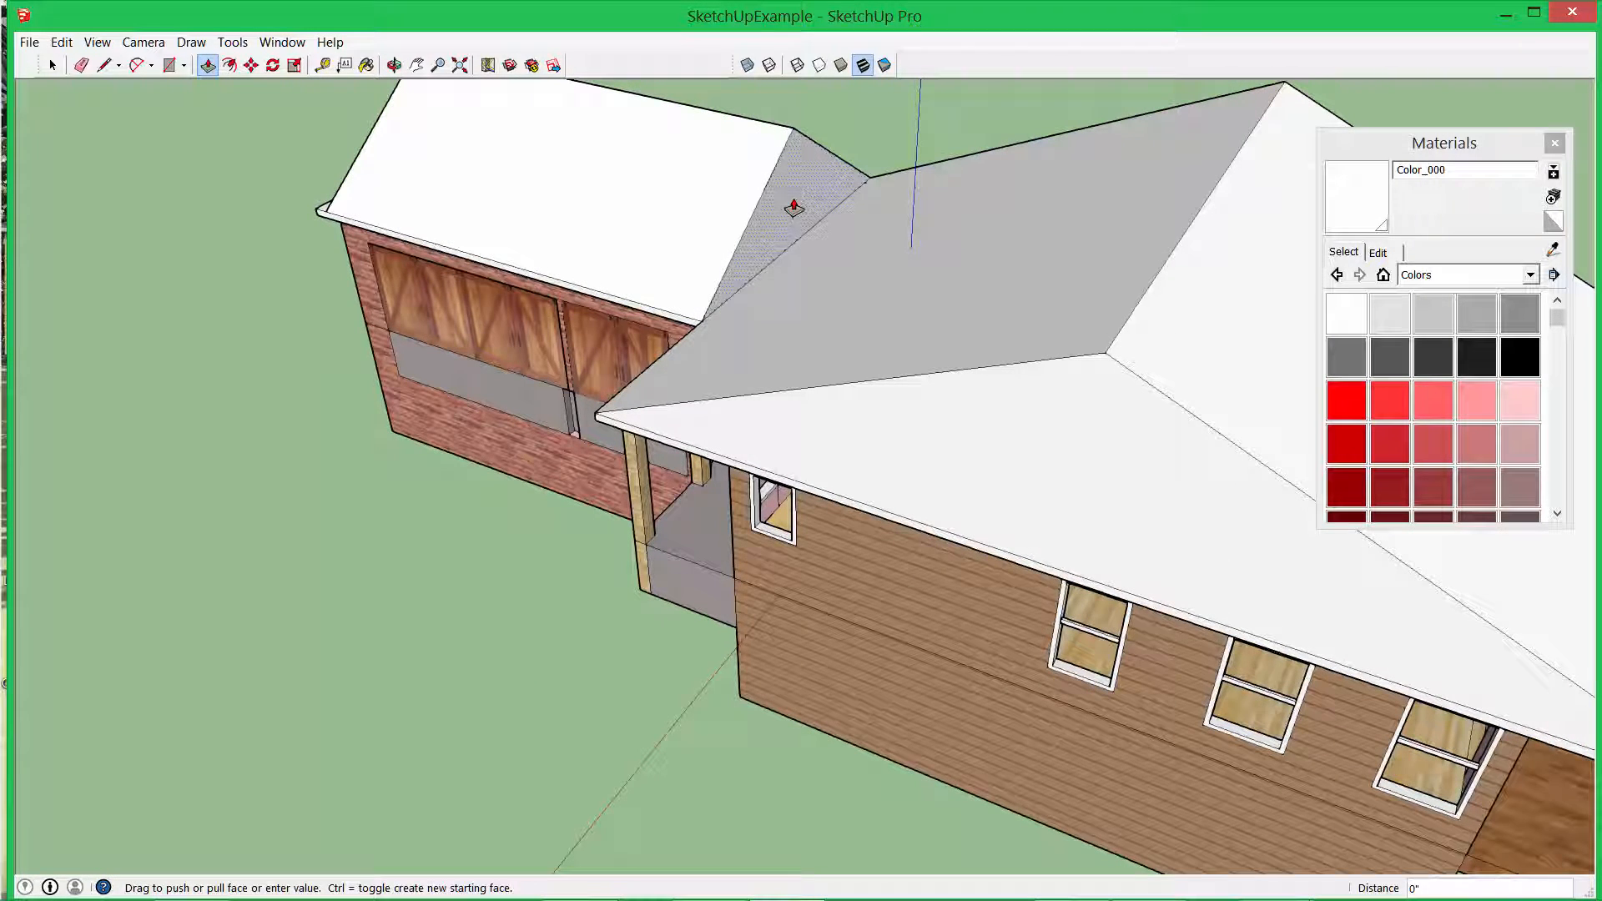
pyautogui.click(1089, 259)
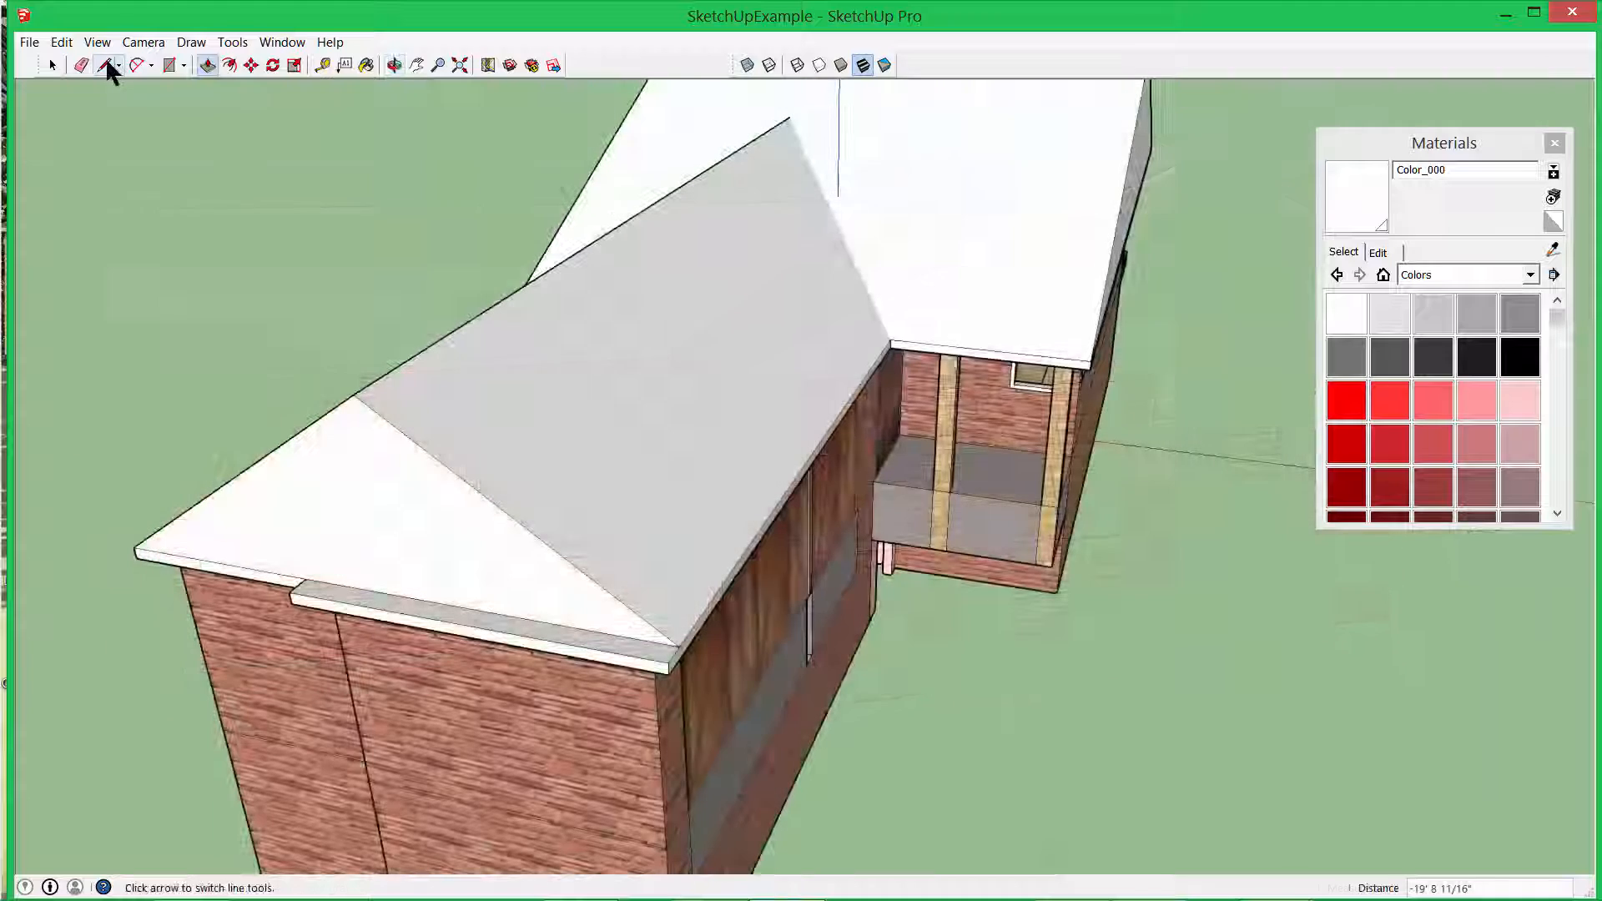
# Divide the outer garage gable with a line of about 9' 1/16" from the notch corner, and Push/Pull the front part out about 11 15/16".
pyautogui.click(106, 64)
pyautogui.click(472, 609)
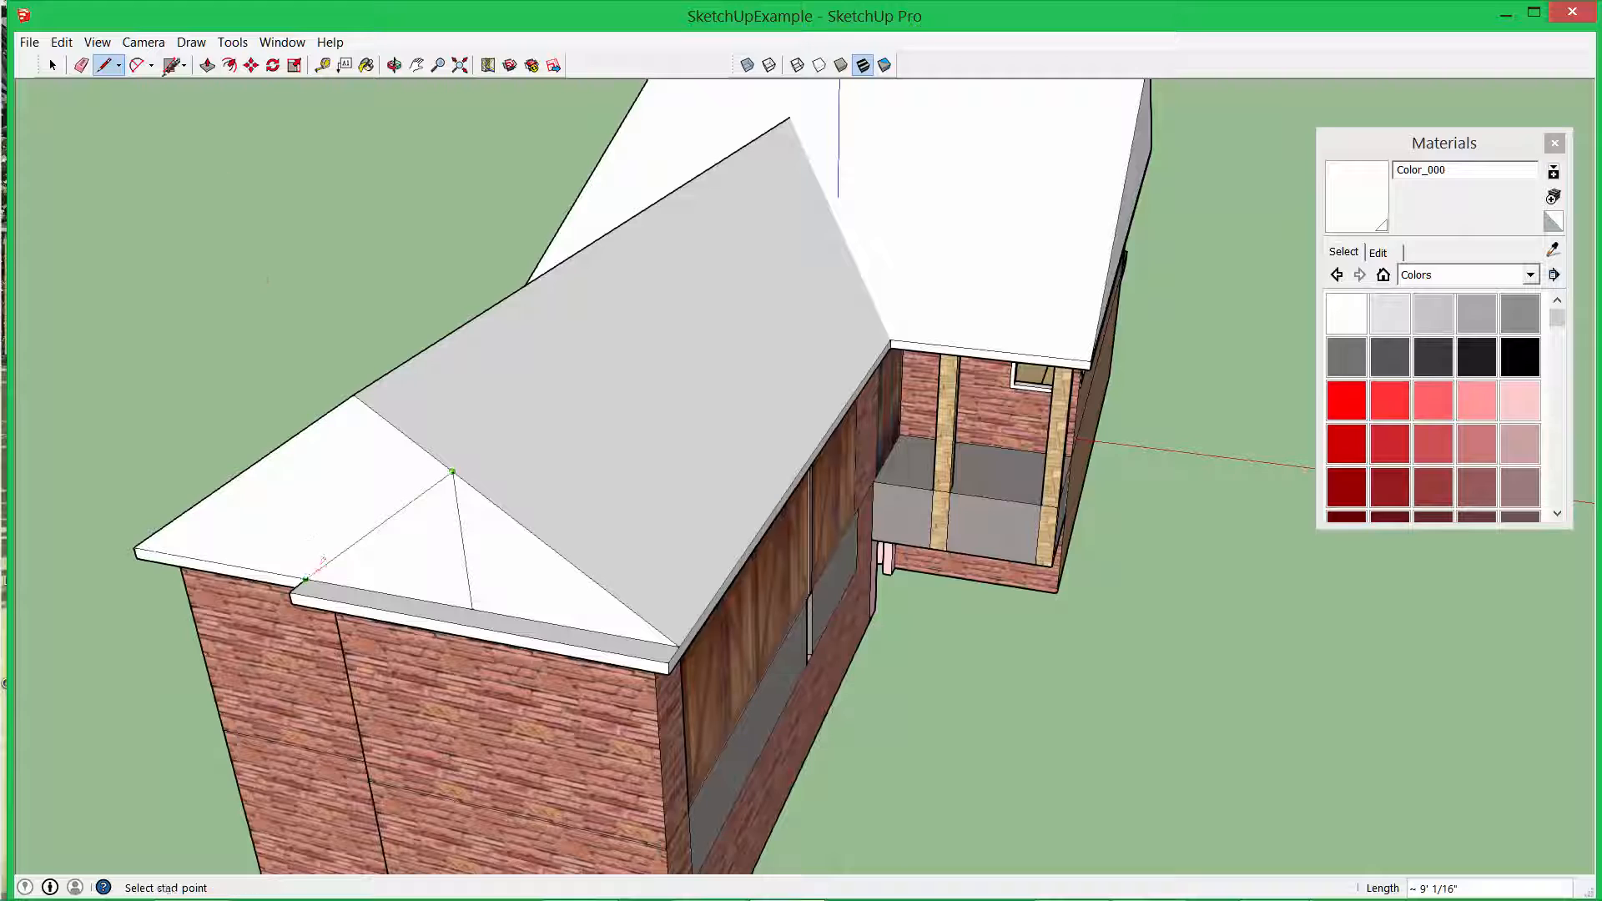
pyautogui.click(81, 65)
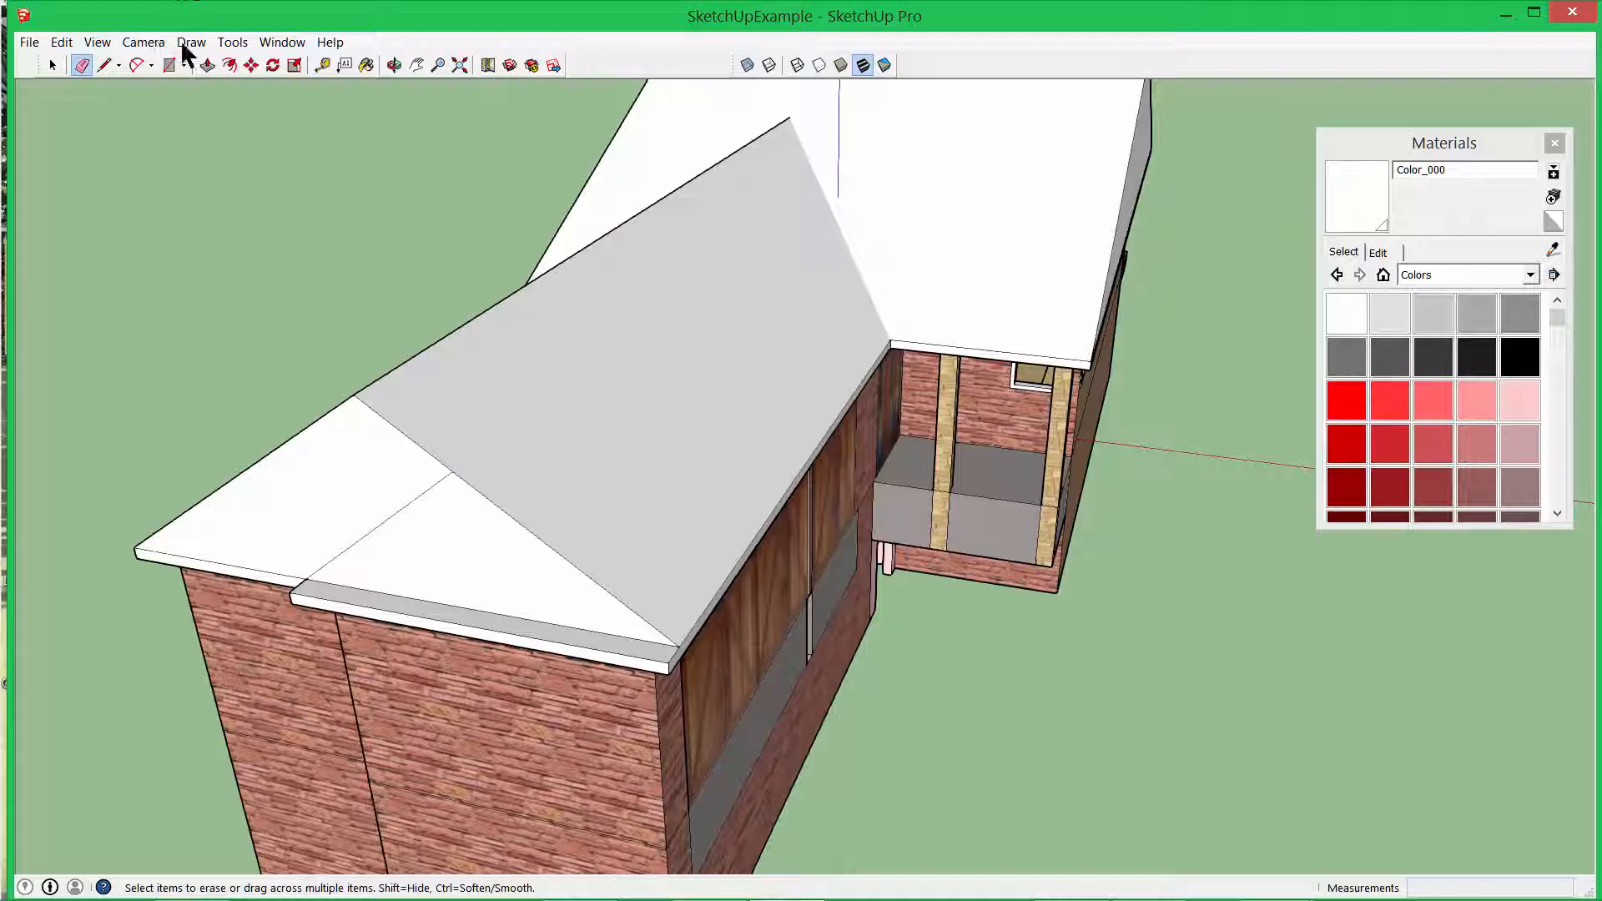
pyautogui.click(207, 64)
pyautogui.moveTo(506, 567); pyautogui.dragTo(504, 626)
pyautogui.moveTo(504, 626); pyautogui.dragTo(948, 125, button='middle')
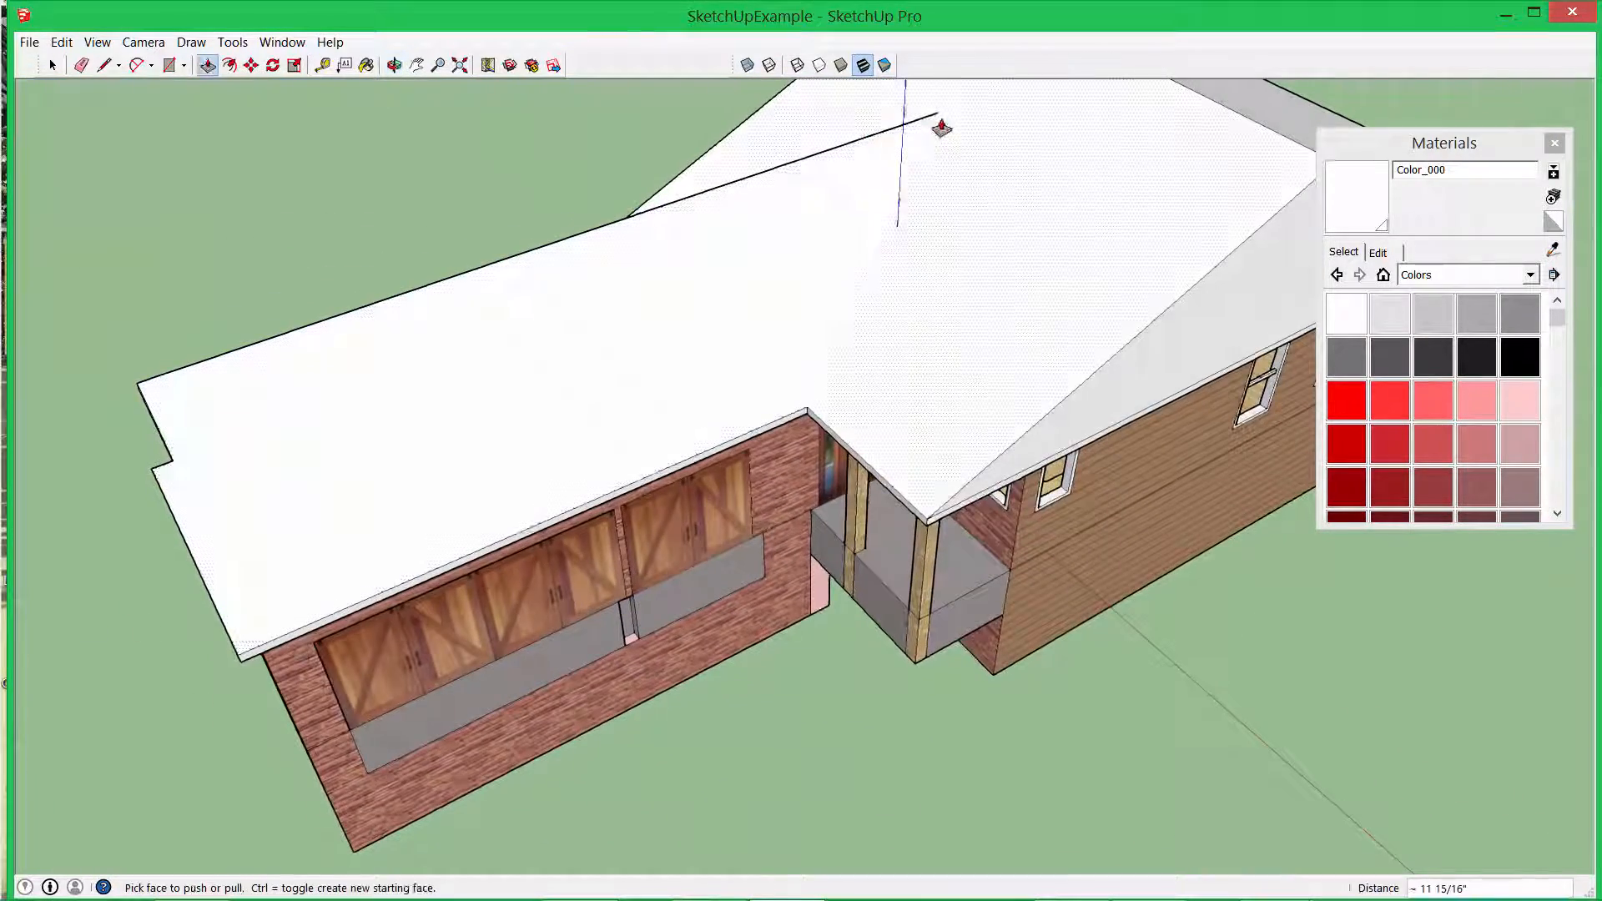
# Select all connected house geometry and intersect its faces with the selection where the garage and main roofs meet.
pyautogui.click(51, 65)
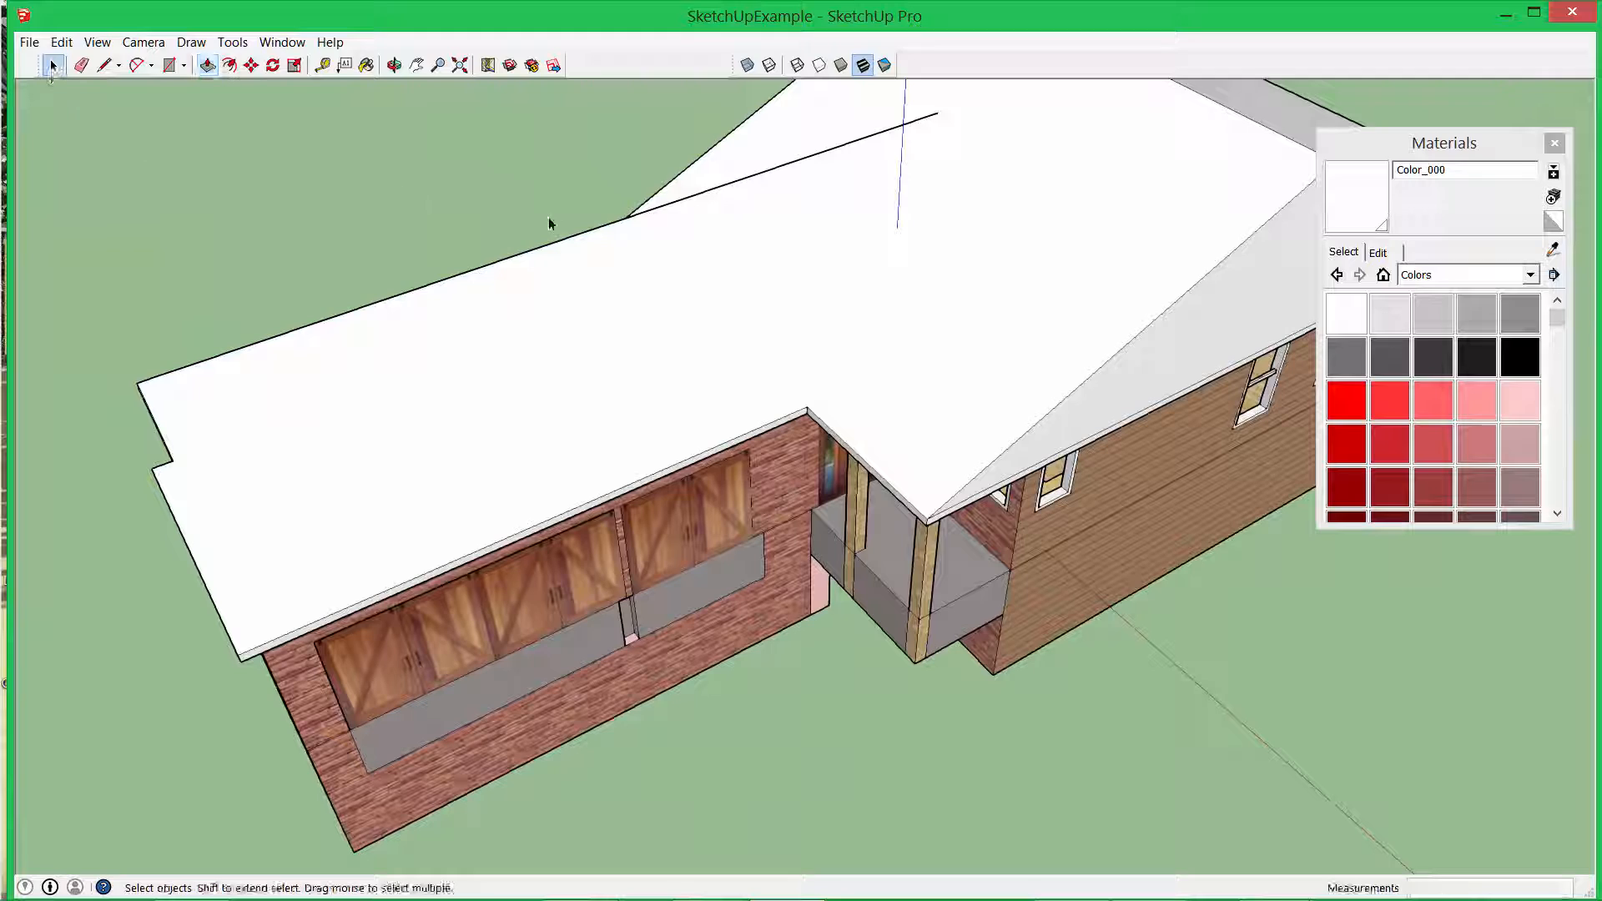
pyautogui.tripleClick(621, 268)
pyautogui.rightClick(735, 299)
pyautogui.moveTo(918, 472)
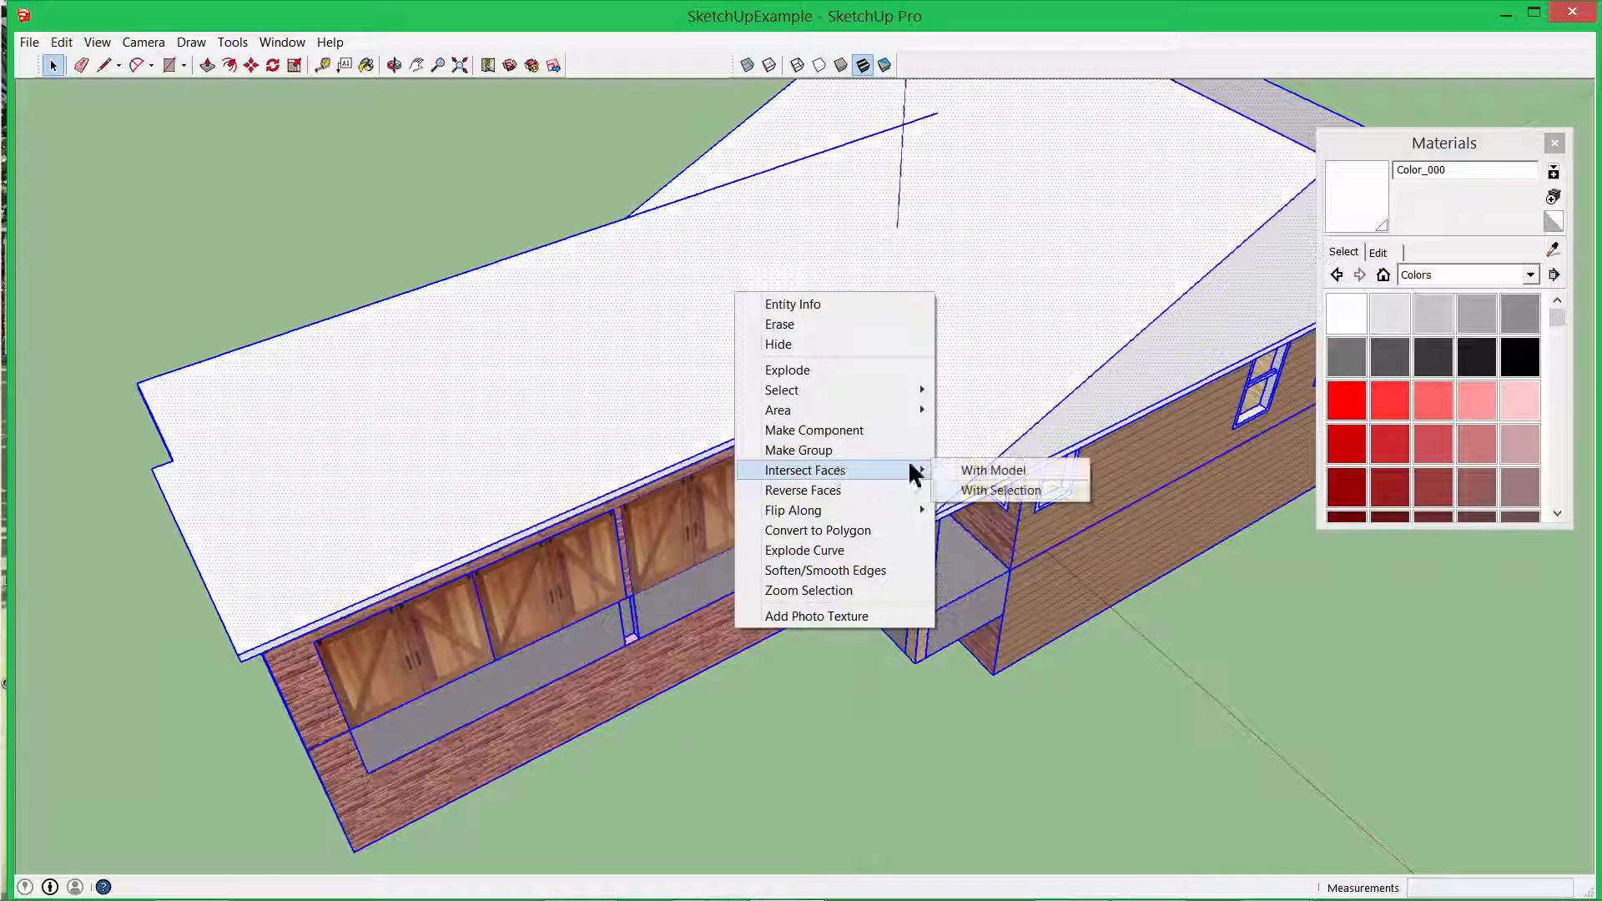
pyautogui.click(978, 491)
pyautogui.hotkey('ctrl', 't')
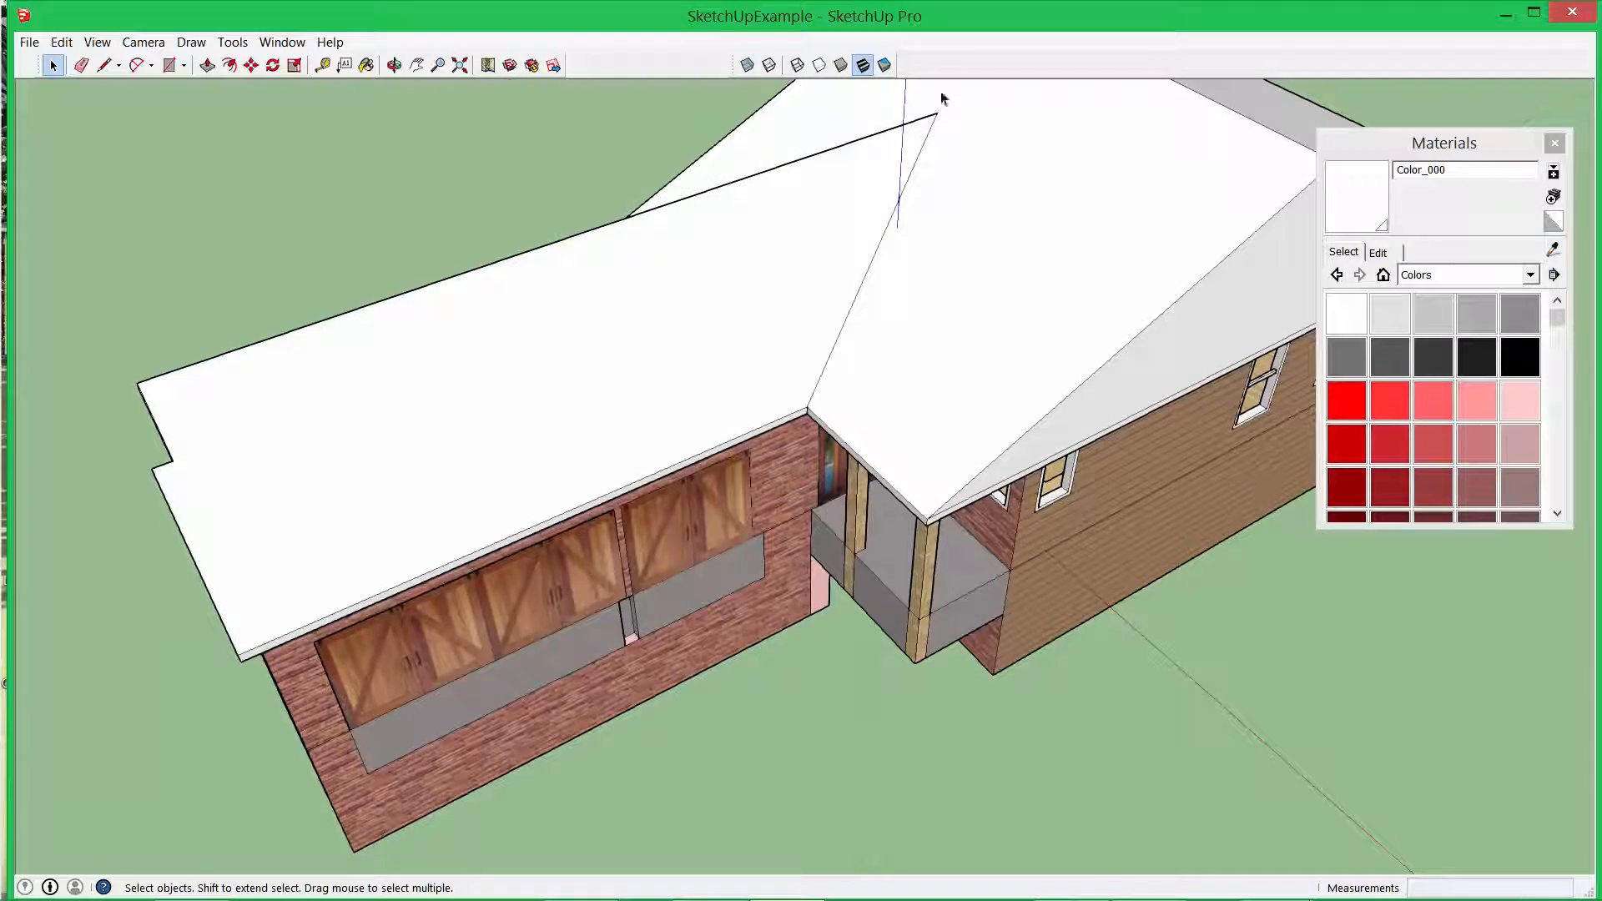
# Draw inset trim lines parallel to the roof slopes on the garage's two gable end faces.
pyautogui.scroll(-2, 482, 359)
pyautogui.moveTo(473, 354); pyautogui.dragTo(942, 230, button='middle')
pyautogui.moveTo(608, 501); pyautogui.dragTo(710, 337, button='middle')
pyautogui.click(105, 65)
pyautogui.scroll(3, 674, 499)
pyautogui.moveTo(556, 302); pyautogui.dragTo(525, 360, button='middle')
pyautogui.click(465, 414)
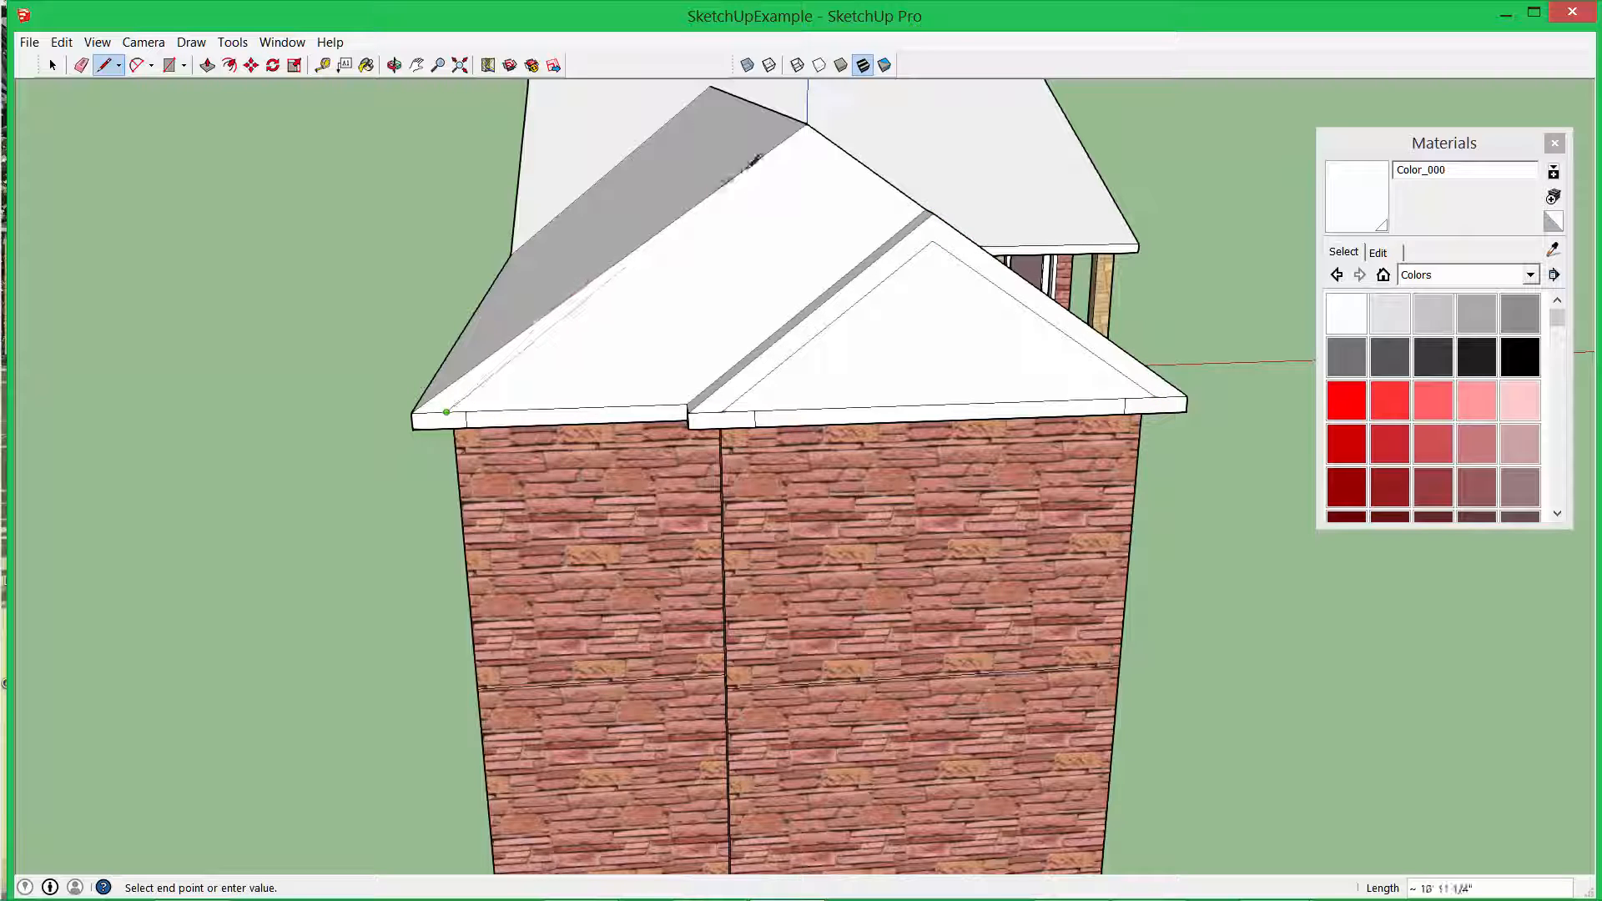
pyautogui.click(806, 150)
pyautogui.click(909, 221)
pyautogui.moveTo(184, 367); pyautogui.dragTo(54, 255, button='middle')
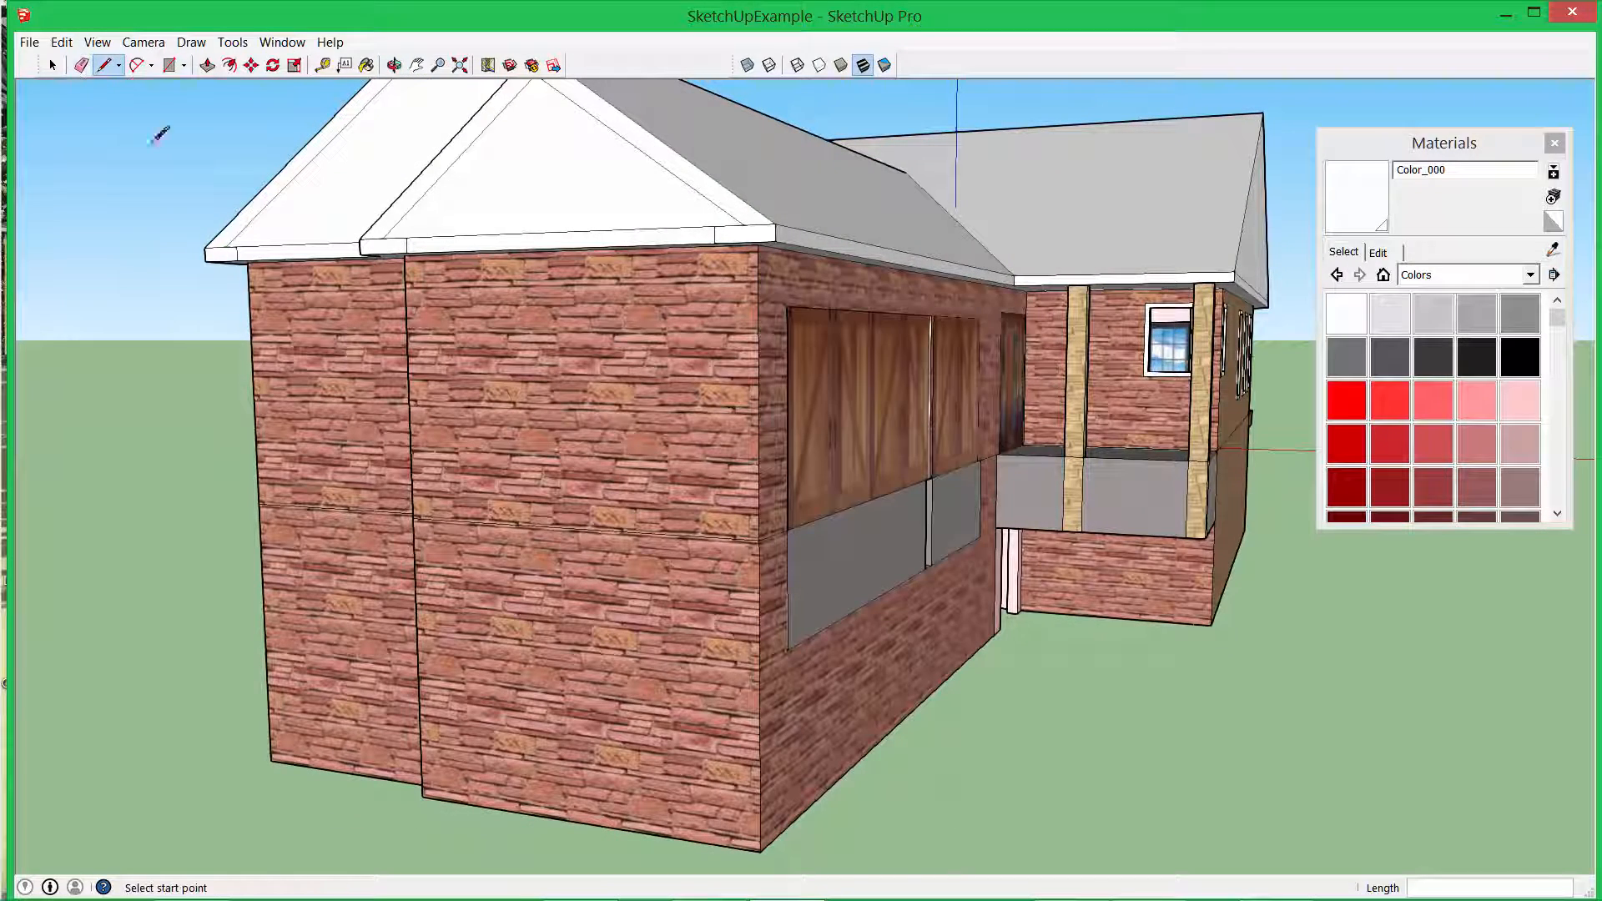
# Erase the leftover horizontal lines along the base of both garage gable faces, leaving the sloped trim and corner returns.
pyautogui.press('e')
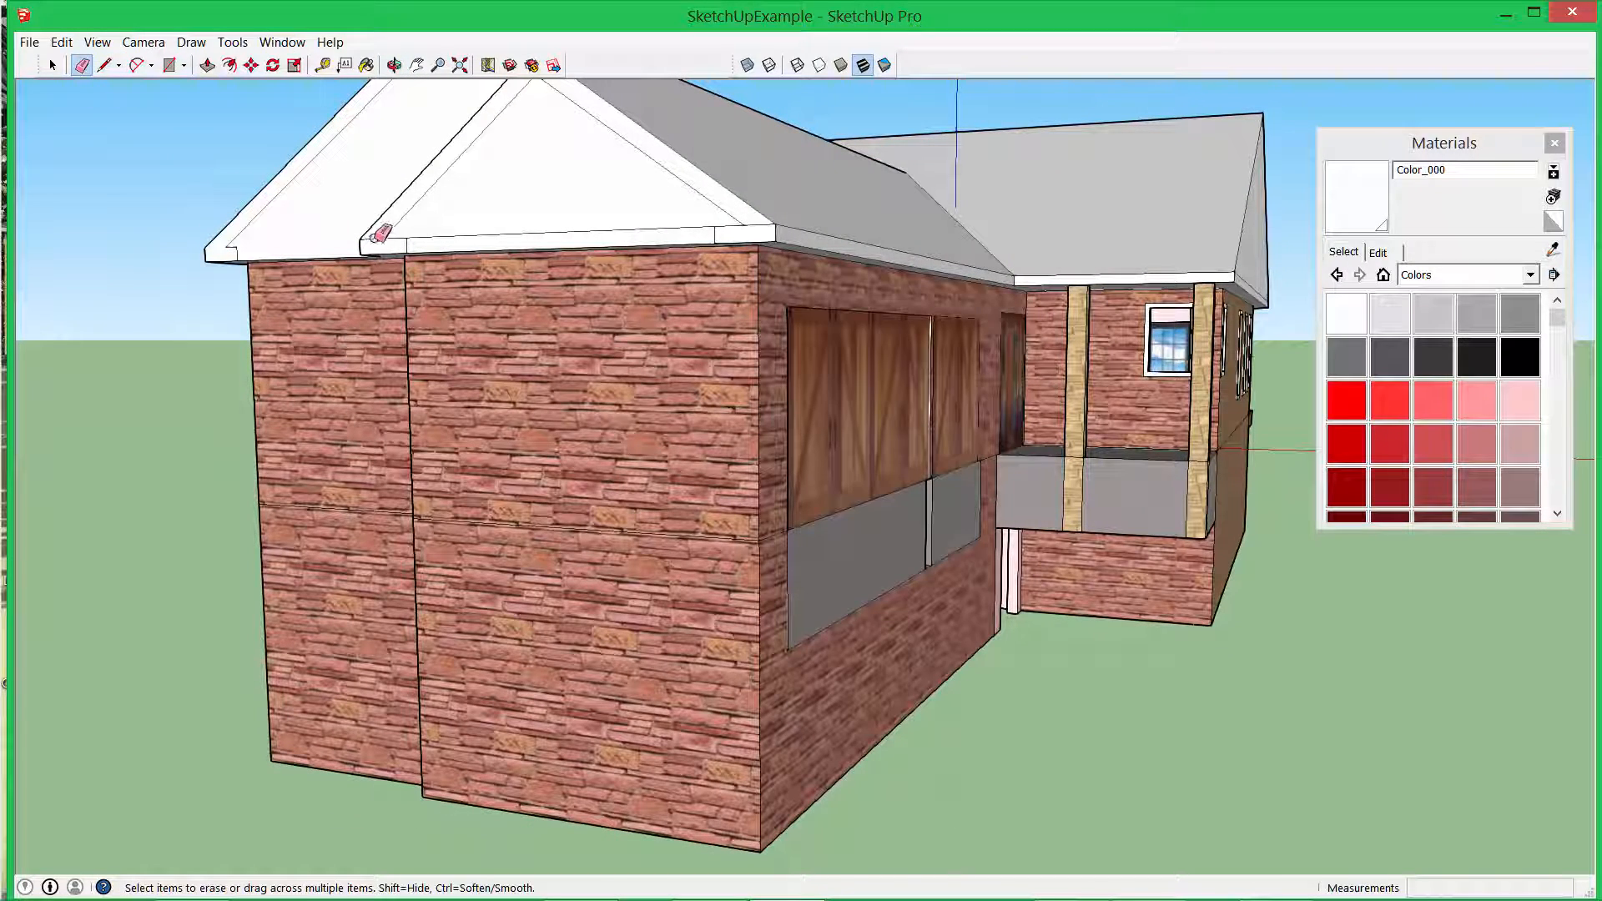
pyautogui.moveTo(755, 220); pyautogui.dragTo(268, 239, button='middle')
pyautogui.press('p')
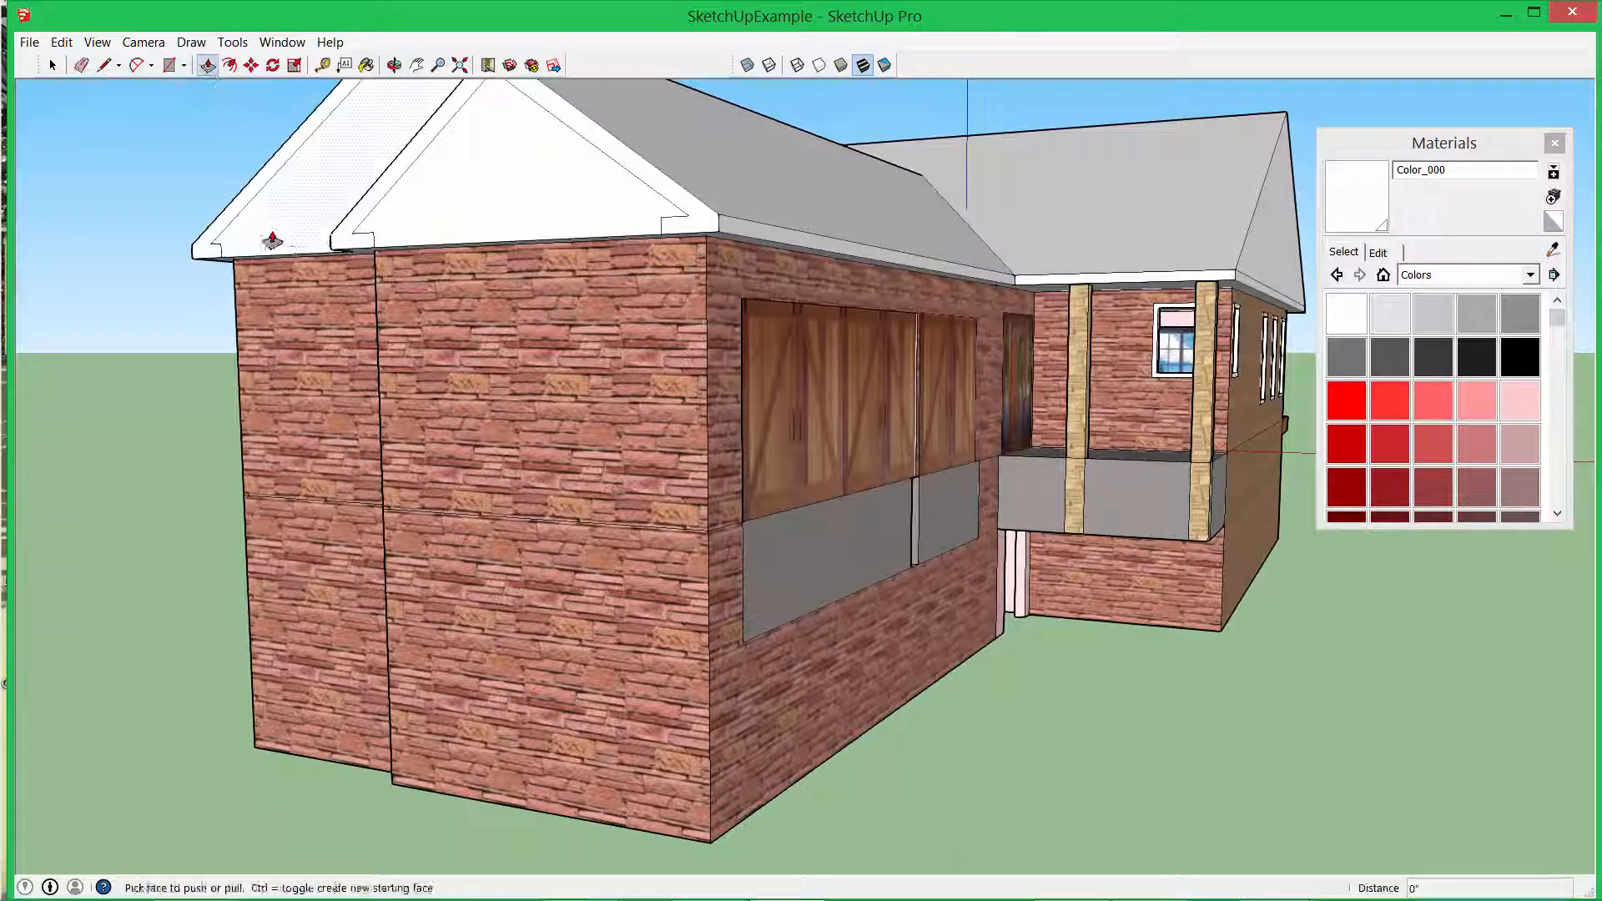
pyautogui.press('e')
pyautogui.moveTo(243, 178)
pyautogui.mouseDown(button='middle')
pyautogui.moveTo(142, 347)
pyautogui.moveTo(790, 411)
pyautogui.moveTo(676, 615)
pyautogui.moveTo(562, 422)
pyautogui.moveTo(499, 197)
pyautogui.mouseUp(button='middle')
pyautogui.scroll(4, 368, 350)
pyautogui.moveTo(368, 351); pyautogui.dragTo(329, 122, button='middle')
# Push/Pull the inner faces of the garage gables inward so the white trim stands proud.
pyautogui.press('p')
pyautogui.moveTo(447, 367)
pyautogui.mouseDown(button='middle')
pyautogui.moveTo(414, 613)
pyautogui.moveTo(423, 575)
pyautogui.moveTo(432, 696)
pyautogui.moveTo(363, 772)
pyautogui.moveTo(317, 651)
pyautogui.moveTo(261, 586)
pyautogui.moveTo(115, 560)
pyautogui.moveTo(1047, 584)
pyautogui.mouseUp(button='middle')
pyautogui.click(434, 700)
pyautogui.click(447, 696)
pyautogui.scroll(-4, 454, 680)
pyautogui.moveTo(580, 275); pyautogui.dragTo(566, 349, button='middle')
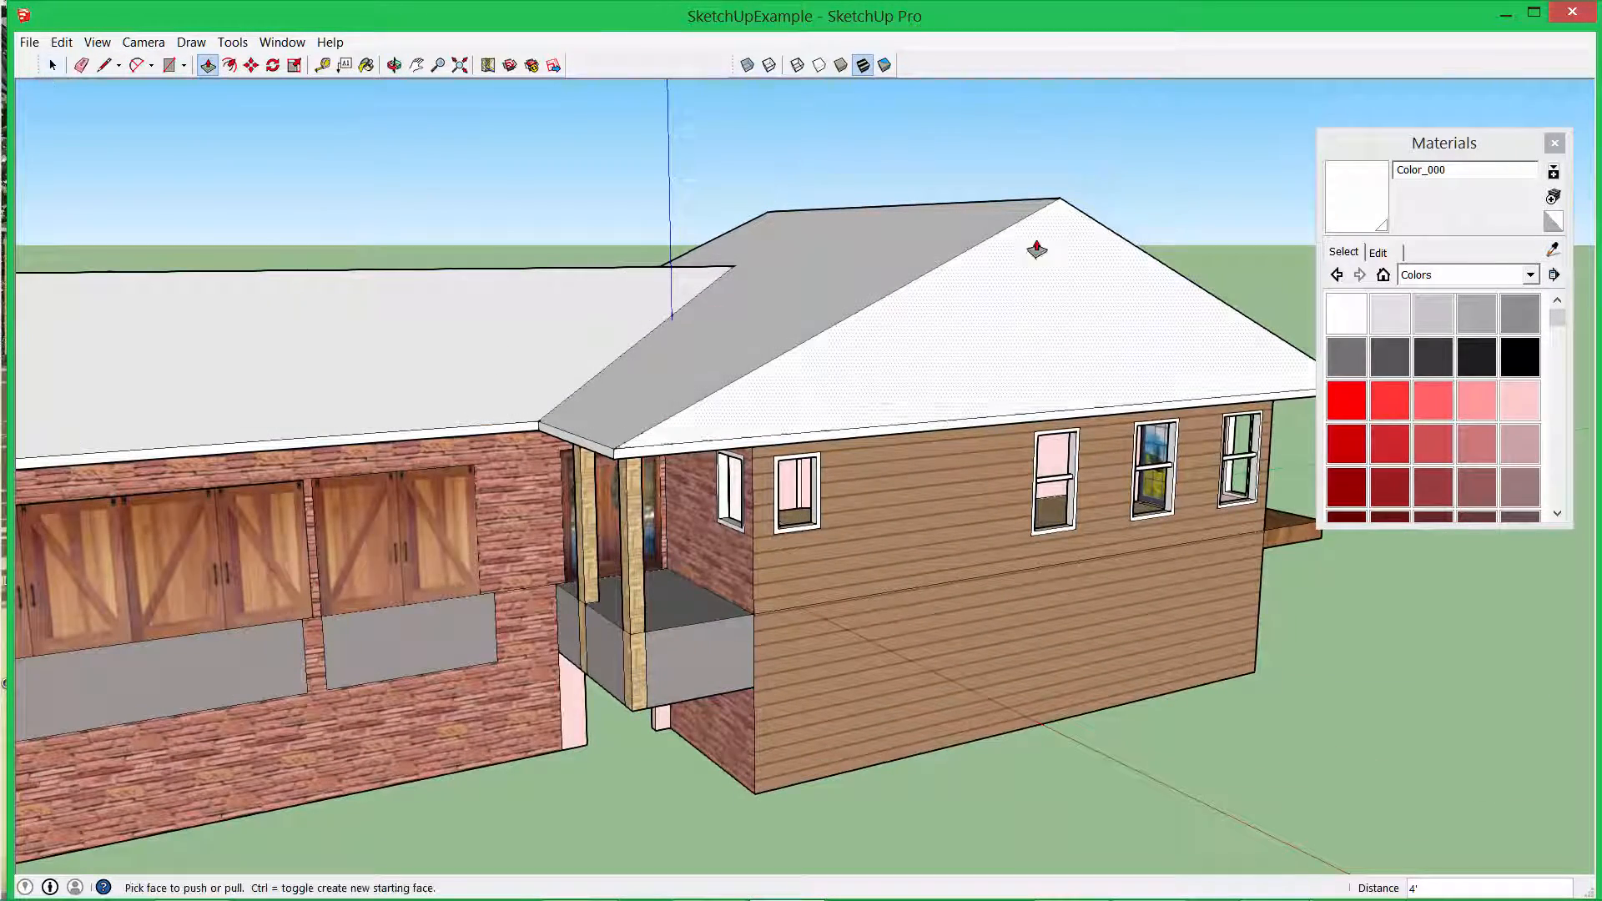
# Draw inset trim lines about 28' 2 13/16" long parallel to the slopes on the main roof's gable above the four windows.
pyautogui.click(105, 64)
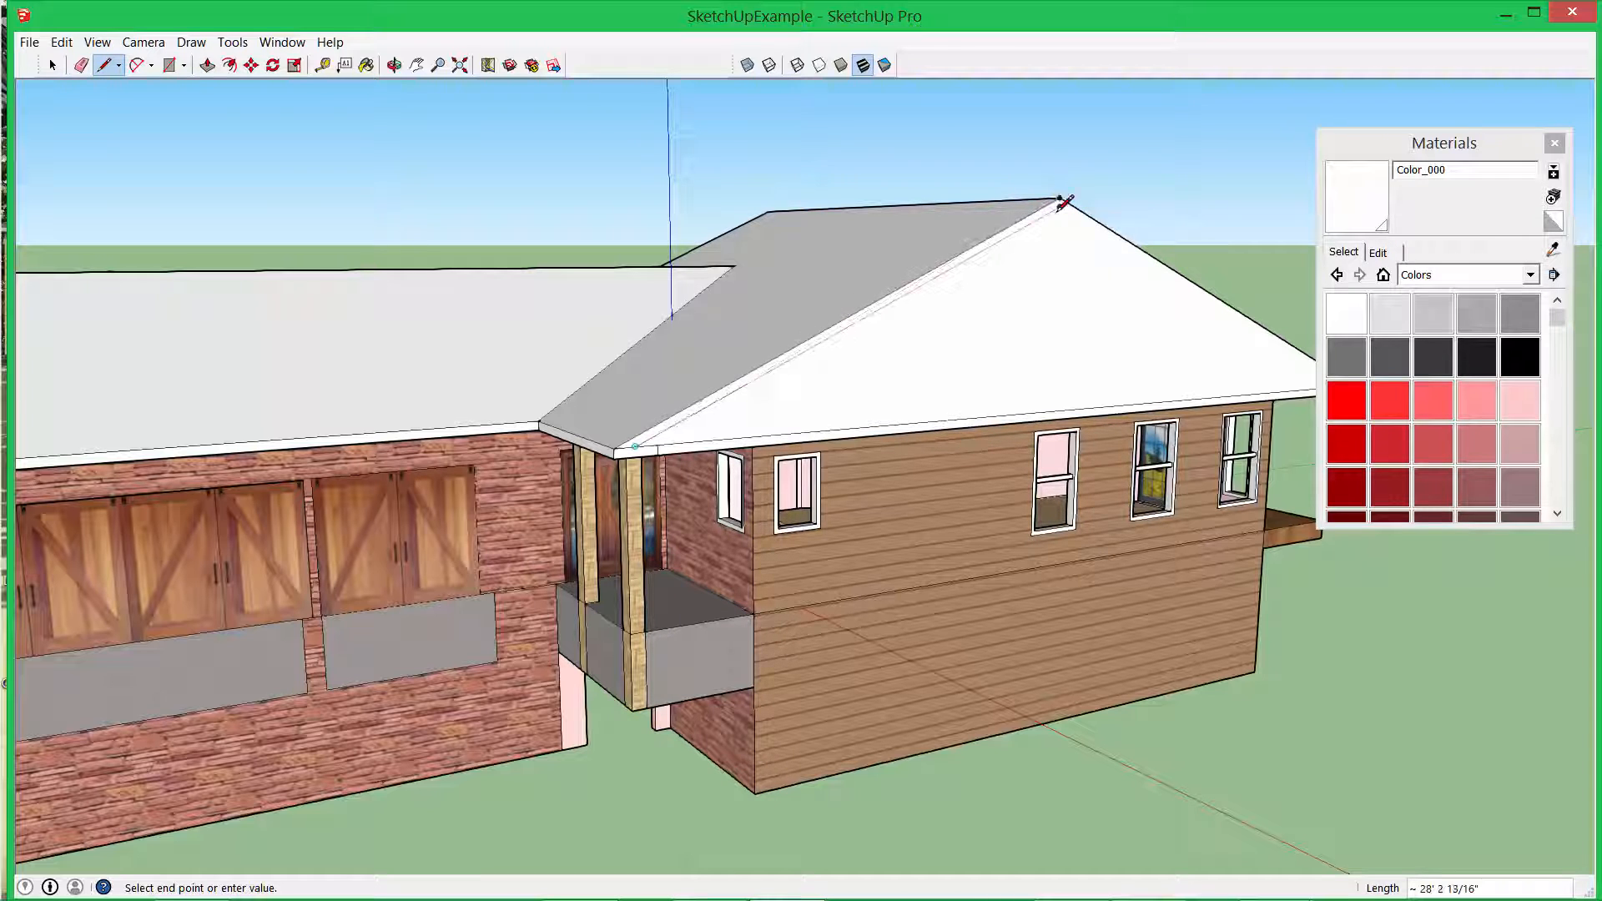
pyautogui.moveTo(1065, 208); pyautogui.dragTo(333, 208, button='middle')
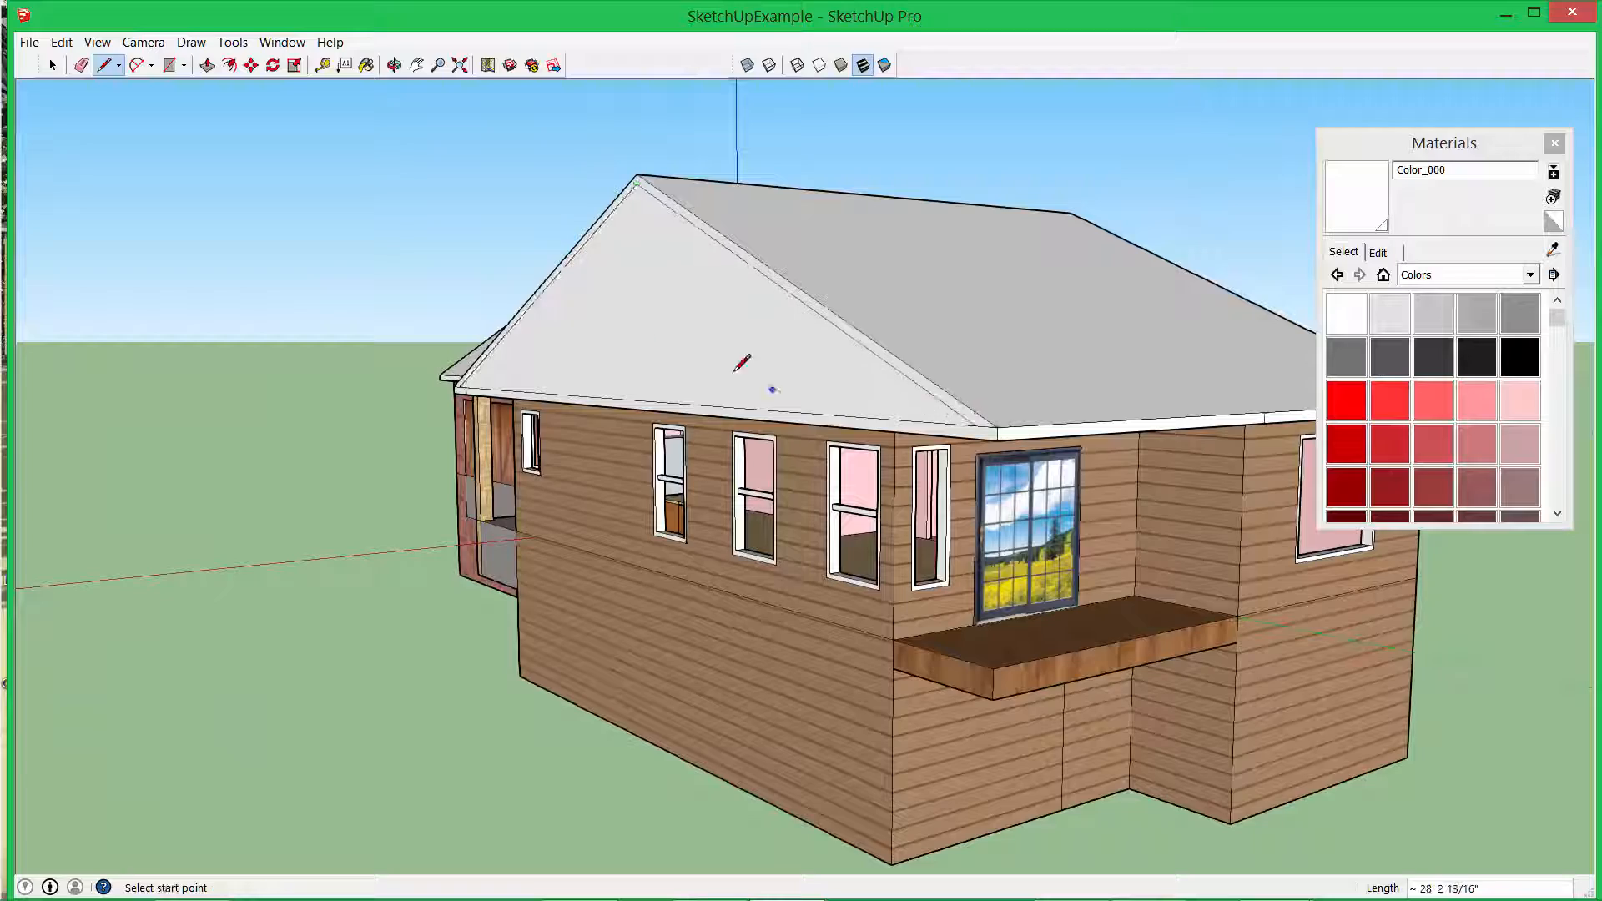
pyautogui.moveTo(519, 392)
pyautogui.mouseDown(button='middle')
pyautogui.moveTo(626, 355)
pyautogui.moveTo(334, 370)
pyautogui.mouseUp(button='middle')
# Erase the leftover lines at the base of this main roof gable and Push/Pull its inner face inward about 10 3/4".
pyautogui.click(81, 65)
pyautogui.scroll(4, 456, 414)
pyautogui.click(534, 425)
pyautogui.scroll(-3, 539, 413)
pyautogui.click(731, 431)
pyautogui.moveTo(638, 442); pyautogui.dragTo(376, 279, button='middle')
pyautogui.click(208, 65)
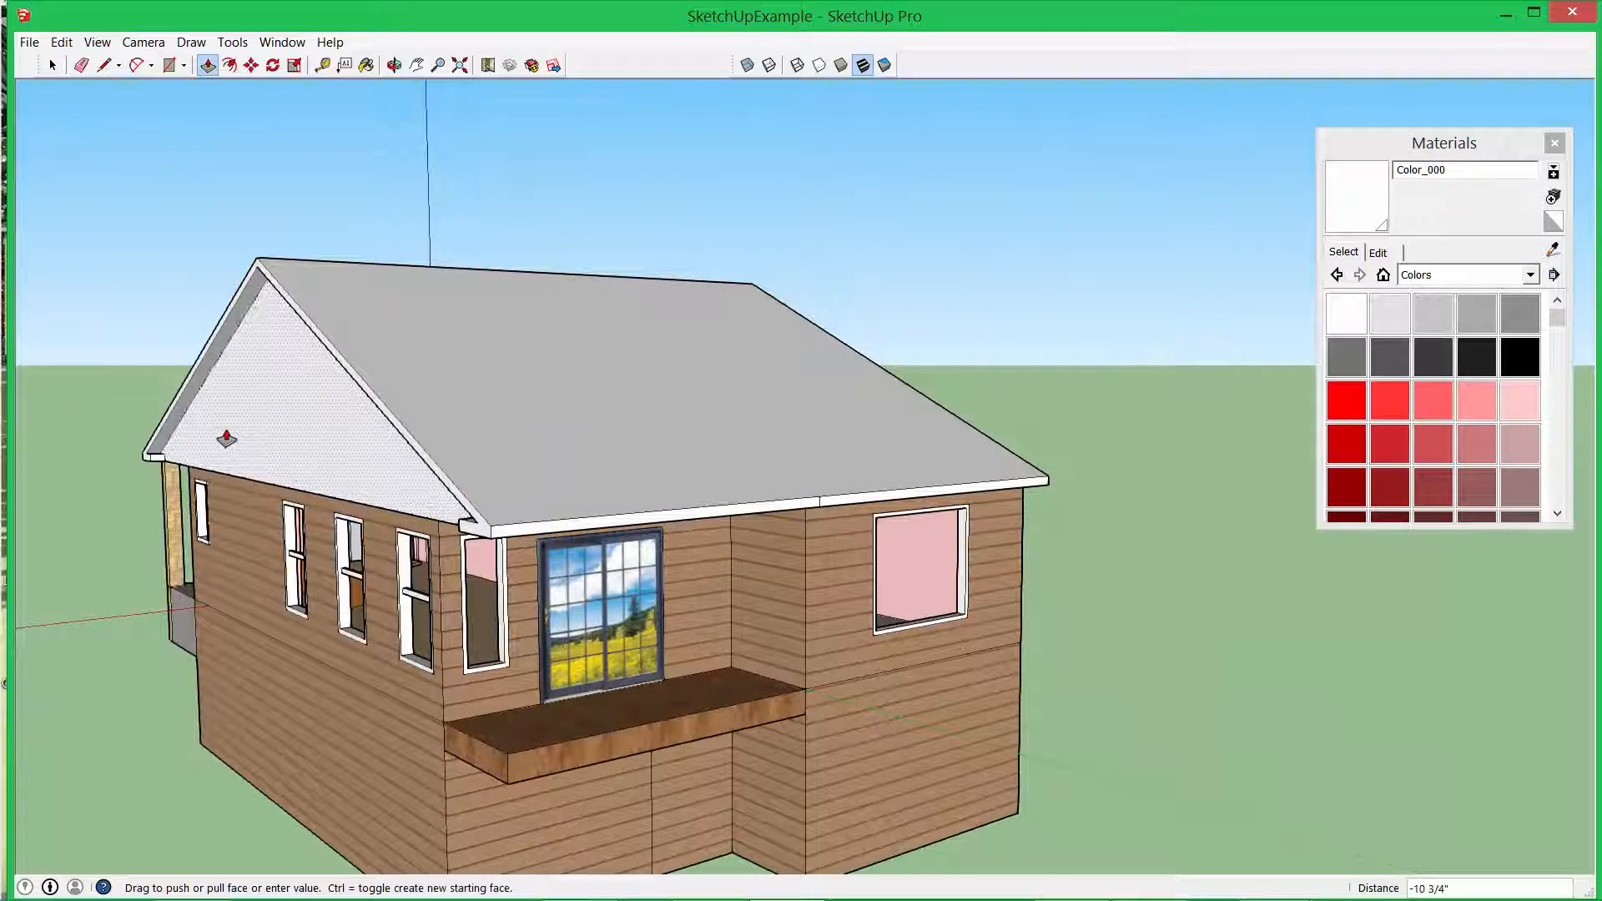
pyautogui.click(221, 422)
# Draw inset trim lines about 27' 11 5/16" long parallel to the slopes on the main roof's opposite gable.
pyautogui.moveTo(221, 421); pyautogui.dragTo(203, 192, button='middle')
pyautogui.press('space')
pyautogui.press('l')
pyautogui.scroll(2, 524, 425)
pyautogui.click(498, 426)
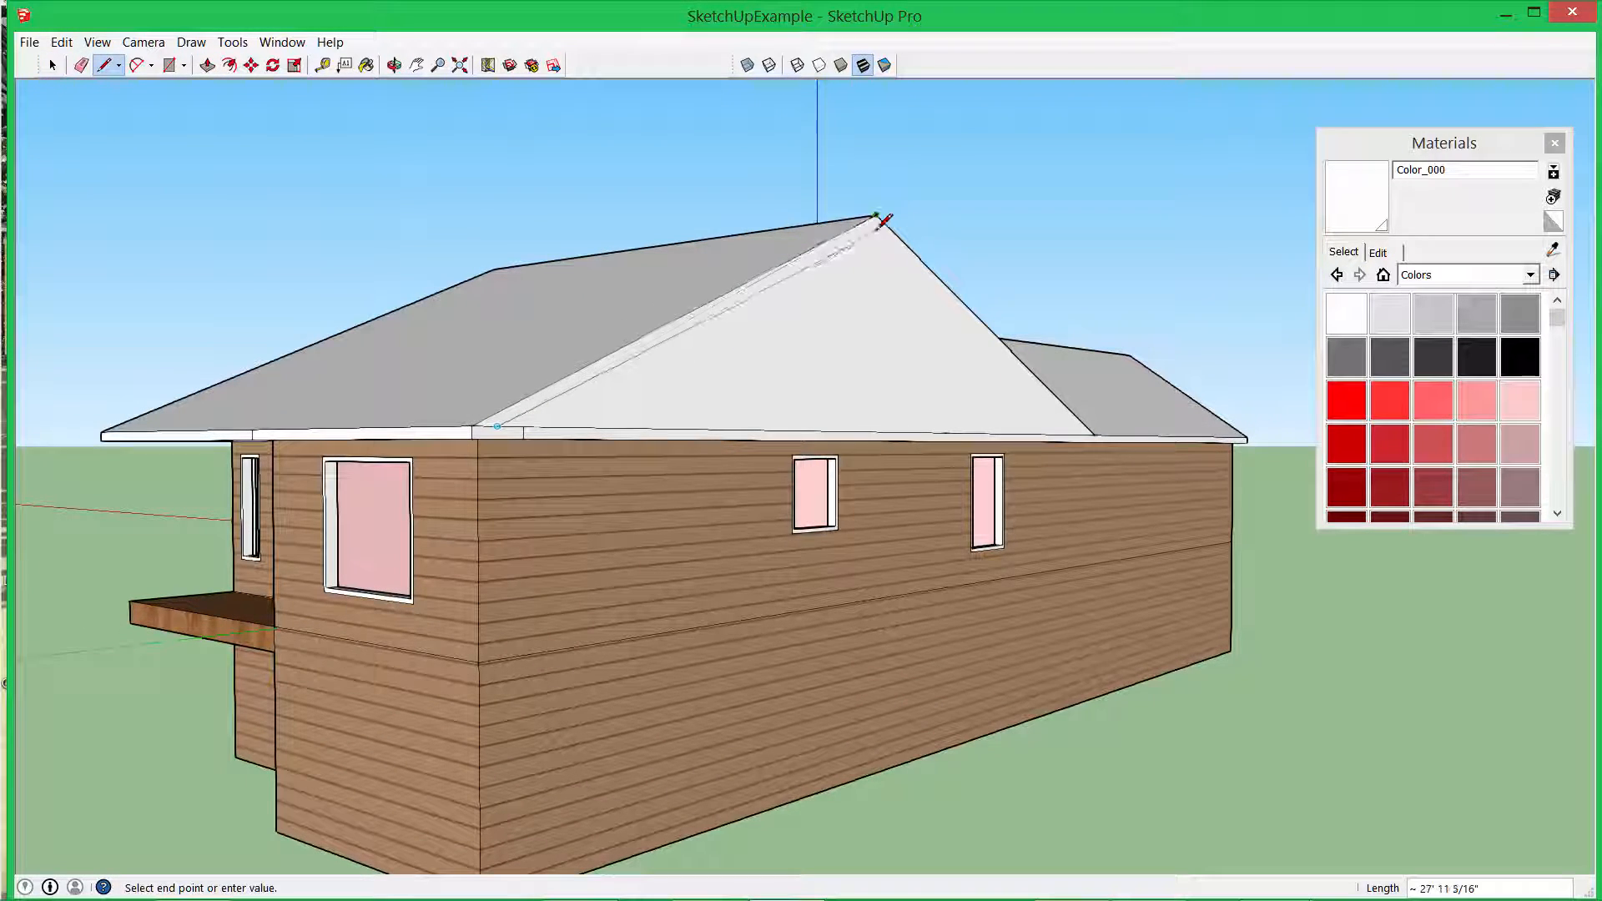
pyautogui.click(877, 220)
pyautogui.click(1086, 433)
# Erase the leftover base lines on the opposite main gable and Push/Pull its inner face inward behind the trim.
pyautogui.click(81, 66)
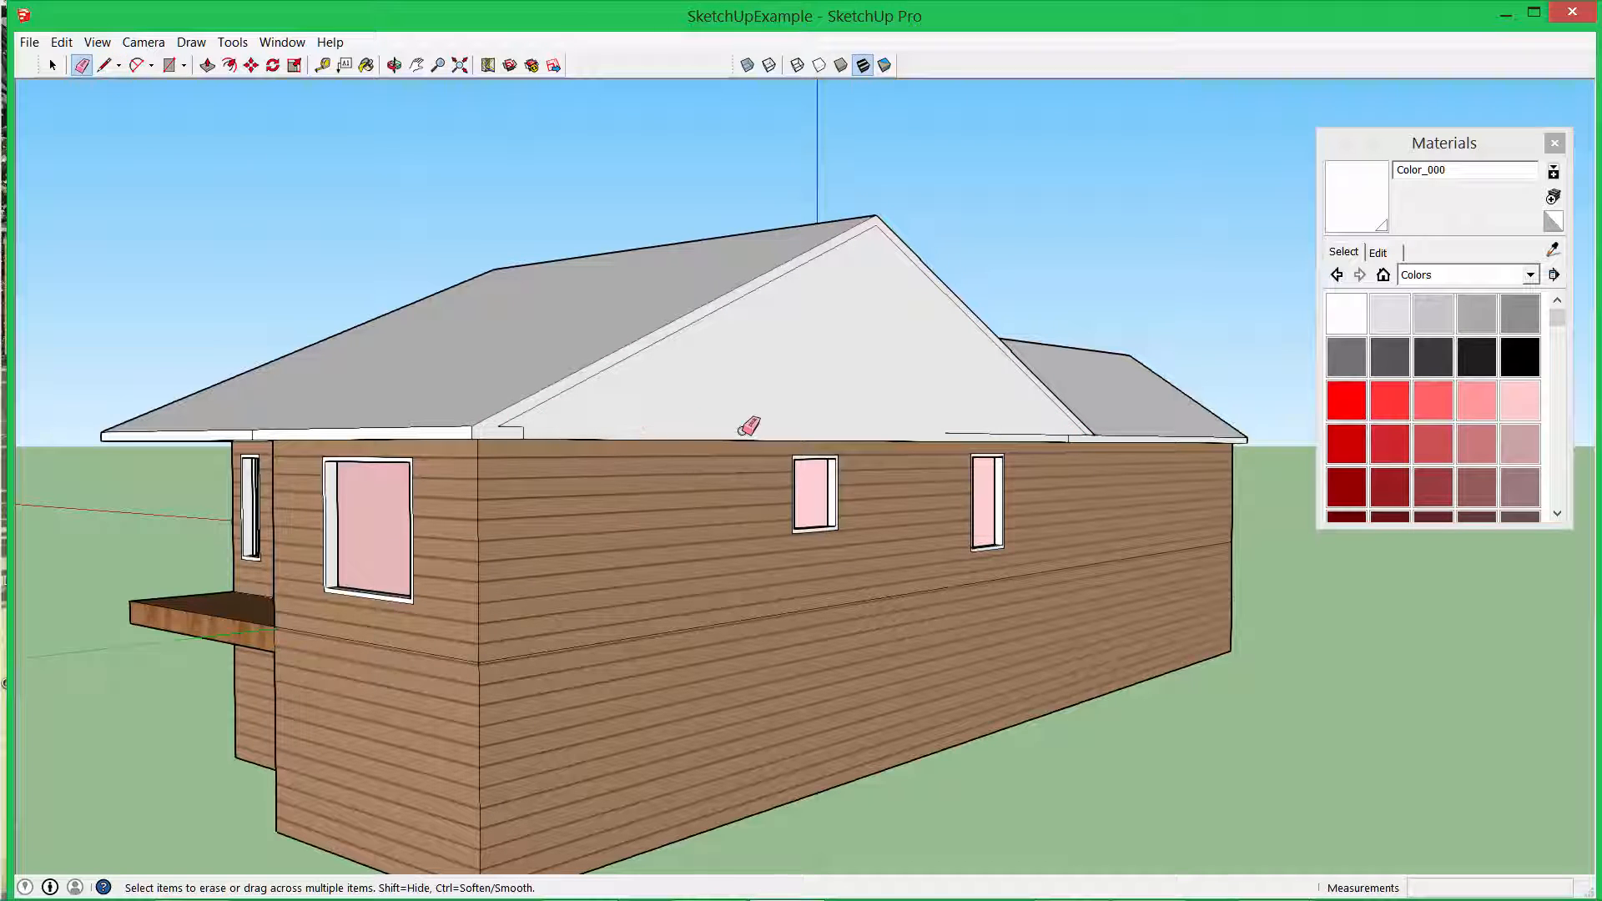
pyautogui.scroll(4, 1097, 435)
pyautogui.click(1093, 436)
pyautogui.scroll(-5, 1018, 438)
pyautogui.click(208, 65)
pyautogui.click(751, 421)
pyautogui.click(751, 420)
# Select the entire model with the recessed gables and intersect its faces with the selection.
pyautogui.moveTo(681, 443); pyautogui.dragTo(867, 463, button='middle')
pyautogui.click(62, 43)
pyautogui.click(120, 236)
pyautogui.click(54, 66)
pyautogui.rightClick(713, 342)
pyautogui.moveTo(783, 520)
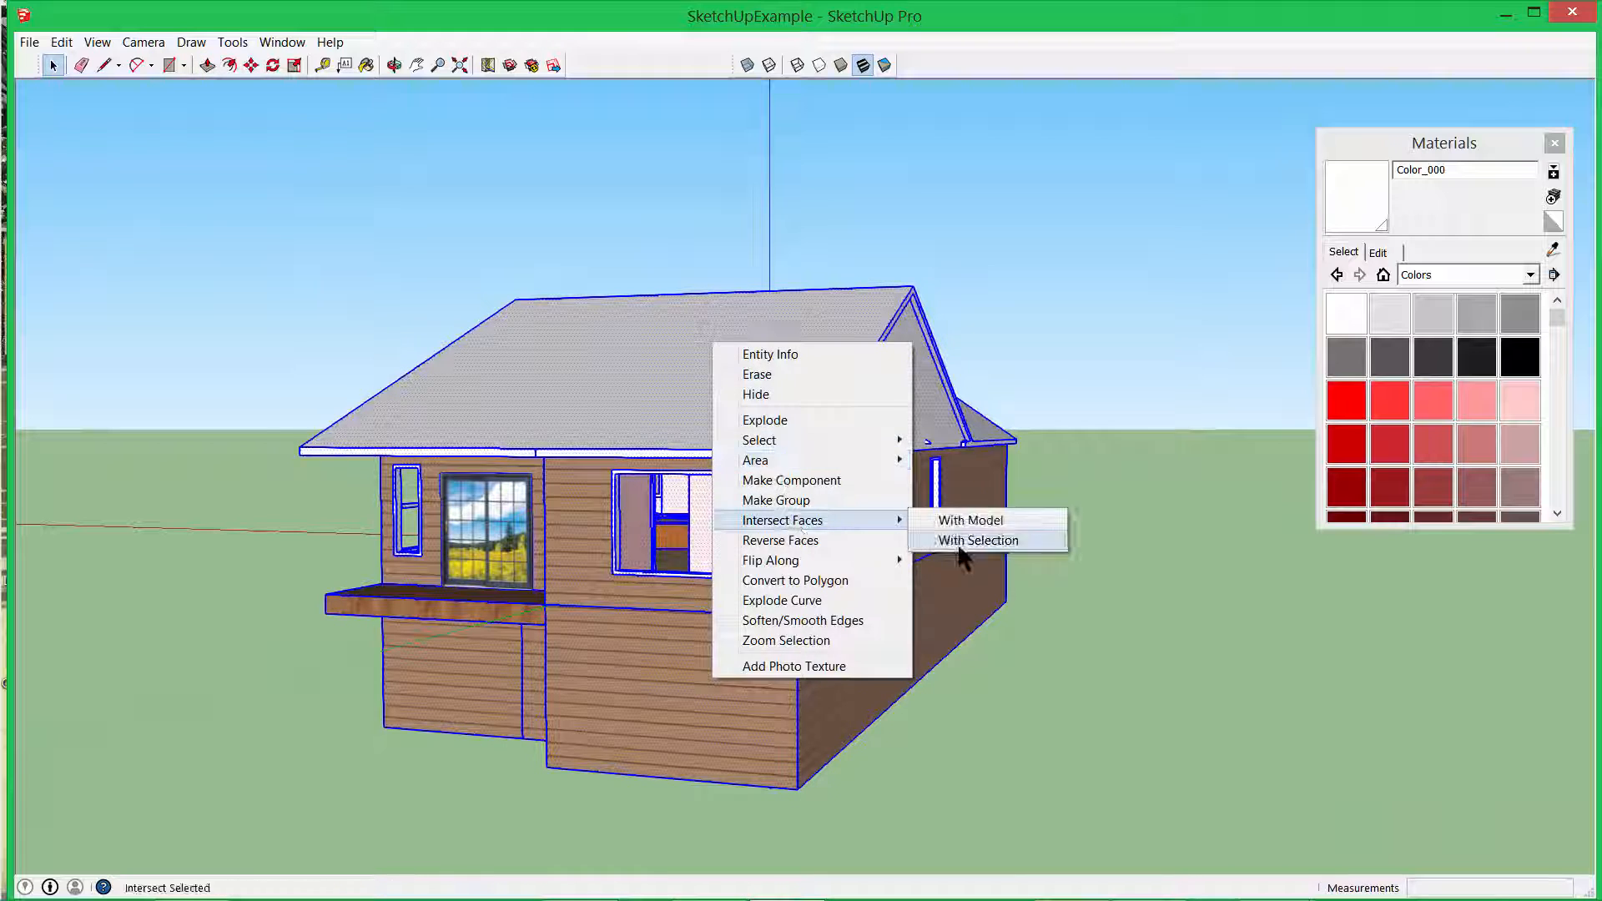
pyautogui.click(973, 543)
pyautogui.click(81, 65)
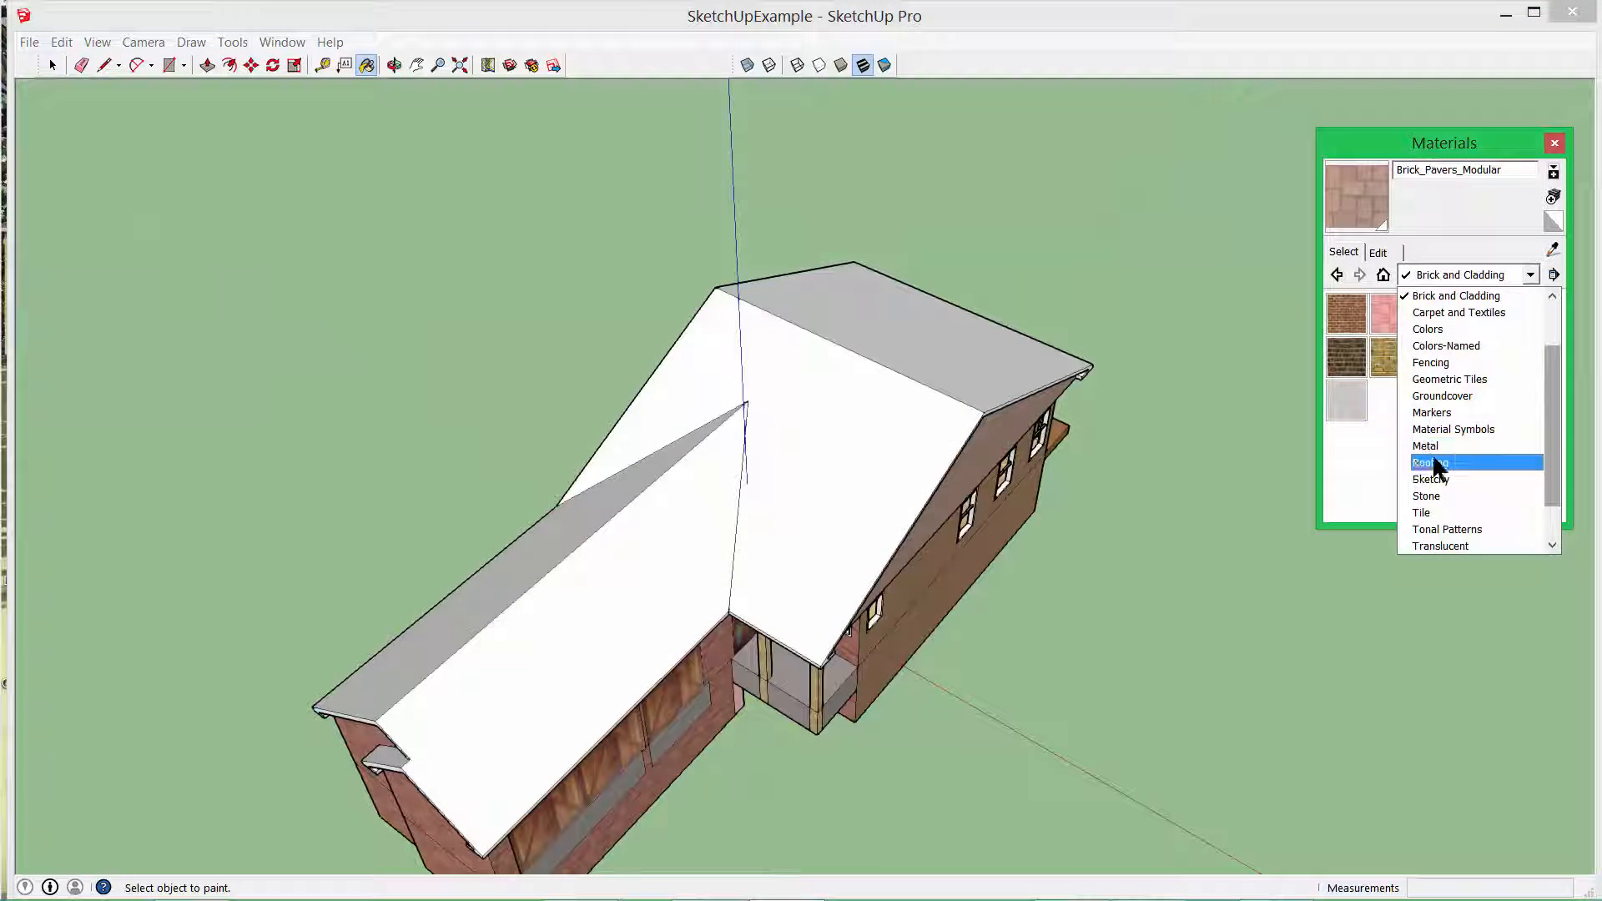
# Paint the main and garage roof slopes with the dark Roofing_Shingles_GAF_Estate material from the Roofing collection.
pyautogui.click(1434, 457)
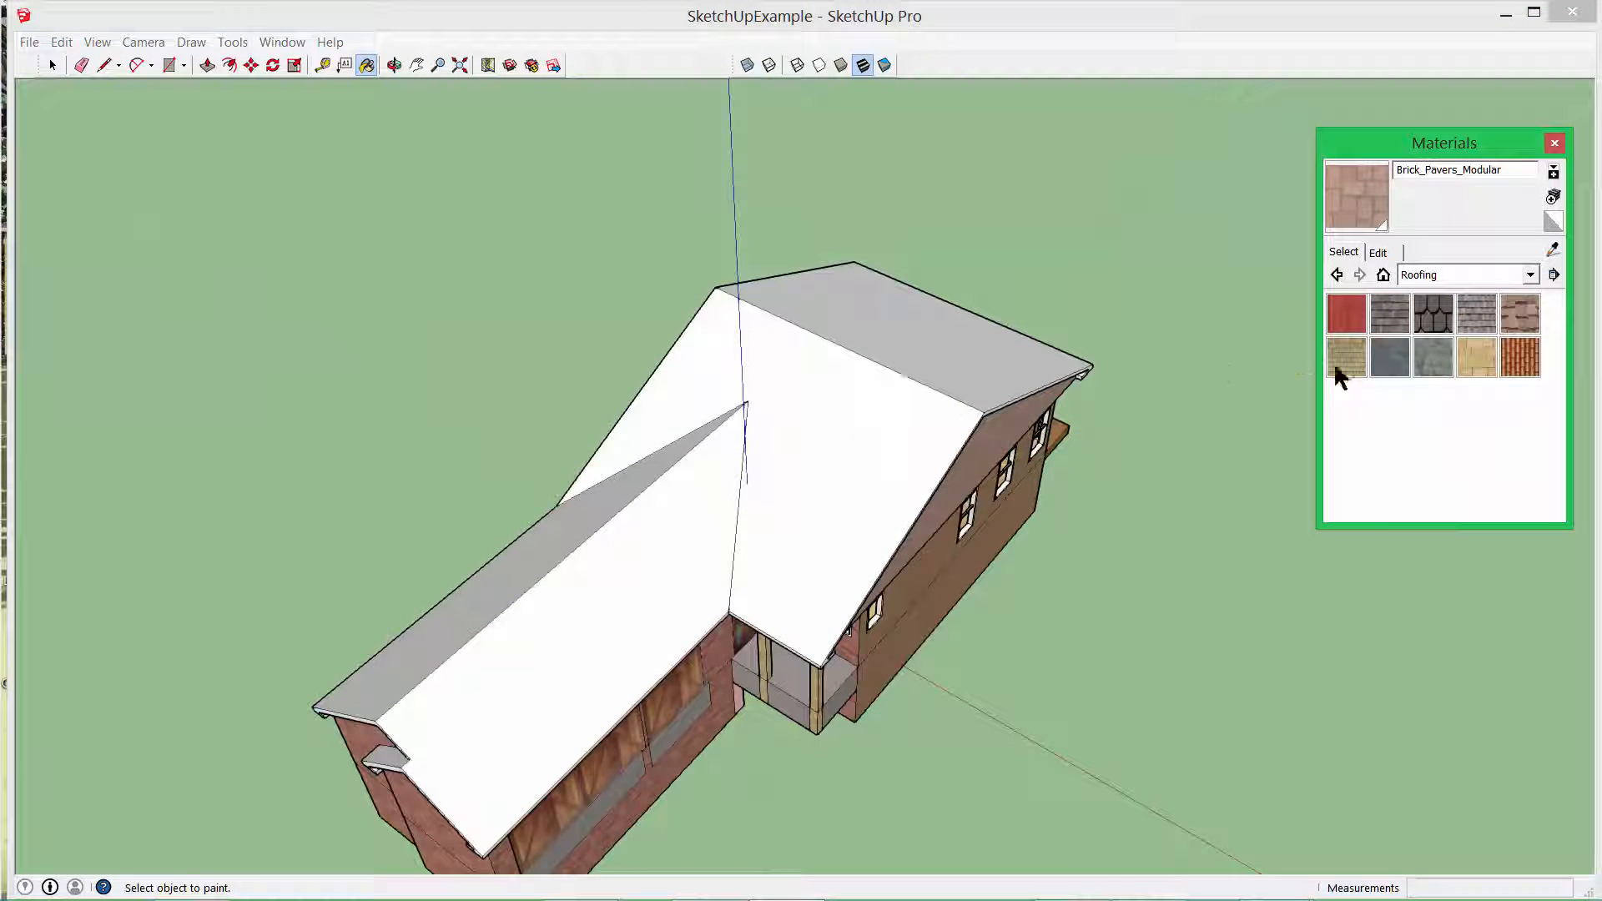
pyautogui.click(1434, 315)
pyautogui.click(823, 418)
pyautogui.click(876, 333)
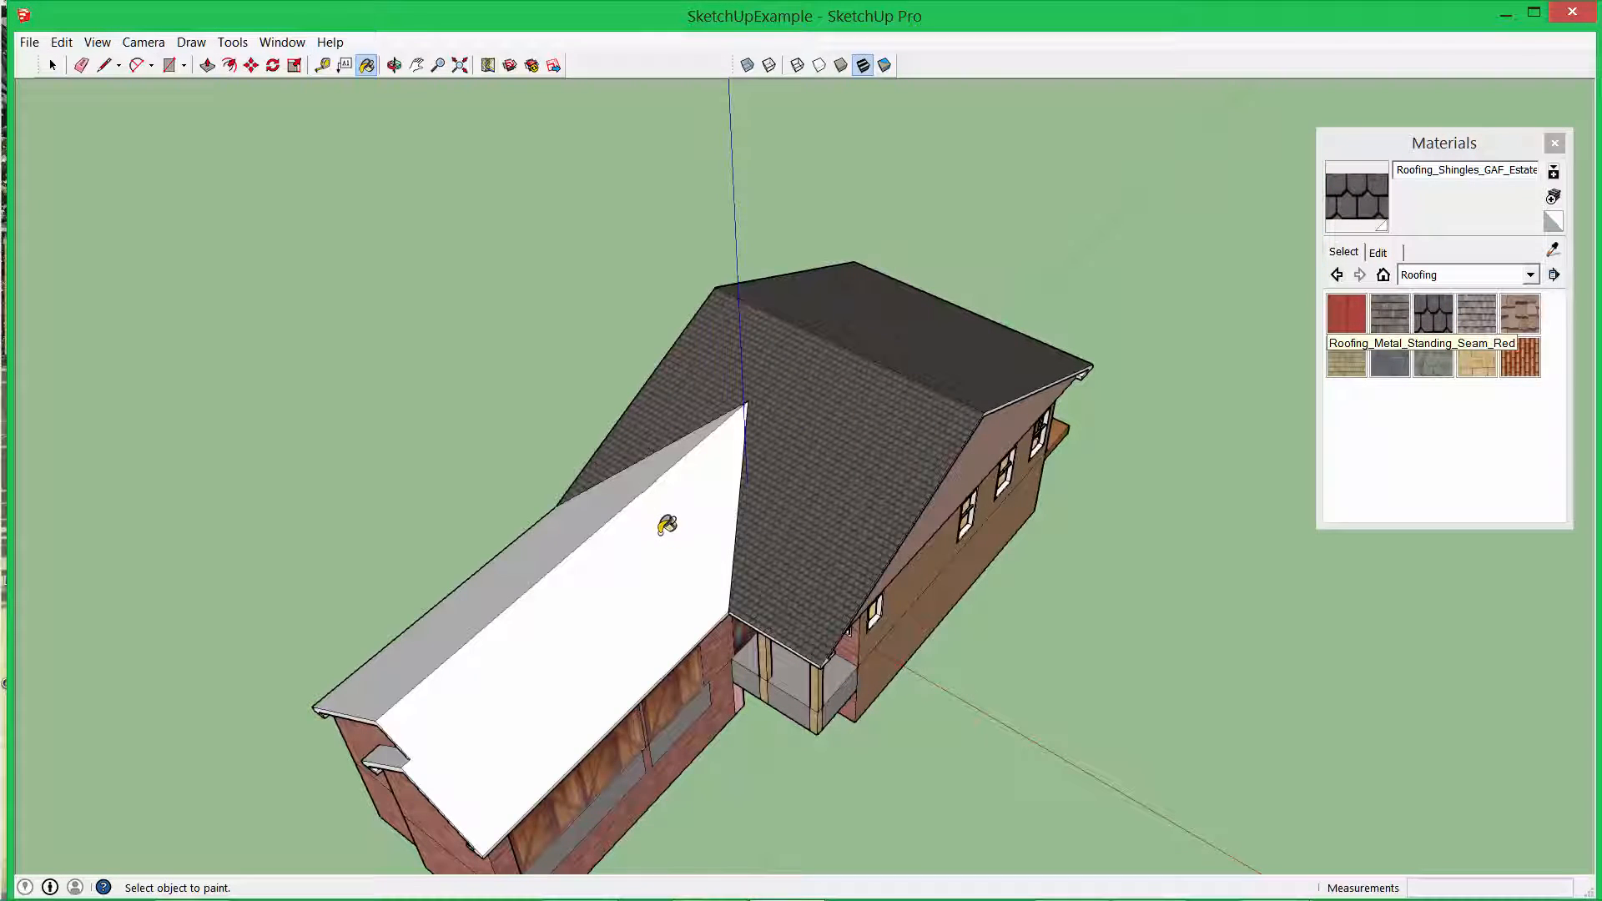
pyautogui.click(663, 524)
pyautogui.click(548, 519)
# Select the whole shingled house and intersect its faces with the selection.
pyautogui.moveTo(576, 659)
pyautogui.mouseDown(button='middle')
pyautogui.moveTo(611, 532)
pyautogui.moveTo(659, 182)
pyautogui.moveTo(973, 468)
pyautogui.moveTo(432, 500)
pyautogui.moveTo(202, 252)
pyautogui.mouseUp(button='middle')
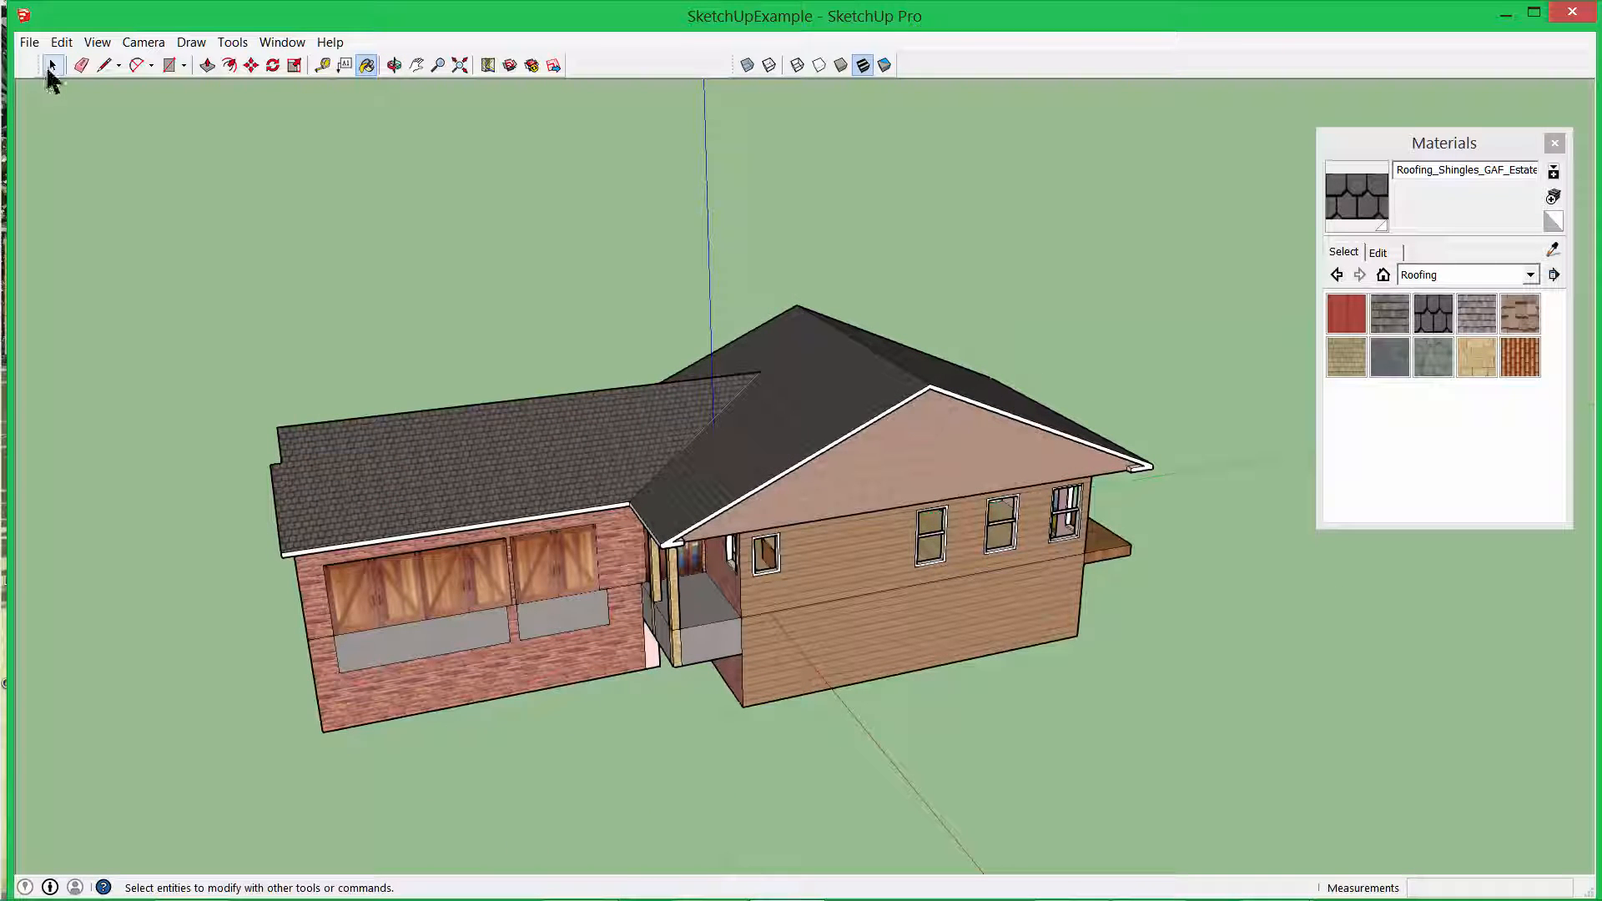
pyautogui.hotkey('ctrl', 'a')
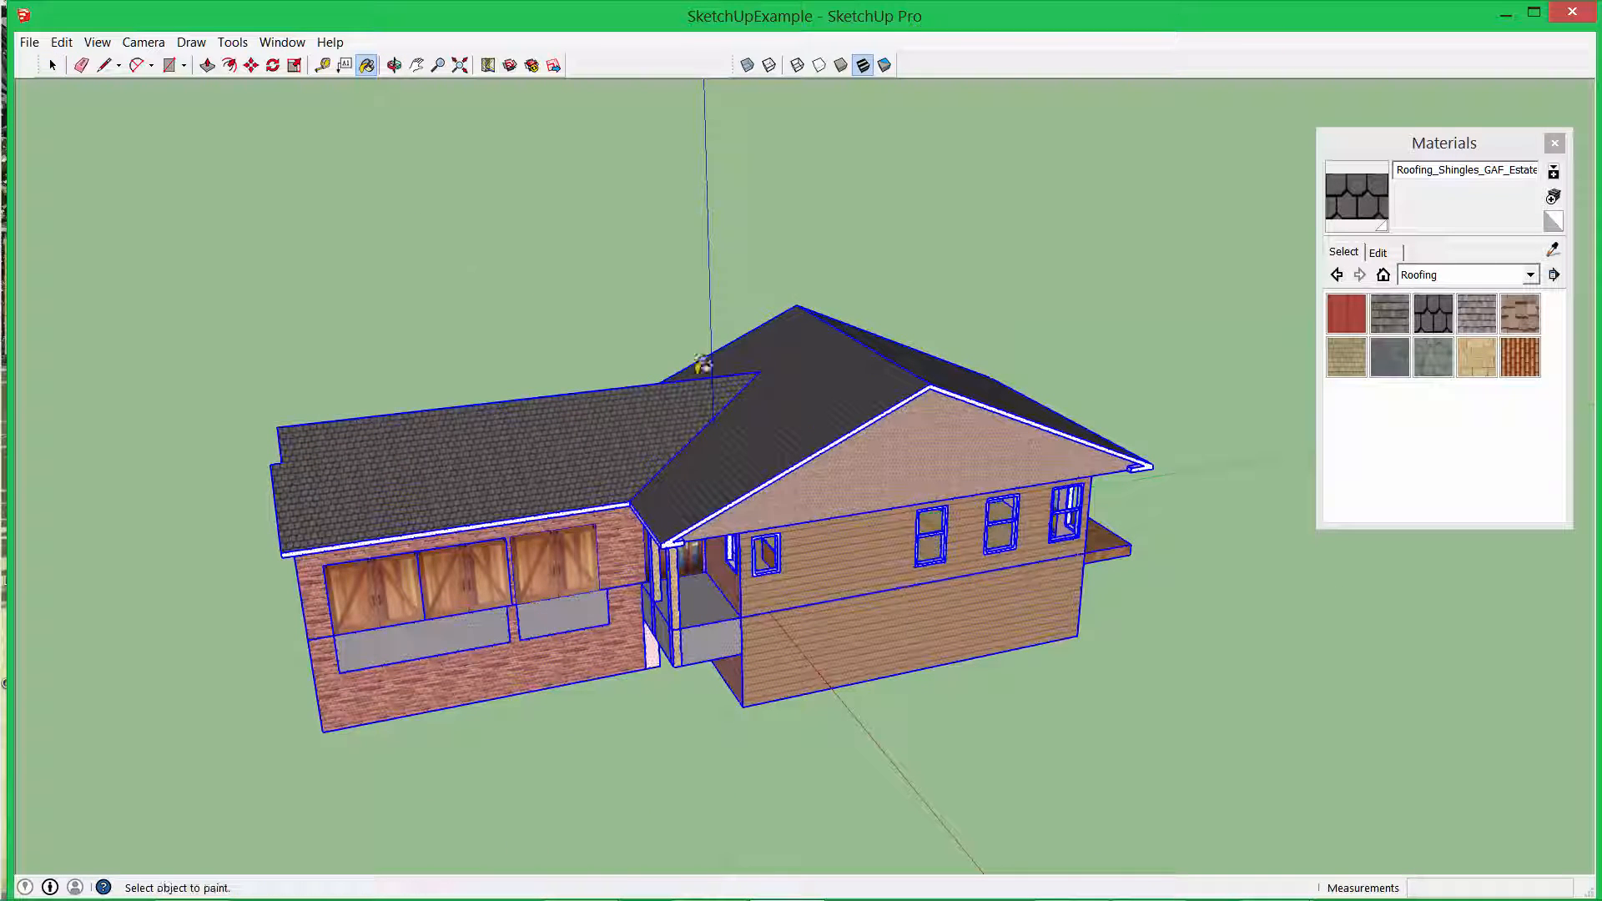
pyautogui.rightClick(813, 424)
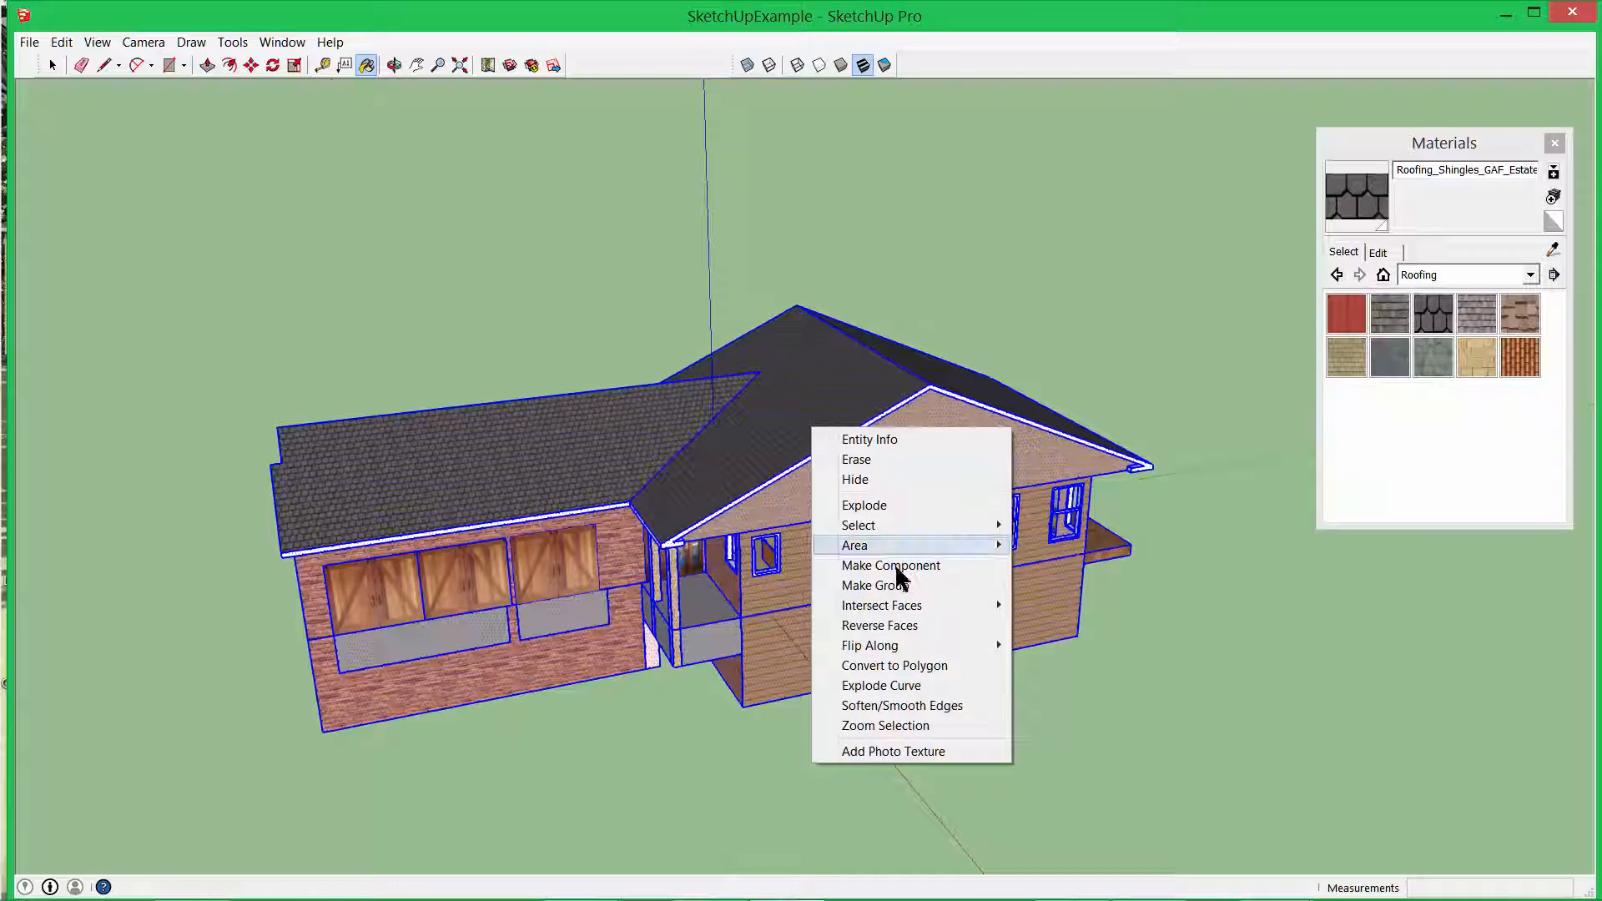
pyautogui.click(1031, 625)
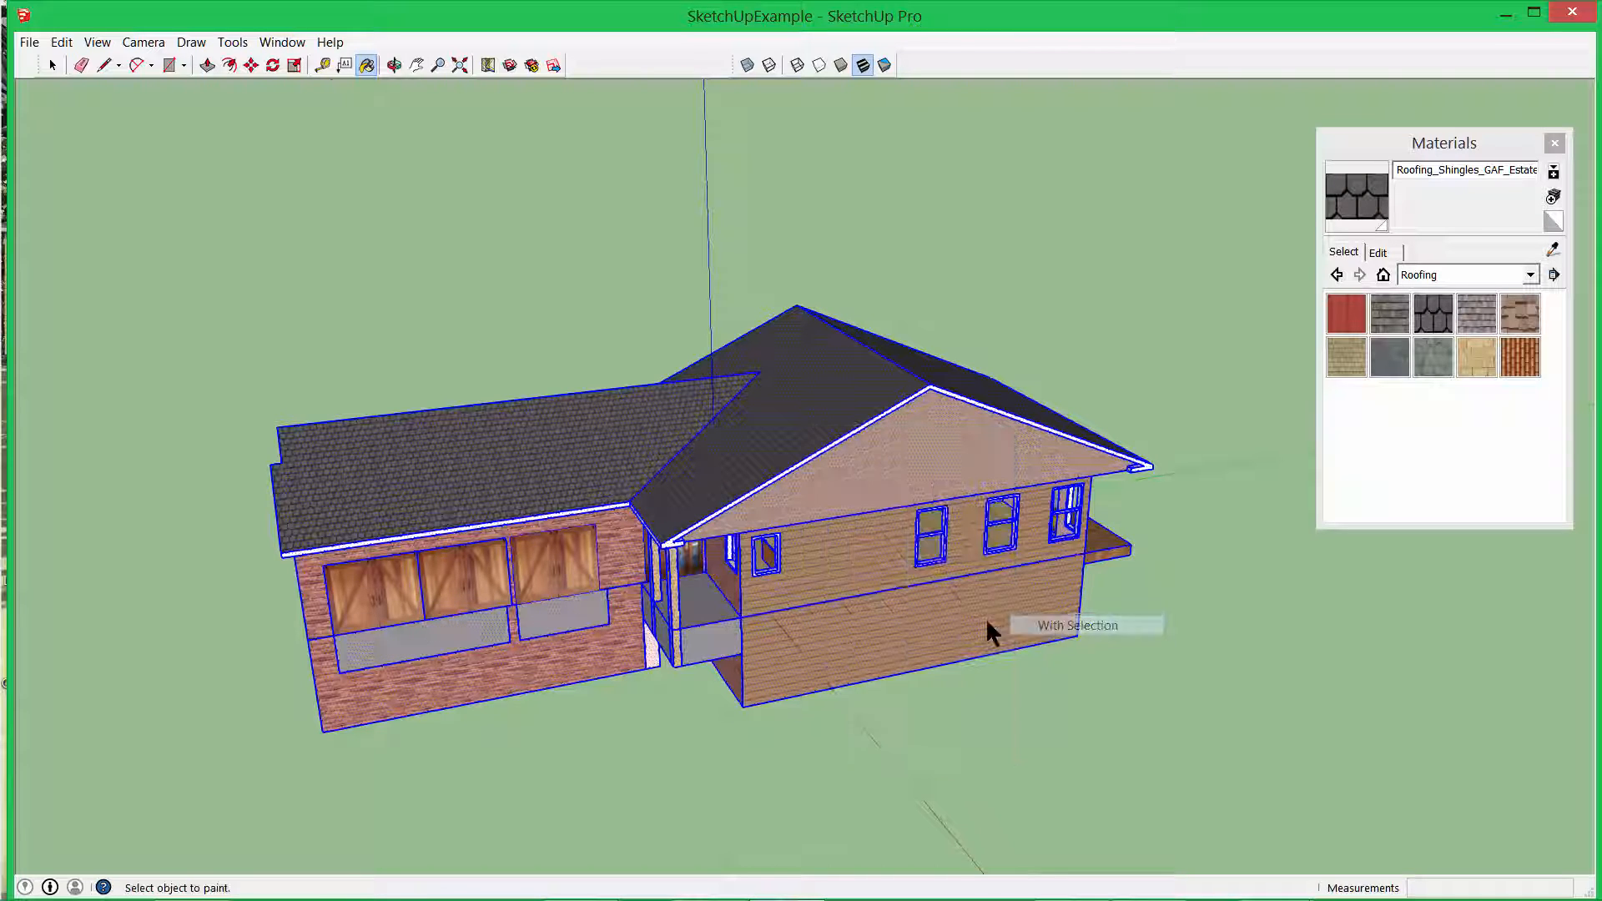
pyautogui.moveTo(862, 565); pyautogui.dragTo(958, 611, button='middle')
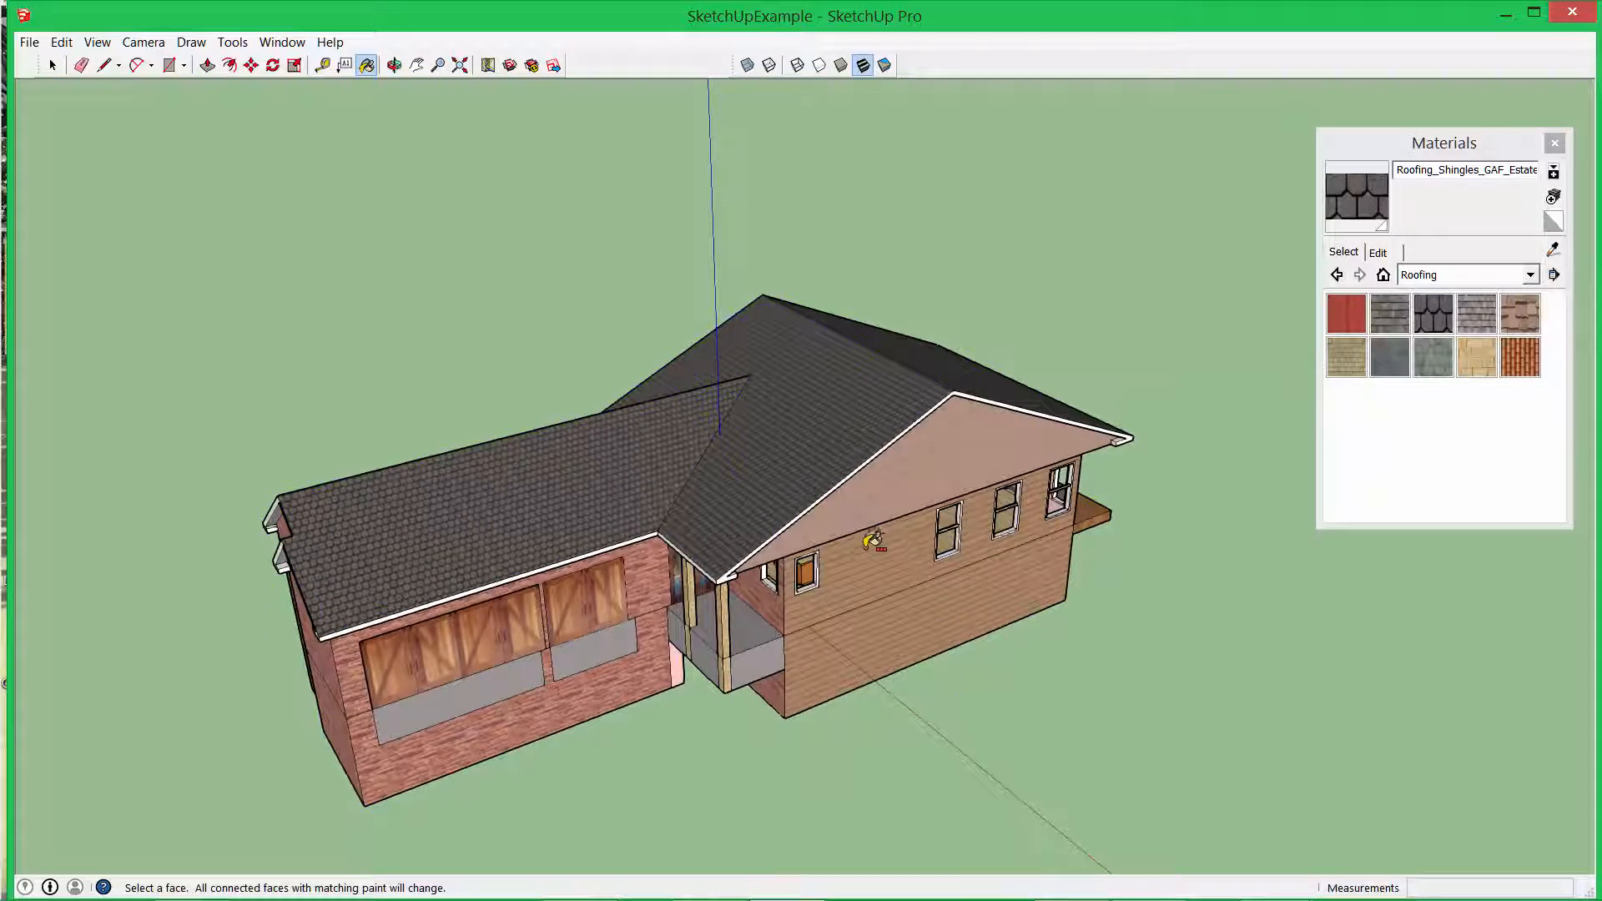
# Select the entire house model and make it a group.
pyautogui.hotkey('ctrl', 'a')
pyautogui.rightClick(844, 482)
pyautogui.click(913, 630)
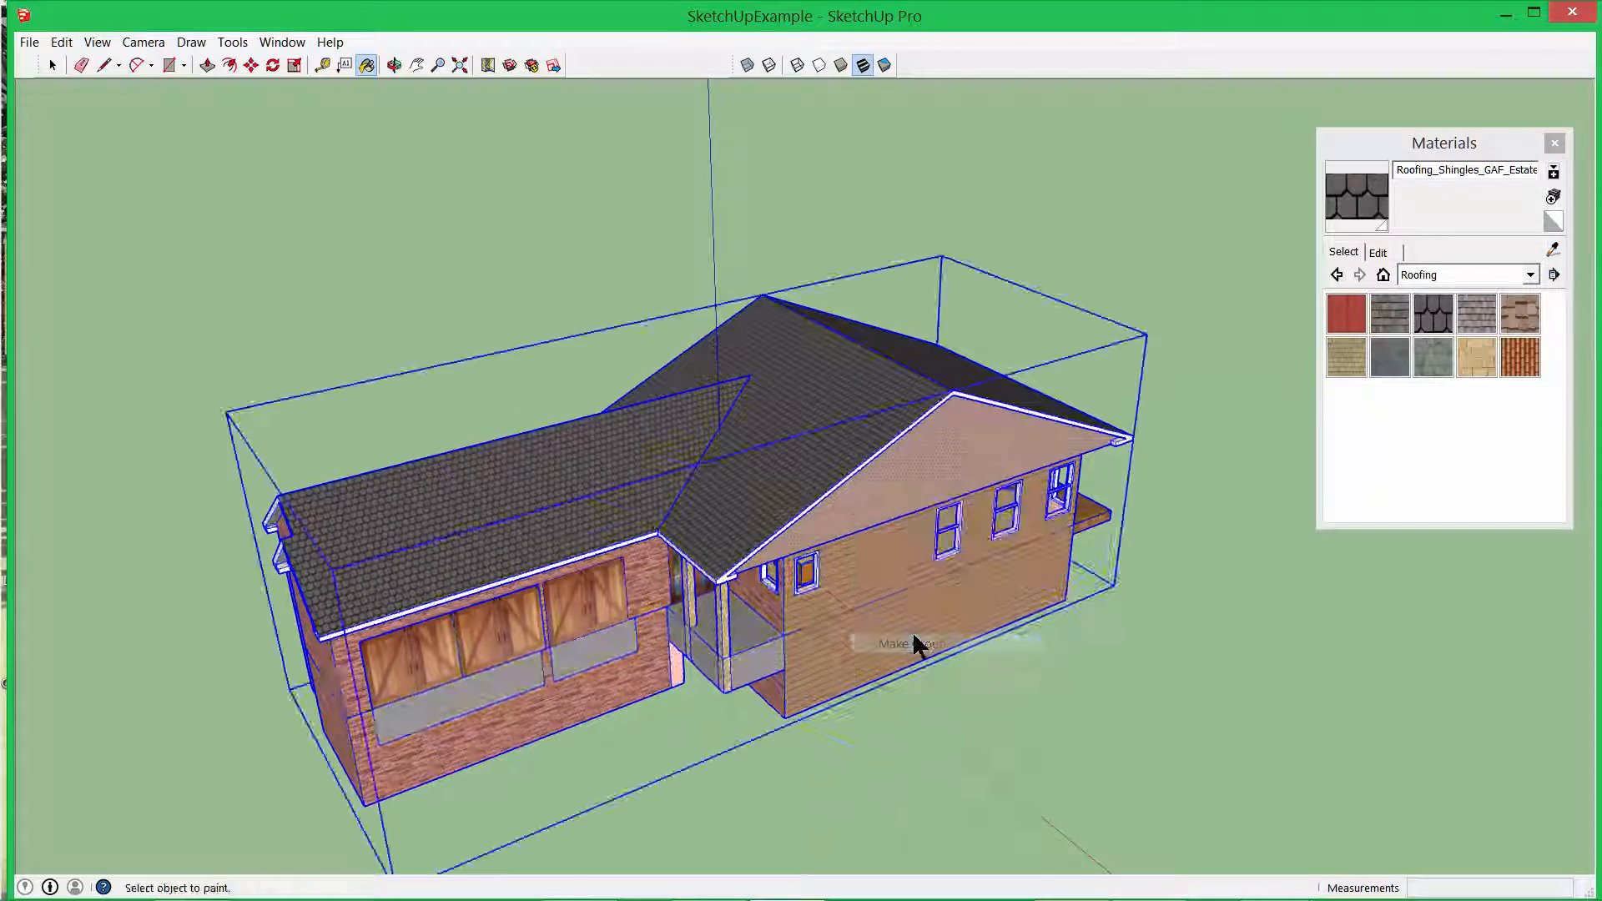
pyautogui.moveTo(913, 630)
pyautogui.mouseDown(button='middle')
pyautogui.moveTo(990, 420)
pyautogui.moveTo(1144, 501)
pyautogui.moveTo(1116, 679)
pyautogui.moveTo(667, 500)
pyautogui.moveTo(154, 326)
pyautogui.moveTo(172, 440)
pyautogui.moveTo(1034, 504)
pyautogui.moveTo(1029, 615)
pyautogui.mouseUp(button='middle')
pyautogui.press('b')
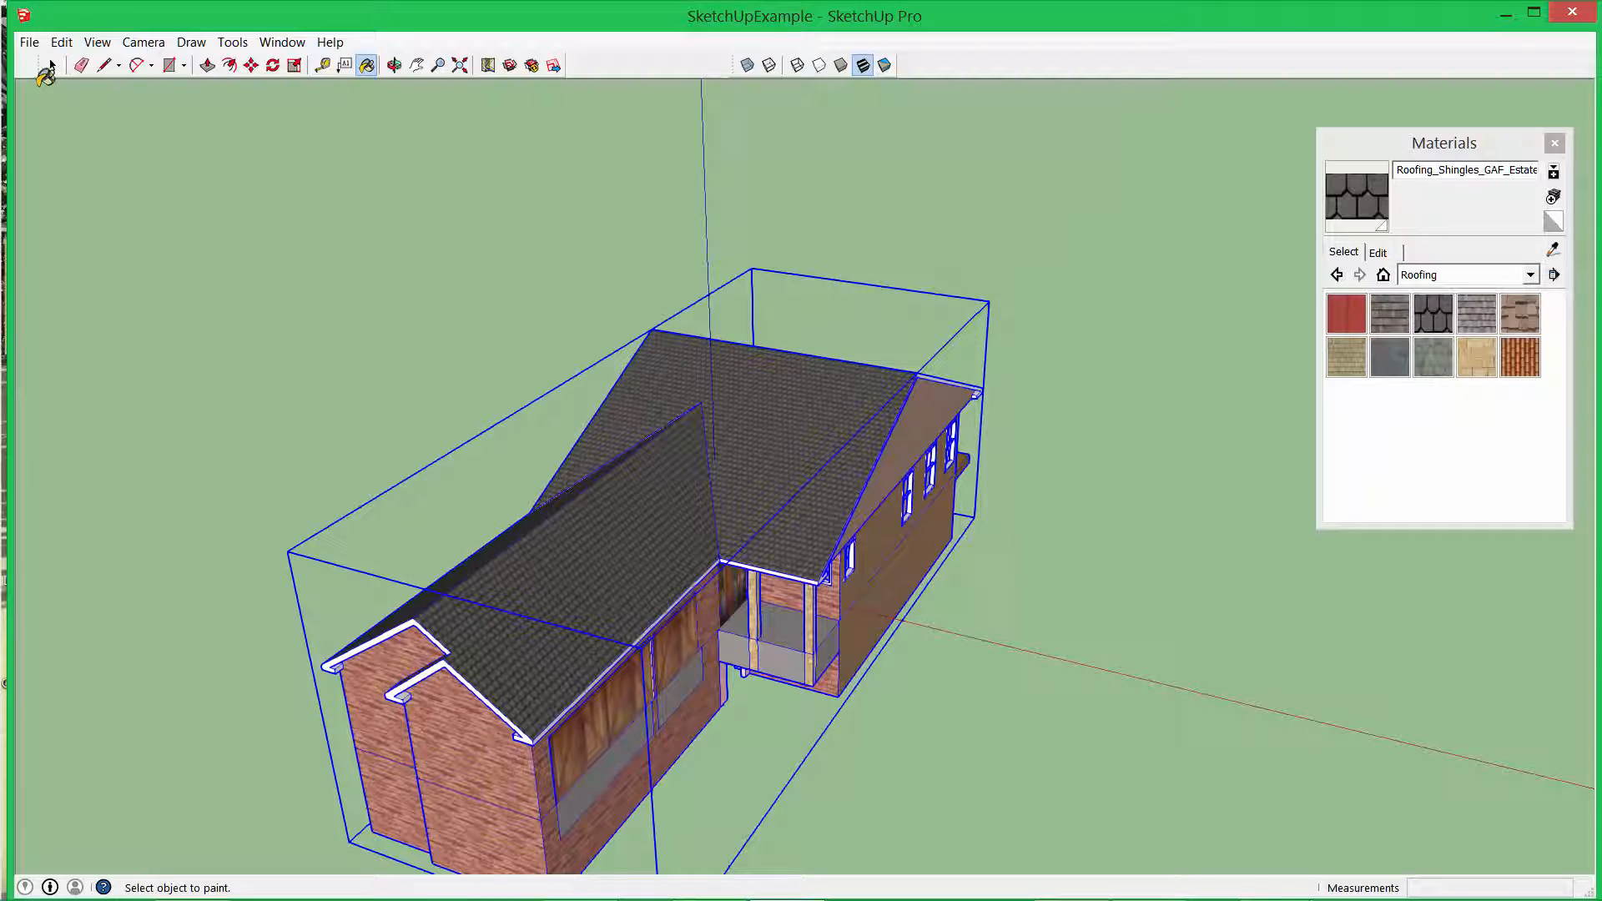
# Save the model under the new file name SketchUpGL_PatioHome as a SketchUp model.
pyautogui.click(30, 43)
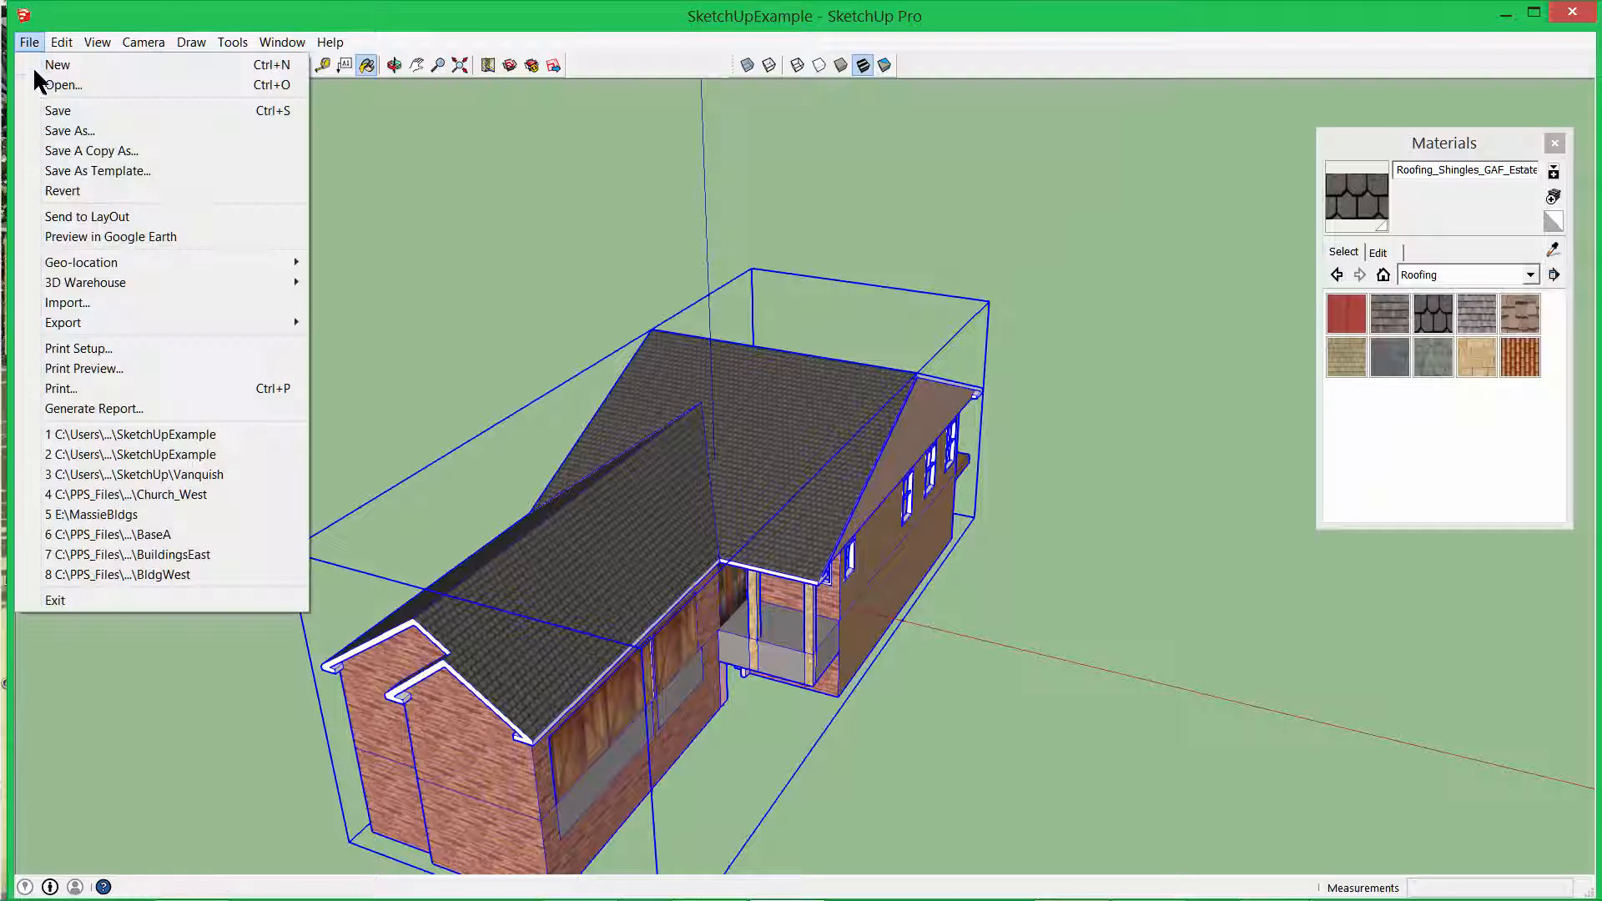
pyautogui.click(43, 130)
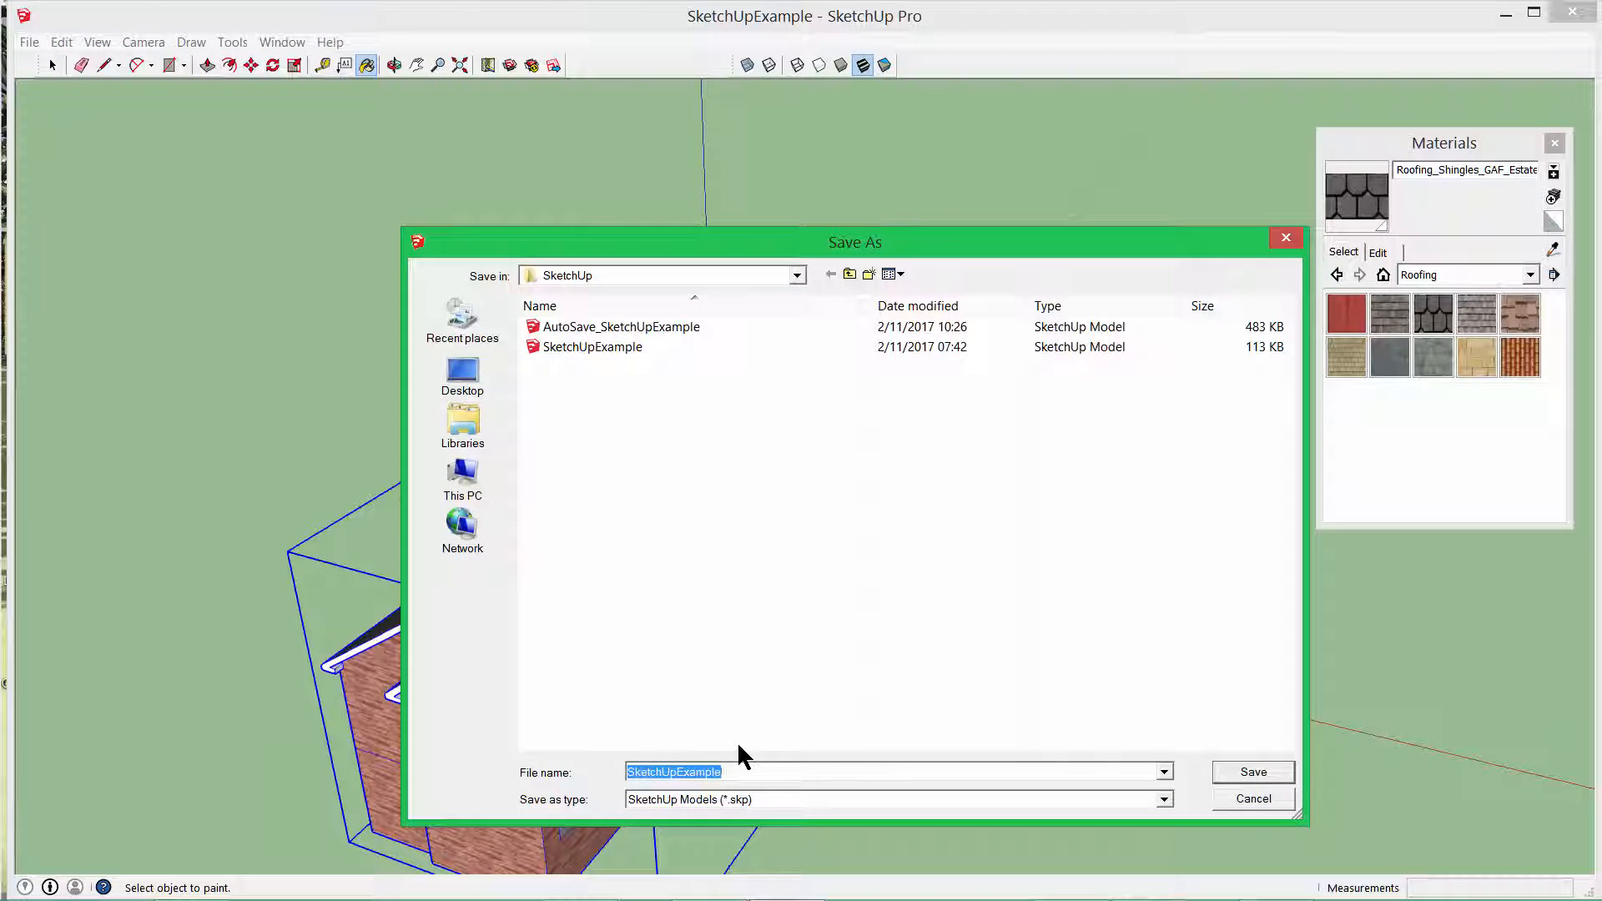
pyautogui.press('BackSpace')
pyautogui.write('SketchUpGL_PatioHo')
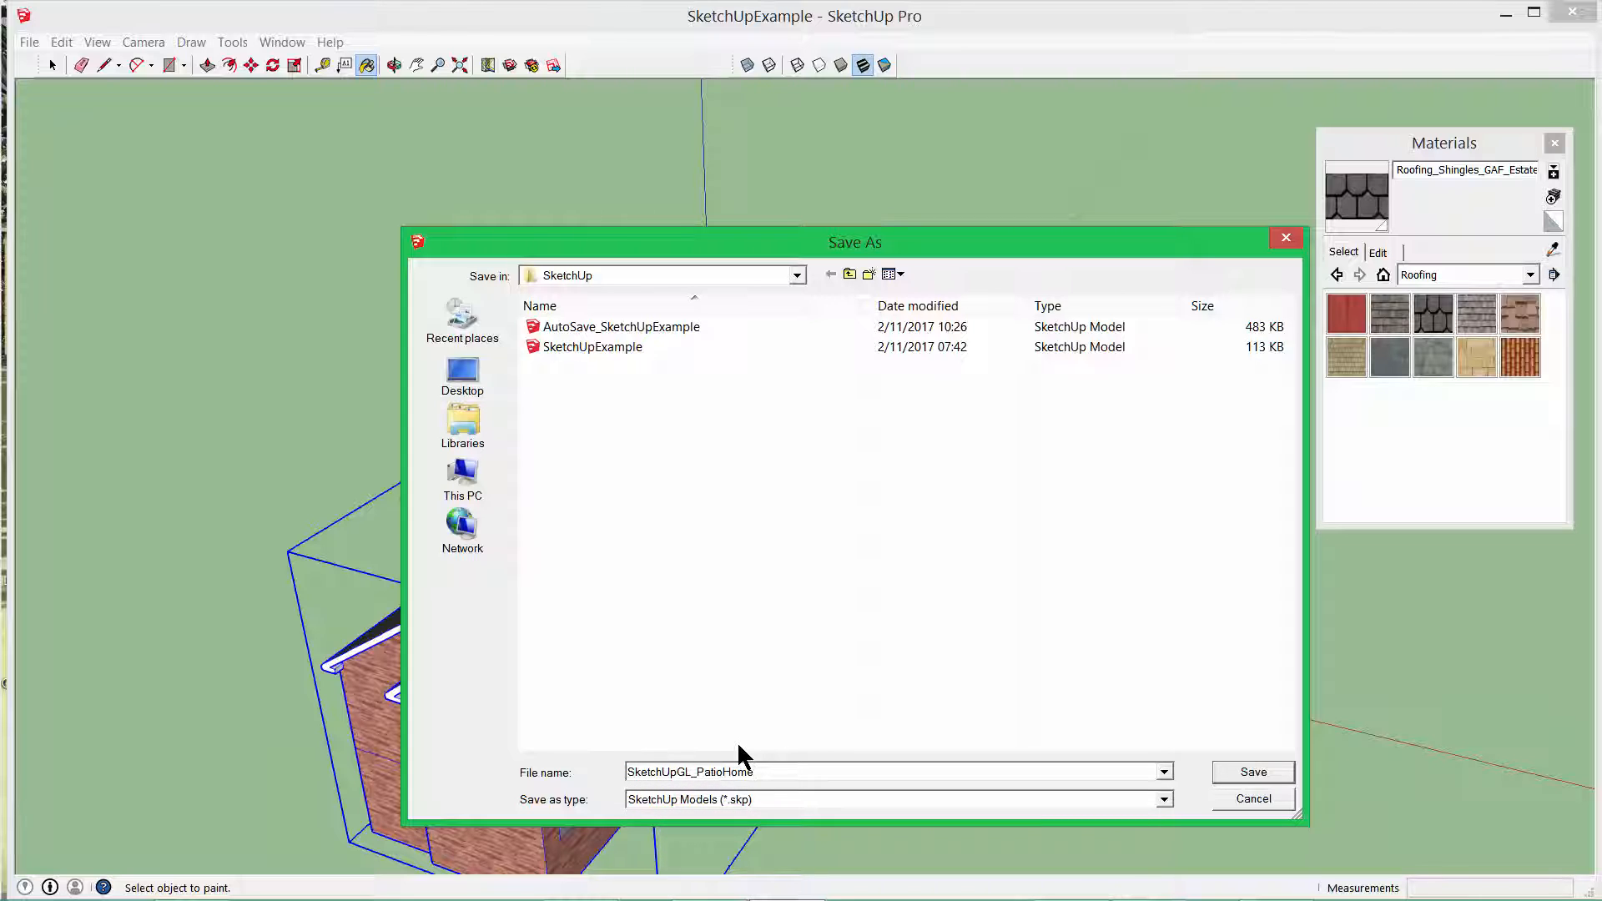
pyautogui.press('Return')
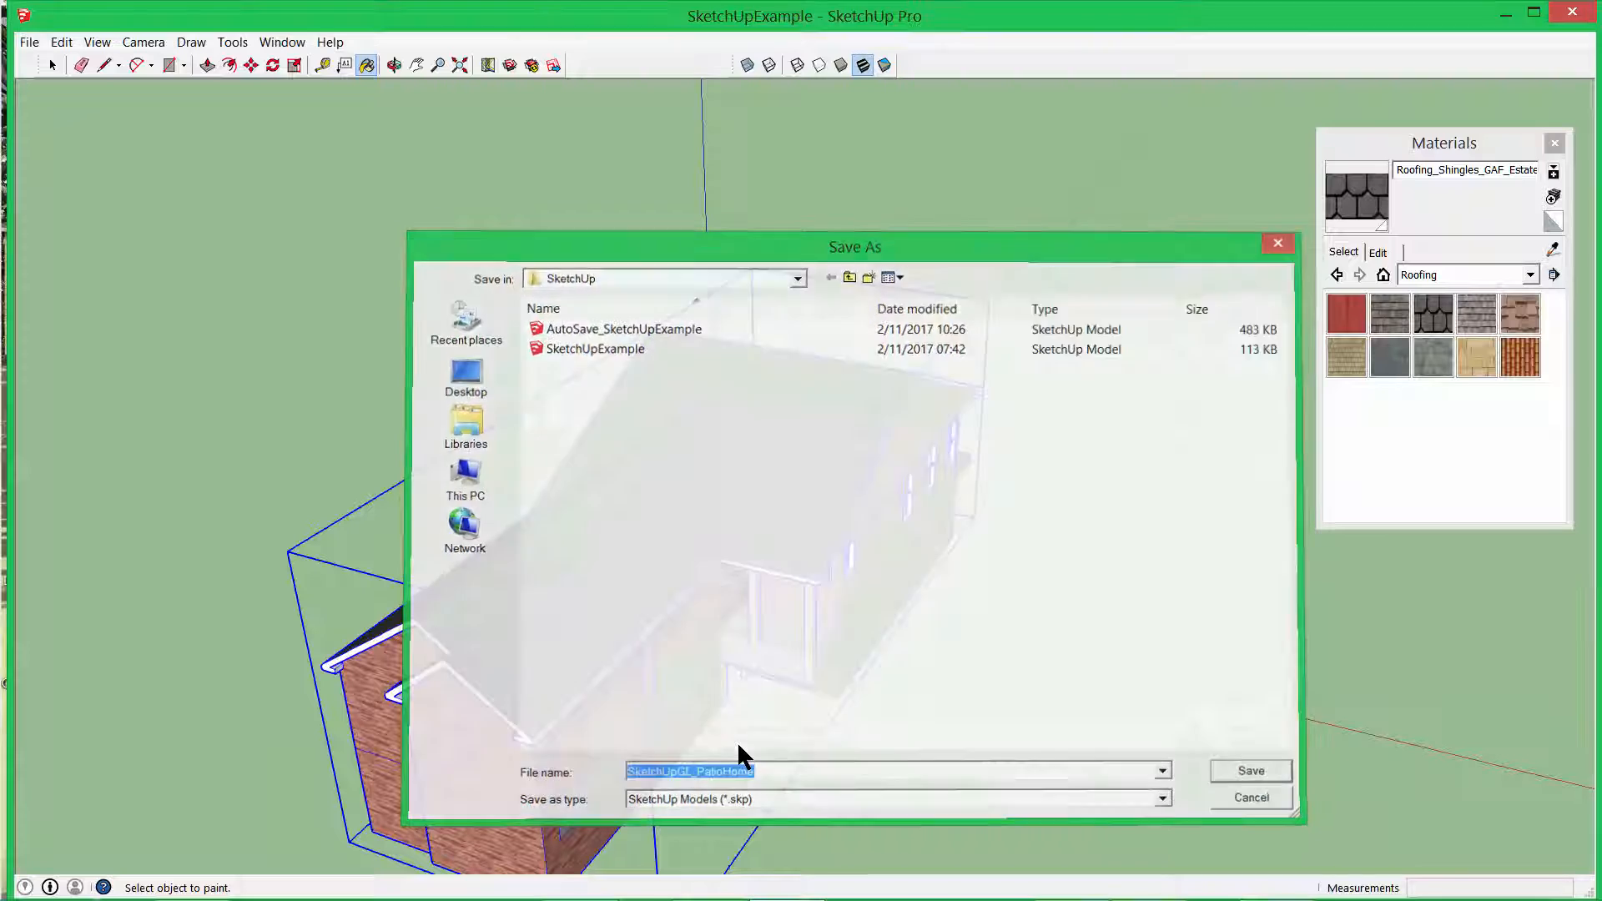
# Flip the whole house group along the group's red axis to mirror the building.
pyautogui.rightClick(633, 520)
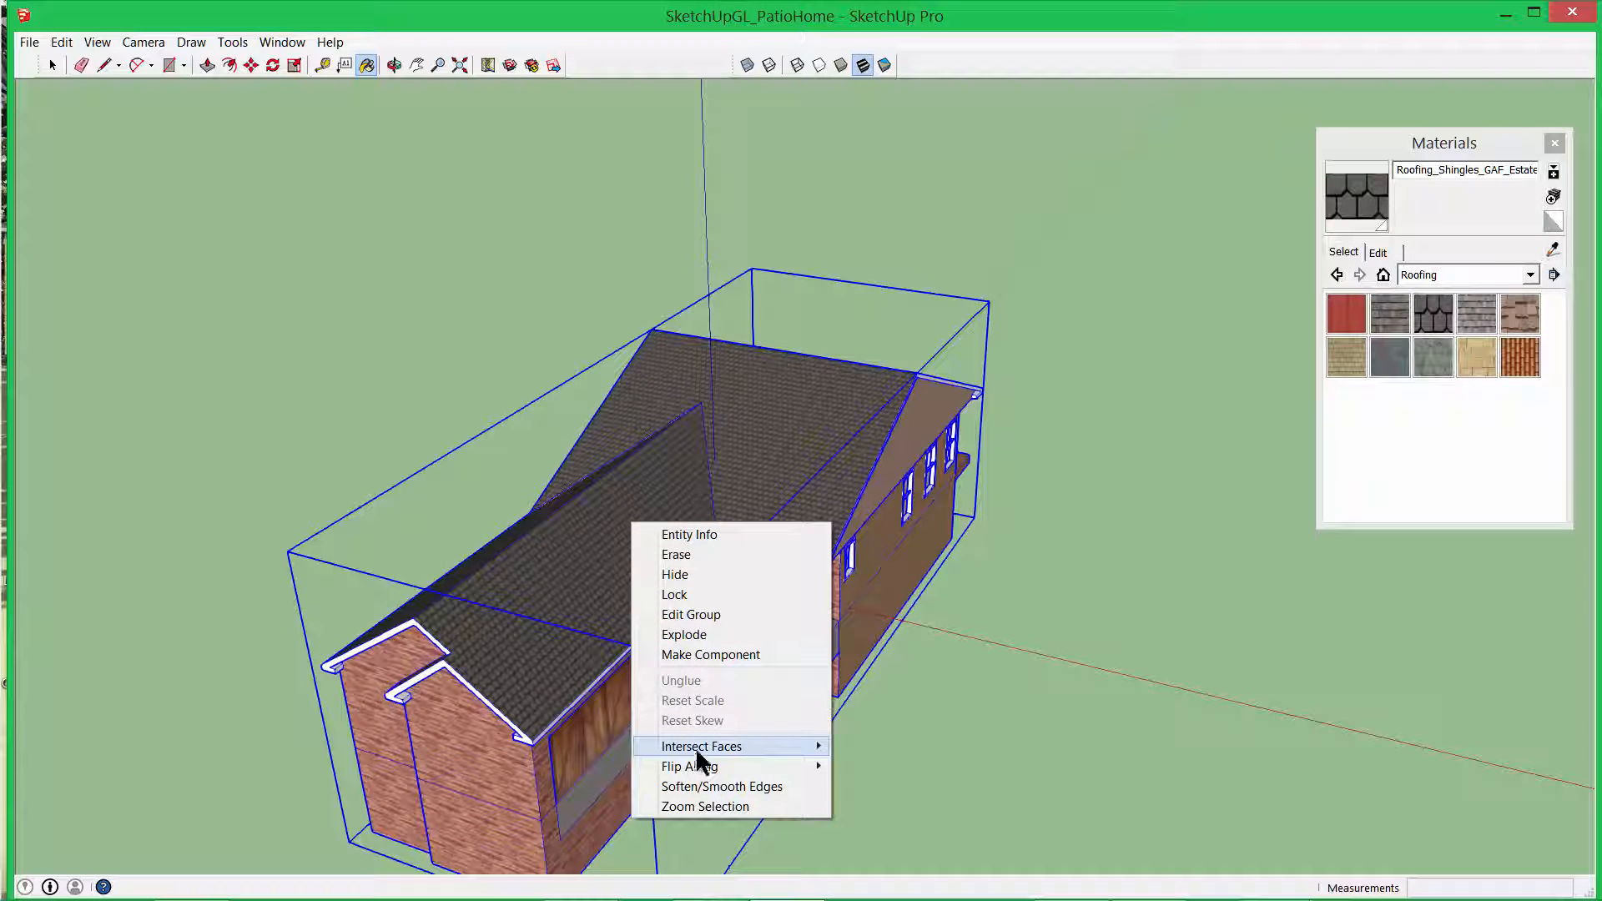
pyautogui.moveTo(739, 766)
pyautogui.click(877, 766)
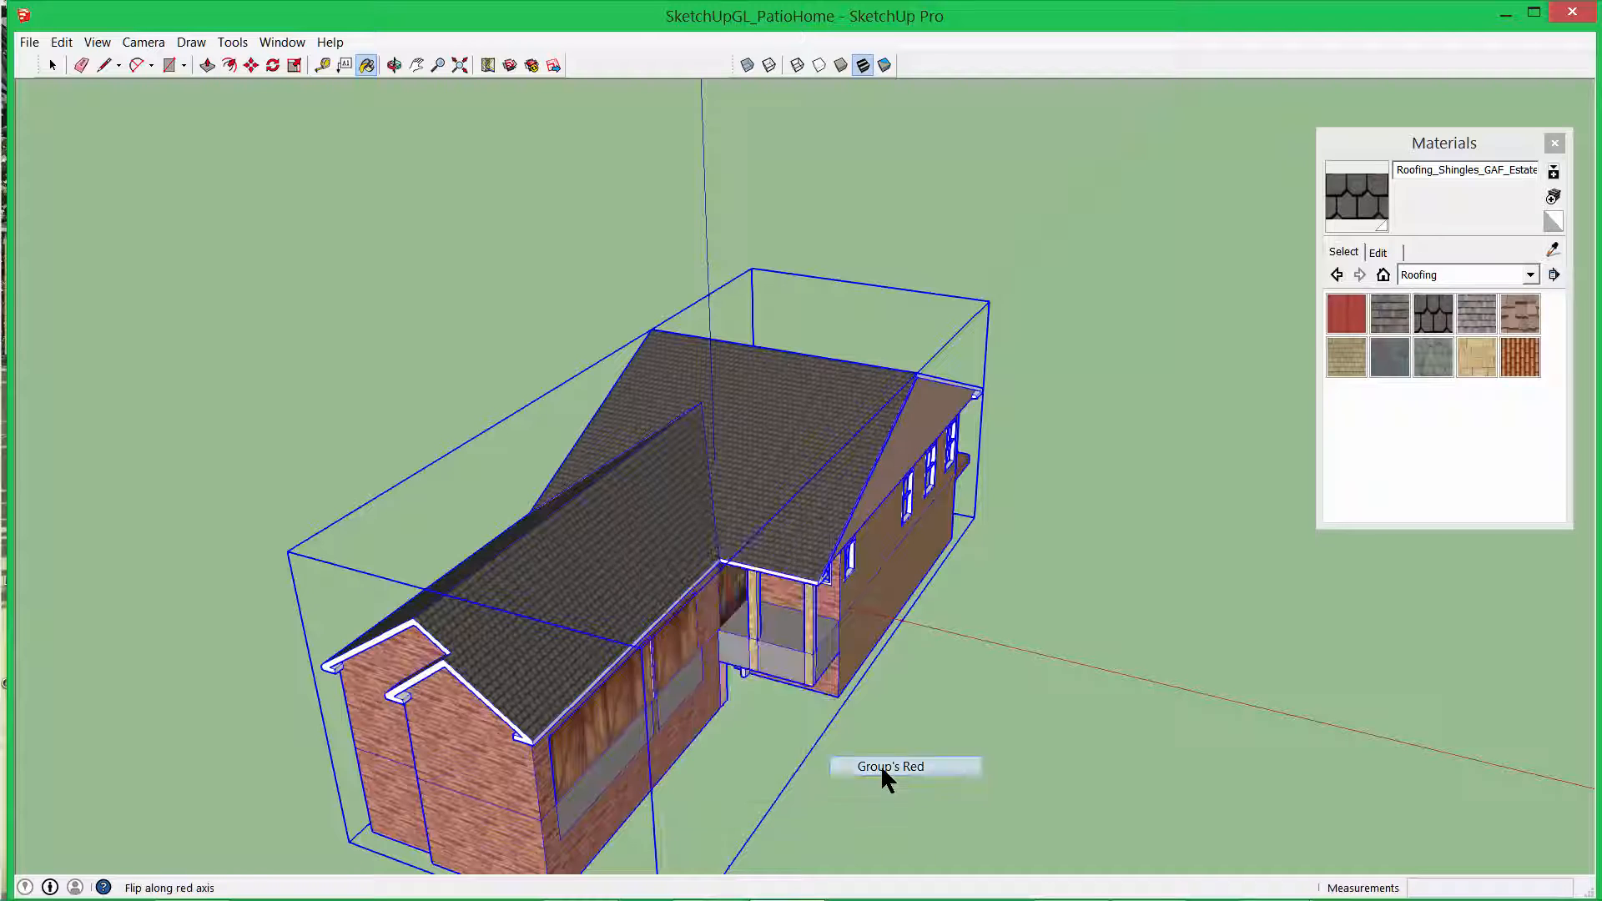
# Explode the mirrored house group and intersect the faces of its selected geometry.
pyautogui.moveTo(715, 734); pyautogui.dragTo(919, 608, button='middle')
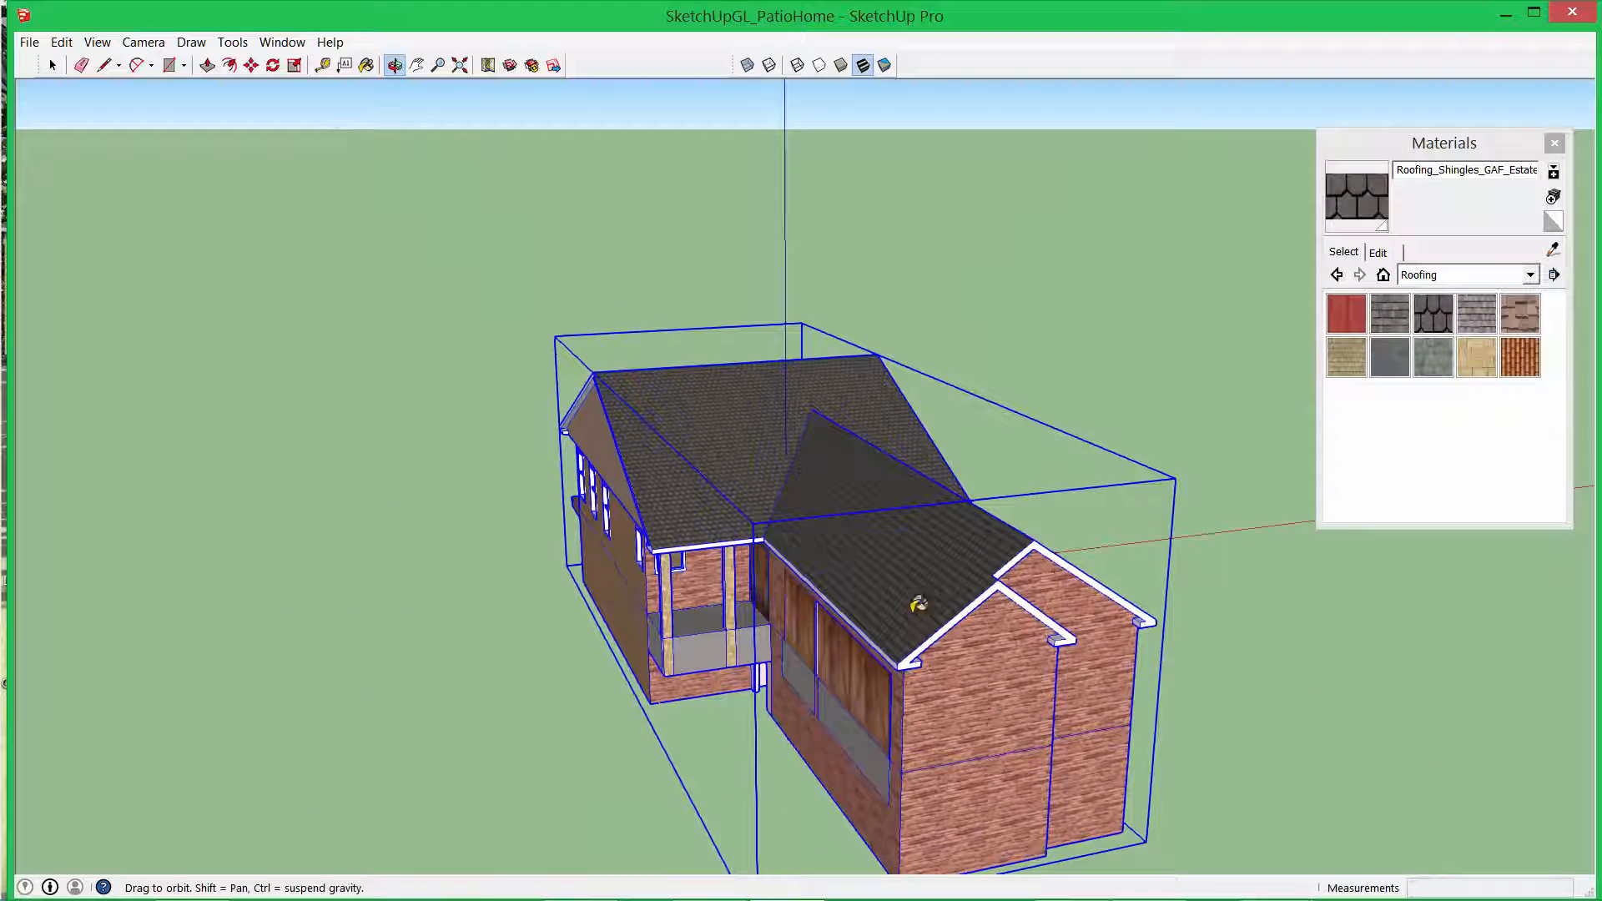
pyautogui.rightClick(793, 483)
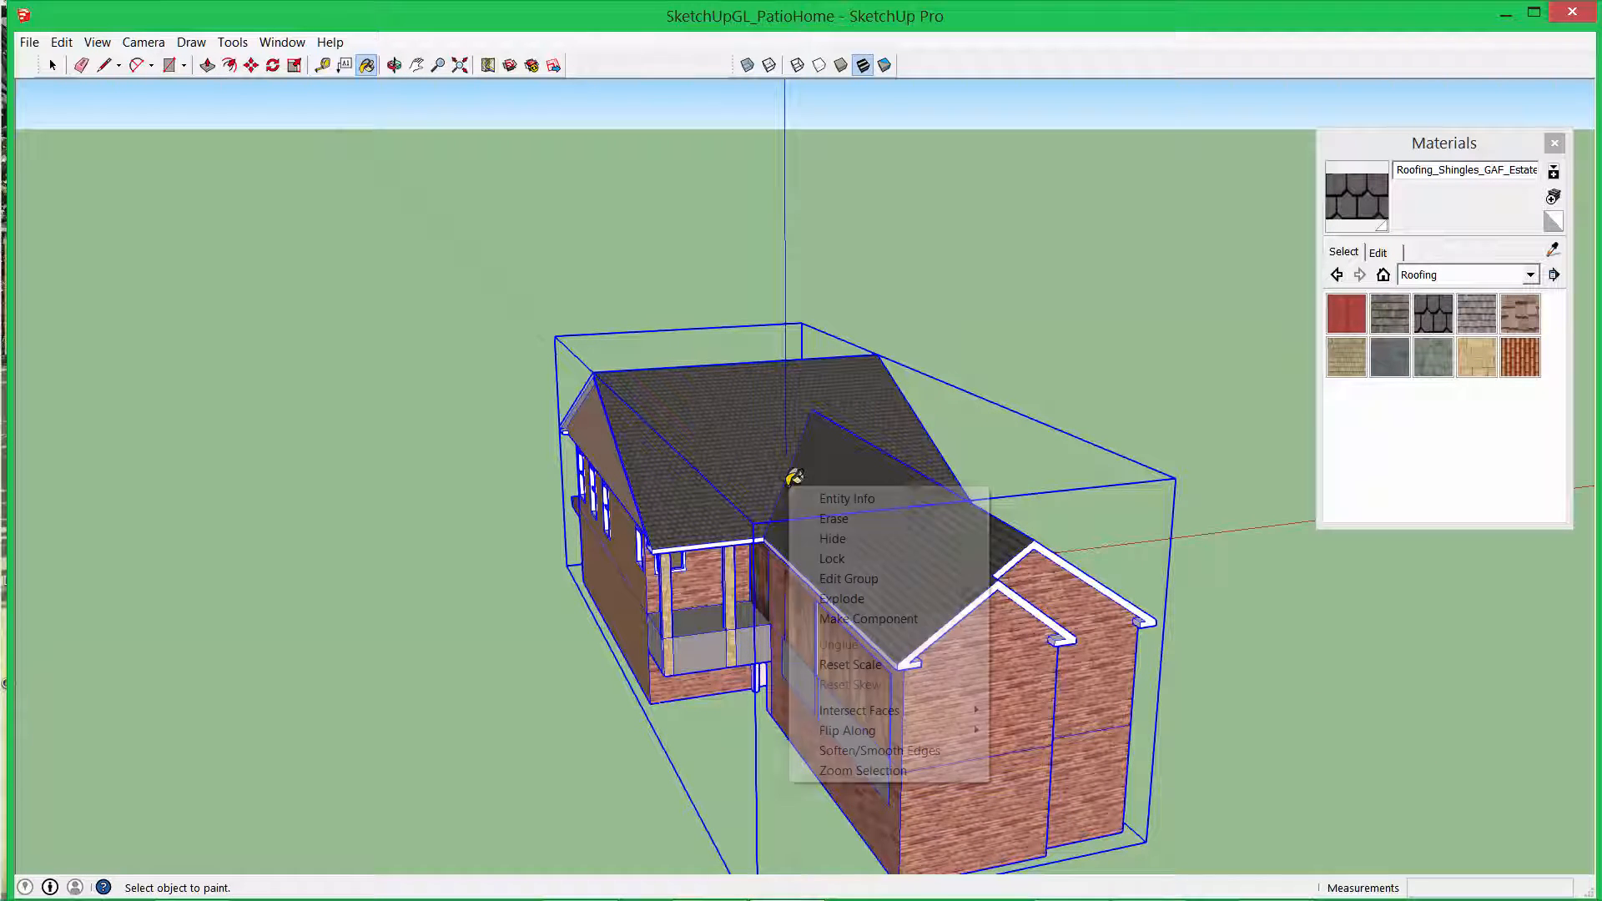
pyautogui.click(826, 598)
pyautogui.rightClick(750, 448)
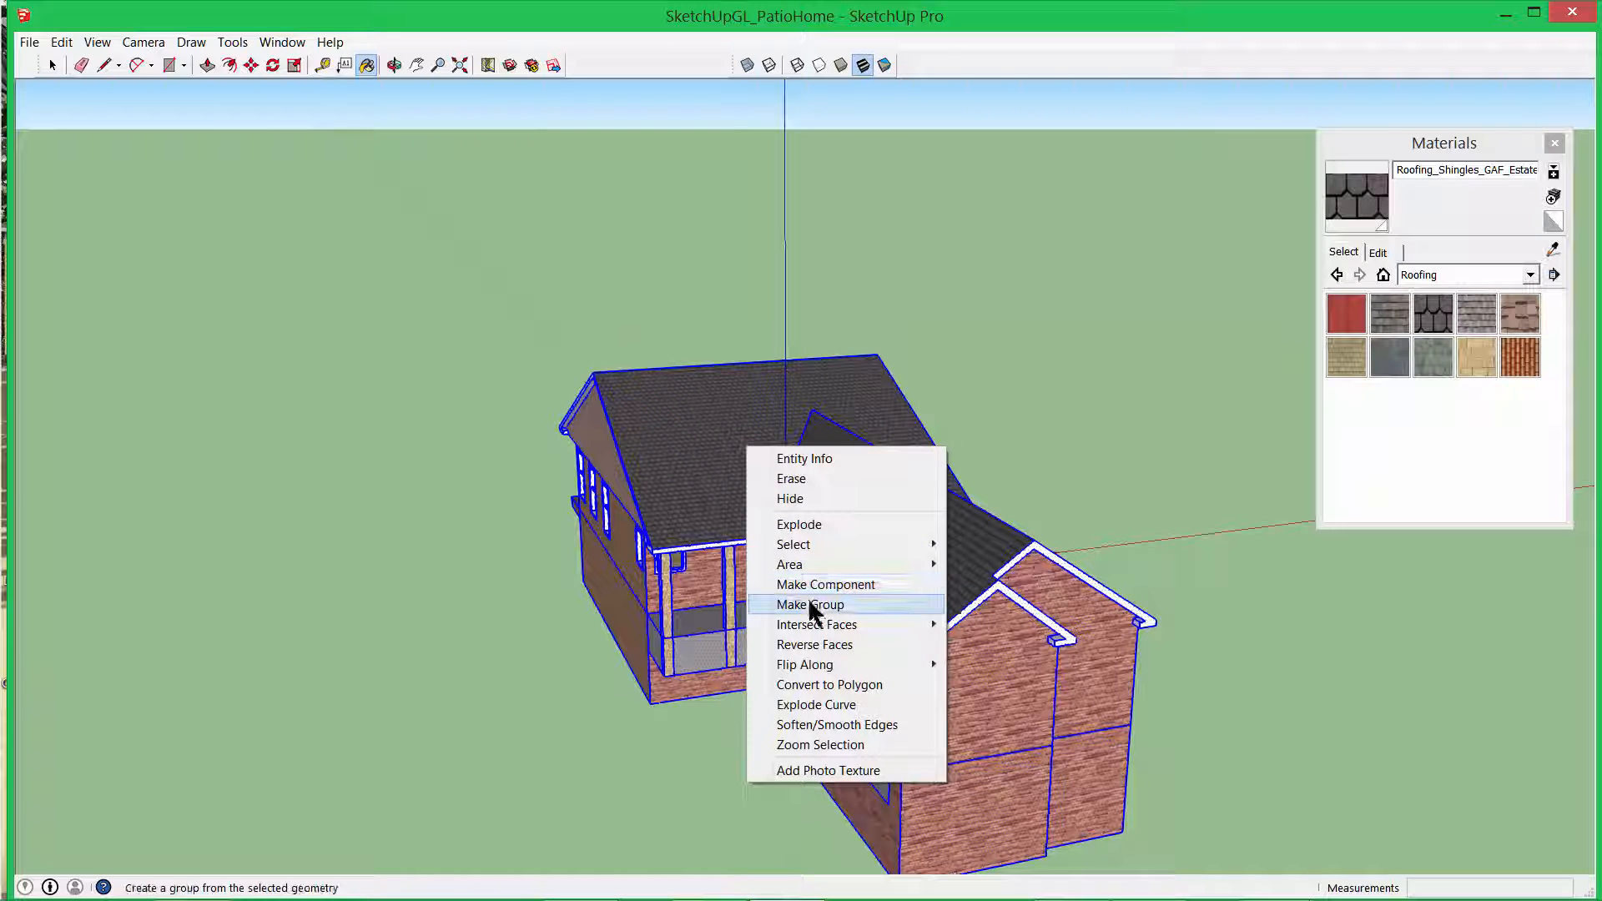
pyautogui.moveTo(816, 626)
pyautogui.click(979, 641)
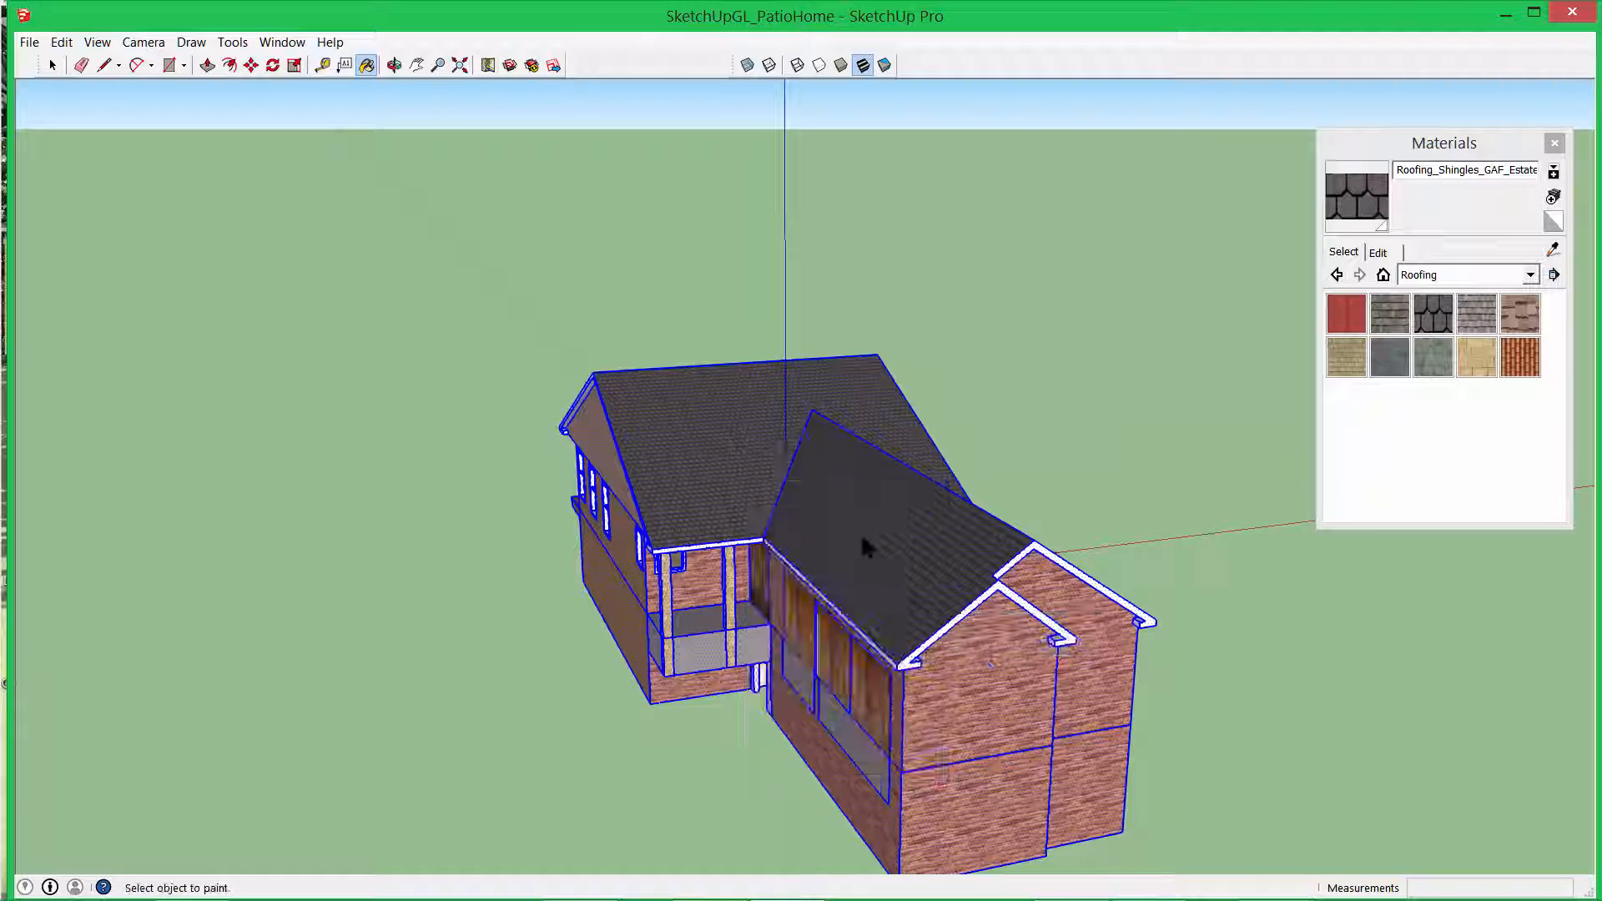
# Select all the geometry of the mirrored house and make it a group again.
pyautogui.hotkey('ctrl', 'a')
pyautogui.rightClick(813, 490)
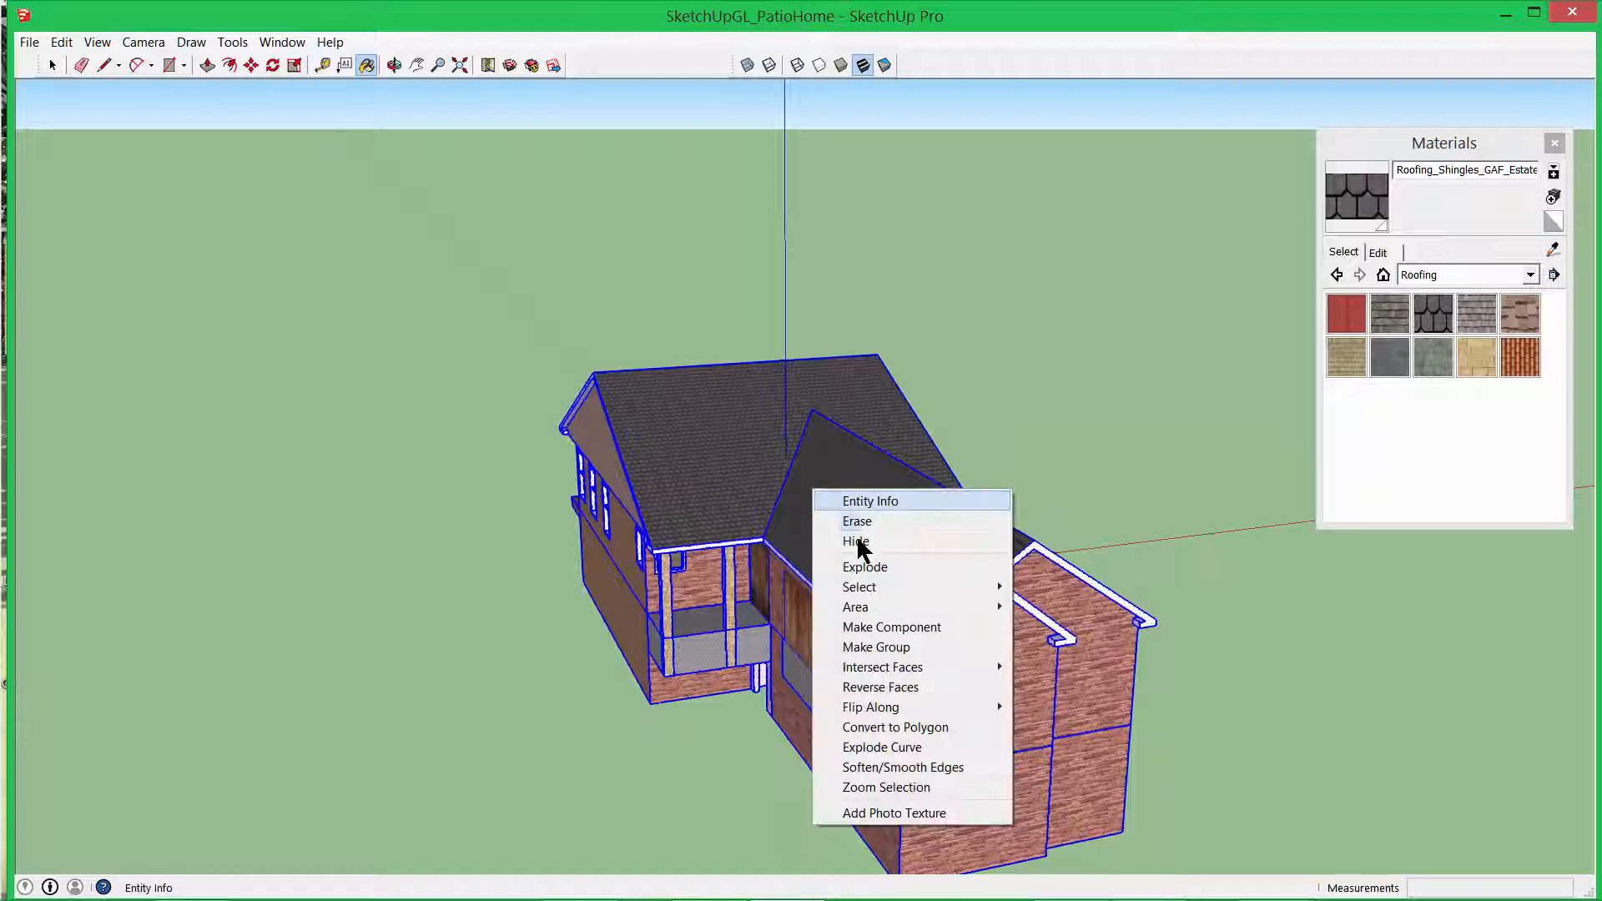
pyautogui.click(883, 648)
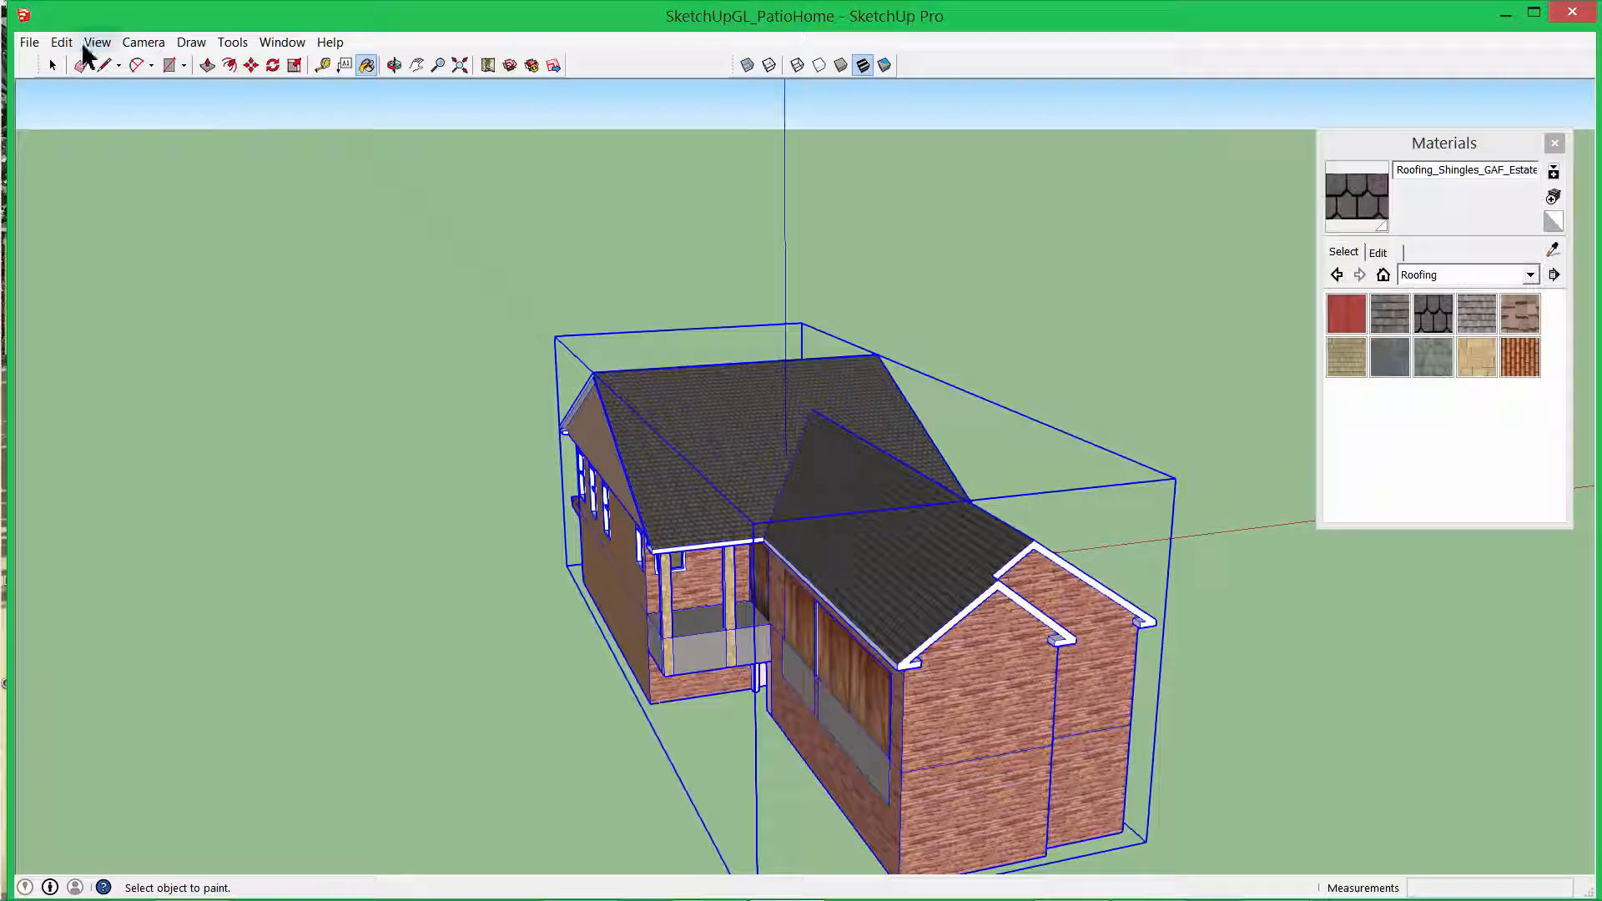
# Save the mirrored house as a separate SketchUp model named SketchUpGR_PatioHome in the SketchUp folder.
pyautogui.click(29, 41)
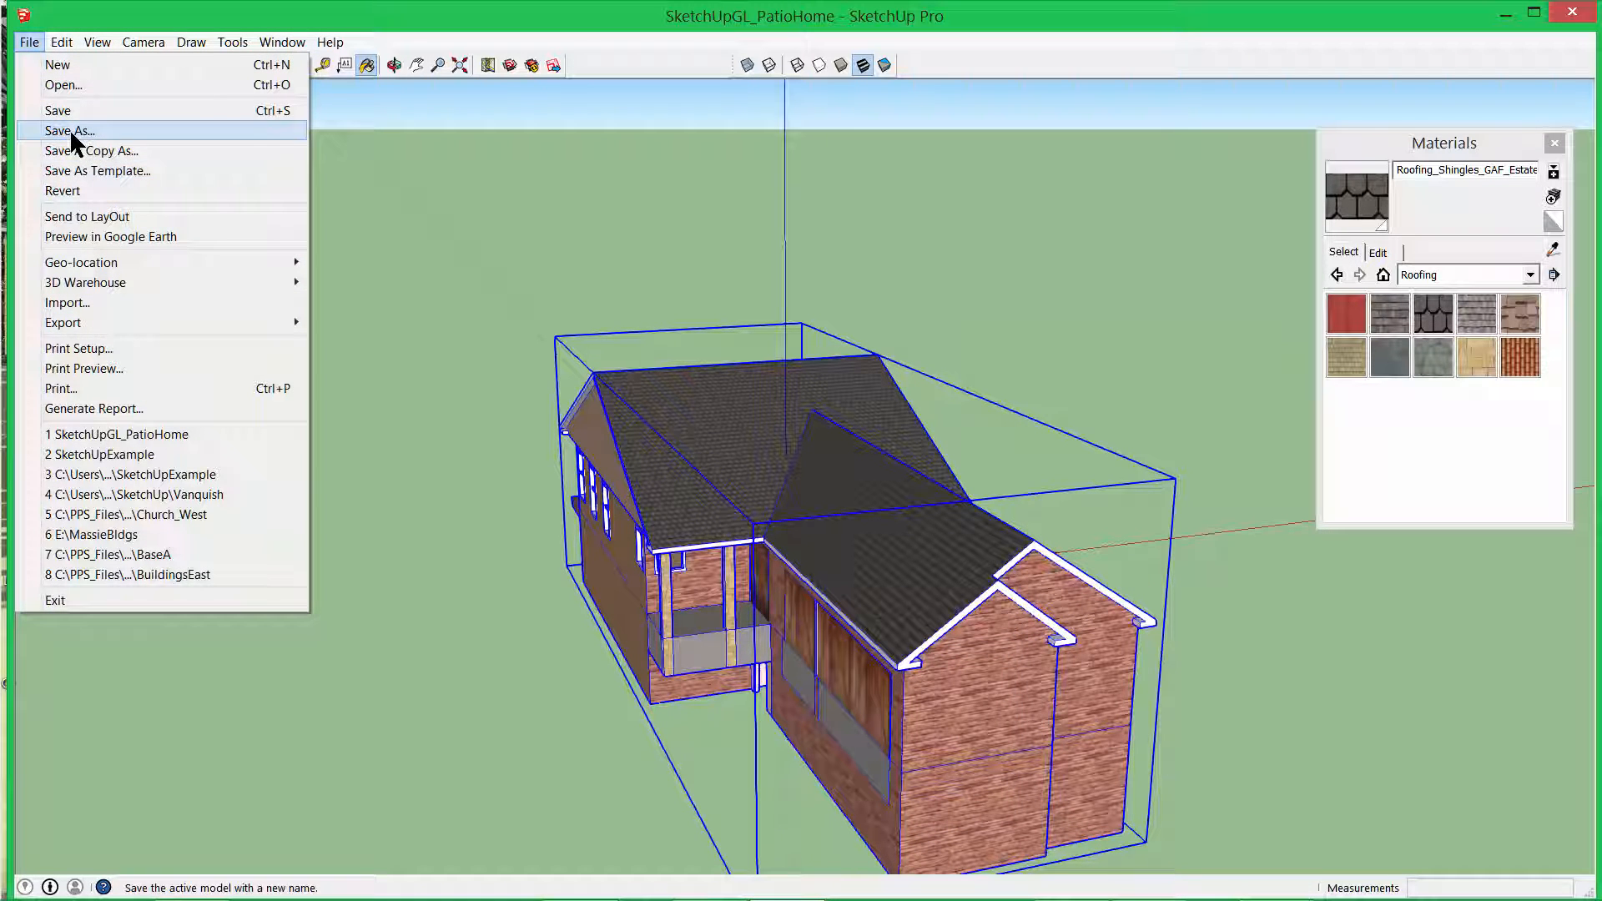
pyautogui.click(70, 131)
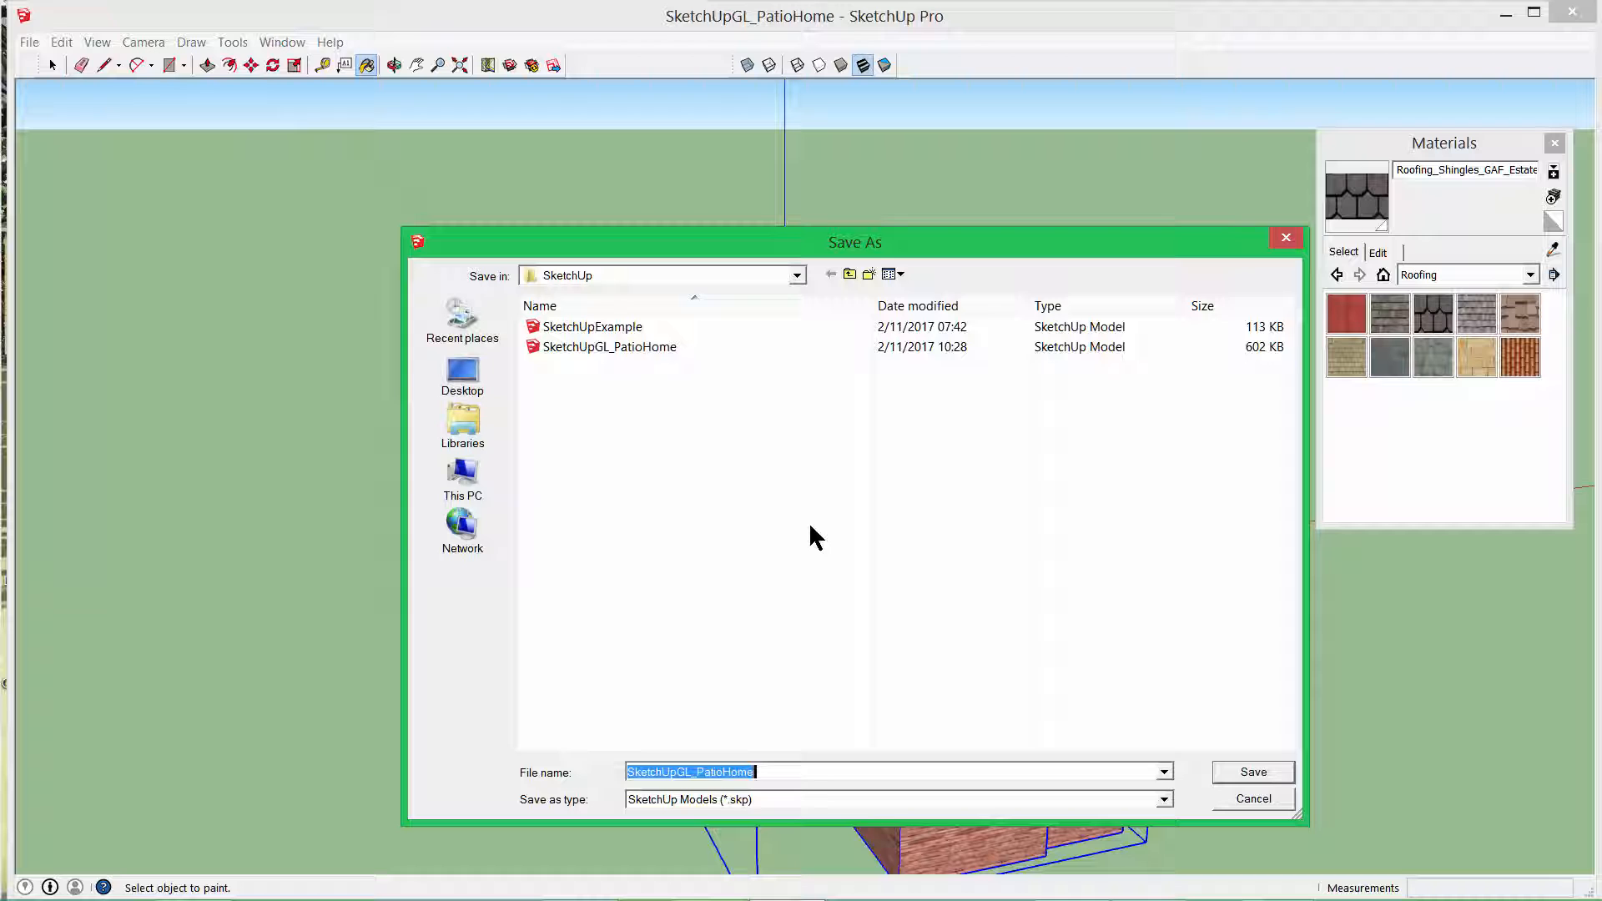
pyautogui.click(611, 347)
pyautogui.doubleClick(702, 772)
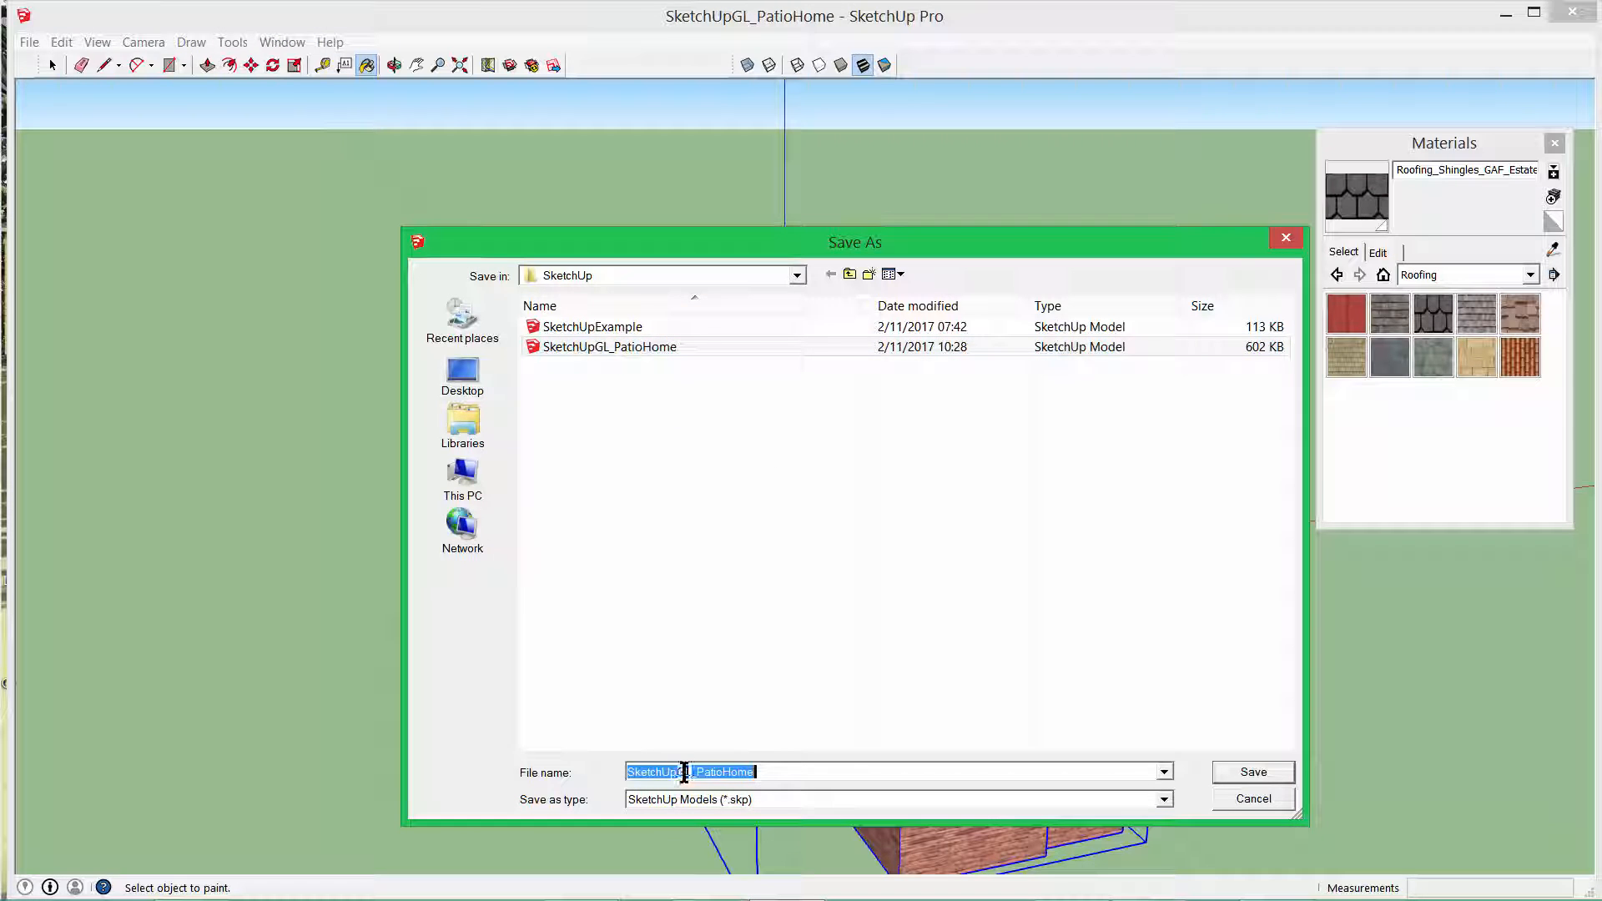
pyautogui.click(689, 772)
pyautogui.press('BackSpace')
pyautogui.write('R')
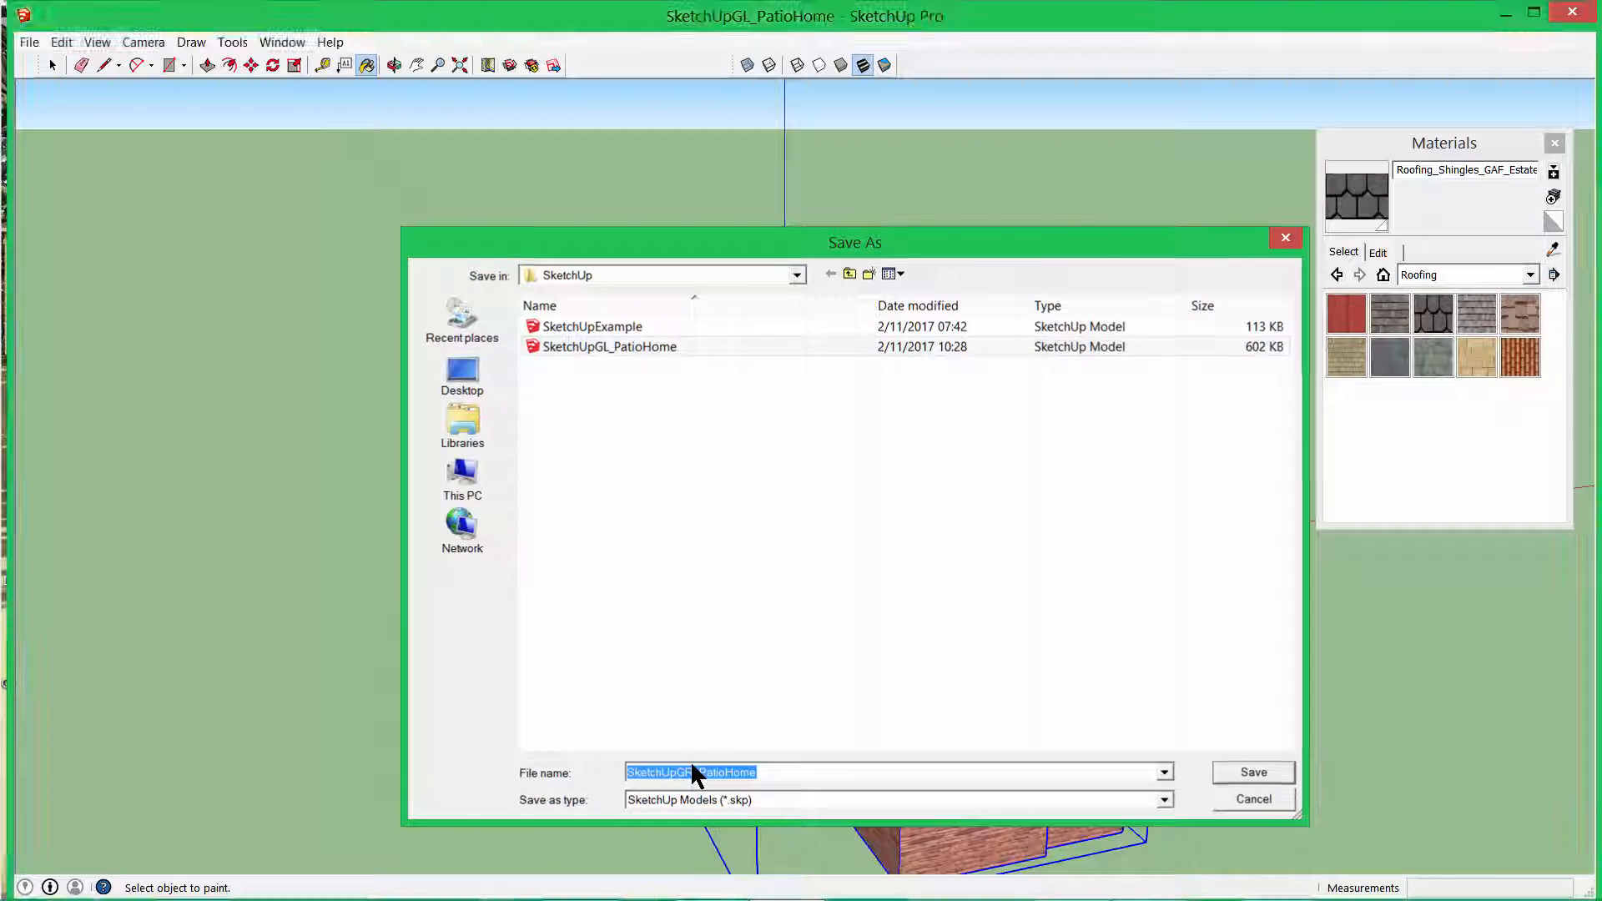
pyautogui.press('Return')
# Export the mirrored house as a 3D model to the COLLADA file SketchUpGR_PatioHome in the Doors folder.
pyautogui.moveTo(1062, 448)
pyautogui.mouseDown(button='middle')
pyautogui.moveTo(483, 307)
pyautogui.moveTo(431, 253)
pyautogui.moveTo(801, 635)
pyautogui.moveTo(890, 643)
pyautogui.moveTo(1072, 388)
pyautogui.mouseUp(button='middle')
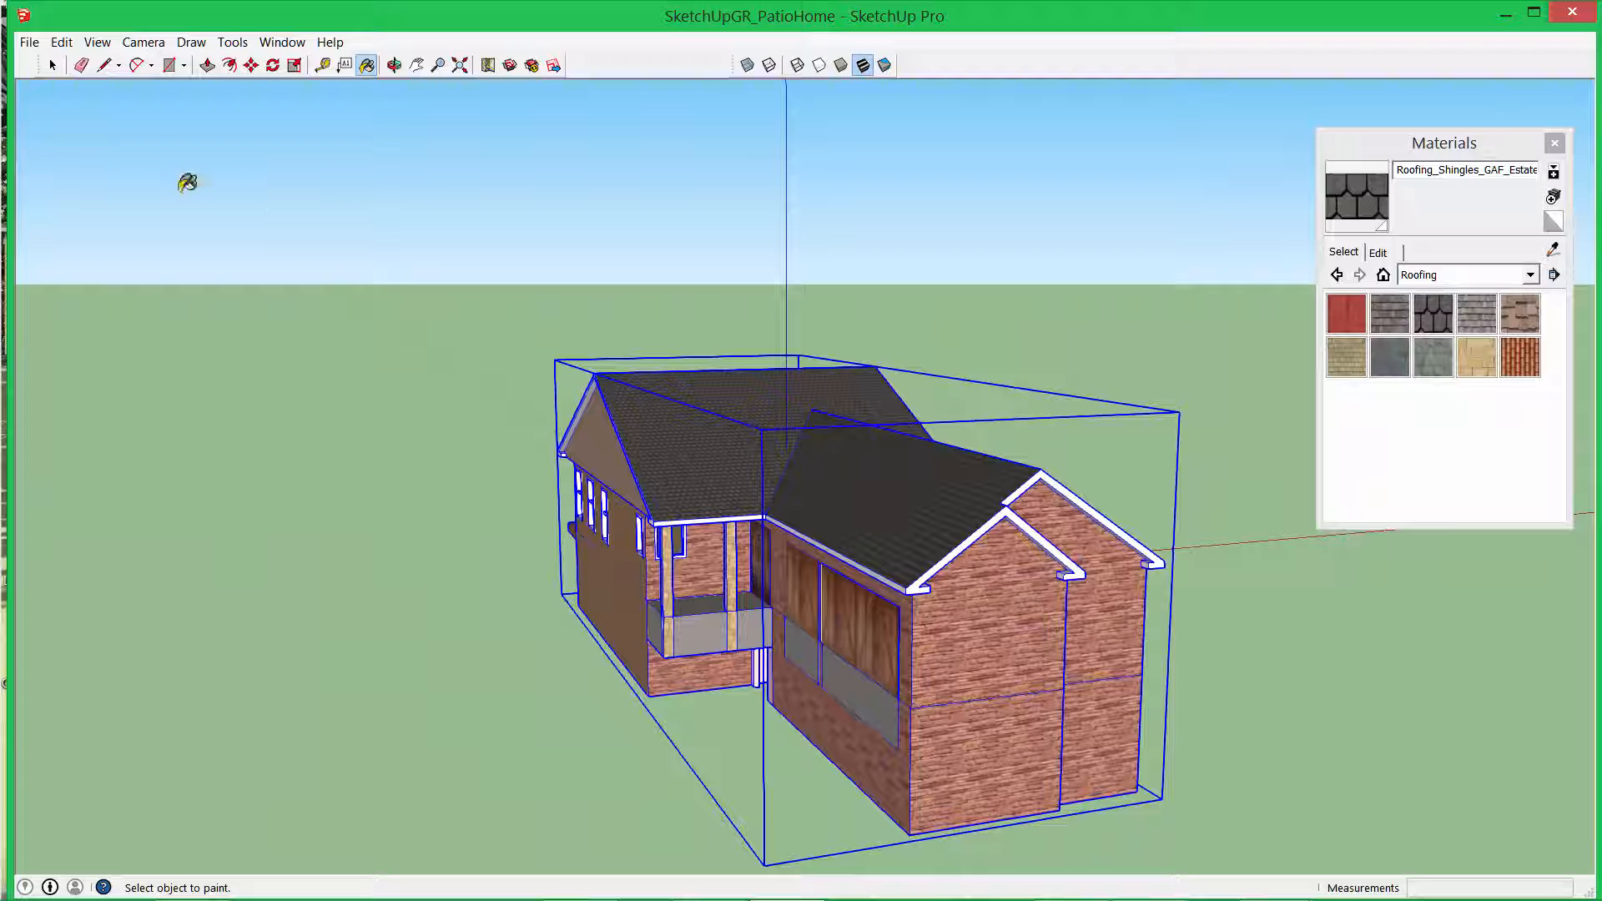
pyautogui.click(30, 44)
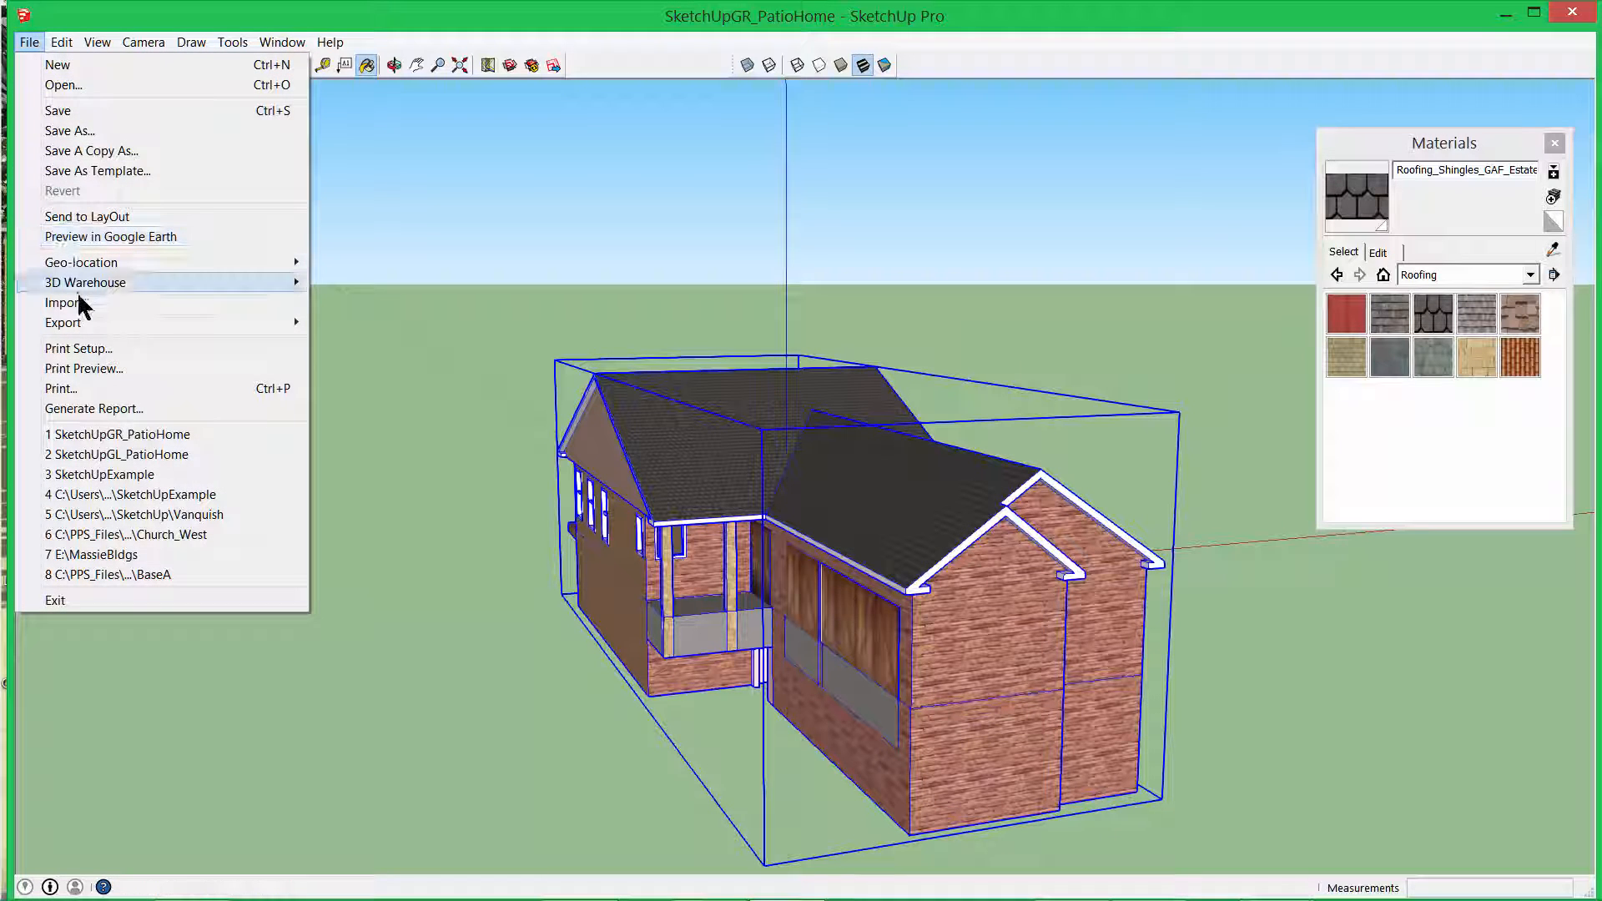
pyautogui.moveTo(83, 324)
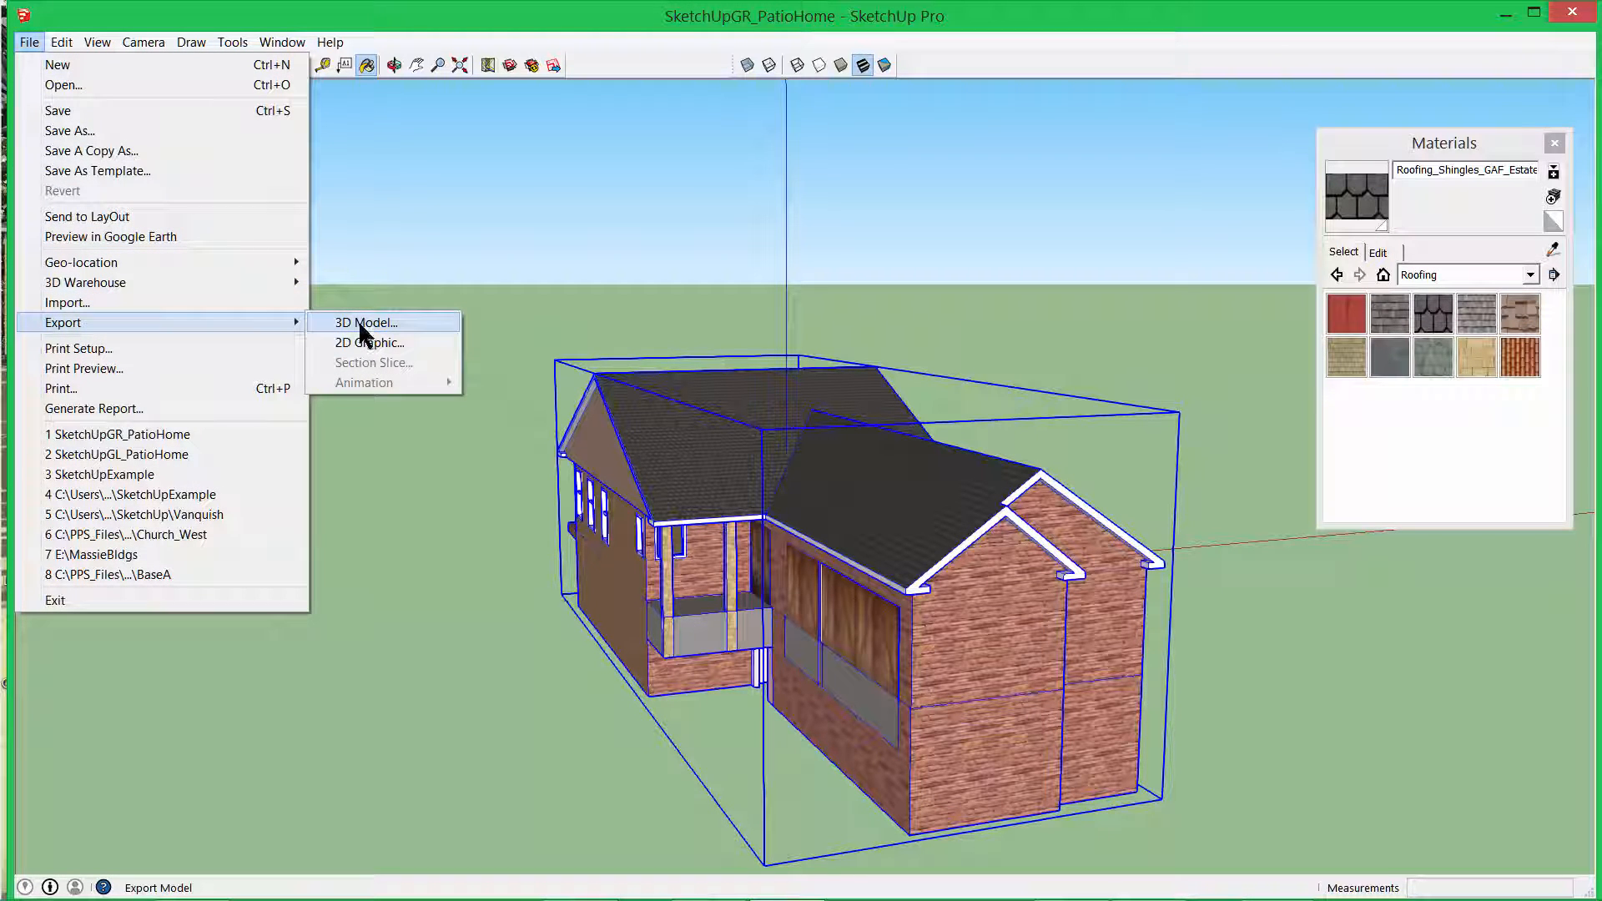
pyautogui.click(358, 321)
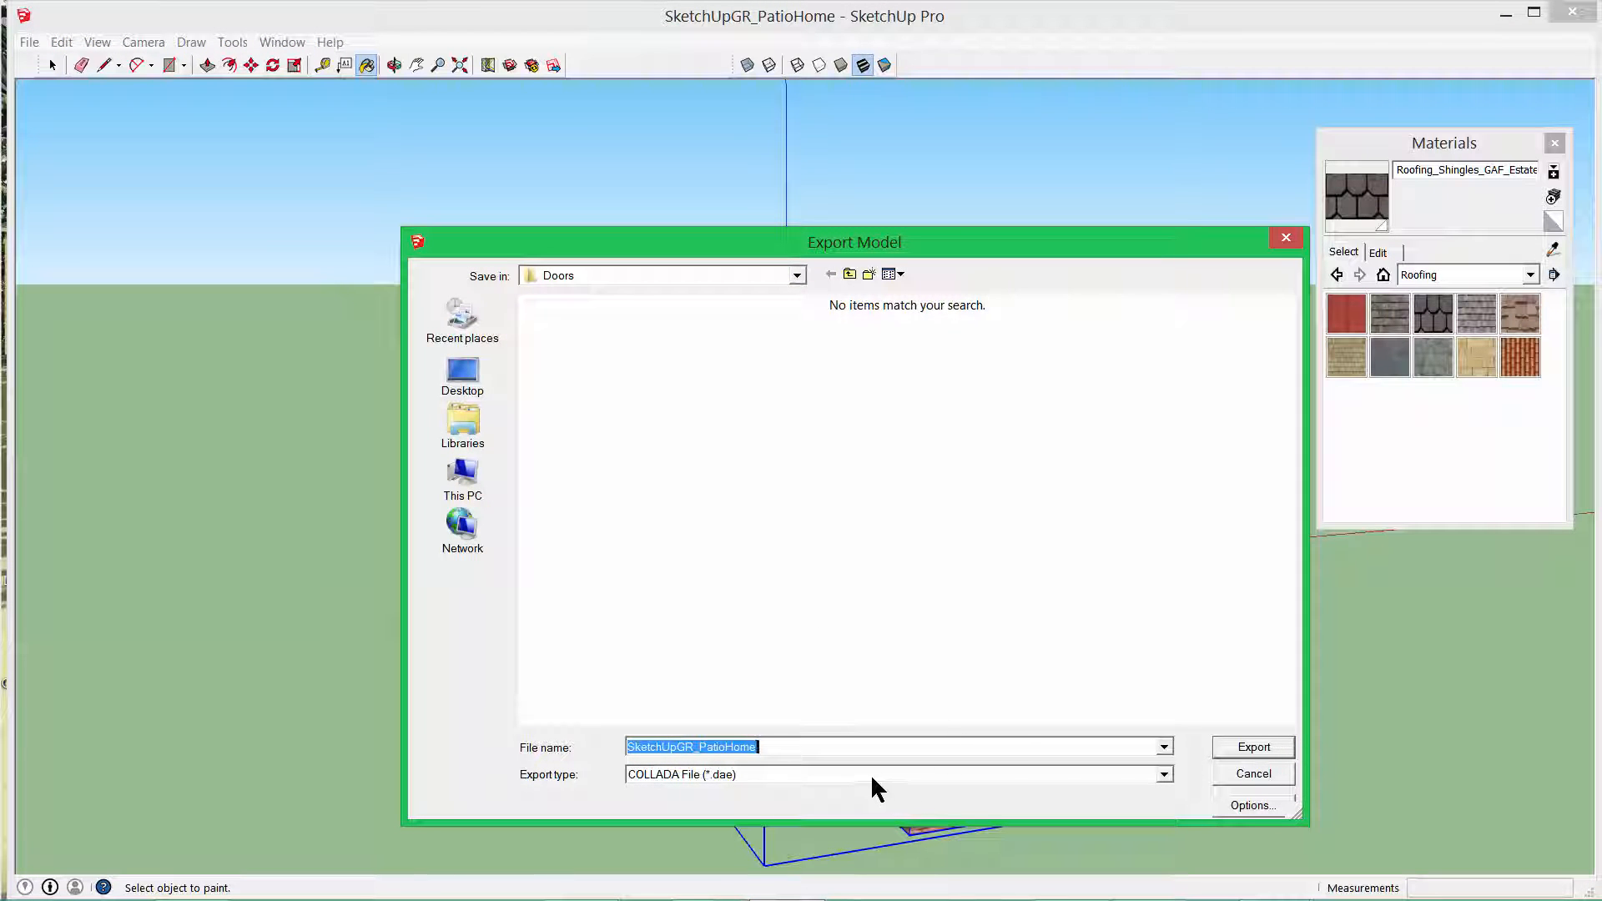
pyautogui.click(1243, 761)
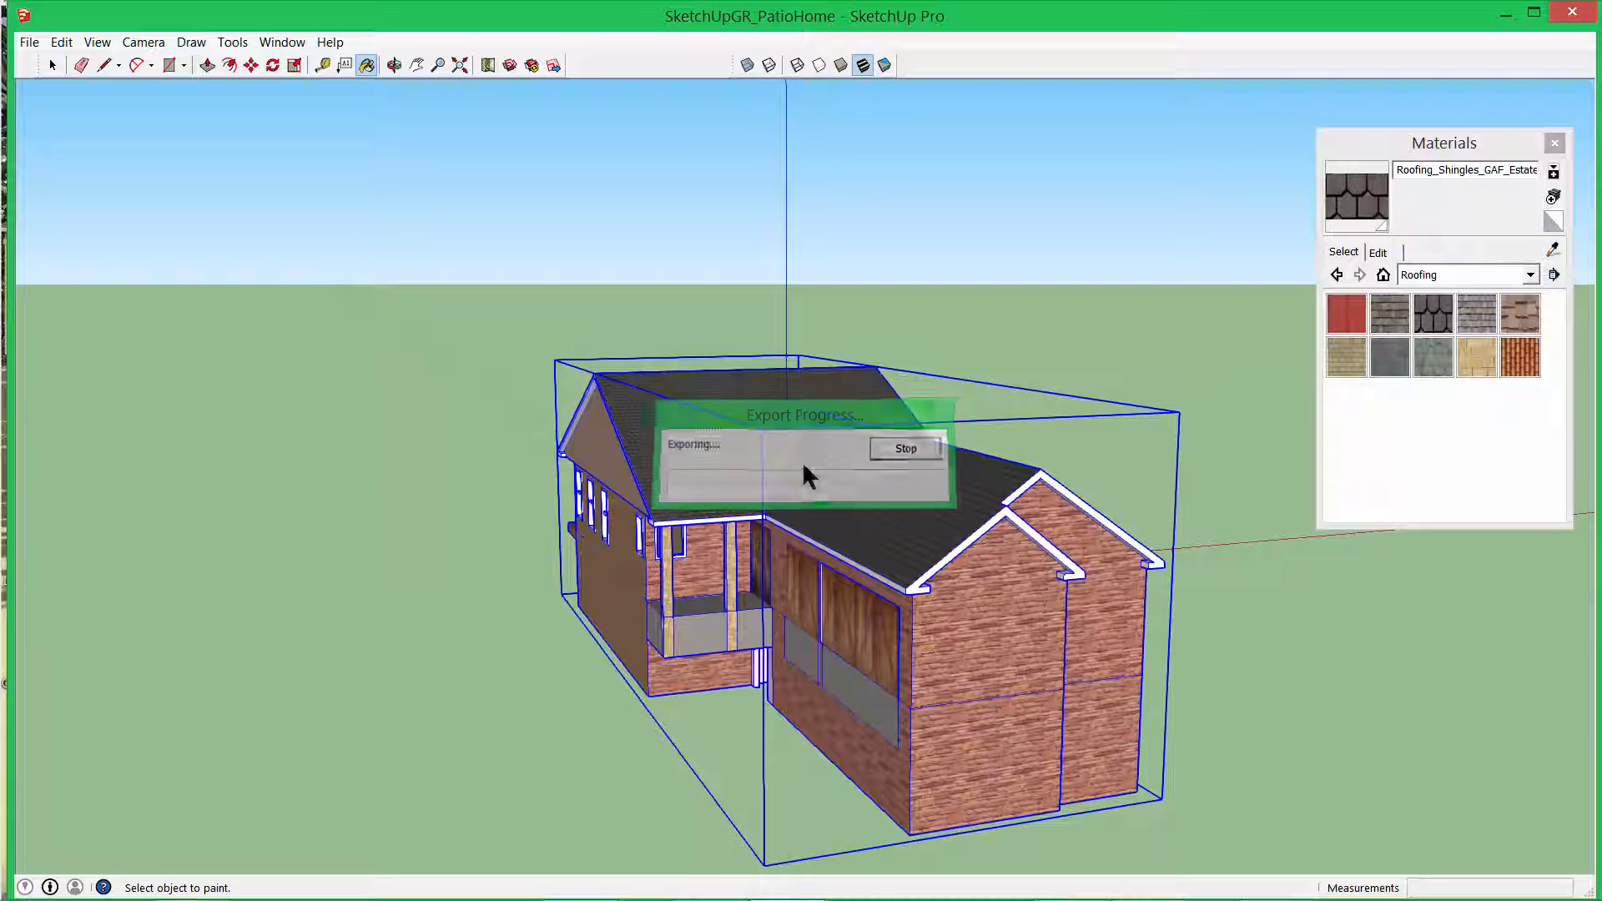
# Reopen the recent SketchUpGL_PatioHome model and export it as a COLLADA file named SketchUpGL_PatioHome to the Doors folder.
pyautogui.click(30, 43)
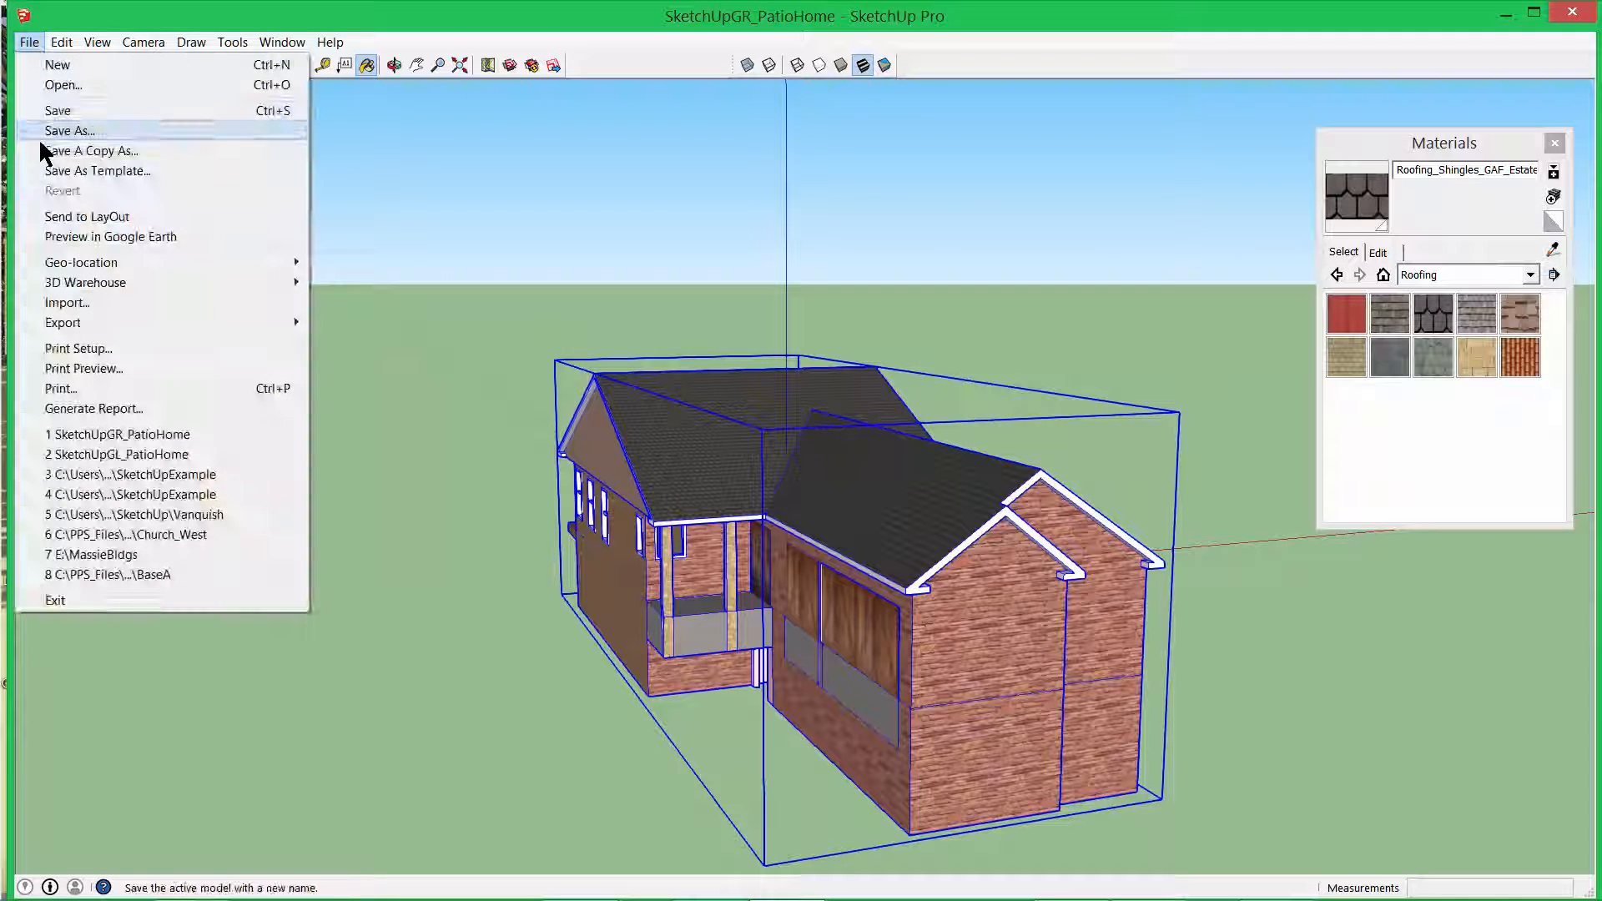
pyautogui.click(110, 454)
pyautogui.click(30, 42)
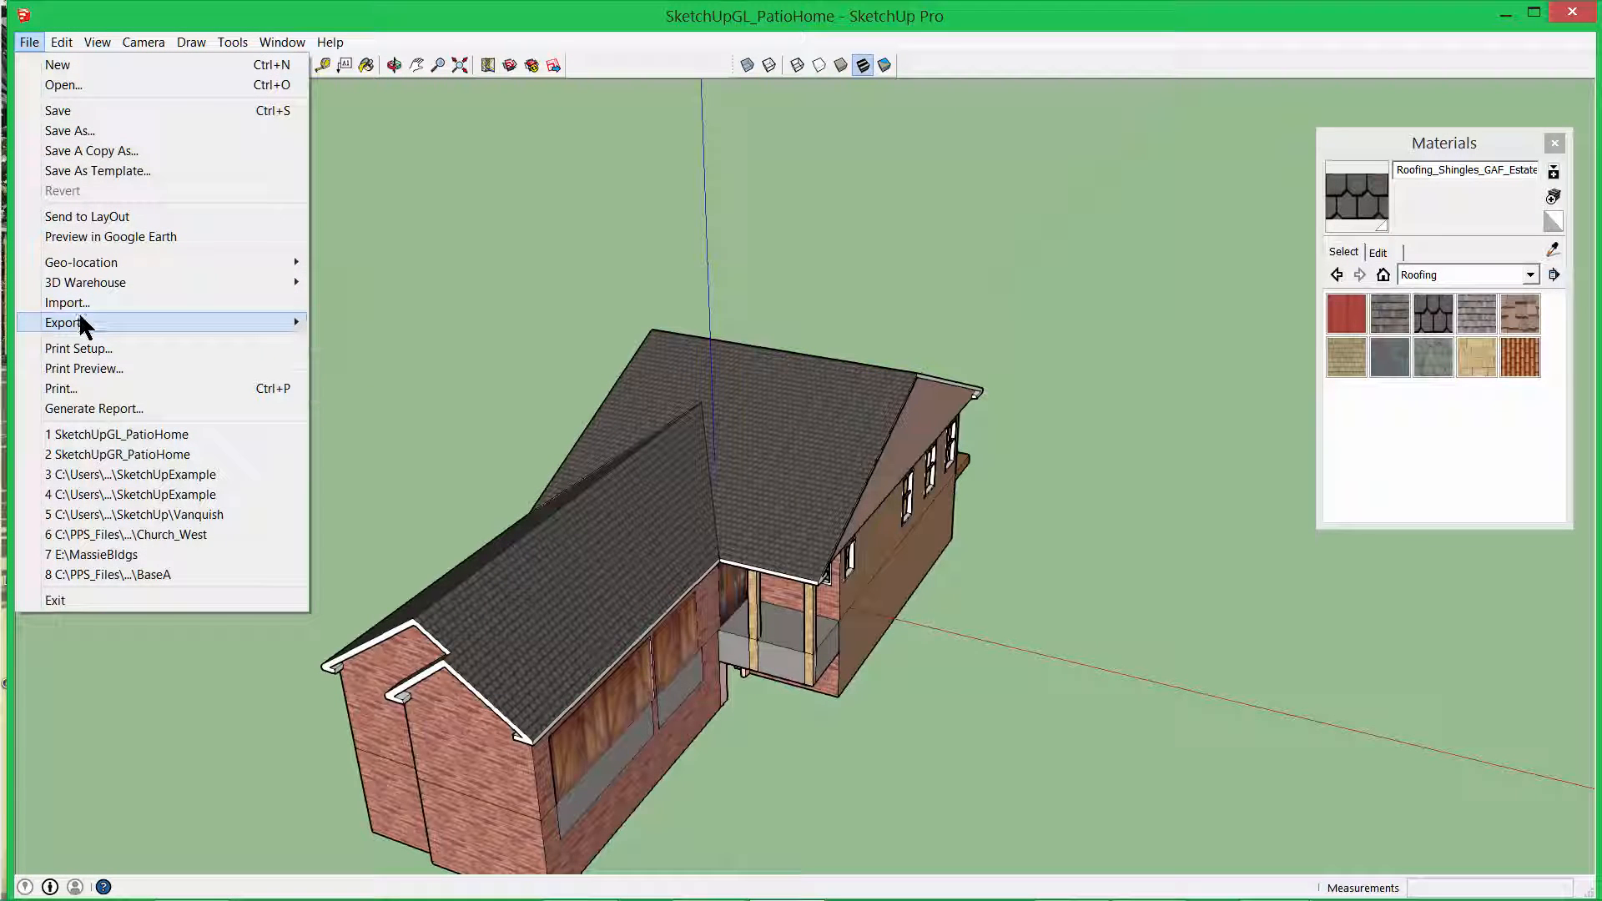
pyautogui.moveTo(96, 324)
pyautogui.click(380, 323)
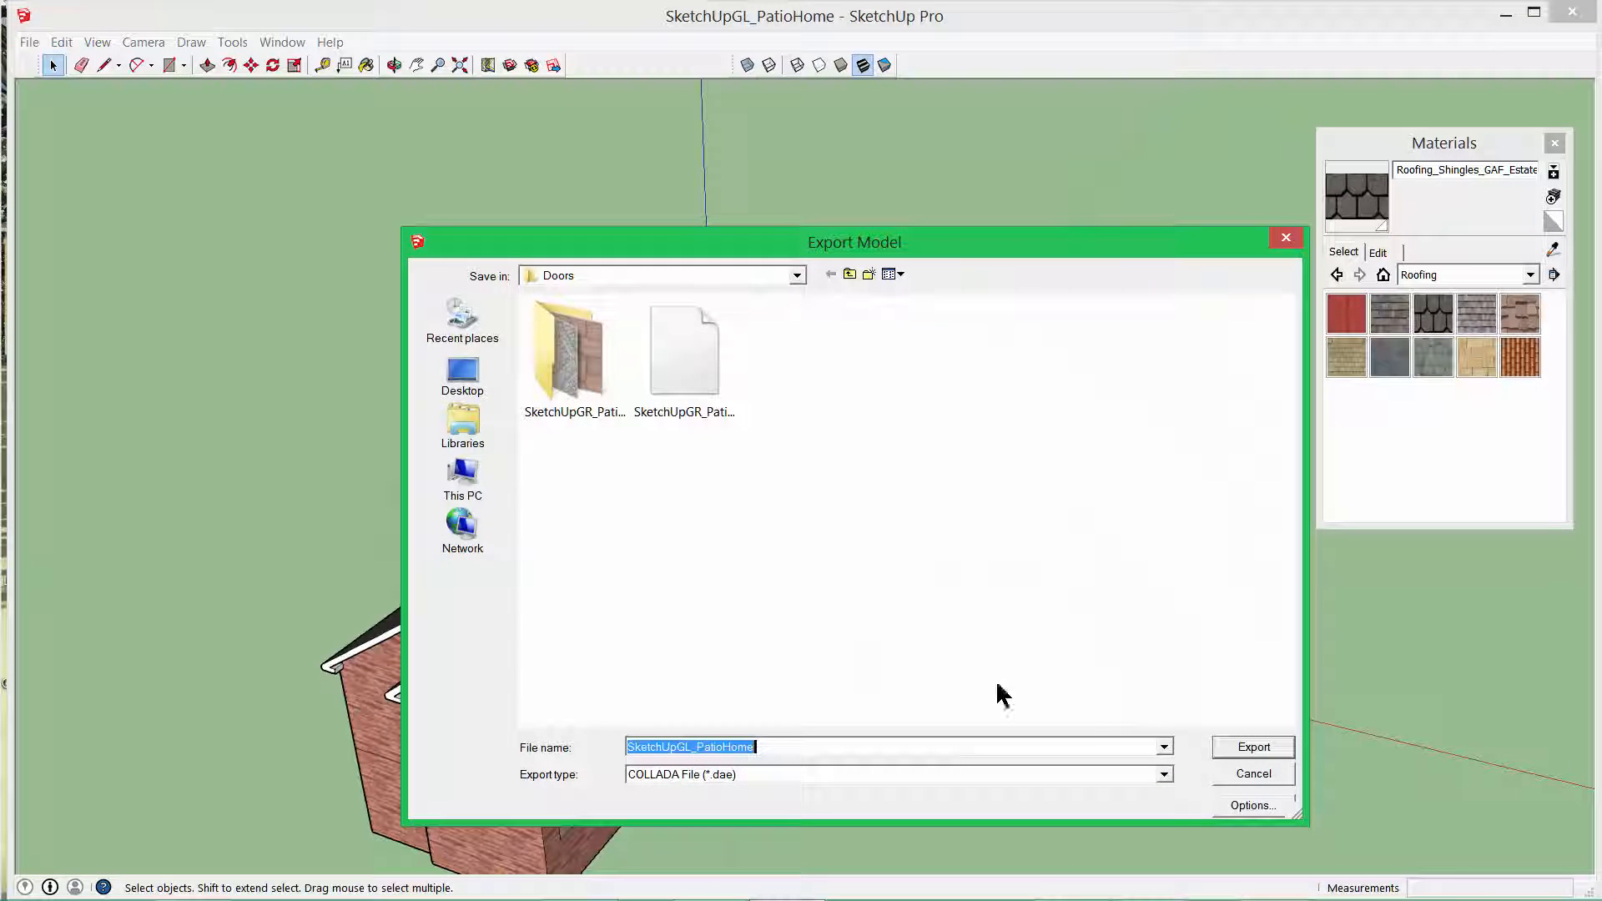
pyautogui.click(1244, 746)
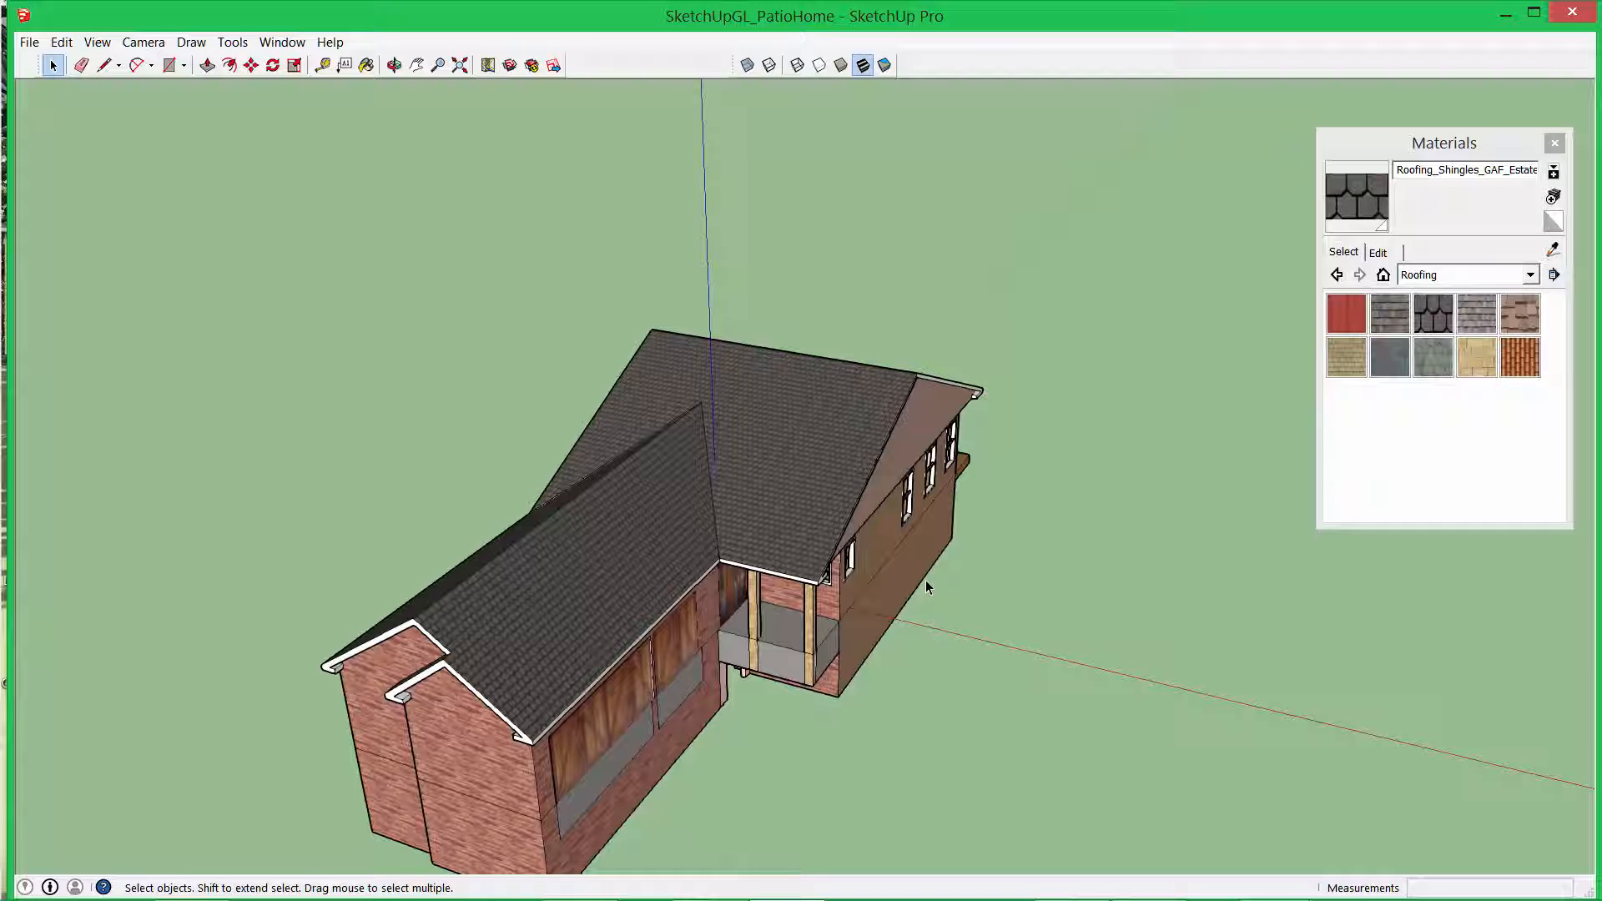
pyautogui.moveTo(841, 597); pyautogui.dragTo(488, 367, button='middle')
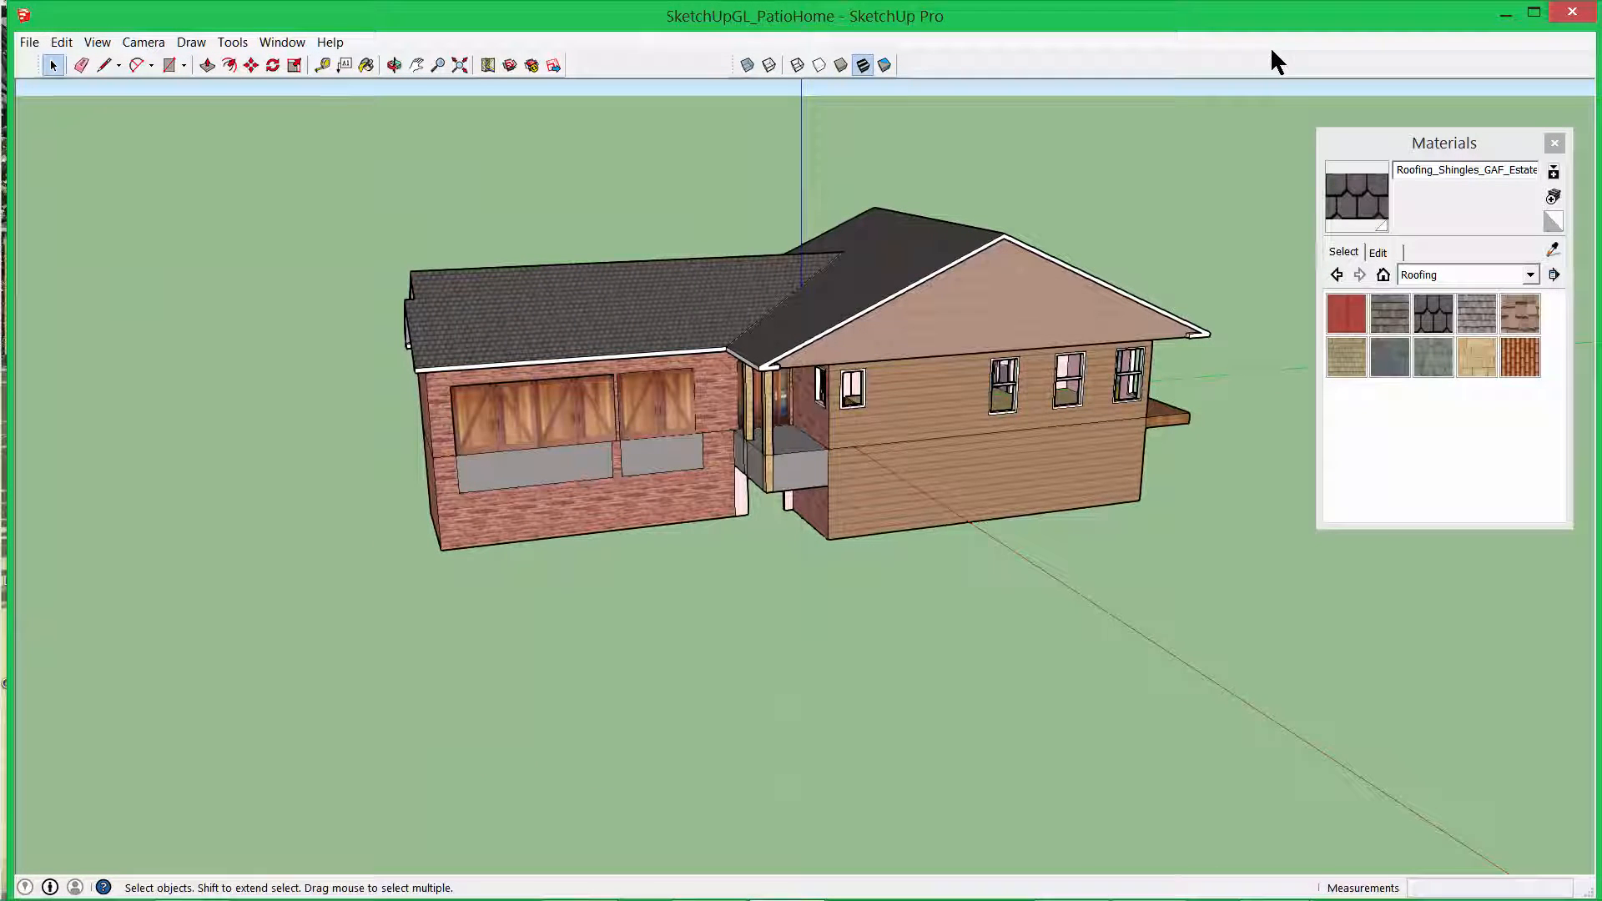
pyautogui.moveTo(1233, 287); pyautogui.dragTo(1022, 233, button='middle')
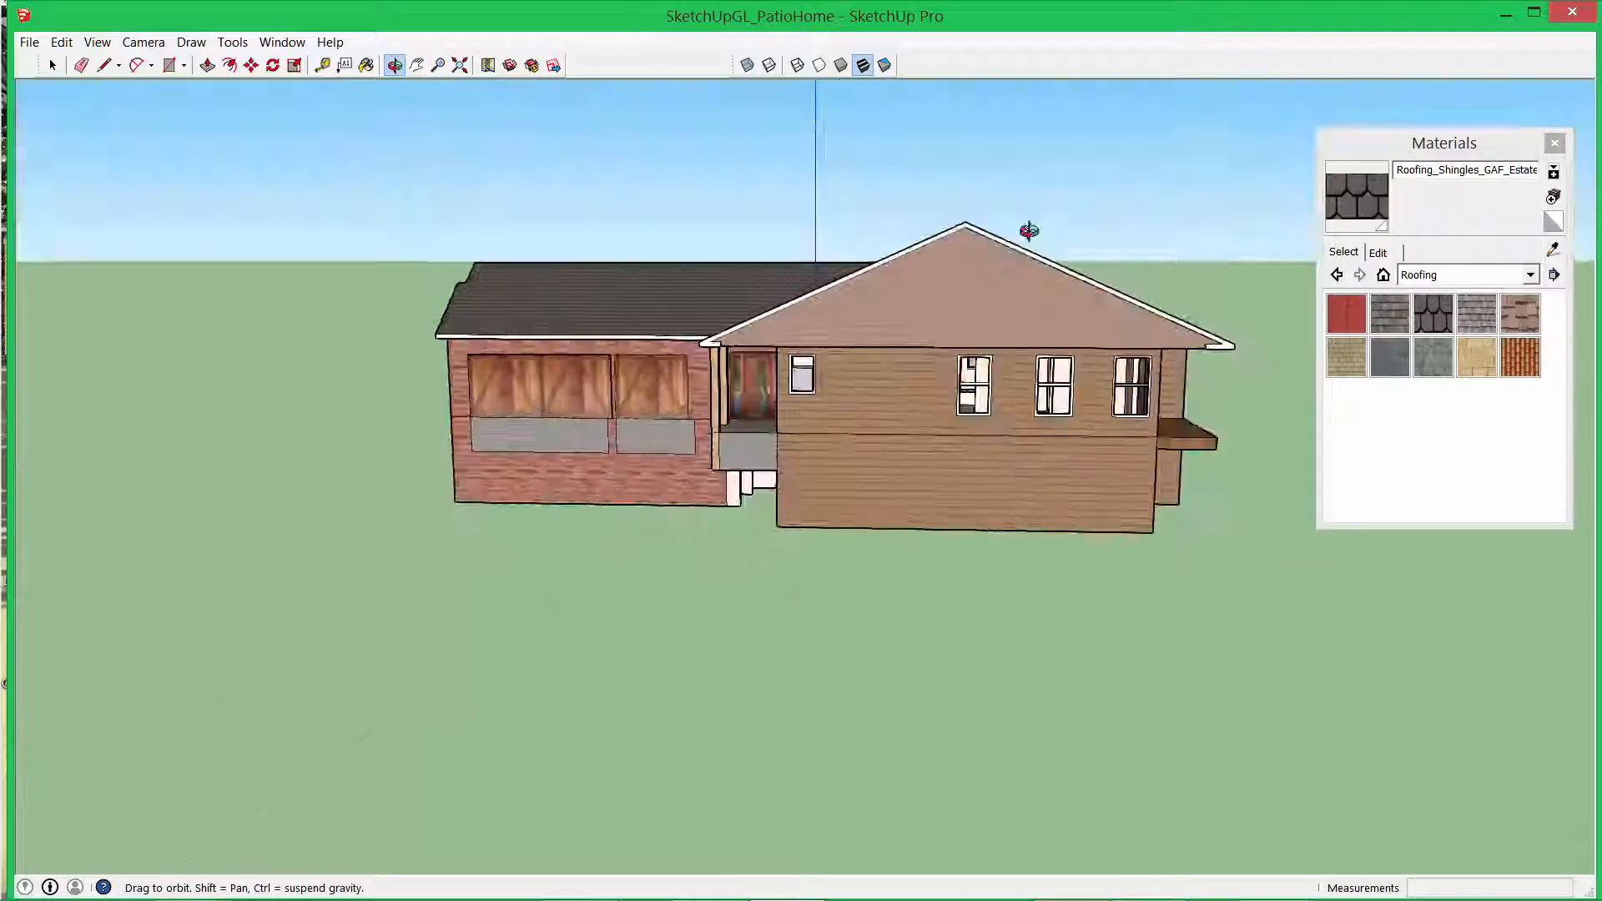